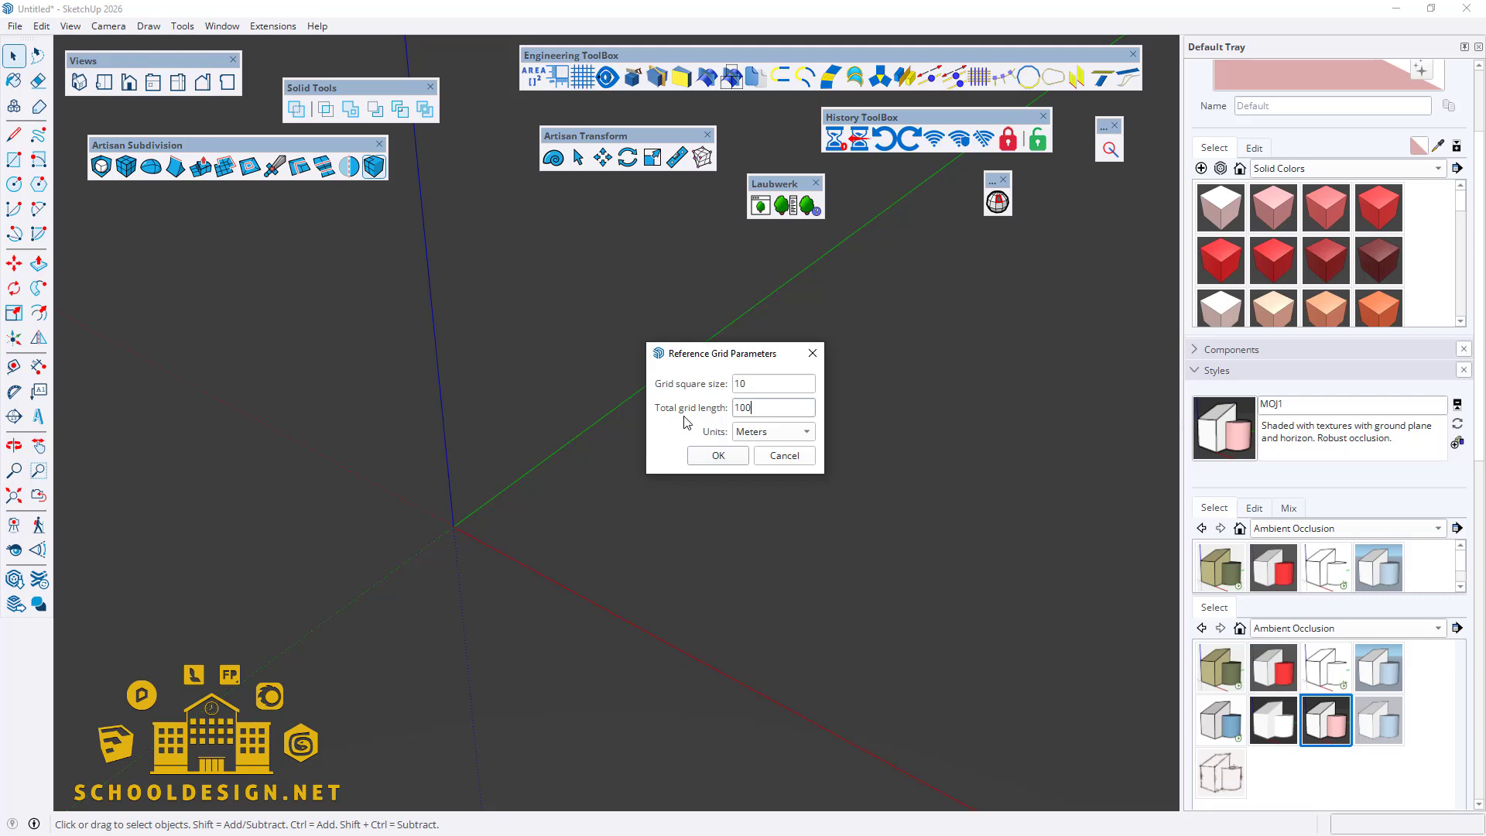
# Step: Create a reference grid in metres with 10 m squares and a total length of 100 m
pyautogui.click(735, 454)
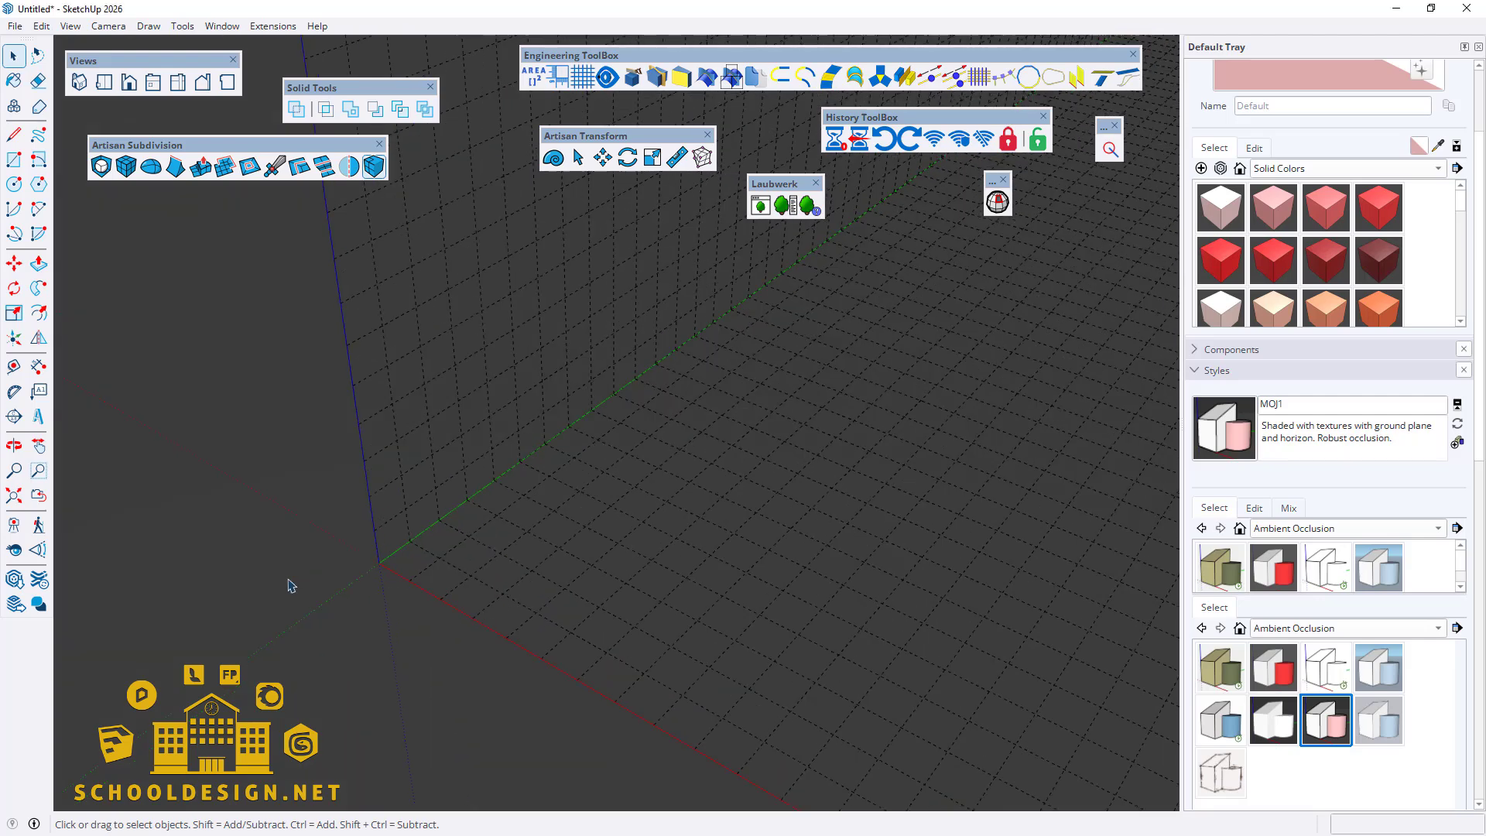
pyautogui.scroll(2, 441, 580)
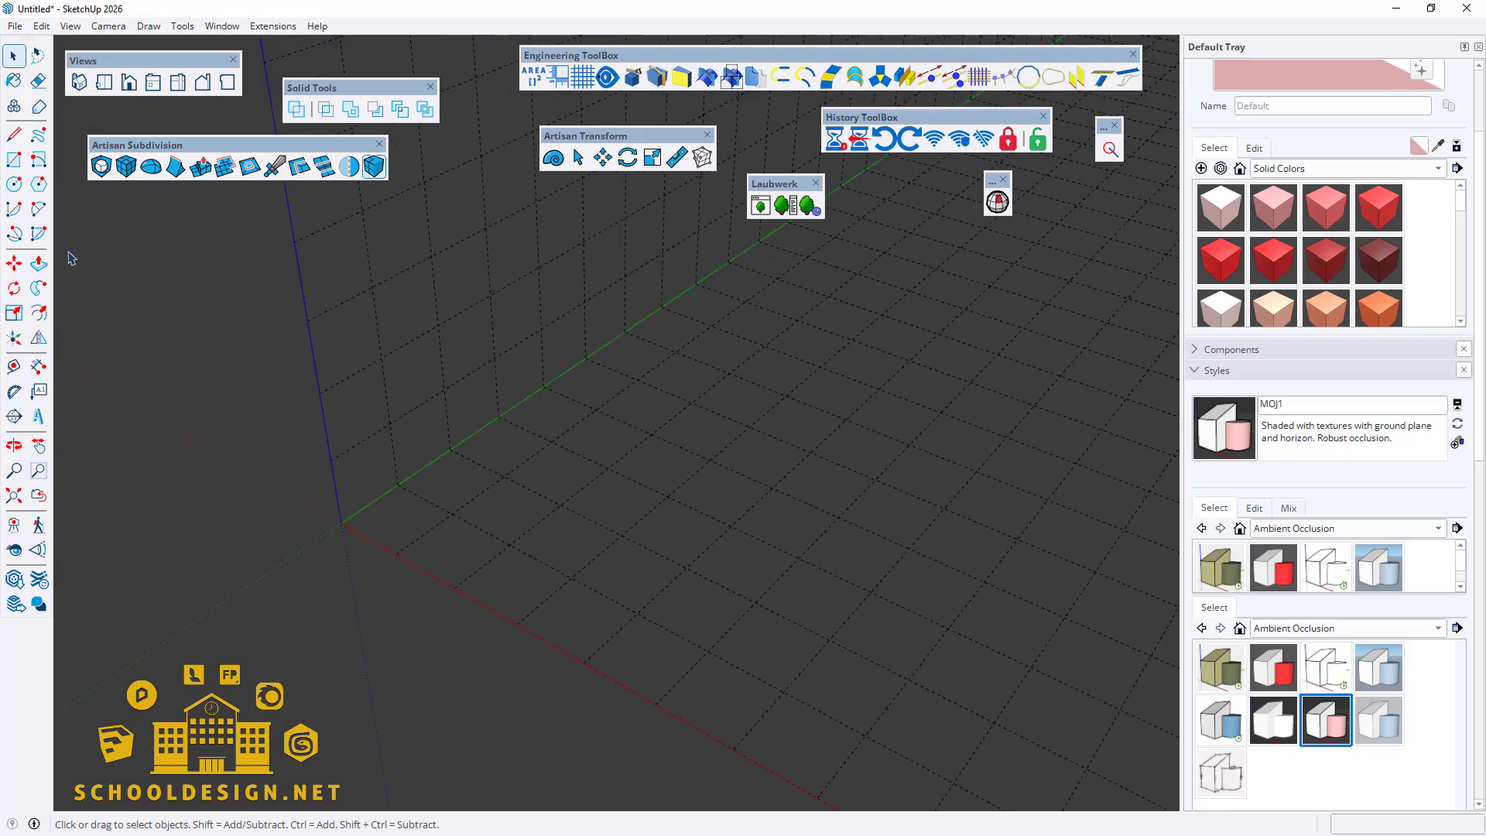
# Step: Draw a base covering three by three grid squares from the origin and extrude it upward 140 m
pyautogui.click(13, 159)
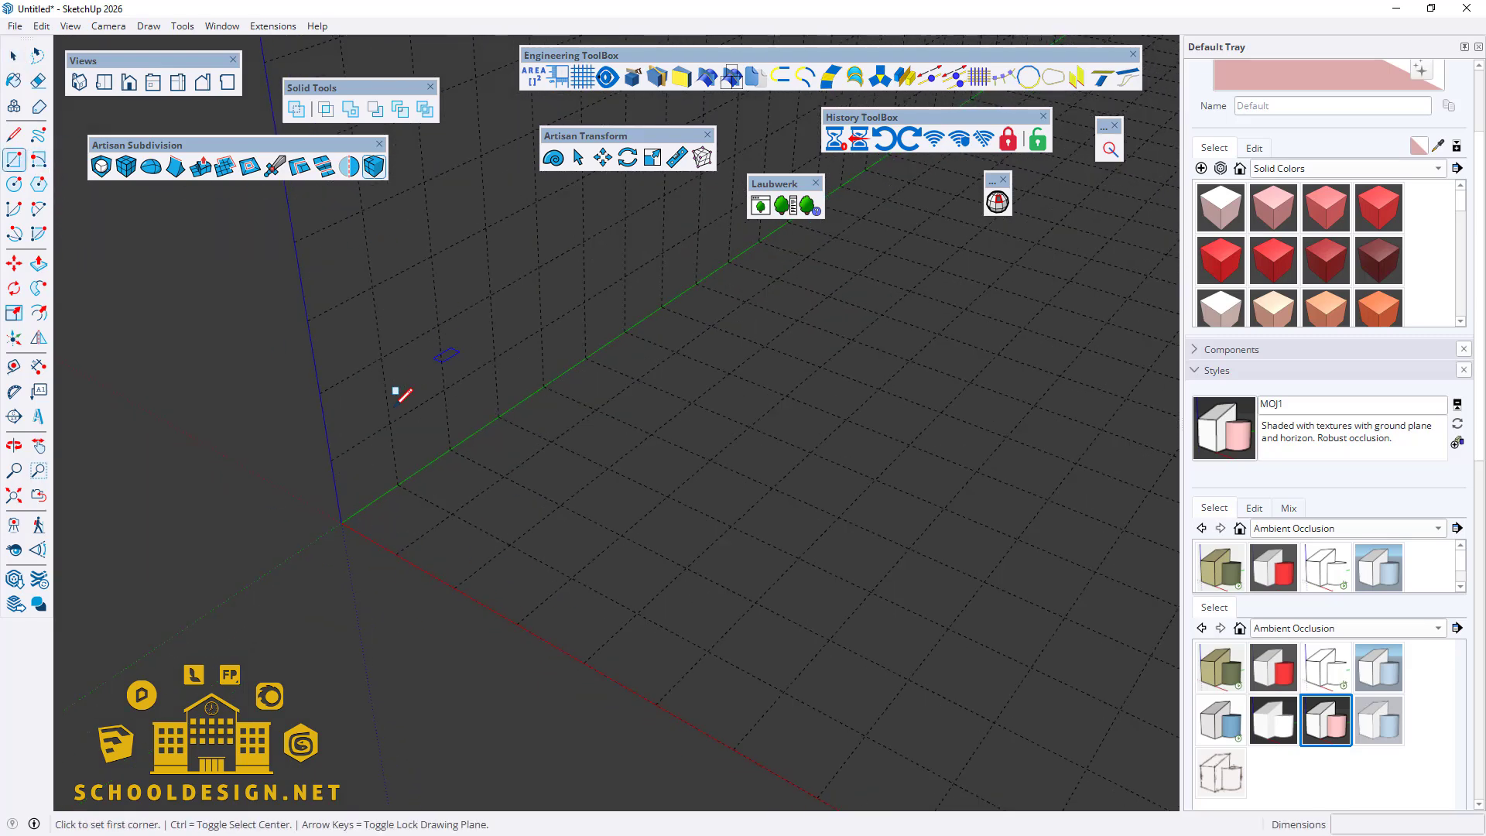
pyautogui.click(342, 522)
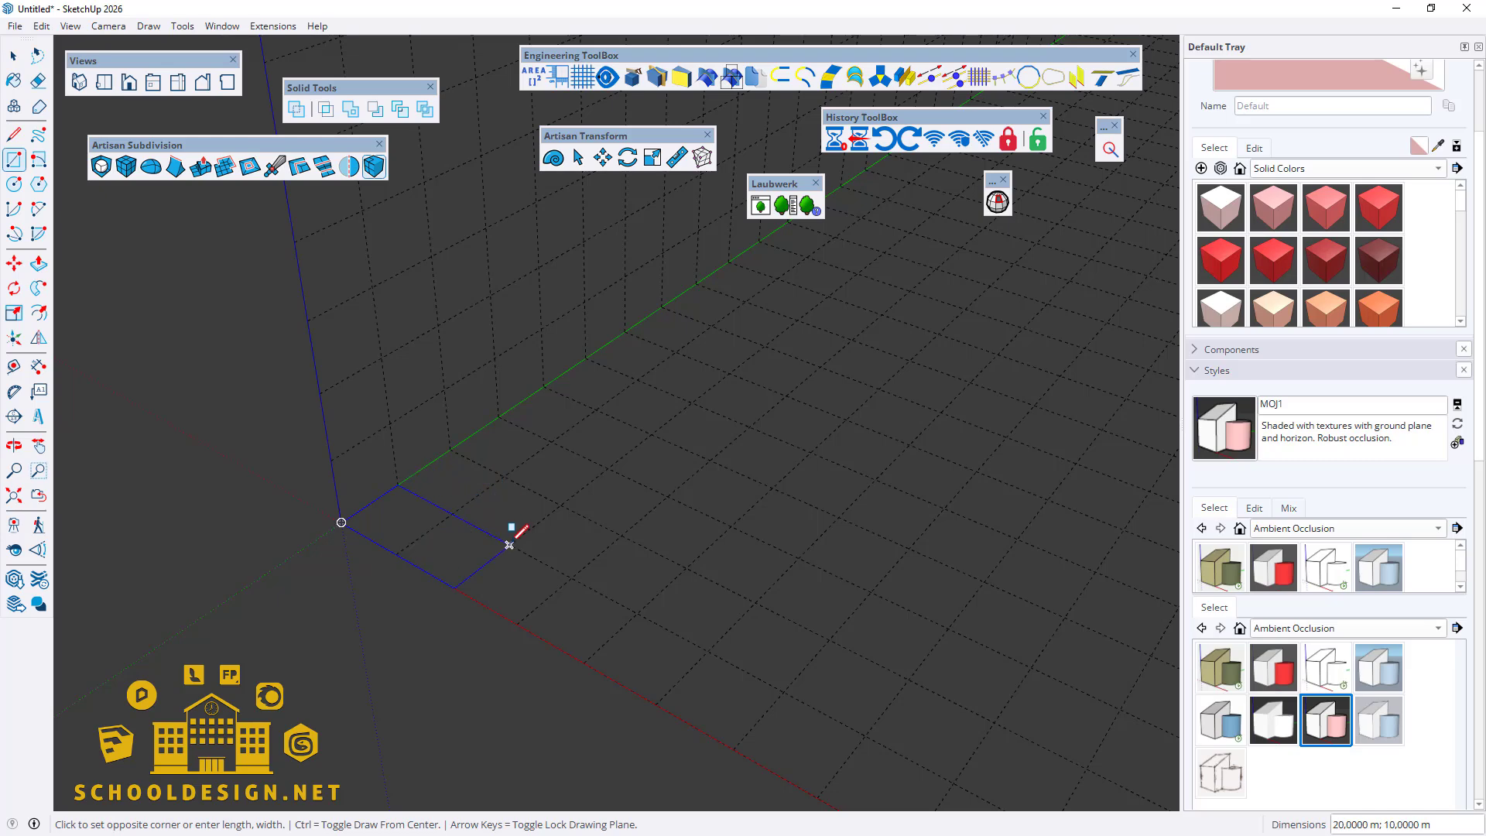
pyautogui.click(666, 493)
pyautogui.click(38, 263)
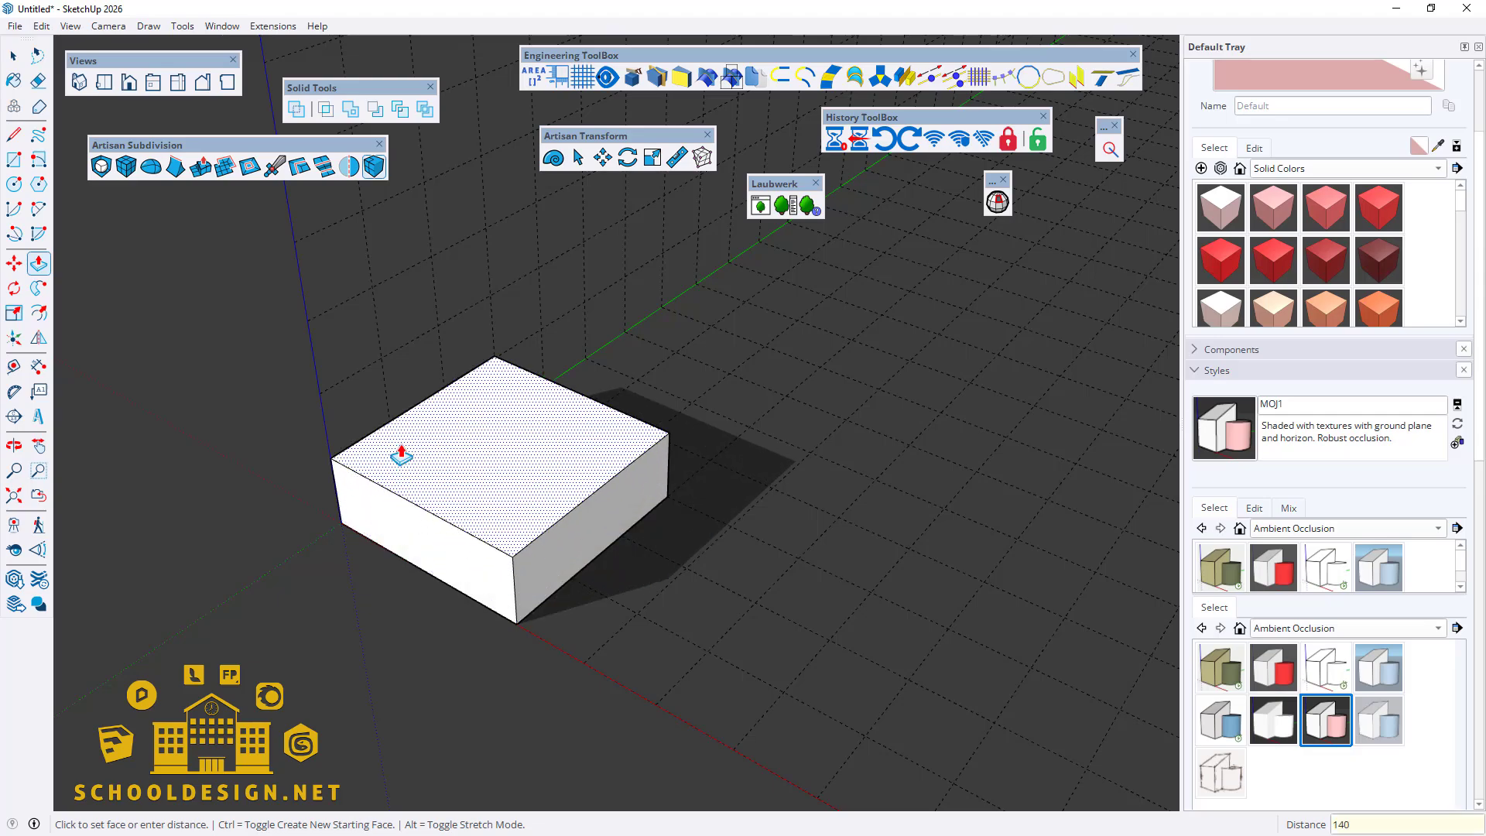
pyautogui.write('140')
pyautogui.press('Return')
pyautogui.scroll(-6, 441, 488)
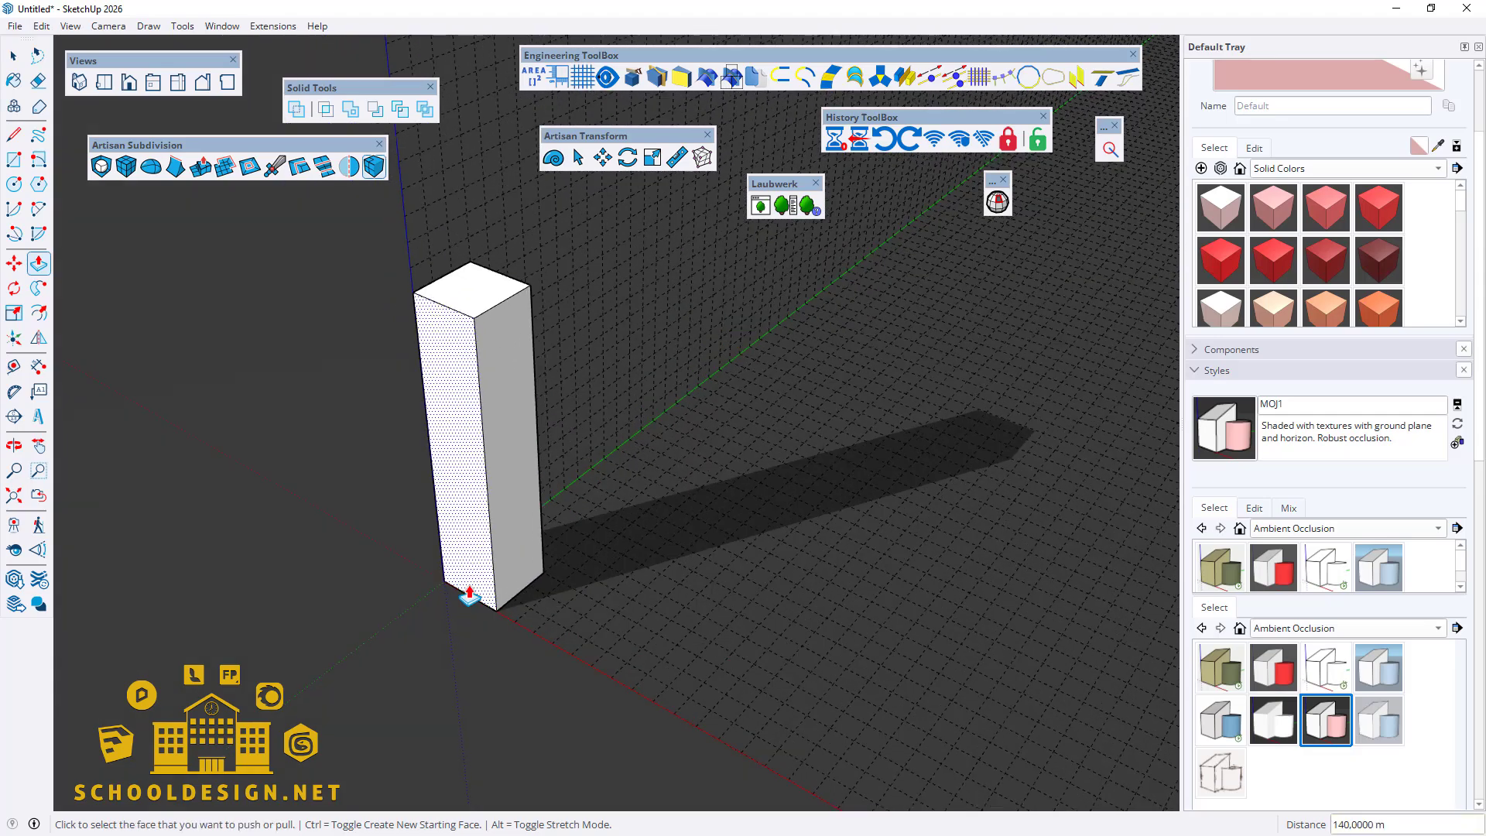
# Step: Copy the tower's top face 70 m straight down to split the tower at mid-height
pyautogui.click(14, 57)
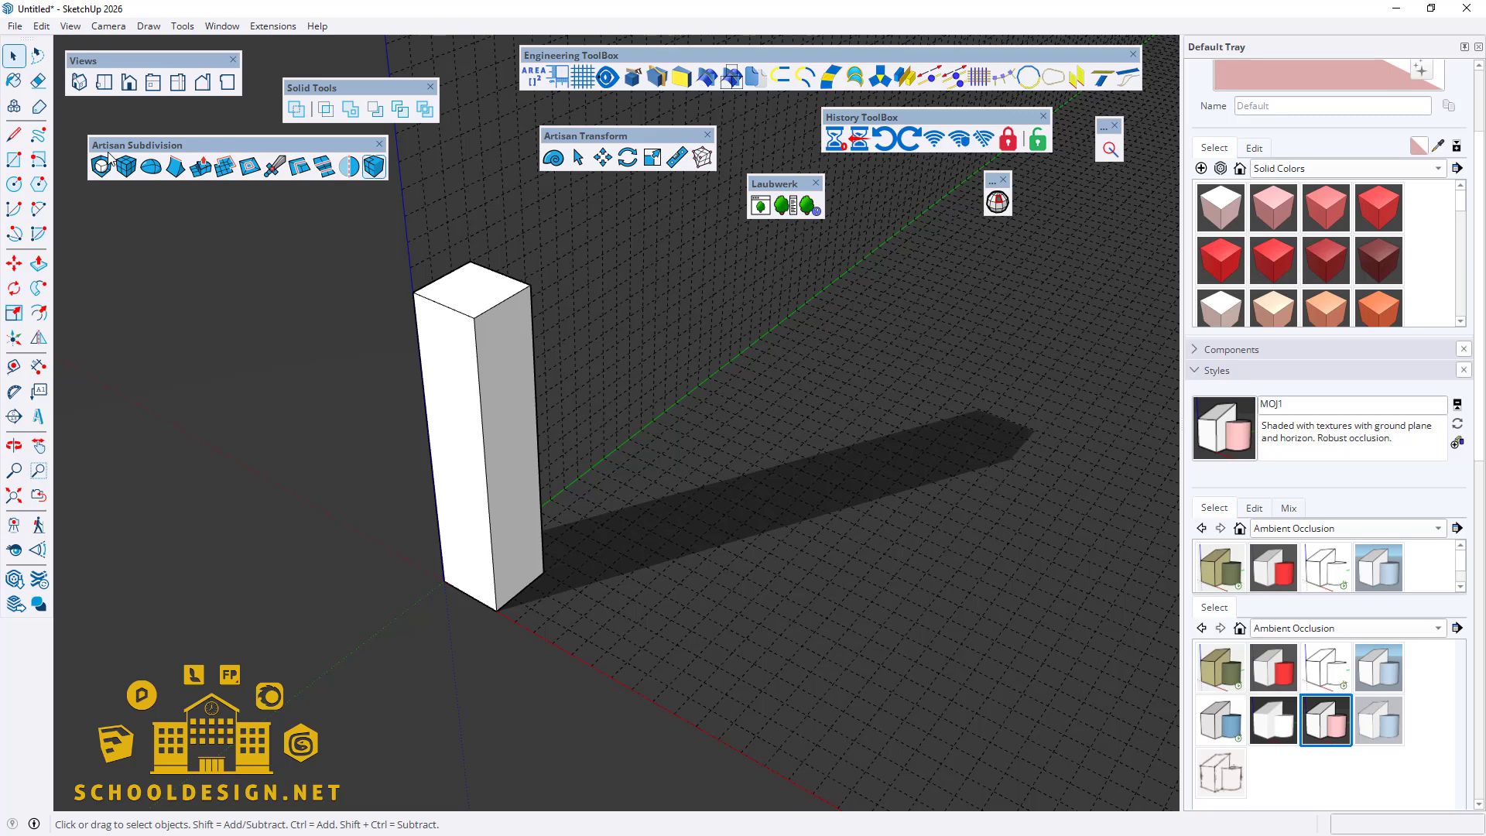
pyautogui.click(495, 289)
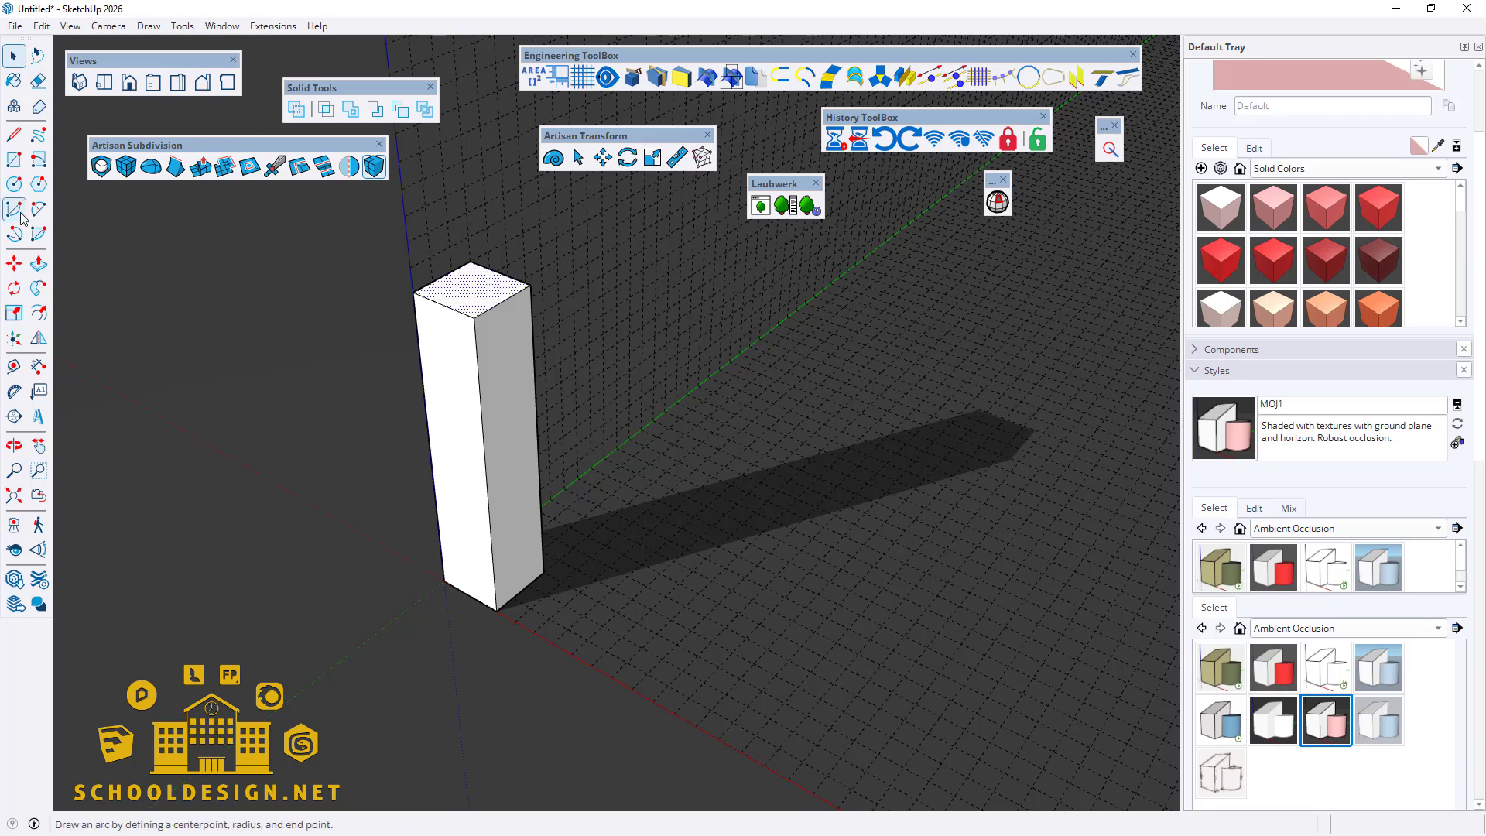
pyautogui.click(14, 263)
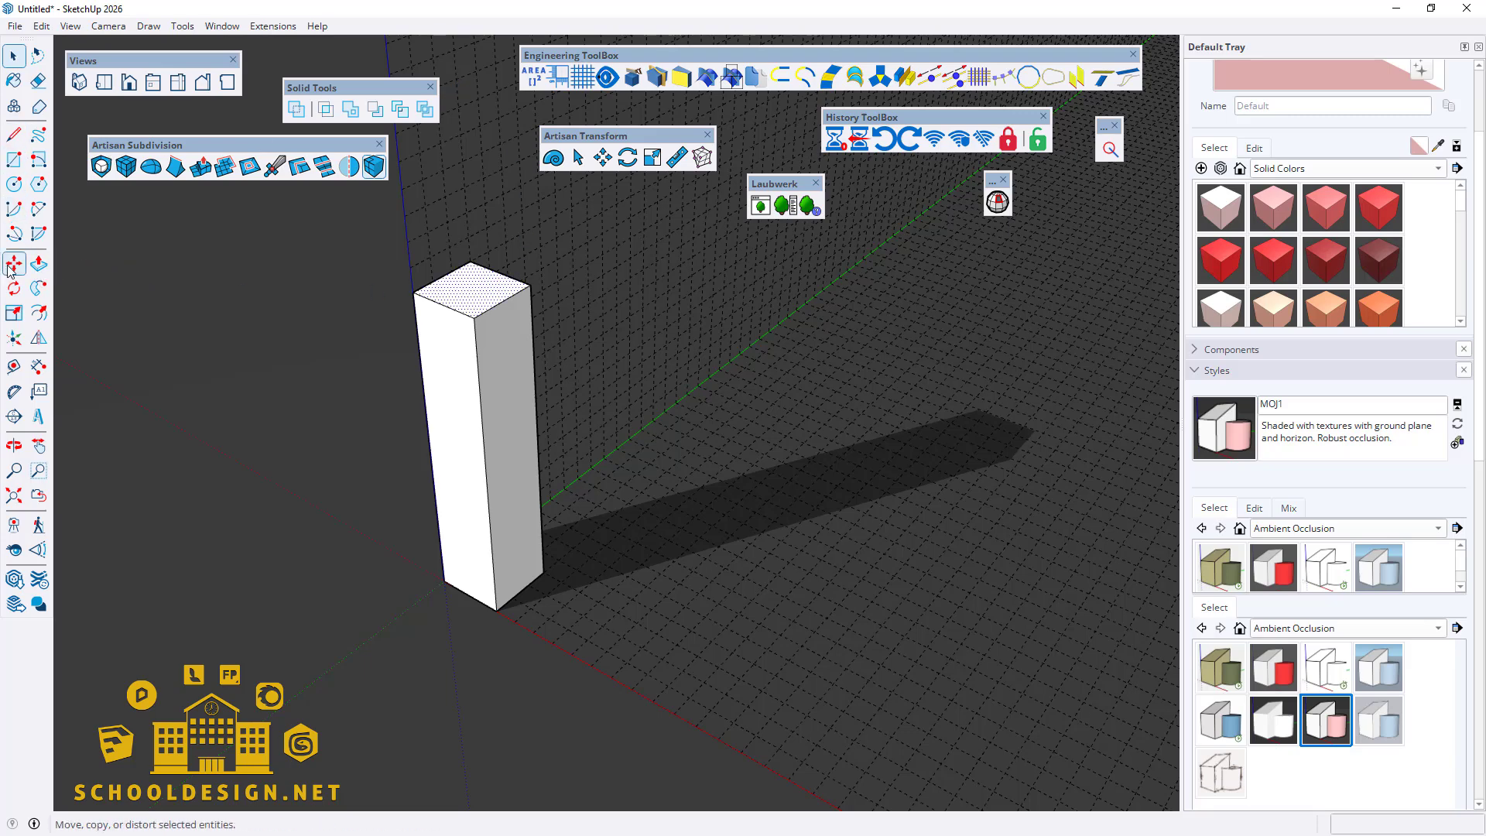
pyautogui.click(531, 286)
pyautogui.press('ctrl')
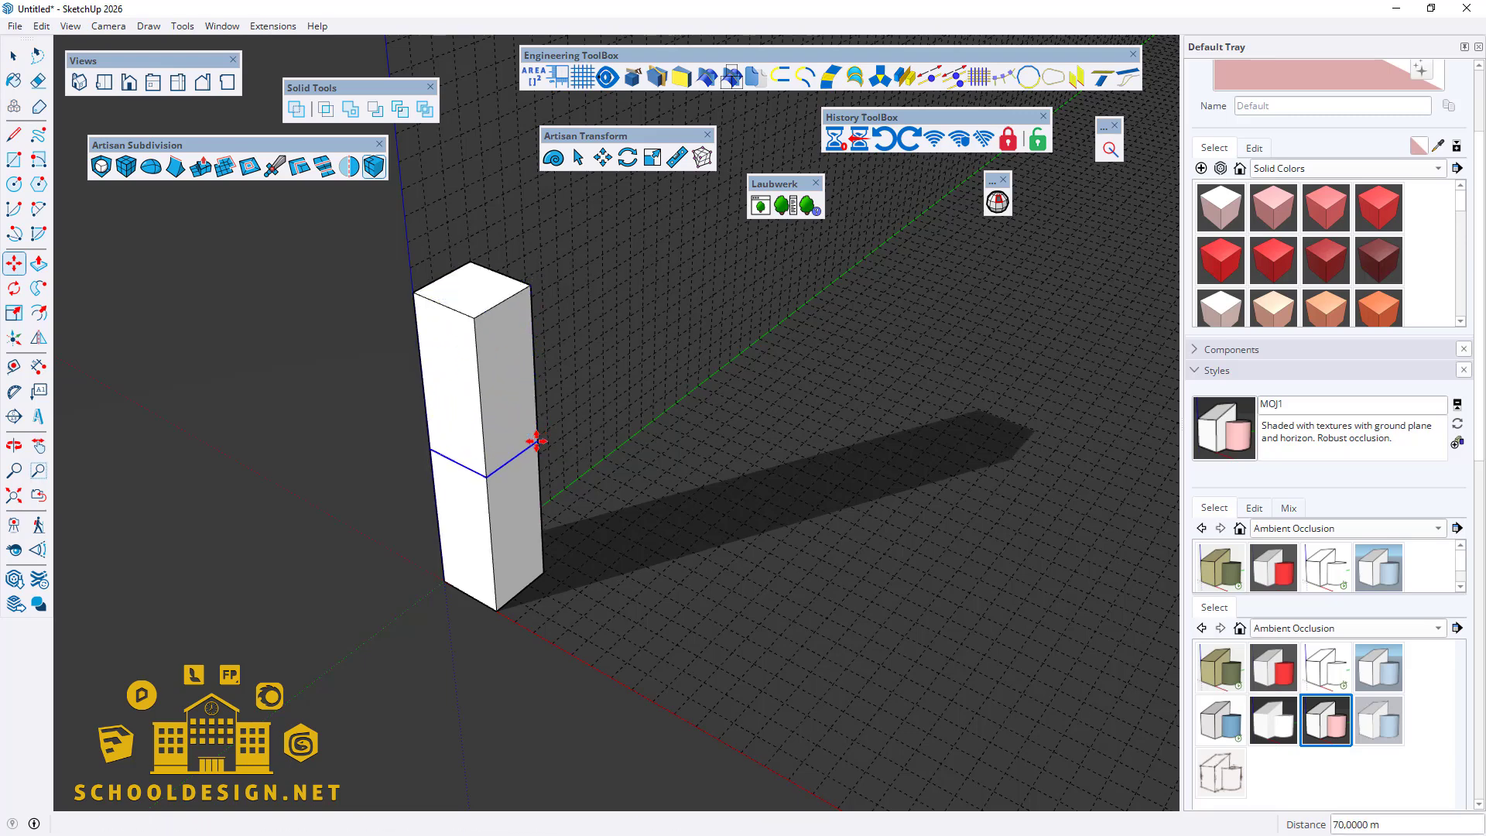
pyautogui.click(536, 439)
pyautogui.press('space')
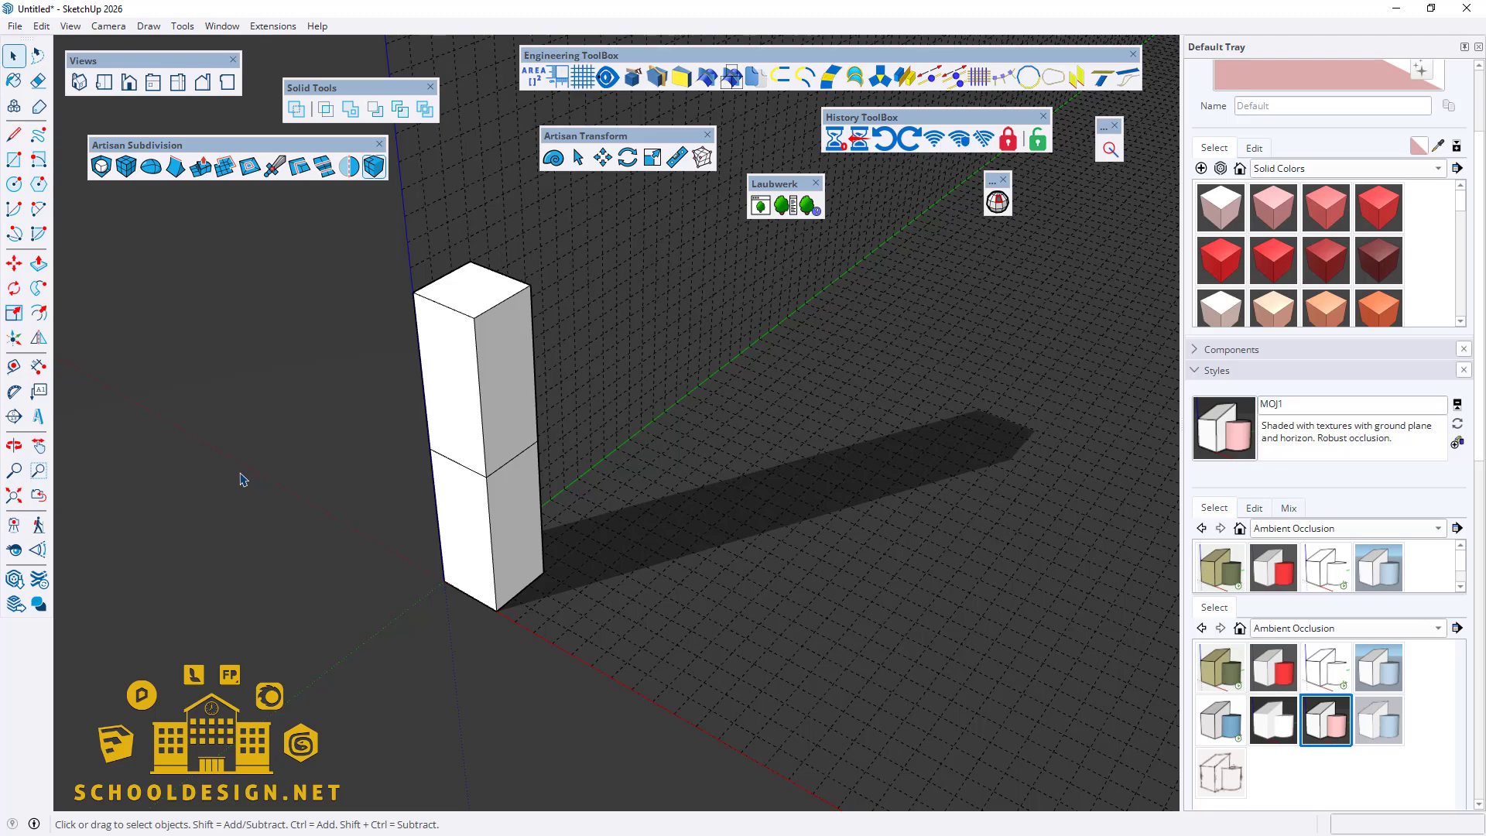
# Step: Delete the two front faces of the tower's lower half and the horizontal dividing face at mid-height
pyautogui.click(461, 516)
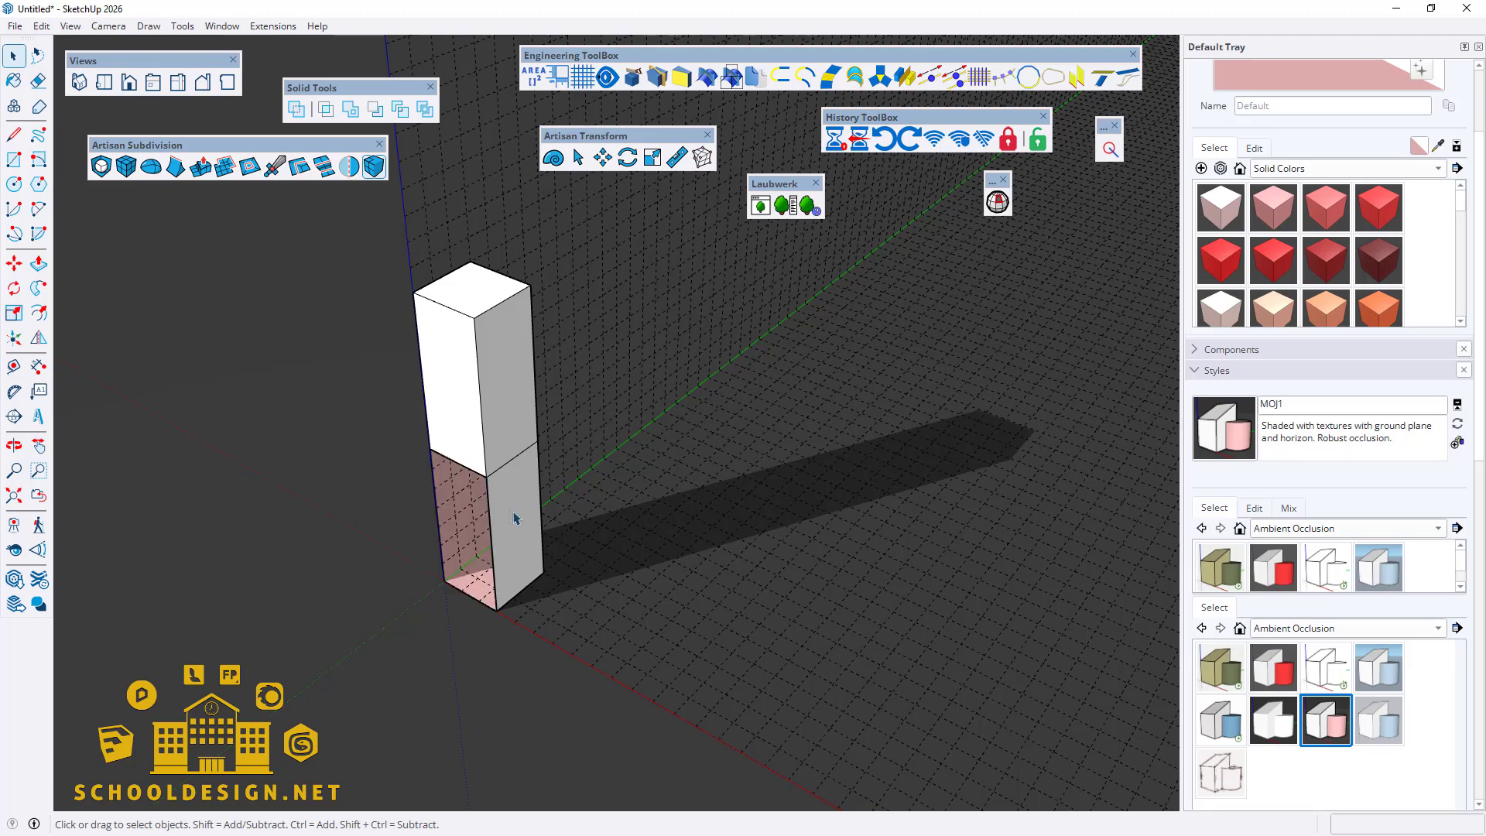
pyautogui.moveTo(461, 516); pyautogui.dragTo(486, 43, button='middle')
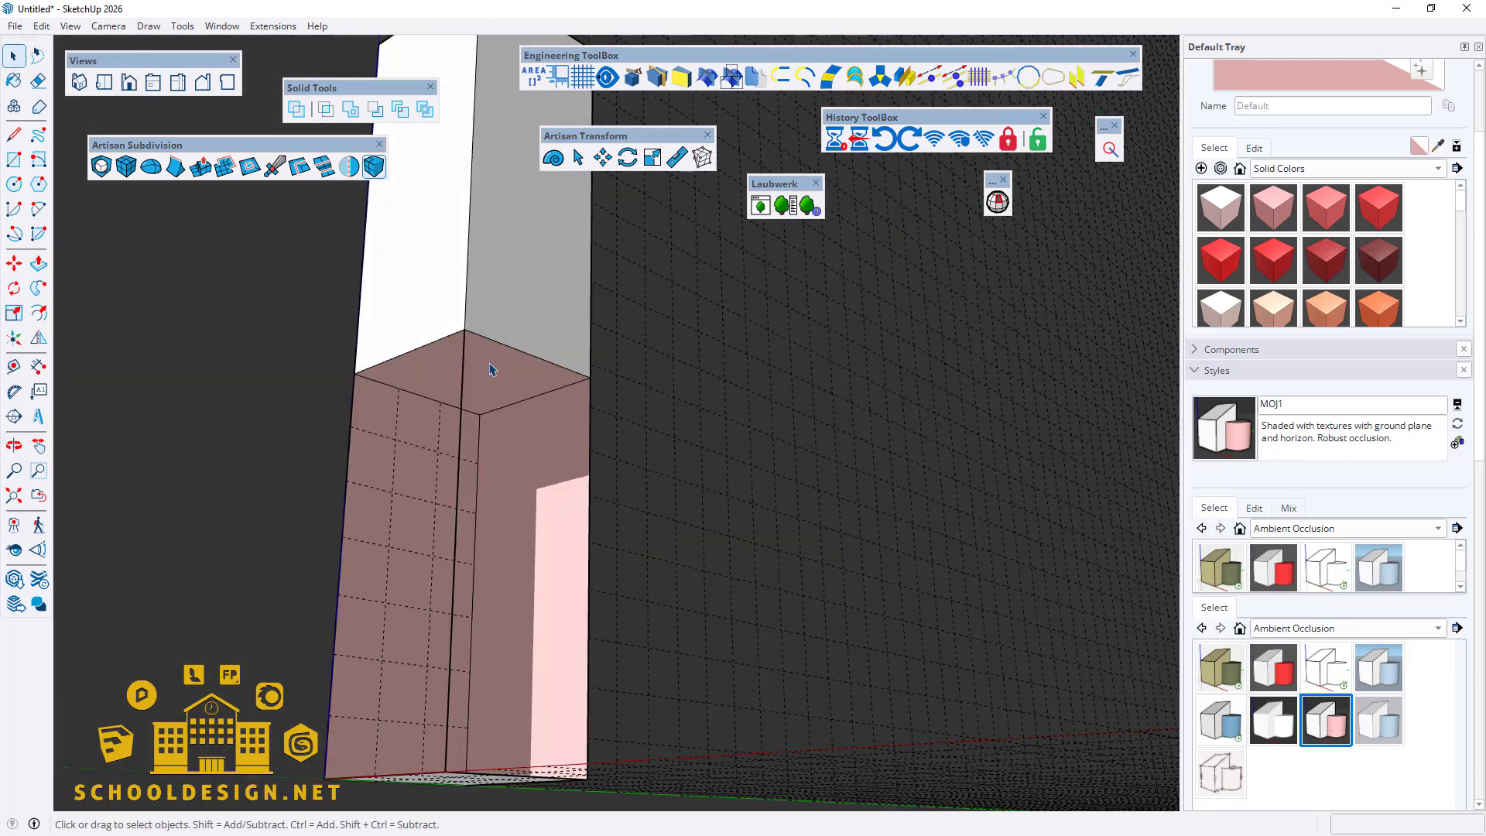
pyautogui.click(489, 364)
pyautogui.press('Delete')
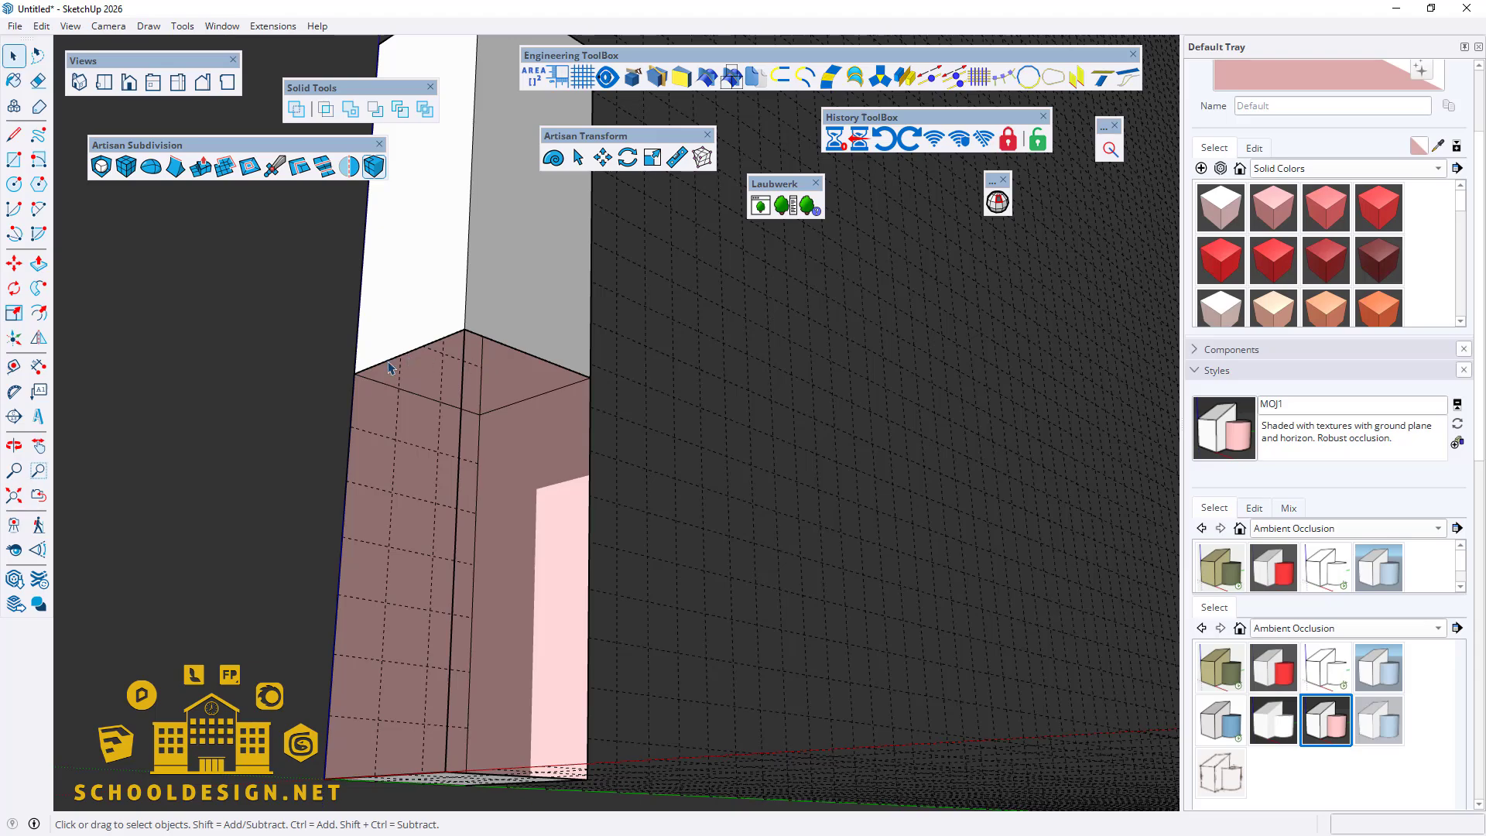
pyautogui.scroll(-5, 389, 368)
pyautogui.moveTo(483, 439); pyautogui.dragTo(408, 630, button='middle')
pyautogui.scroll(2, 352, 611)
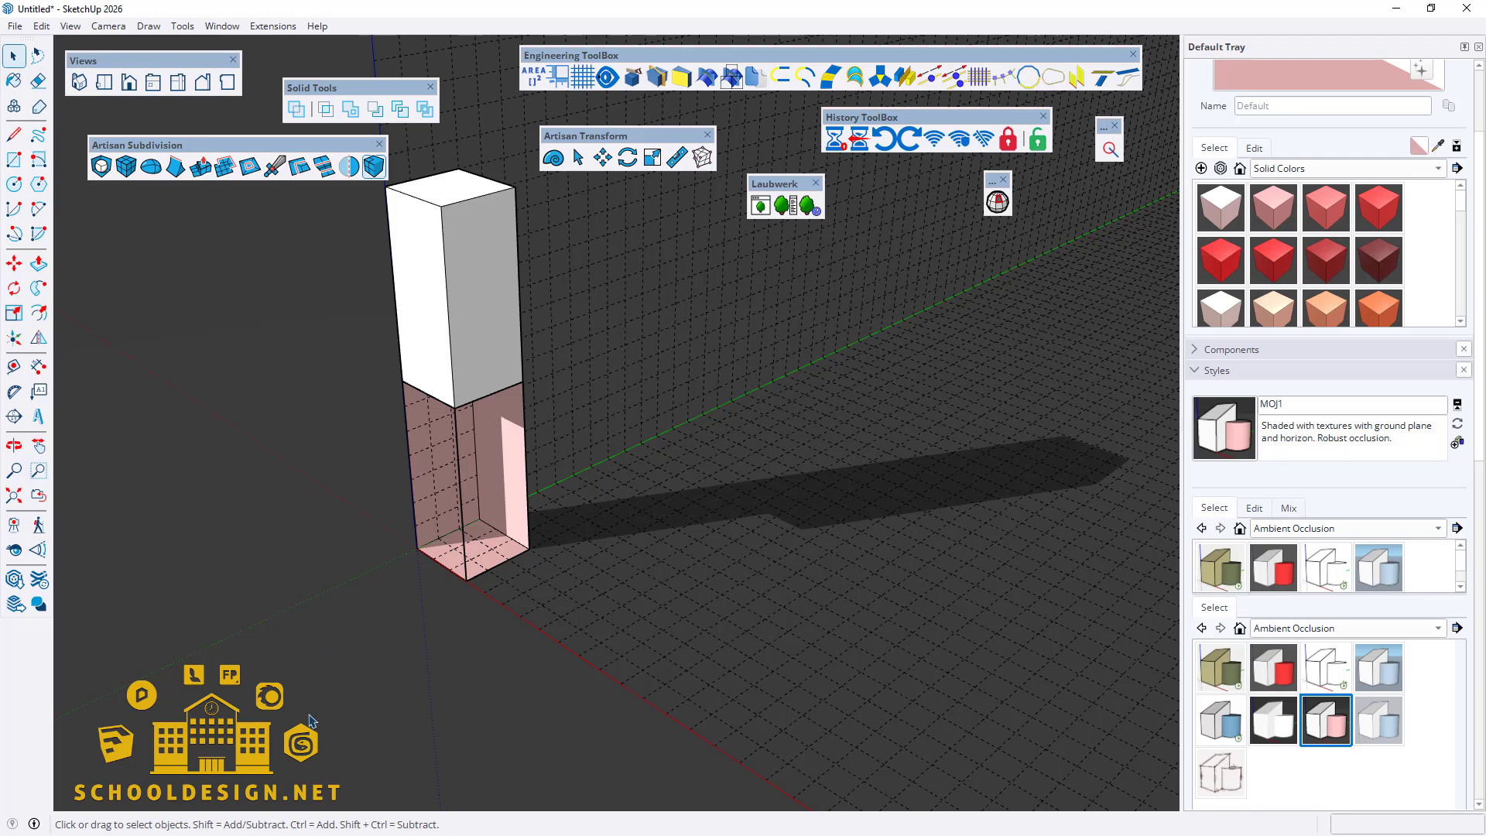
# Step: Draw a line about 55 m long along the red axis, starting at the grid intersection just beyond the tower's base
pyautogui.moveTo(311, 721); pyautogui.dragTo(494, 673, button='middle')
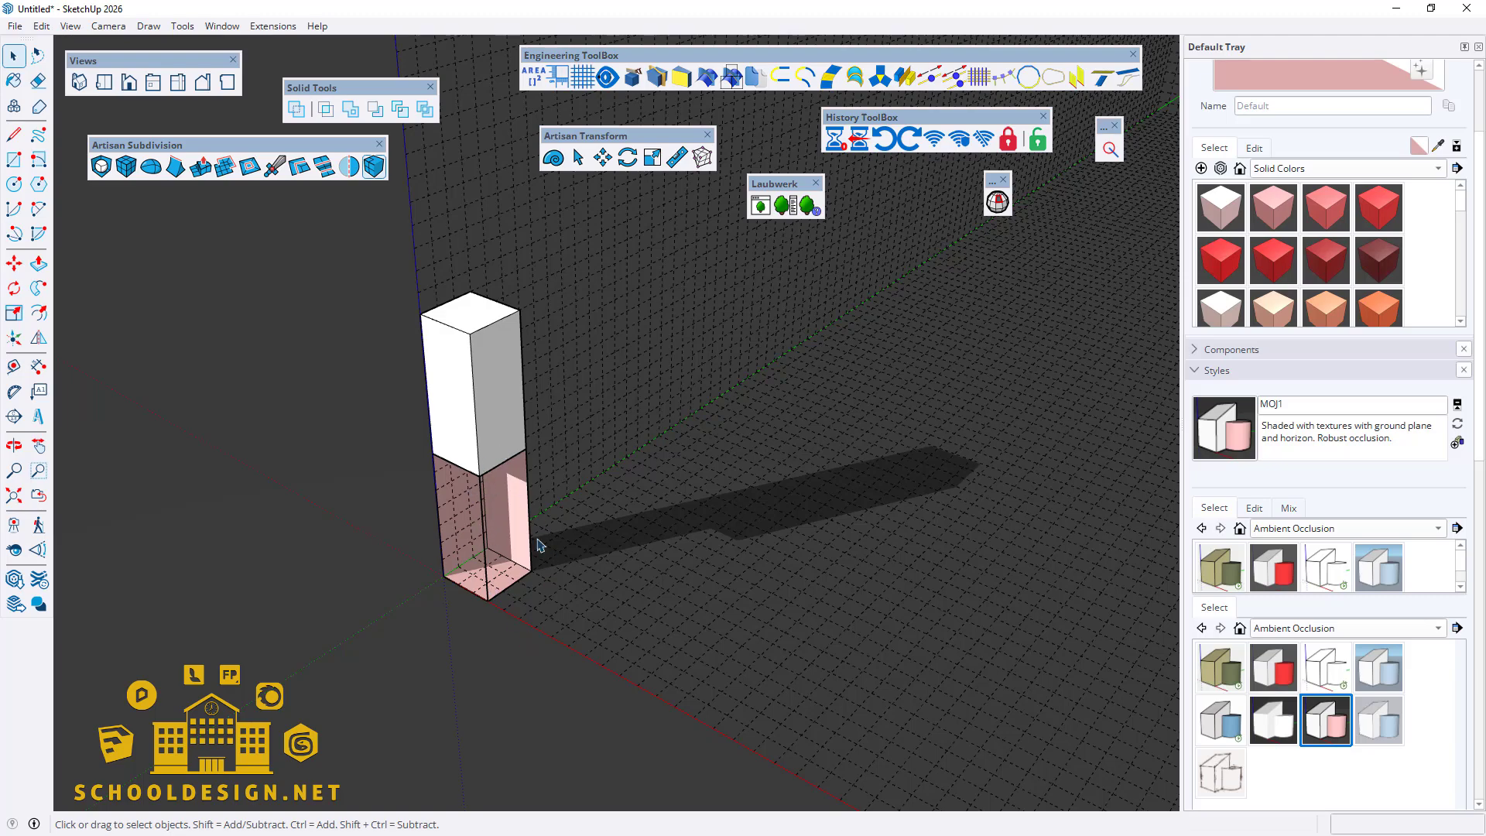
pyautogui.scroll(5, 500, 630)
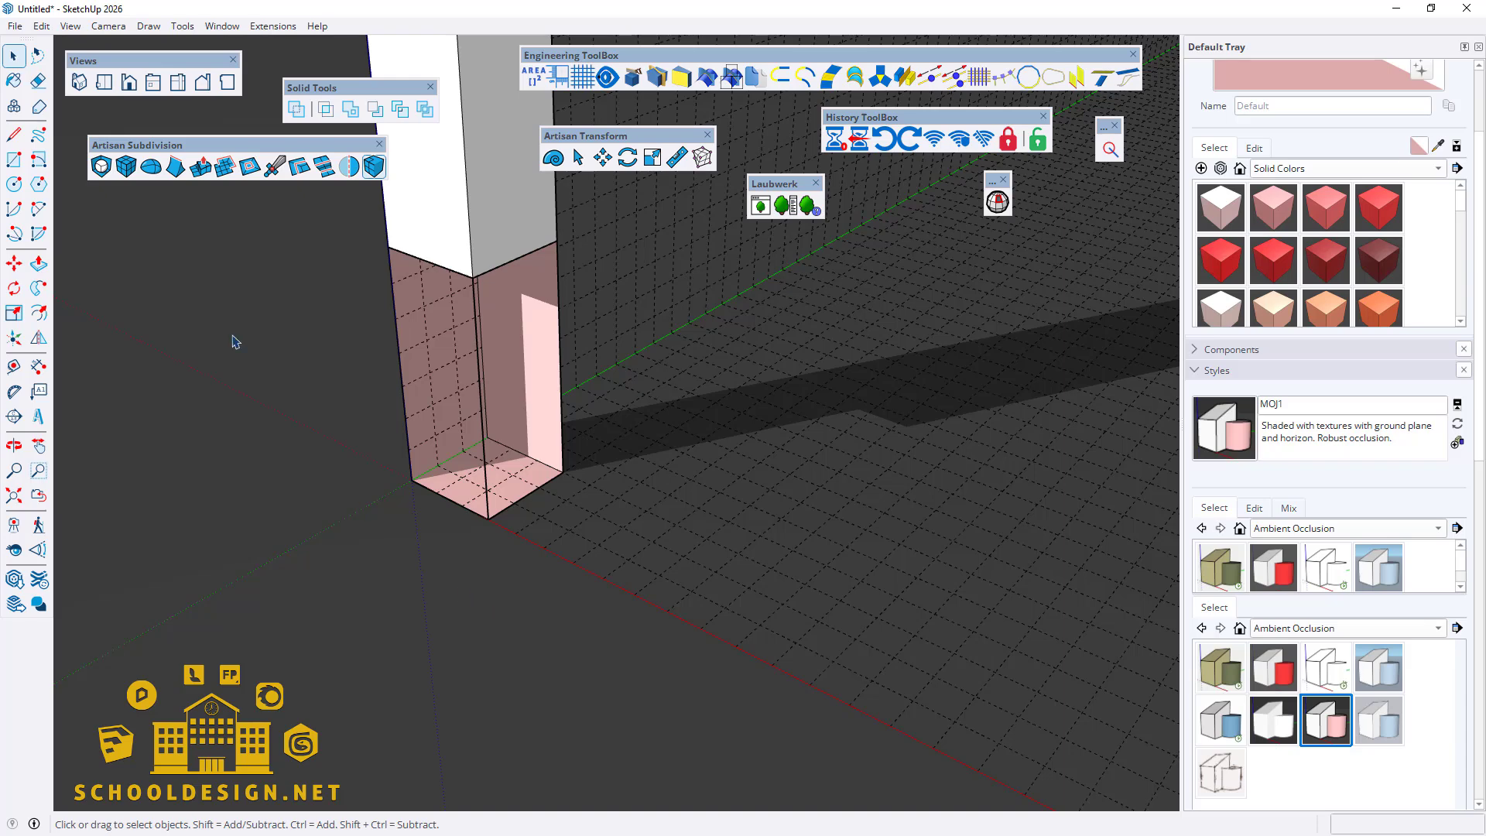
pyautogui.press('l')
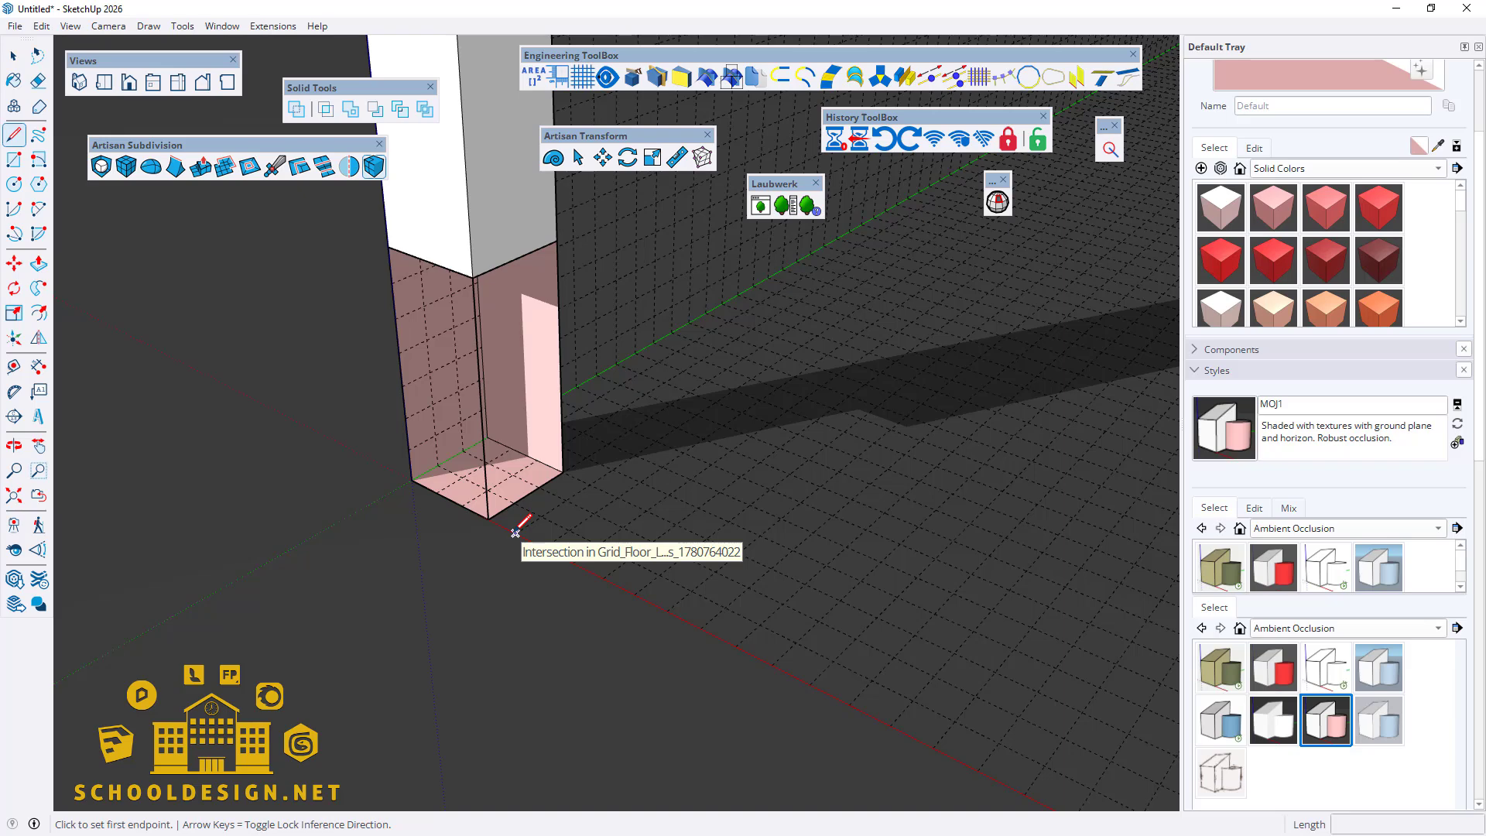
pyautogui.click(515, 532)
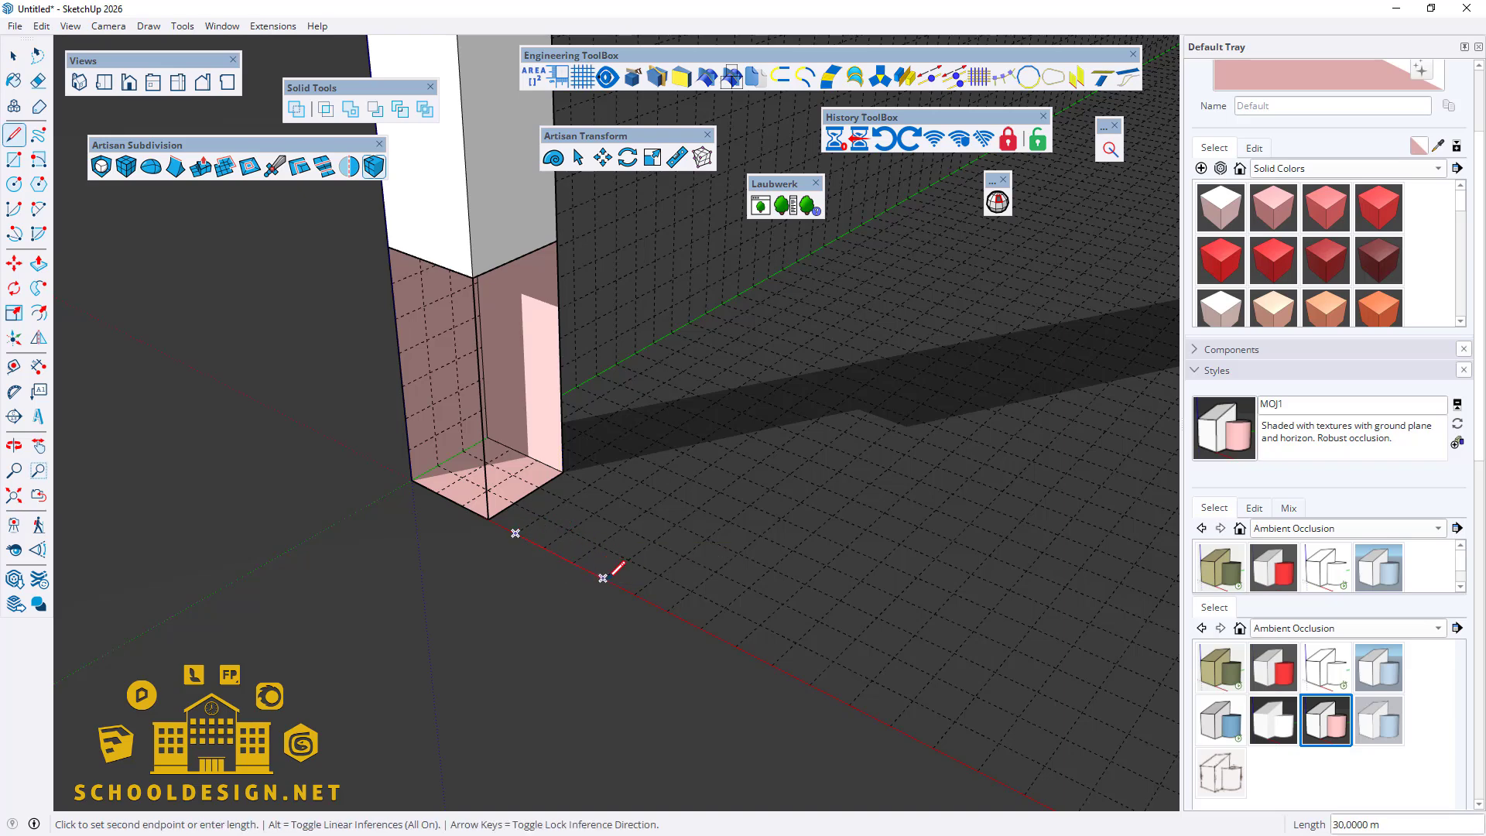
pyautogui.click(682, 619)
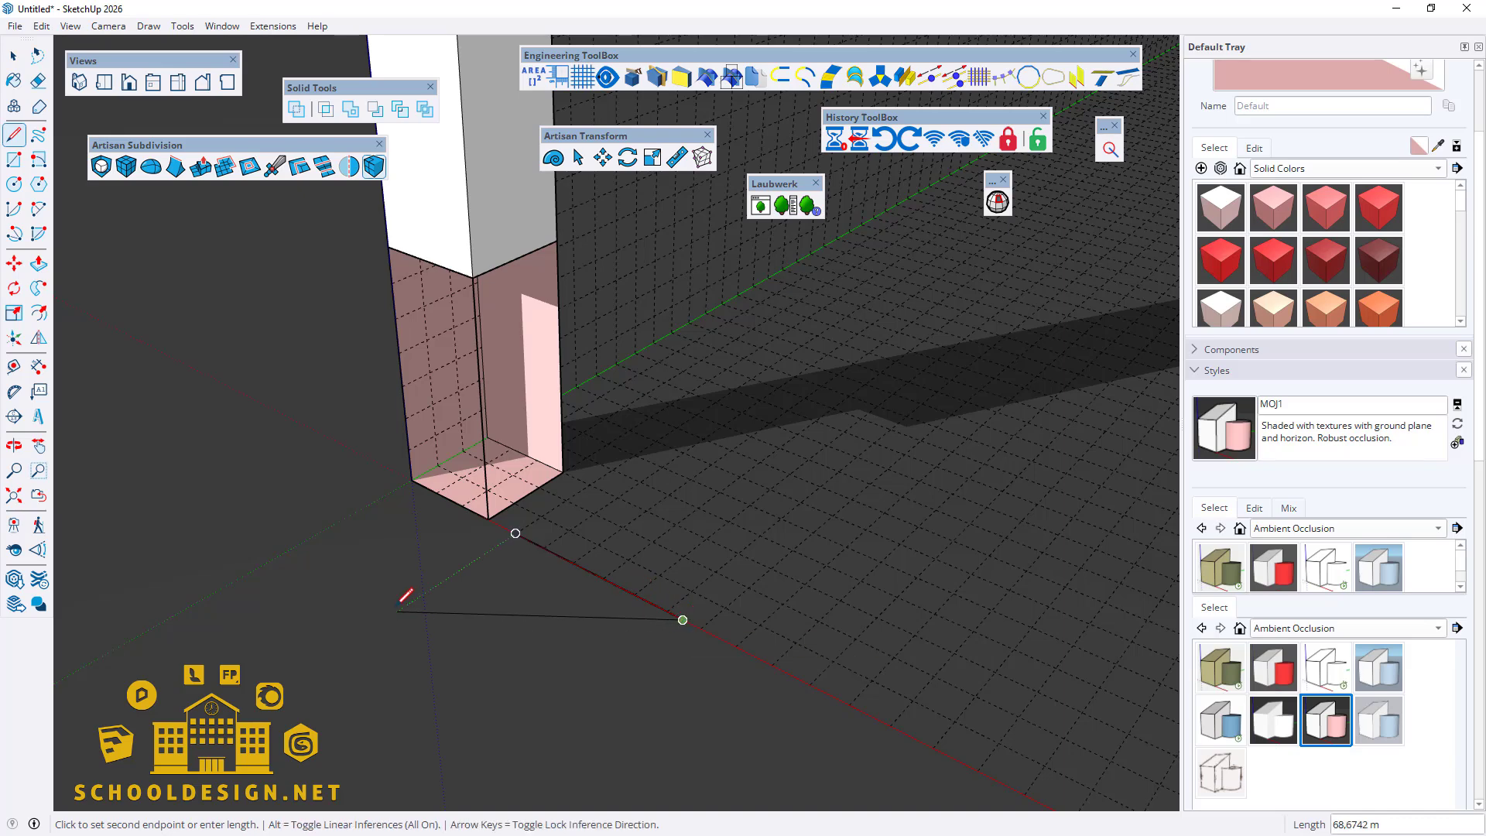
# Step: Copy the ground line 60 m along the green axis, away from the grid
pyautogui.click(13, 56)
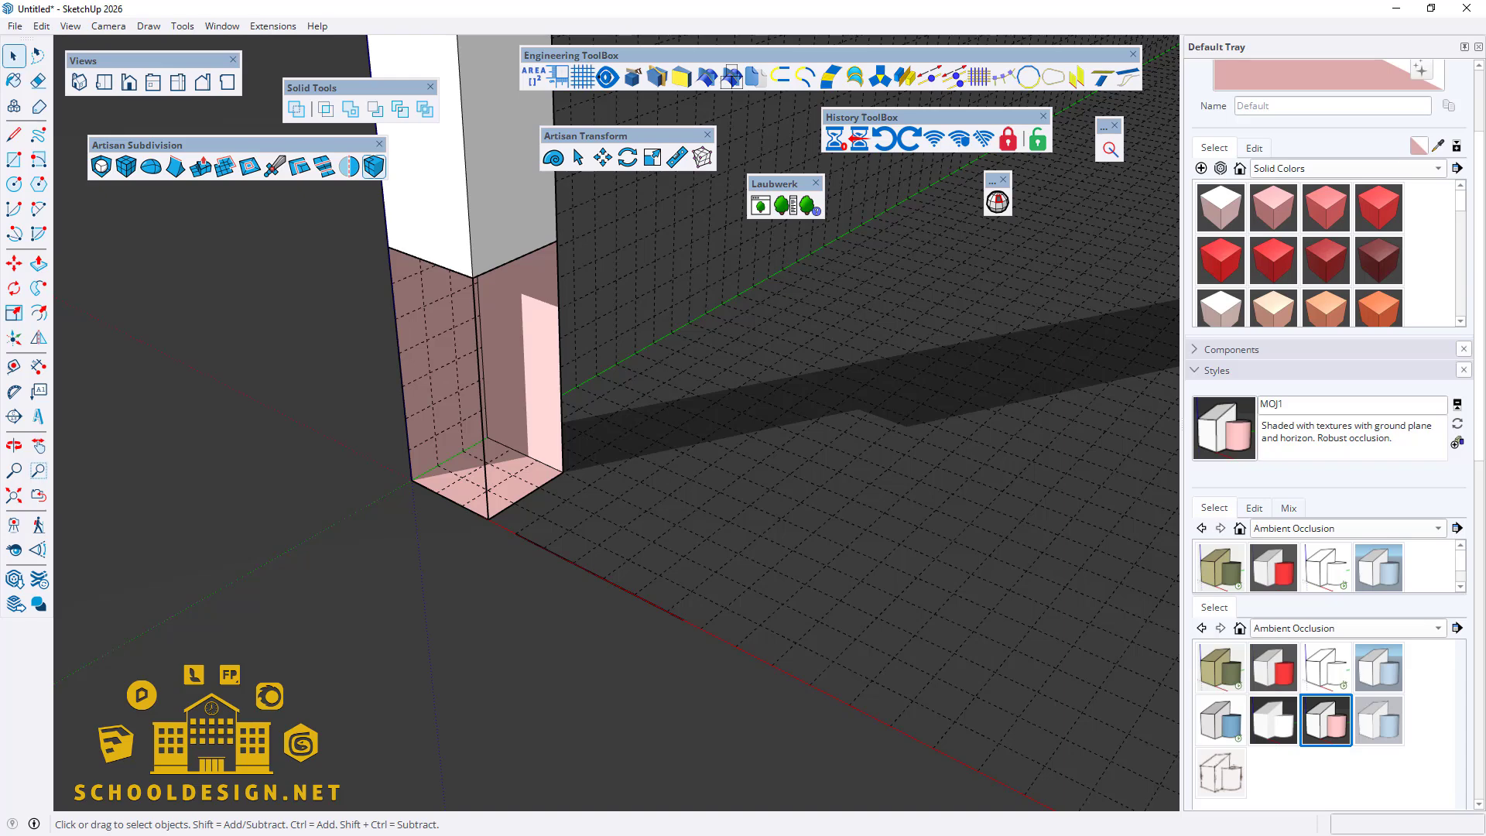
pyautogui.hotkey('alt', 'Tab')
pyautogui.press('m')
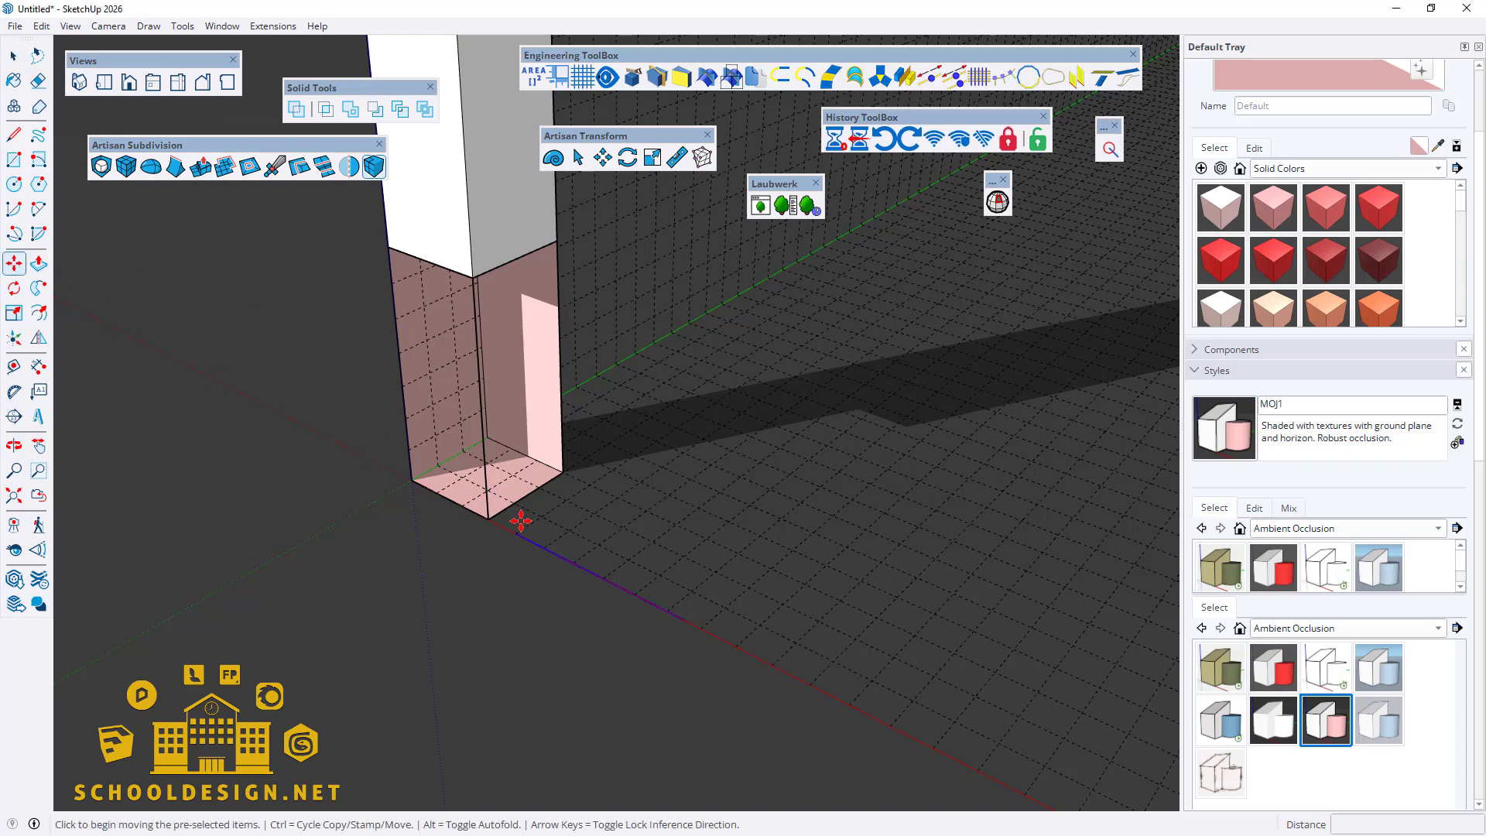
pyautogui.press('ctrl')
pyautogui.click(522, 531)
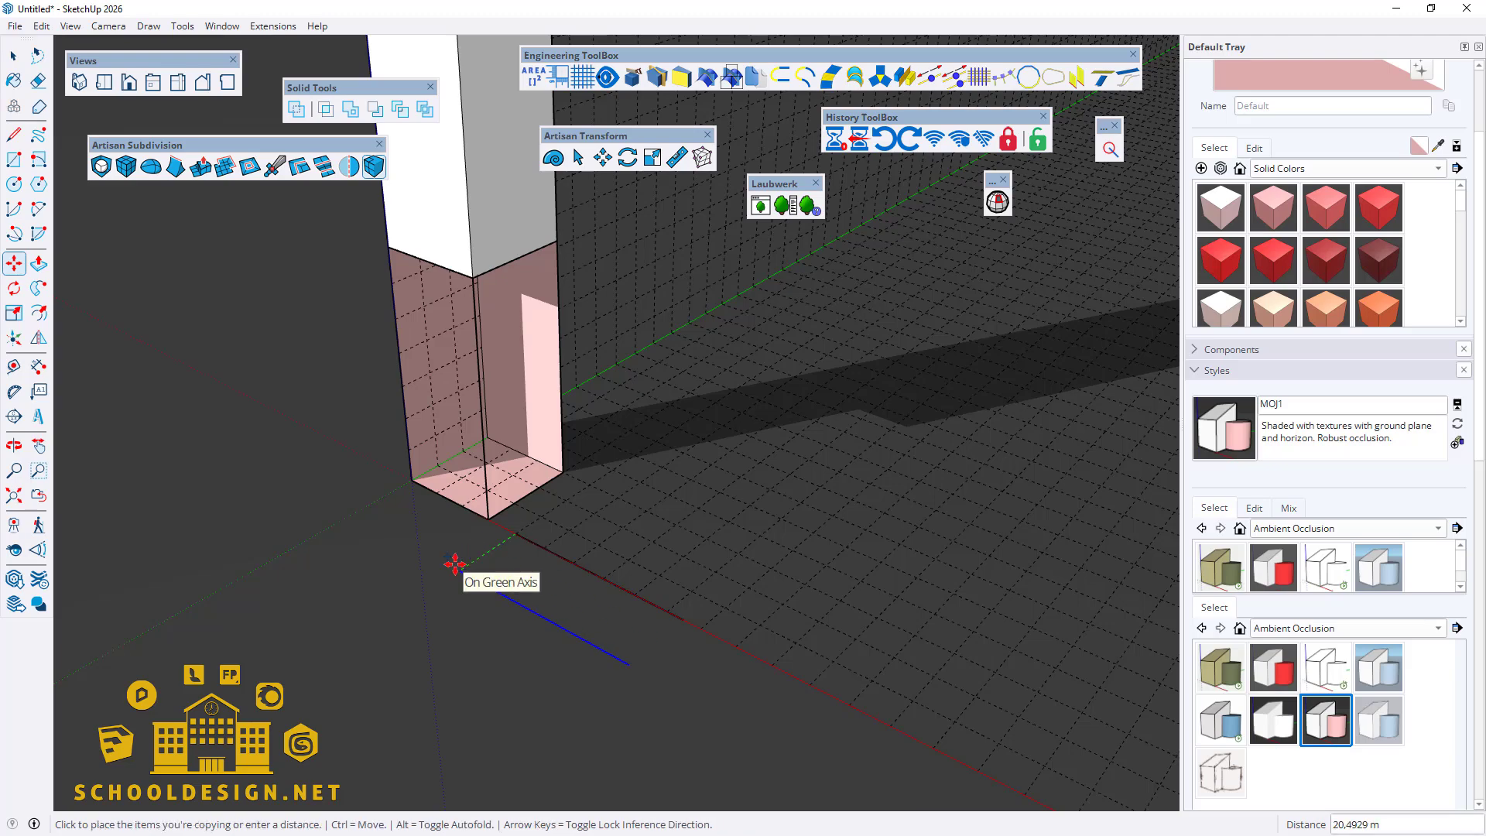
pyautogui.write('60')
pyautogui.press('Return')
pyautogui.scroll(-2, 454, 563)
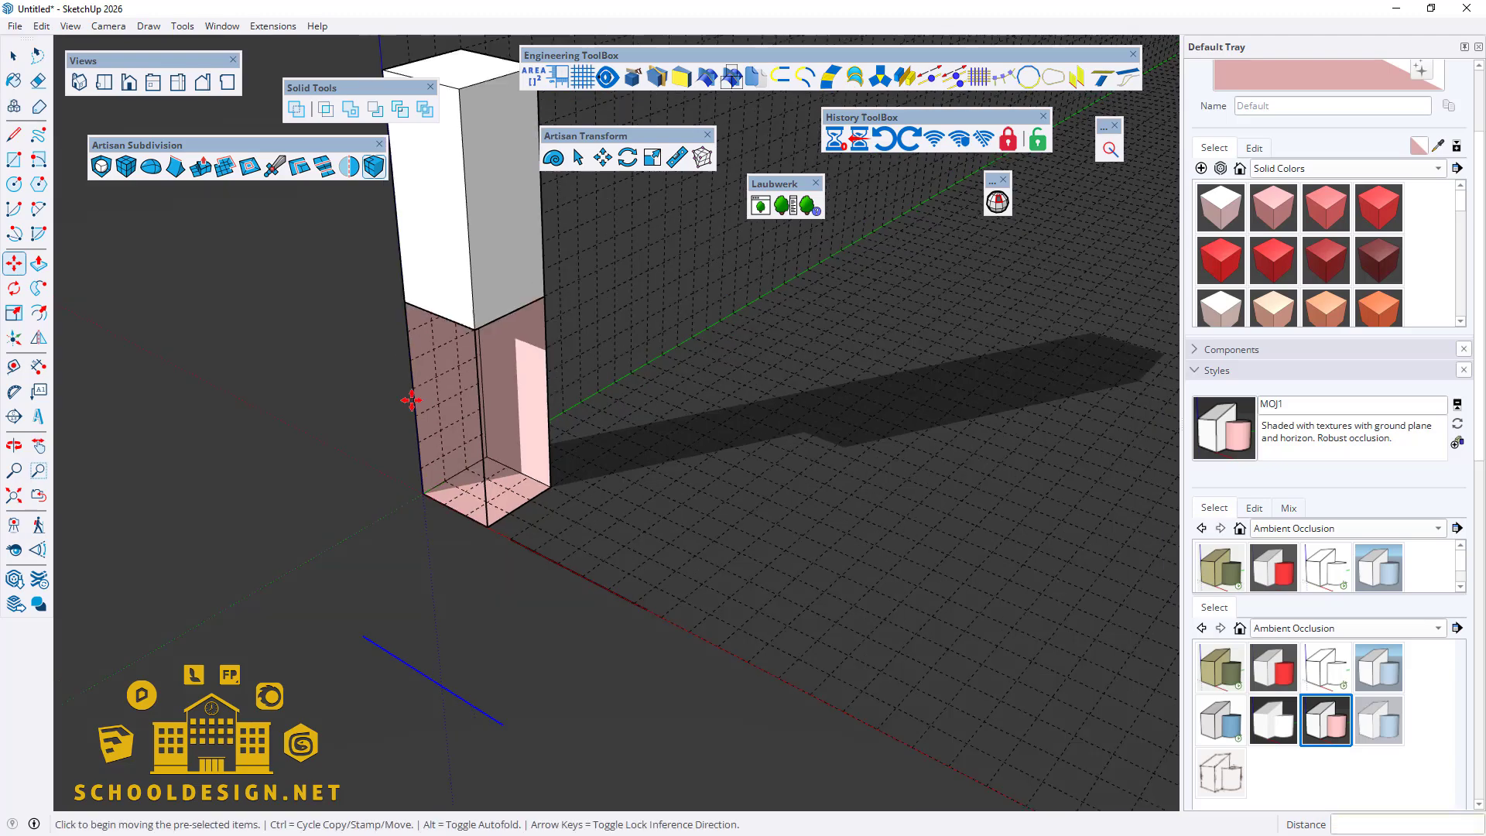
pyautogui.scroll(2, 246, 663)
# Step: Make another parallel copy of the copied line about 8.5 m further out along the green axis
pyautogui.click(14, 159)
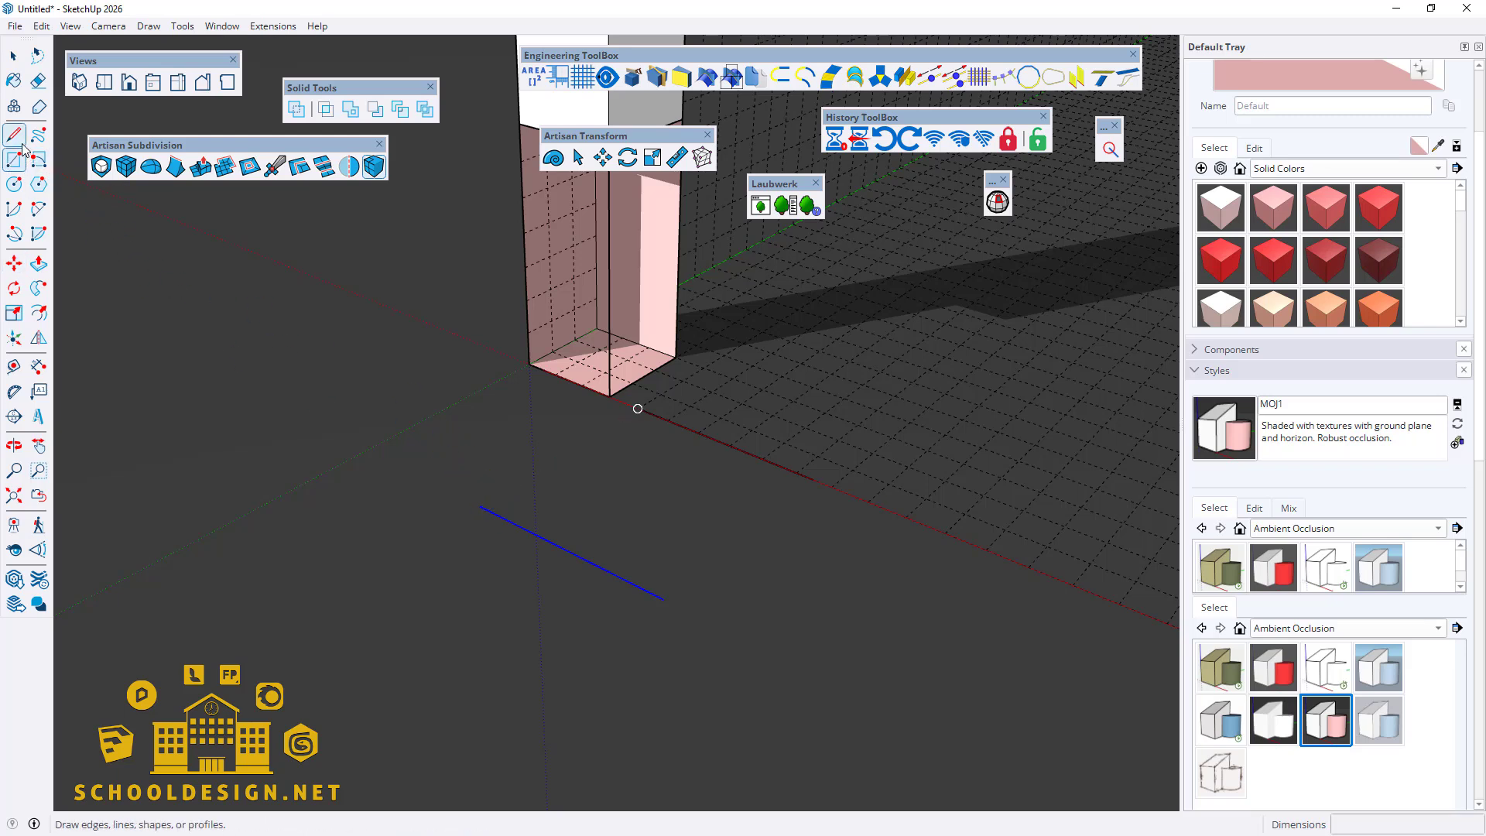
pyautogui.click(15, 264)
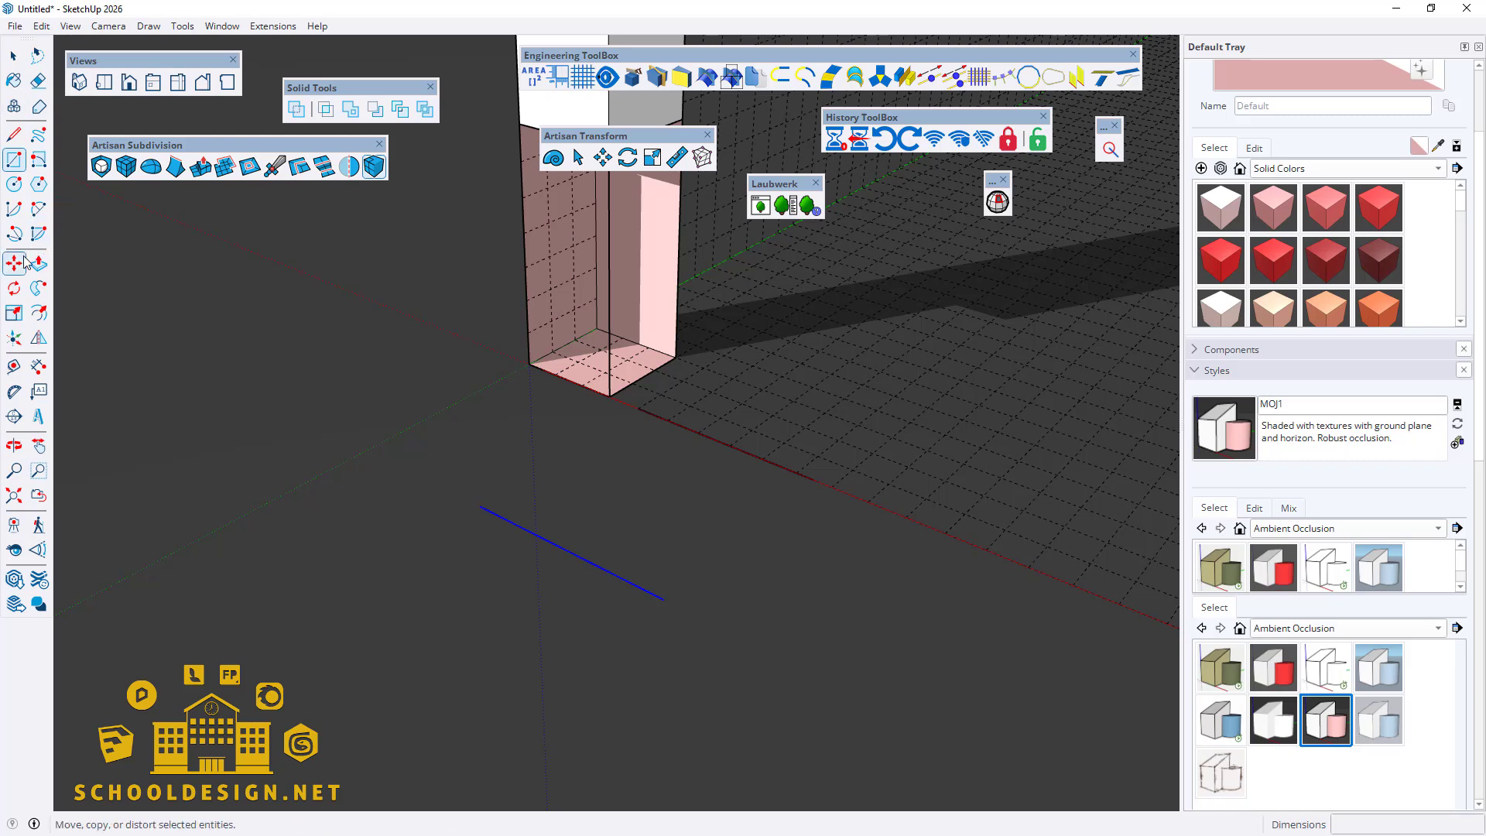
pyautogui.click(519, 521)
pyautogui.press('ctrl')
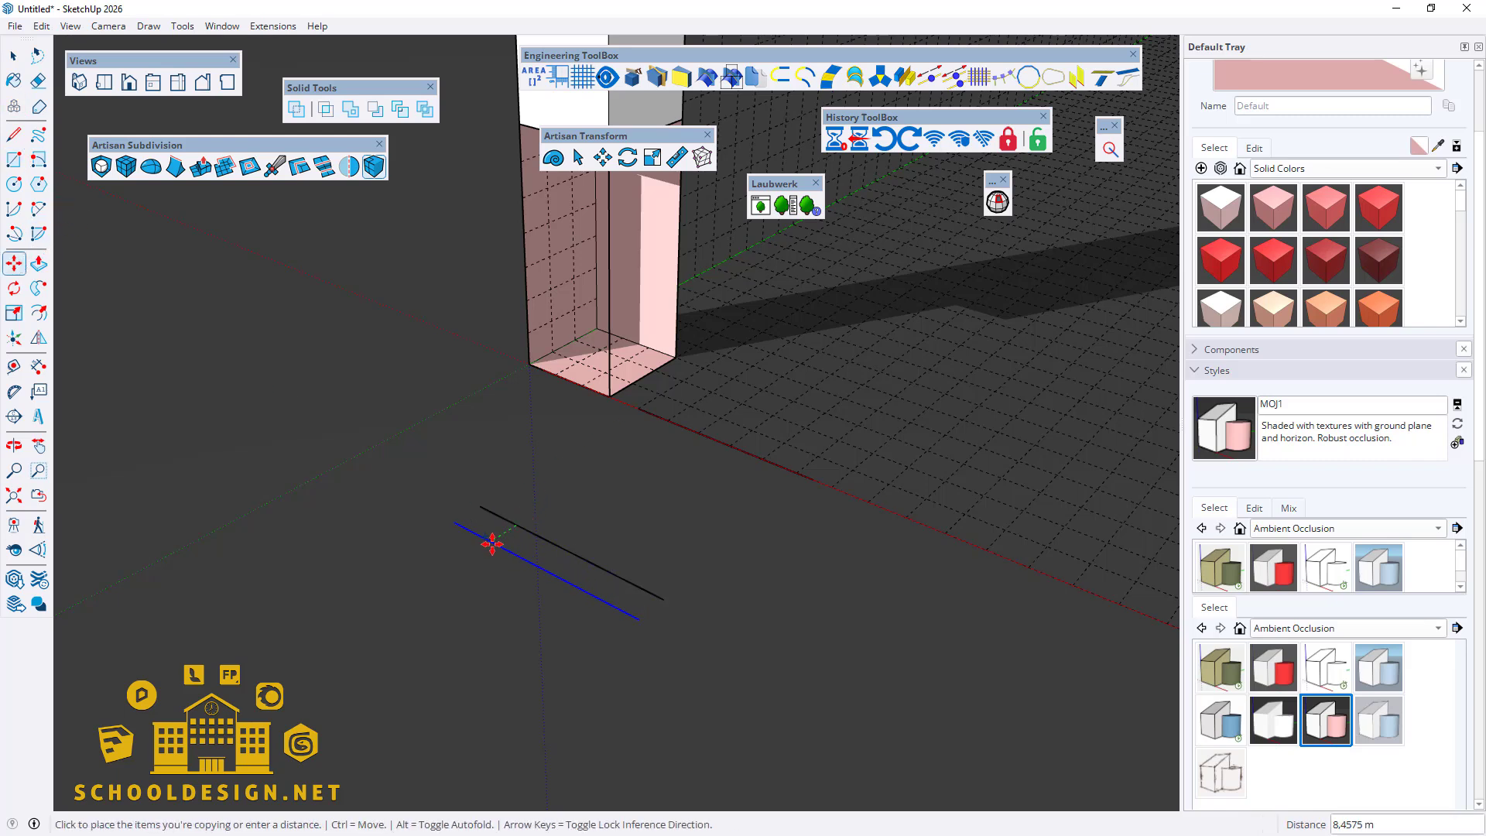
pyautogui.click(493, 539)
pyautogui.press('r')
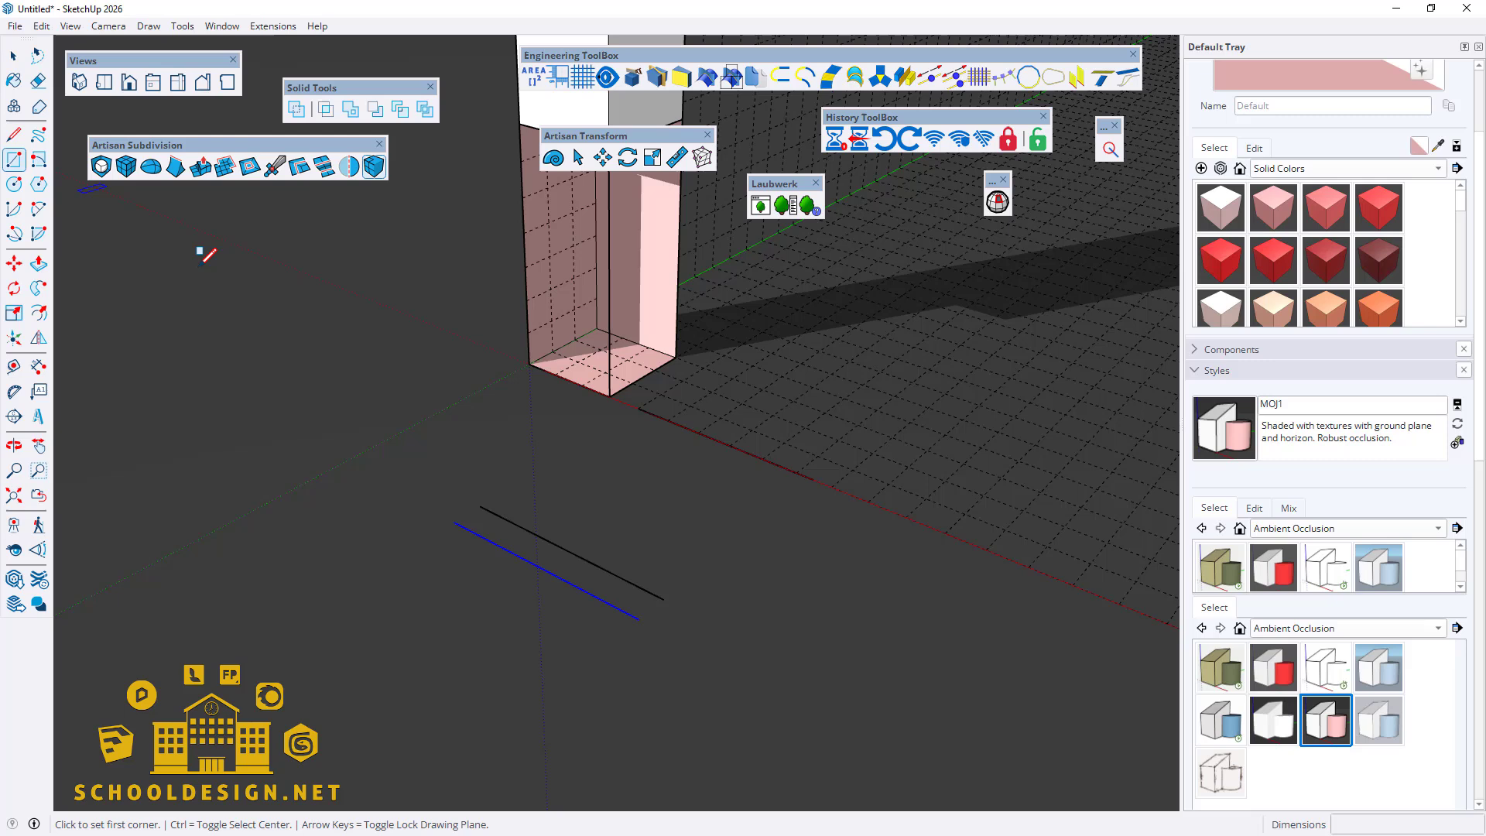
pyautogui.click(480, 506)
pyautogui.click(639, 617)
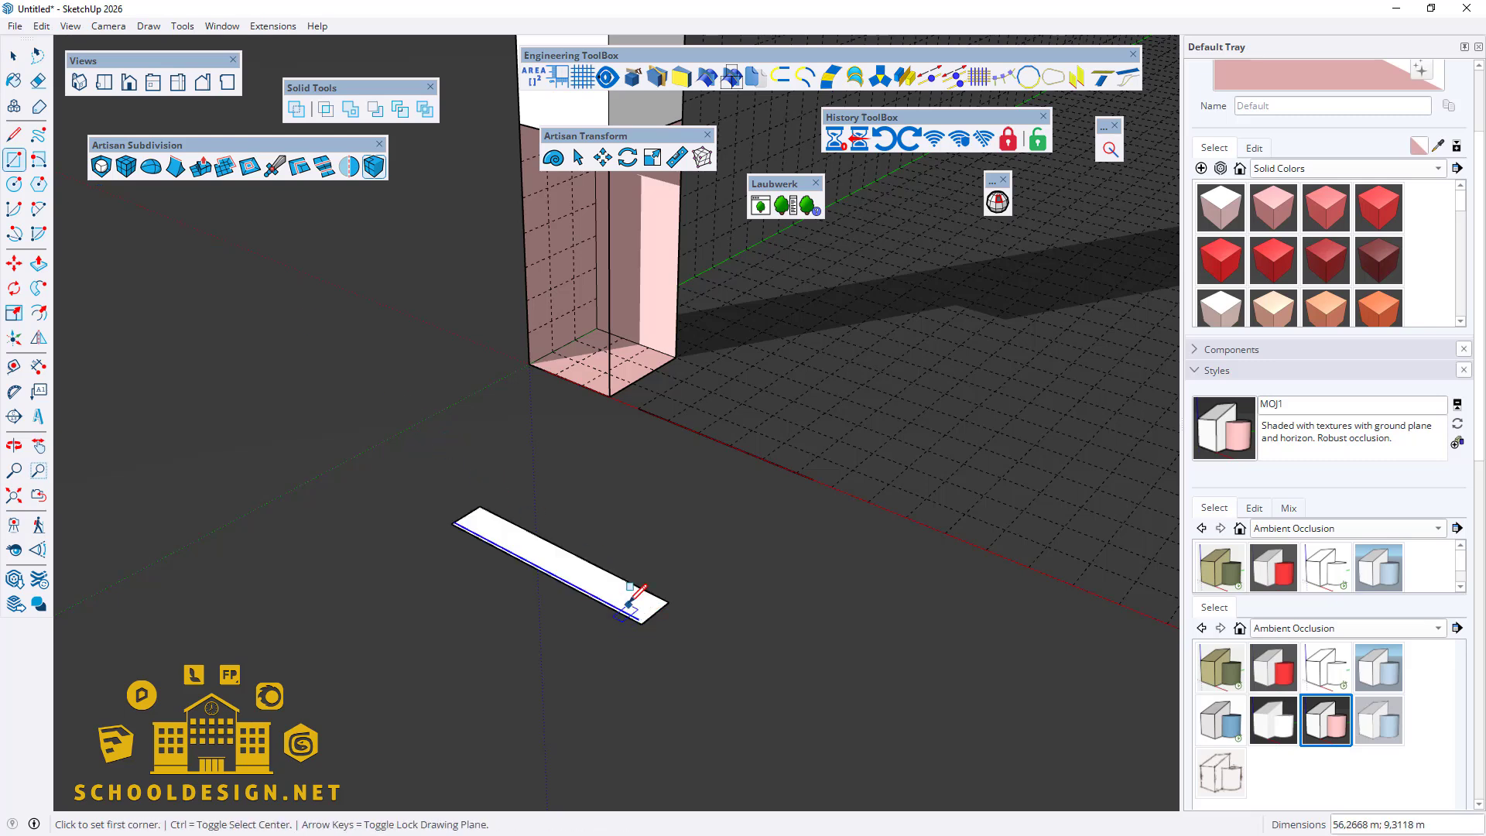
pyautogui.hotkey('ctrl', 'z')
pyautogui.click(479, 505)
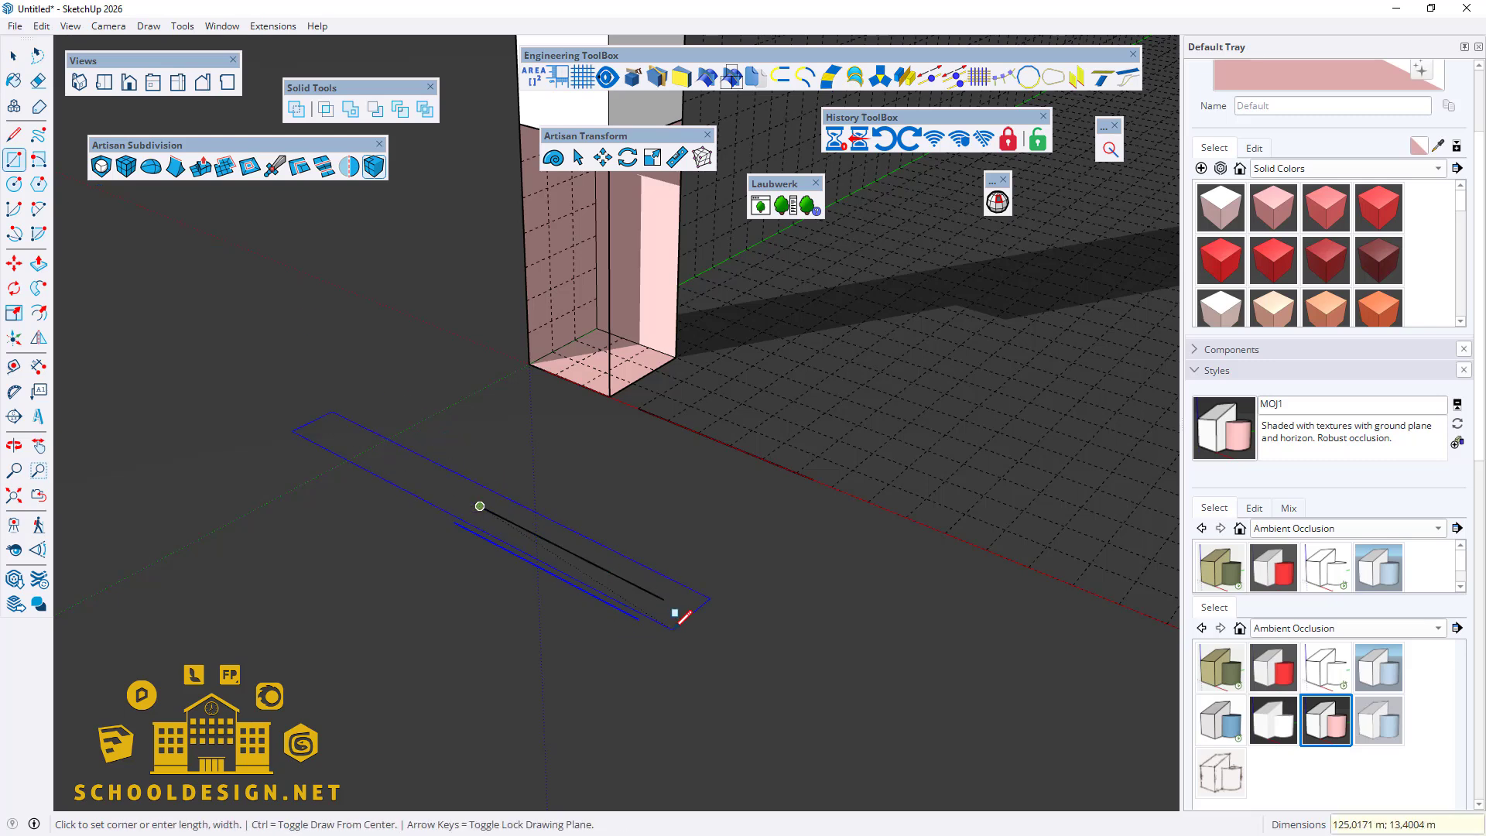
pyautogui.press('Escape')
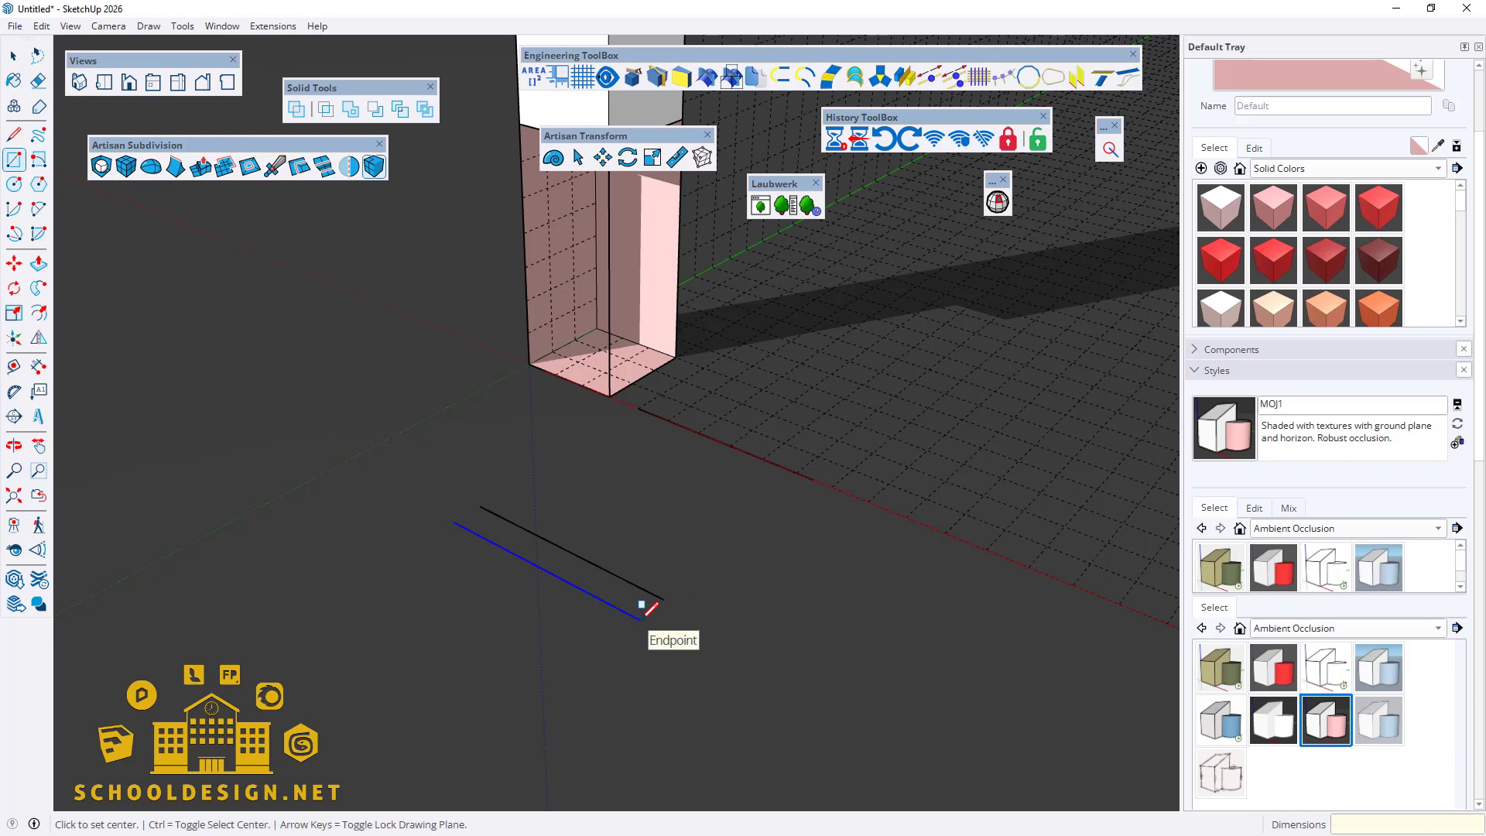
# Step: Draw a rectangle of about 54.9 by 8.5 m spanning the two parallel lines in front of the tower
pyautogui.click(480, 506)
pyautogui.click(641, 616)
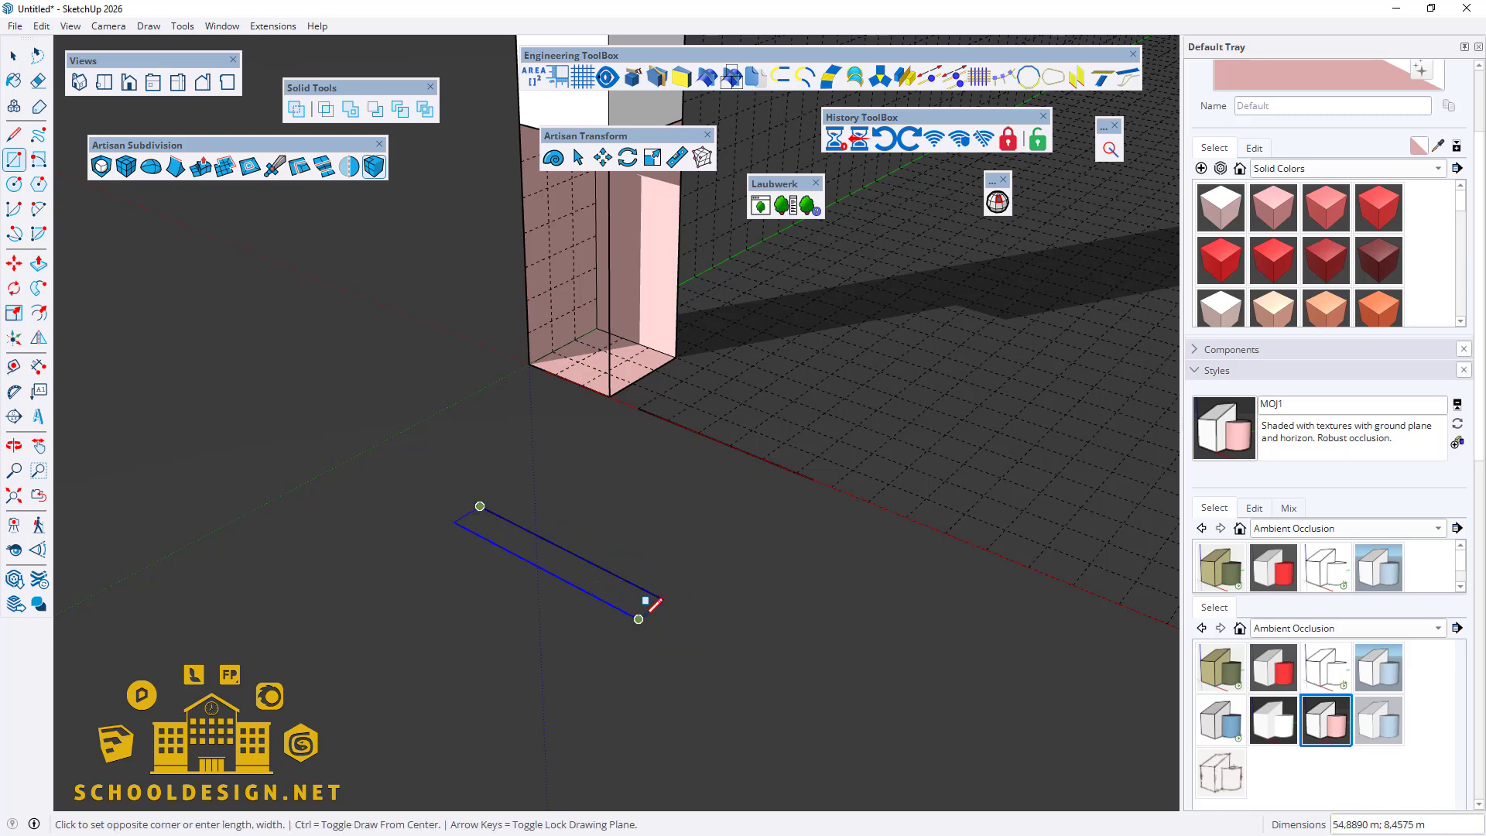
pyautogui.click(650, 608)
pyautogui.press('space')
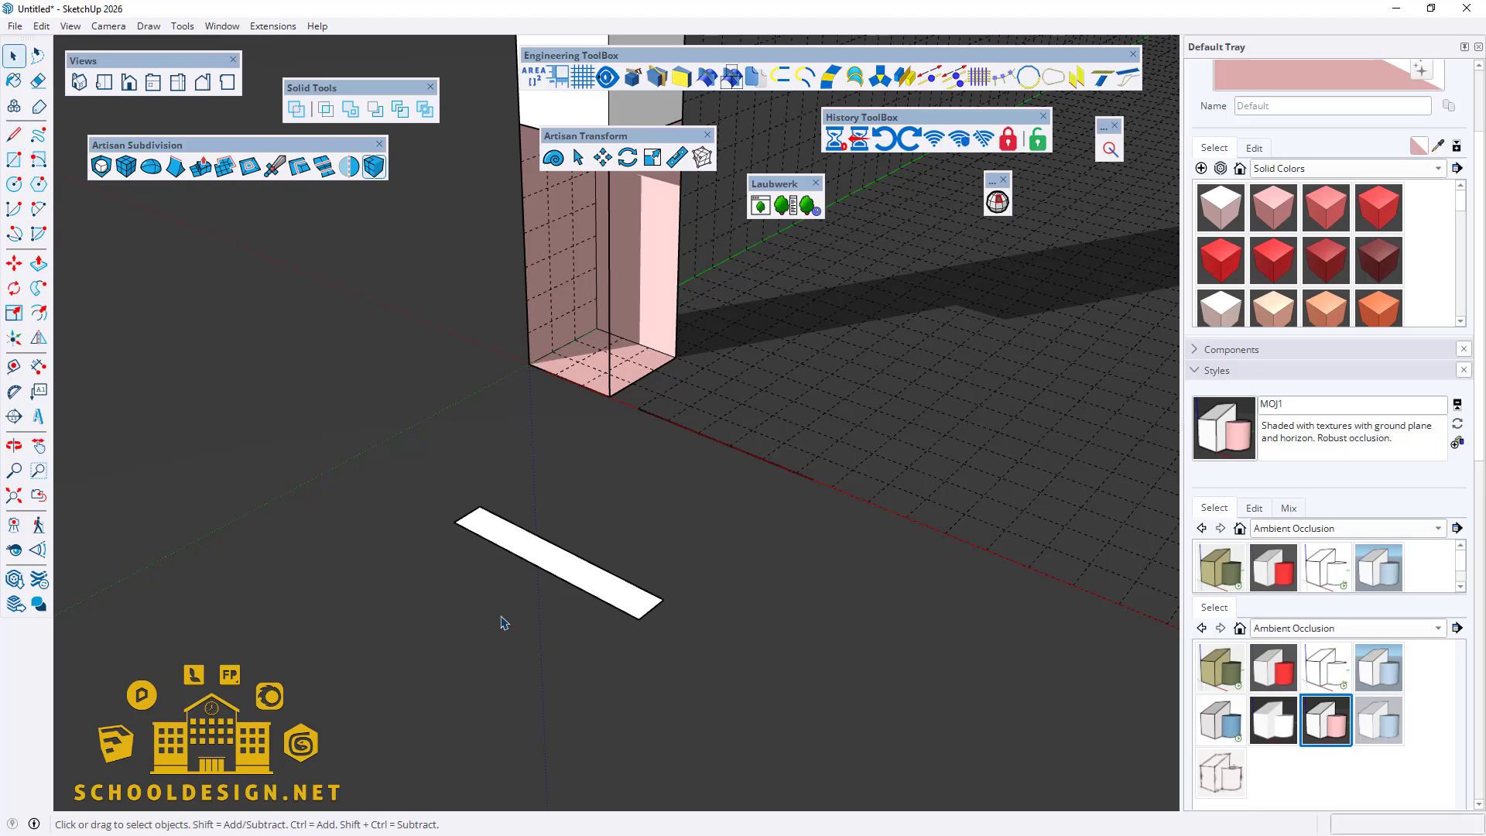
# Step: Close the floating Laubwerk toolbar
pyautogui.moveTo(500, 619); pyautogui.dragTo(493, 606, button='middle')
pyautogui.moveTo(586, 481); pyautogui.dragTo(712, 557, button='middle')
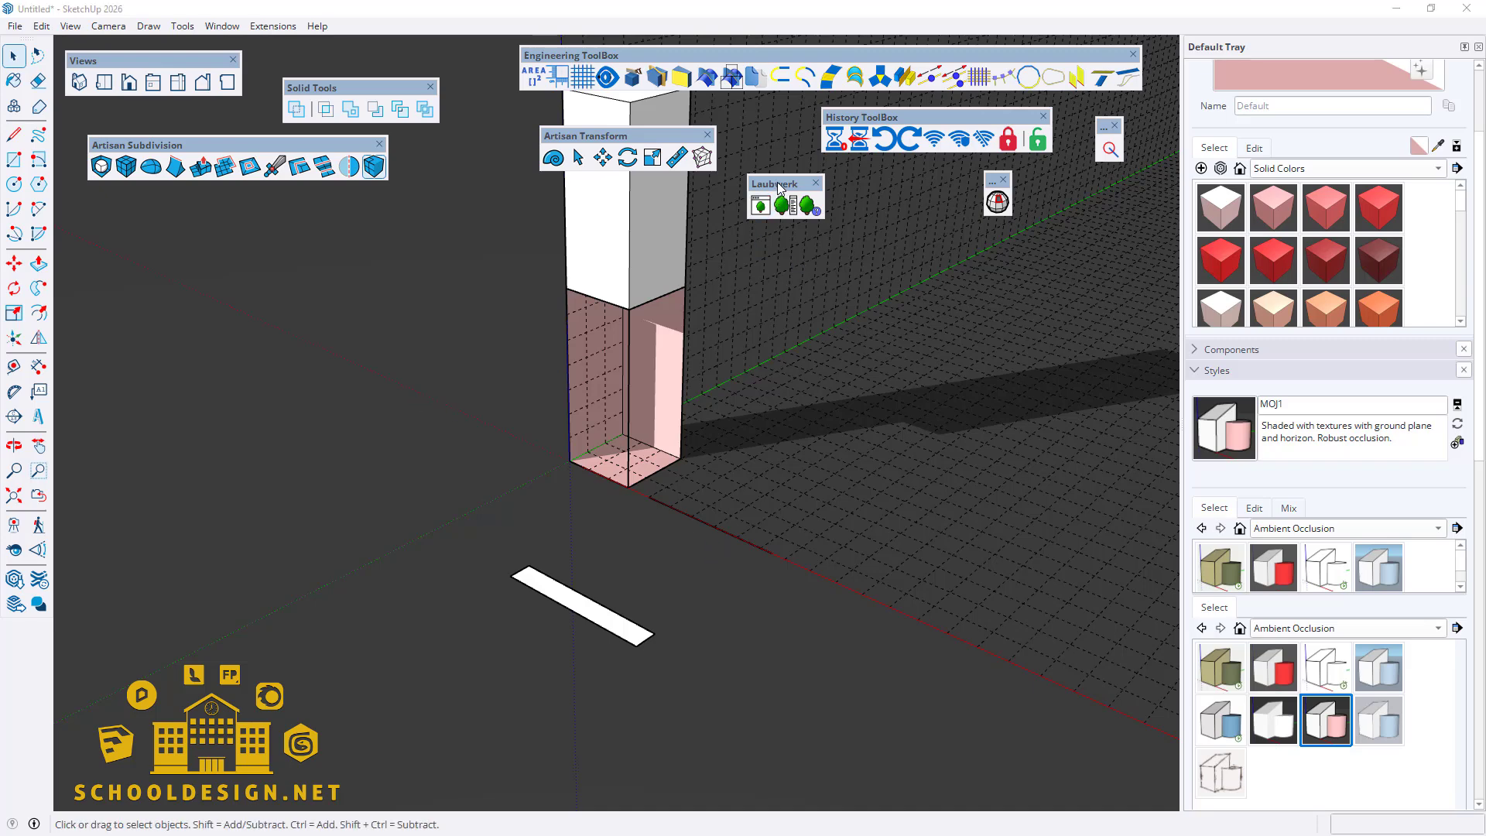
pyautogui.click(815, 183)
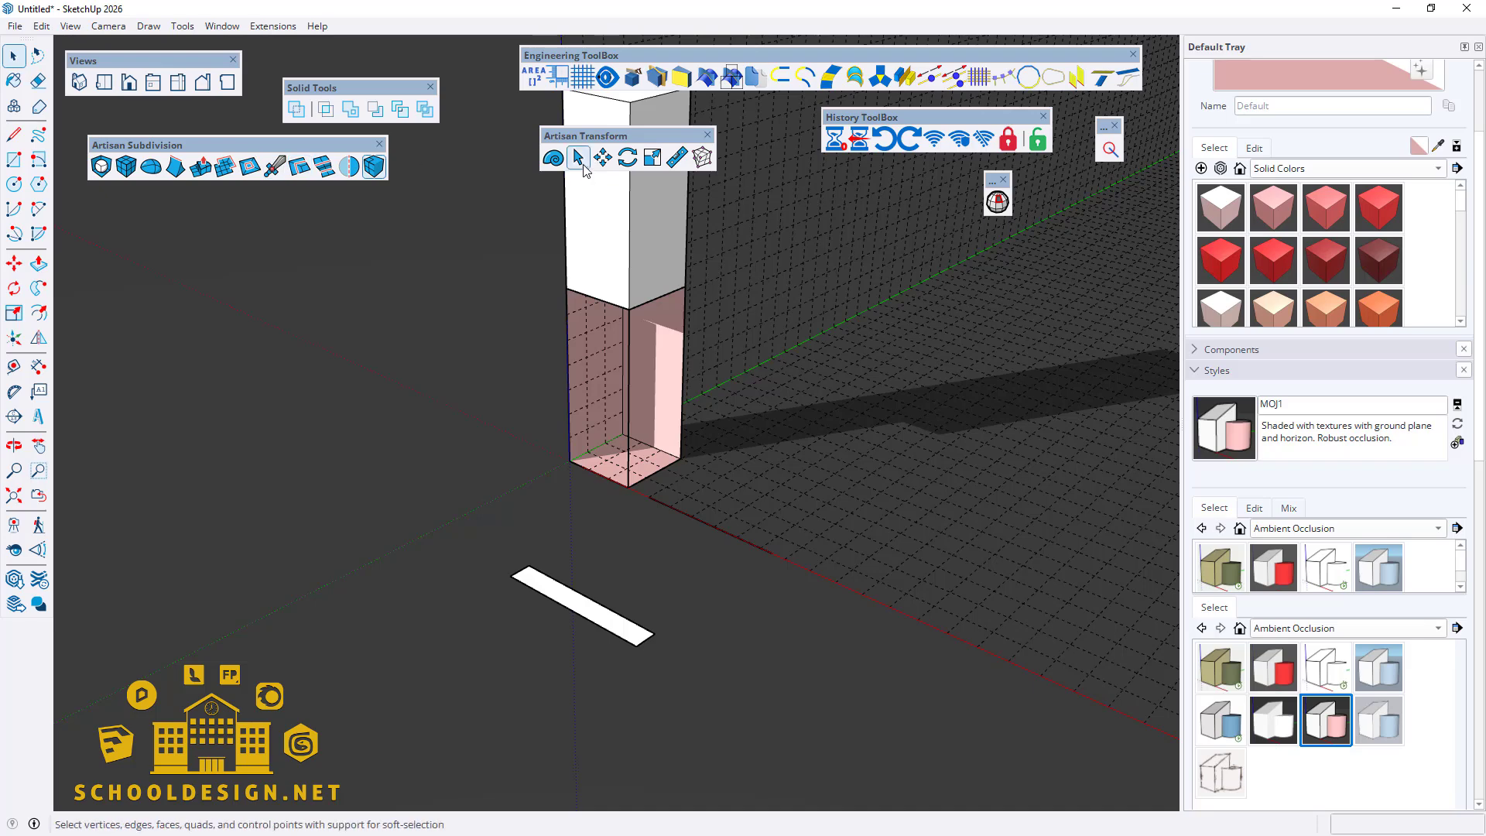
# Step: Close the floating Artisan Transform and Artisan Subdivision toolbars
pyautogui.click(707, 135)
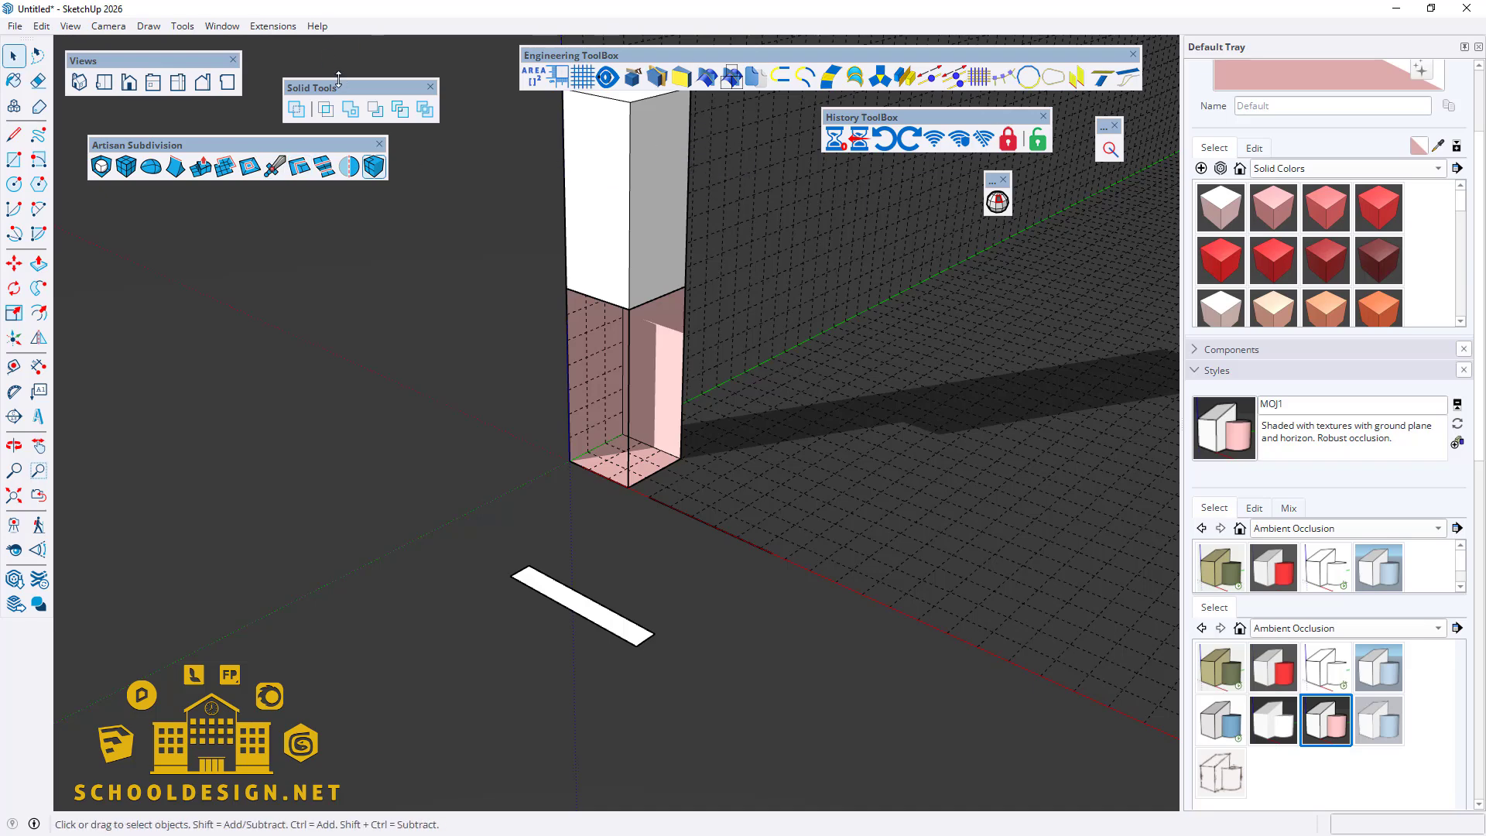
pyautogui.click(379, 144)
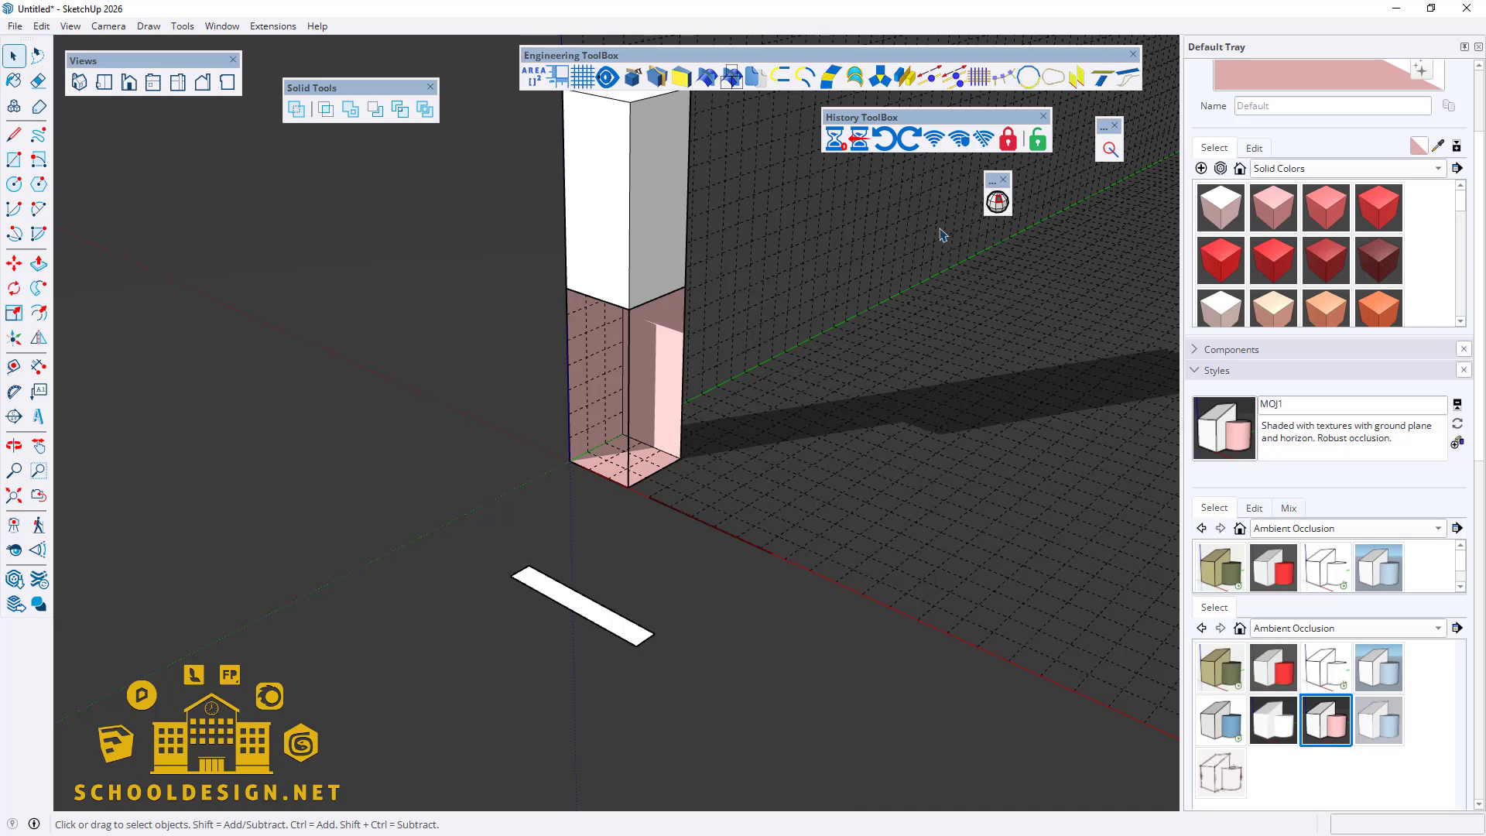
# Step: Create an Advanced G1 Bridge curve from the tower's front vertical corner edge at mid-height down to the near end of the ground strip
pyautogui.click(629, 298)
pyautogui.click(805, 76)
pyautogui.click(720, 441)
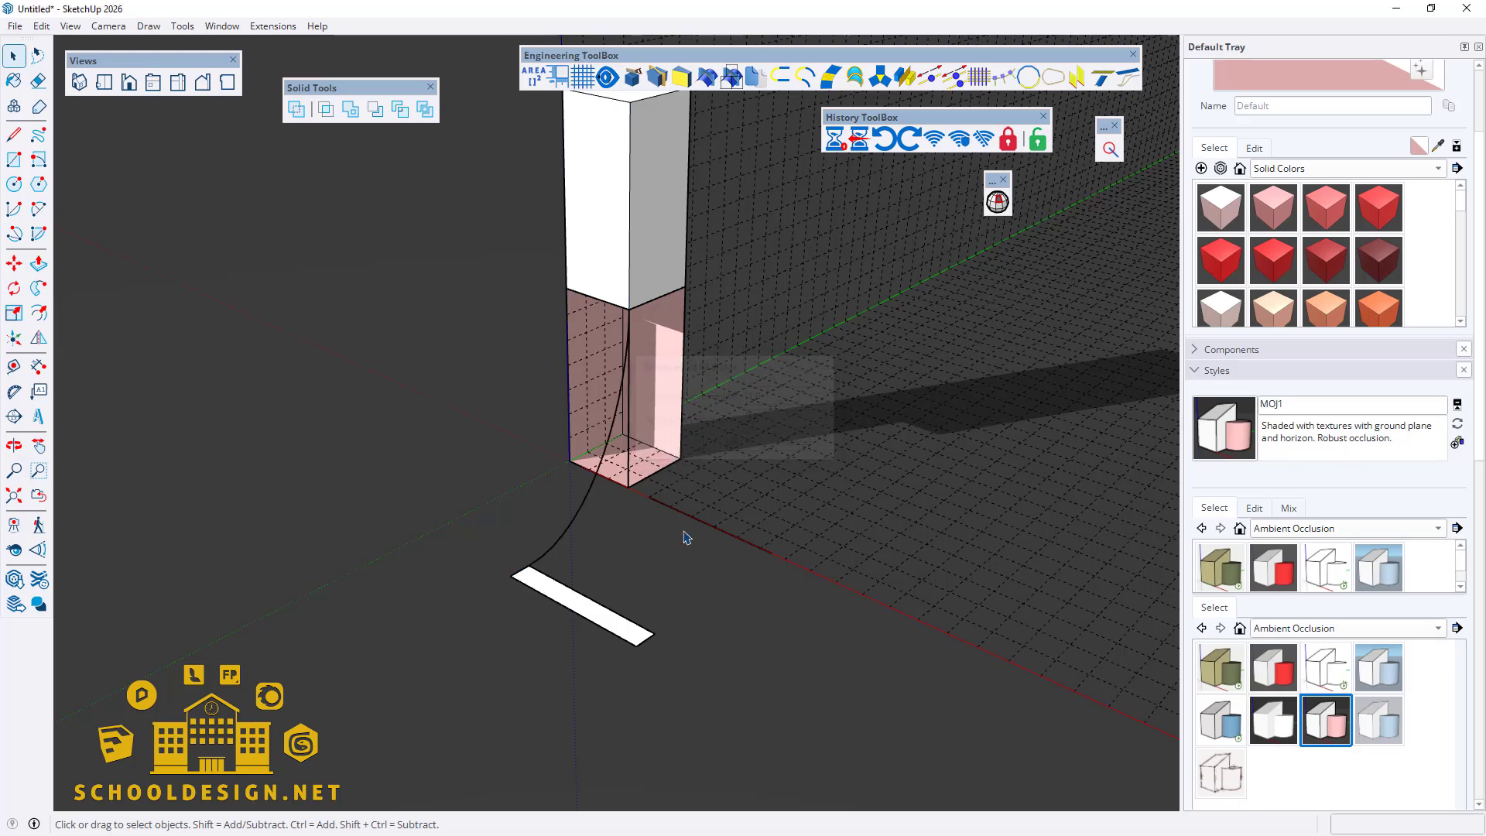
# Step: Bridge the tower's rear vertical corner edge to the strip's far end with a G1 curve, using tension 1.0 and 16 segments
pyautogui.scroll(3, 617, 556)
pyautogui.moveTo(616, 555); pyautogui.dragTo(657, 475, button='middle')
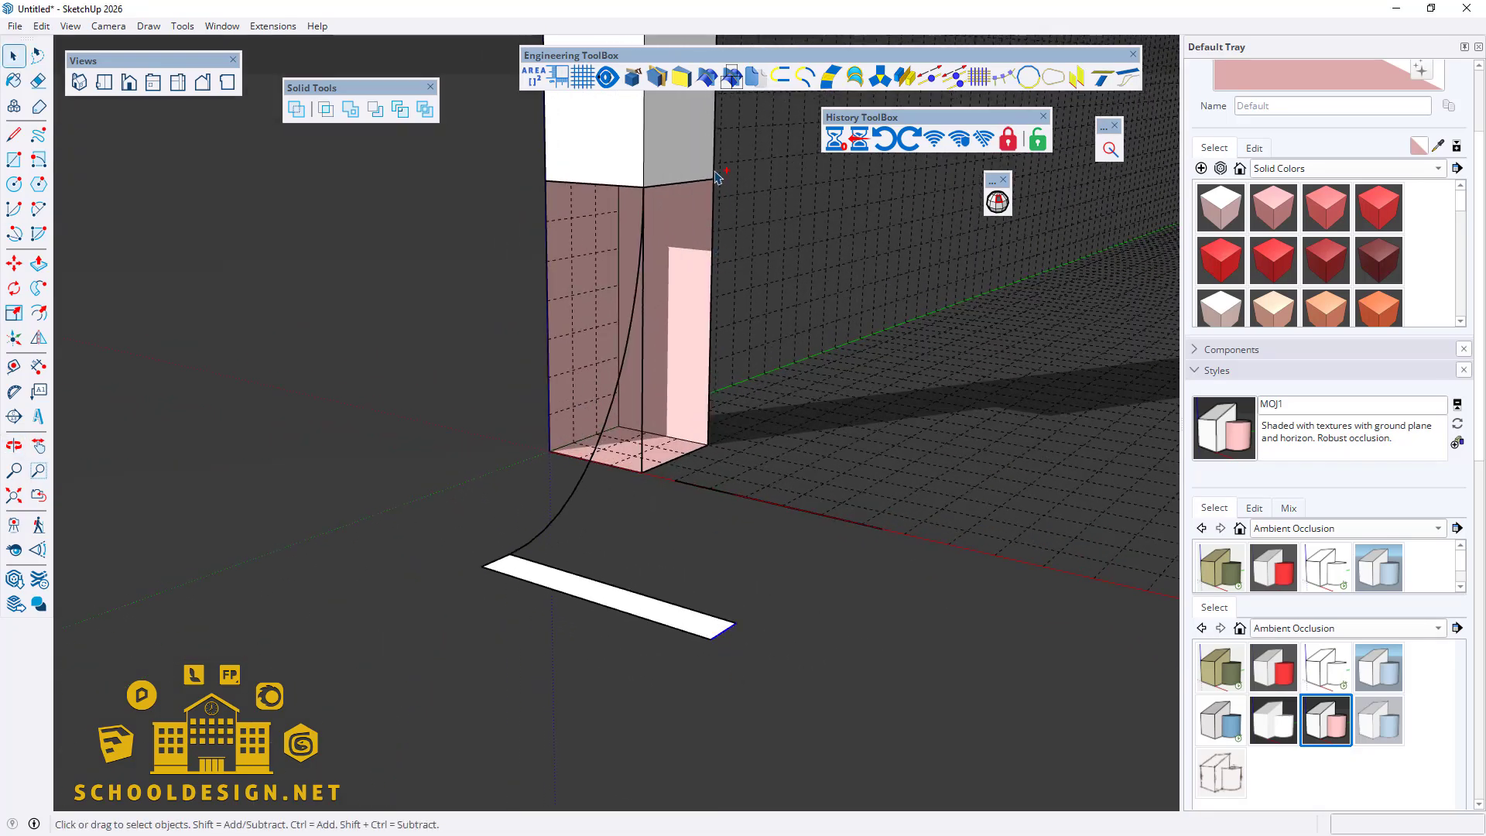
pyautogui.click(805, 77)
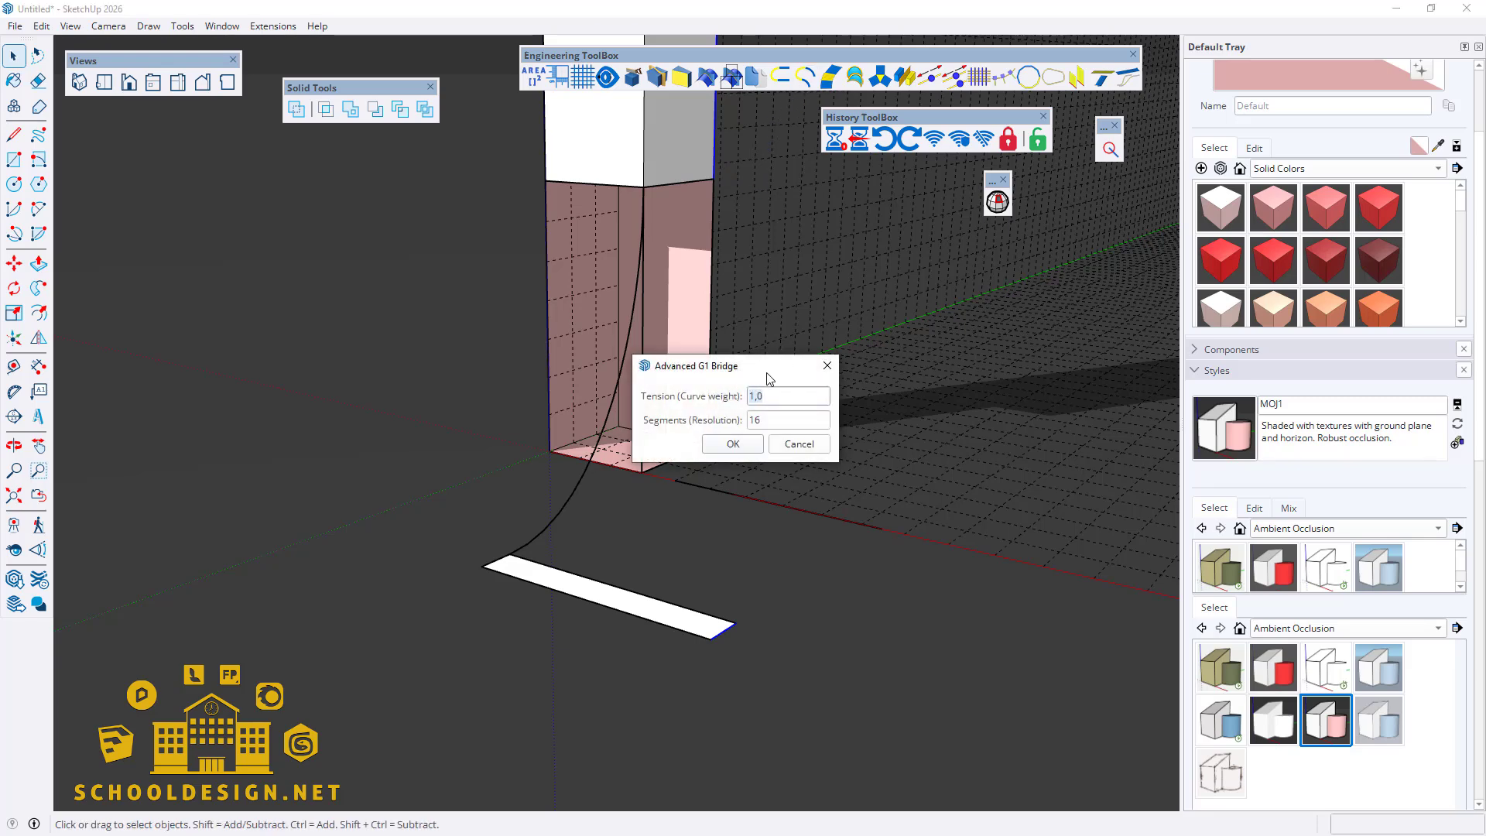
pyautogui.press('Return')
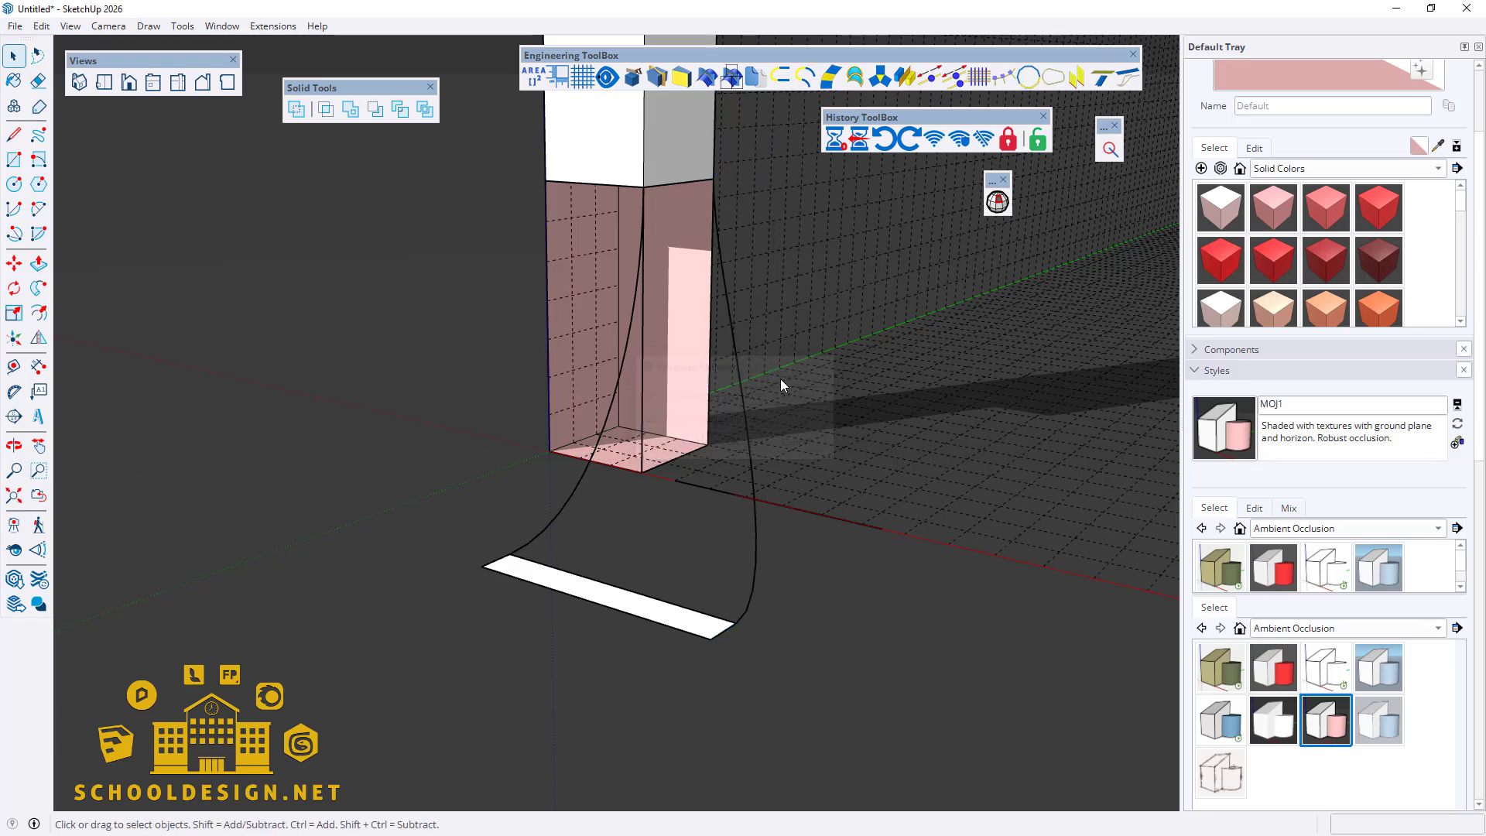
# Step: Draw a 10 m line along the tower's open base edge to its corner and delete the face this creates over the opening
pyautogui.moveTo(773, 415); pyautogui.dragTo(475, 395, button='middle')
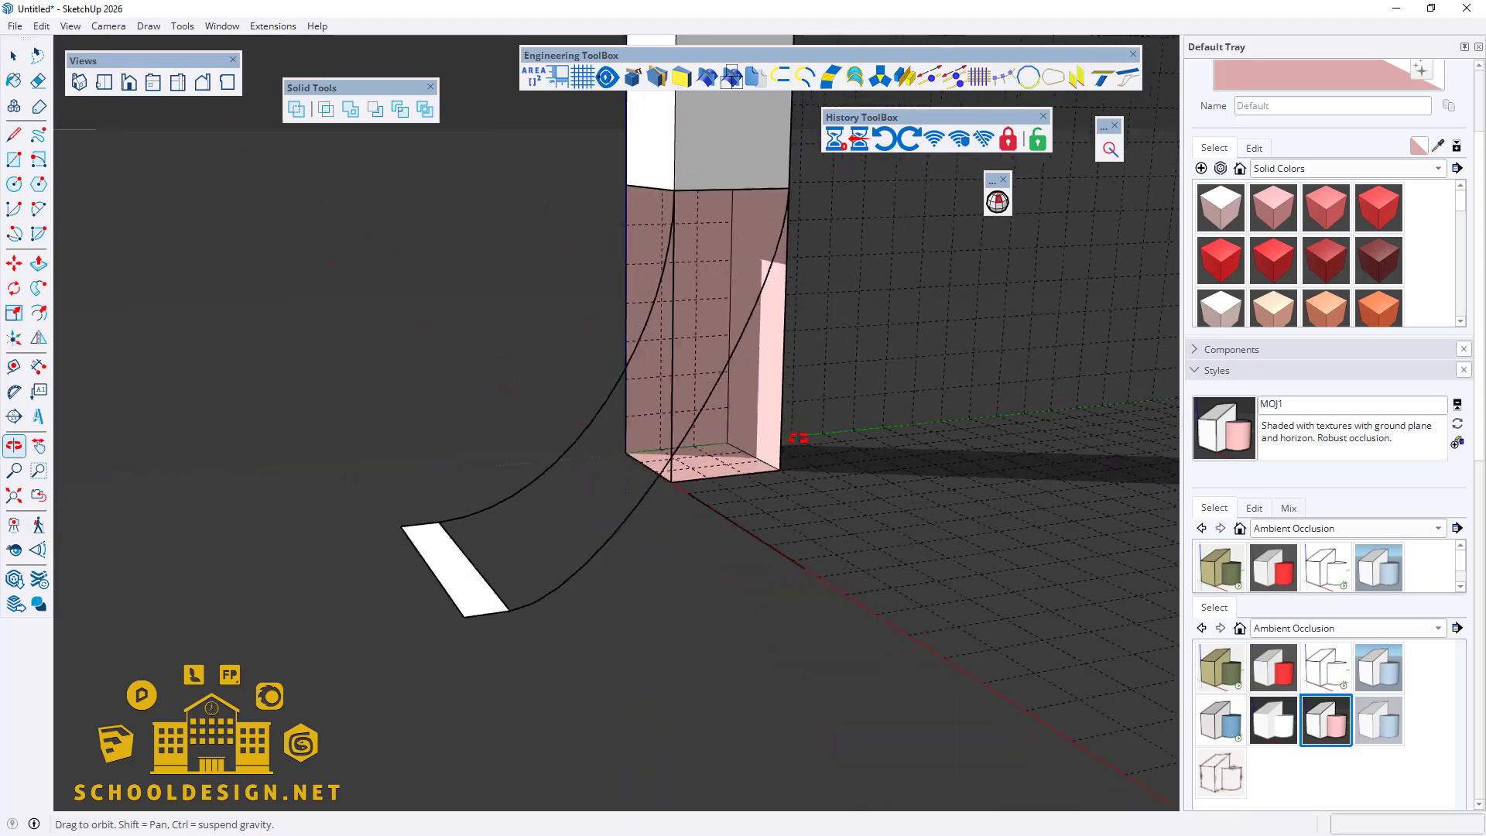
pyautogui.moveTo(796, 438); pyautogui.dragTo(1001, 472, button='middle')
pyautogui.scroll(2, 810, 478)
pyautogui.moveTo(680, 474); pyautogui.dragTo(570, 513, button='middle')
pyautogui.click(13, 134)
pyautogui.scroll(4, 438, 464)
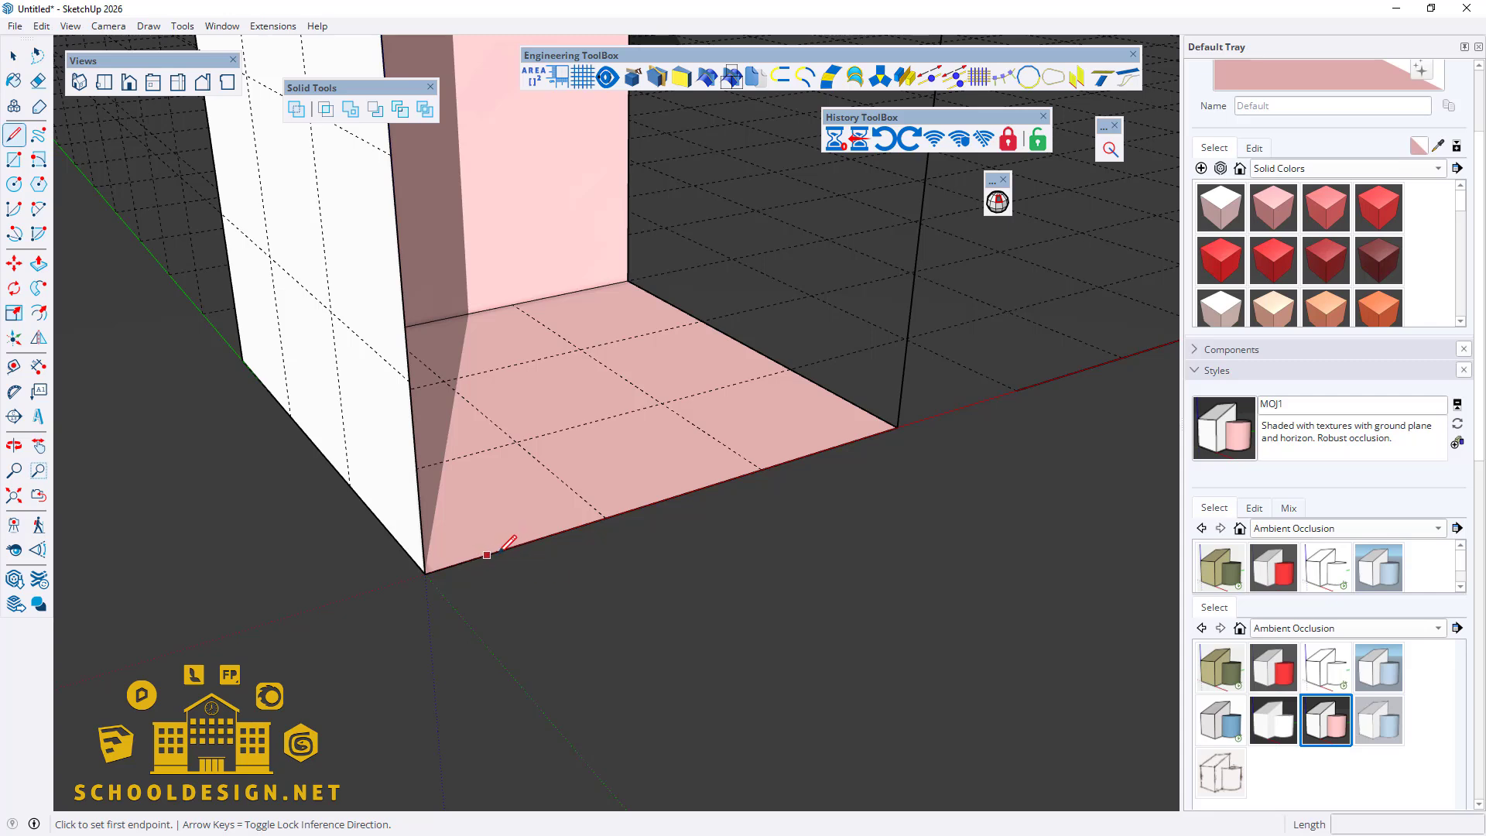
pyautogui.click(605, 518)
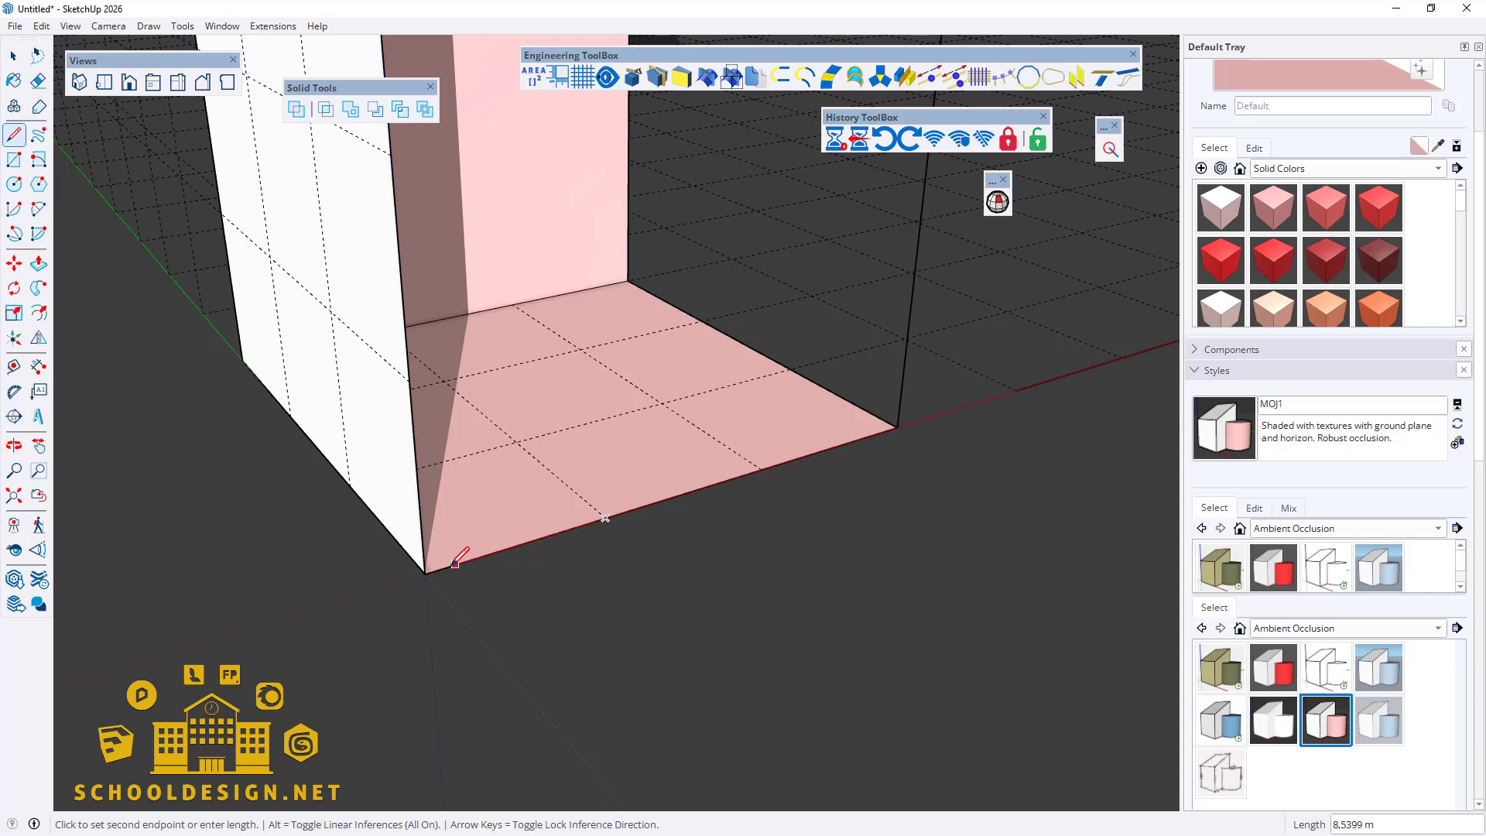
pyautogui.click(425, 573)
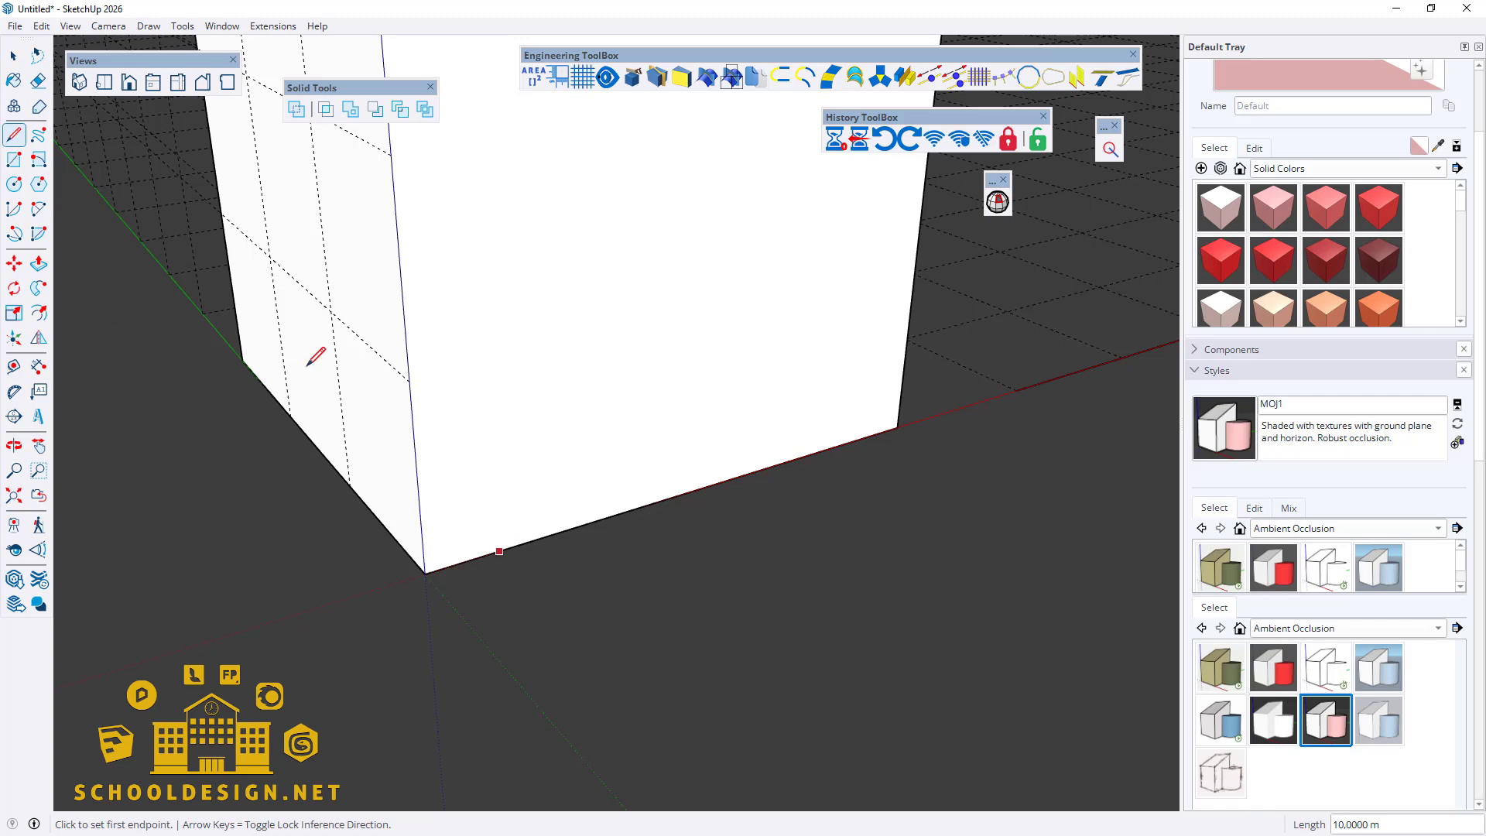
pyautogui.press('space')
pyautogui.click(601, 302)
pyautogui.press('Delete')
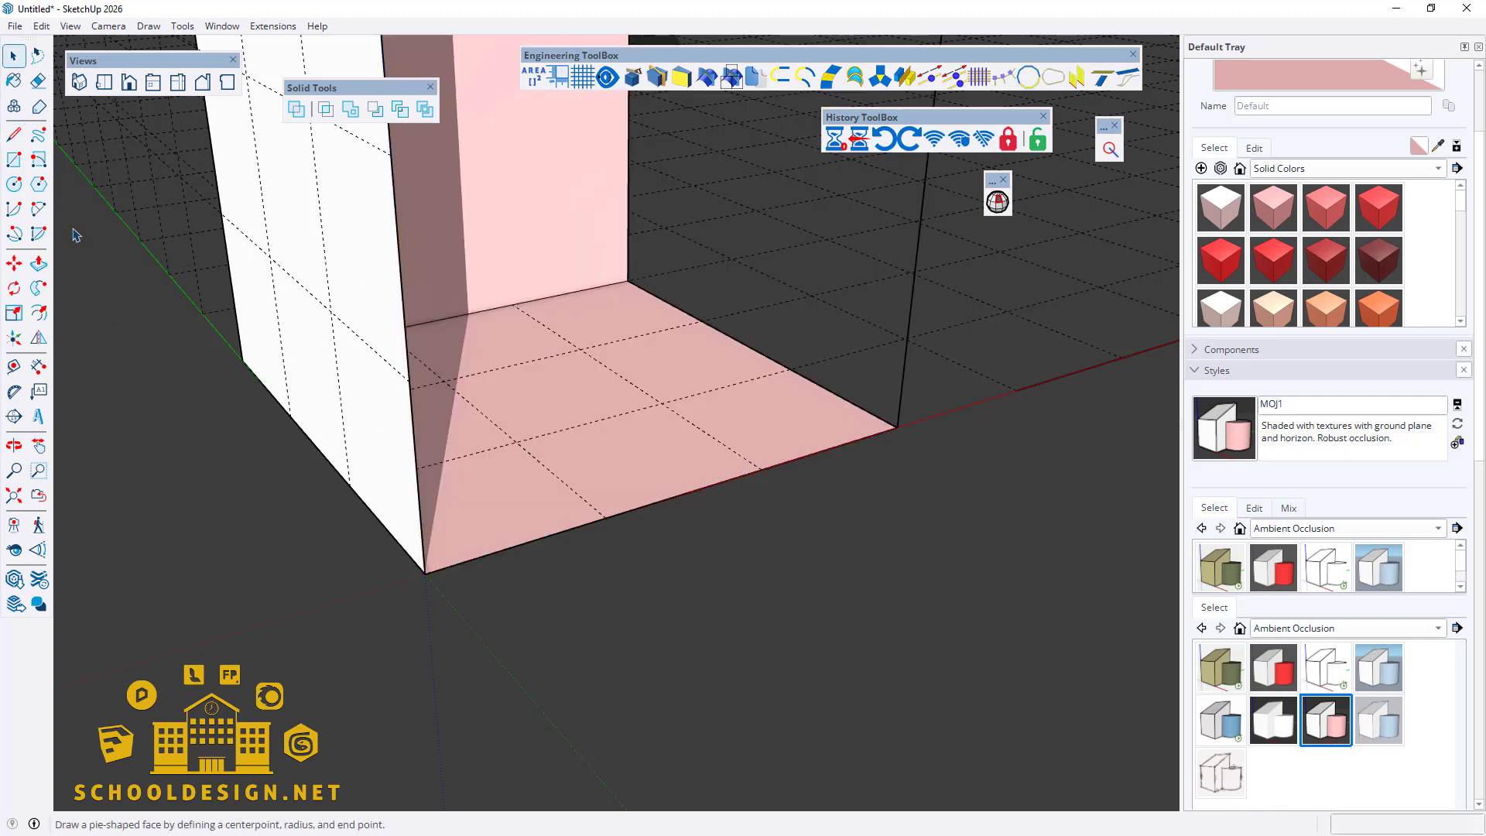
# Step: Draw a short line of about 3.2 m outward along the green axis from the tower's base edge near the corner
pyautogui.click(13, 134)
pyautogui.click(519, 544)
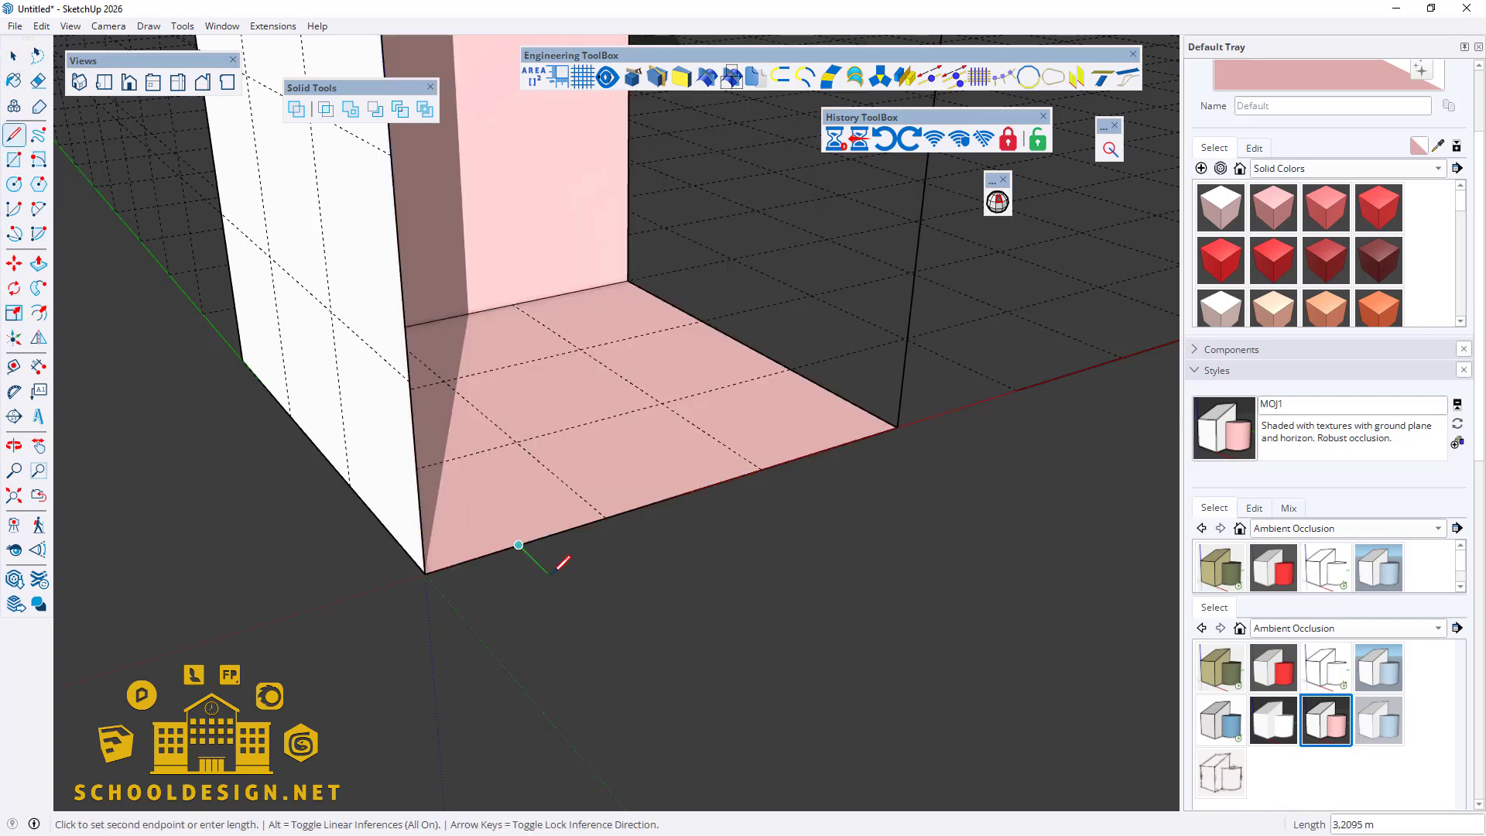
pyautogui.click(554, 579)
pyautogui.press('Escape')
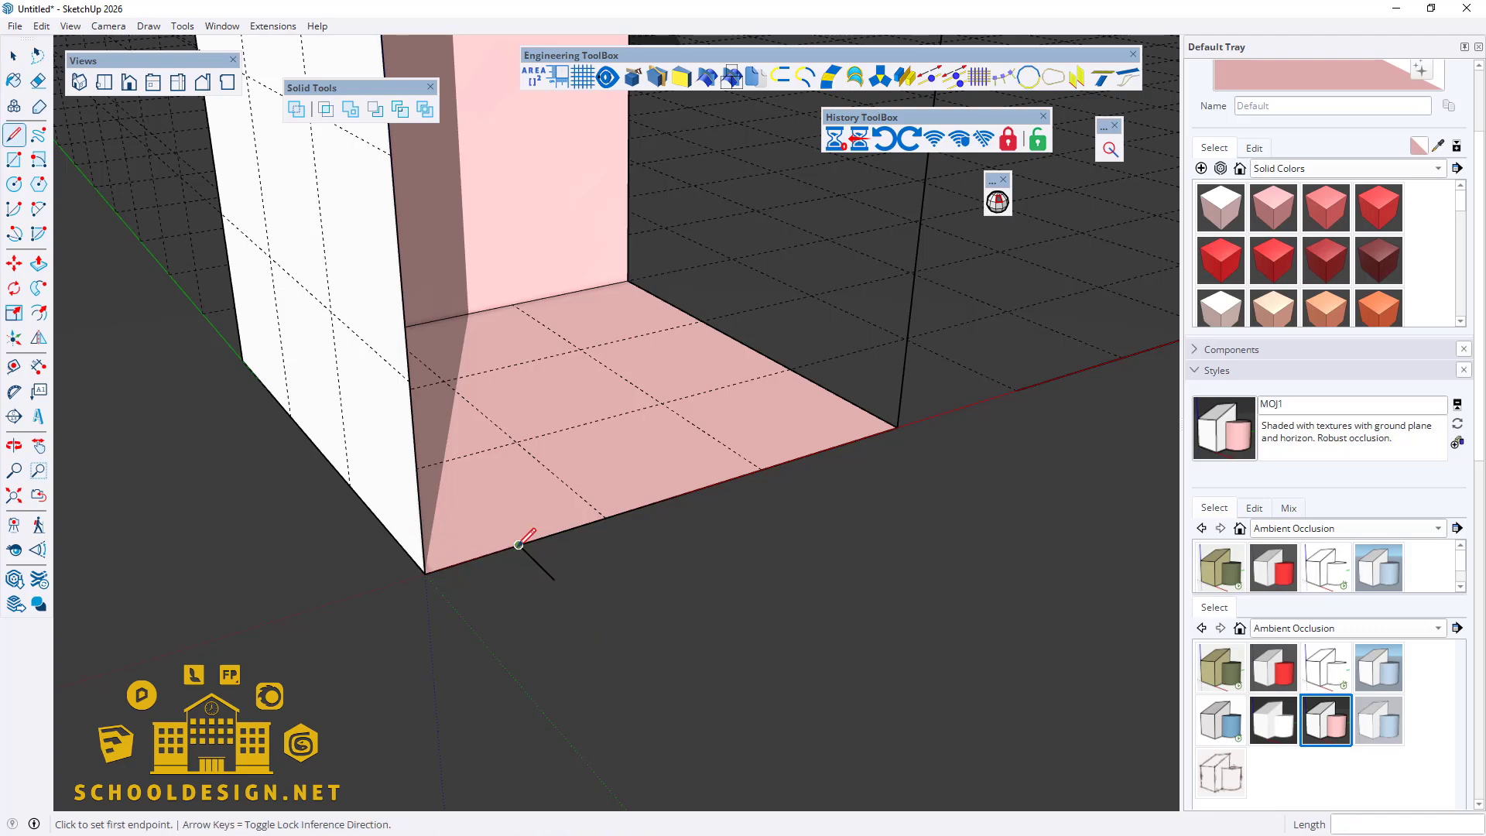
# Step: Bridge the short base line to the near end of the ground strip with a G1 curve, using tension 0.5 and 16 segments
pyautogui.scroll(-5, 313, 531)
pyautogui.scroll(2, 309, 488)
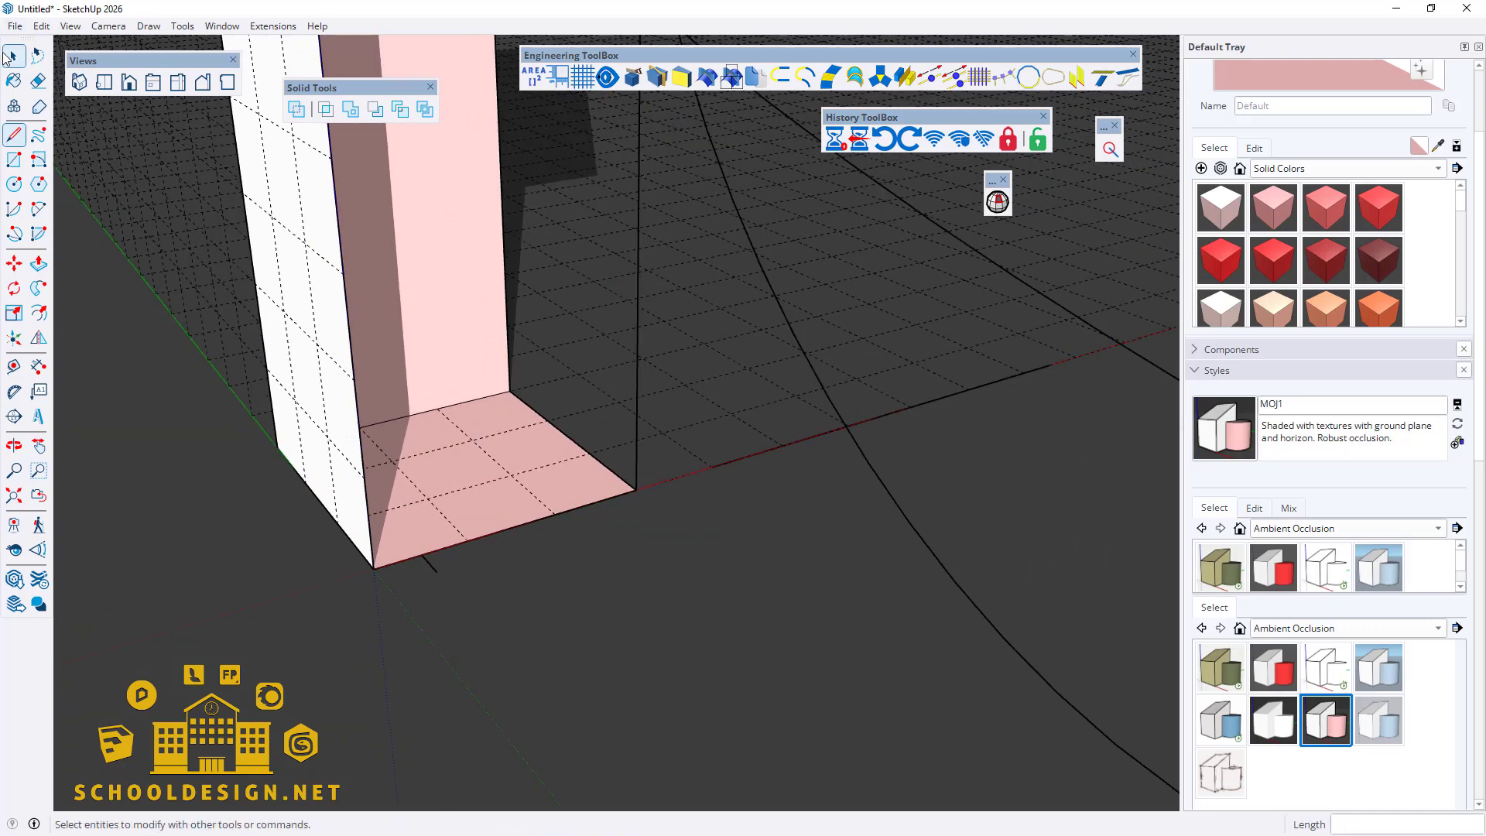
pyautogui.click(11, 57)
pyautogui.scroll(-3, 285, 556)
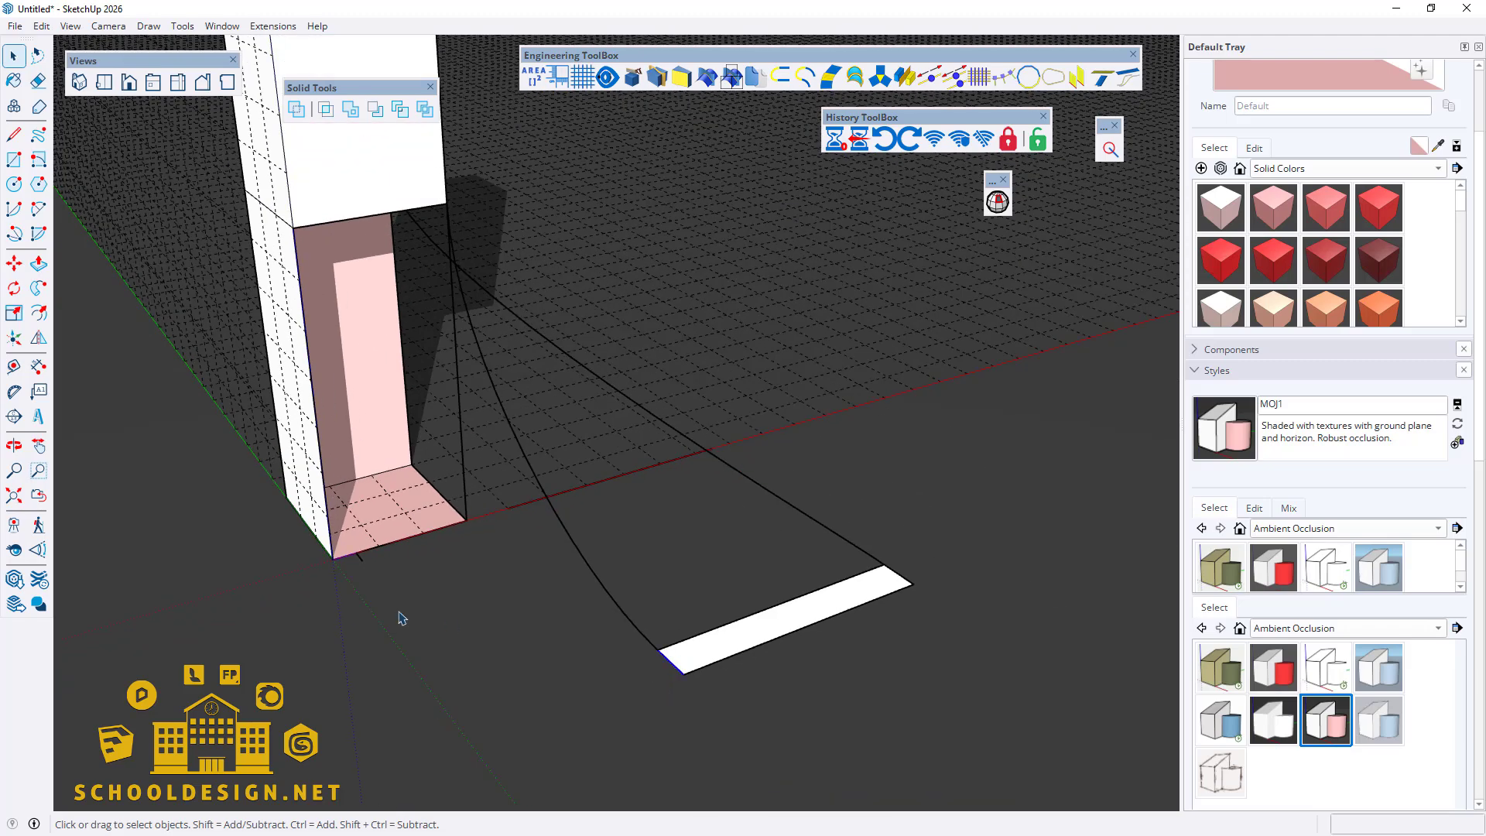
pyautogui.click(802, 79)
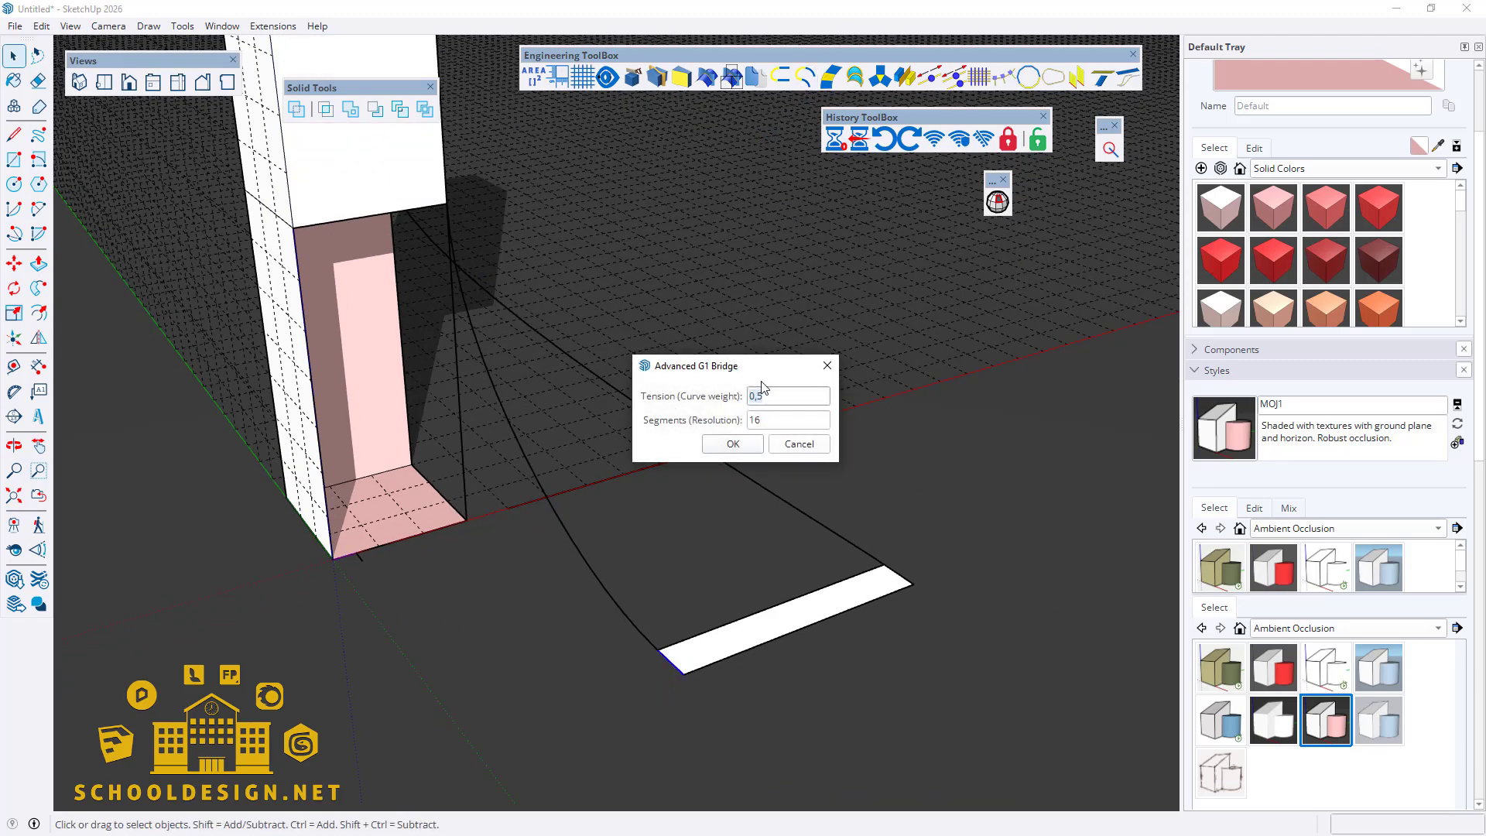
pyautogui.click(732, 444)
# Step: Delete the large reference grid around the tower
pyautogui.moveTo(521, 574); pyautogui.dragTo(564, 580, button='middle')
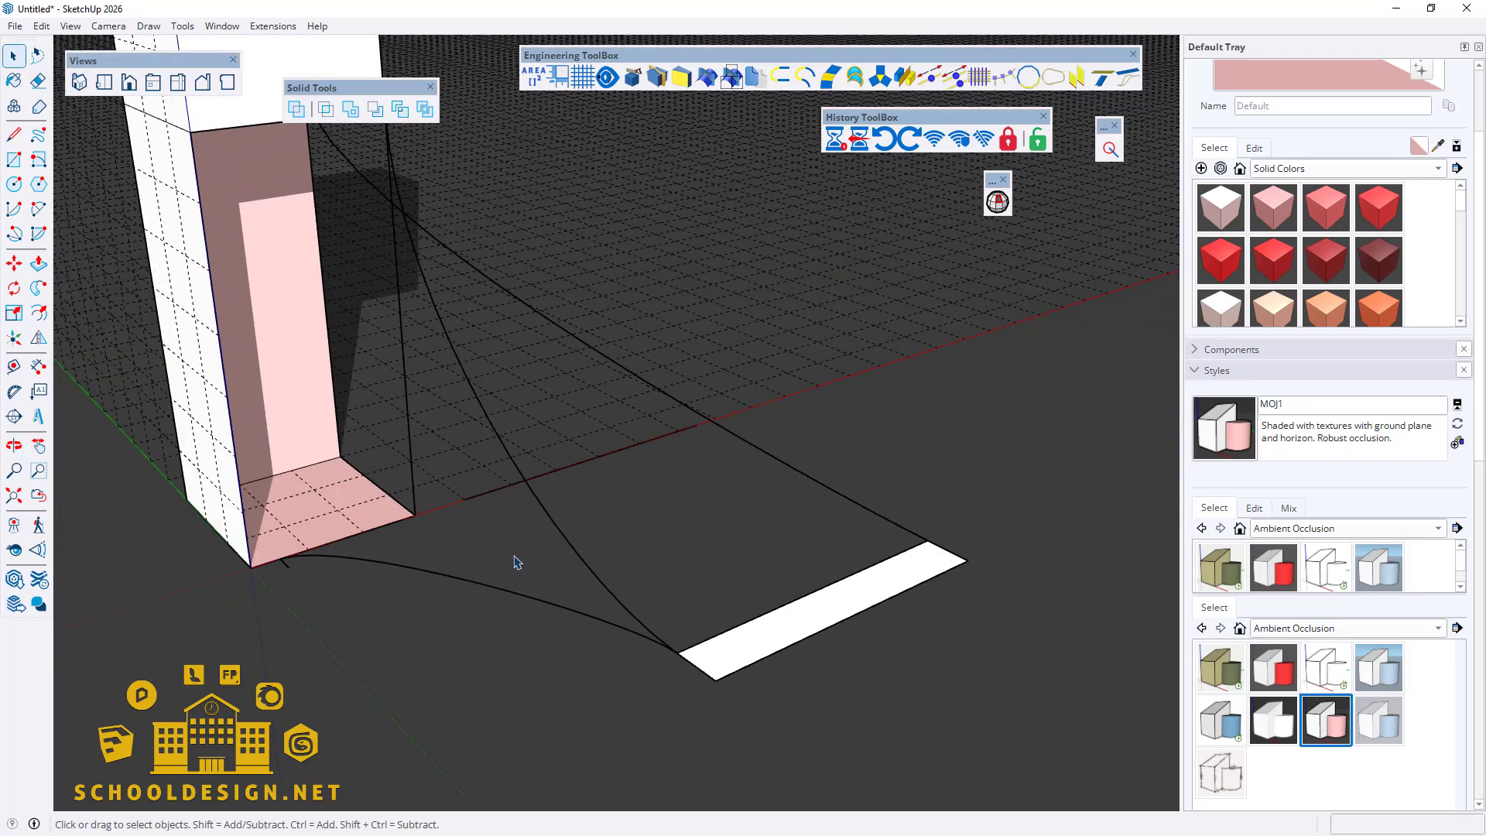
pyautogui.moveTo(476, 534); pyautogui.dragTo(489, 680, button='middle')
pyautogui.scroll(-5, 456, 628)
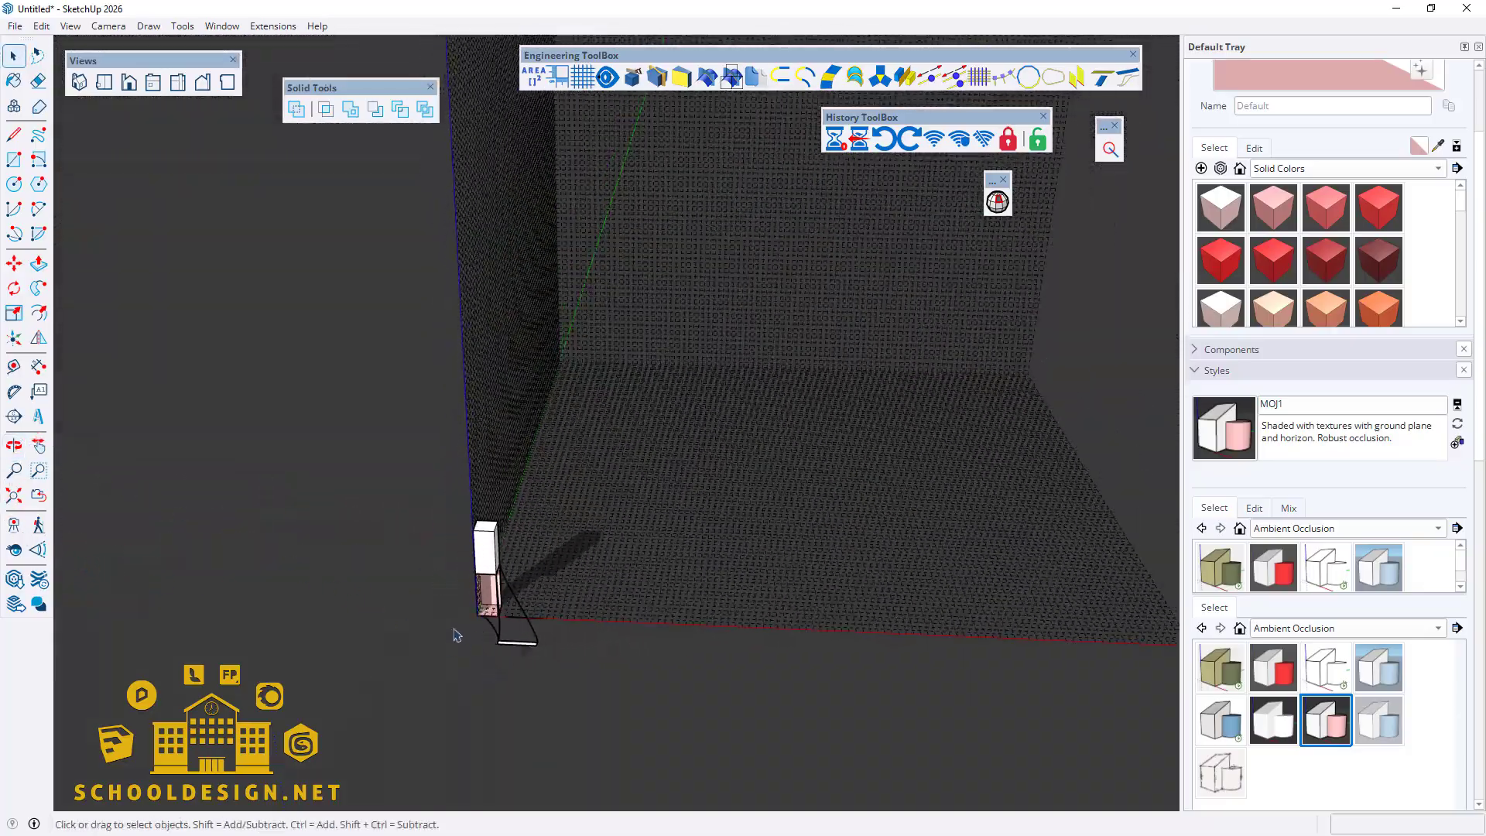
pyautogui.scroll(3, 582, 628)
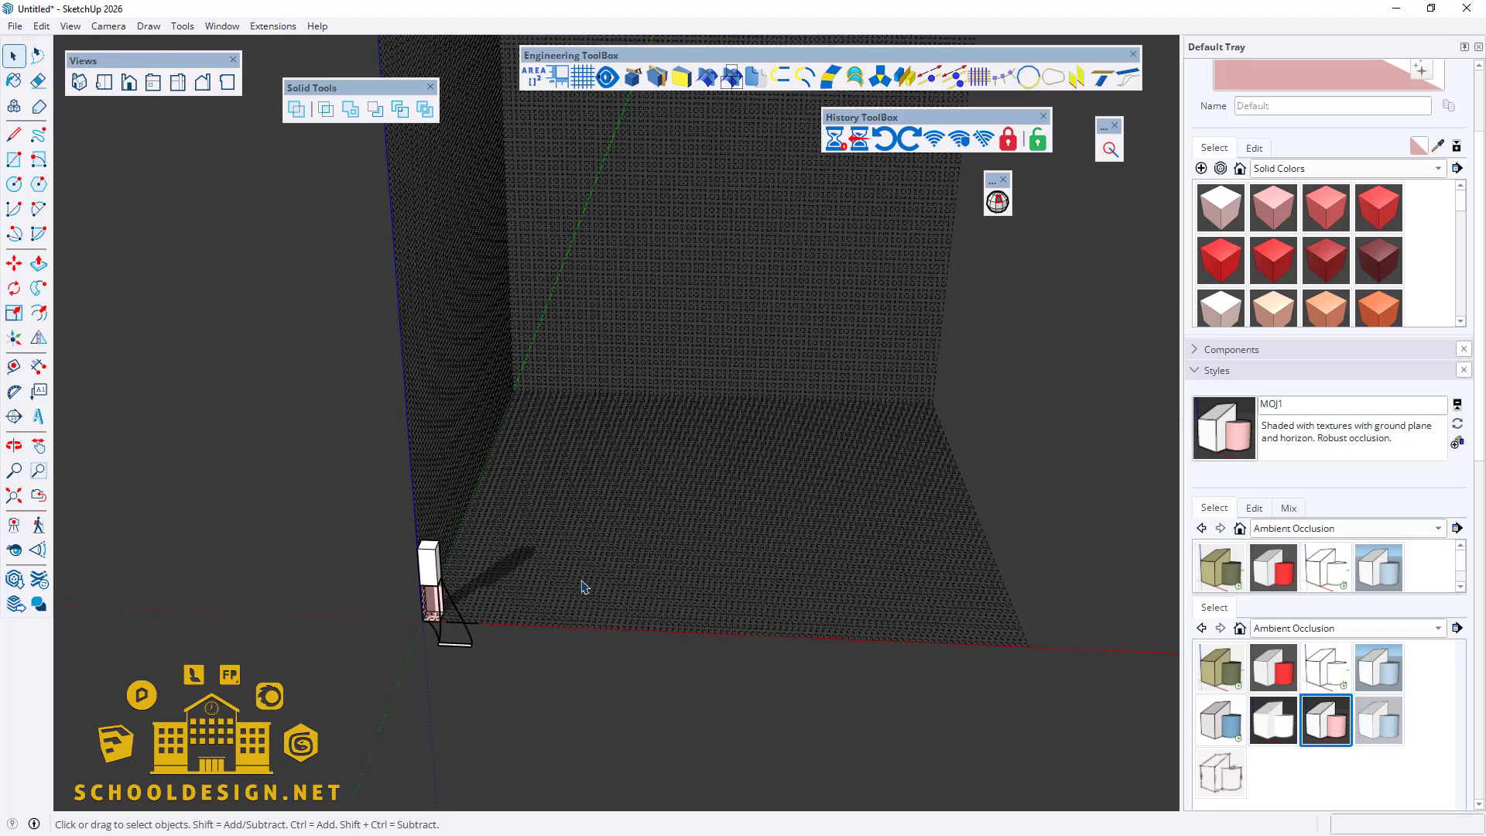
pyautogui.click(558, 597)
pyautogui.press('Delete')
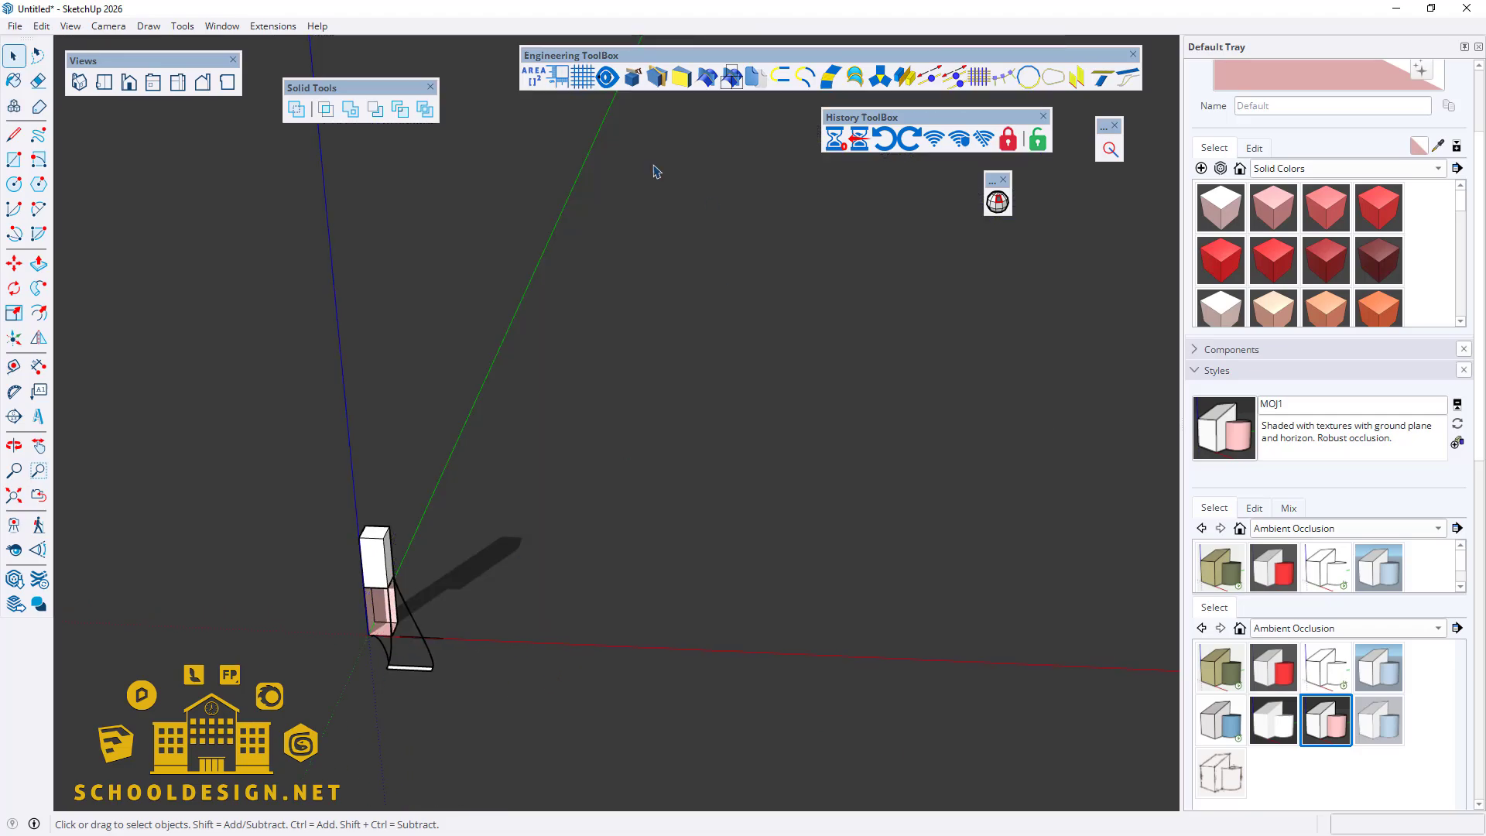
# Step: Create a new reference grid with 10 m squares and a total length of 300 m
pyautogui.click(582, 75)
pyautogui.write('10')
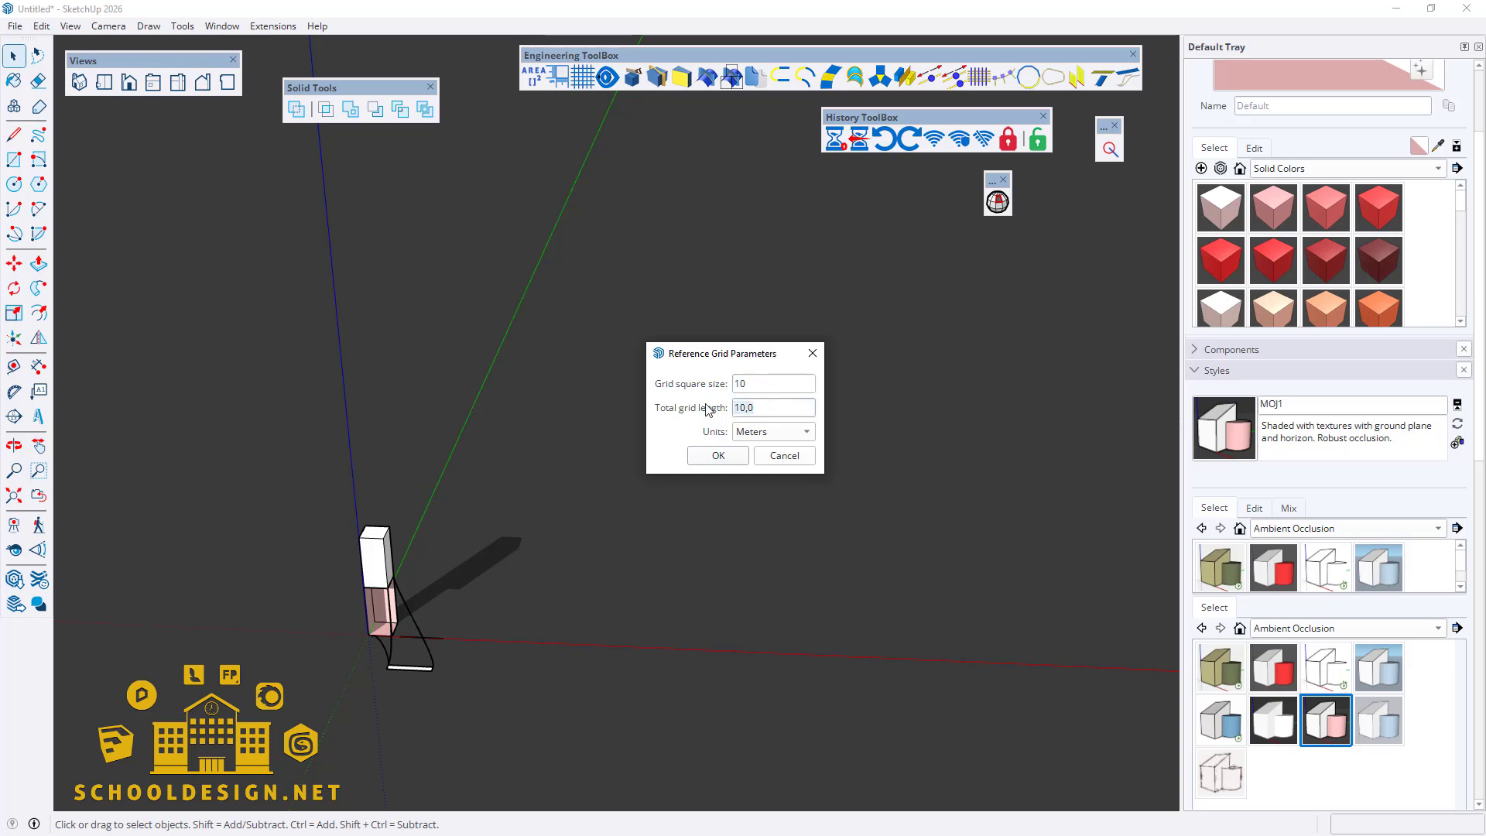
pyautogui.write('300')
pyautogui.click(718, 455)
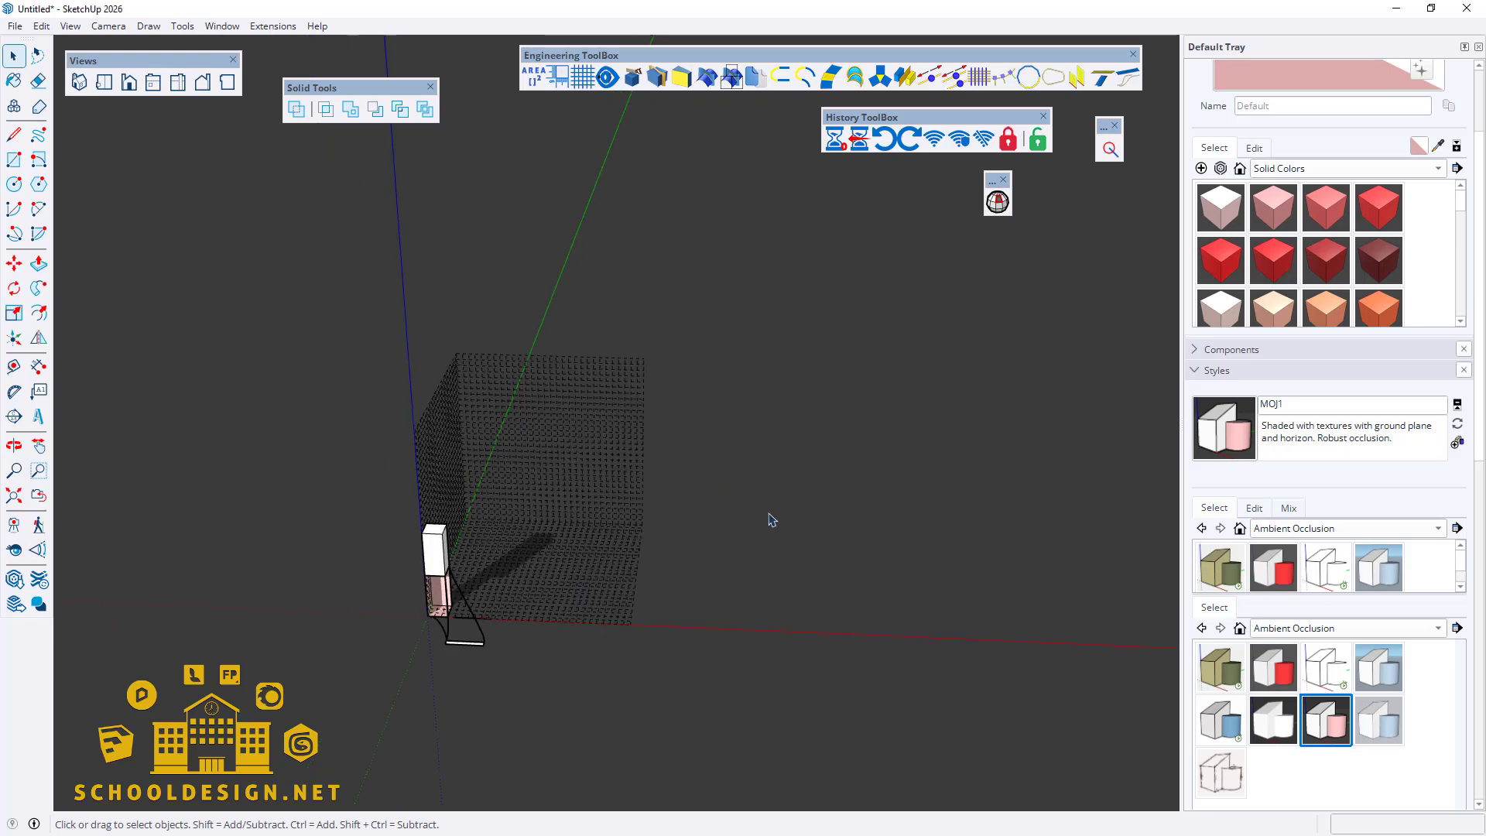
# Step: Try to archive one copy of the whole model at a 250 m interval in the negative X (Red) direction
pyautogui.moveTo(769, 518); pyautogui.dragTo(672, 603, button='middle')
pyautogui.scroll(-2, 679, 608)
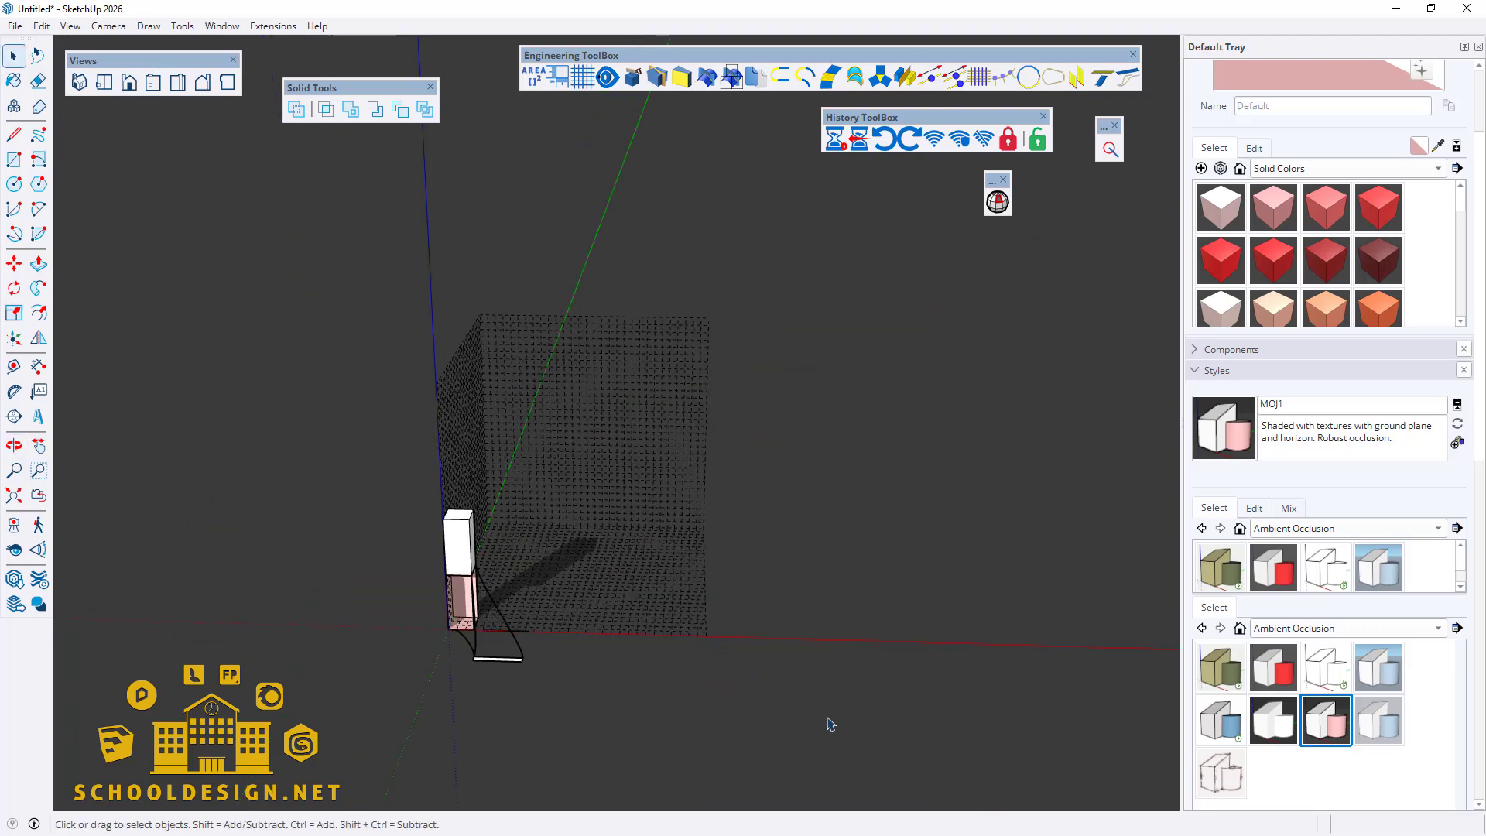
pyautogui.moveTo(828, 716); pyautogui.dragTo(297, 182)
pyautogui.click(858, 137)
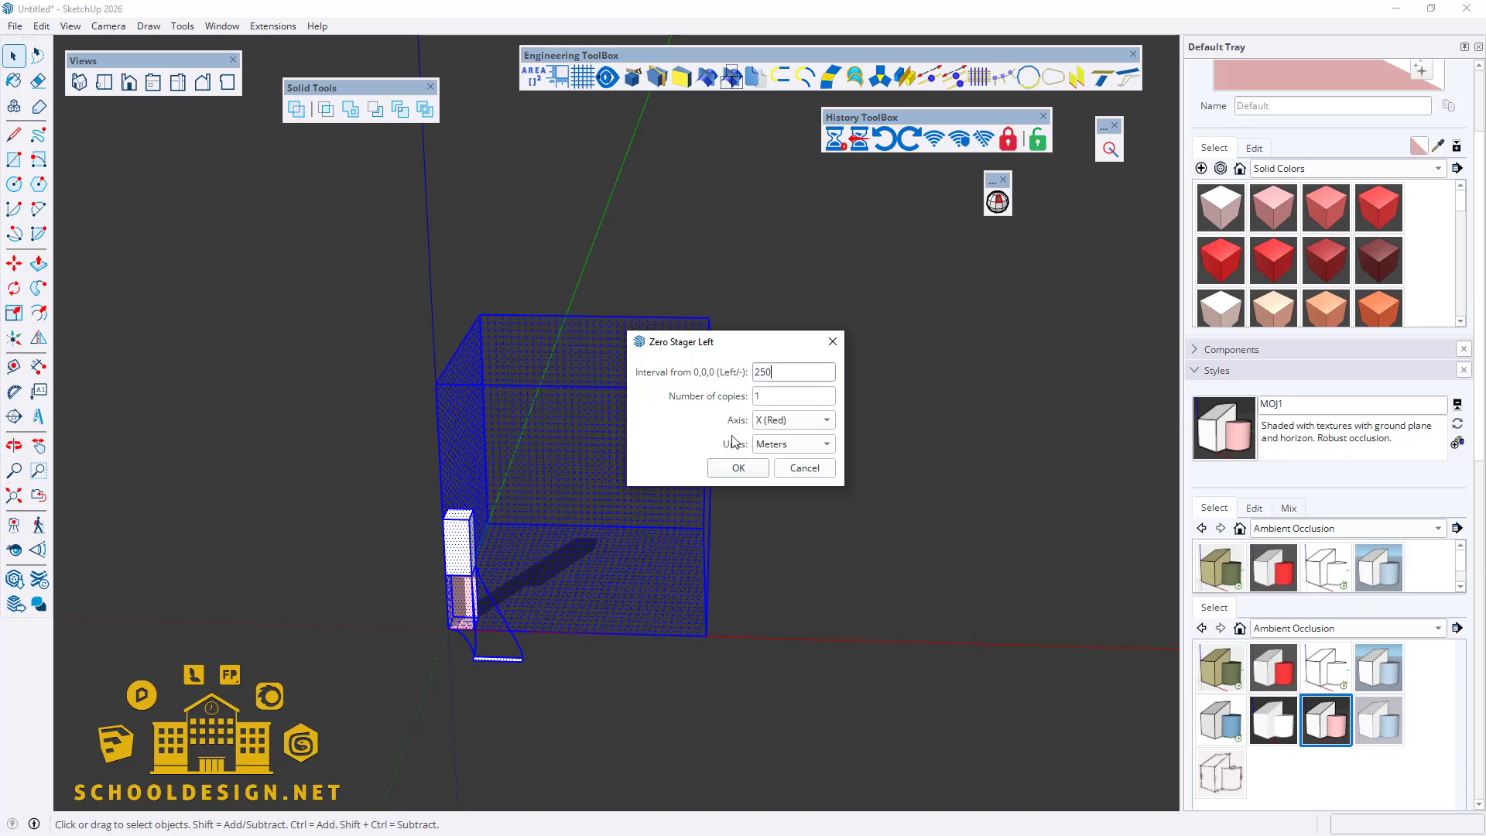
pyautogui.click(735, 464)
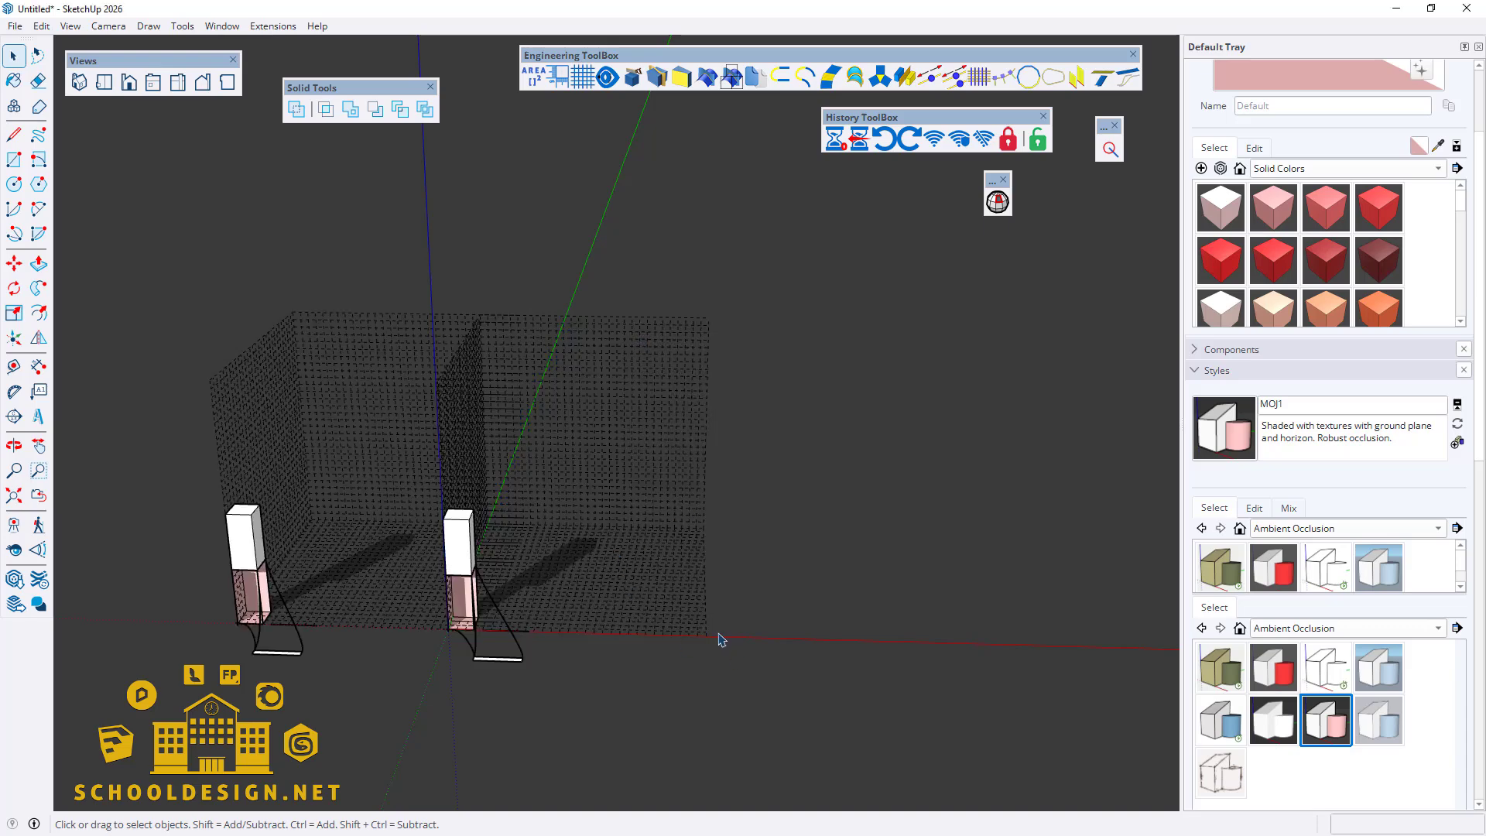
pyautogui.hotkey('ctrl', 'z')
# Step: Try to archive one copy of the whole model at a 300 m interval in the negative X (Red) direction
pyautogui.moveTo(368, 290); pyautogui.dragTo(366, 288)
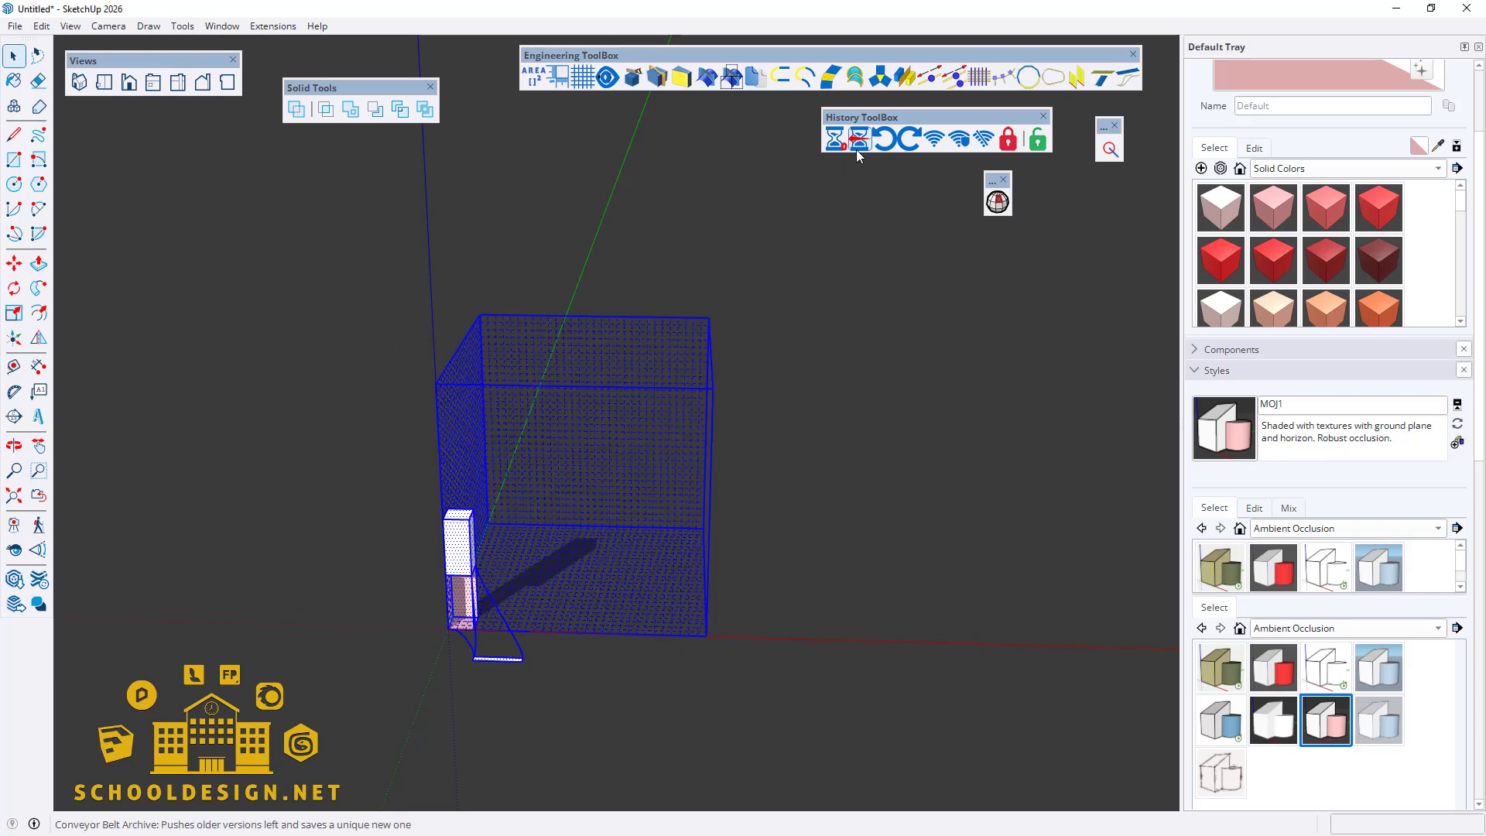
pyautogui.click(858, 138)
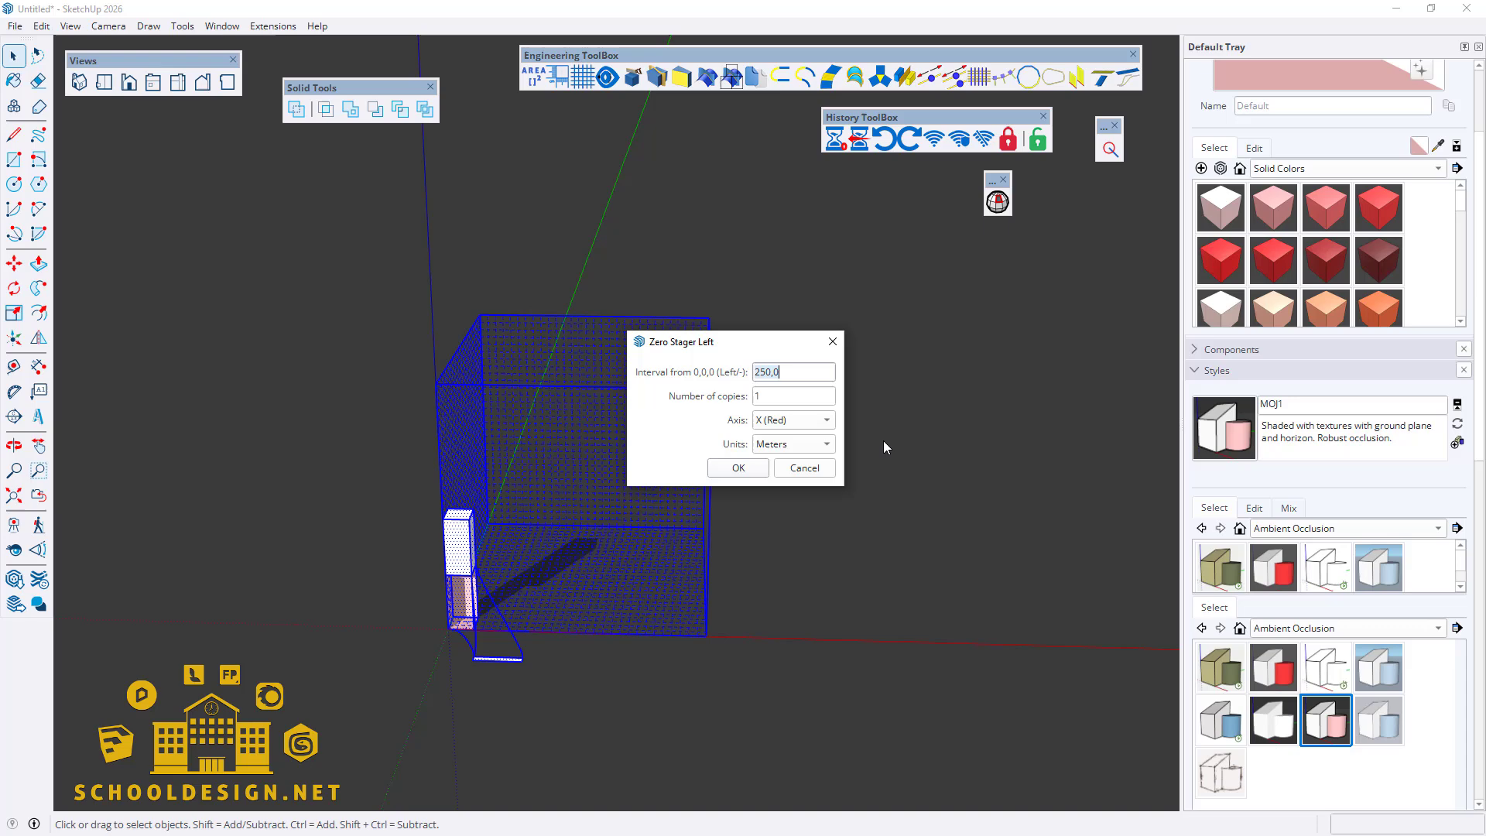
pyautogui.click(762, 469)
pyautogui.hotkey('ctrl', 'z')
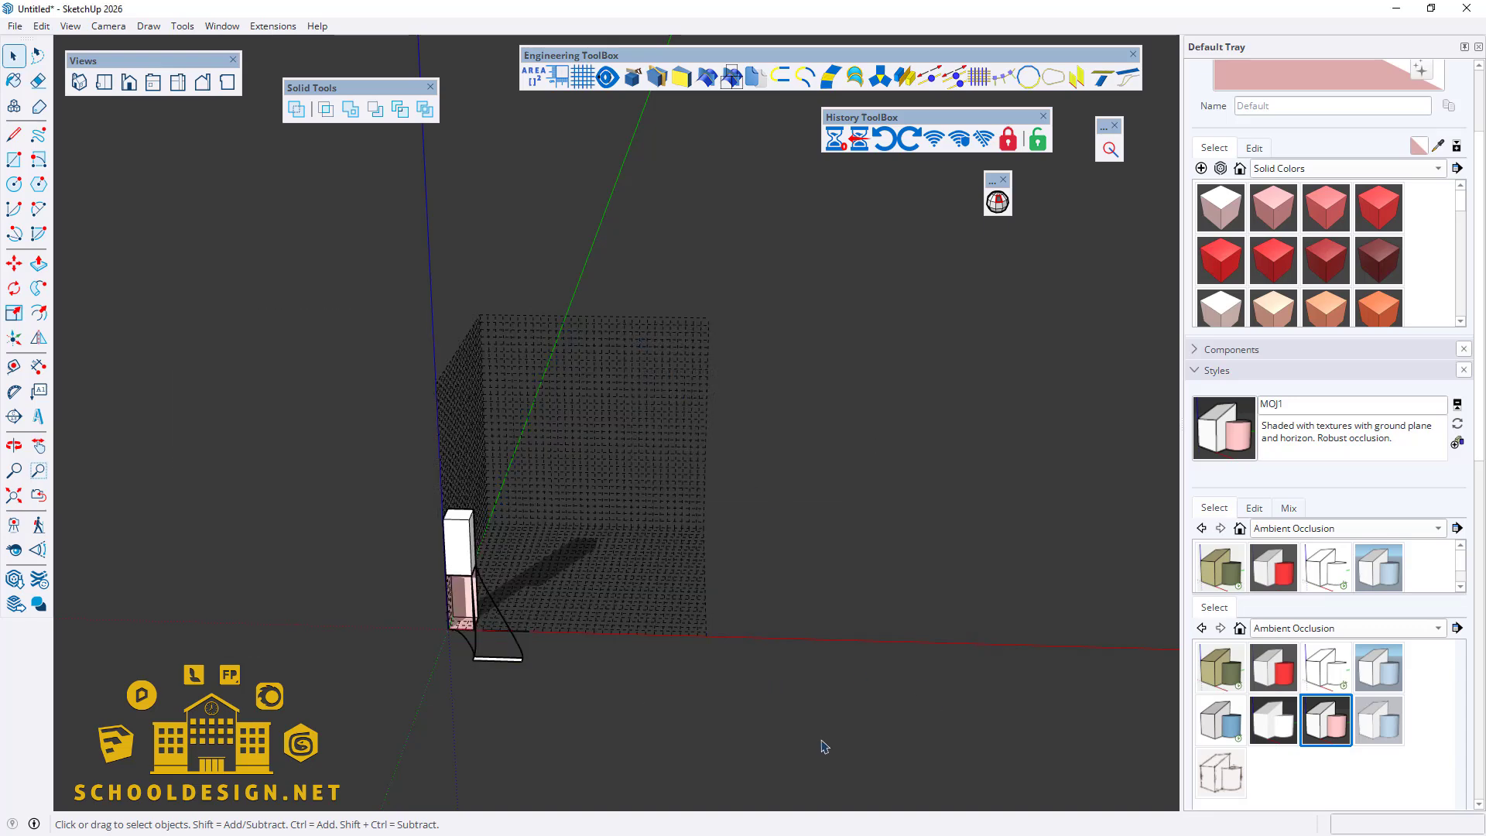
# Step: Archive one copy of the tower, curves and grid in the negative X (Red) direction, leaving a gap between the two grids
pyautogui.moveTo(821, 741); pyautogui.dragTo(284, 156)
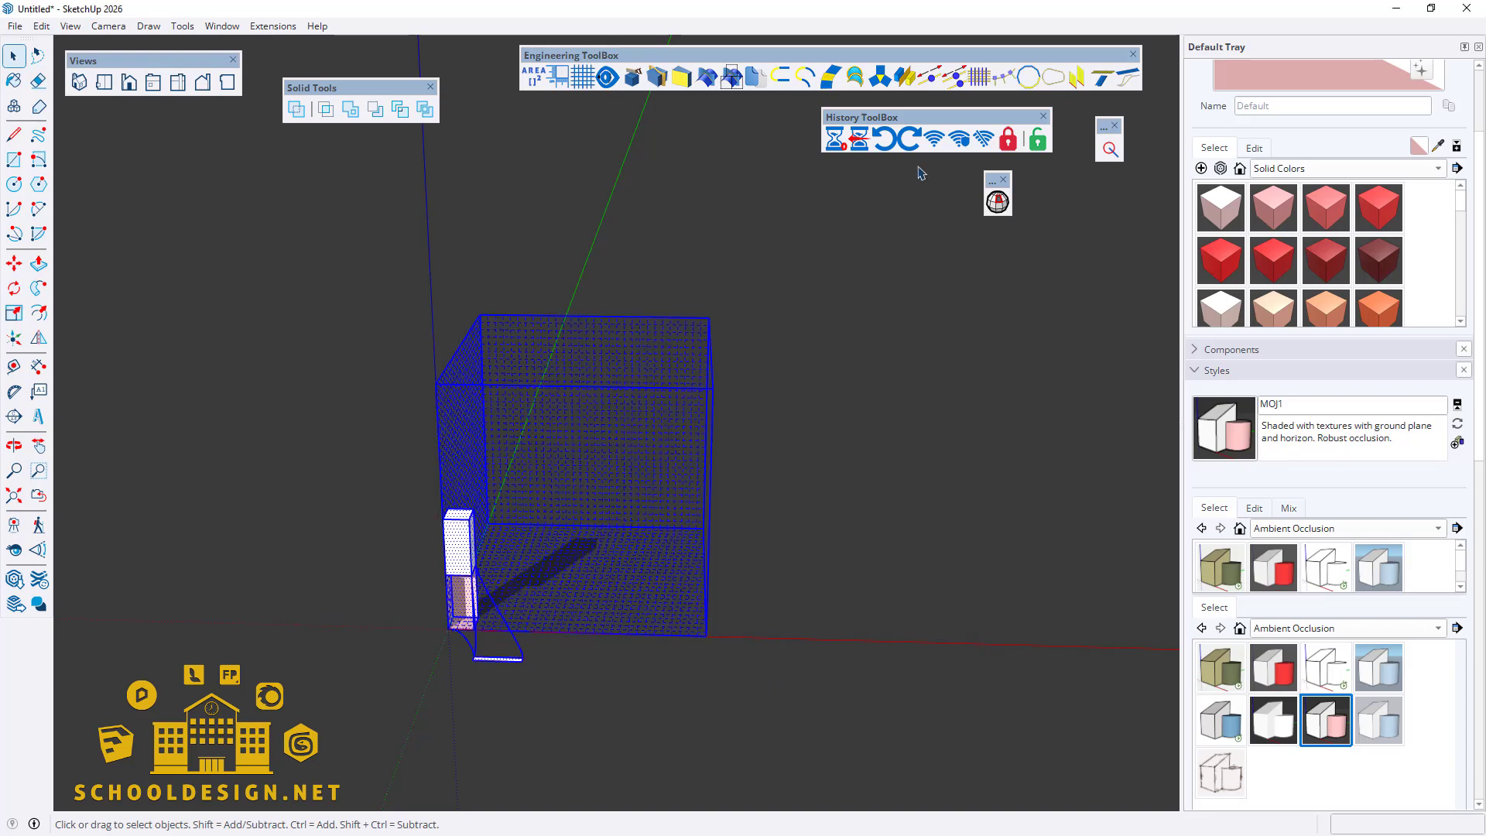
pyautogui.click(858, 139)
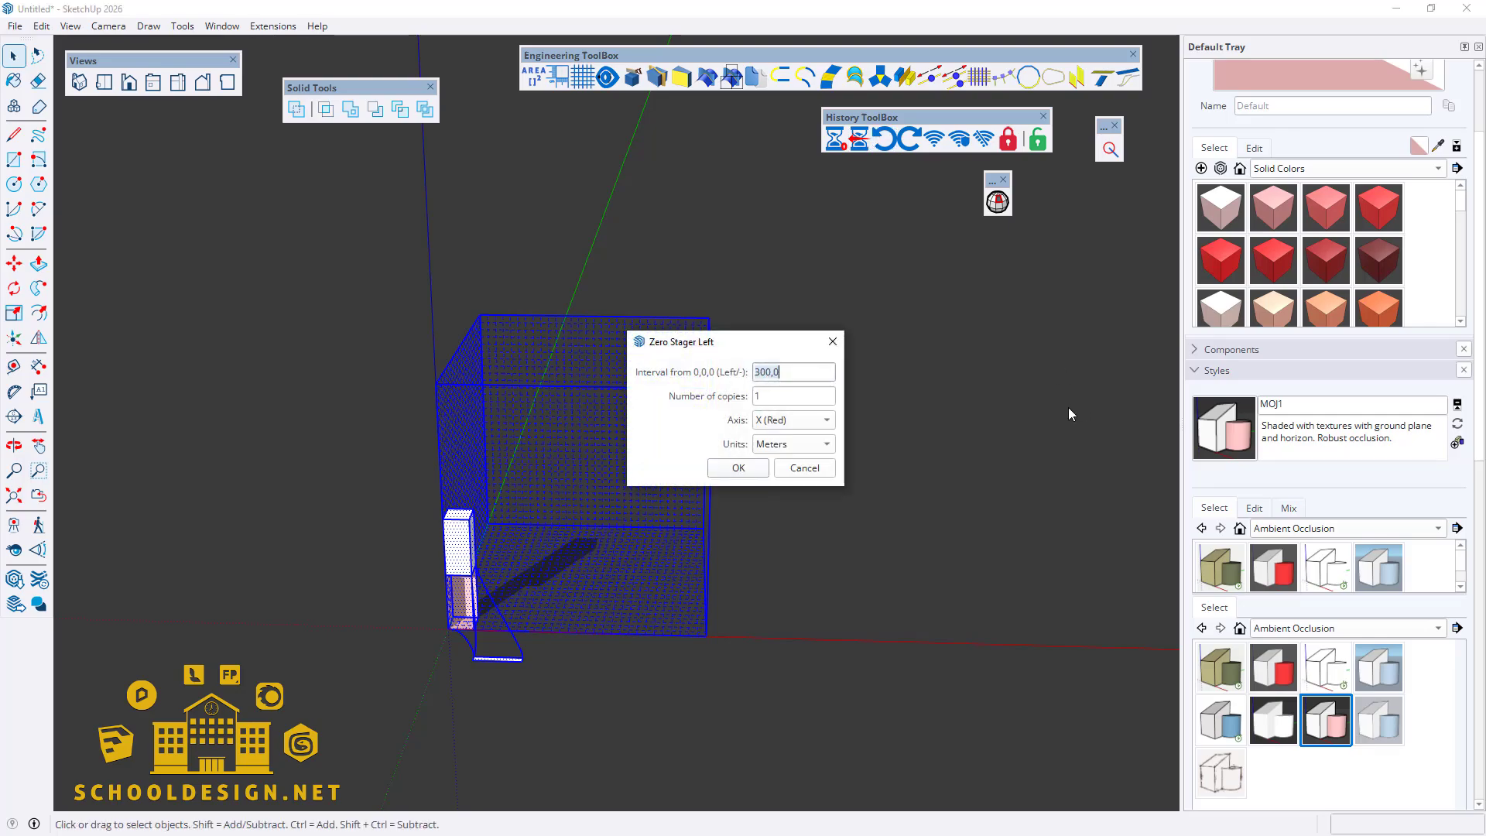
pyautogui.click(738, 469)
pyautogui.moveTo(889, 620); pyautogui.dragTo(803, 592, button='middle')
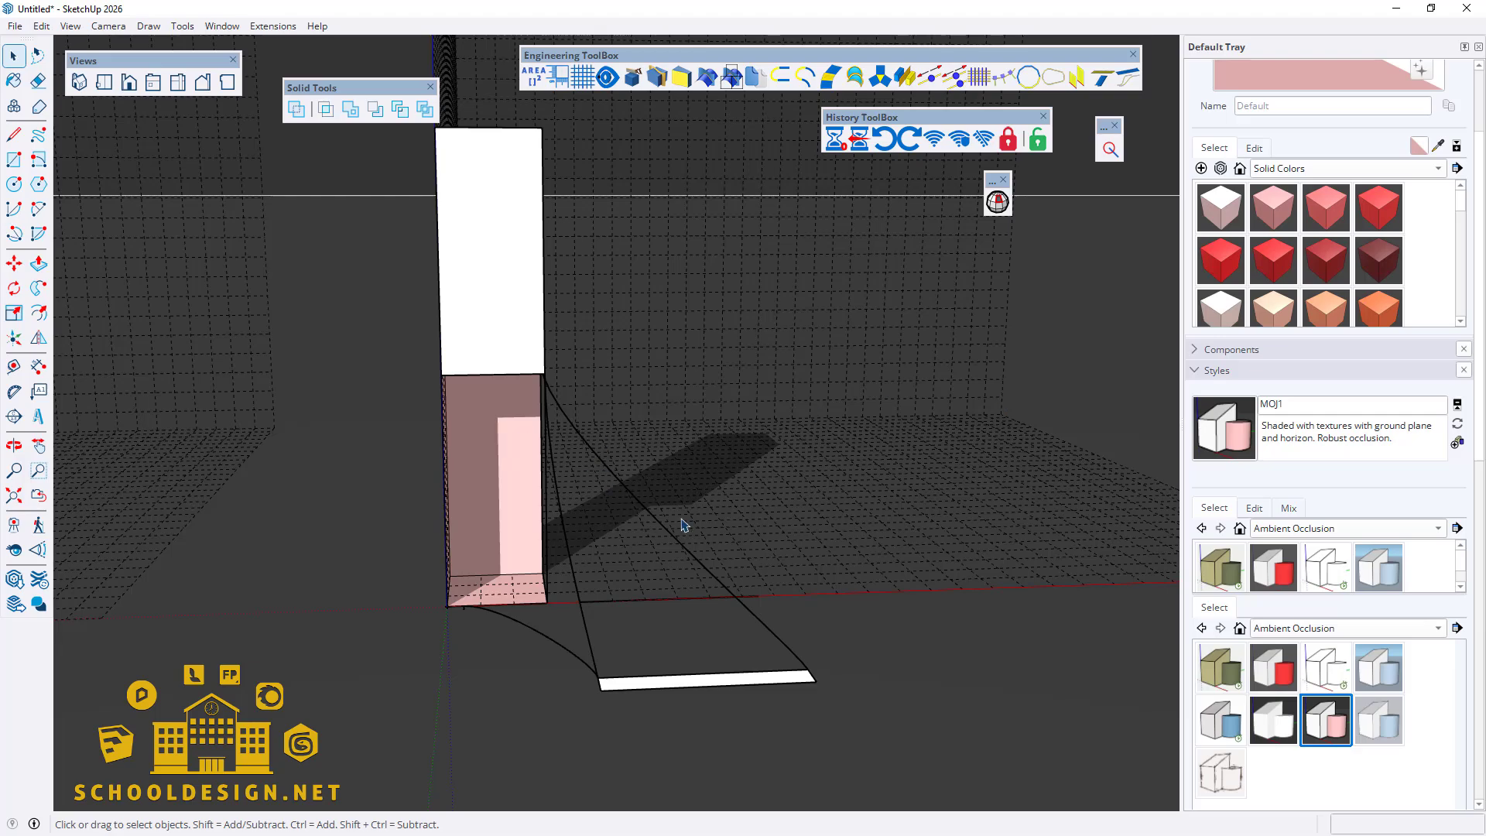
pyautogui.moveTo(684, 525); pyautogui.dragTo(580, 548, button='middle')
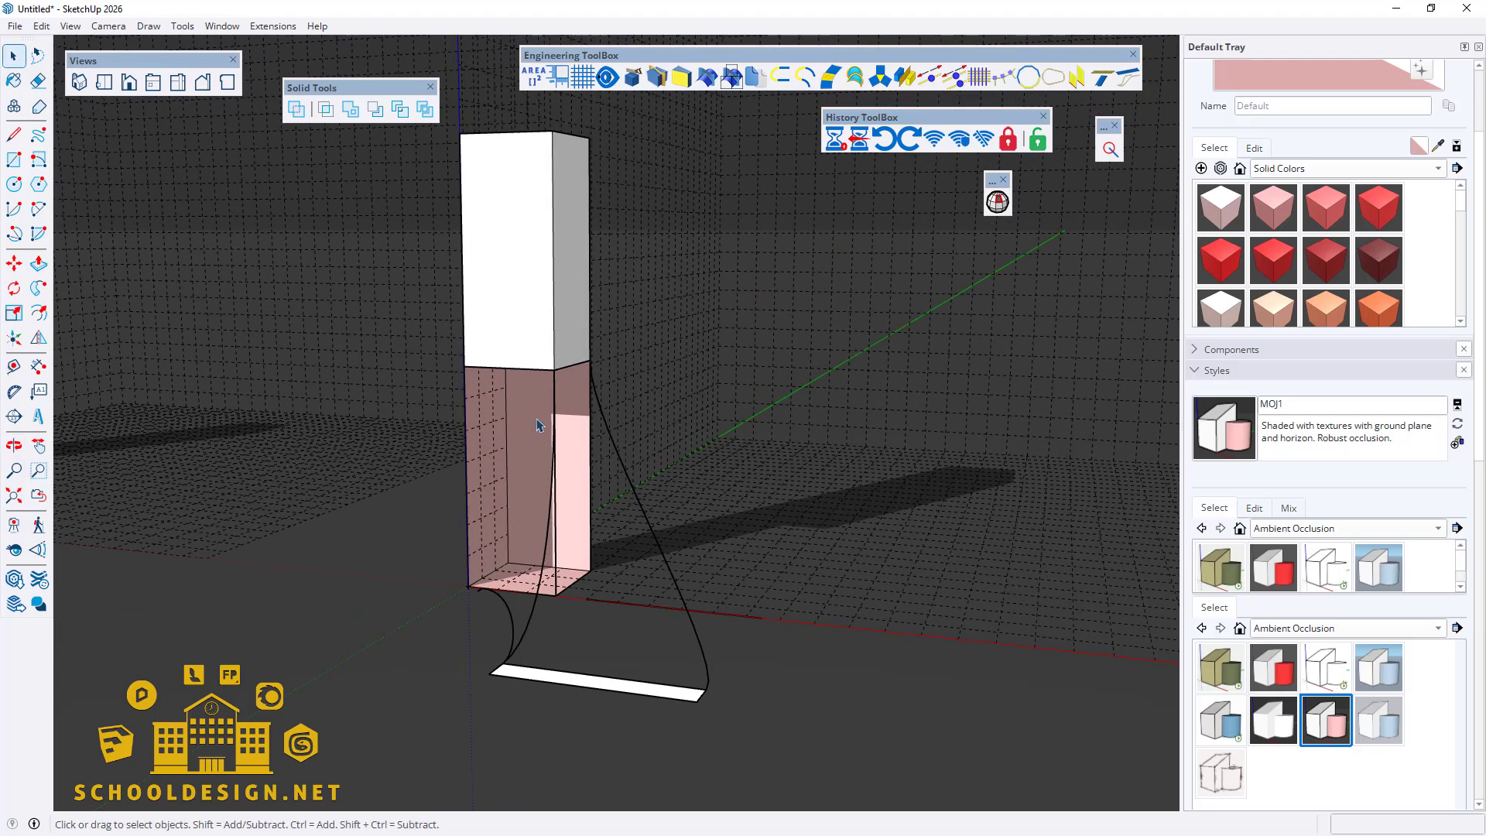
pyautogui.moveTo(777, 597); pyautogui.dragTo(537, 594, button='middle')
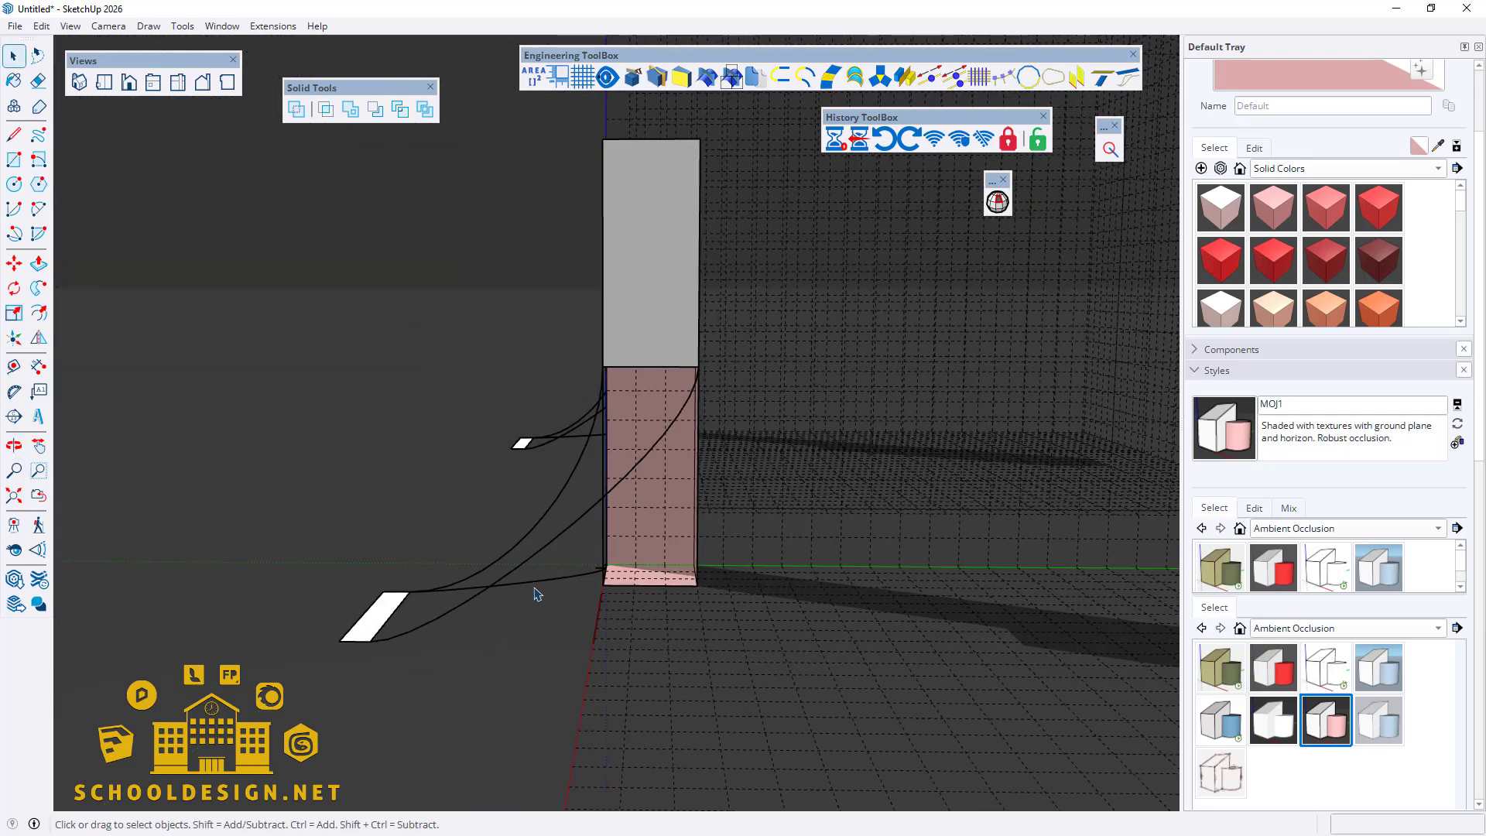
pyautogui.moveTo(712, 471); pyautogui.dragTo(885, 723, button='middle')
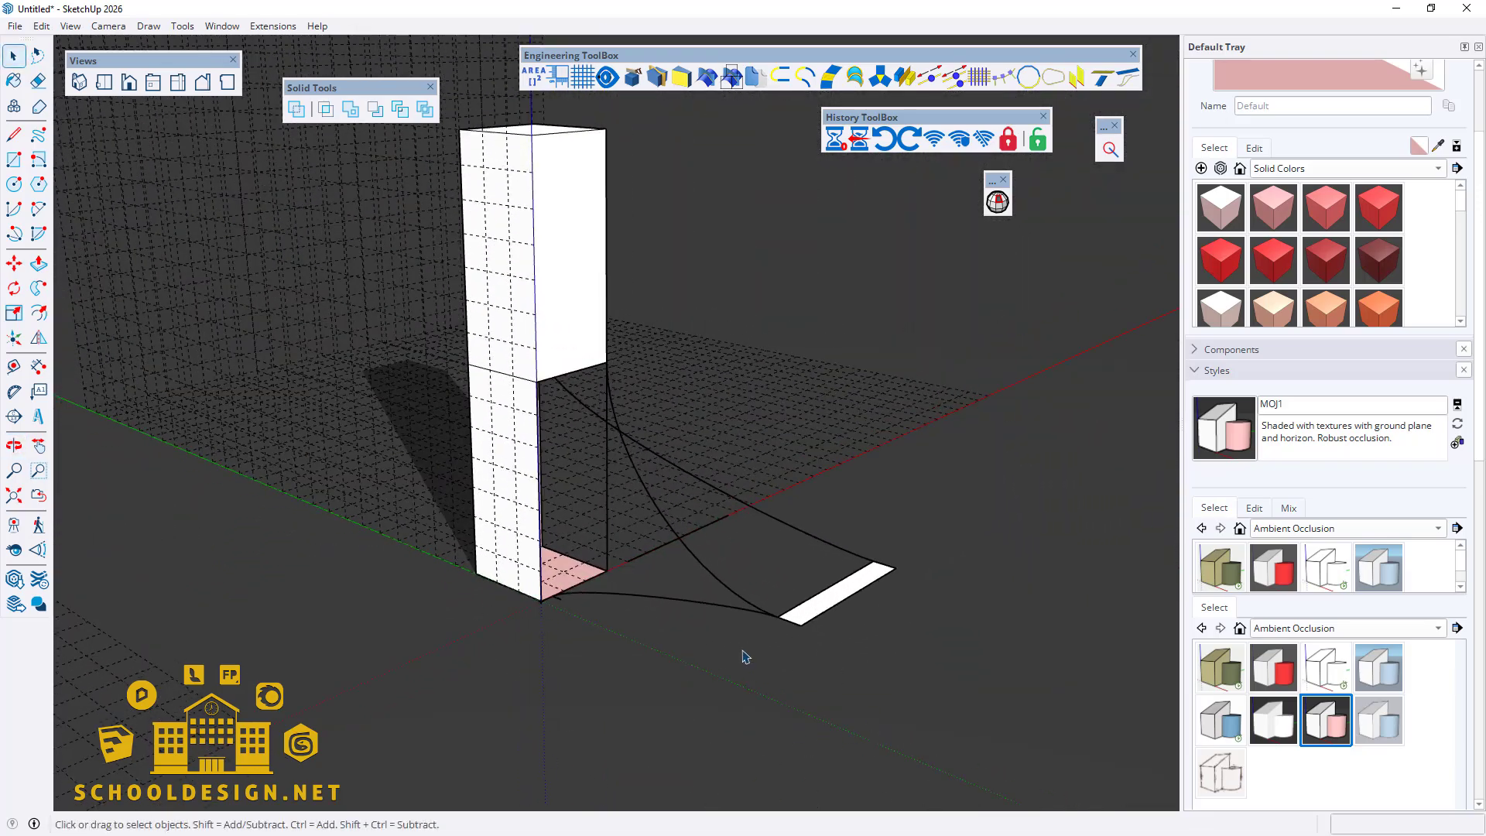
pyautogui.moveTo(733, 664); pyautogui.dragTo(425, 663, button='middle')
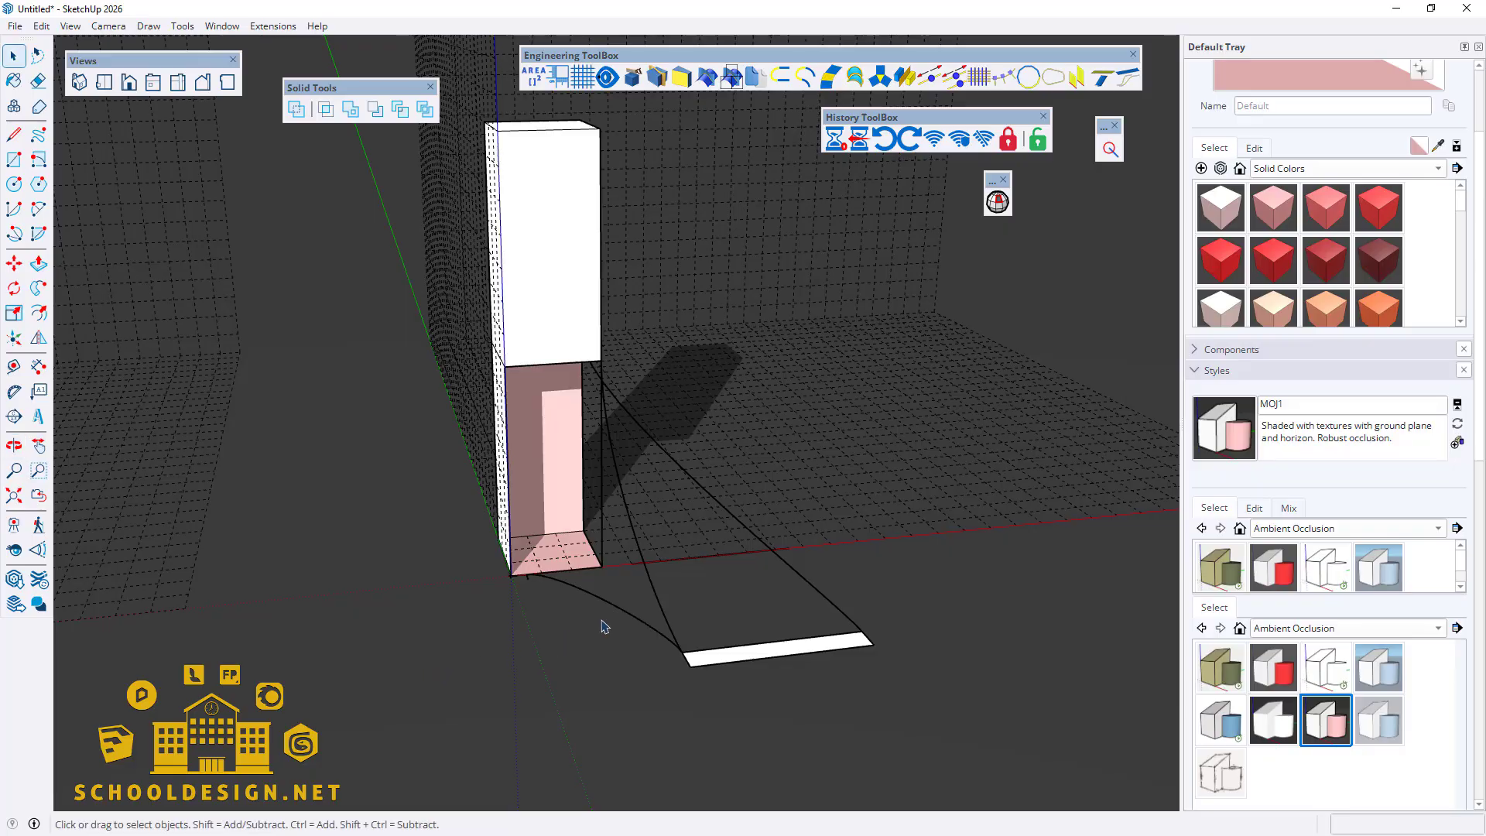
# Step: Skin a Curviloft surface bounded by the tower opening's top edge, its vertical edge and the two curves meeting at the ground strip's corner
pyautogui.moveTo(603, 620); pyautogui.dragTo(71, 602, button='middle')
pyautogui.scroll(3, 500, 607)
pyautogui.moveTo(501, 606); pyautogui.dragTo(619, 499, button='middle')
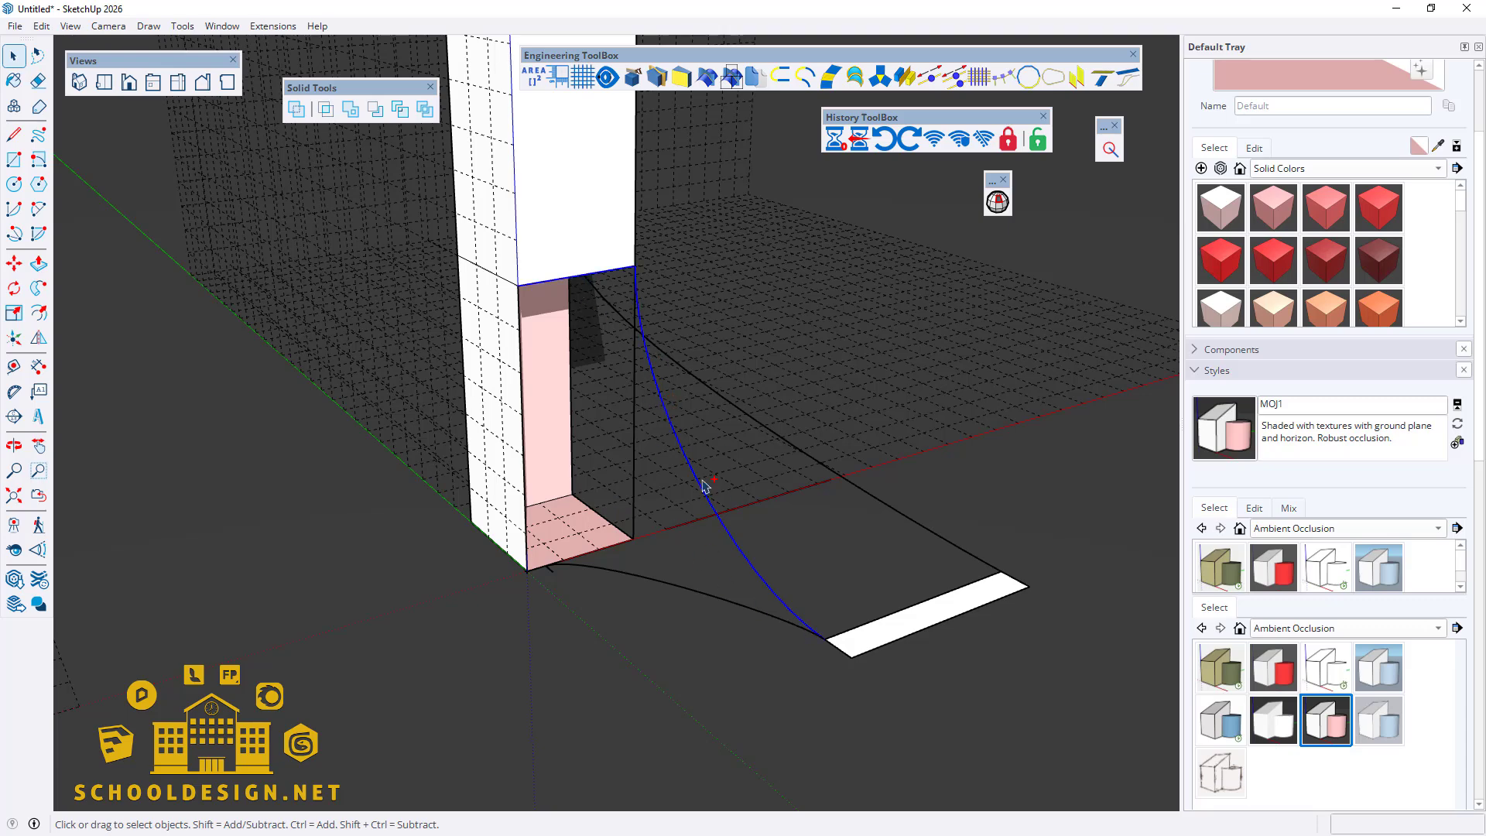
pyautogui.scroll(5, 527, 567)
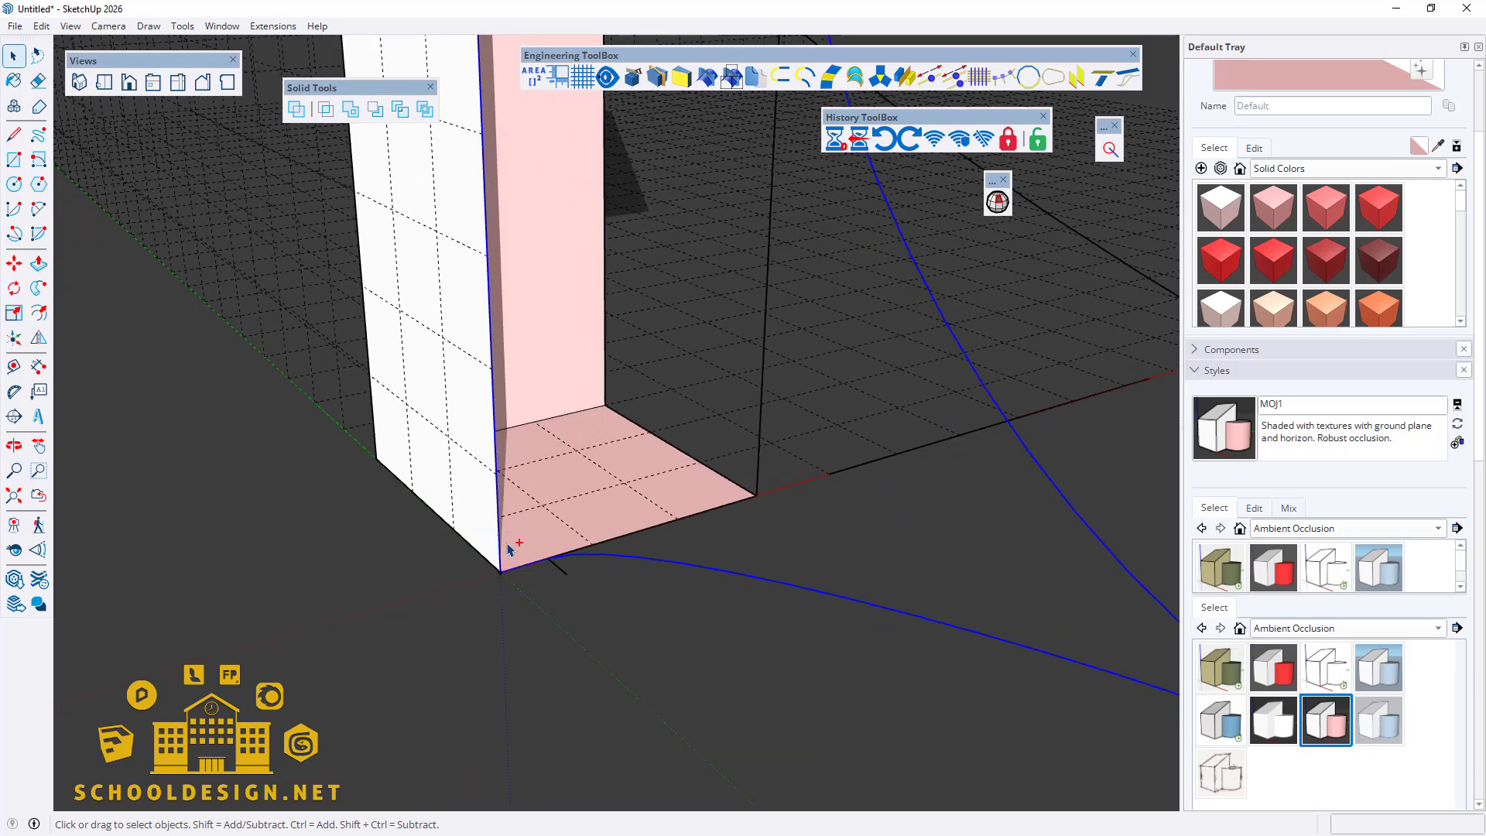
pyautogui.scroll(-5, 509, 549)
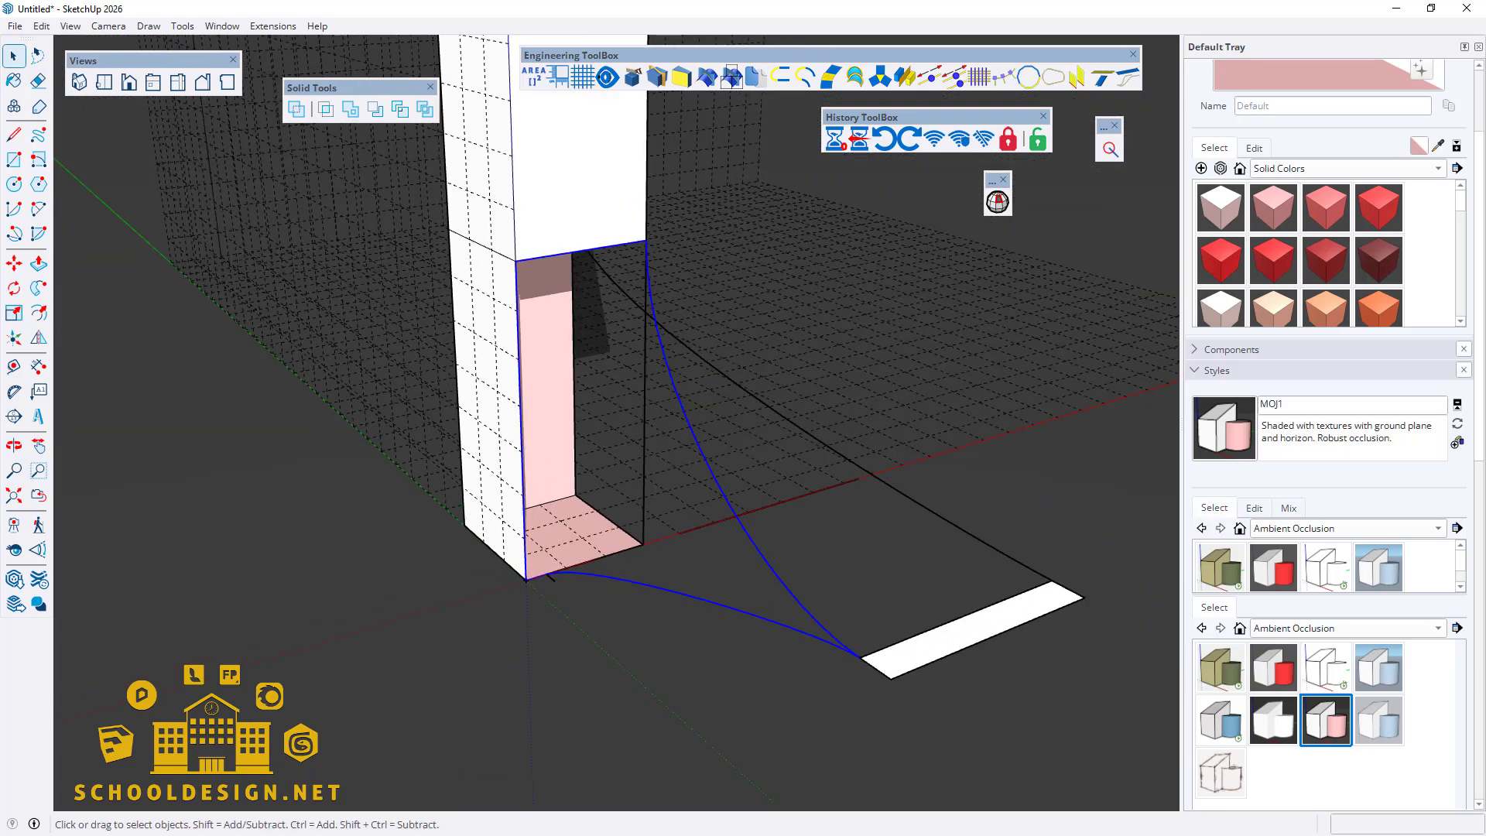
pyautogui.moveTo(1484, 218); pyautogui.dragTo(175, 229)
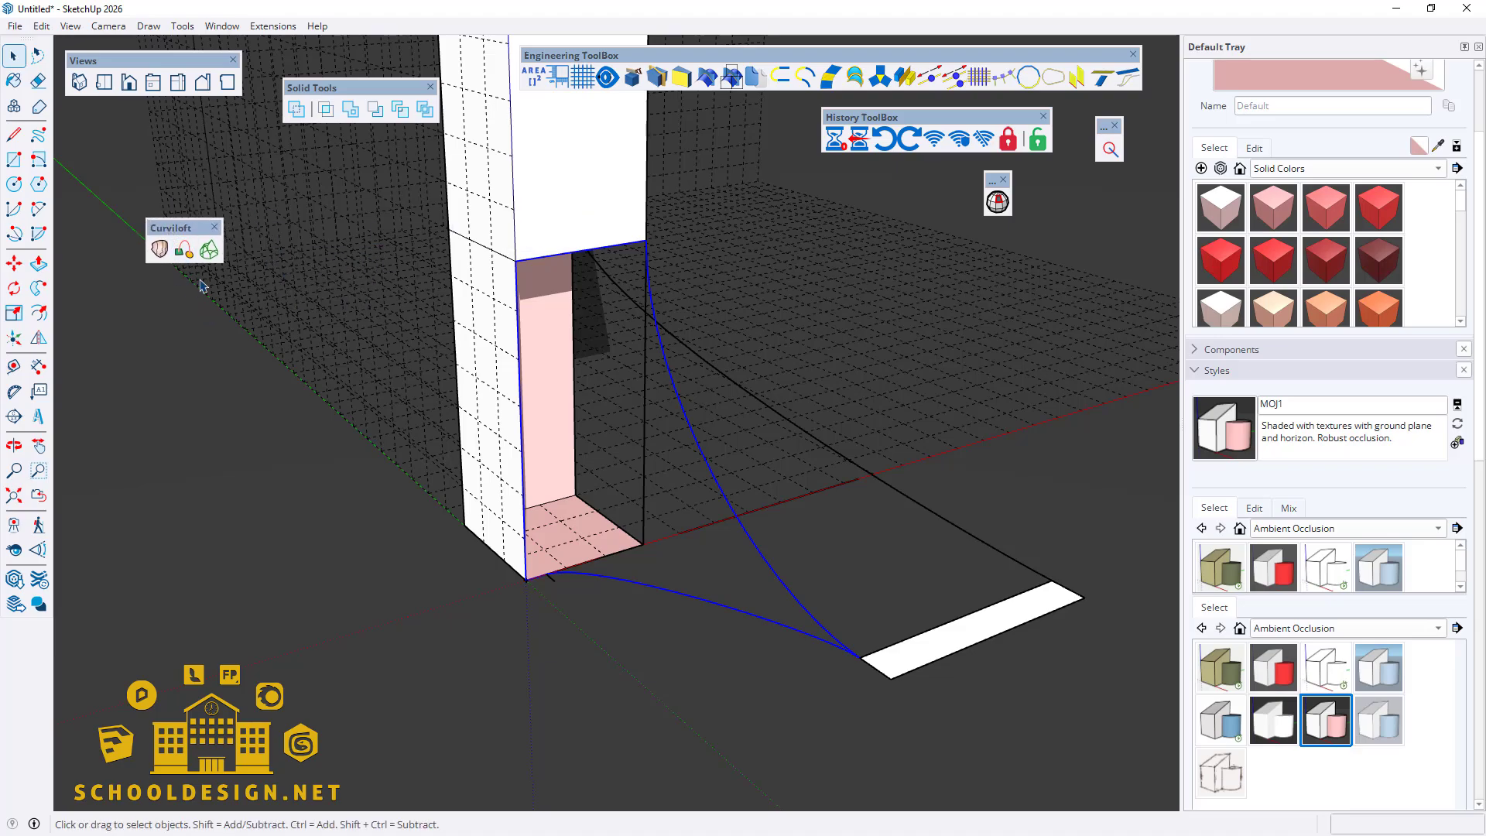
pyautogui.click(208, 250)
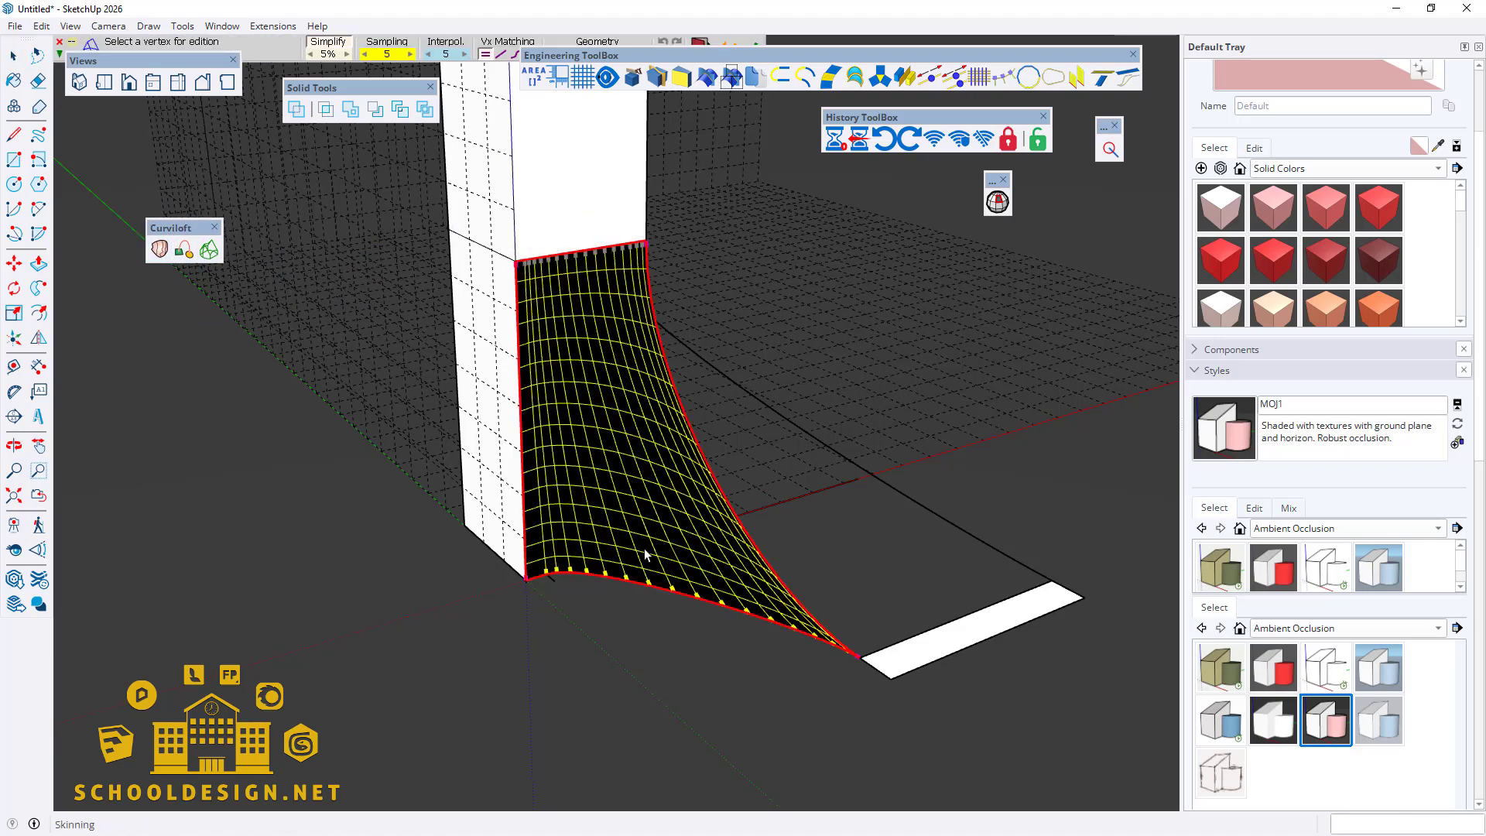
pyautogui.moveTo(644, 547); pyautogui.dragTo(1060, 375, button='middle')
pyautogui.moveTo(810, 422); pyautogui.dragTo(403, 438, button='middle')
pyautogui.moveTo(380, 492); pyautogui.dragTo(492, 642, button='middle')
pyautogui.click(370, 596)
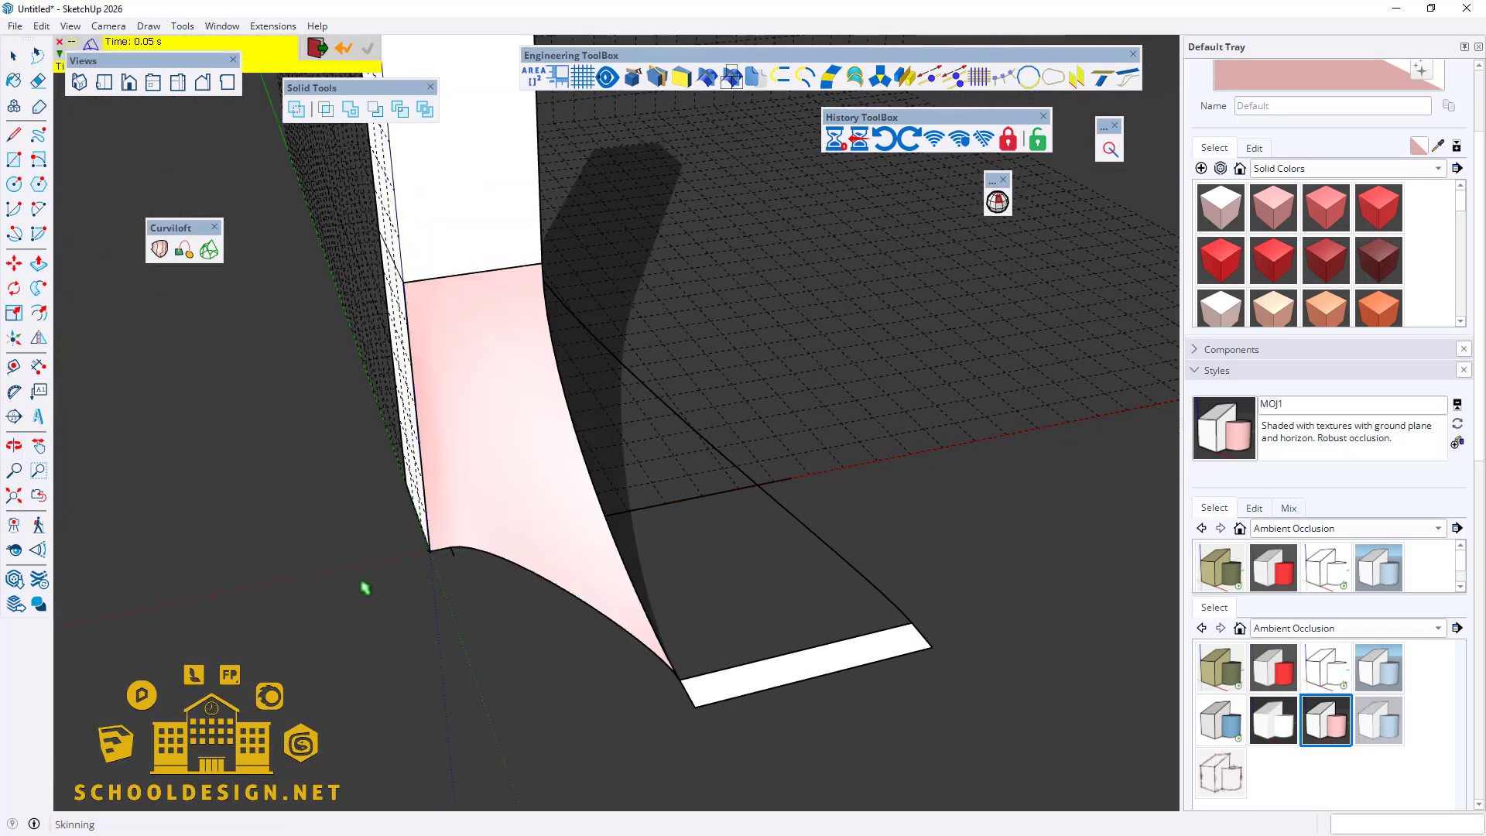
pyautogui.press('space')
# Step: Orient the faces of the skinned surface consistently inside its group
pyautogui.click(454, 421)
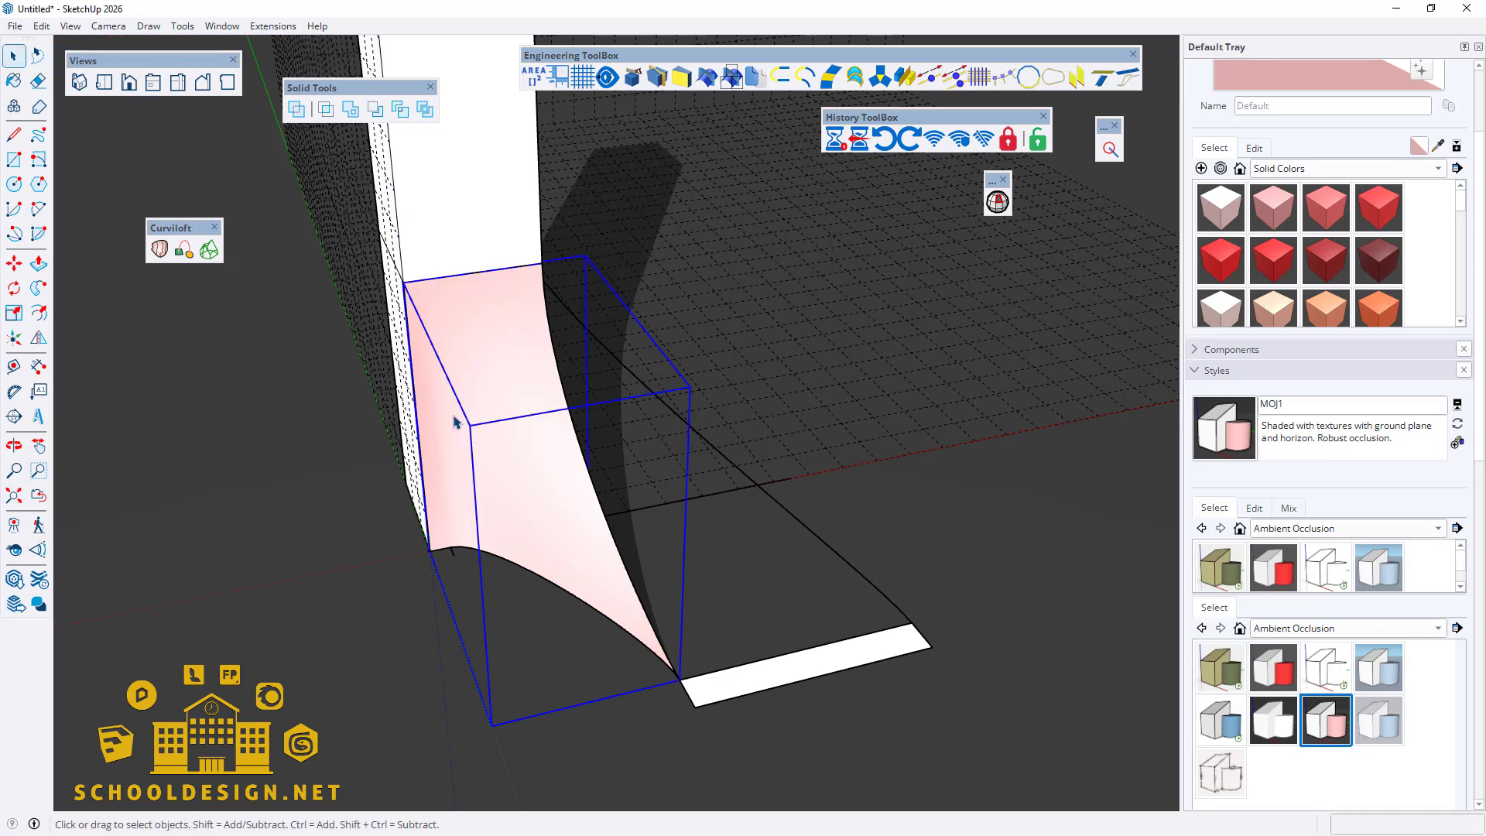
pyautogui.rightClick(454, 424)
pyautogui.click(439, 428)
pyautogui.doubleClick(446, 440)
pyautogui.click(481, 432)
pyautogui.rightClick(481, 432)
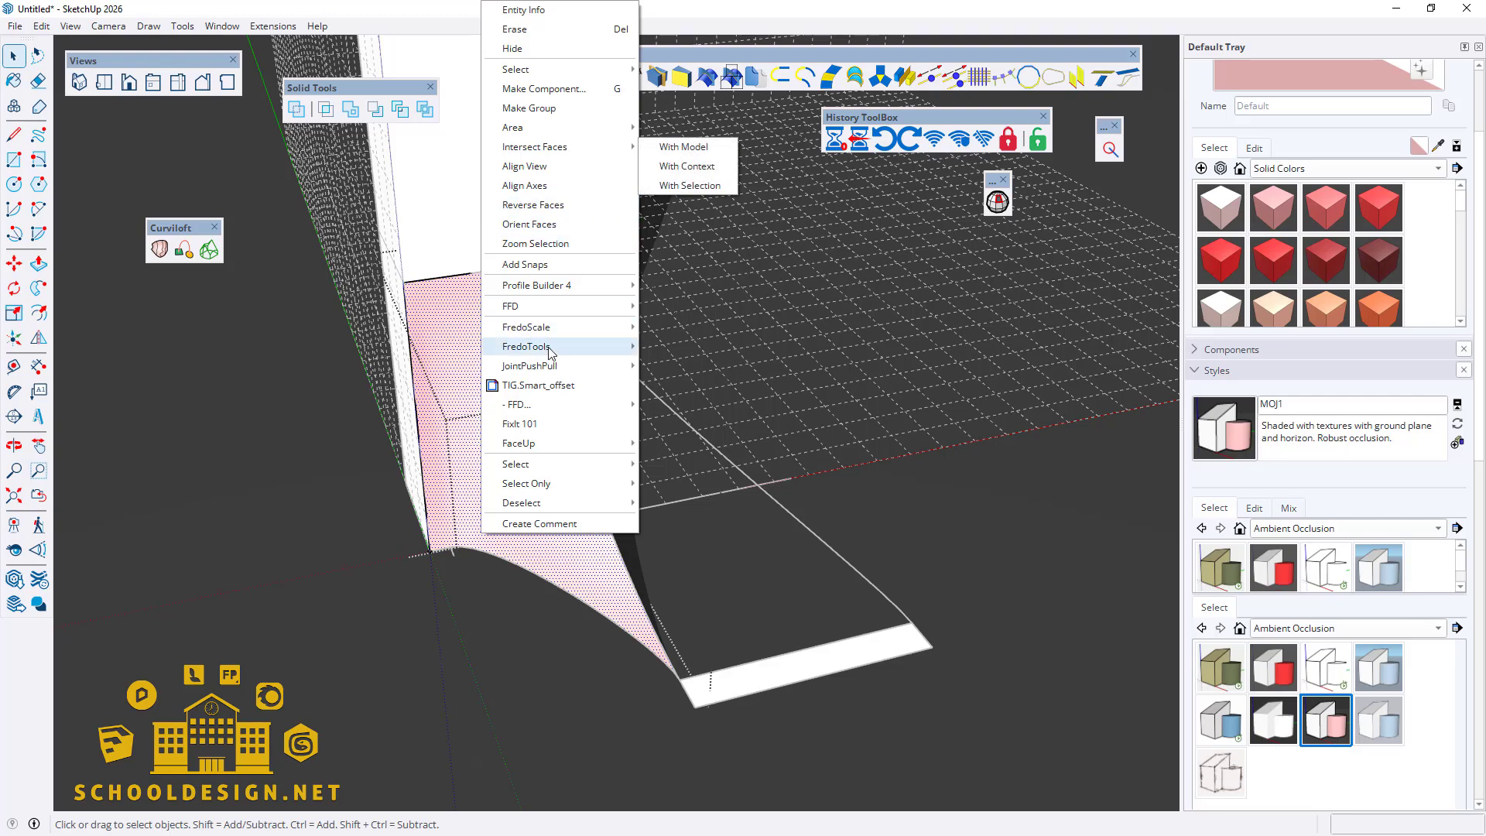
pyautogui.click(555, 224)
# Step: Create a surface between the two long curves sweeping from the tower down to the ground strip
pyautogui.moveTo(305, 503); pyautogui.dragTo(708, 406, button='middle')
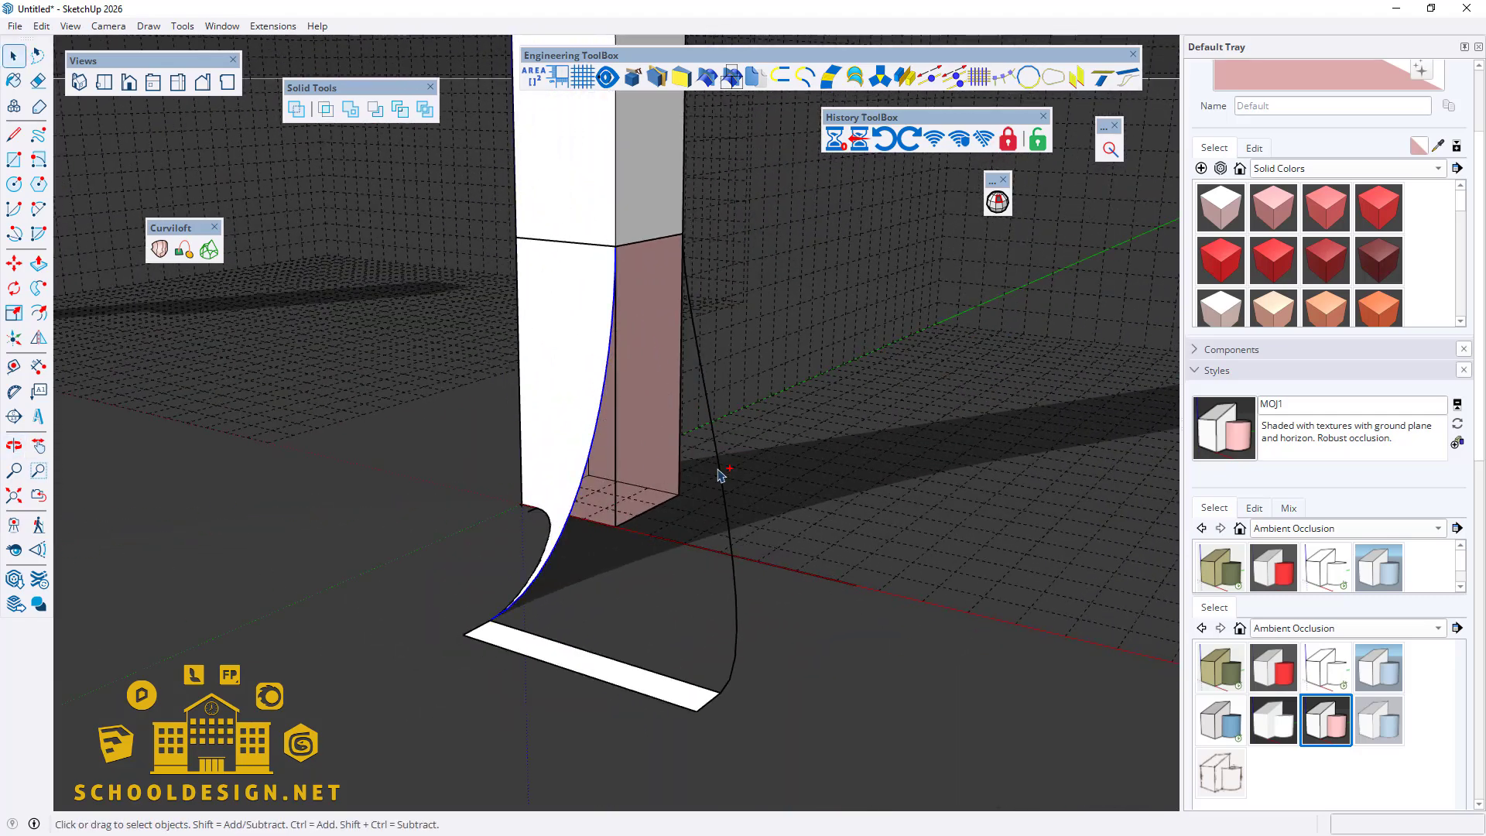
pyautogui.moveTo(735, 526); pyautogui.dragTo(602, 322, button='middle')
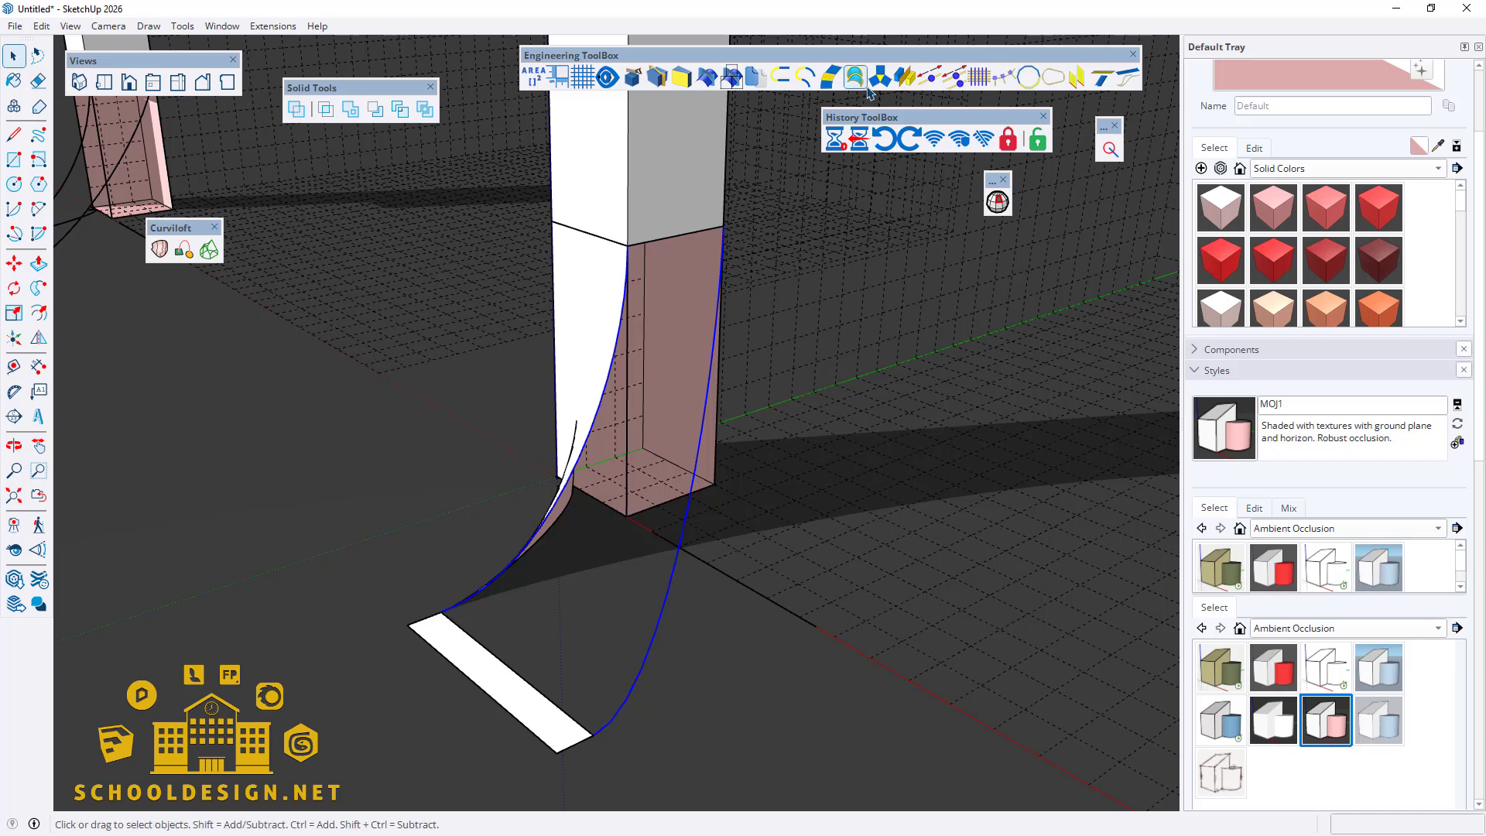
pyautogui.click(861, 78)
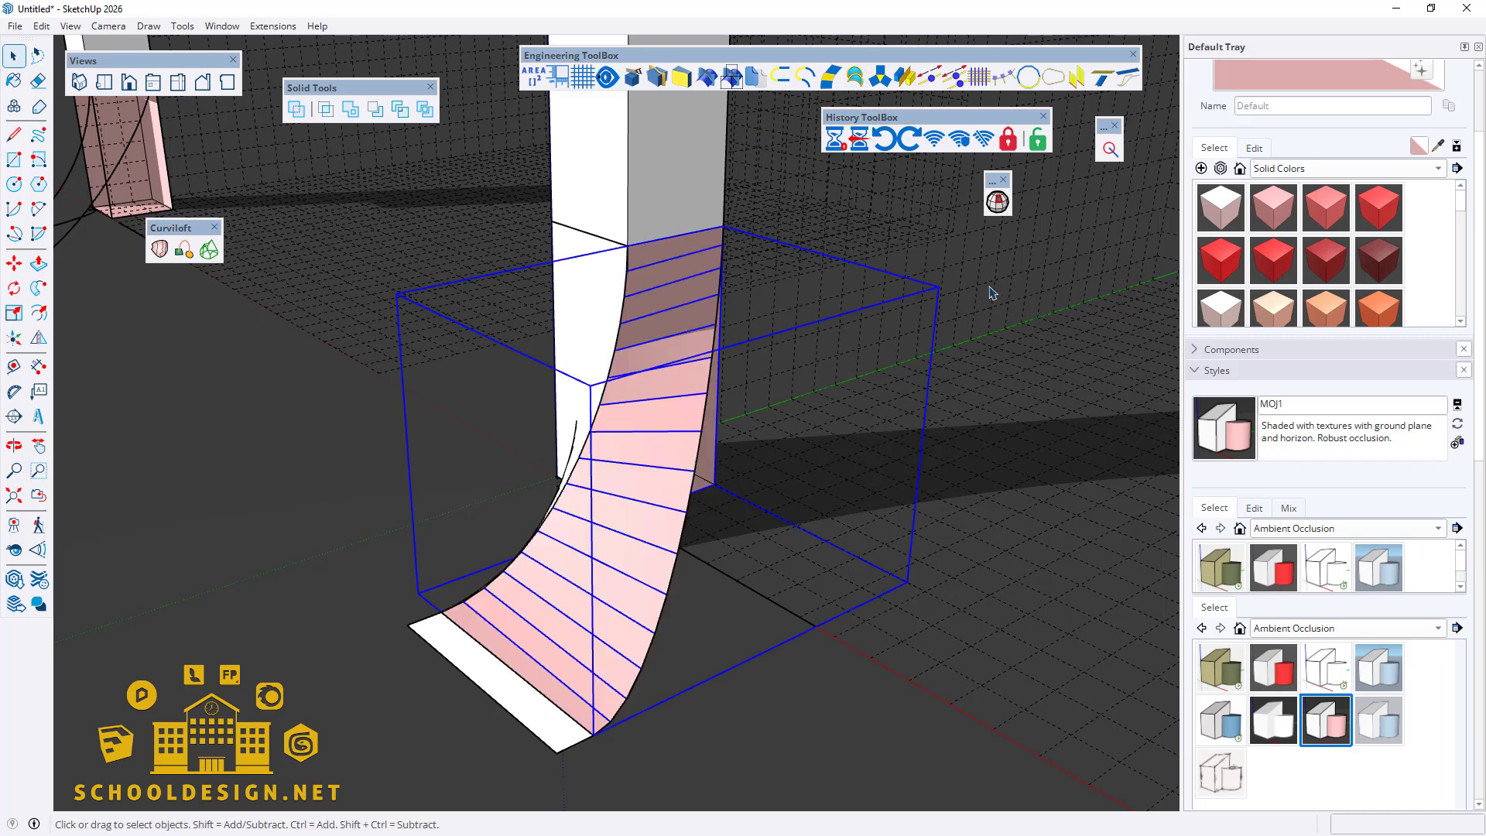
# Step: Reverse all faces of the curved bridge surface inside its group
pyautogui.click(730, 701)
pyautogui.doubleClick(602, 595)
pyautogui.hotkey('ctrl', 'a')
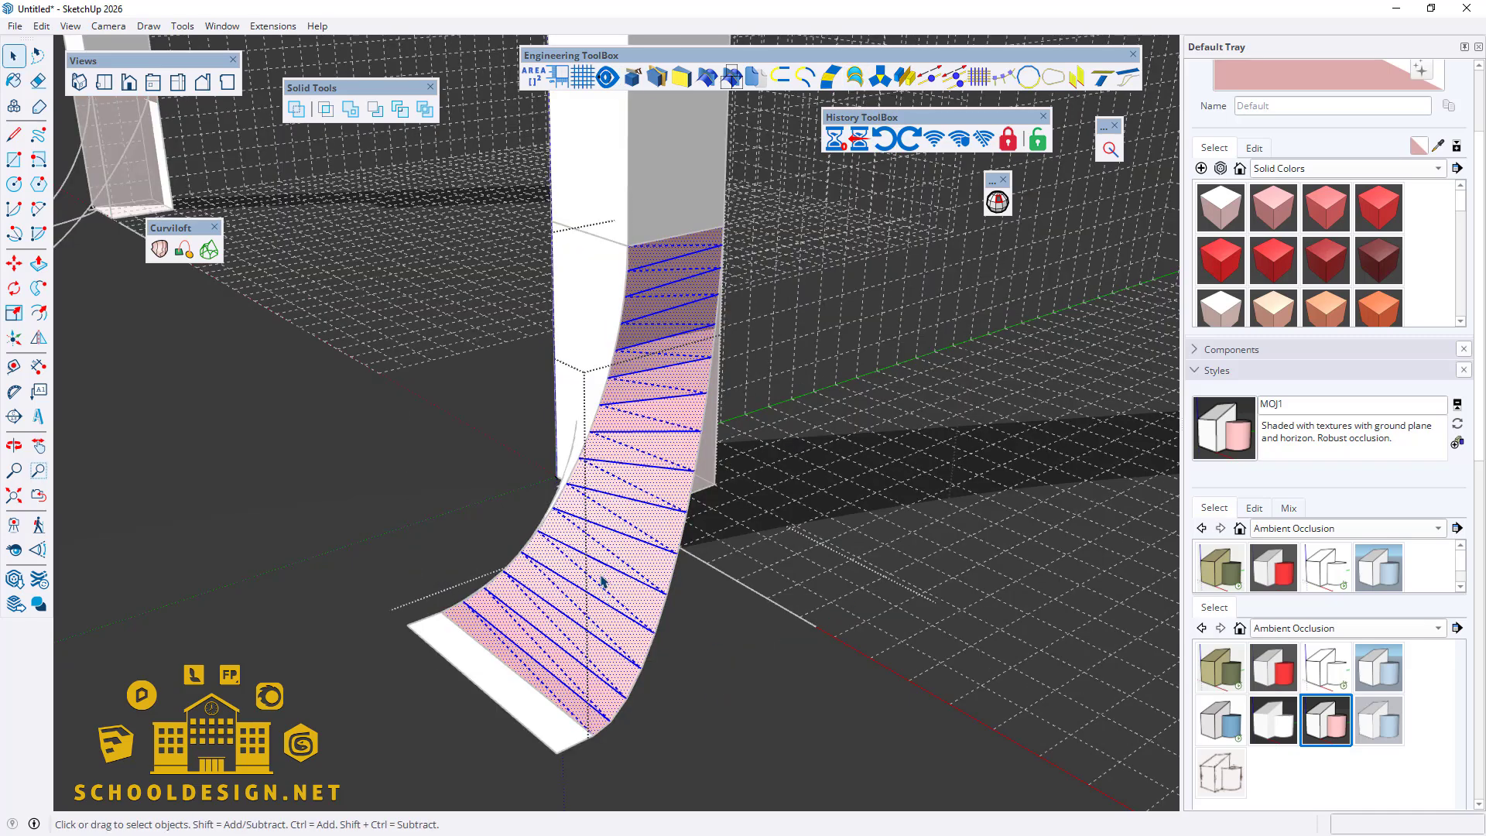
pyautogui.rightClick(601, 571)
pyautogui.click(663, 204)
pyautogui.click(368, 542)
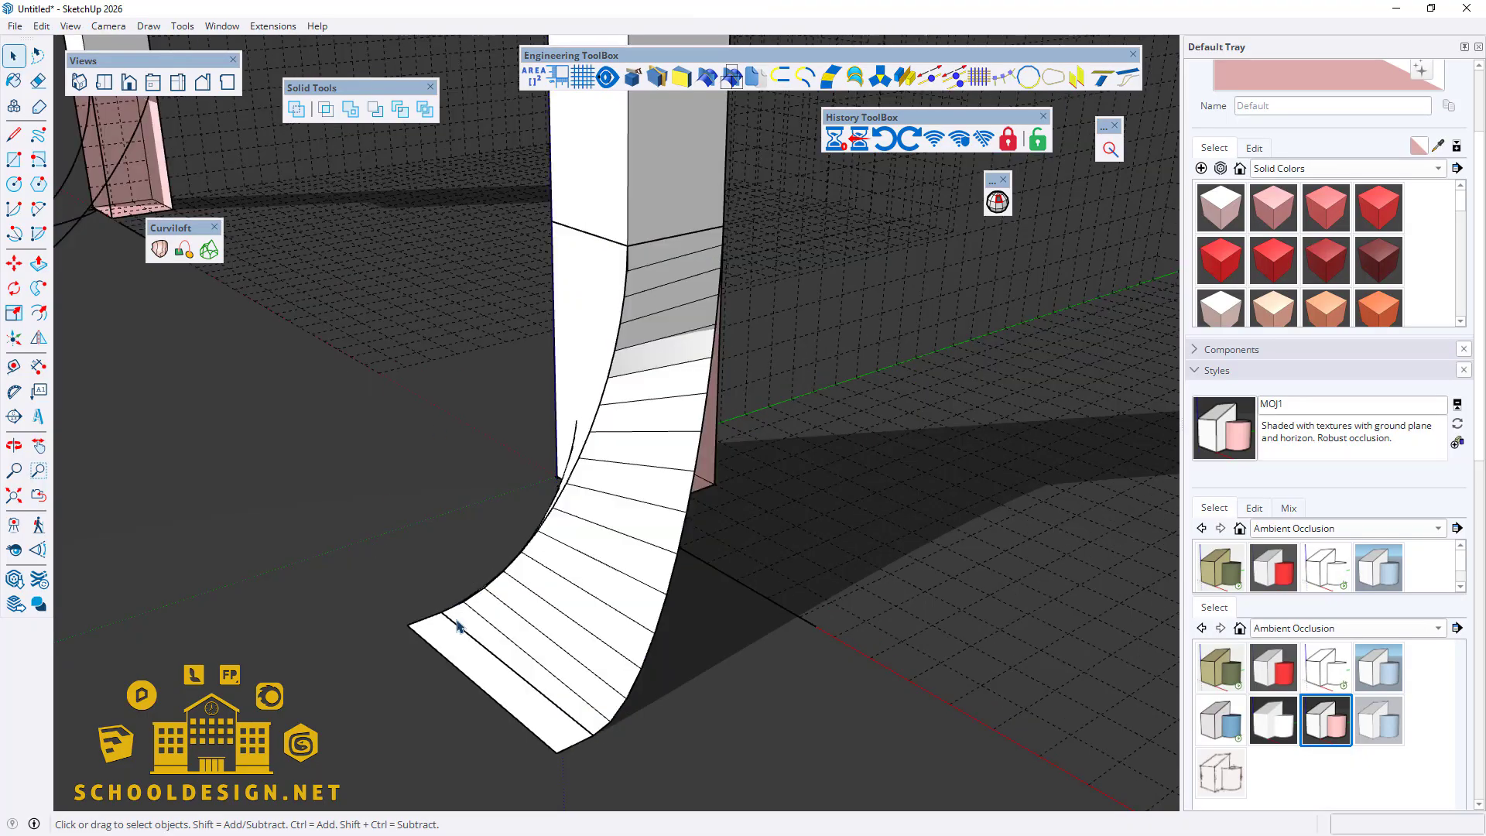
# Step: Extrude the bridge's outer side curve straight down by the distance from the tower opening's upper corner to its base corner
pyautogui.moveTo(456, 619); pyautogui.dragTo(628, 425, button='middle')
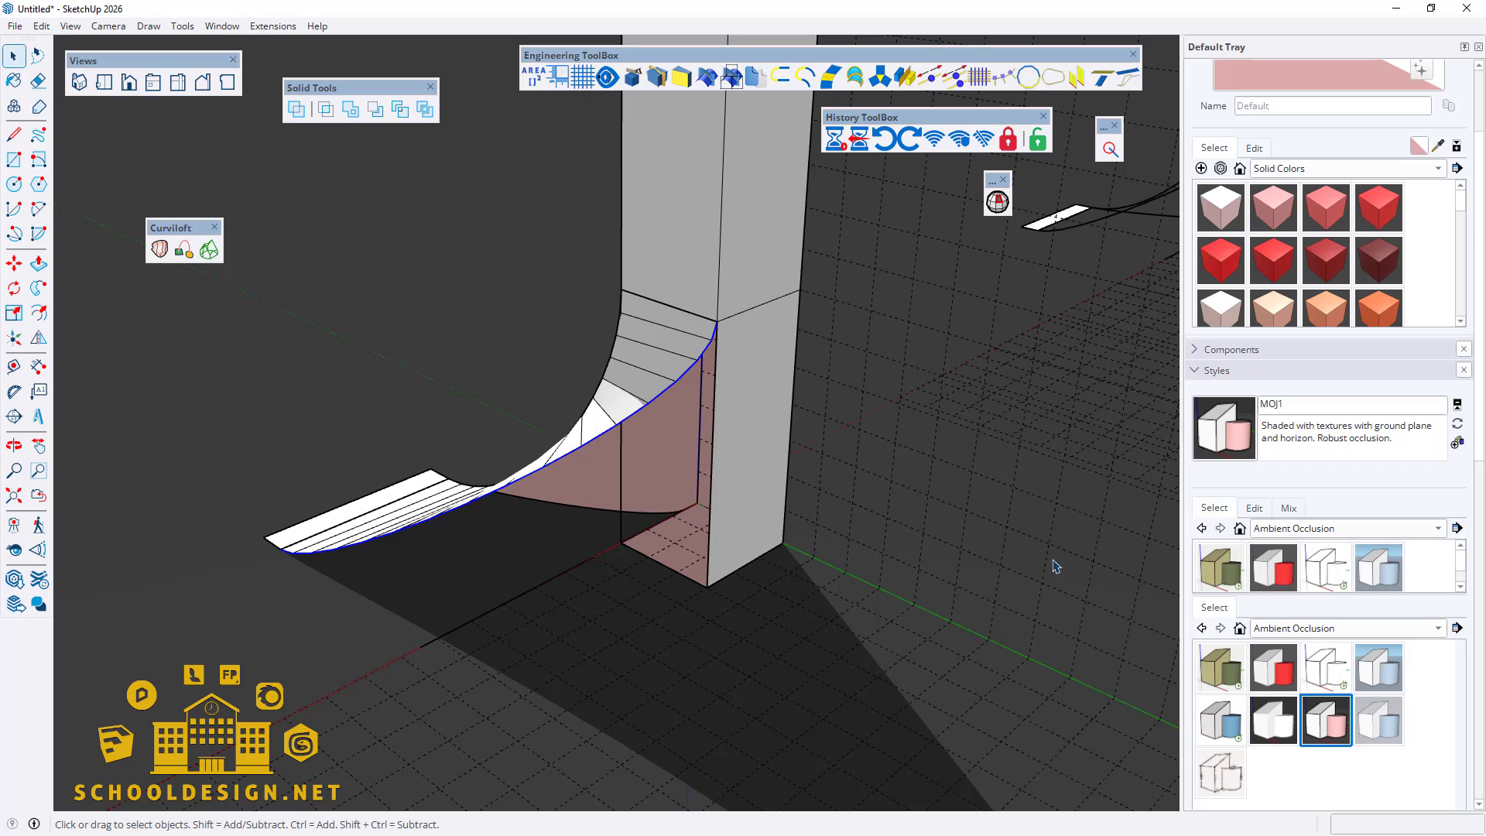
pyautogui.click(1079, 81)
pyautogui.click(713, 328)
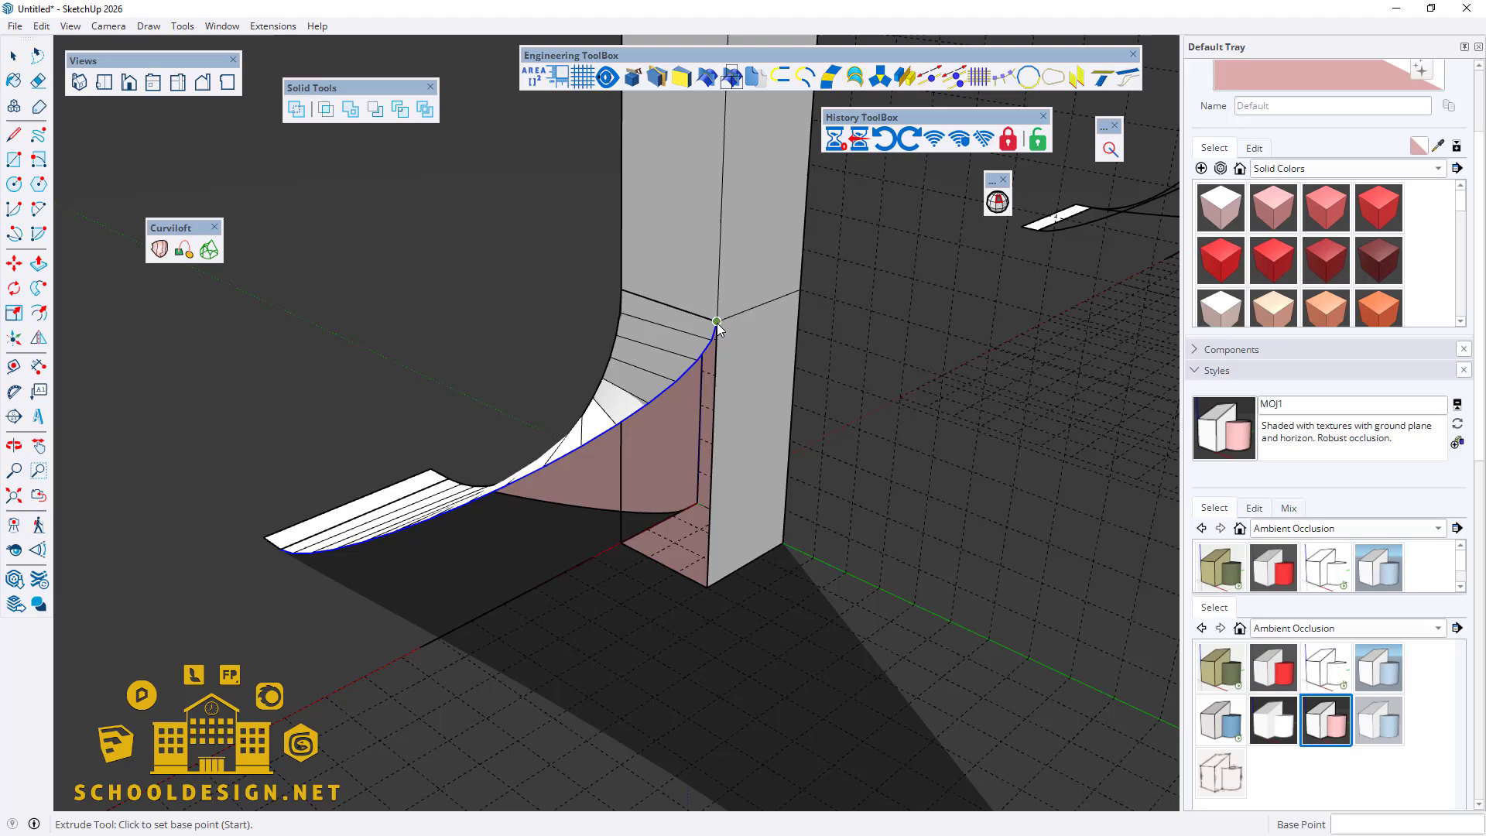
pyautogui.click(704, 583)
# Step: Turn off the shadow display
pyautogui.moveTo(121, 374); pyautogui.dragTo(743, 224, button='middle')
pyautogui.click(71, 26)
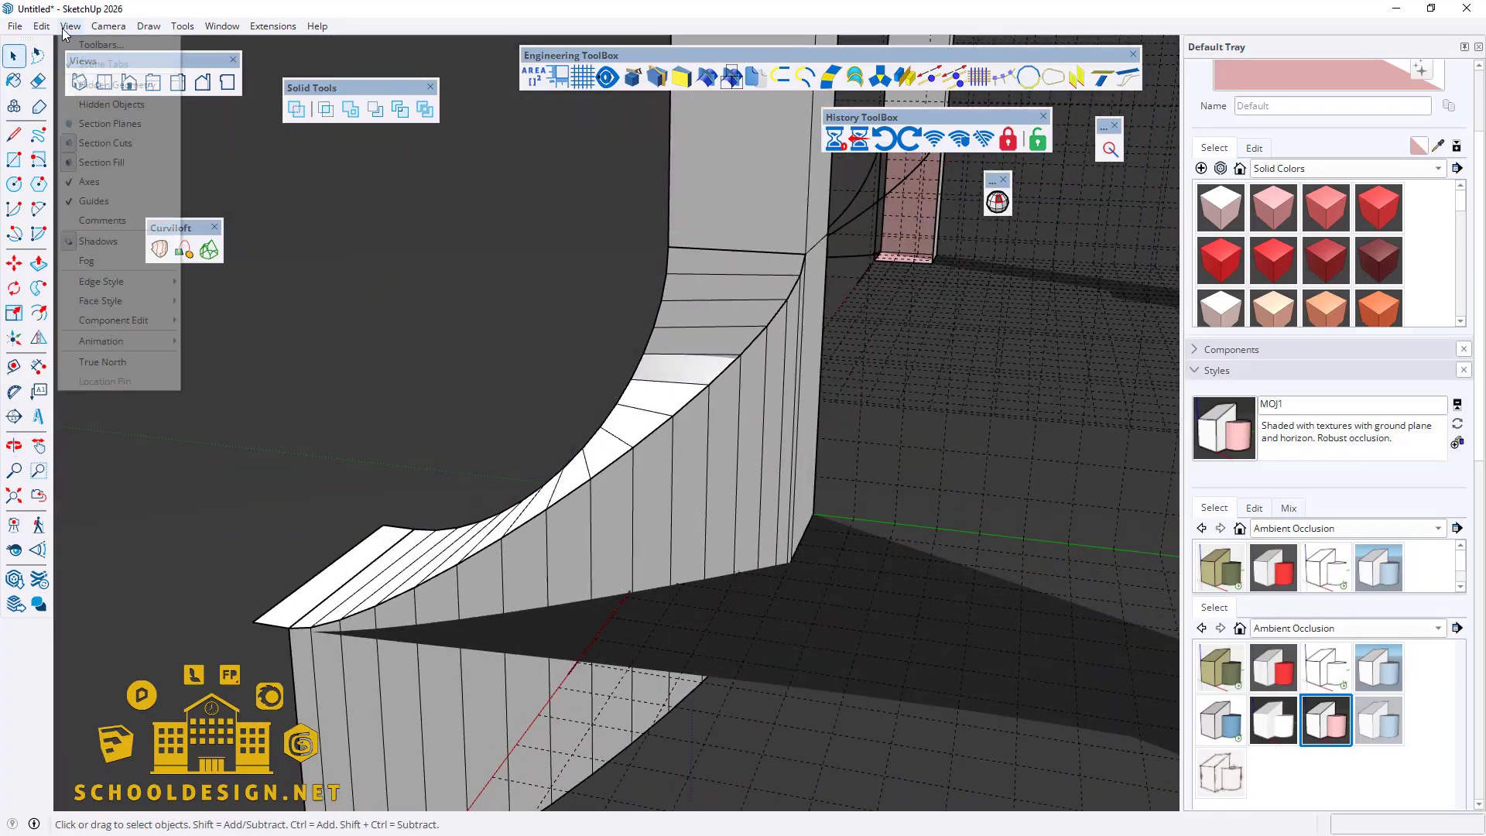
pyautogui.click(93, 238)
pyautogui.moveTo(561, 453); pyautogui.dragTo(415, 492, button='middle')
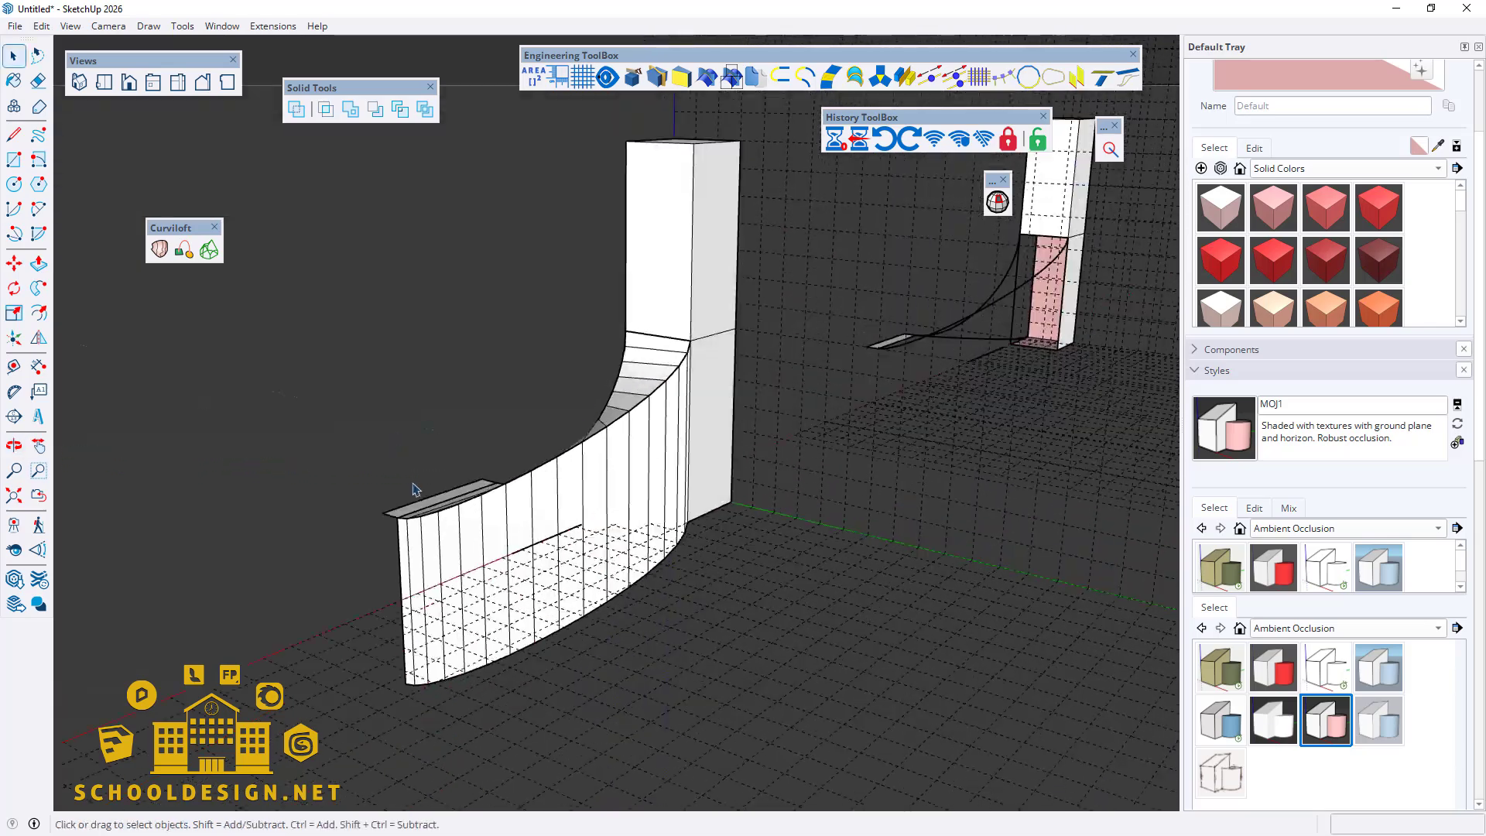
# Step: Archive one copy of the extruded curved wall along the X (Red) axis, using meters for the interval
pyautogui.click(495, 531)
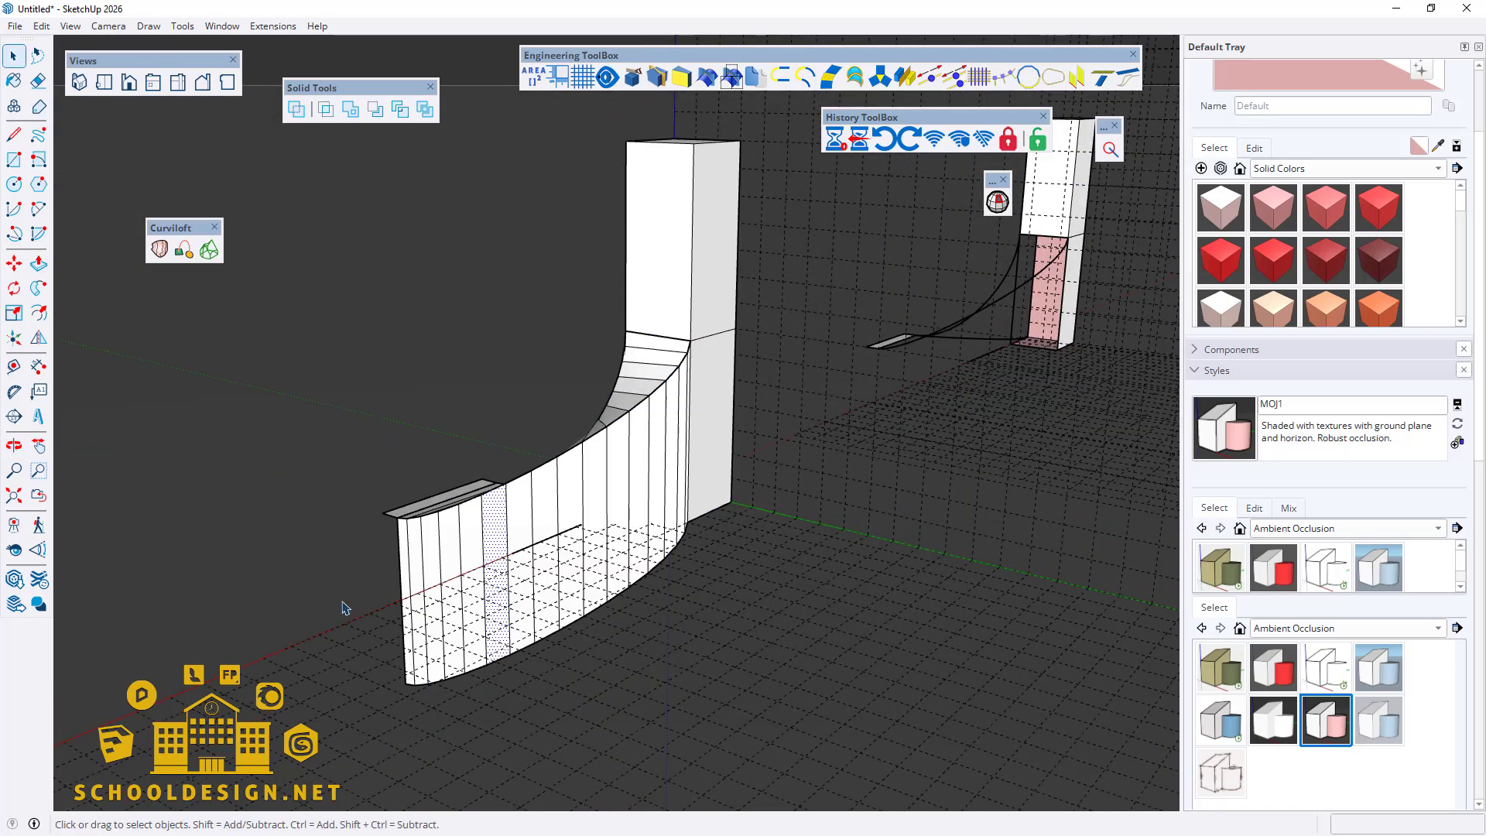
pyautogui.moveTo(619, 715); pyautogui.dragTo(706, 600, button='middle')
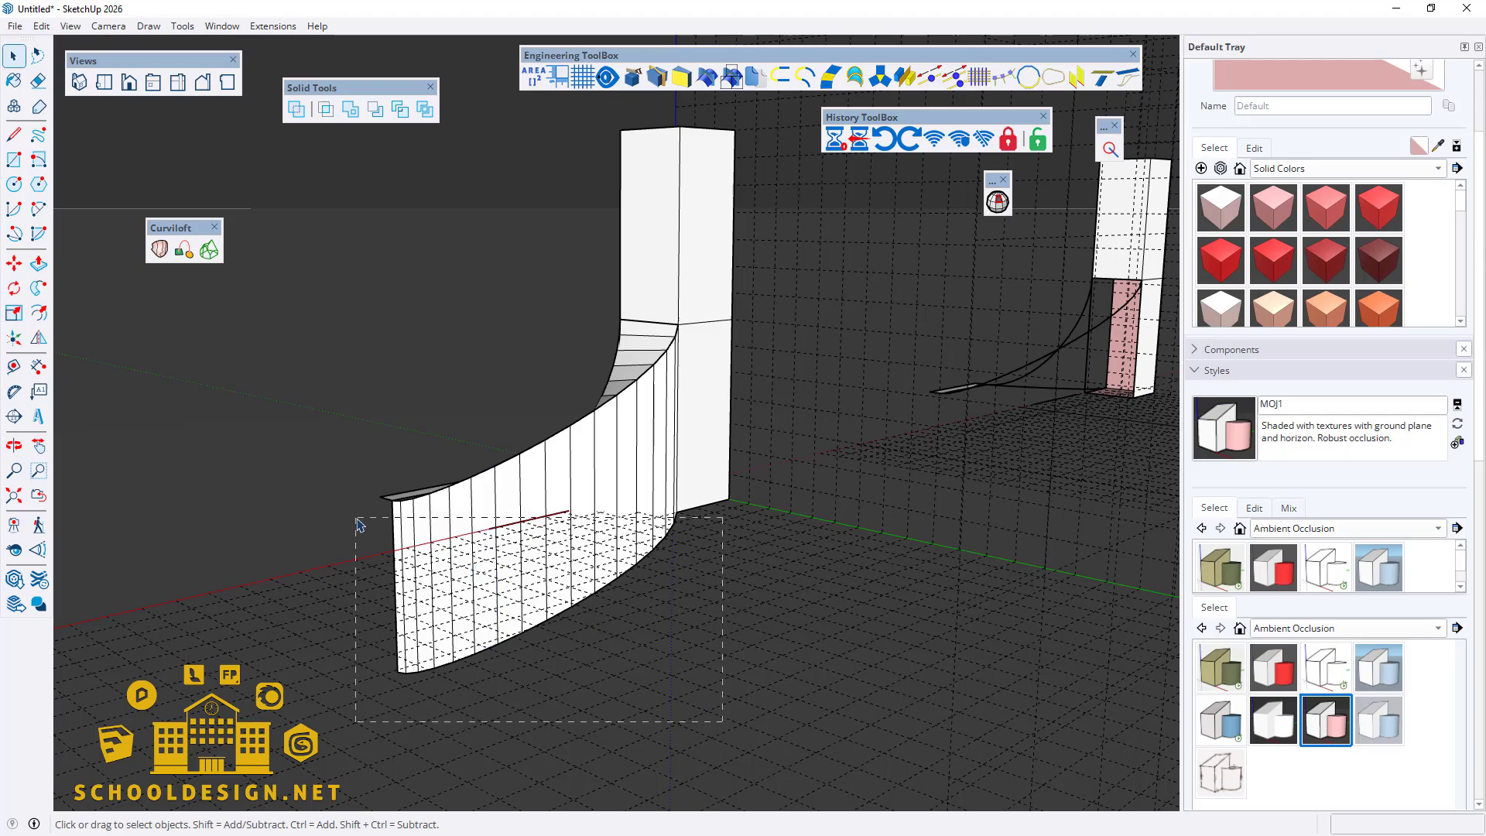
pyautogui.moveTo(350, 517); pyautogui.dragTo(350, 517)
pyautogui.moveTo(358, 528); pyautogui.dragTo(543, 619, button='middle')
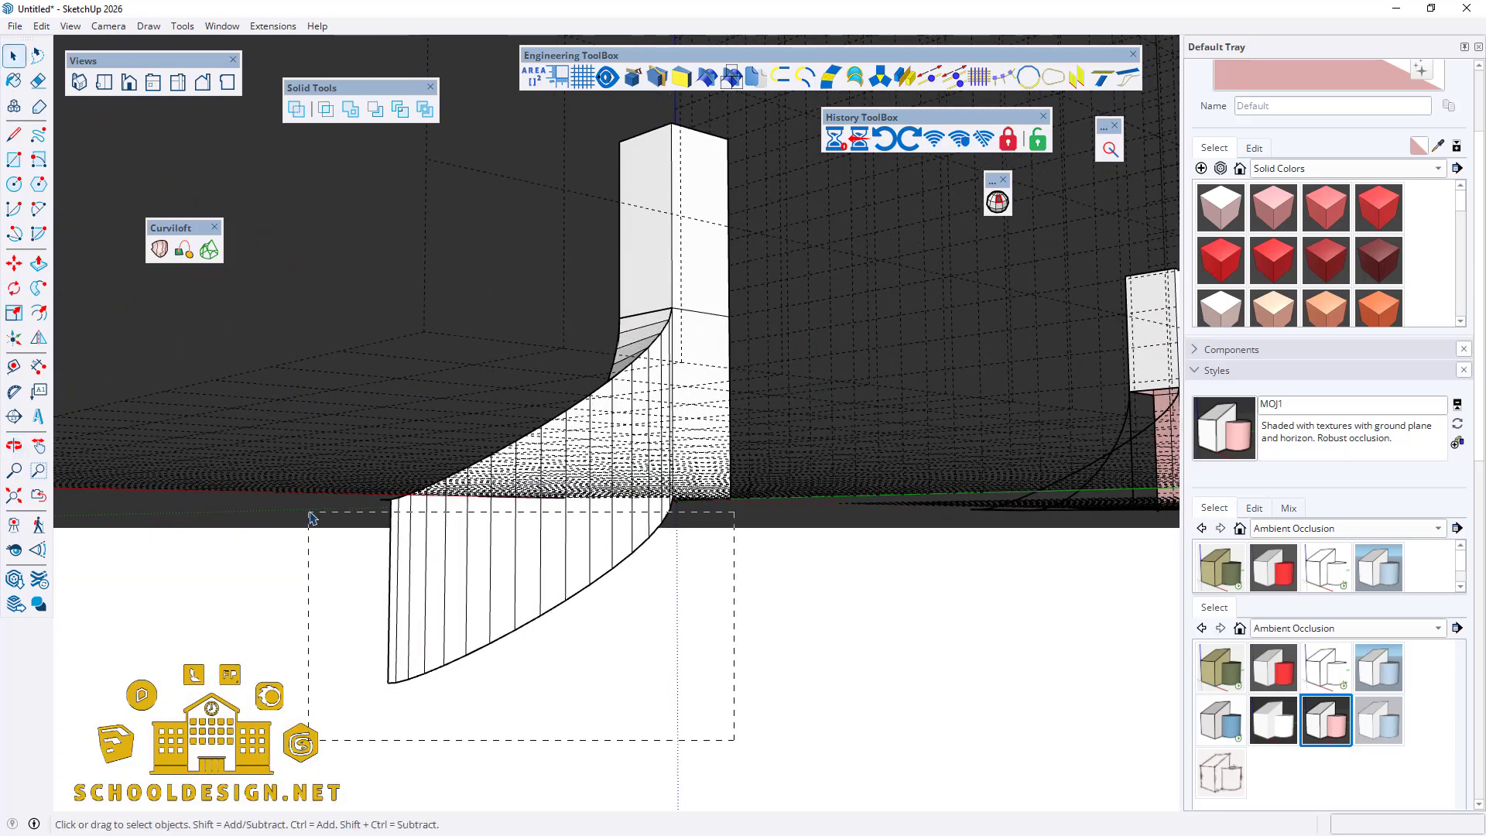
pyautogui.moveTo(312, 513); pyautogui.dragTo(313, 513)
pyautogui.scroll(10, 676, 503)
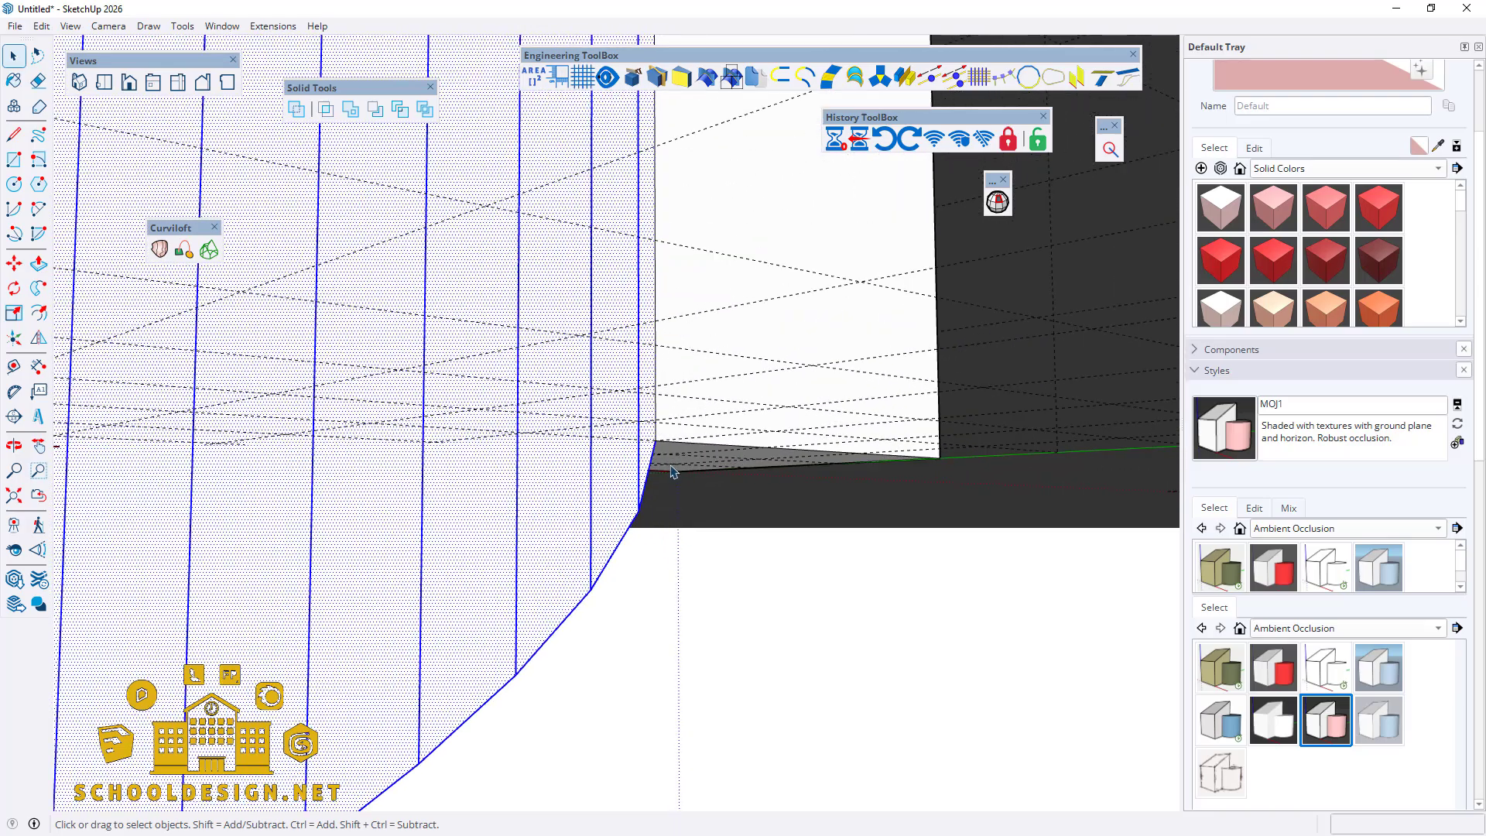
pyautogui.moveTo(673, 468); pyautogui.dragTo(666, 662, button='middle')
pyautogui.scroll(-8, 688, 514)
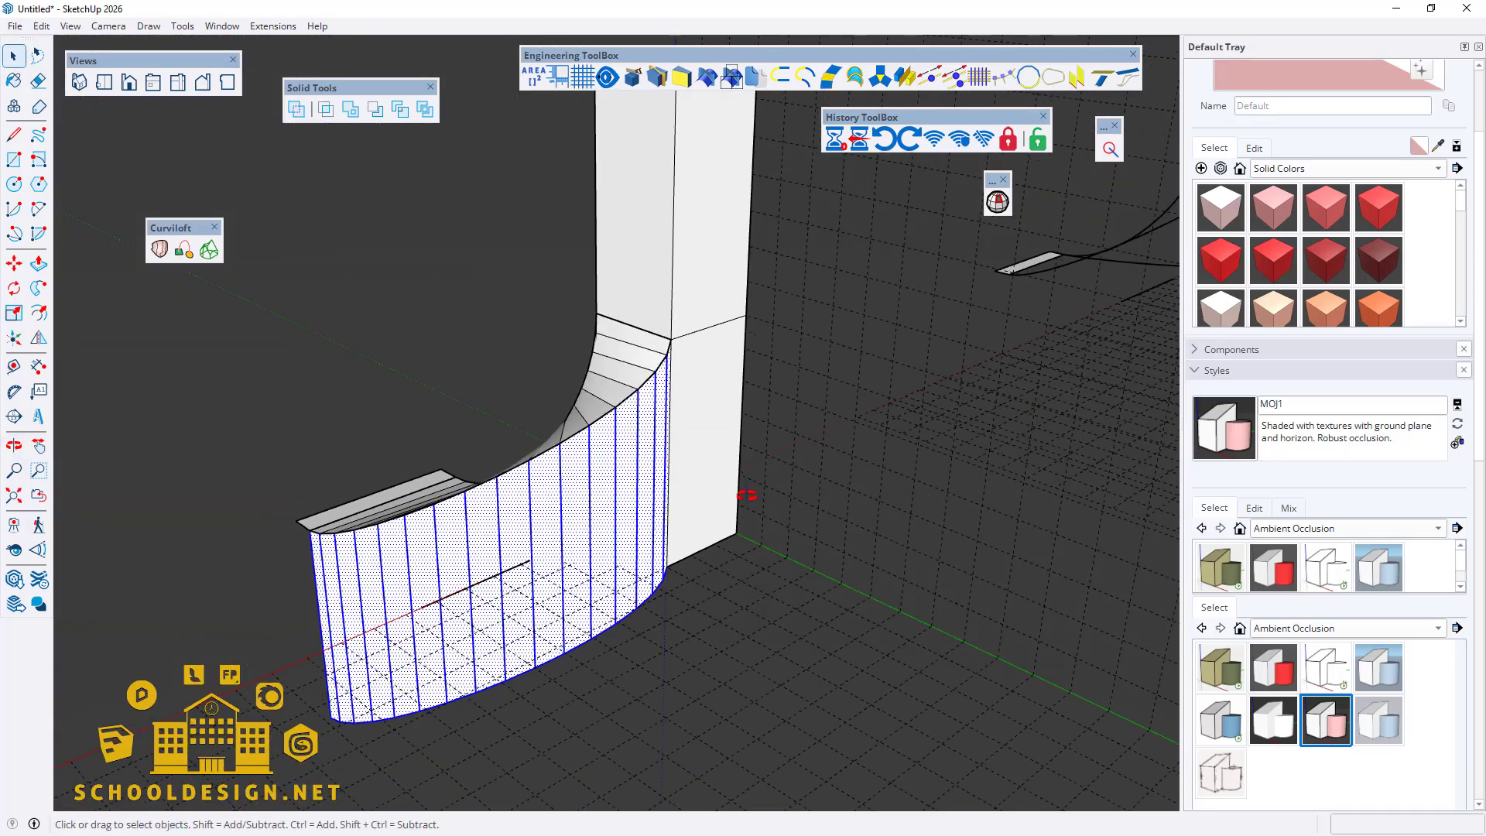
pyautogui.moveTo(751, 496); pyautogui.dragTo(508, 537, button='middle')
pyautogui.scroll(-5, 285, 402)
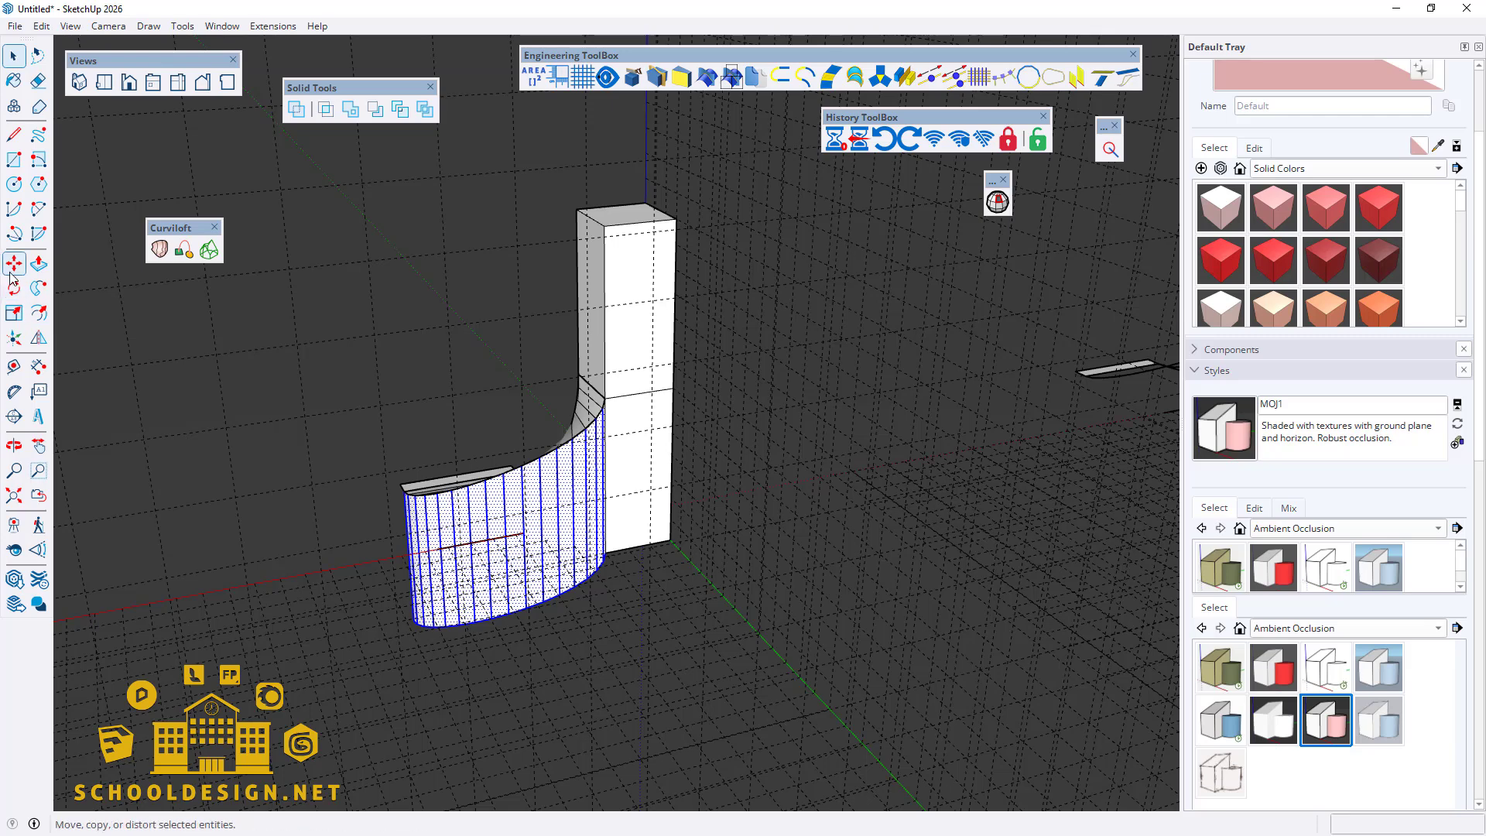
pyautogui.click(834, 138)
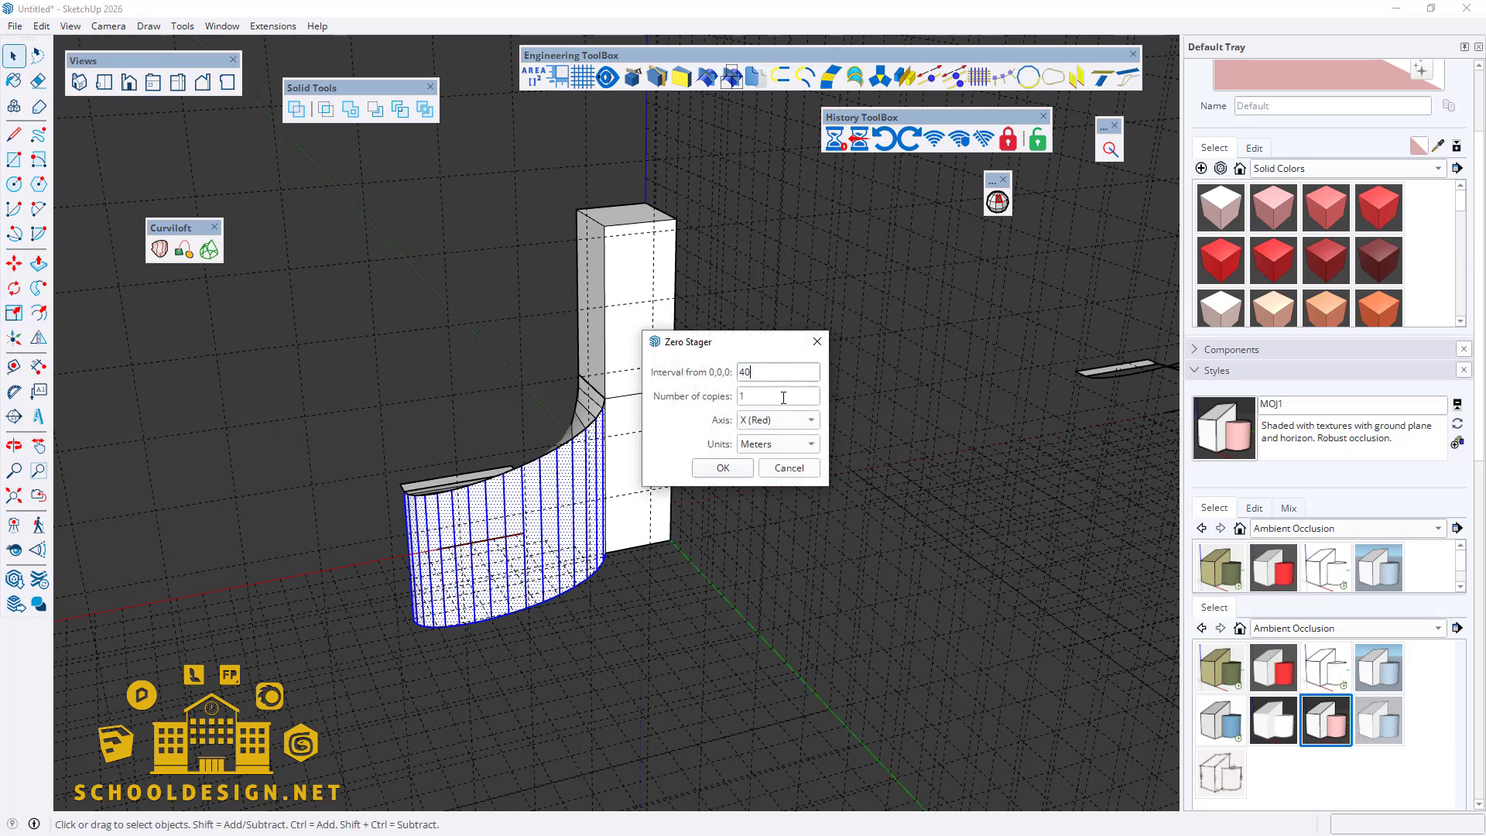
pyautogui.click(748, 470)
pyautogui.scroll(-5, 642, 427)
pyautogui.scroll(1, 331, 435)
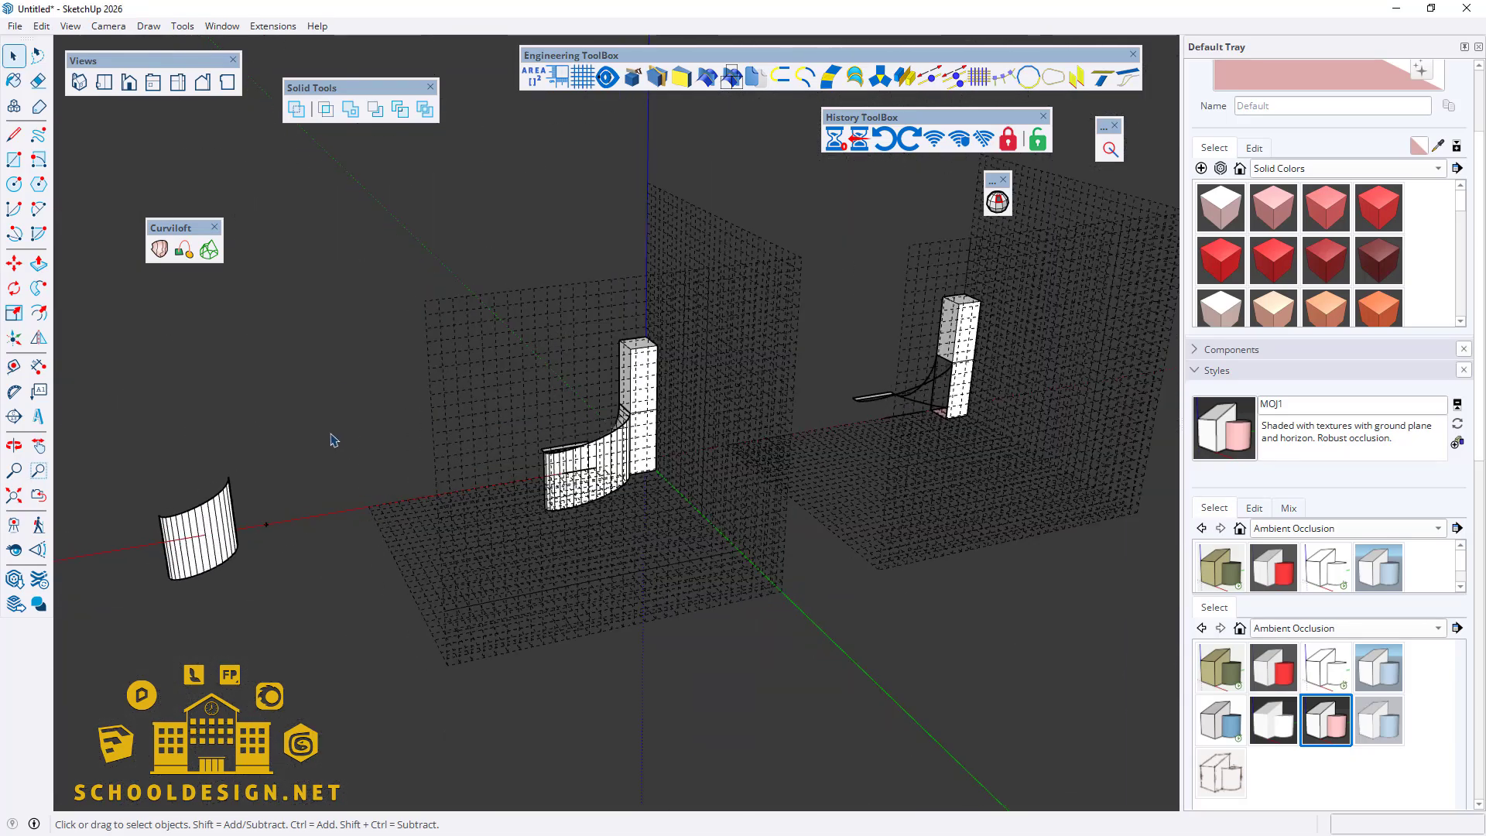
pyautogui.moveTo(332, 435); pyautogui.dragTo(827, 577, button='middle')
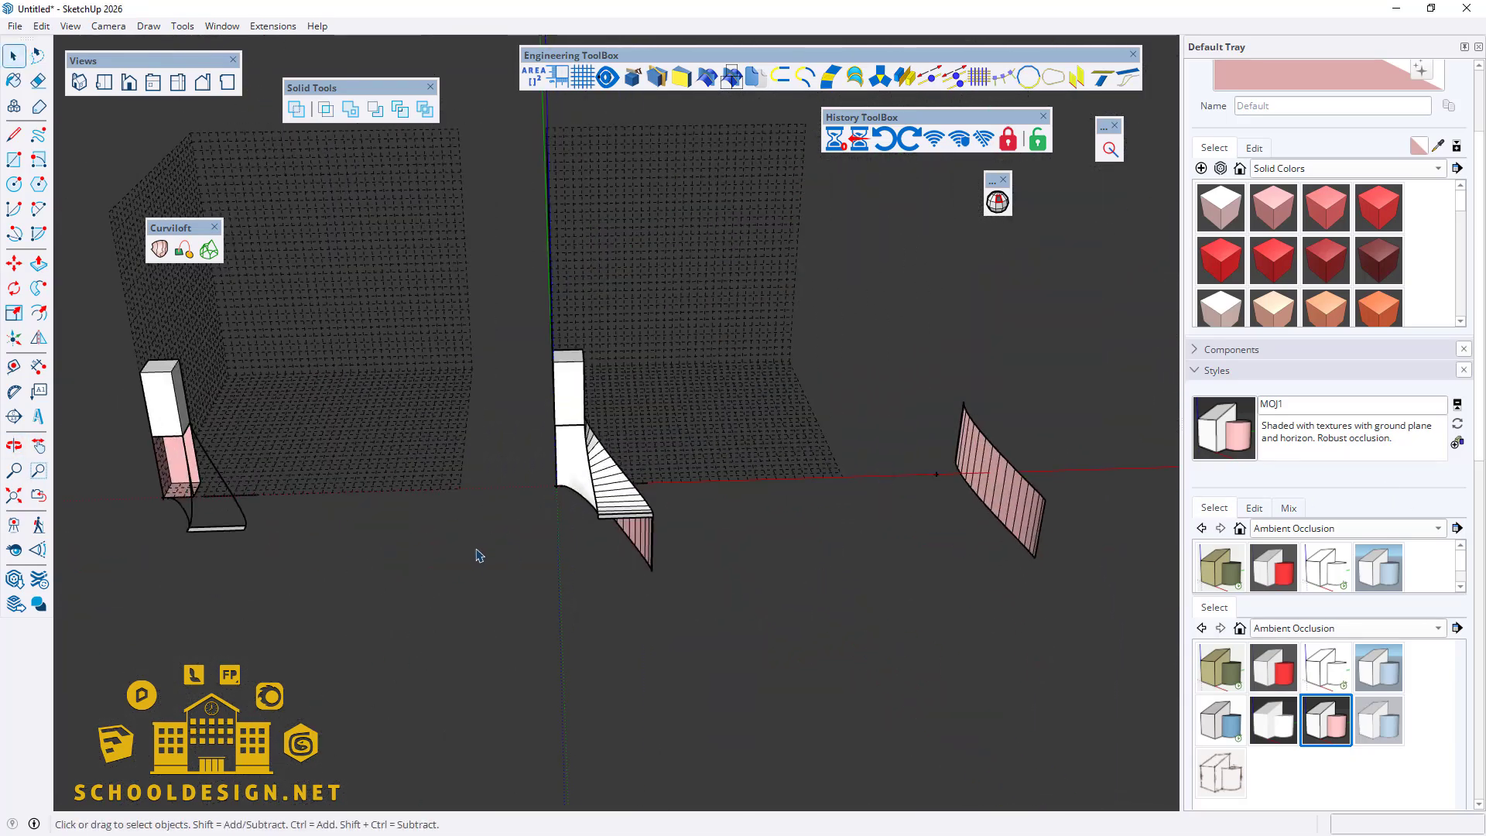
pyautogui.click(854, 143)
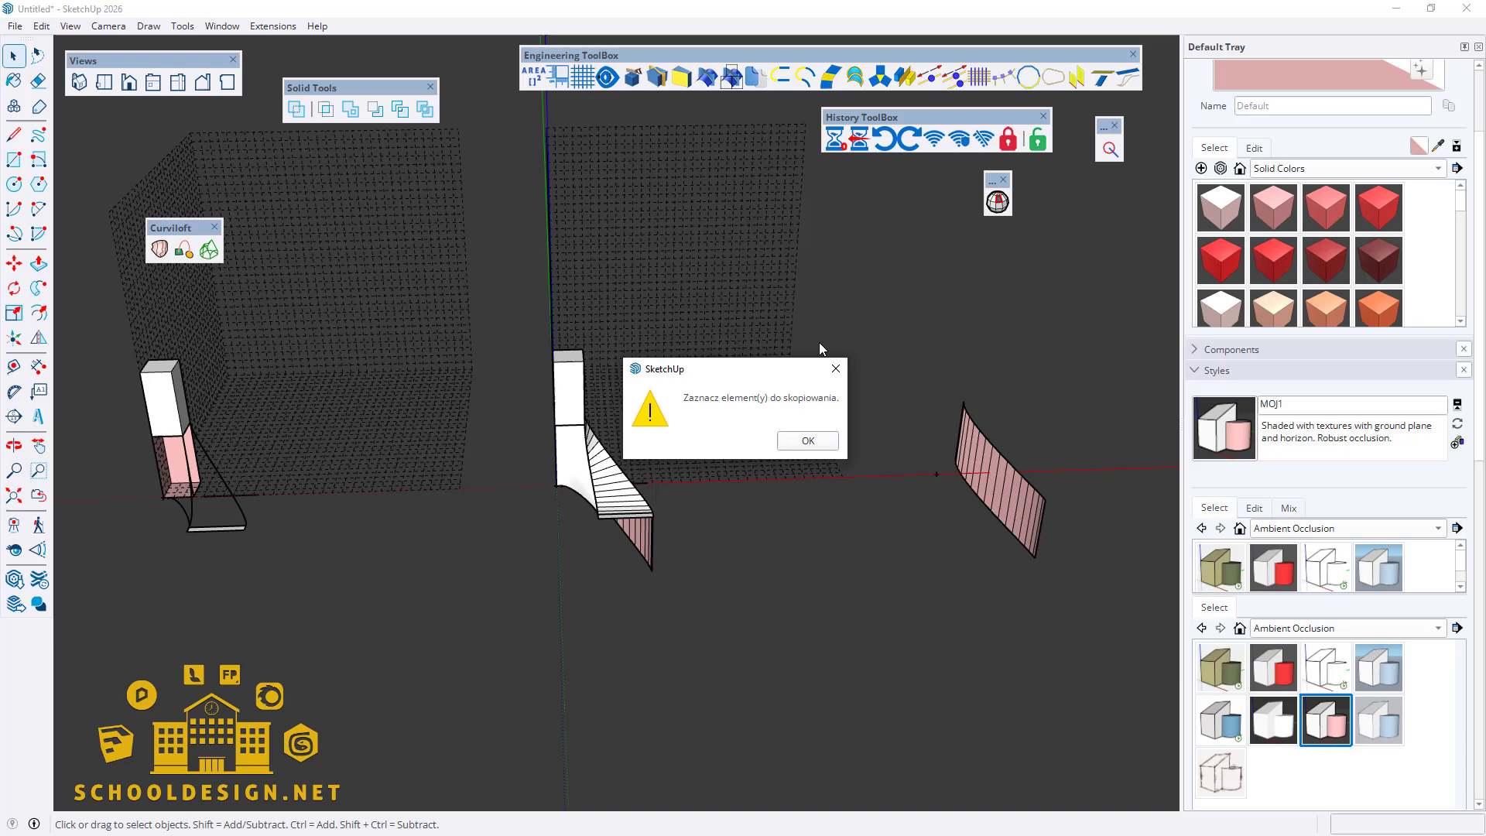
pyautogui.click(803, 445)
pyautogui.moveTo(823, 569); pyautogui.dragTo(523, 165)
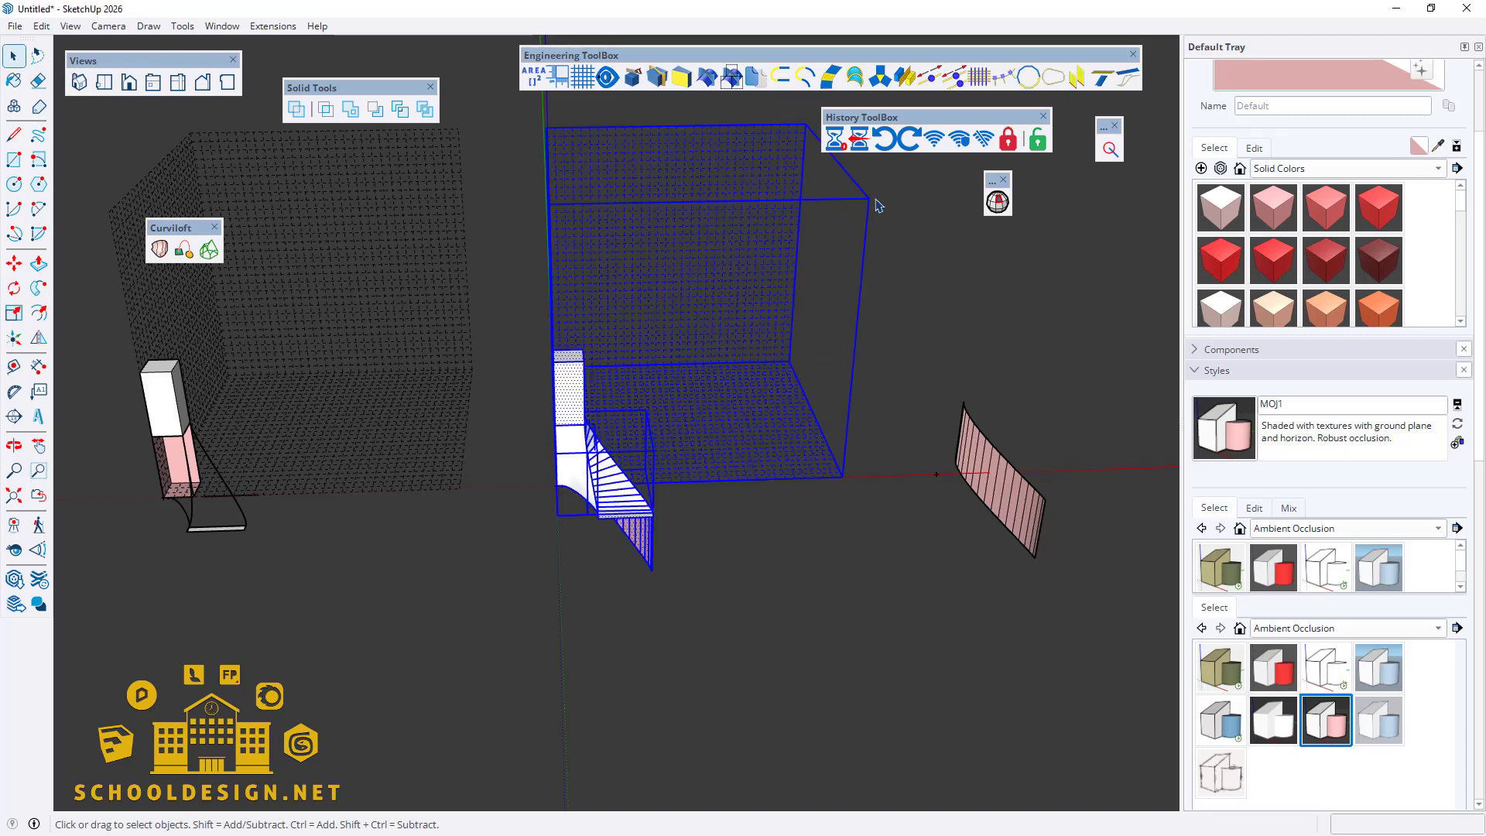
pyautogui.click(856, 143)
pyautogui.click(833, 341)
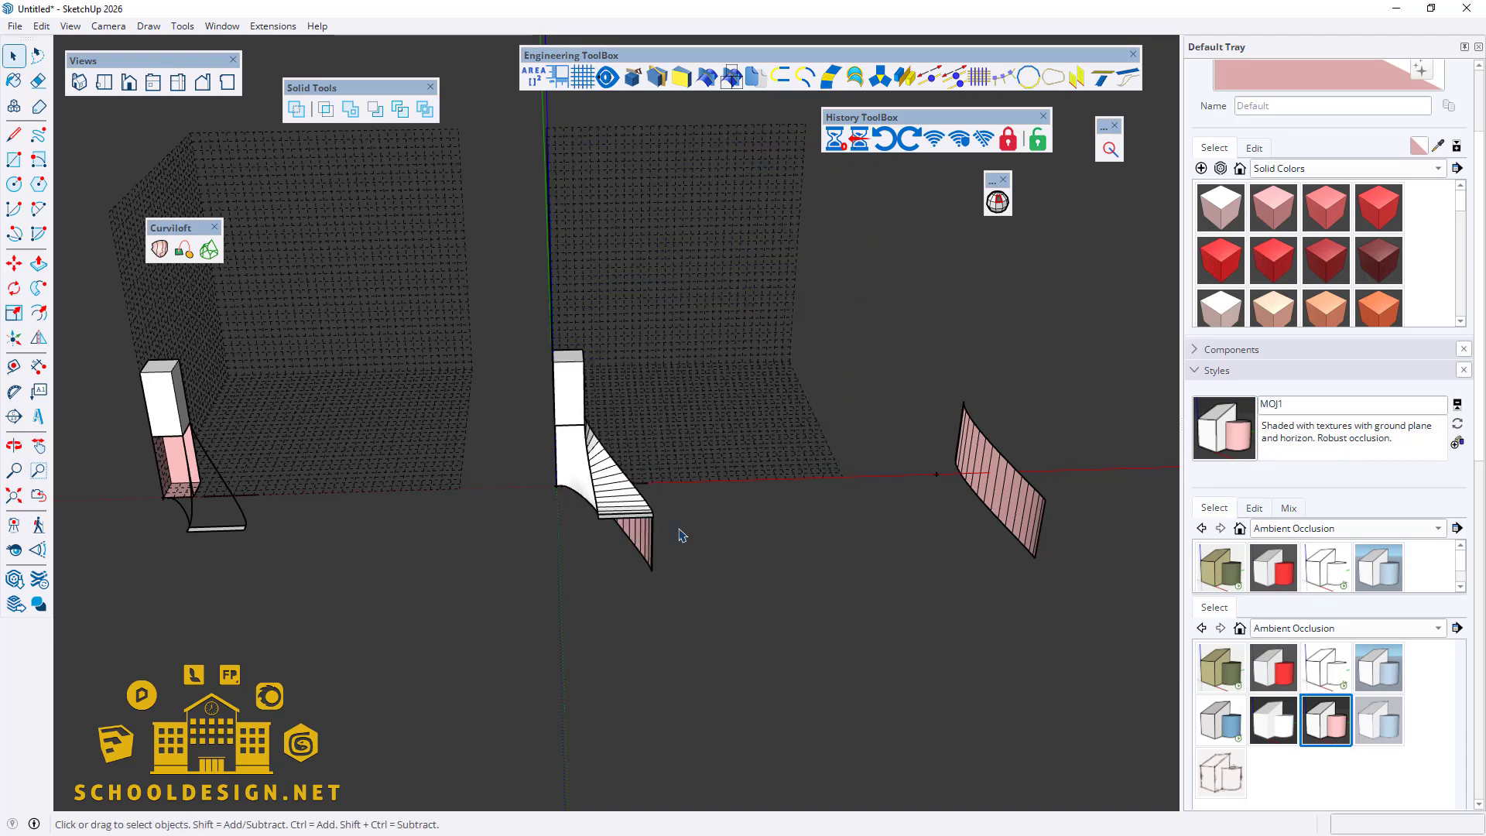
# Step: Delete the original extruded wall beneath the bridge and the stray edge left at the tower's base corner
pyautogui.moveTo(1104, 438); pyautogui.dragTo(645, 554, button='middle')
pyautogui.scroll(3, 641, 554)
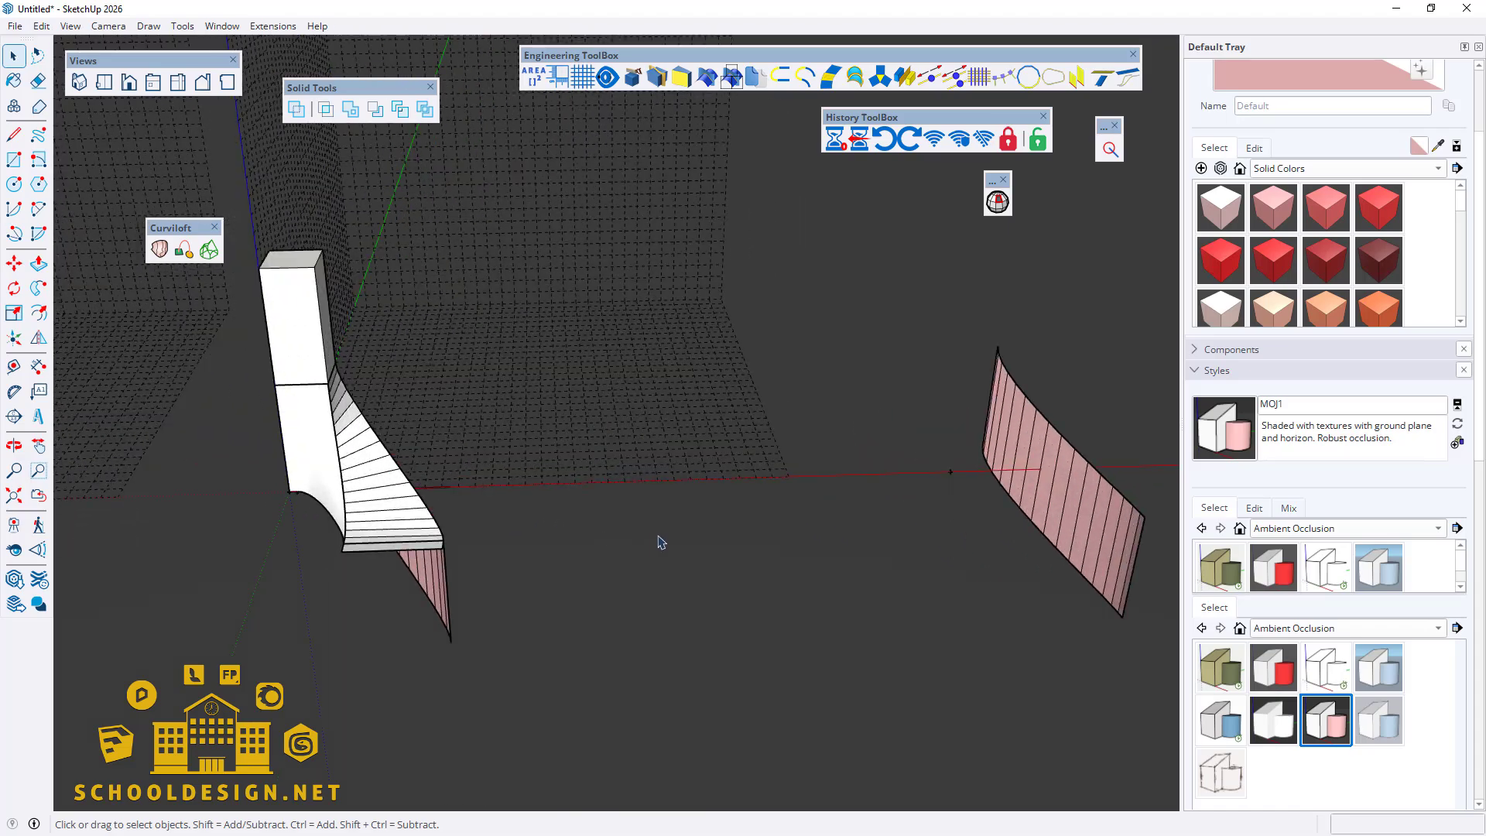
pyautogui.moveTo(581, 513); pyautogui.dragTo(453, 588, button='middle')
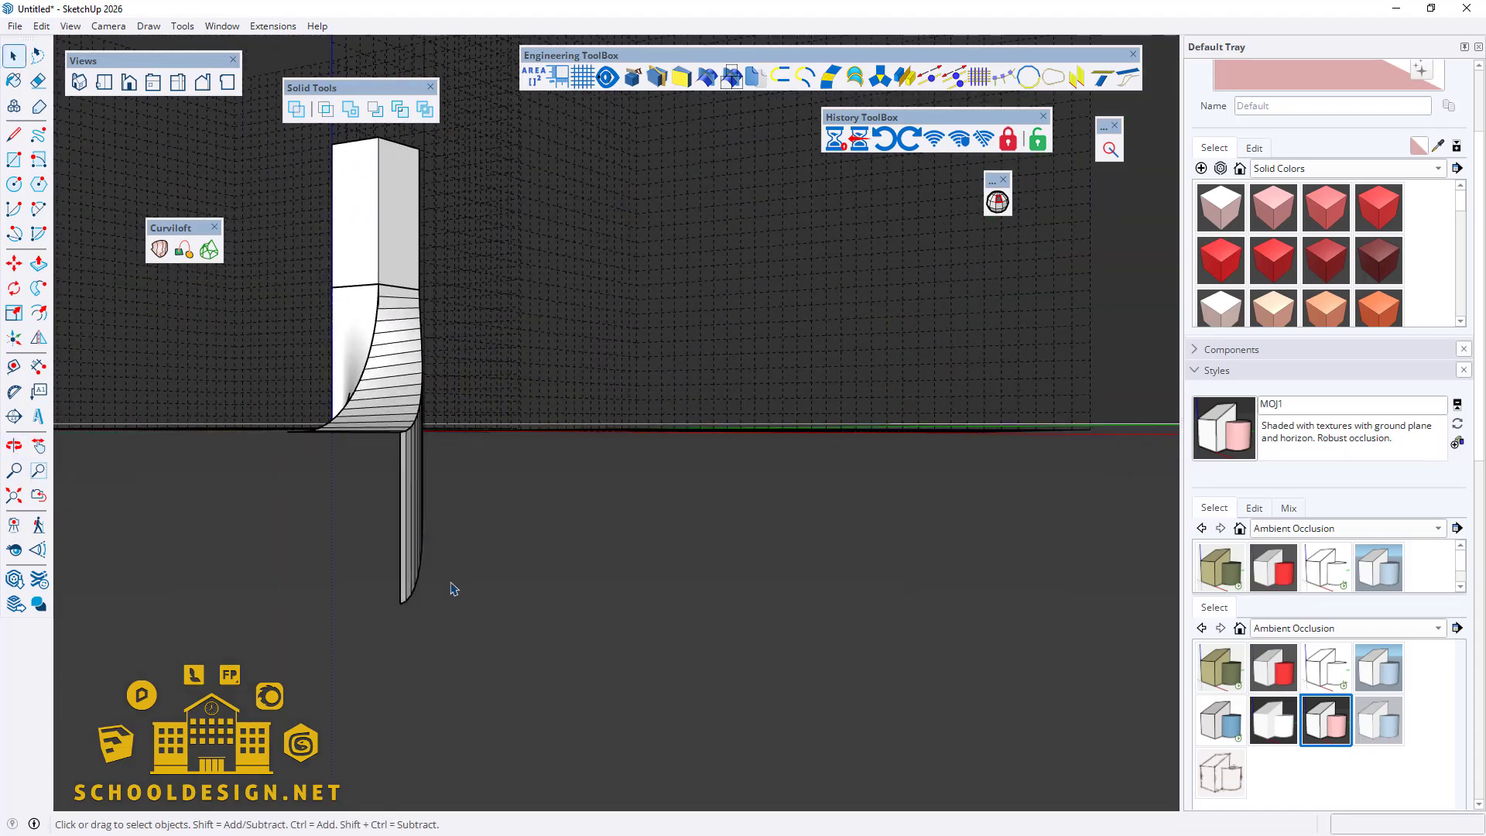
pyautogui.moveTo(408, 434); pyautogui.dragTo(607, 337, button='middle')
pyautogui.scroll(5, 570, 387)
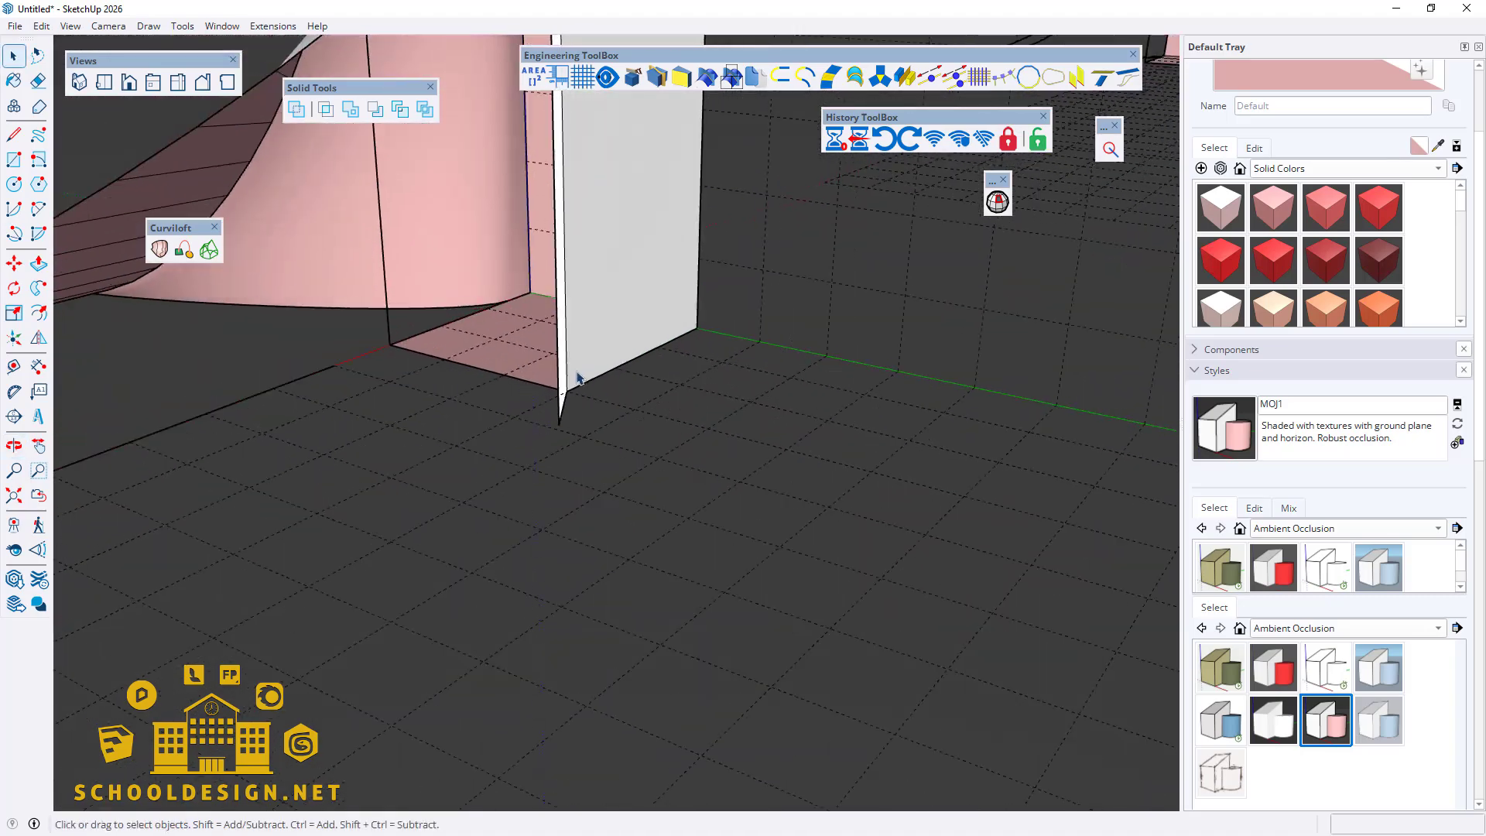
pyautogui.scroll(2, 559, 410)
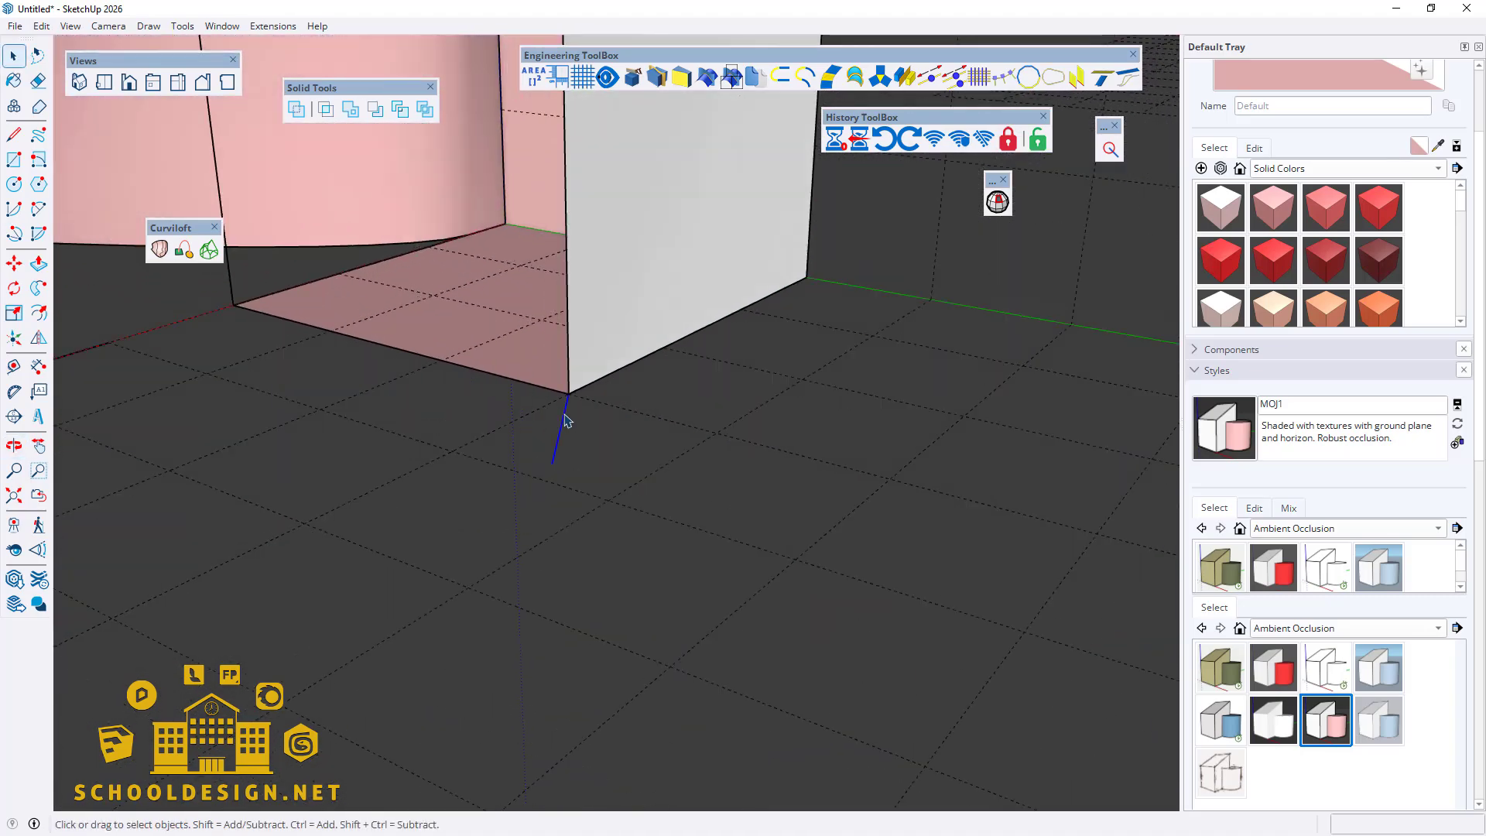
pyautogui.press('Delete')
pyautogui.scroll(4, 572, 399)
pyautogui.scroll(-8, 692, 437)
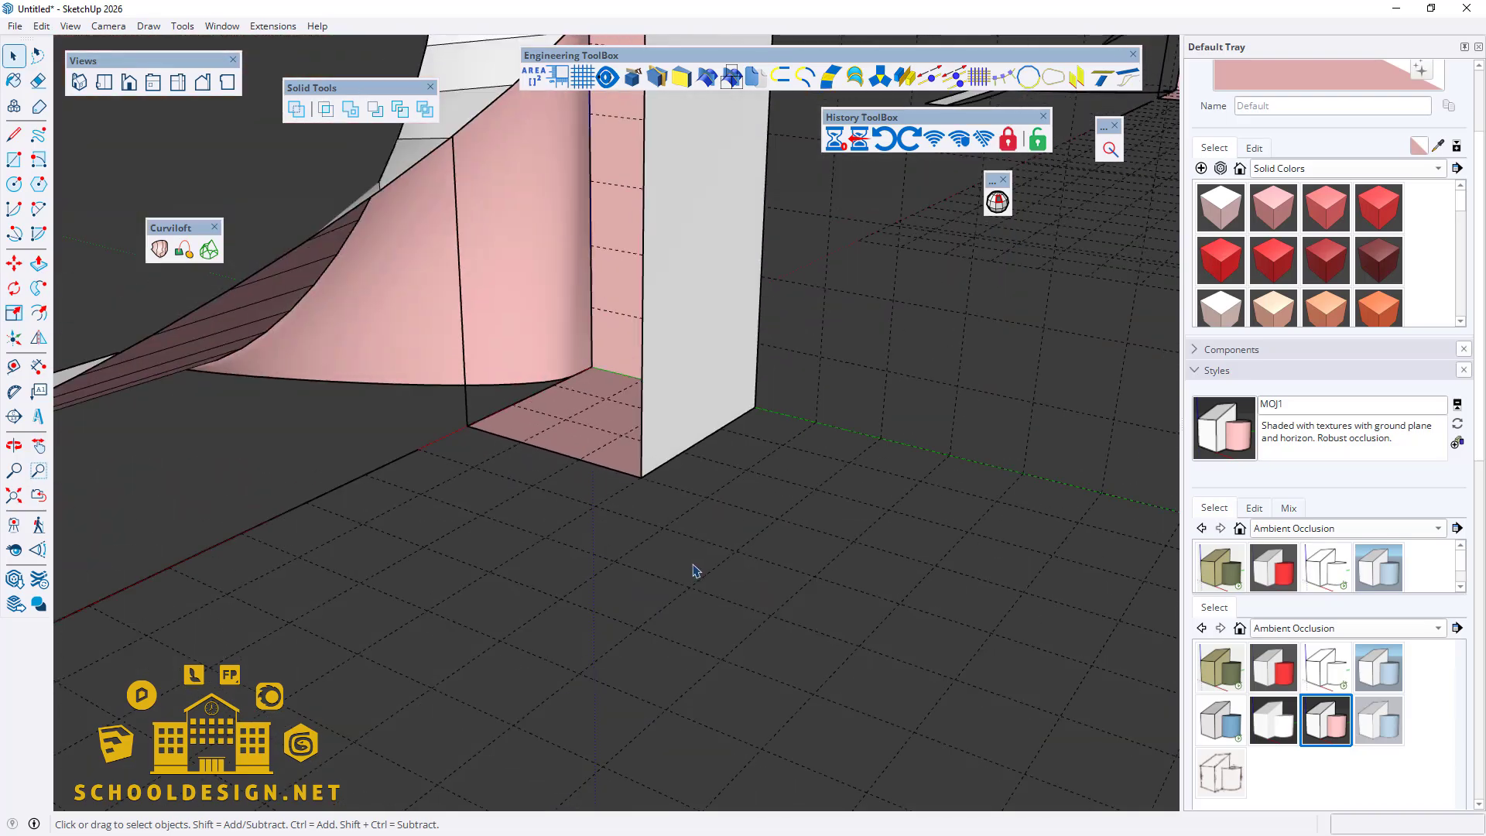
pyautogui.scroll(-5, 588, 547)
pyautogui.moveTo(294, 499); pyautogui.dragTo(557, 480, button='middle')
pyautogui.scroll(-4, 347, 410)
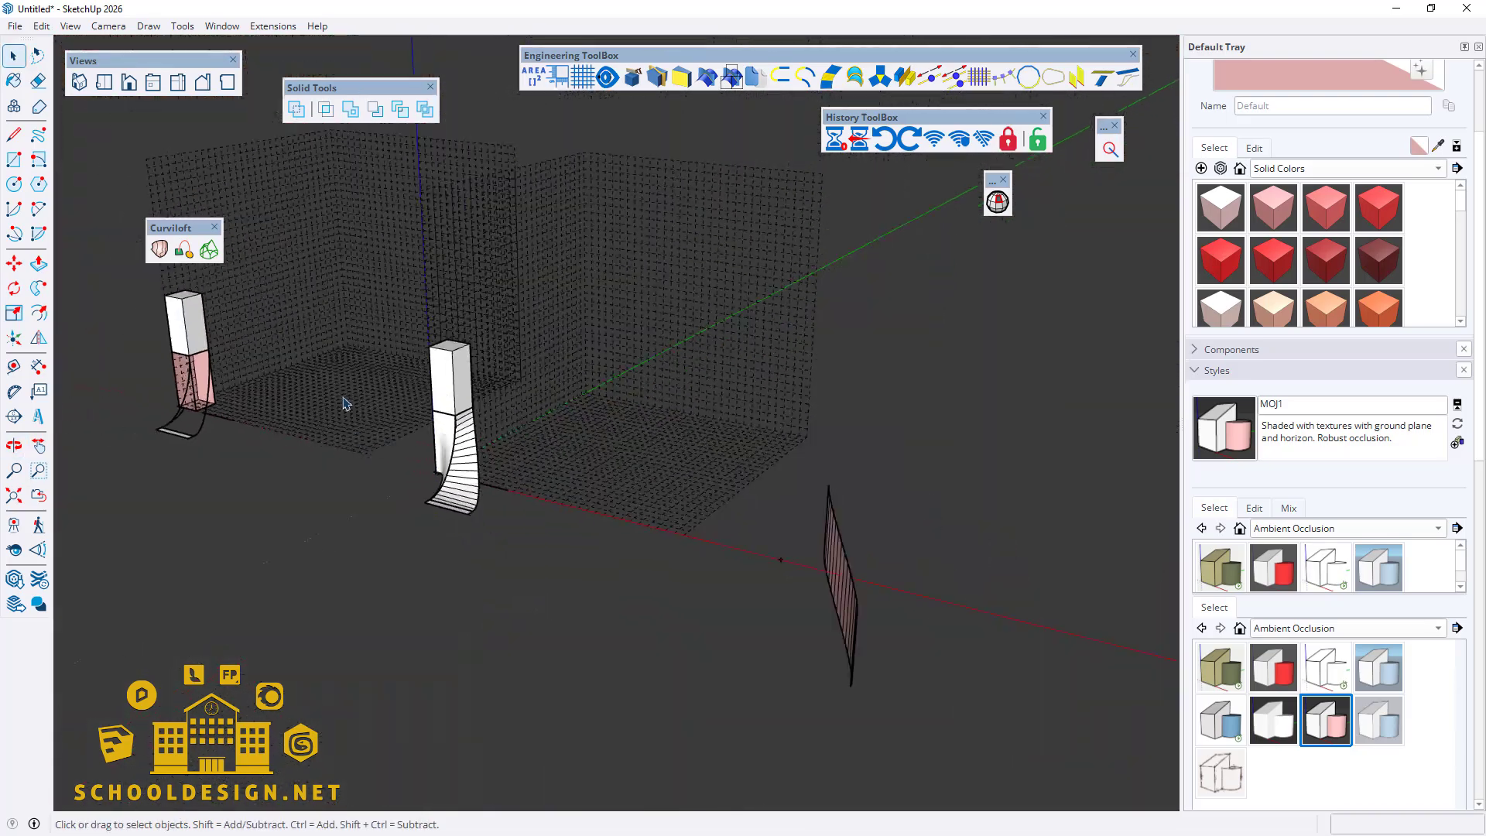
# Step: Group all the faces and edges of the archived curved wall
pyautogui.scroll(3, 789, 665)
pyautogui.moveTo(725, 607); pyautogui.dragTo(1083, 584, button='middle')
pyautogui.scroll(4, 928, 481)
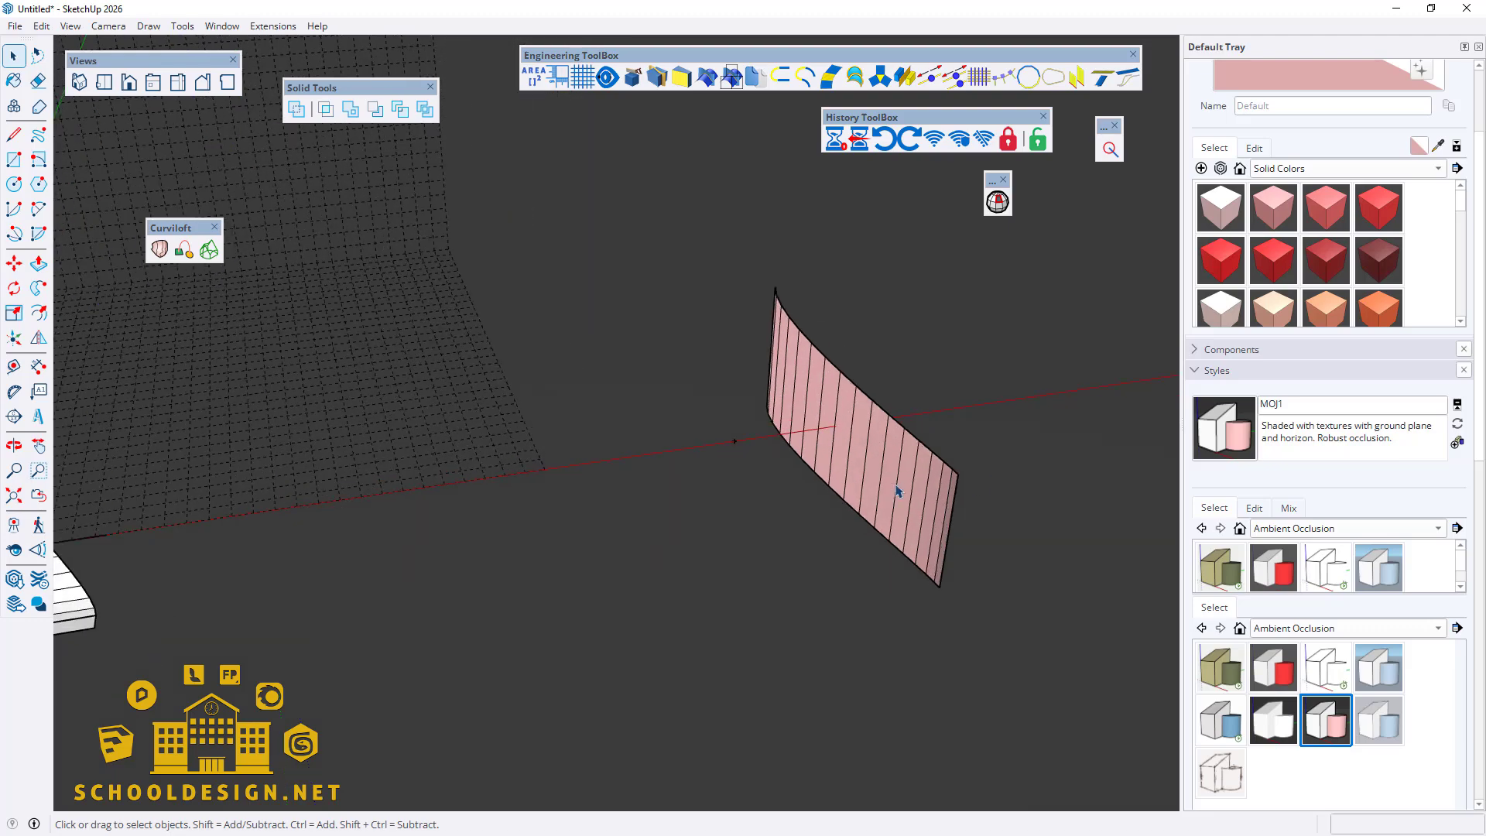
pyautogui.click(897, 492)
pyautogui.moveTo(874, 478); pyautogui.dragTo(777, 495, button='middle')
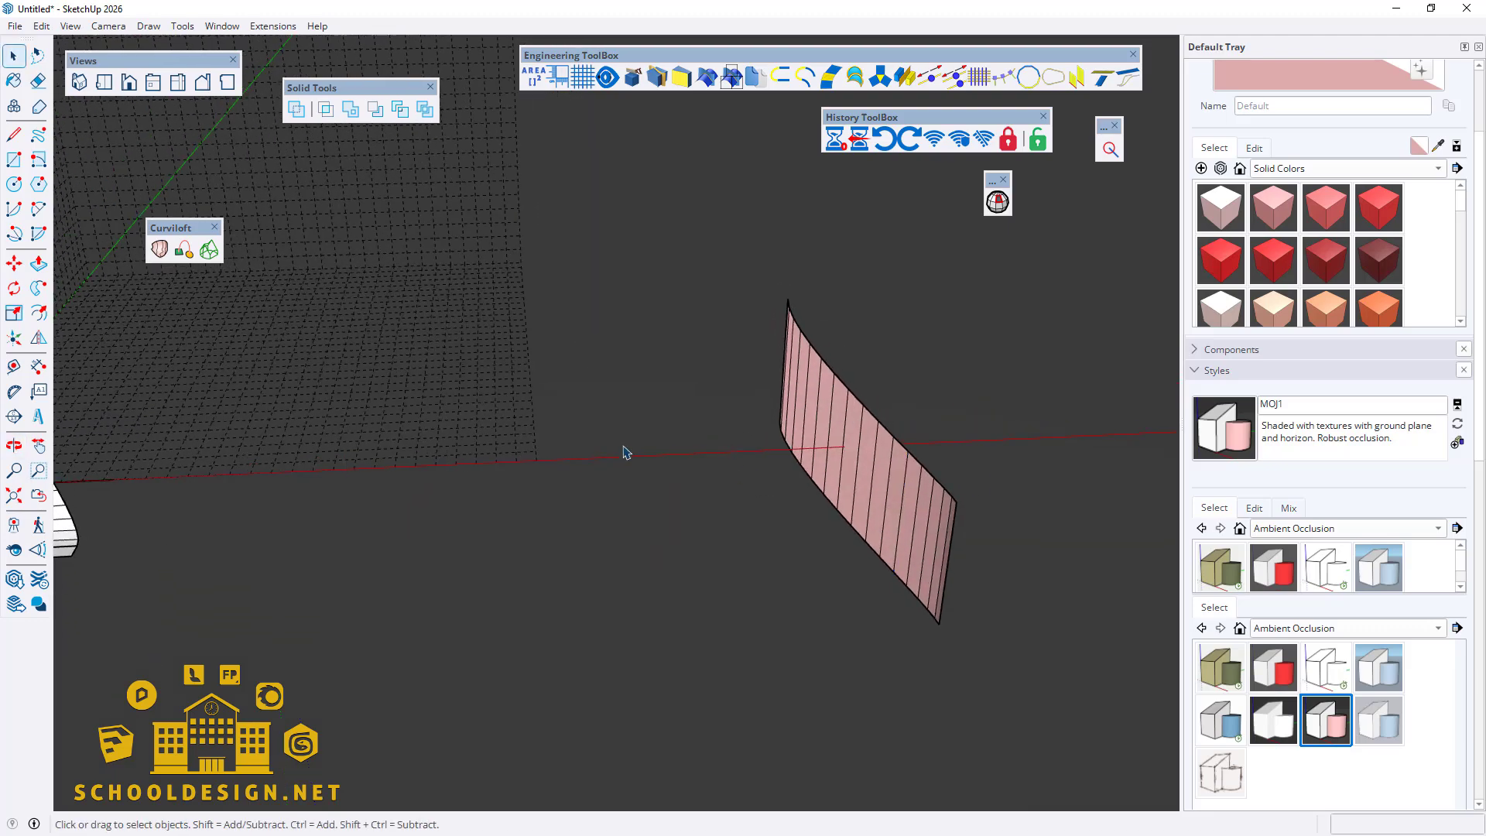
pyautogui.scroll(-2, 624, 446)
pyautogui.moveTo(938, 599); pyautogui.dragTo(724, 209)
pyautogui.click(938, 611)
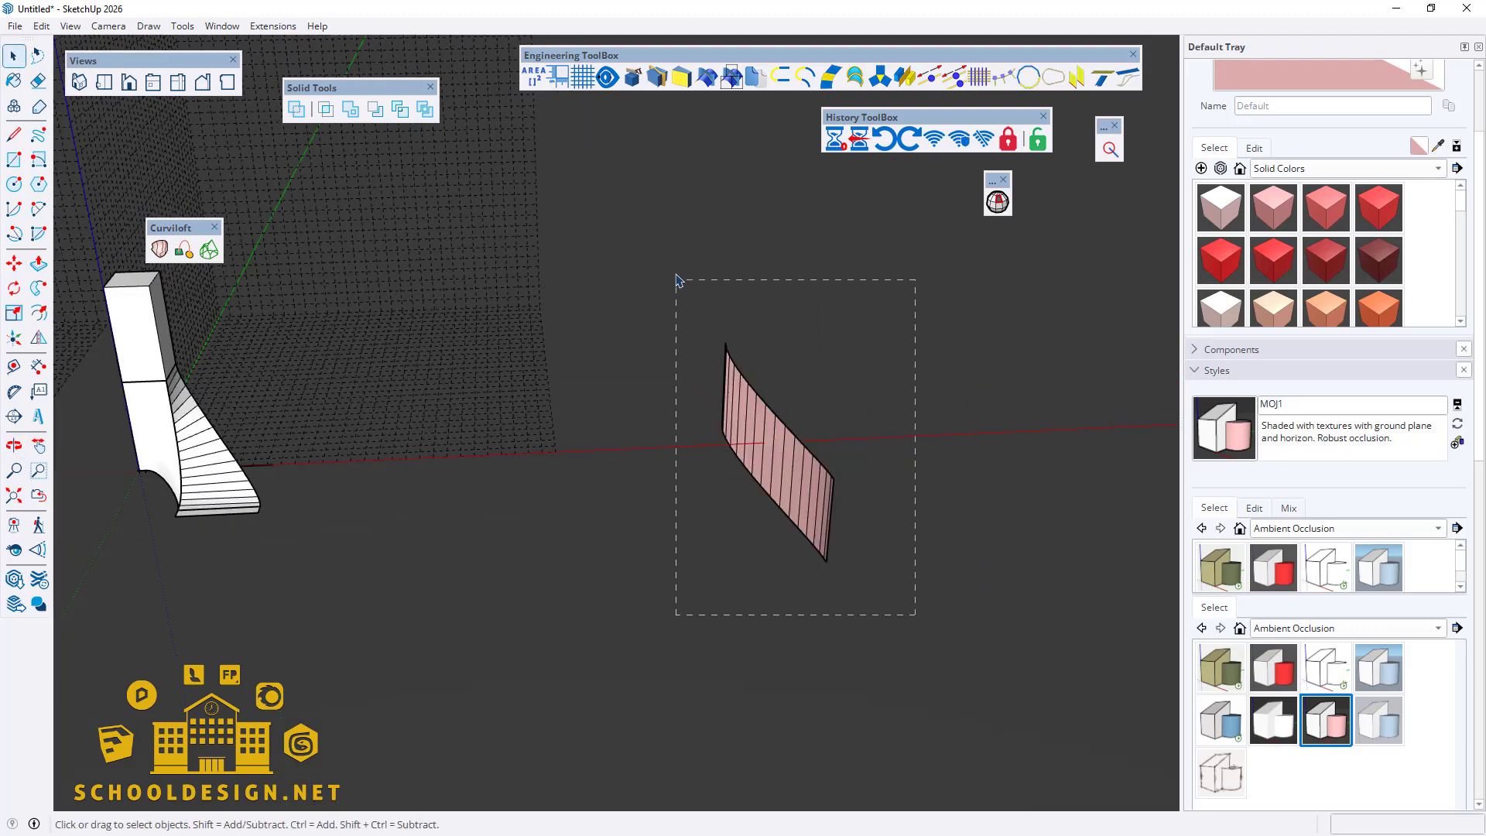
pyautogui.moveTo(677, 281); pyautogui.dragTo(676, 281)
pyautogui.rightClick(740, 408)
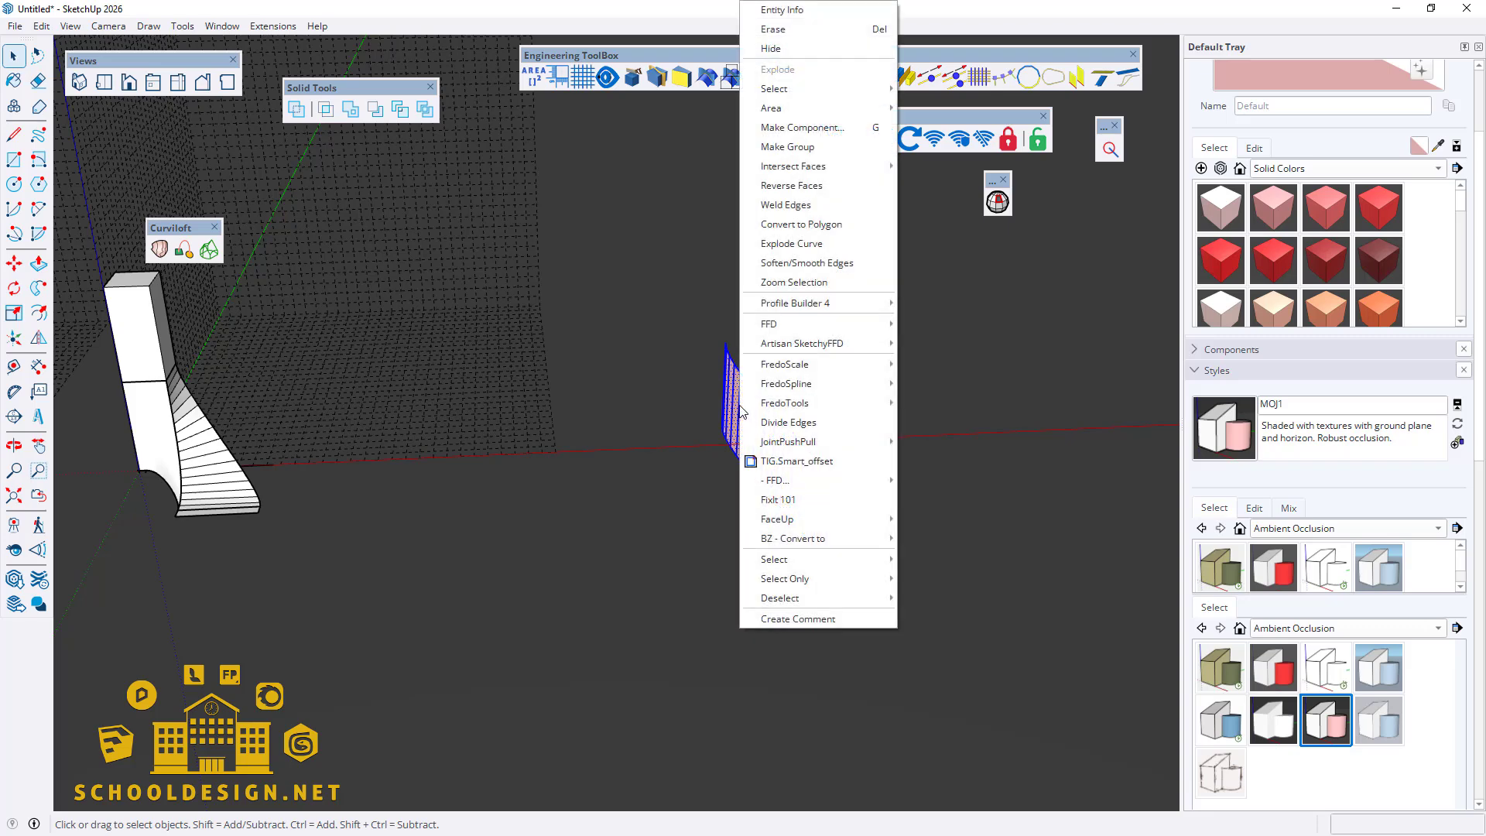
pyautogui.click(794, 128)
pyautogui.click(749, 615)
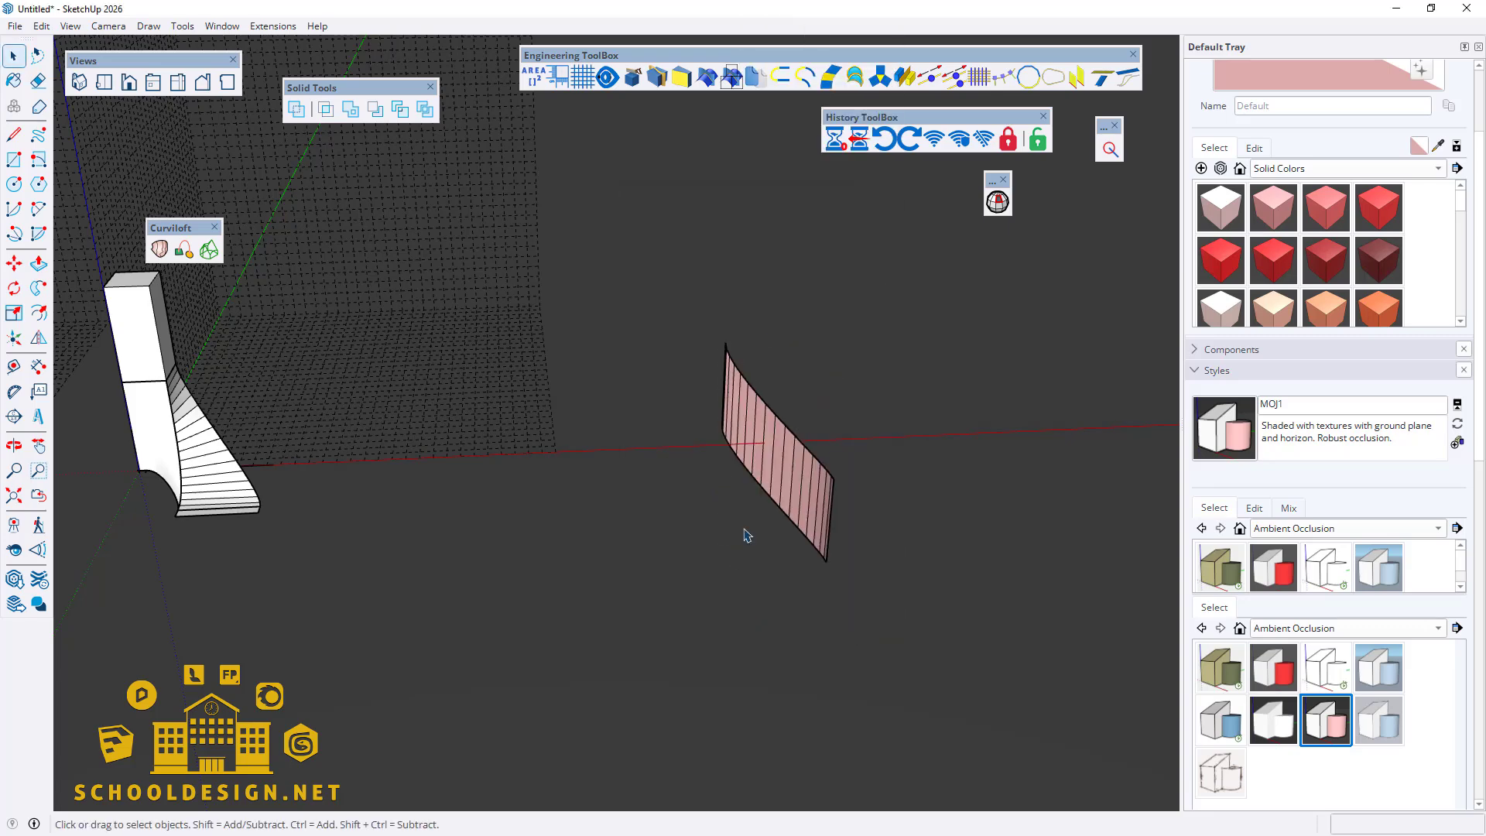
pyautogui.click(689, 601)
# Step: Draw a horizontal rectangle about 198 m by 374 m at ground level, passing through the grouped curved wall
pyautogui.click(14, 159)
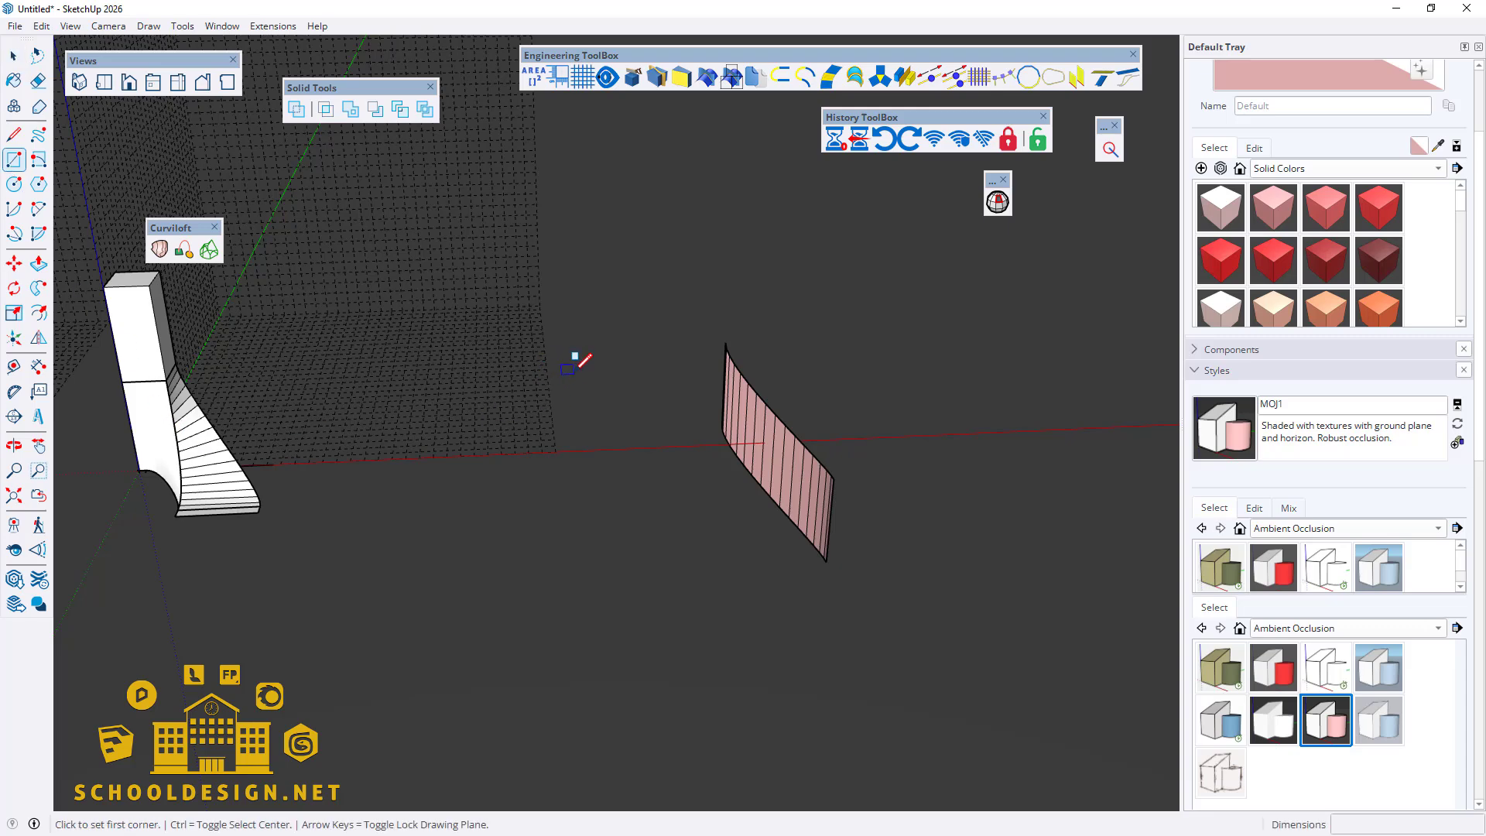
pyautogui.click(578, 363)
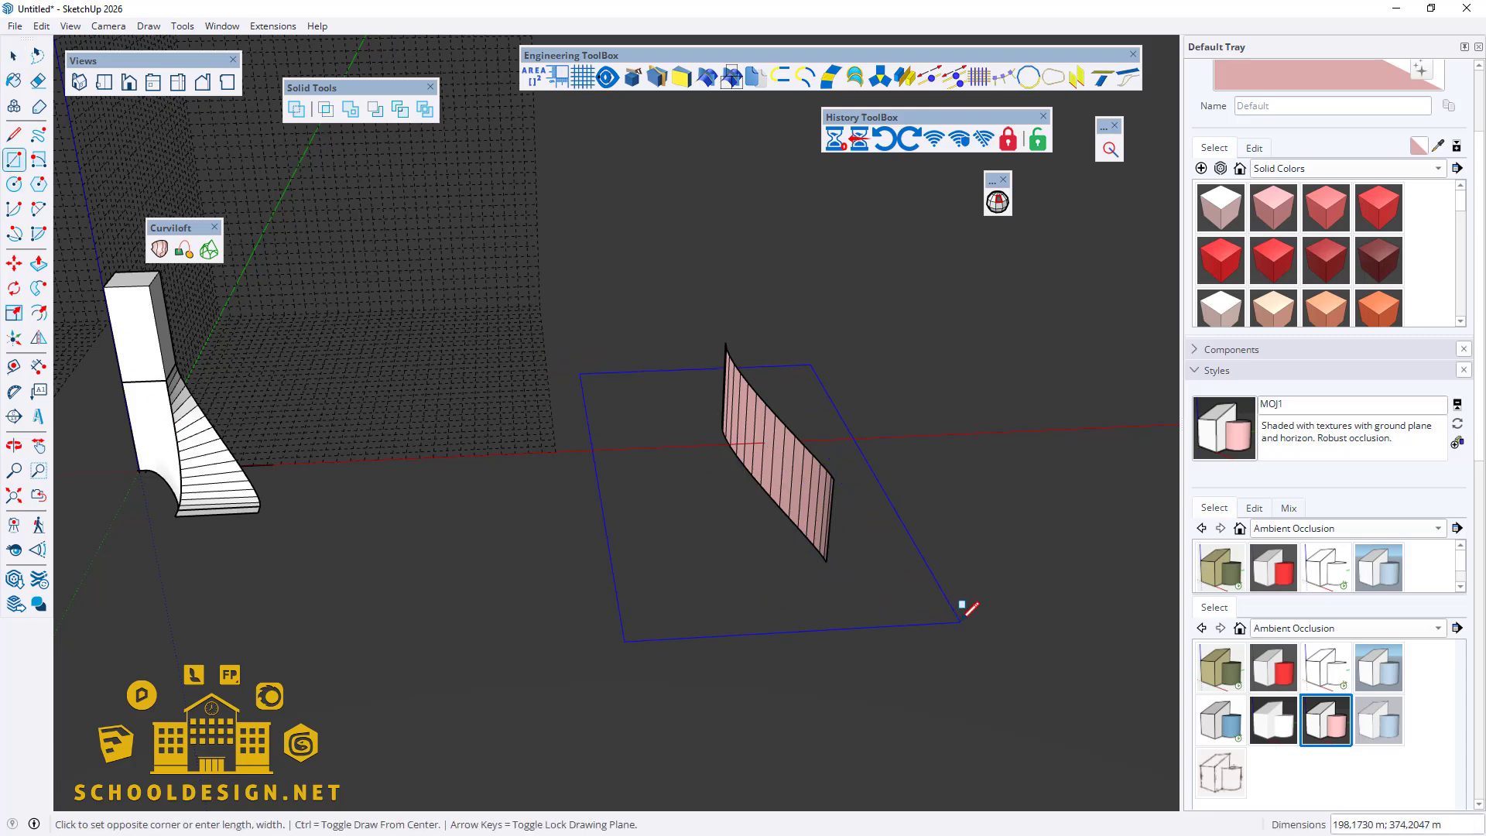
pyautogui.click(960, 621)
pyautogui.click(13, 56)
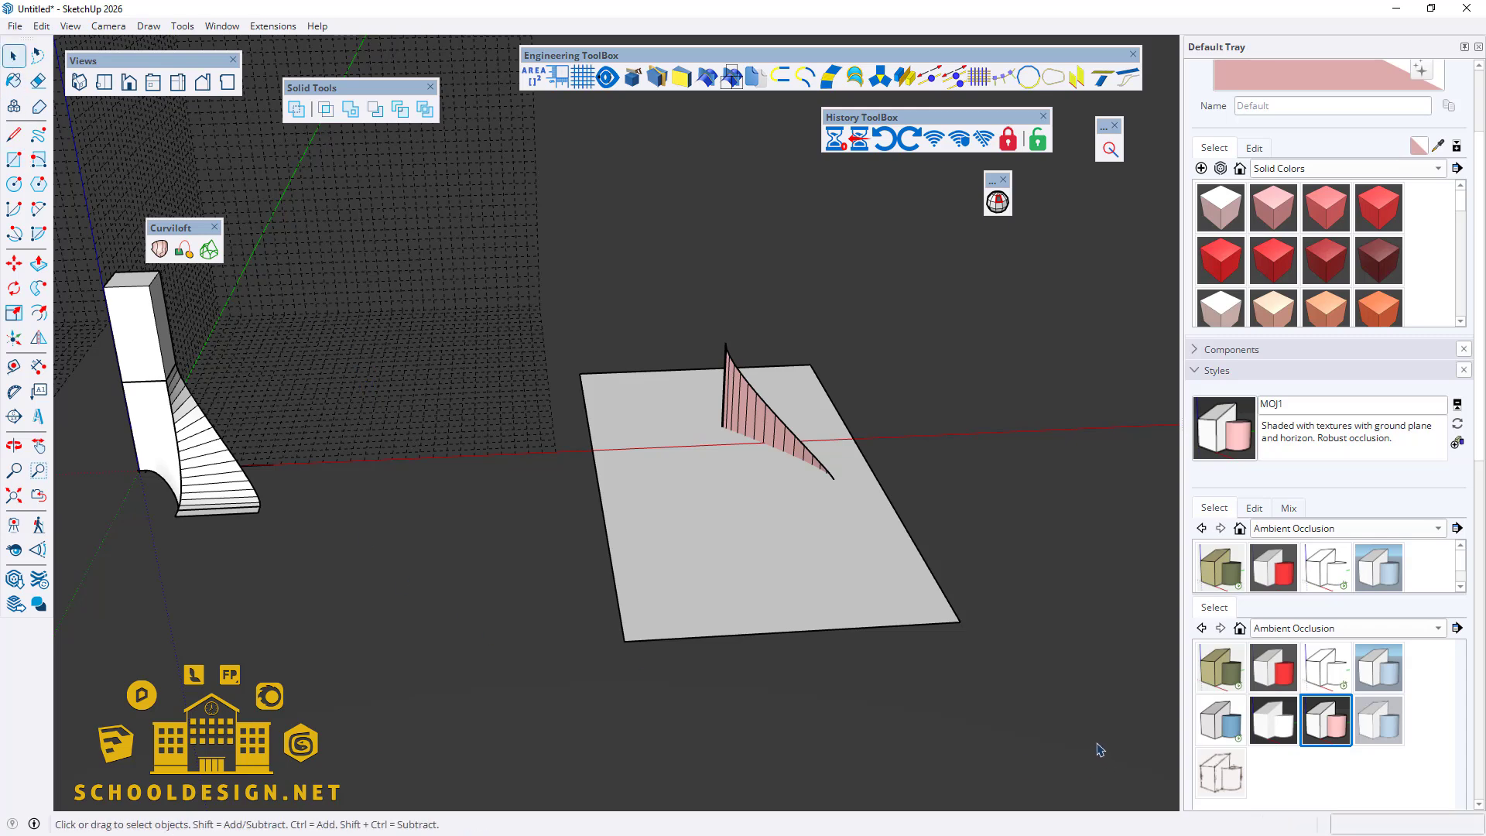
# Step: Create intersection lines on the wall group where the rectangle cuts it, and delete the rectangle
pyautogui.moveTo(554, 299); pyautogui.dragTo(573, 299)
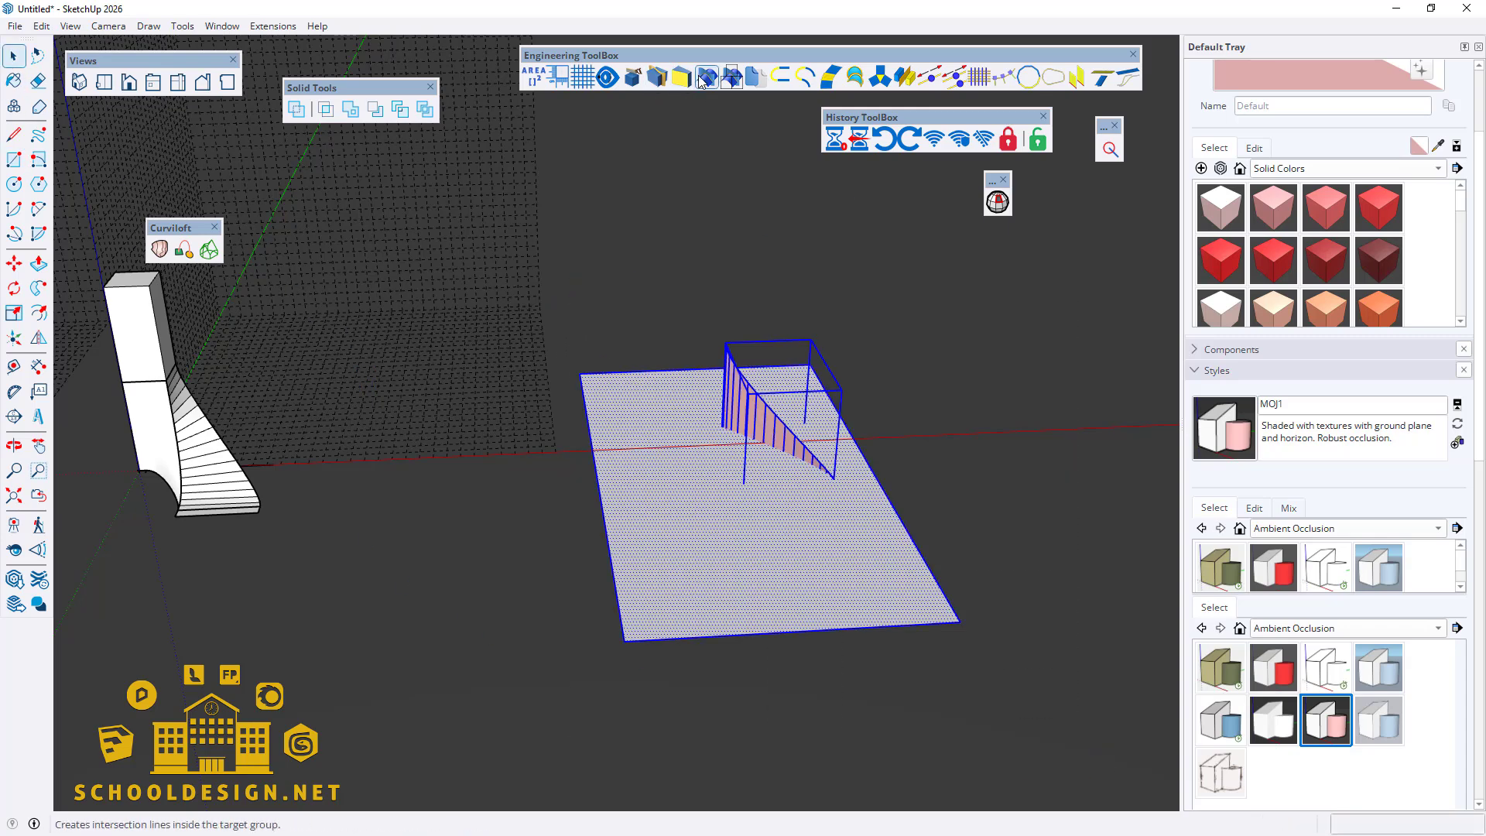
pyautogui.click(630, 222)
pyautogui.click(801, 575)
pyautogui.press('Delete')
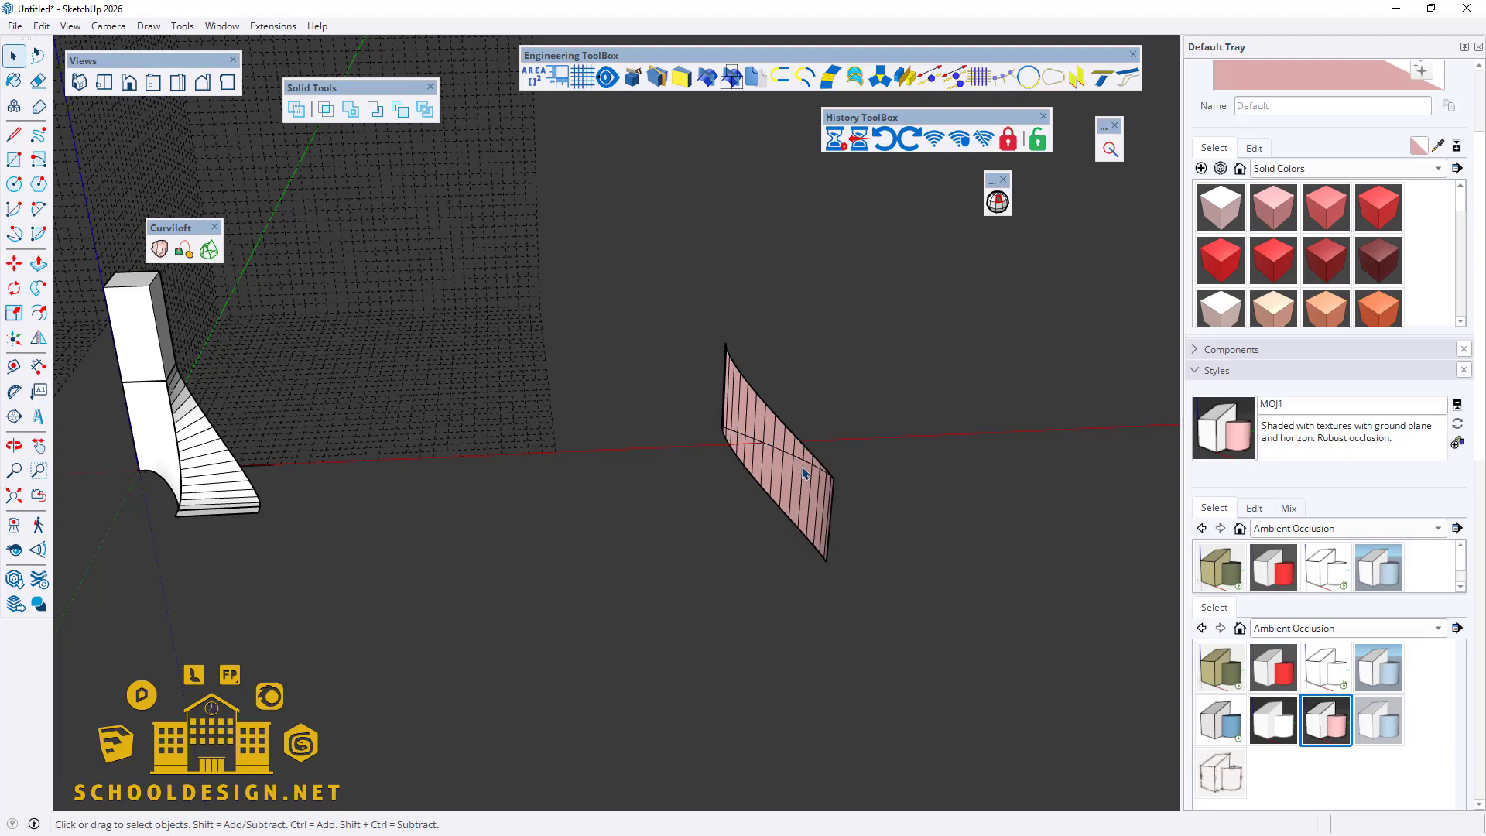
# Step: Explode the curved wall group into loose faces and edges
pyautogui.moveTo(803, 468); pyautogui.dragTo(960, 387, button='middle')
pyautogui.doubleClick(848, 461)
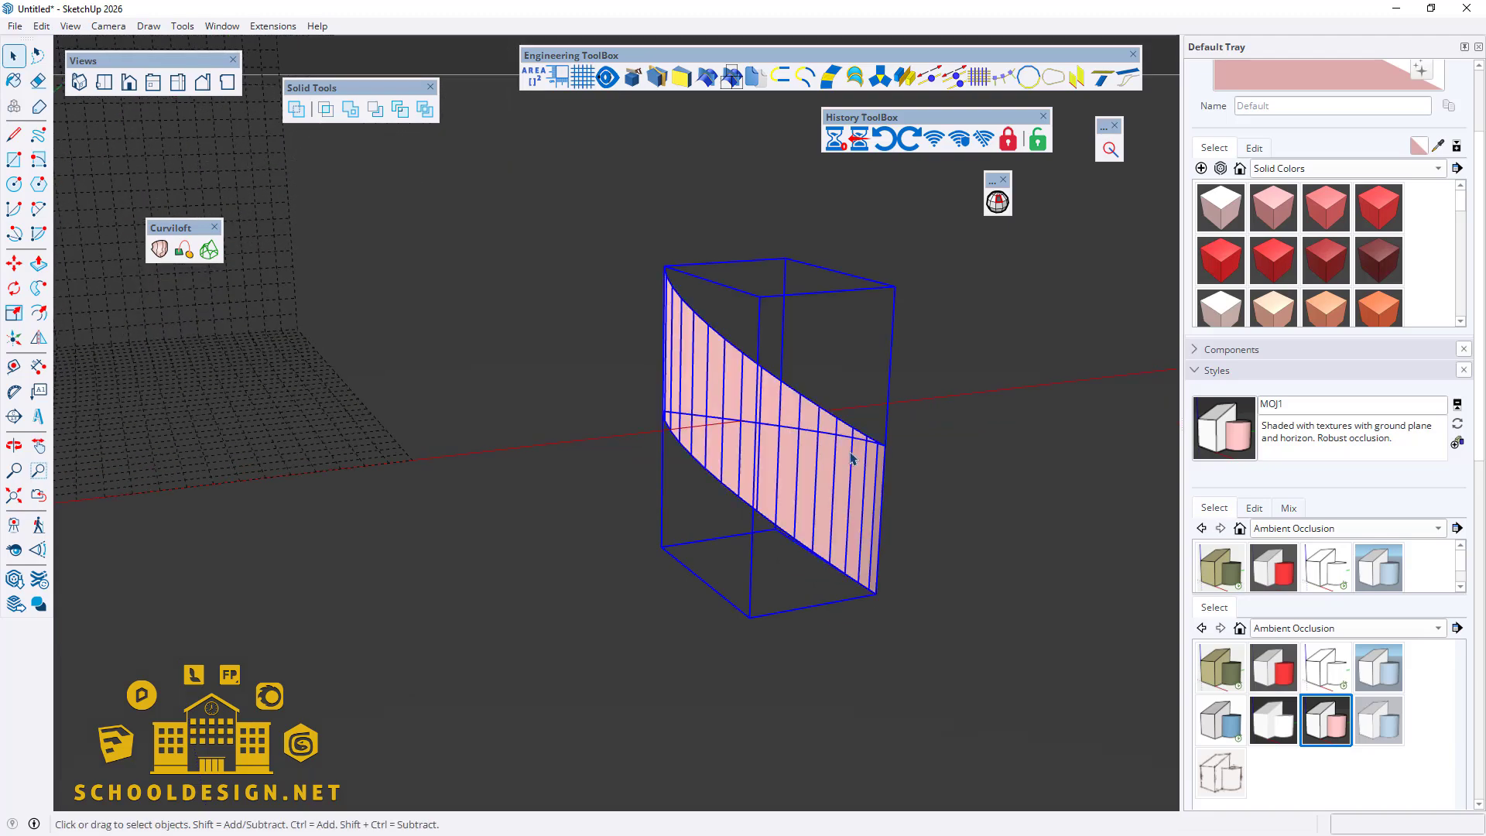
pyautogui.click(920, 669)
pyautogui.rightClick(796, 448)
pyautogui.click(816, 132)
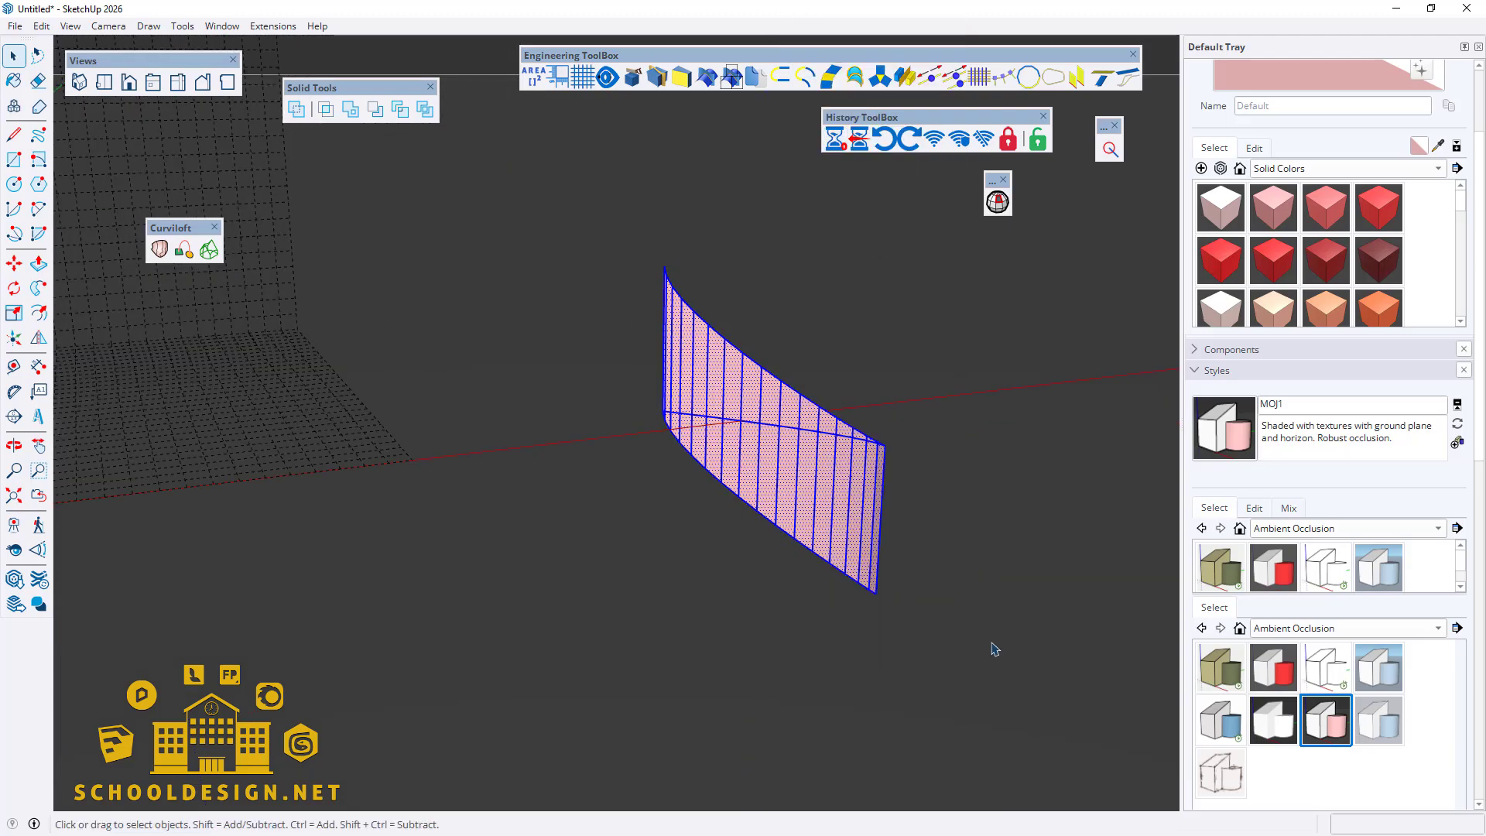
# Step: Delete all faces and leftover edges of the curved wall below the ground intersection line
pyautogui.moveTo(918, 646); pyautogui.dragTo(642, 458)
pyautogui.press('Delete')
pyautogui.moveTo(643, 458); pyautogui.dragTo(885, 462, button='middle')
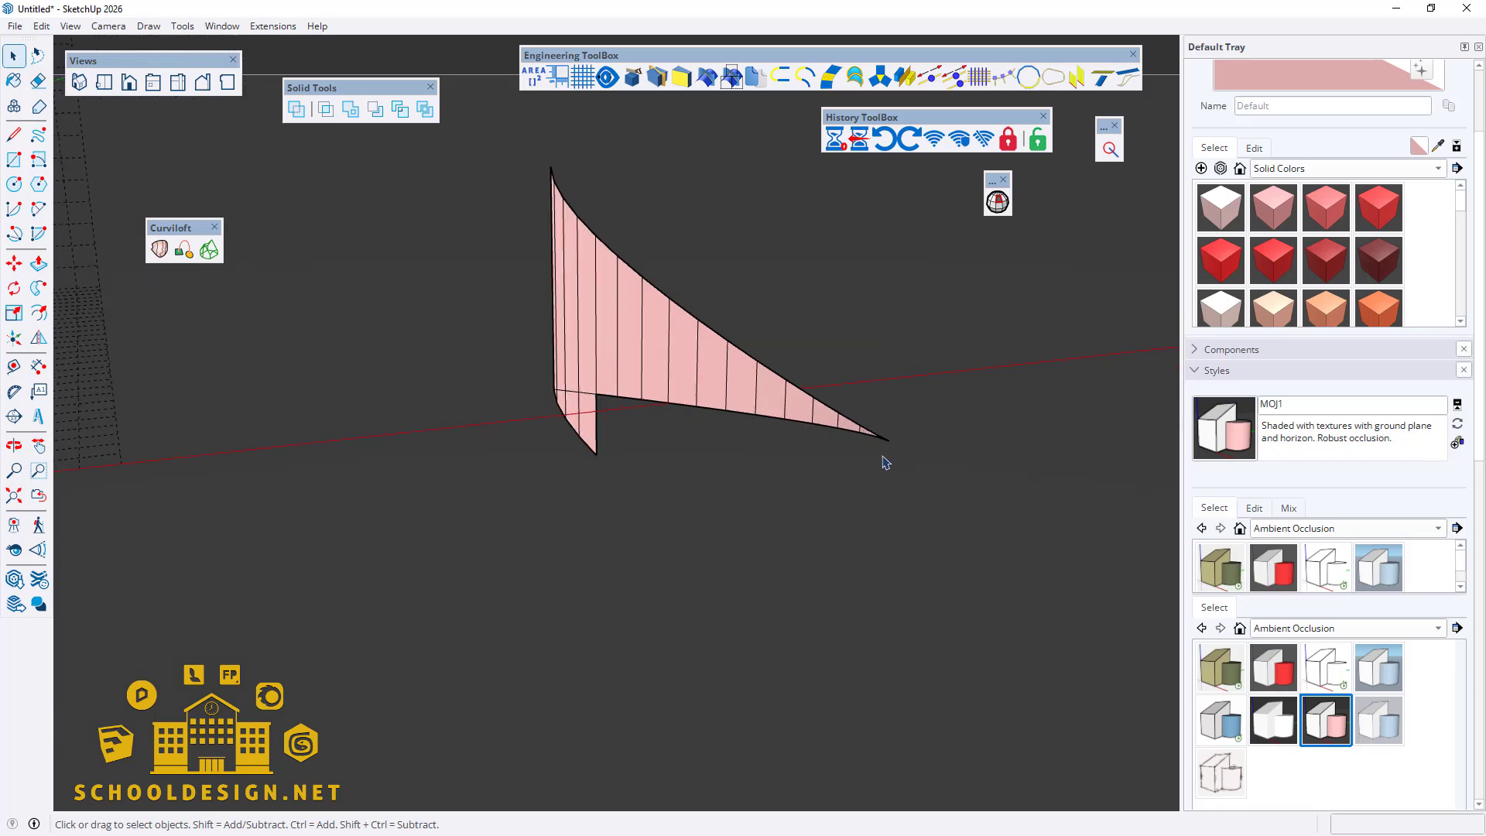
pyautogui.scroll(4, 893, 451)
pyautogui.scroll(-2, 939, 447)
pyautogui.scroll(6, 404, 379)
pyautogui.moveTo(742, 638); pyautogui.dragTo(706, 622)
pyautogui.moveTo(463, 439); pyautogui.dragTo(533, 439)
pyautogui.press('Delete')
pyautogui.press('Delete')
pyautogui.scroll(-8, 647, 481)
# Step: Stage one copy of the trimmed wall back to the tower, 400 meters in the negative direction along the X (Red) axis
pyautogui.moveTo(702, 480); pyautogui.dragTo(671, 504, button='middle')
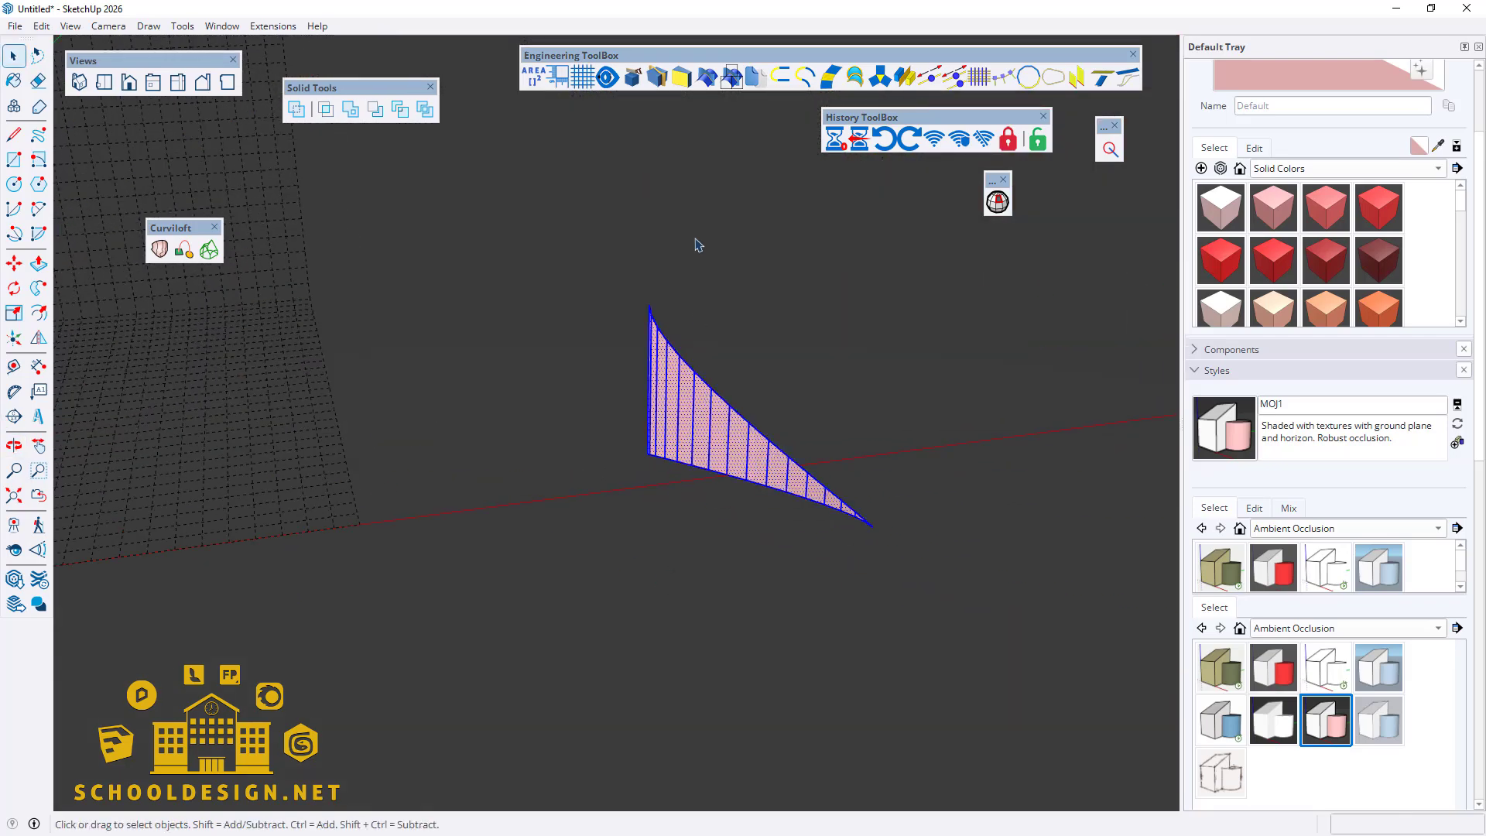
pyautogui.click(857, 137)
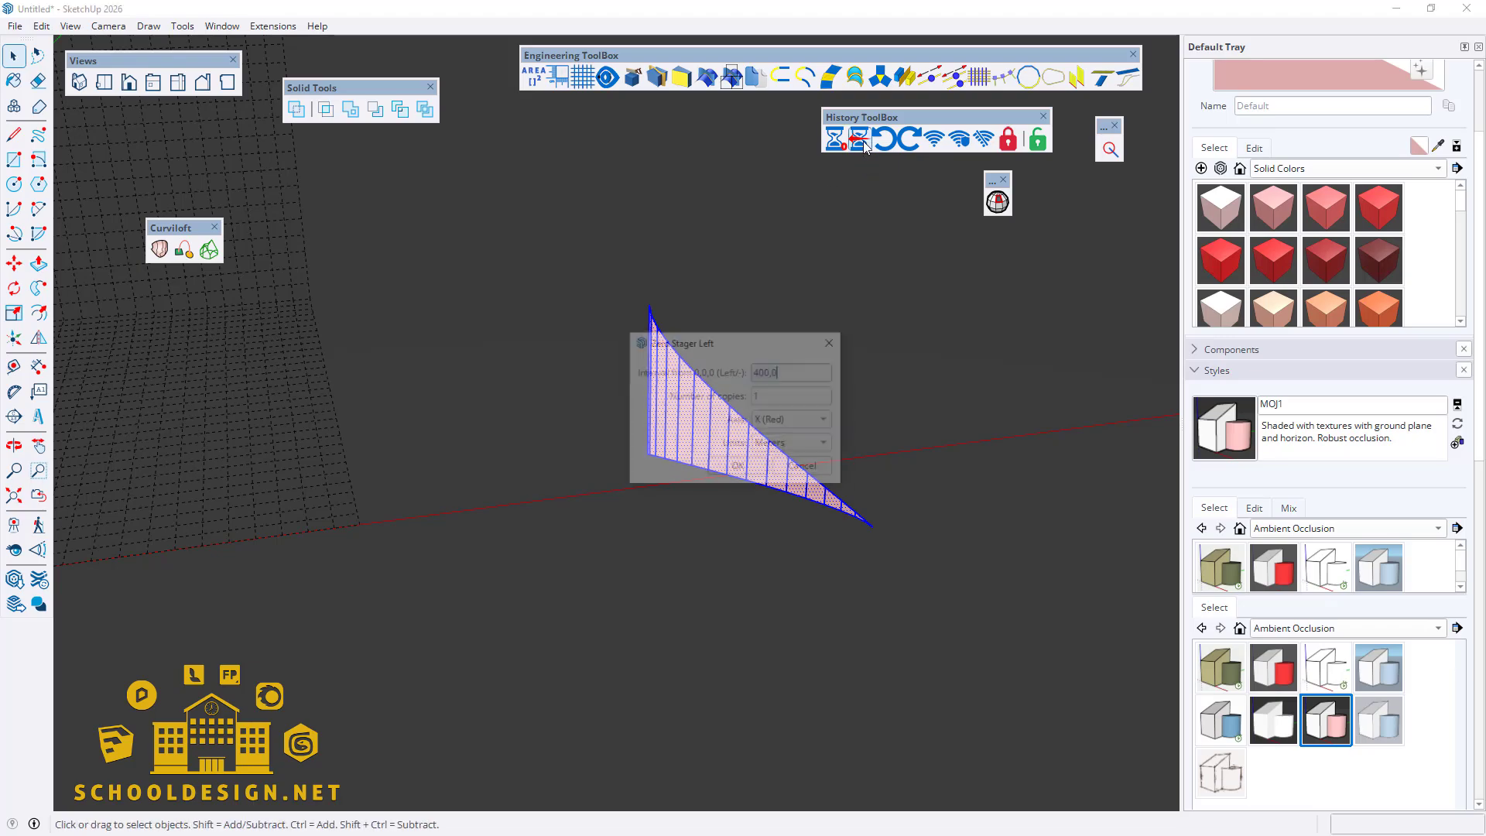
pyautogui.click(737, 465)
pyautogui.moveTo(750, 515); pyautogui.dragTo(103, 451, button='middle')
pyautogui.scroll(6, 311, 526)
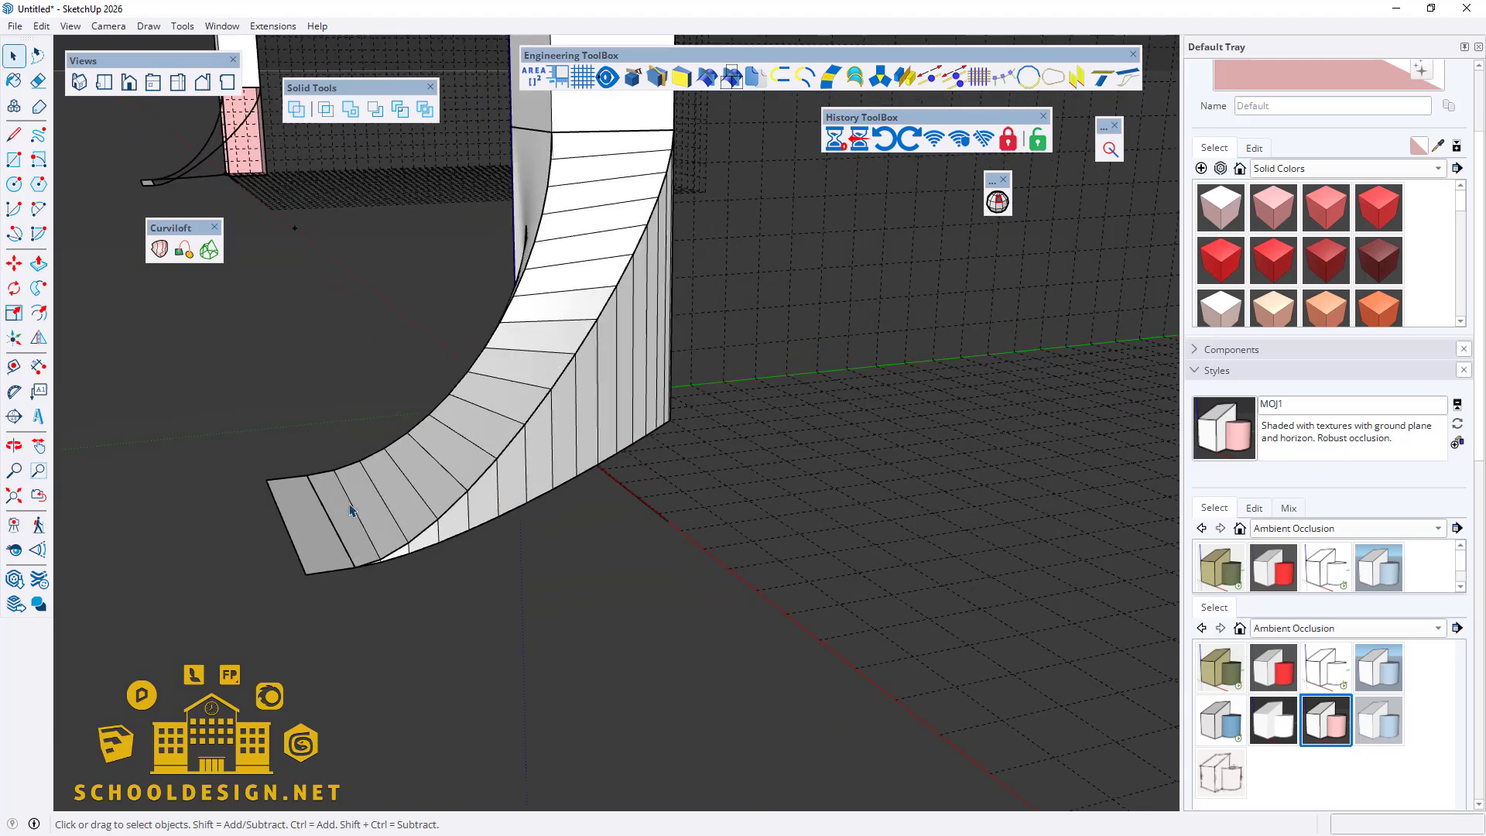
# Step: Inspect the trimmed wall and the inner curved surface beneath the bridge from both sides and from below
pyautogui.click(696, 395)
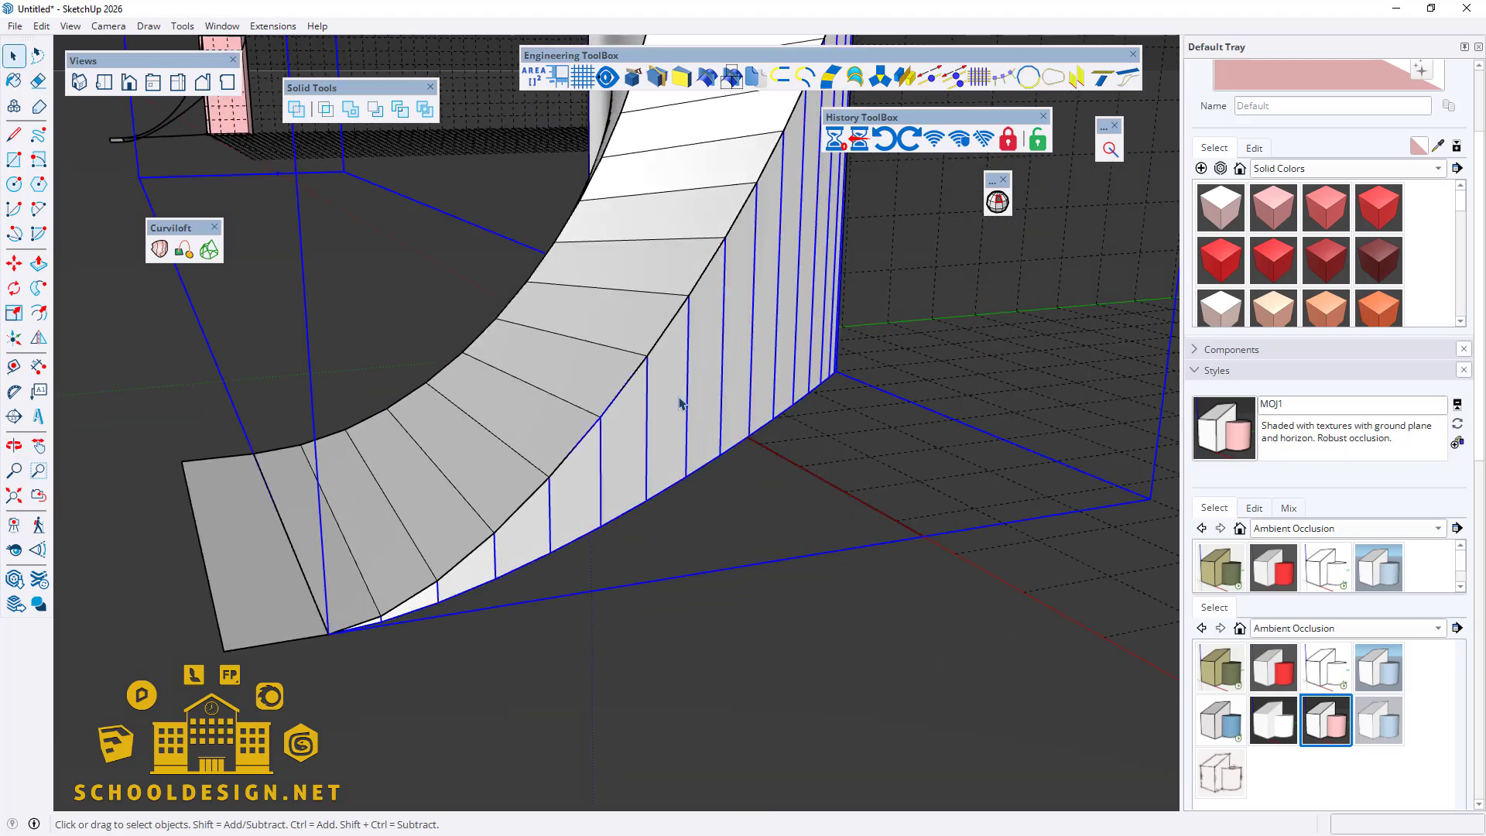
pyautogui.click(608, 357)
pyautogui.moveTo(658, 422); pyautogui.dragTo(982, 425, button='middle')
pyautogui.click(672, 478)
pyautogui.scroll(-7, 702, 582)
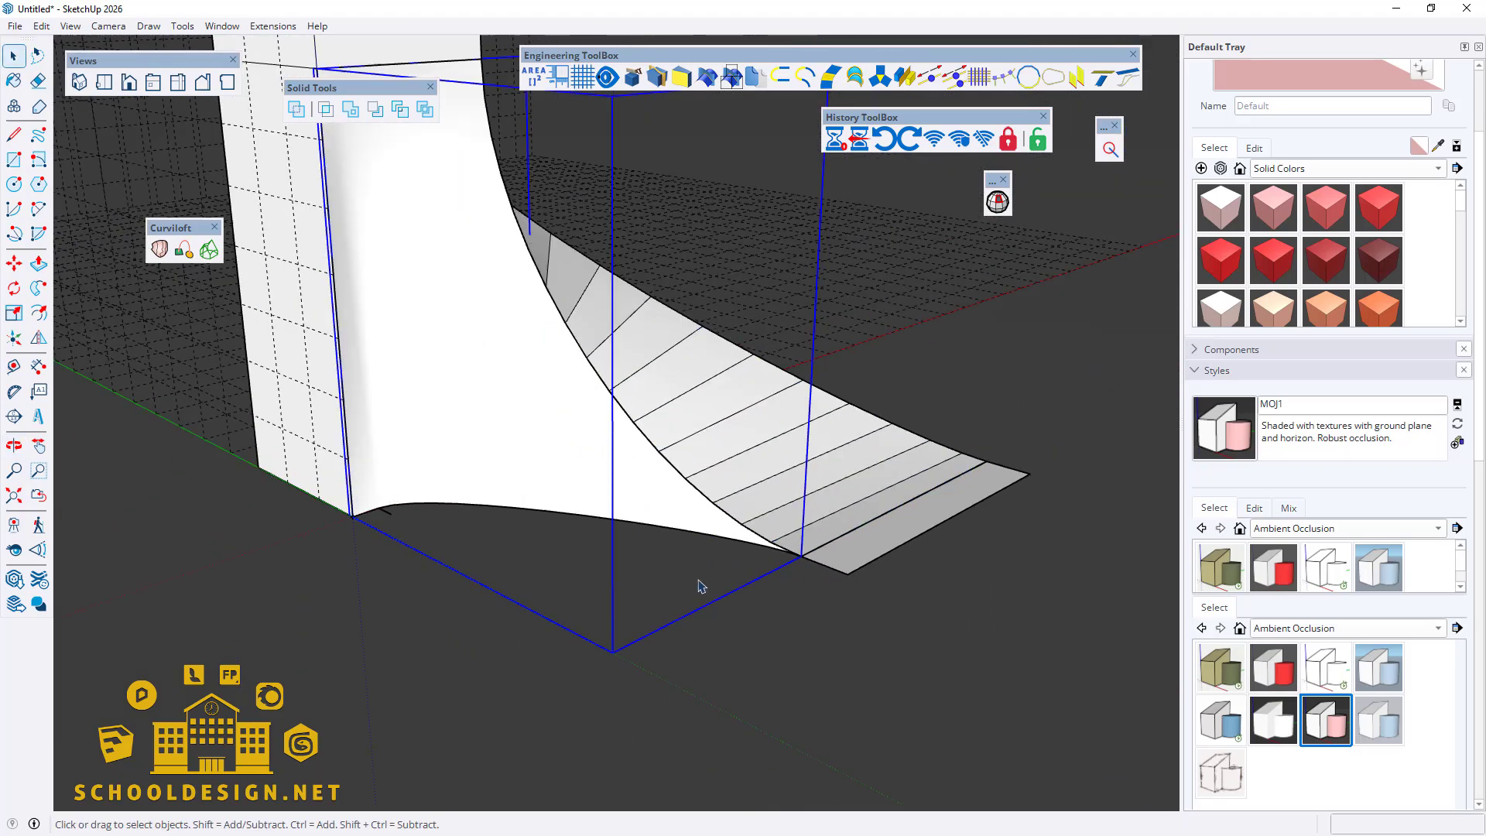
pyautogui.moveTo(735, 546); pyautogui.dragTo(557, 297, button='middle')
pyautogui.scroll(5, 503, 378)
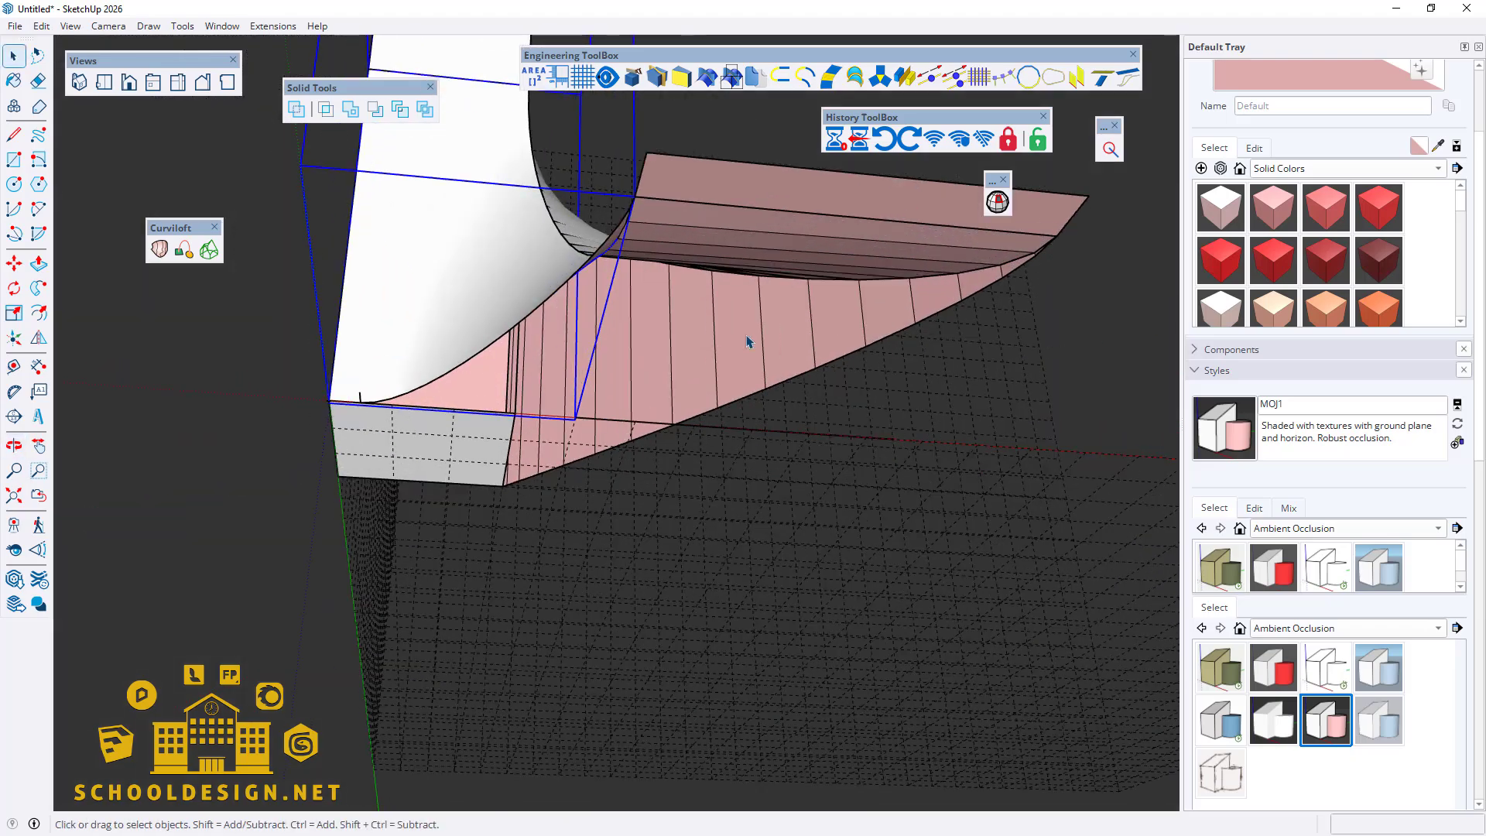
pyautogui.scroll(3, 560, 385)
# Step: Delete the flat face closing the tower's base, together with its edge on the opening side
pyautogui.click(449, 428)
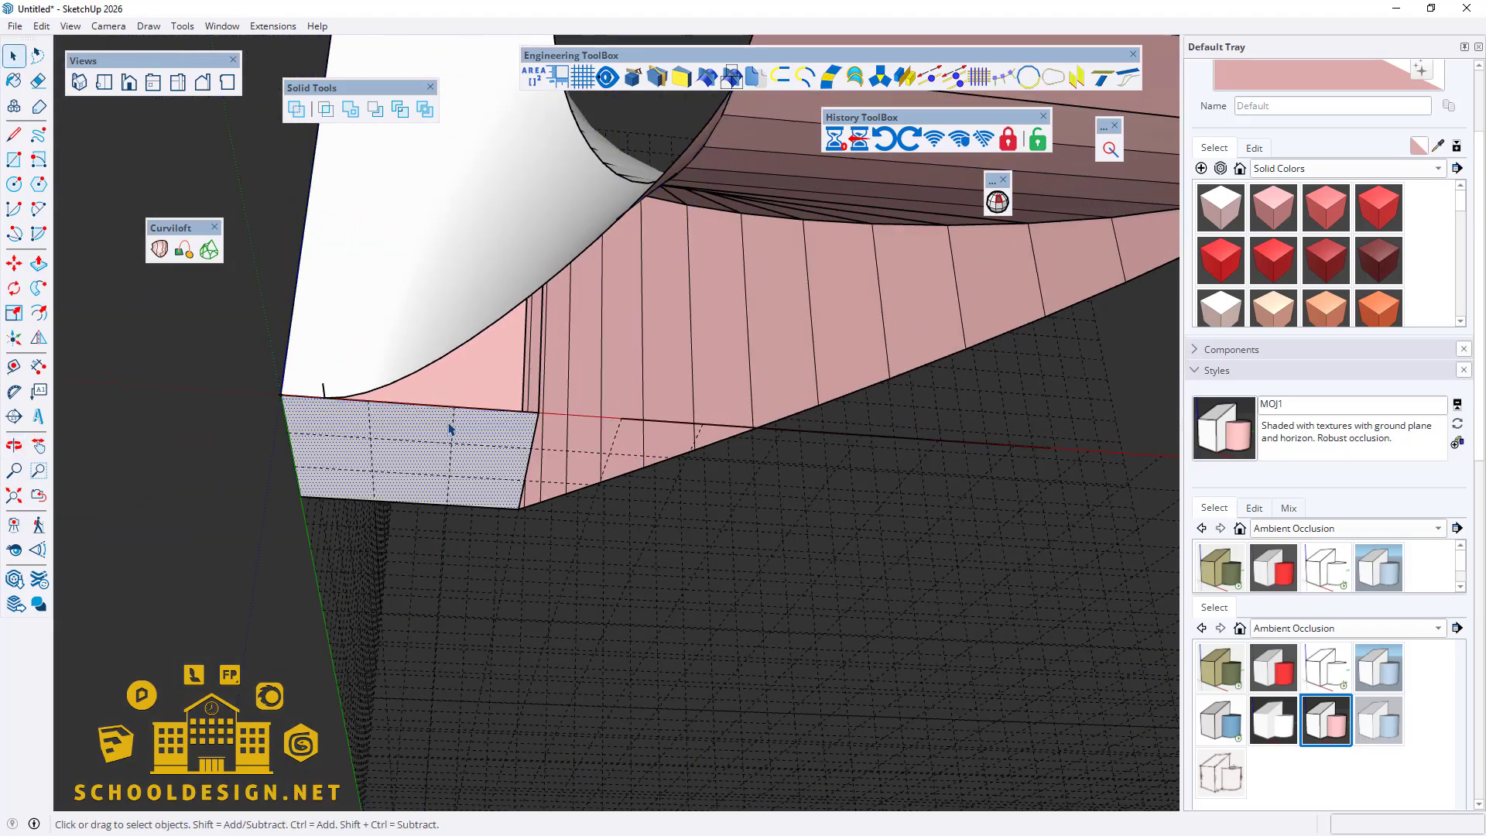
pyautogui.scroll(2, 480, 441)
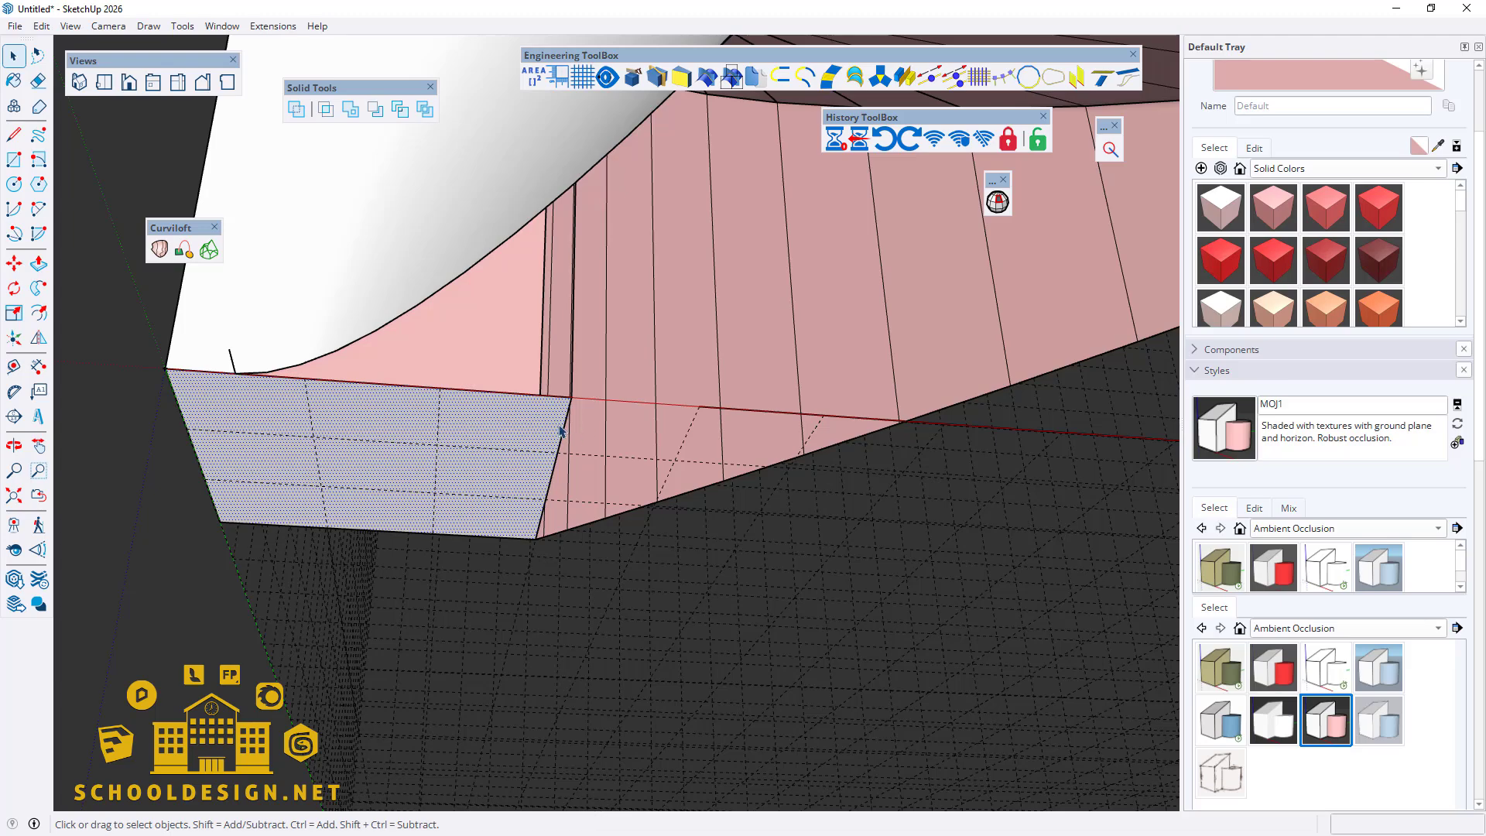
pyautogui.click(566, 410)
pyautogui.moveTo(569, 366)
pyautogui.mouseDown(button='middle')
pyautogui.moveTo(680, 348)
pyautogui.moveTo(554, 366)
pyautogui.mouseUp(button='middle')
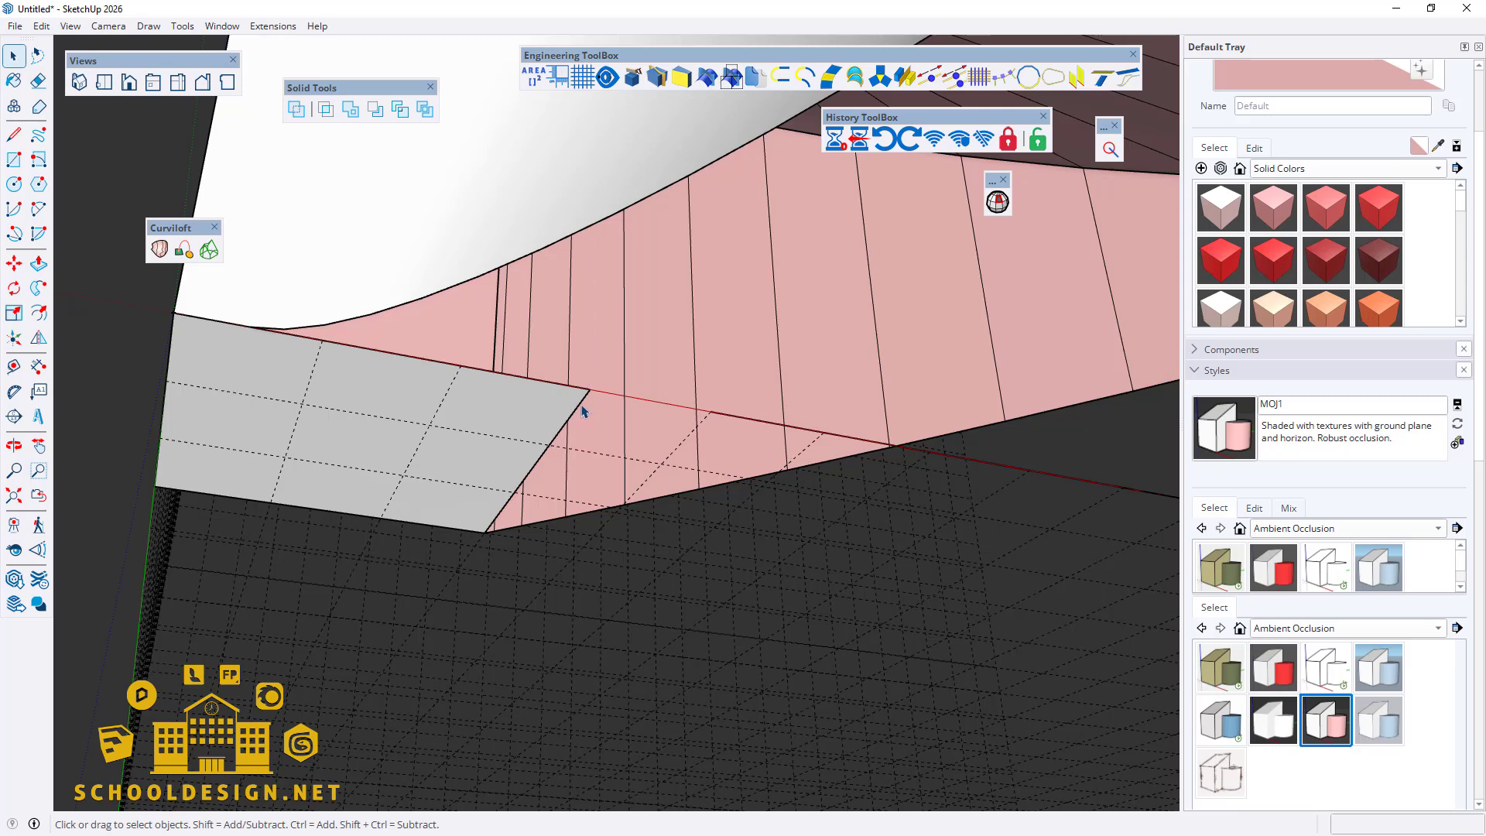
pyautogui.press('Delete')
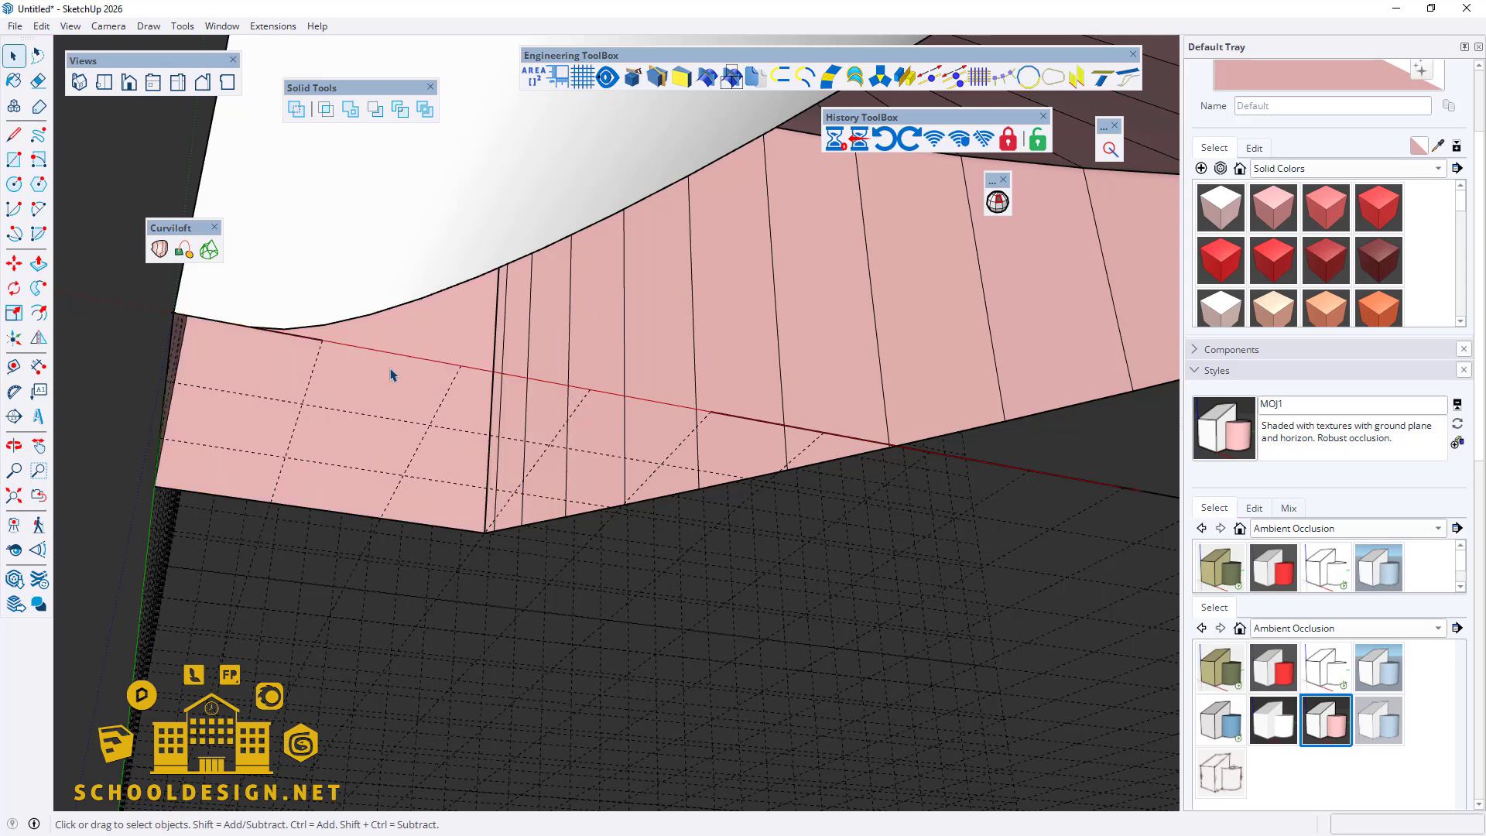
# Step: Delete the flat ground strip at the bridge's outer end
pyautogui.moveTo(480, 409); pyautogui.dragTo(713, 361, button='middle')
pyautogui.scroll(2, 608, 354)
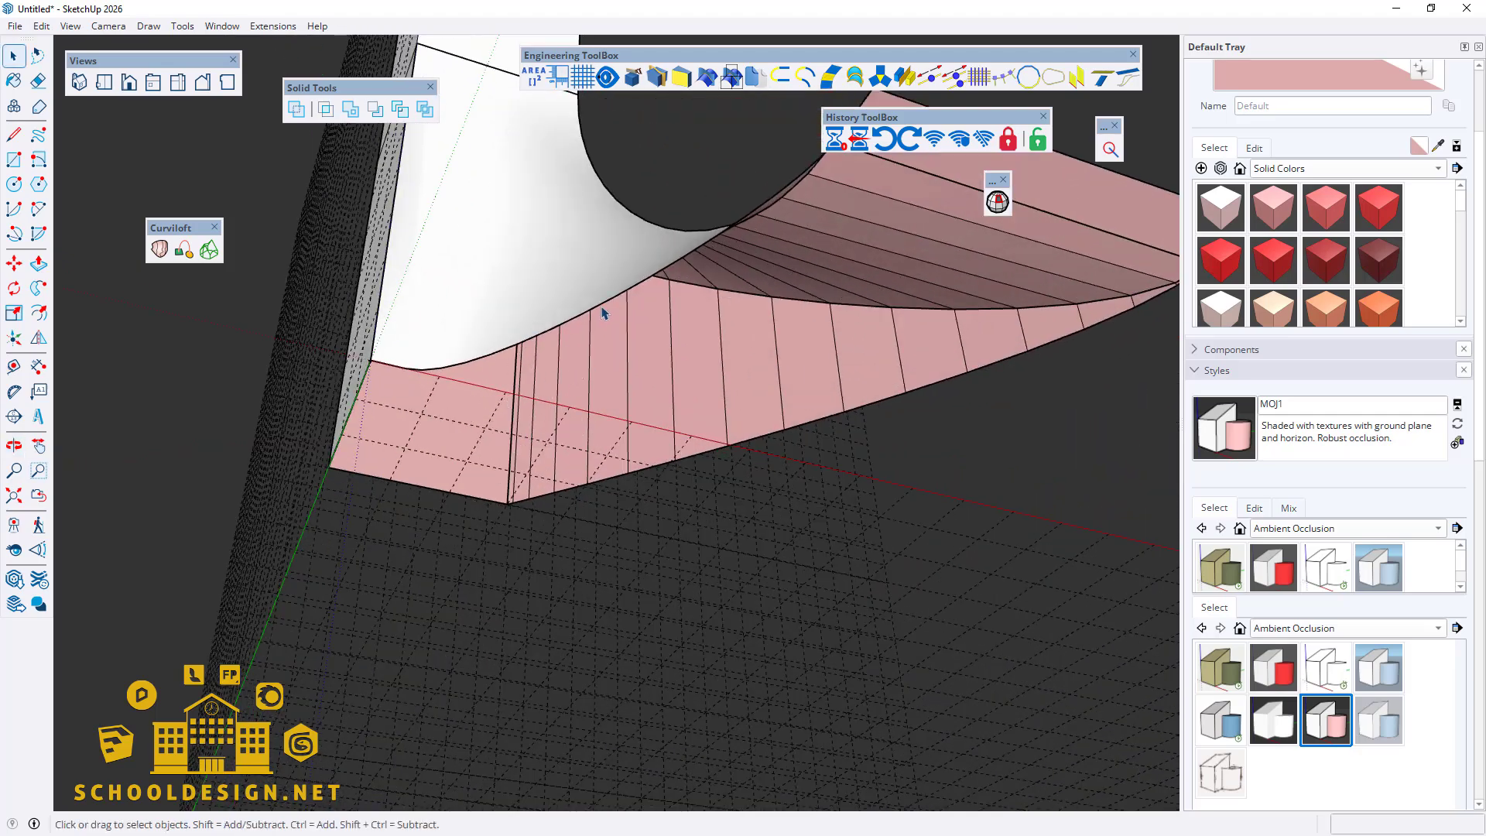
pyautogui.moveTo(271, 349); pyautogui.dragTo(321, 352, button='middle')
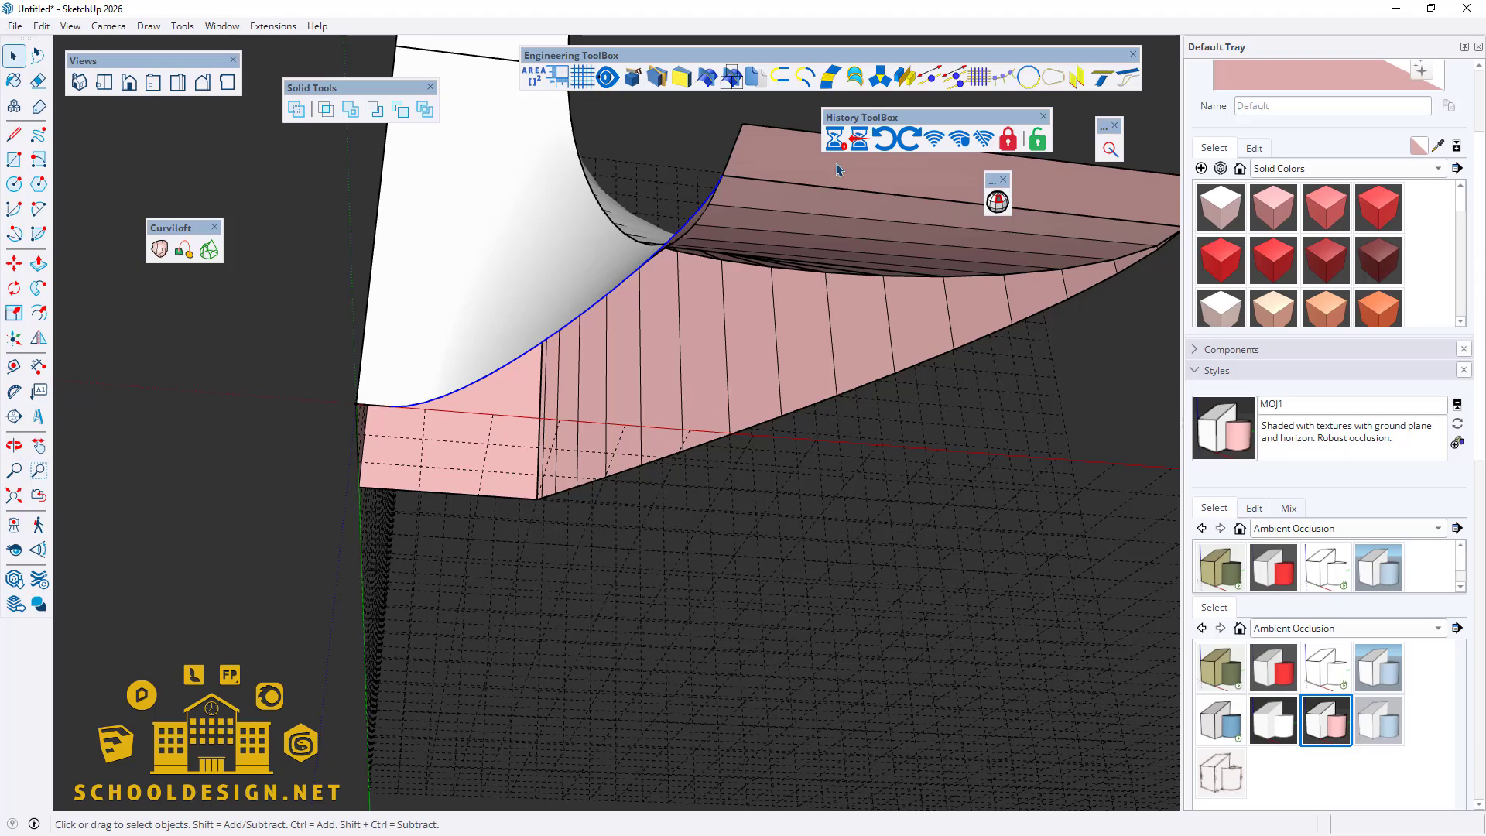
pyautogui.moveTo(861, 162); pyautogui.dragTo(1014, 381, button='middle')
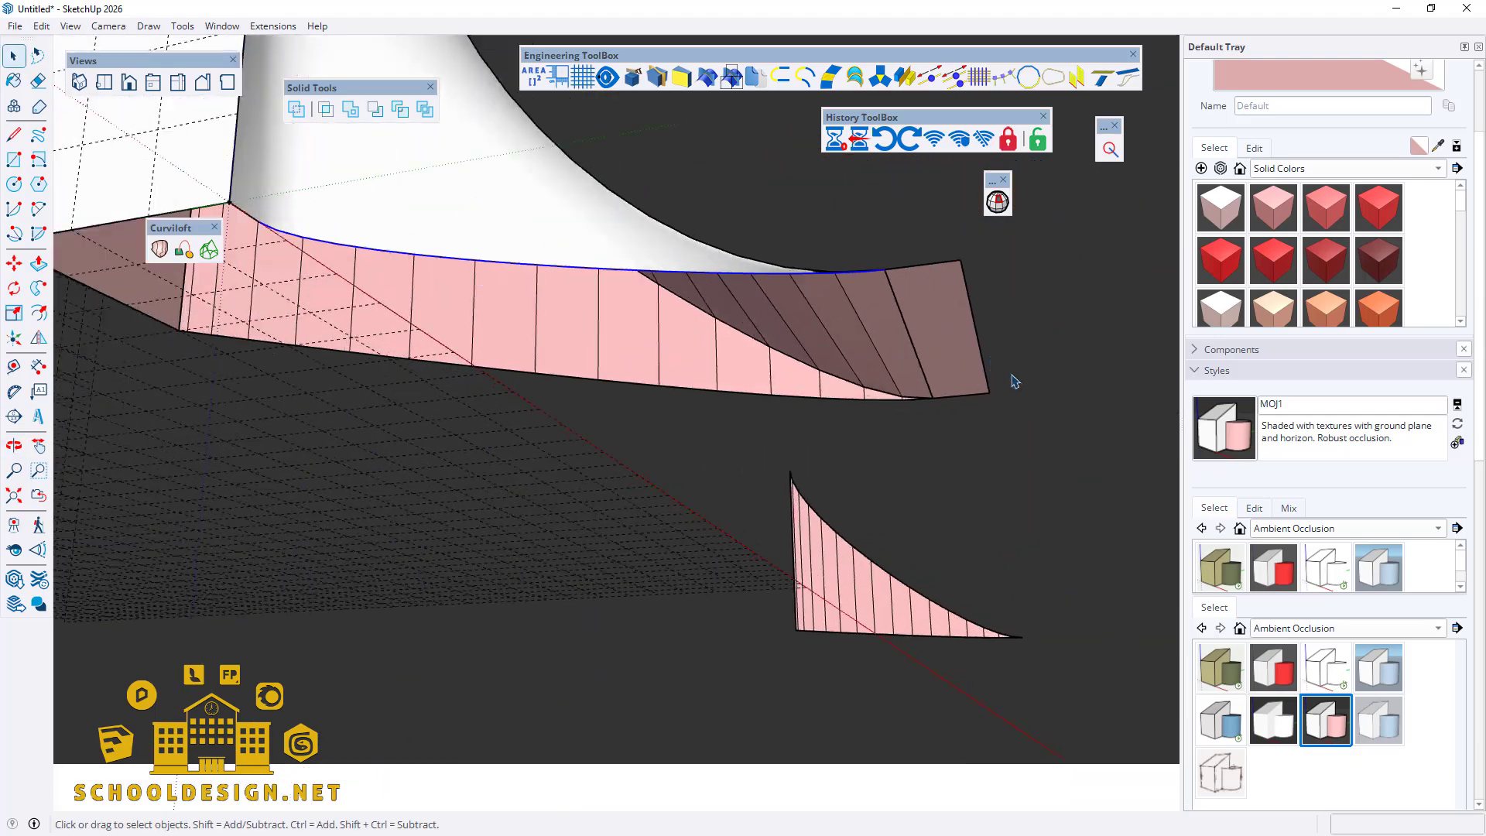
pyautogui.moveTo(962, 249); pyautogui.dragTo(964, 251)
pyautogui.press('Delete')
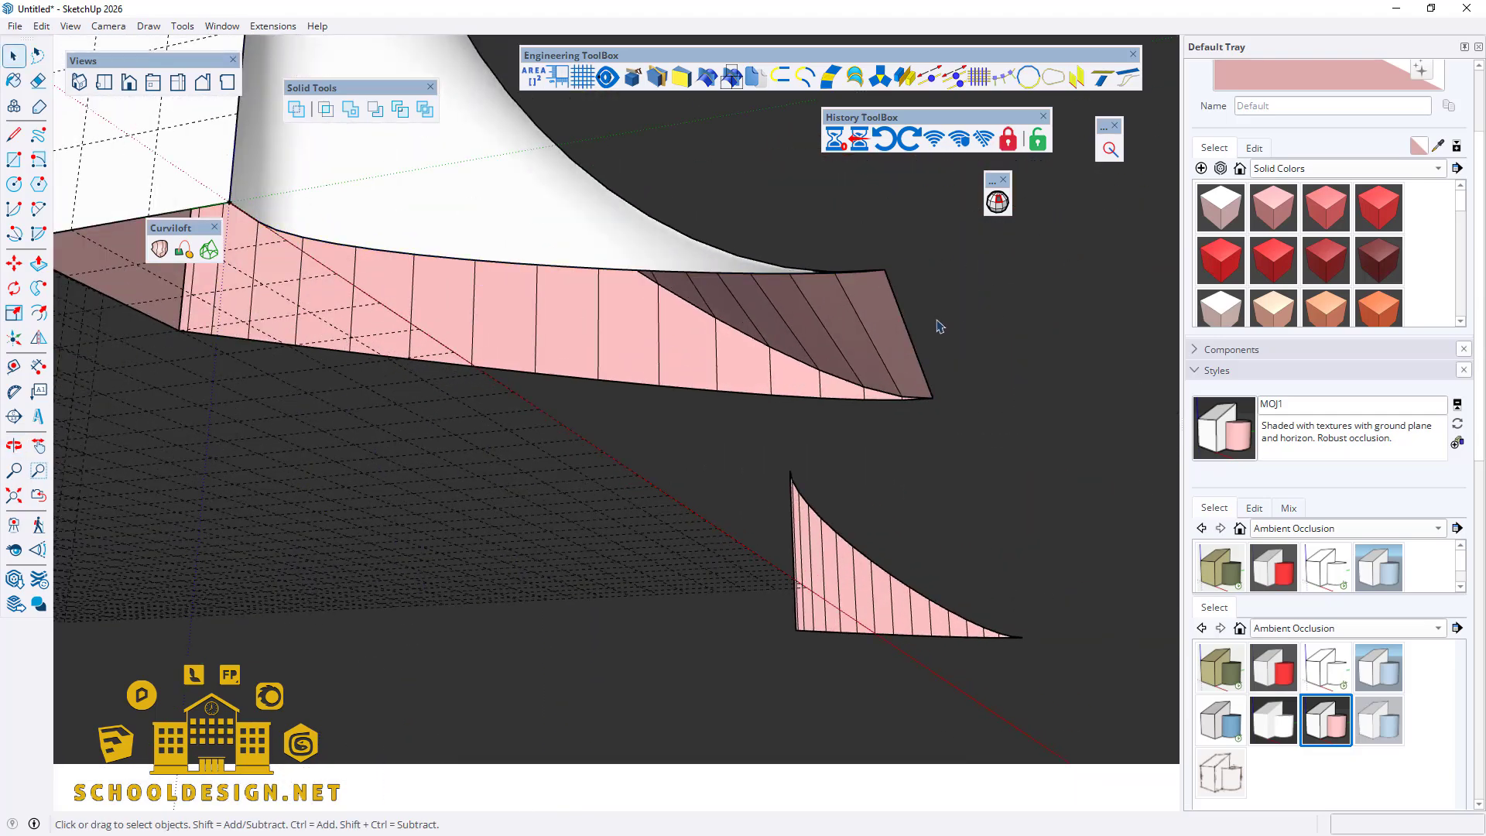
# Step: Check how the curved bottom edge of the smooth inner wall selects
pyautogui.click(783, 284)
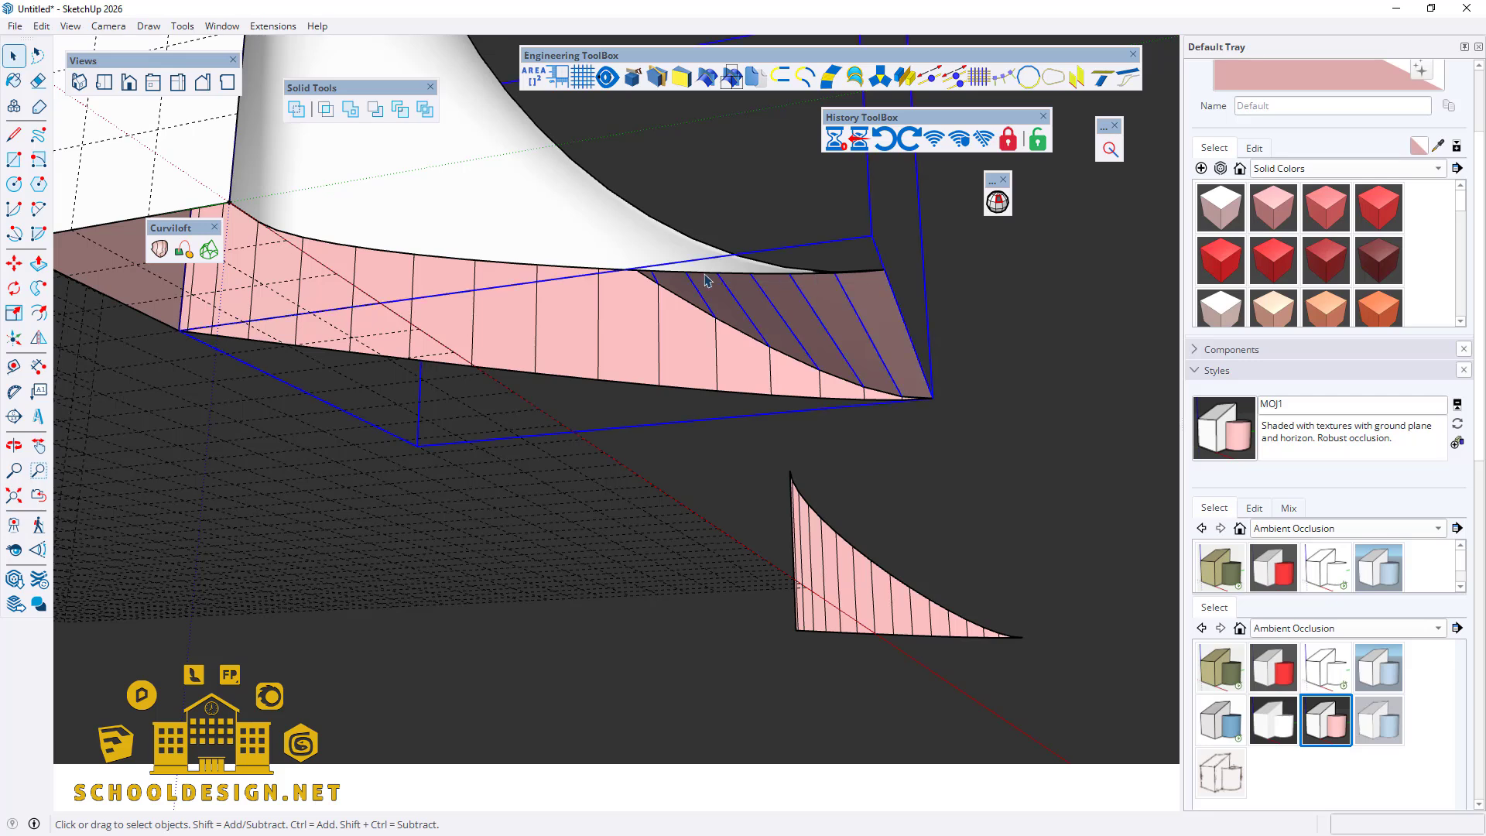
pyautogui.click(539, 269)
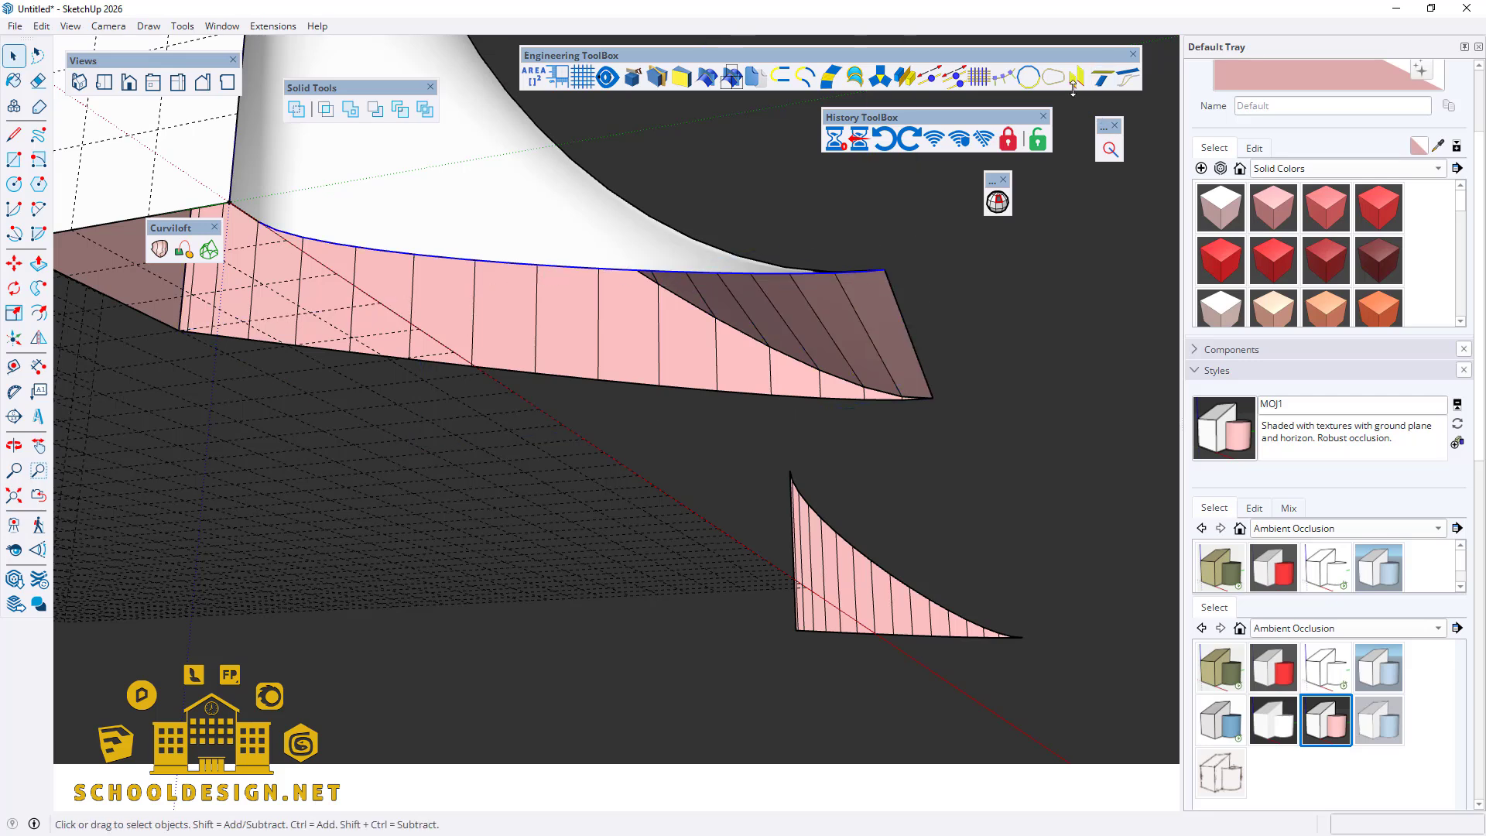
pyautogui.click(1104, 77)
pyautogui.click(747, 431)
pyautogui.moveTo(750, 431); pyautogui.dragTo(640, 200, button='middle')
pyautogui.click(585, 257)
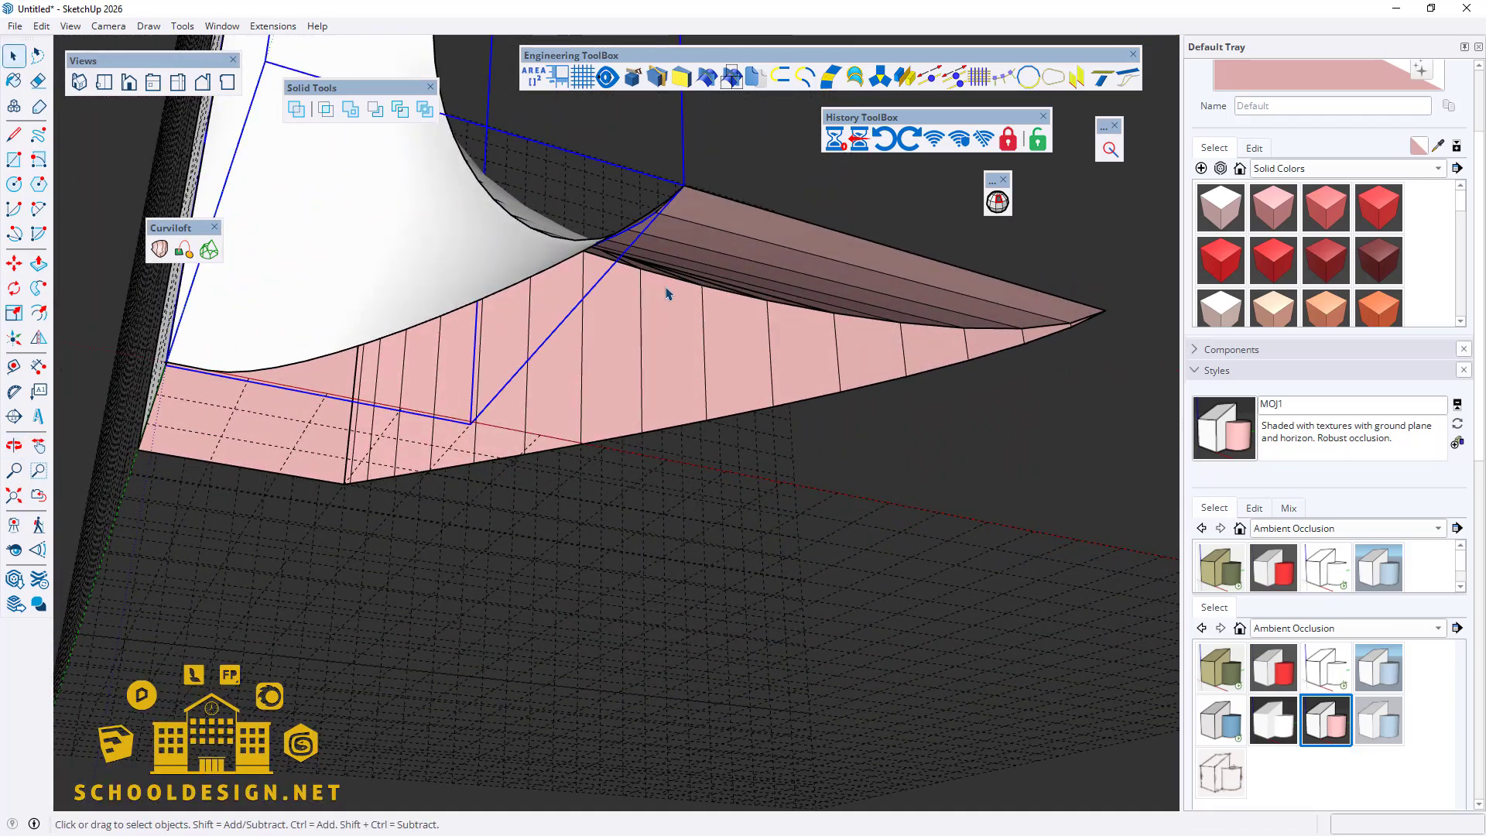
pyautogui.click(465, 309)
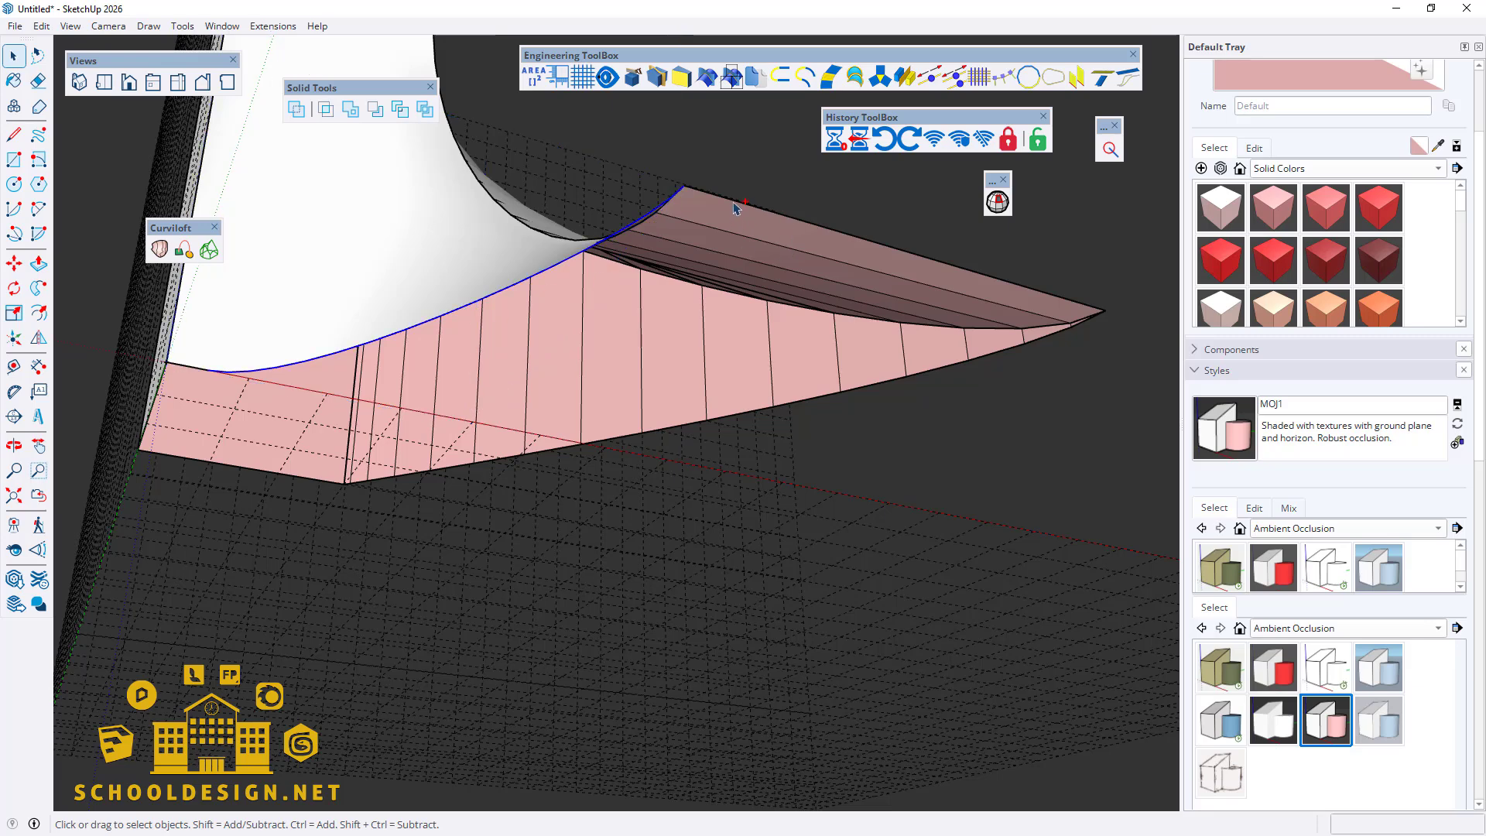
# Step: Explode the outer curved wall group beneath the bridge
pyautogui.click(1046, 344)
pyautogui.rightClick(596, 314)
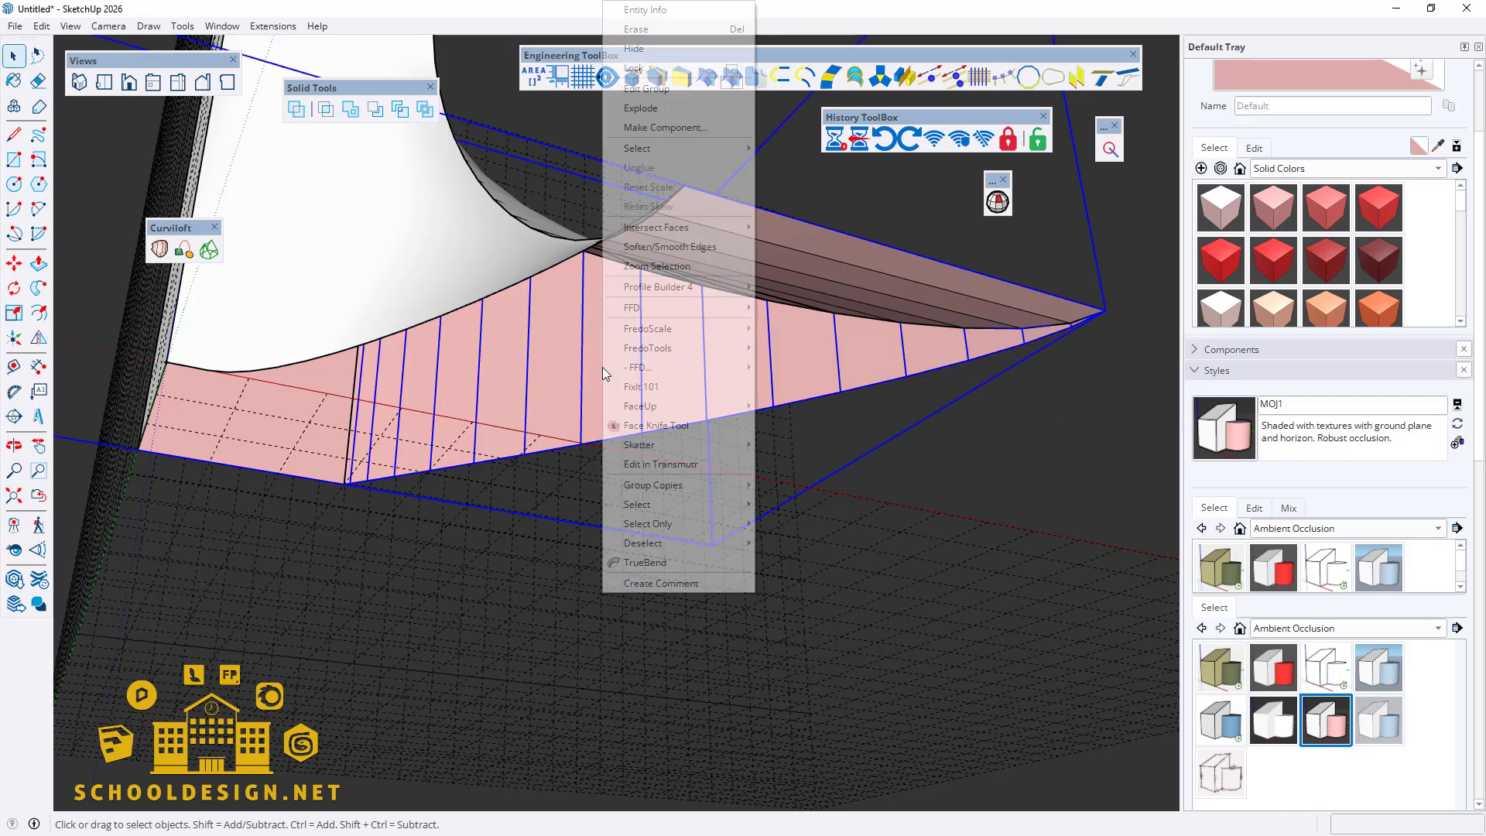
pyautogui.click(636, 107)
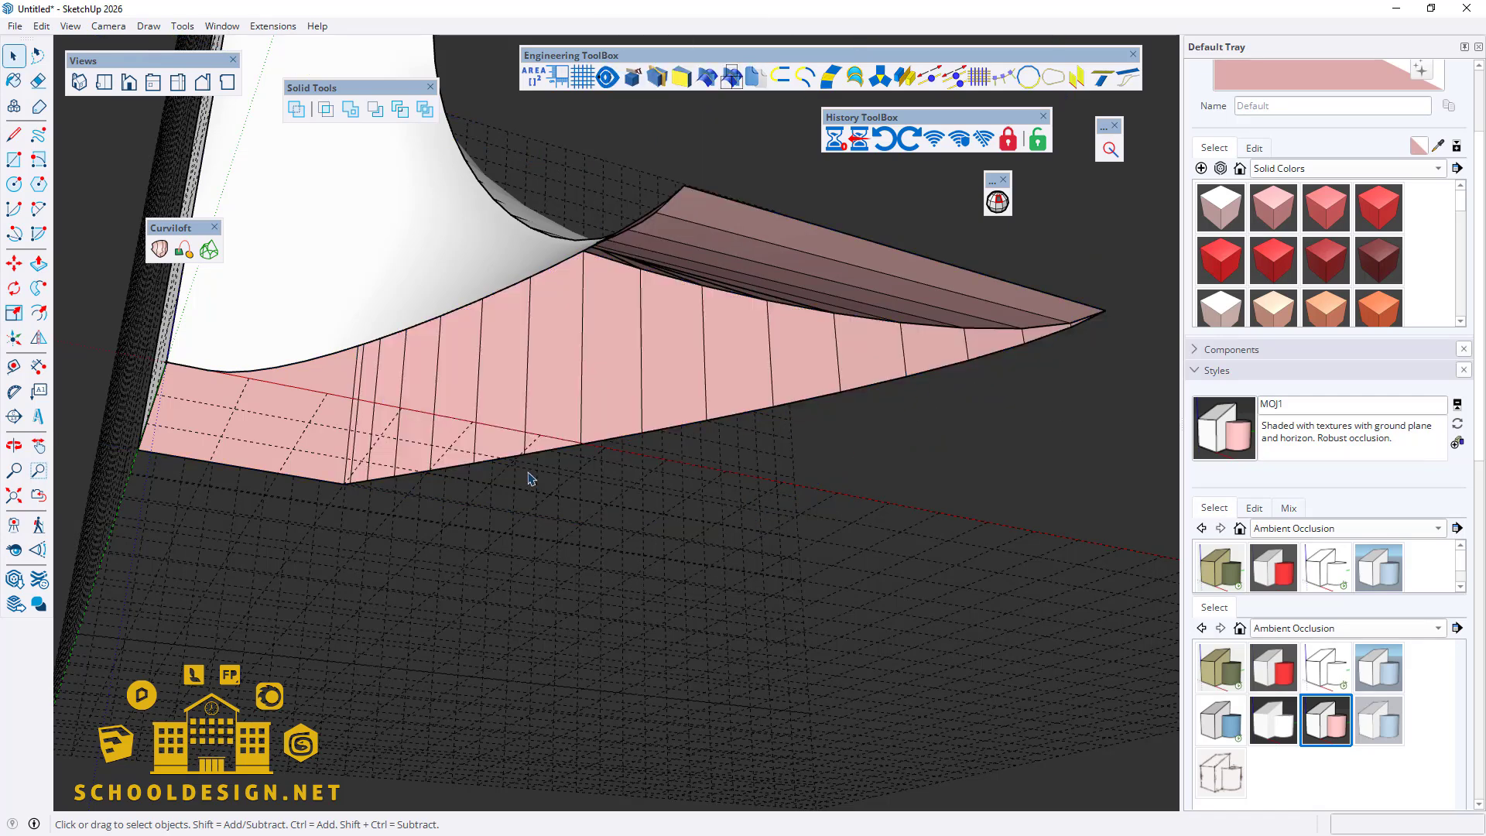
# Step: Select the contiguous boundary edges running around the base of the tower and the outer curved wall
pyautogui.click(626, 447)
pyautogui.keyDown('ctrl'); pyautogui.click(627, 443); pyautogui.keyUp('ctrl')
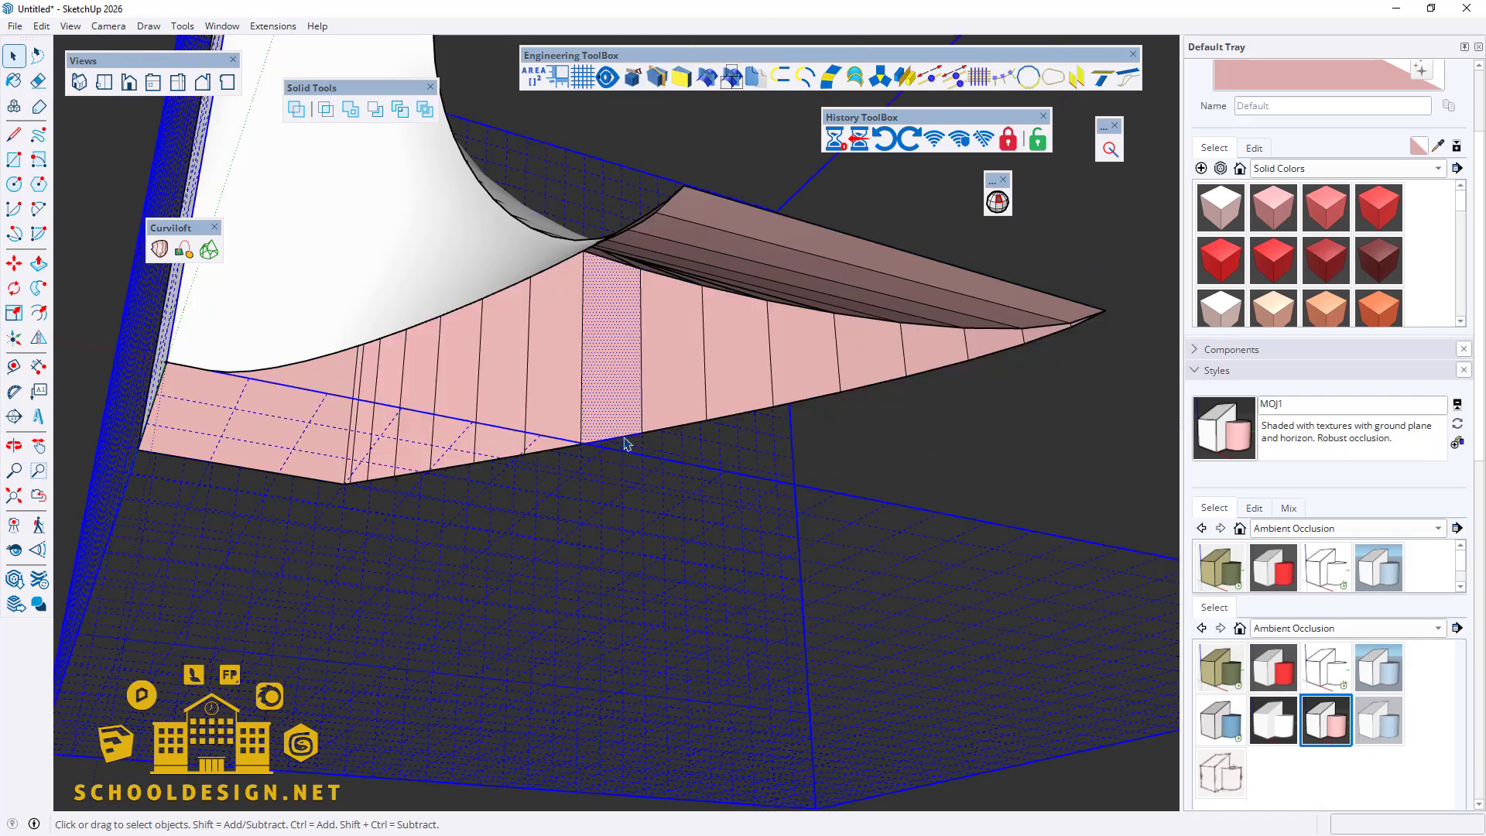
pyautogui.click(812, 451)
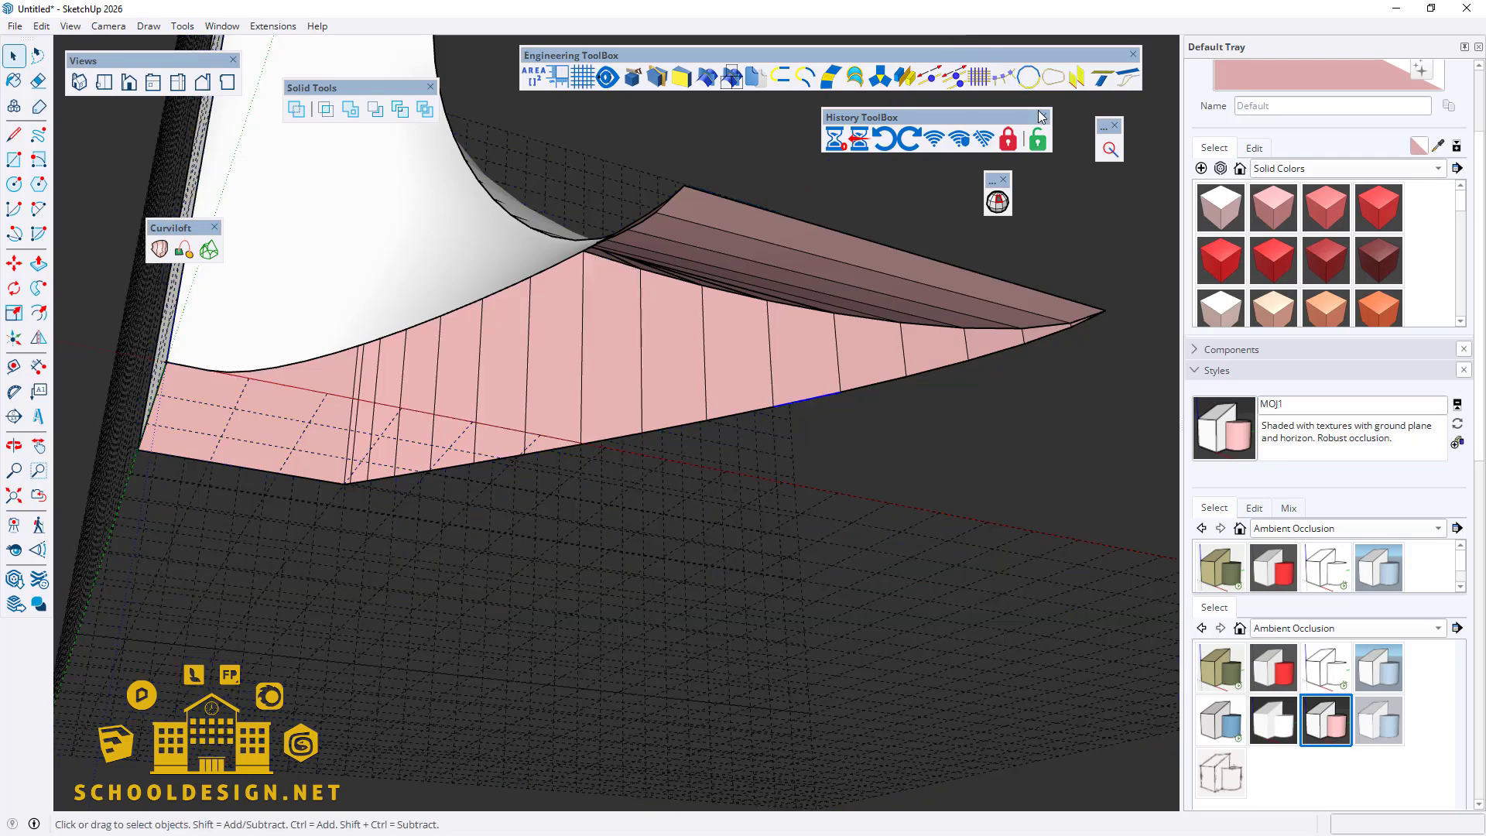
pyautogui.click(1056, 89)
pyautogui.click(764, 429)
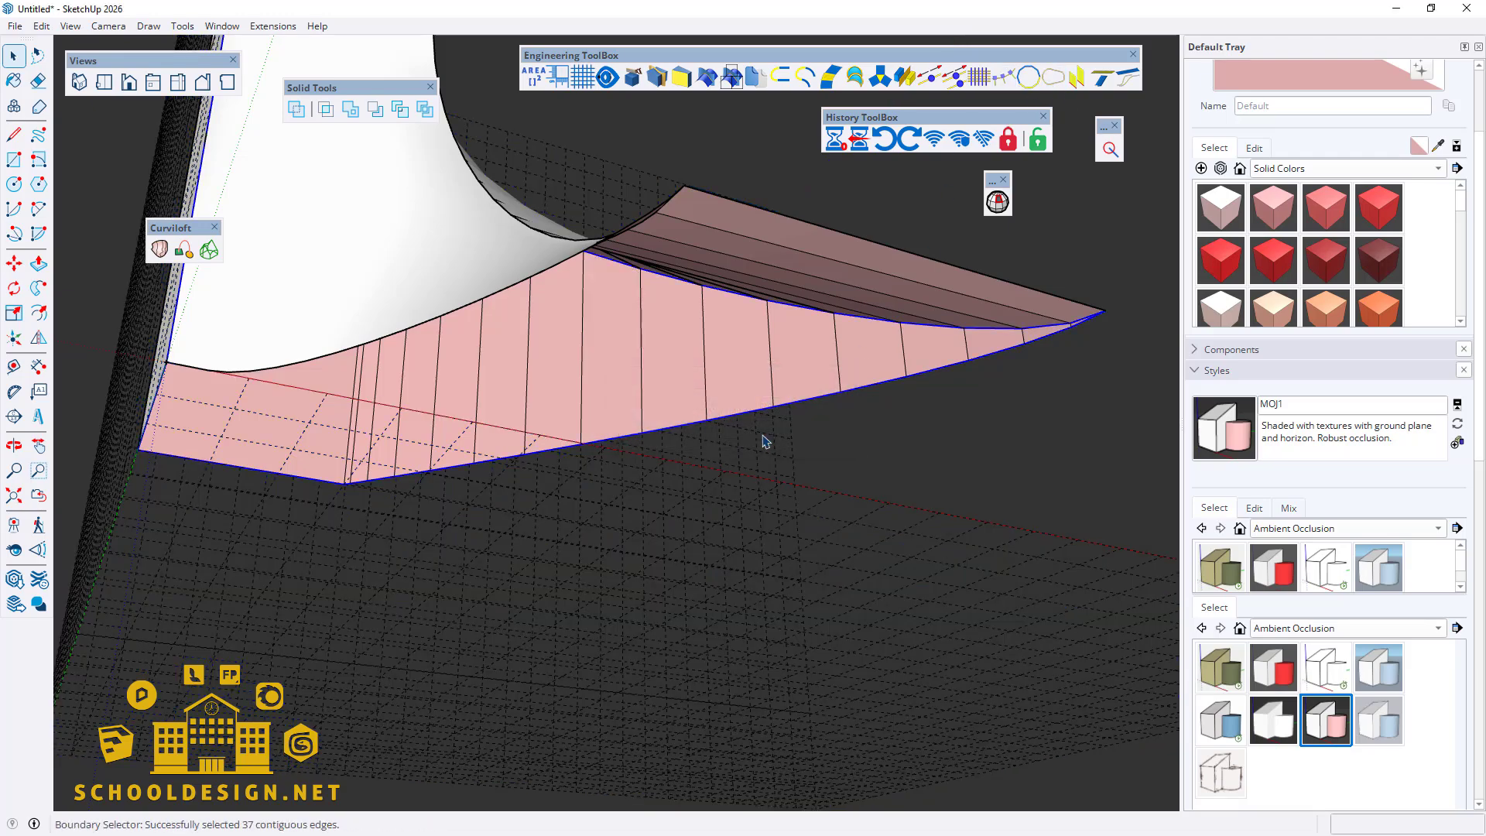
# Step: Deselect the tower edges and the outer wall's upper curve, keeping only the boundary loop around the base selected
pyautogui.moveTo(321, 387); pyautogui.dragTo(619, 332, button='middle')
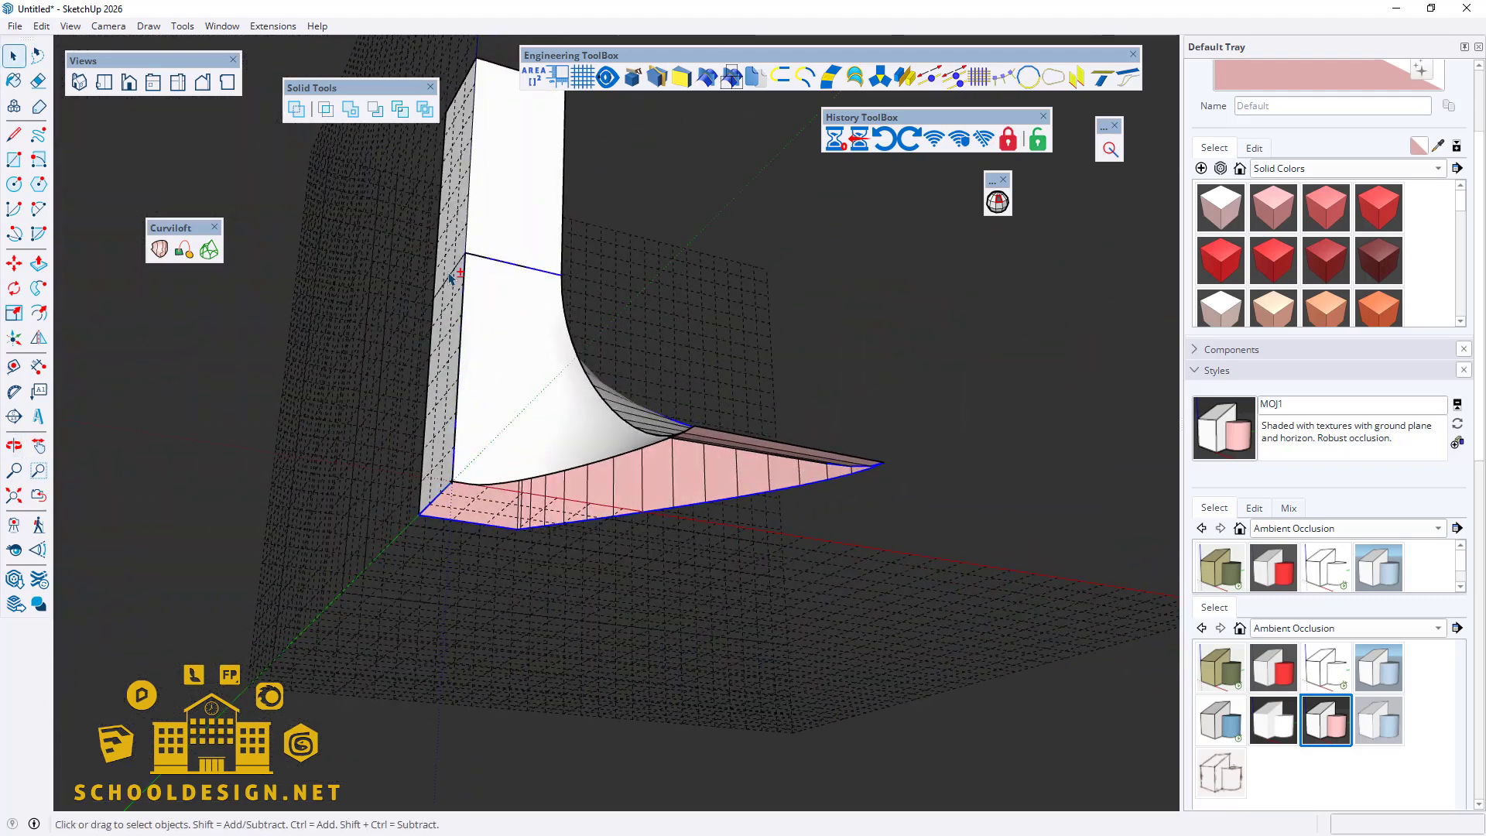
pyautogui.keyDown('shift'); pyautogui.moveTo(424, 215); pyautogui.dragTo(585, 368); pyautogui.keyUp('shift')
pyautogui.keyDown('shift'); pyautogui.moveTo(401, 340); pyautogui.dragTo(485, 447); pyautogui.keyUp('shift')
pyautogui.scroll(3, 434, 469)
pyautogui.moveTo(435, 471); pyautogui.dragTo(702, 468, button='middle')
pyautogui.keyDown('ctrl'); pyautogui.keyDown('shift'); pyautogui.moveTo(493, 91); pyautogui.dragTo(543, 519); pyautogui.keyUp('shift'); pyautogui.keyUp('ctrl')
pyautogui.moveTo(709, 469); pyautogui.dragTo(656, 289, button='middle')
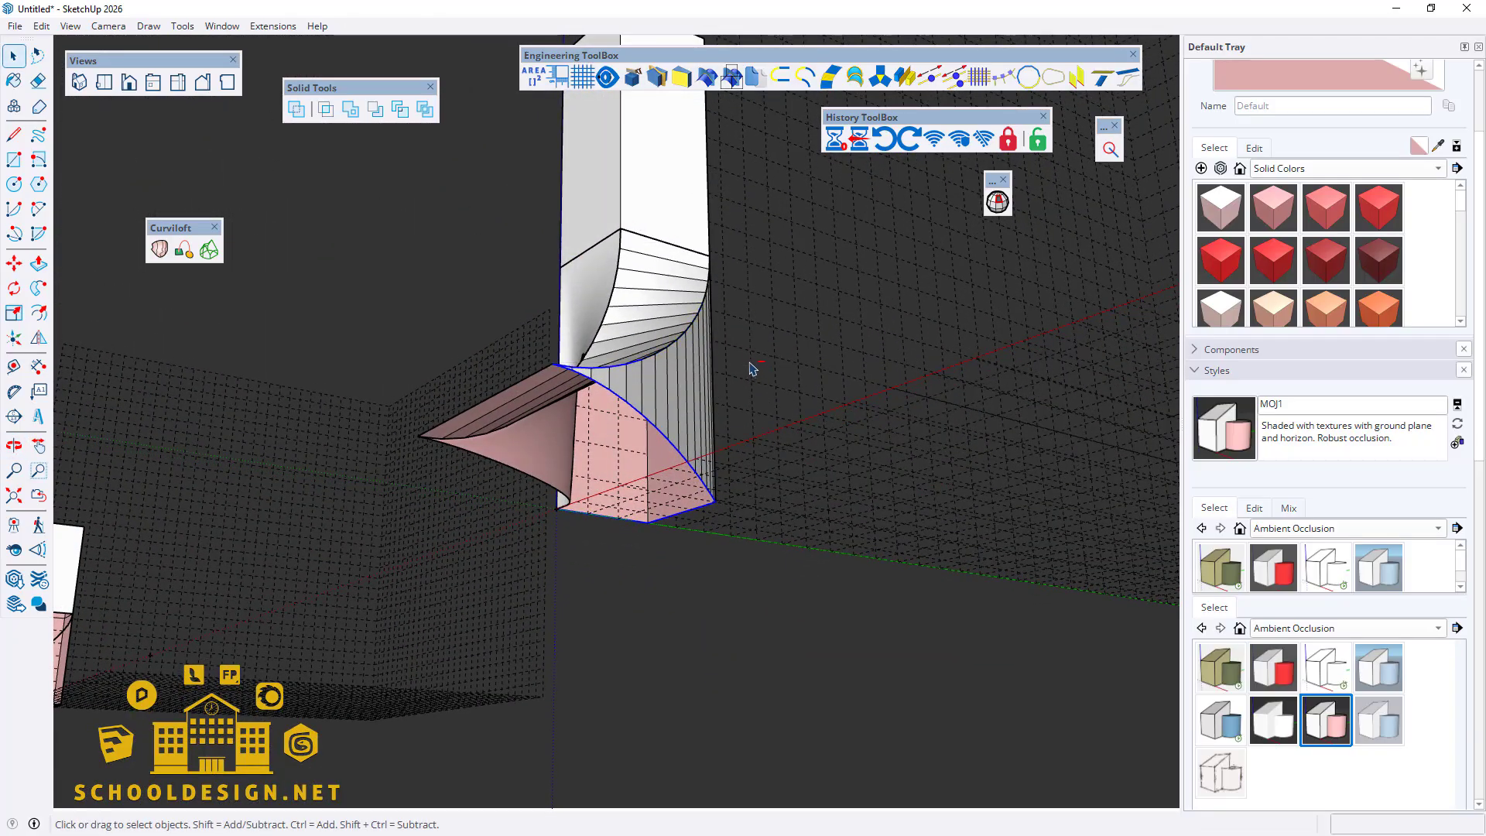
pyautogui.moveTo(746, 365); pyautogui.dragTo(395, 345, button='middle')
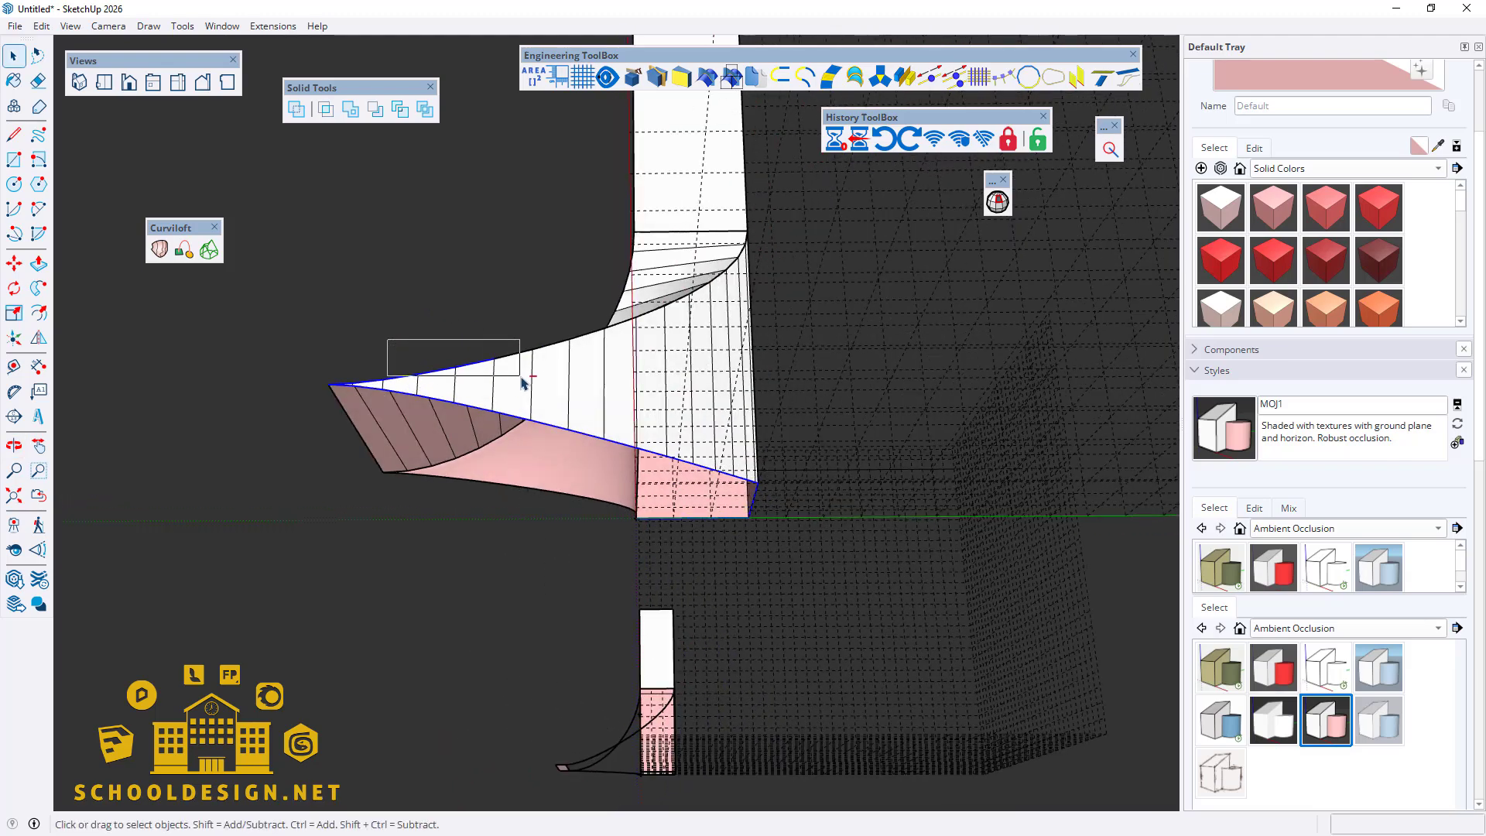
pyautogui.moveTo(521, 377); pyautogui.dragTo(520, 376)
pyautogui.scroll(4, 380, 371)
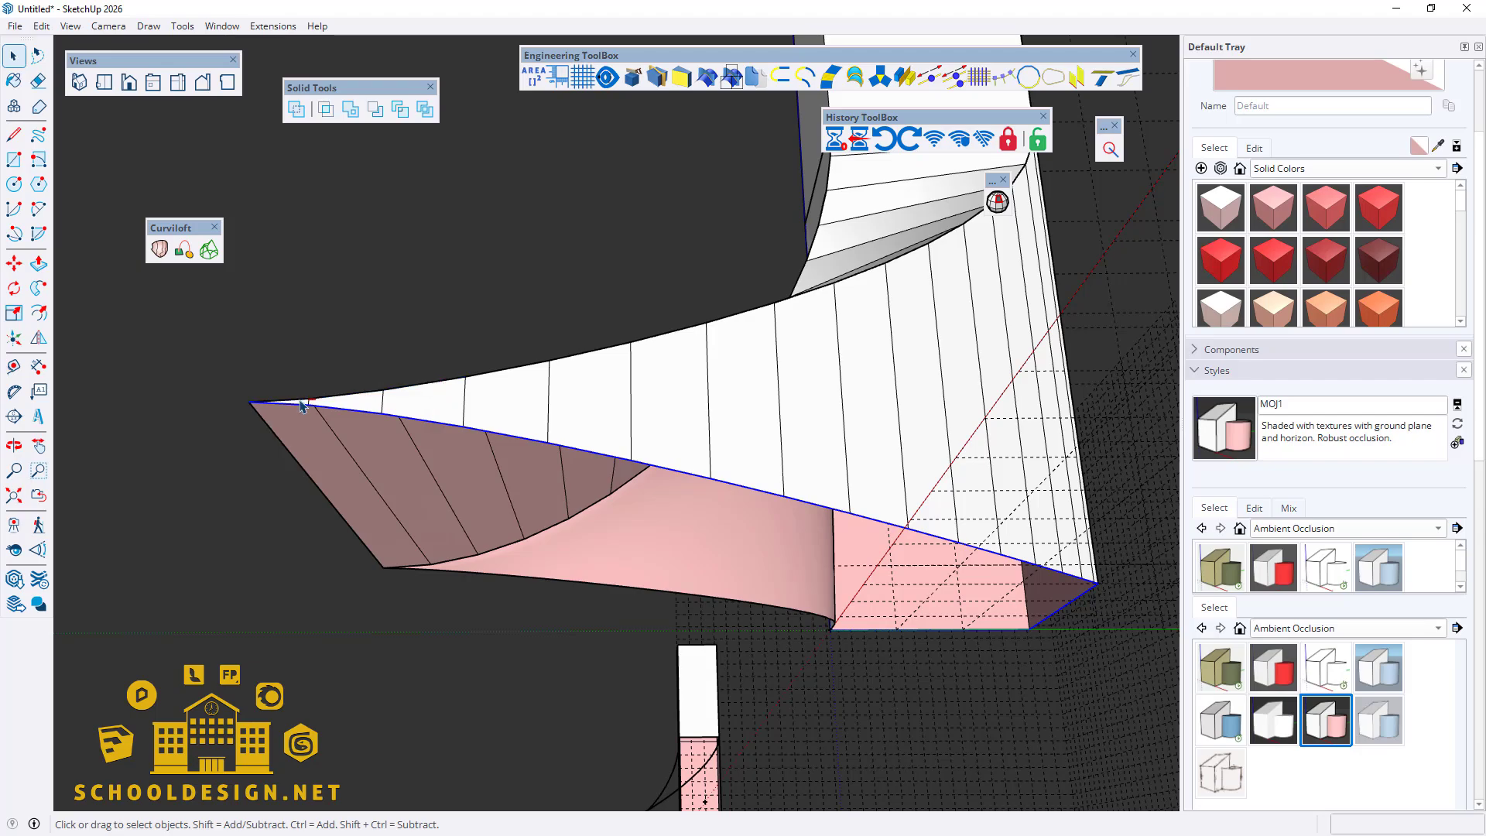
pyautogui.moveTo(301, 405); pyautogui.dragTo(716, 403, button='middle')
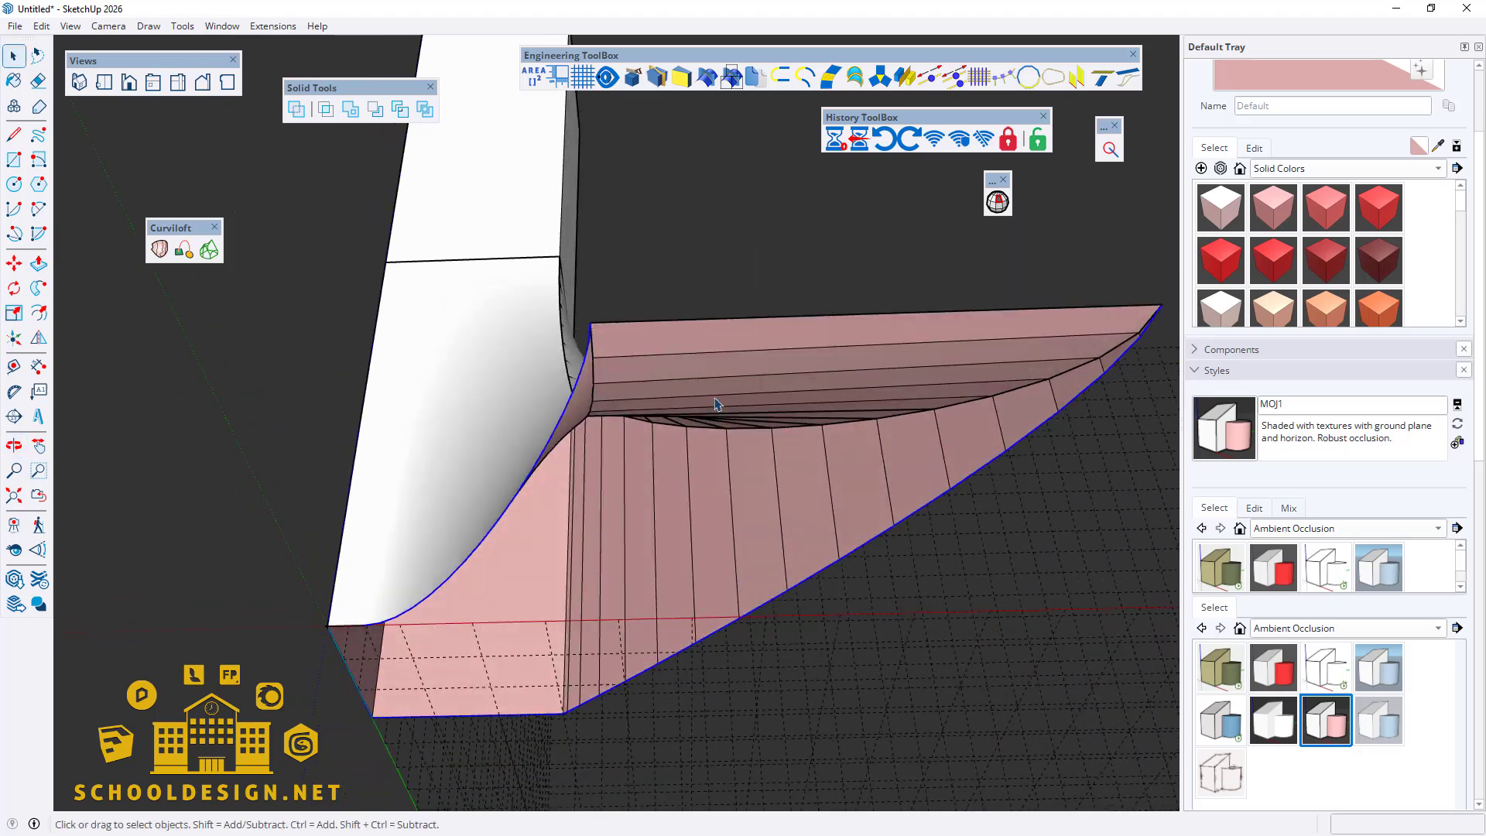
pyautogui.moveTo(655, 328); pyautogui.dragTo(717, 342, button='middle')
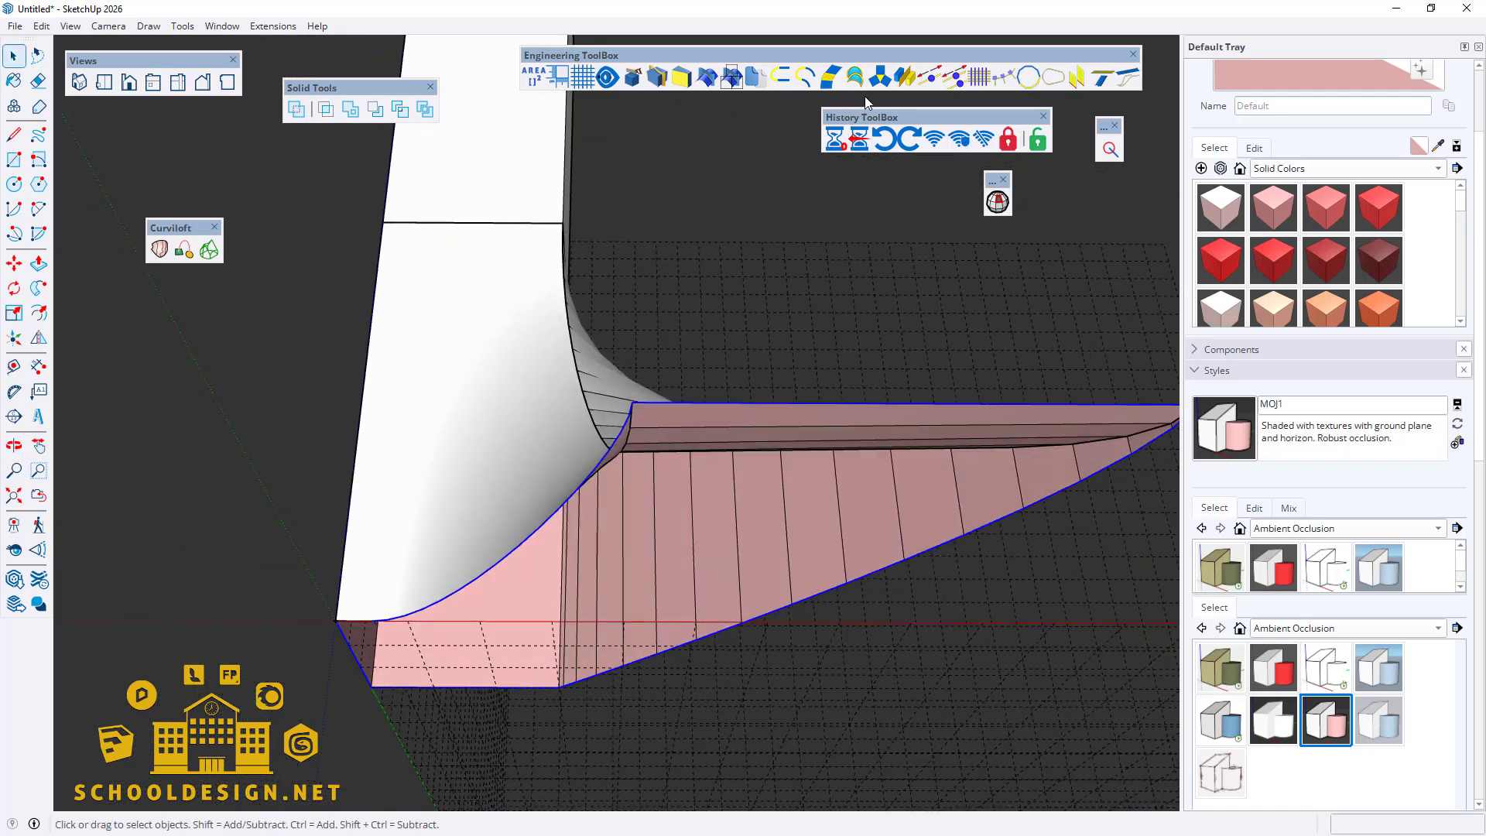
# Step: Fill the selected boundary loop with a surface closing the base beneath the tower and curved walls
pyautogui.click(856, 78)
pyautogui.click(887, 446)
pyautogui.scroll(3, 619, 419)
pyautogui.moveTo(619, 419); pyautogui.dragTo(898, 587, button='middle')
pyautogui.scroll(-2, 667, 521)
pyautogui.scroll(3, 357, 643)
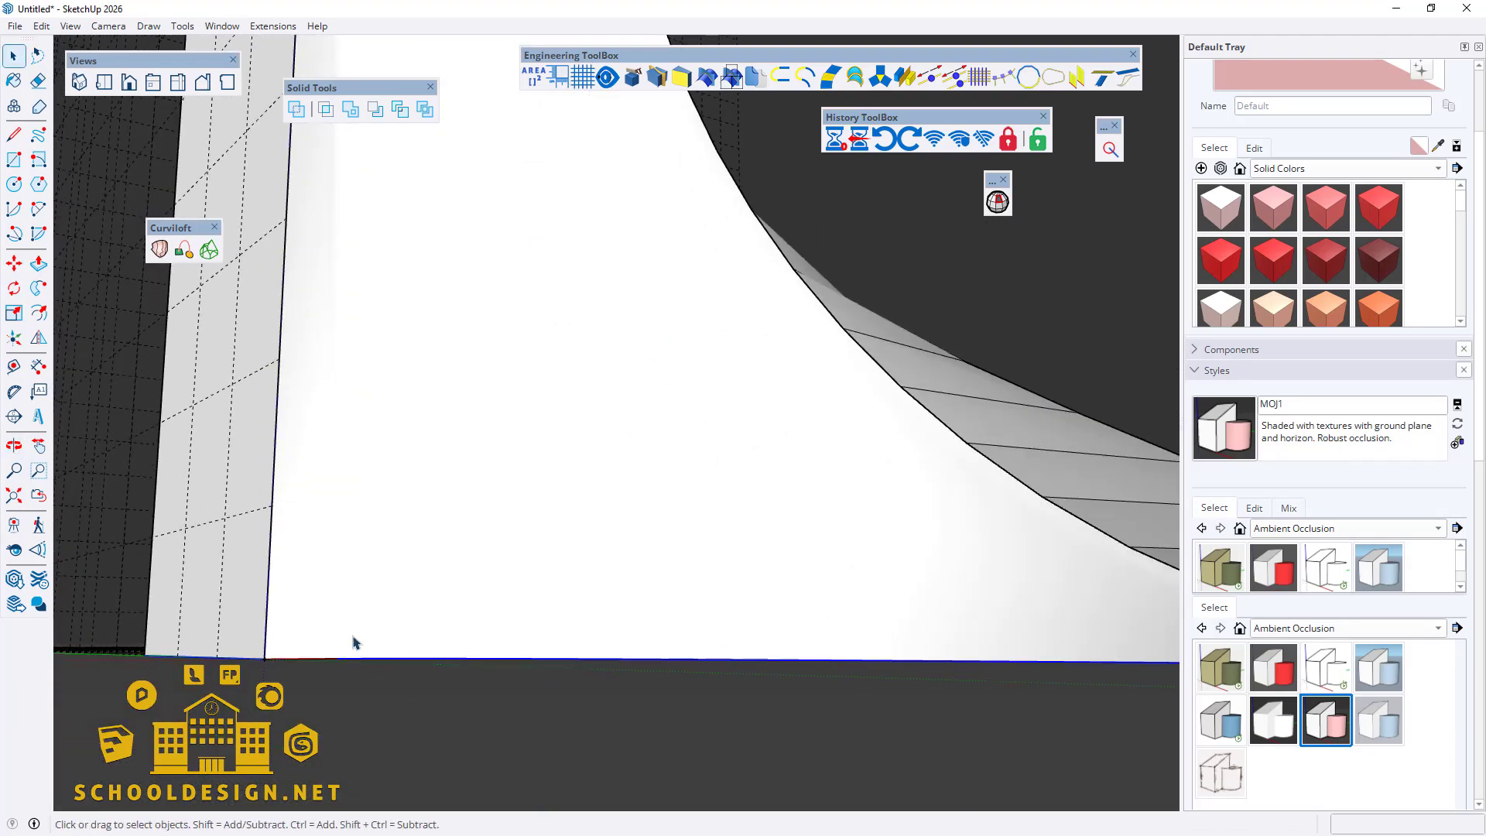
pyautogui.moveTo(355, 643); pyautogui.dragTo(378, 762, button='middle')
pyautogui.scroll(2, 378, 762)
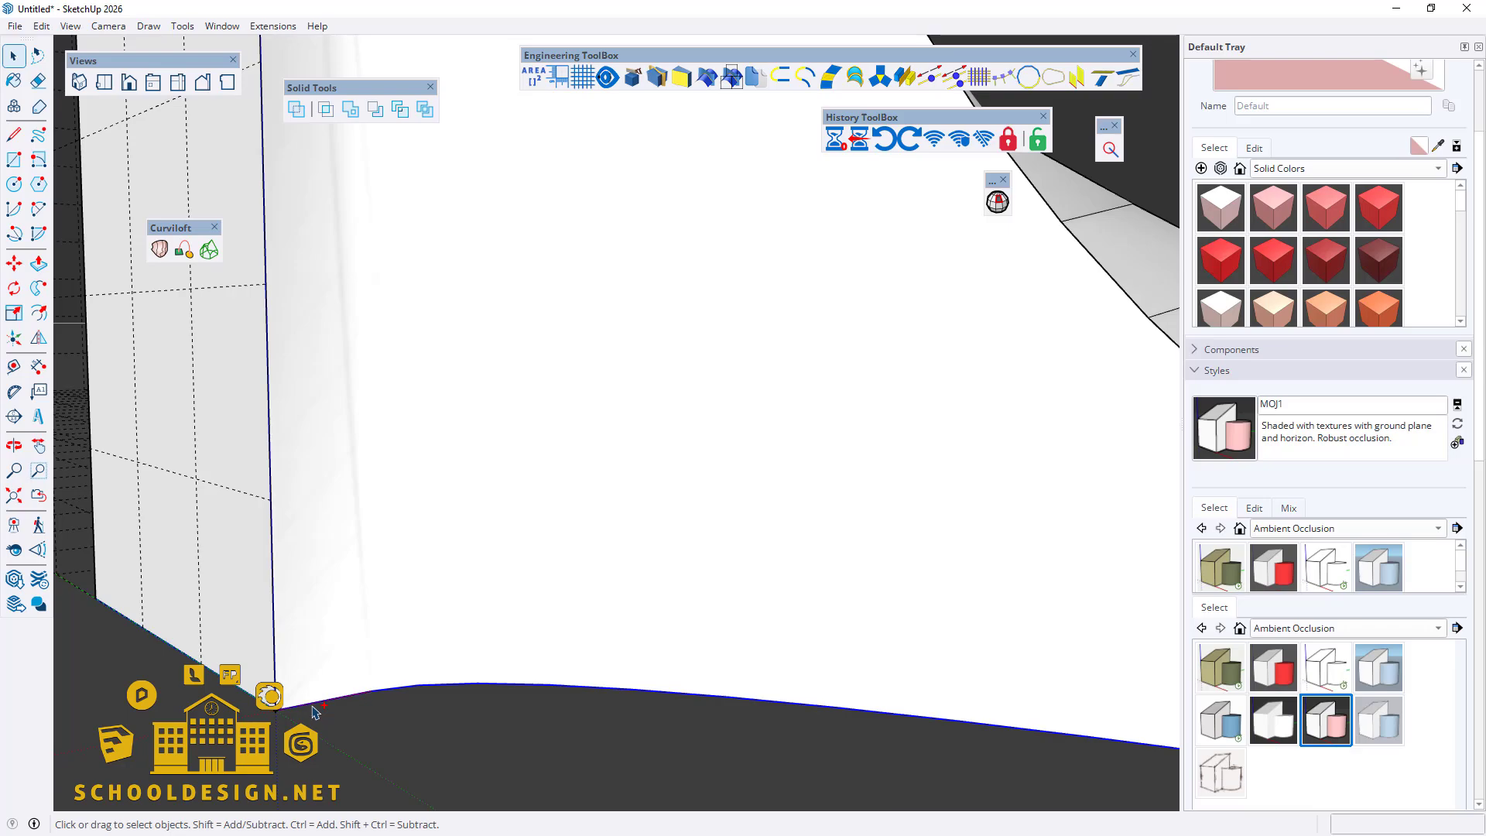
pyautogui.scroll(-3, 466, 703)
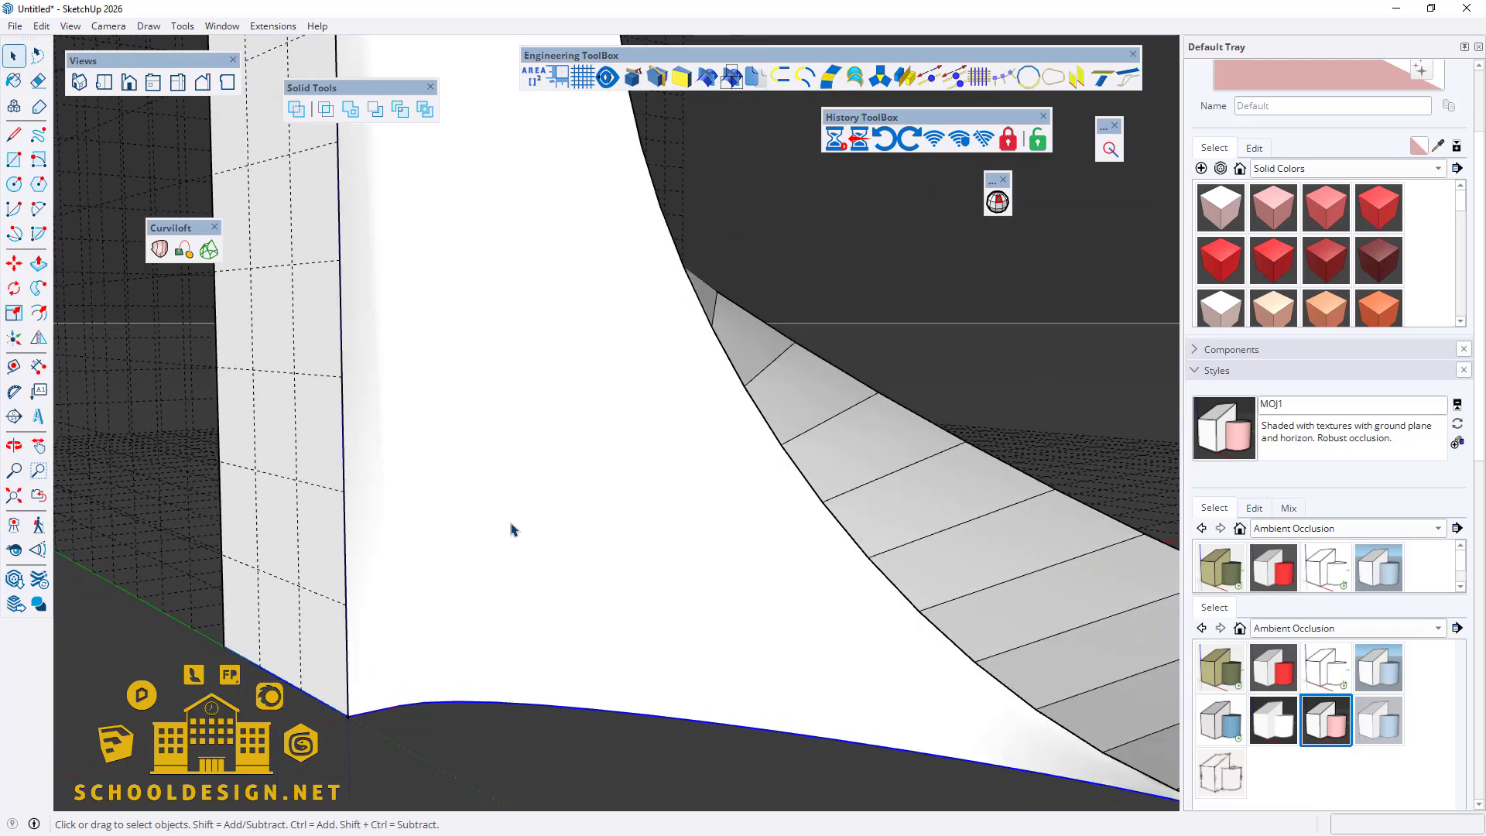
pyautogui.moveTo(511, 530); pyautogui.dragTo(683, 276, button='middle')
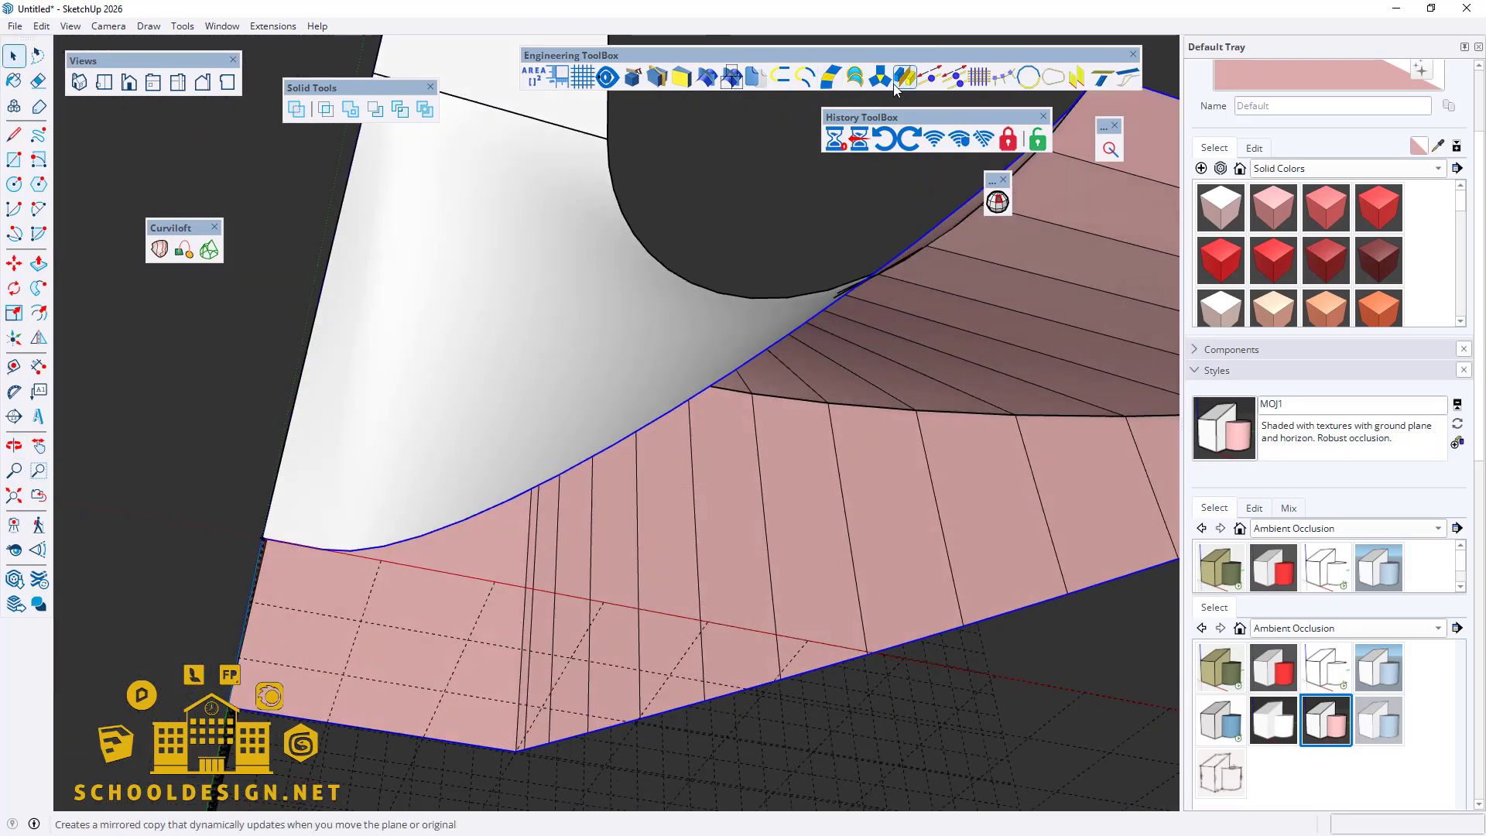
pyautogui.click(998, 202)
pyautogui.moveTo(630, 480); pyautogui.dragTo(649, 673, button='middle')
pyautogui.moveTo(564, 431); pyautogui.dragTo(607, 733, button='middle')
pyautogui.moveTo(447, 703); pyautogui.dragTo(541, 643, button='middle')
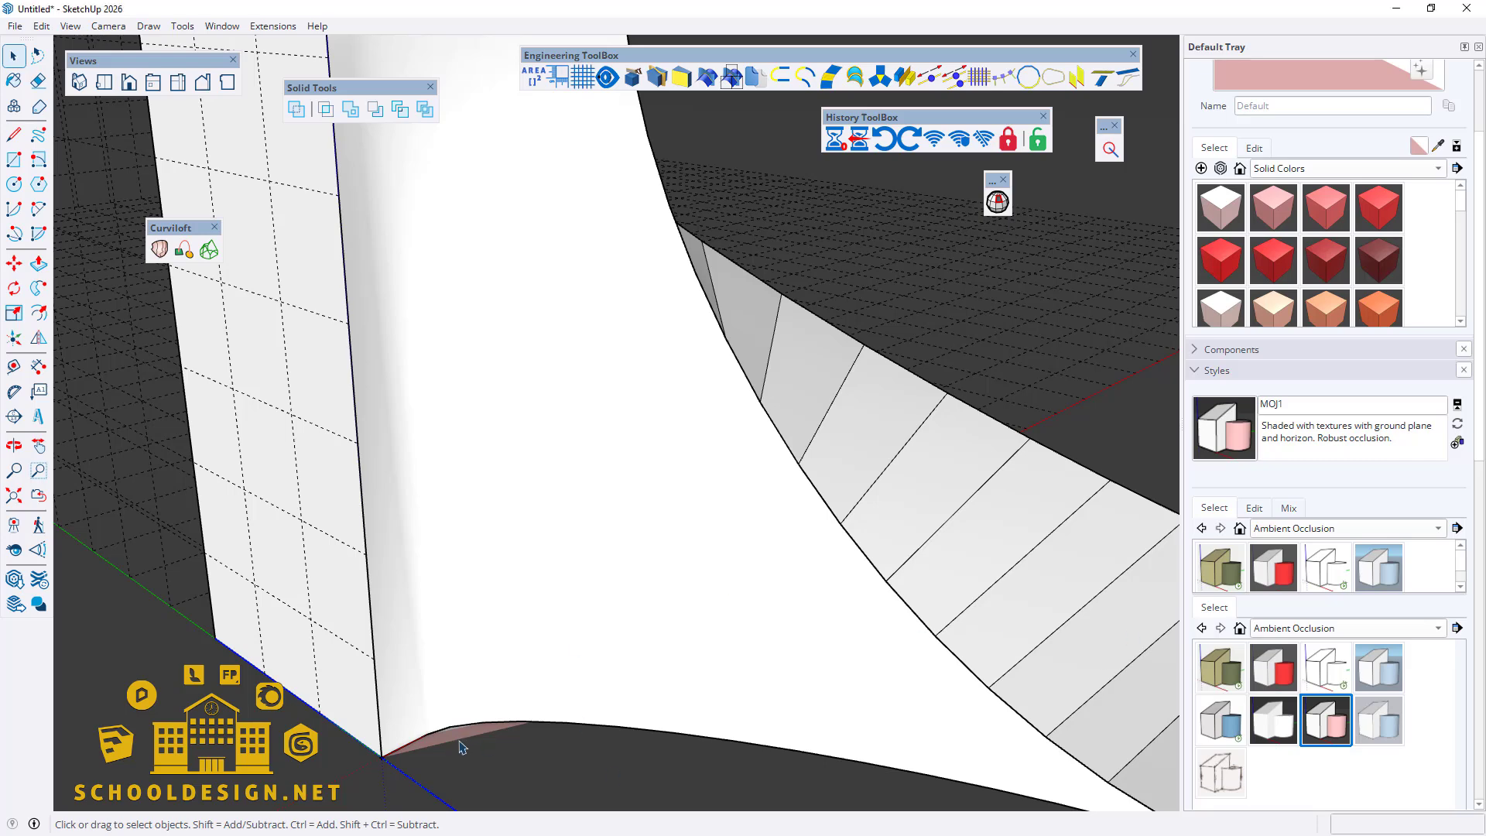
# Step: Try to explode the smooth inner wall group and delete the face showing below its curved bottom edge
pyautogui.scroll(2, 461, 747)
pyautogui.rightClick(485, 175)
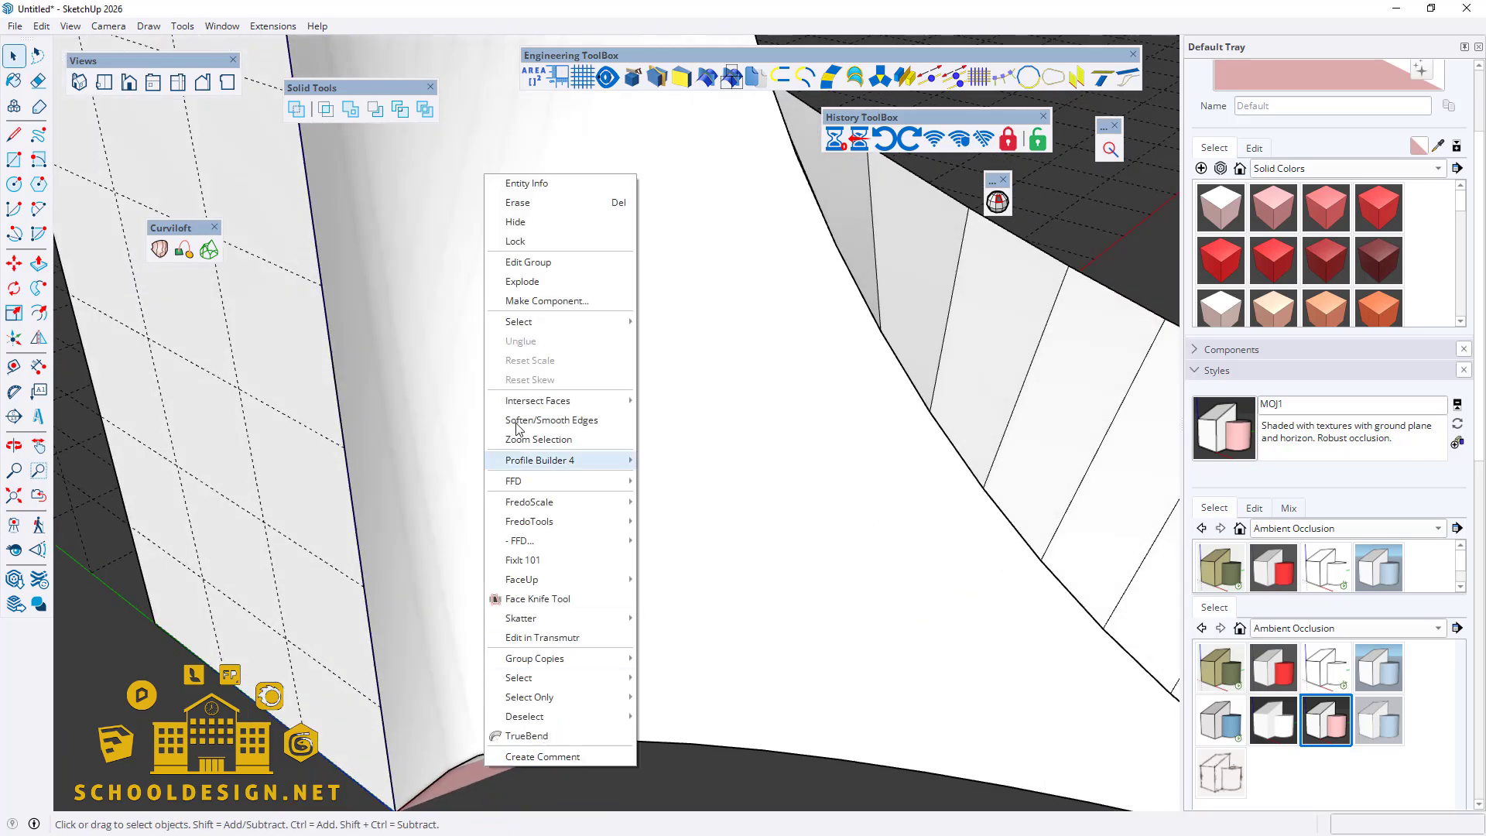
pyautogui.click(530, 288)
pyautogui.scroll(-2, 497, 700)
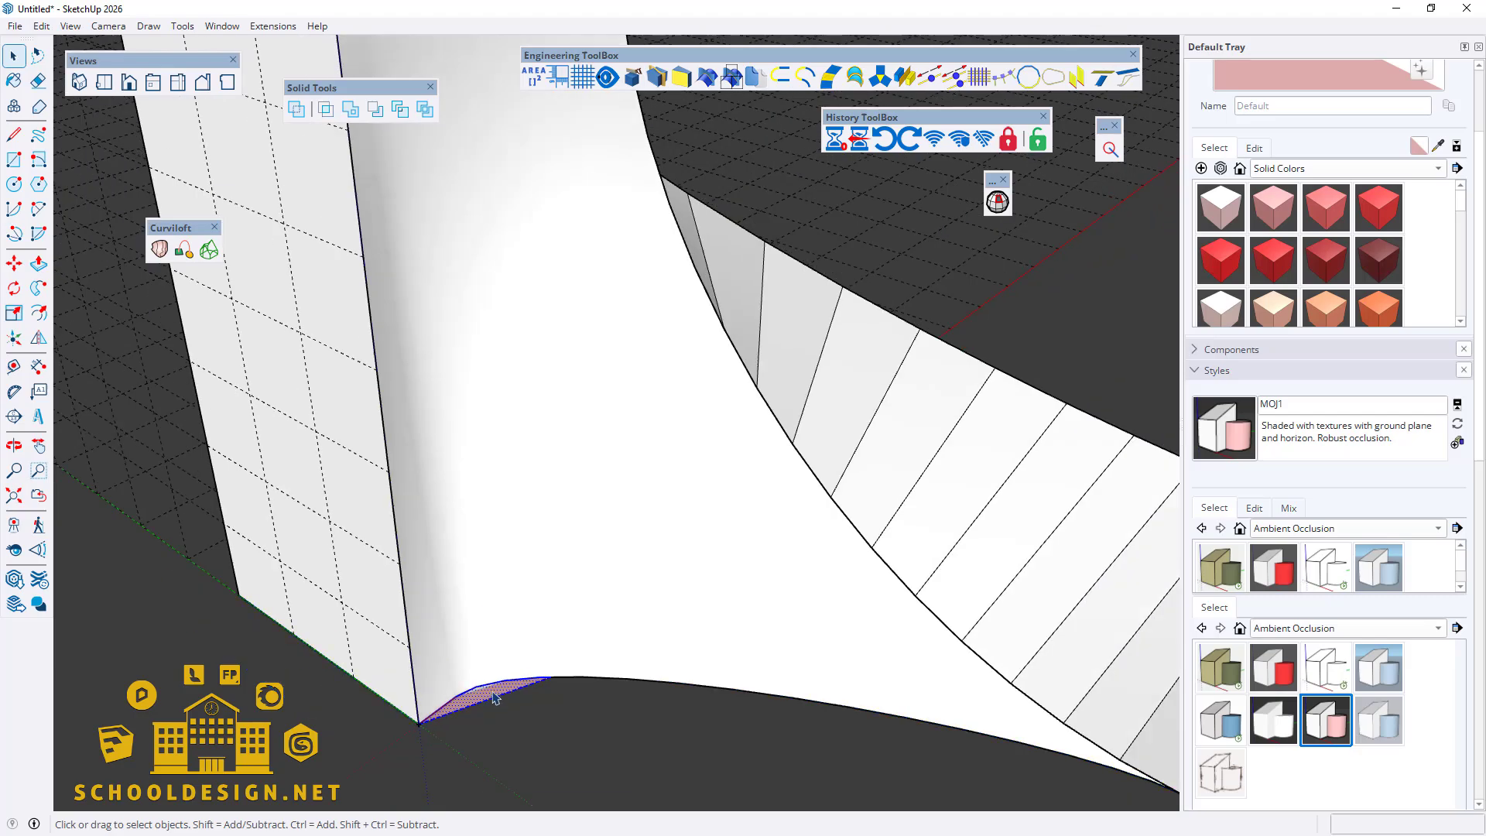
pyautogui.press('Delete')
# Step: Inspect the surface closing the base from underneath, checking how far the single face extends
pyautogui.scroll(-3, 507, 694)
pyautogui.moveTo(507, 695); pyautogui.dragTo(157, 154, button='middle')
pyautogui.moveTo(553, 406); pyautogui.dragTo(315, 554, button='middle')
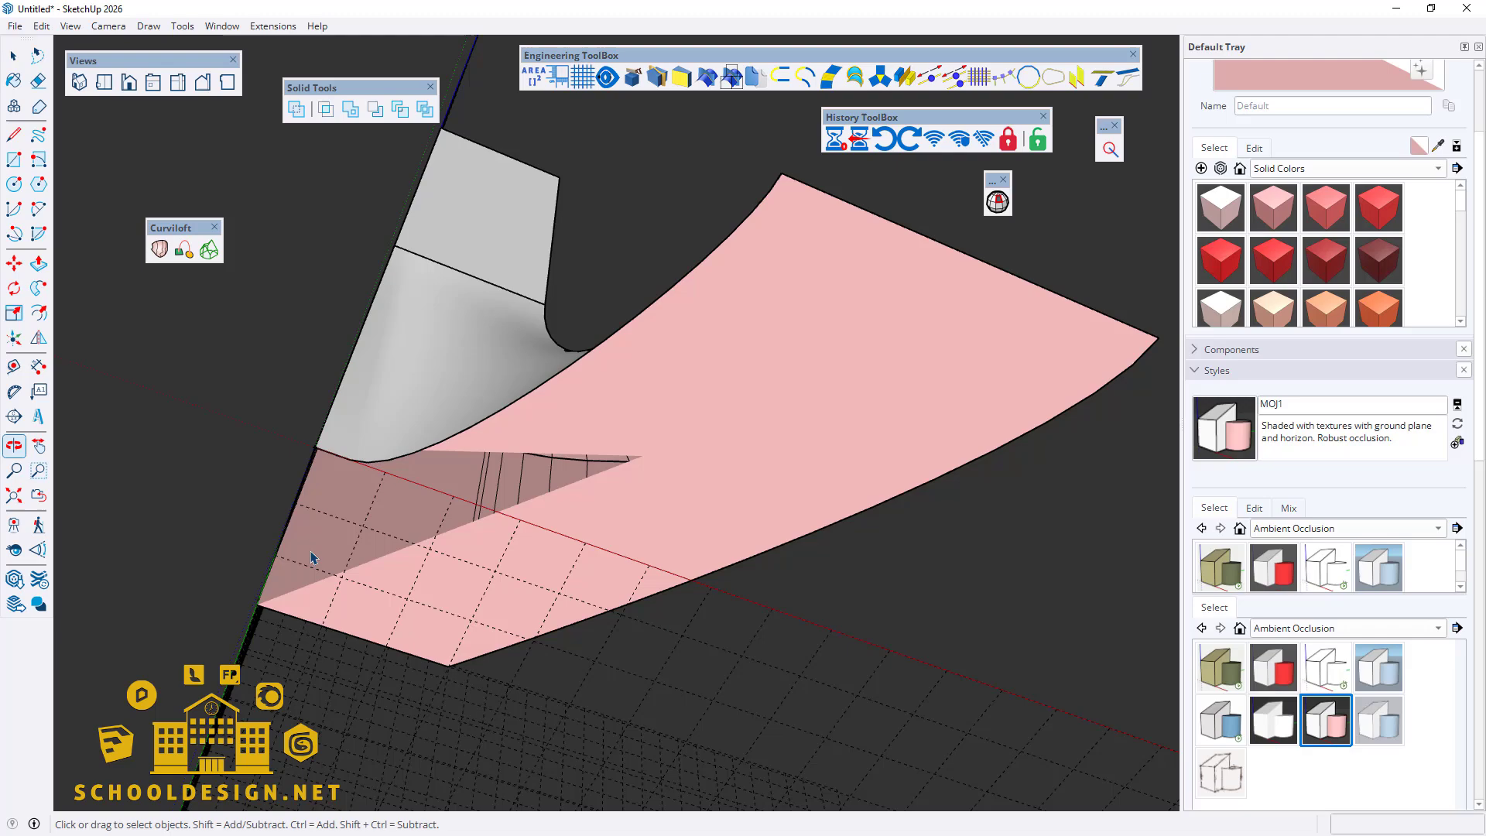
pyautogui.click(391, 526)
pyautogui.moveTo(398, 521); pyautogui.dragTo(193, 398, button='middle')
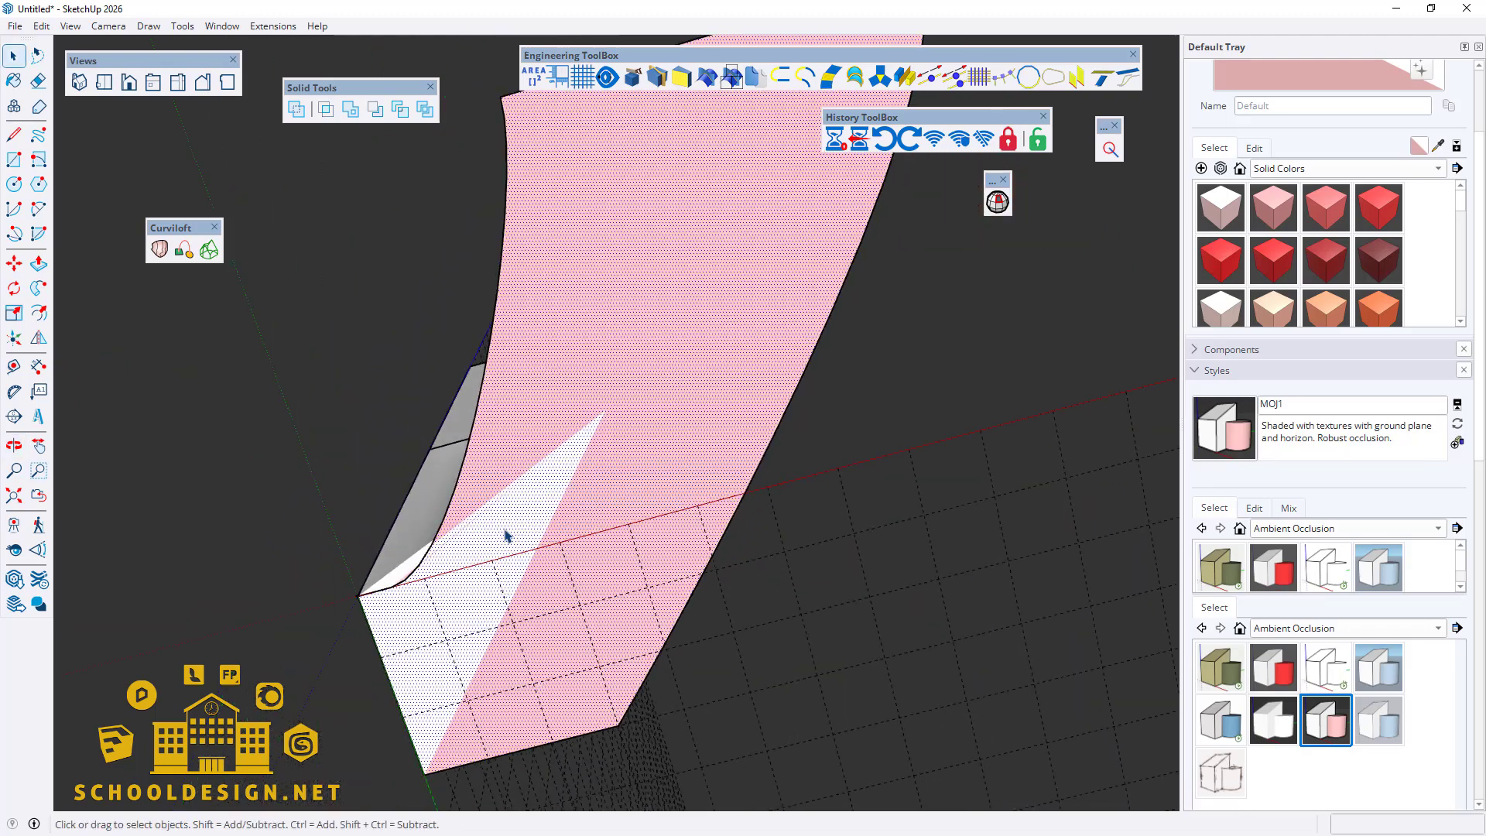
pyautogui.click(232, 457)
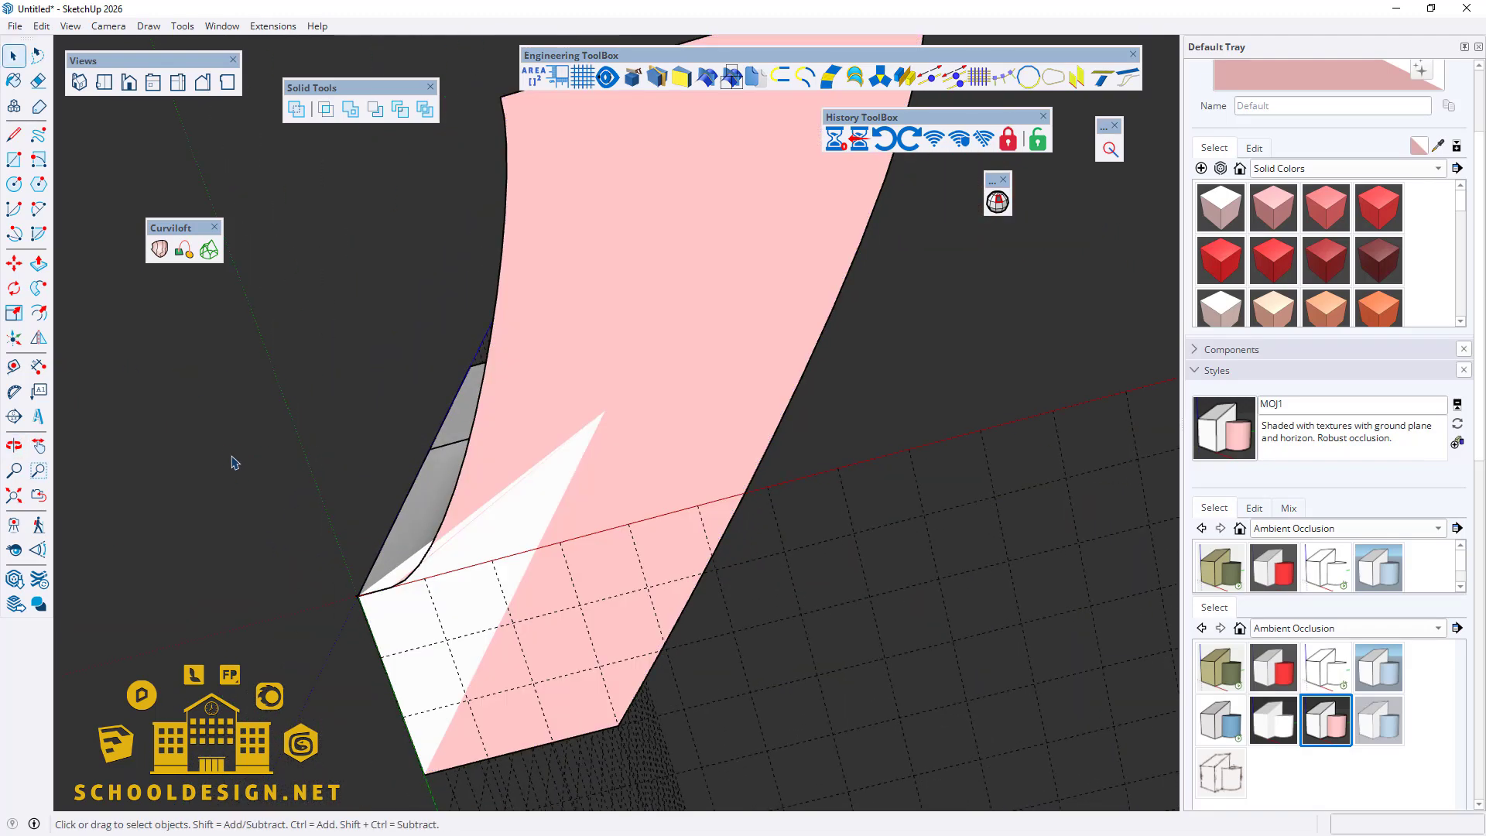
# Step: Hide the reference grid component around the tower
pyautogui.moveTo(534, 348); pyautogui.dragTo(558, 774, button='middle')
pyautogui.doubleClick(537, 447)
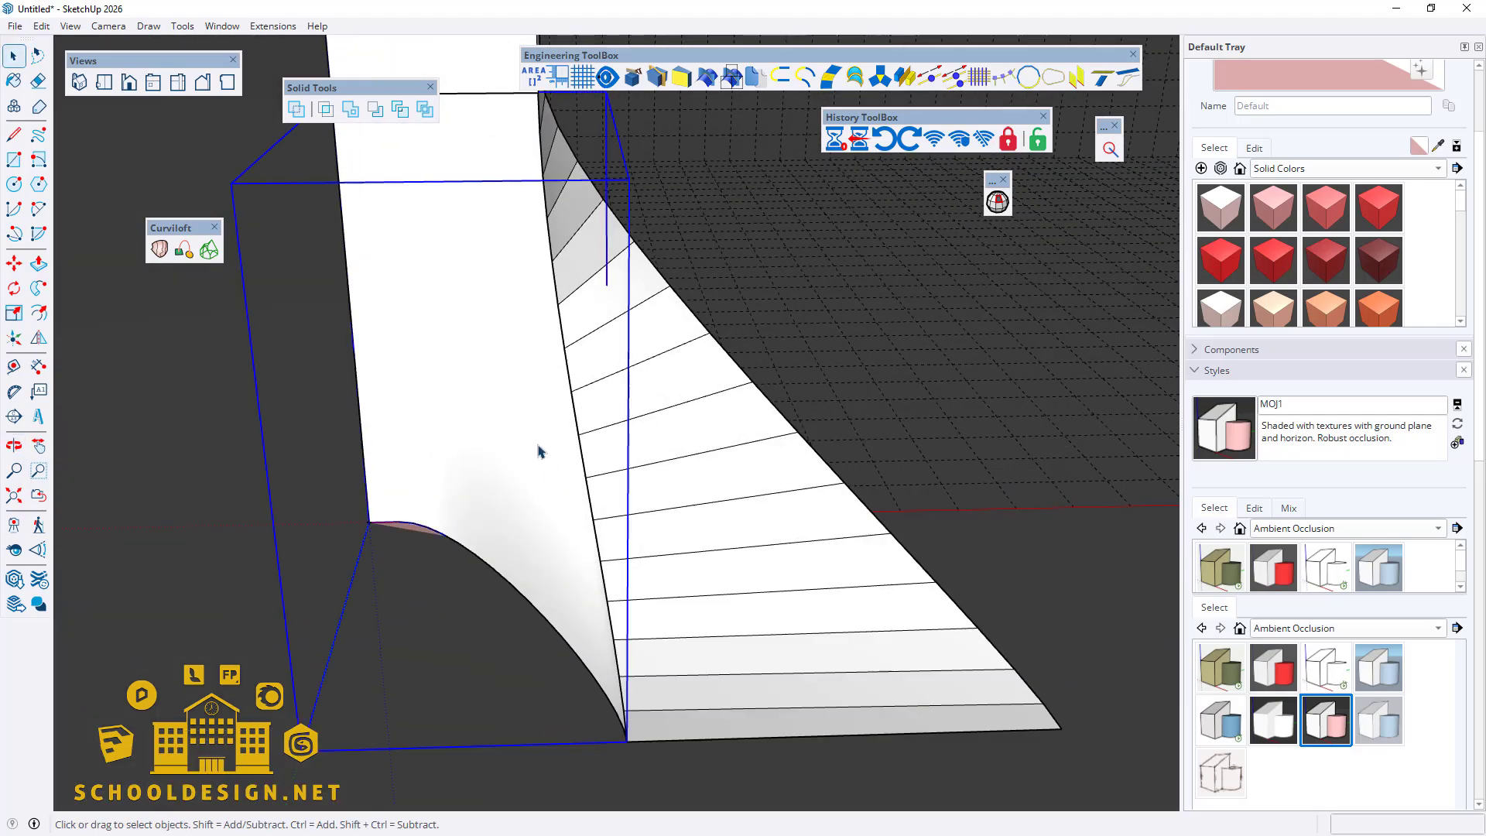
pyautogui.click(538, 446)
pyautogui.scroll(-7, 536, 468)
pyautogui.click(561, 560)
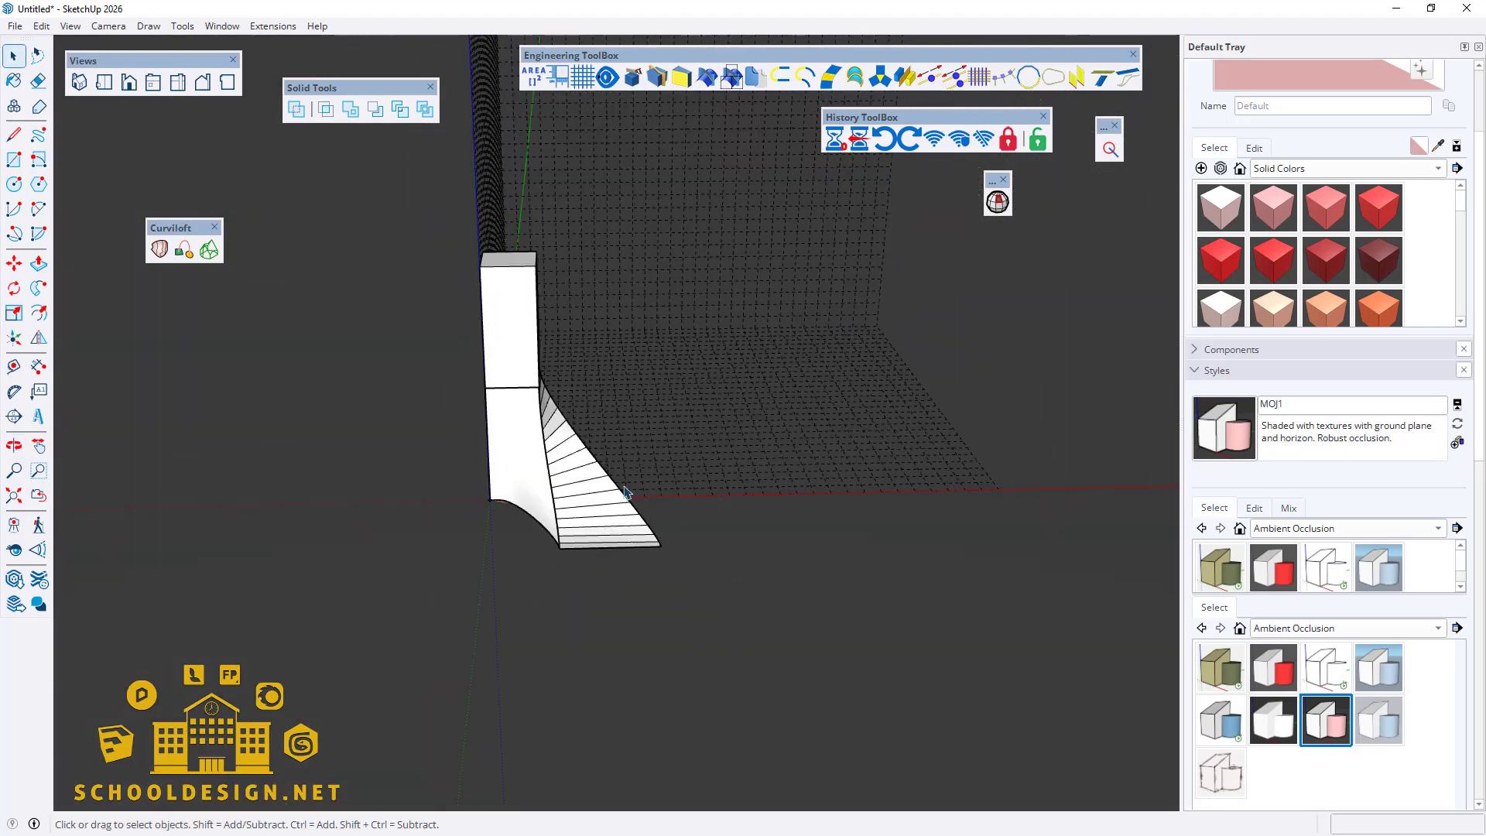
pyautogui.rightClick(686, 385)
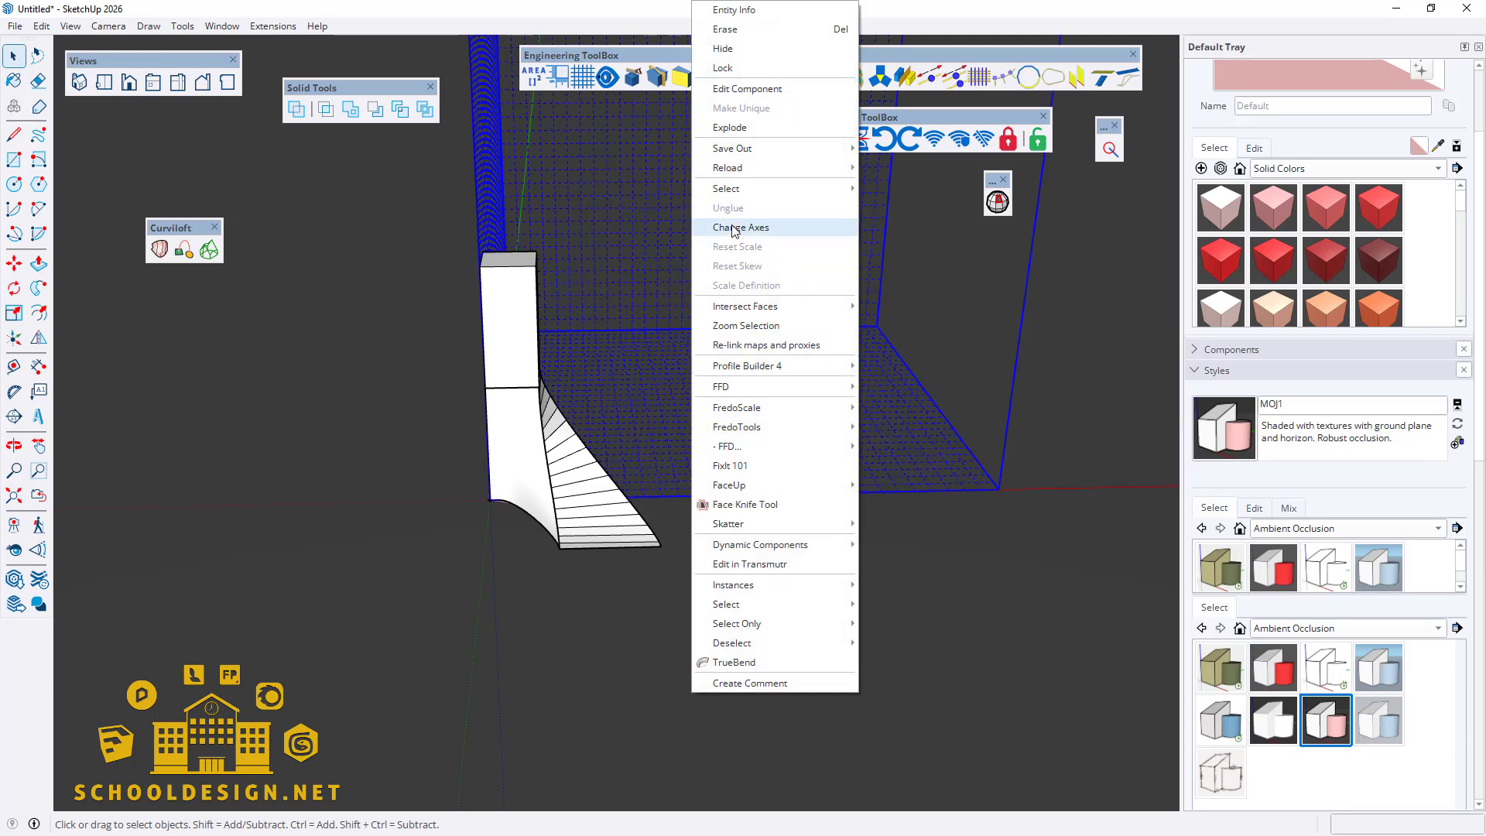
pyautogui.click(745, 66)
# Step: Make one component from the tower and both curved wall groups, replacing the selection with it
pyautogui.click(491, 293)
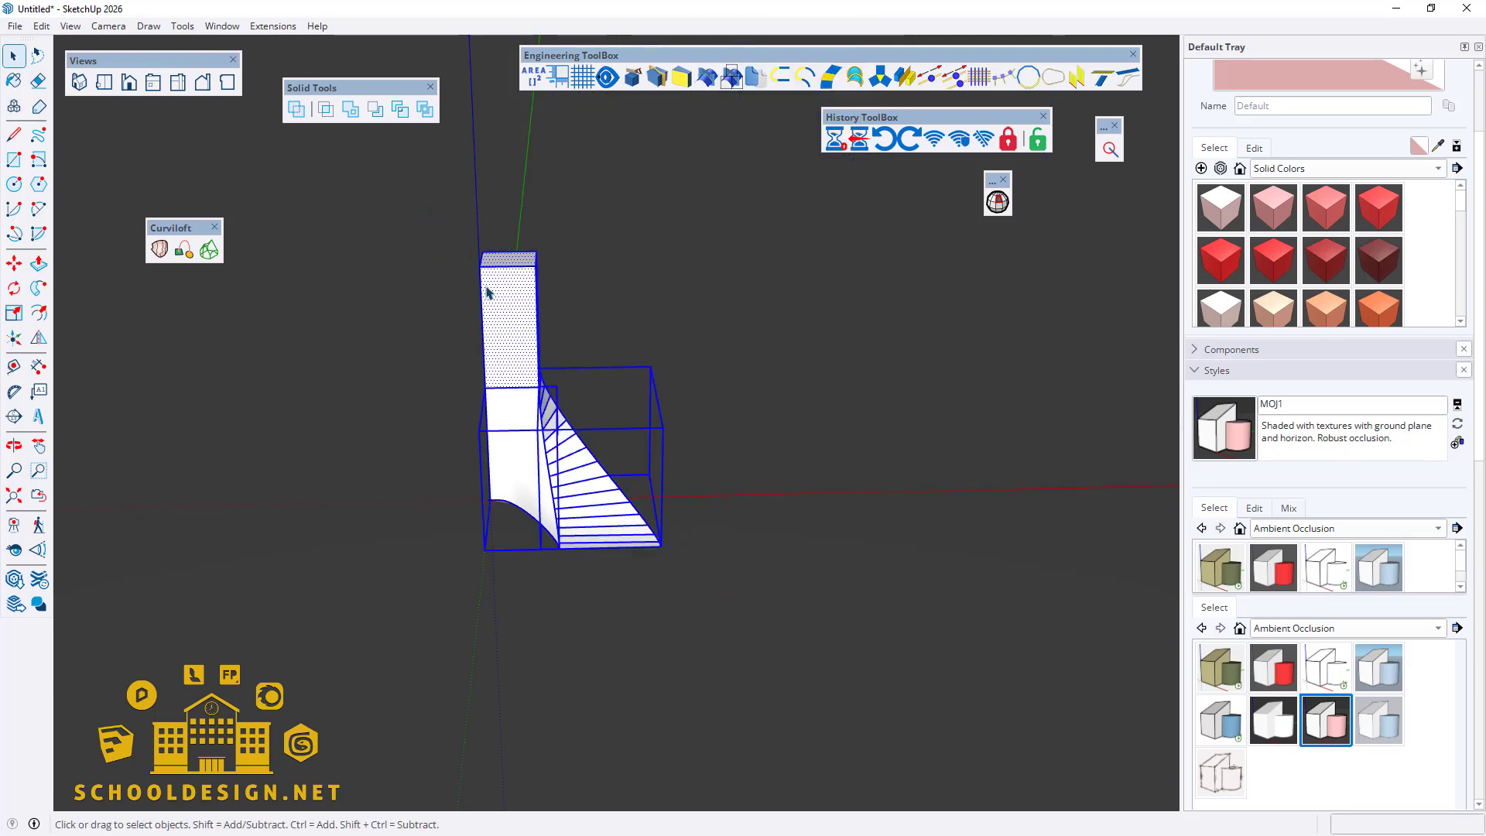
pyautogui.rightClick(500, 313)
pyautogui.click(567, 155)
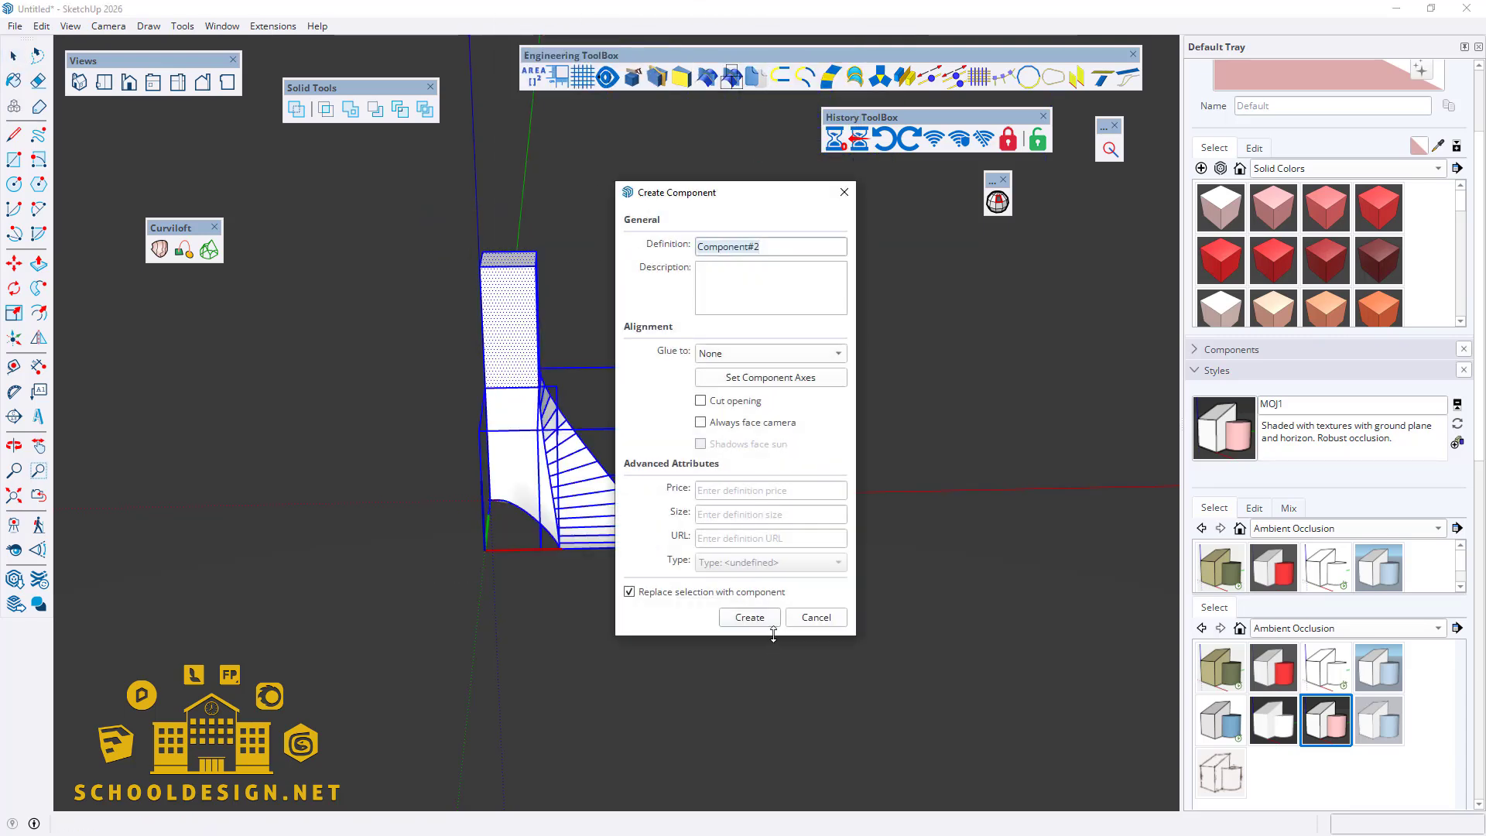
pyautogui.click(749, 617)
# Step: Open the tower component for editing and check its geometry for solid errors with Solid Inspector²
pyautogui.doubleClick(555, 475)
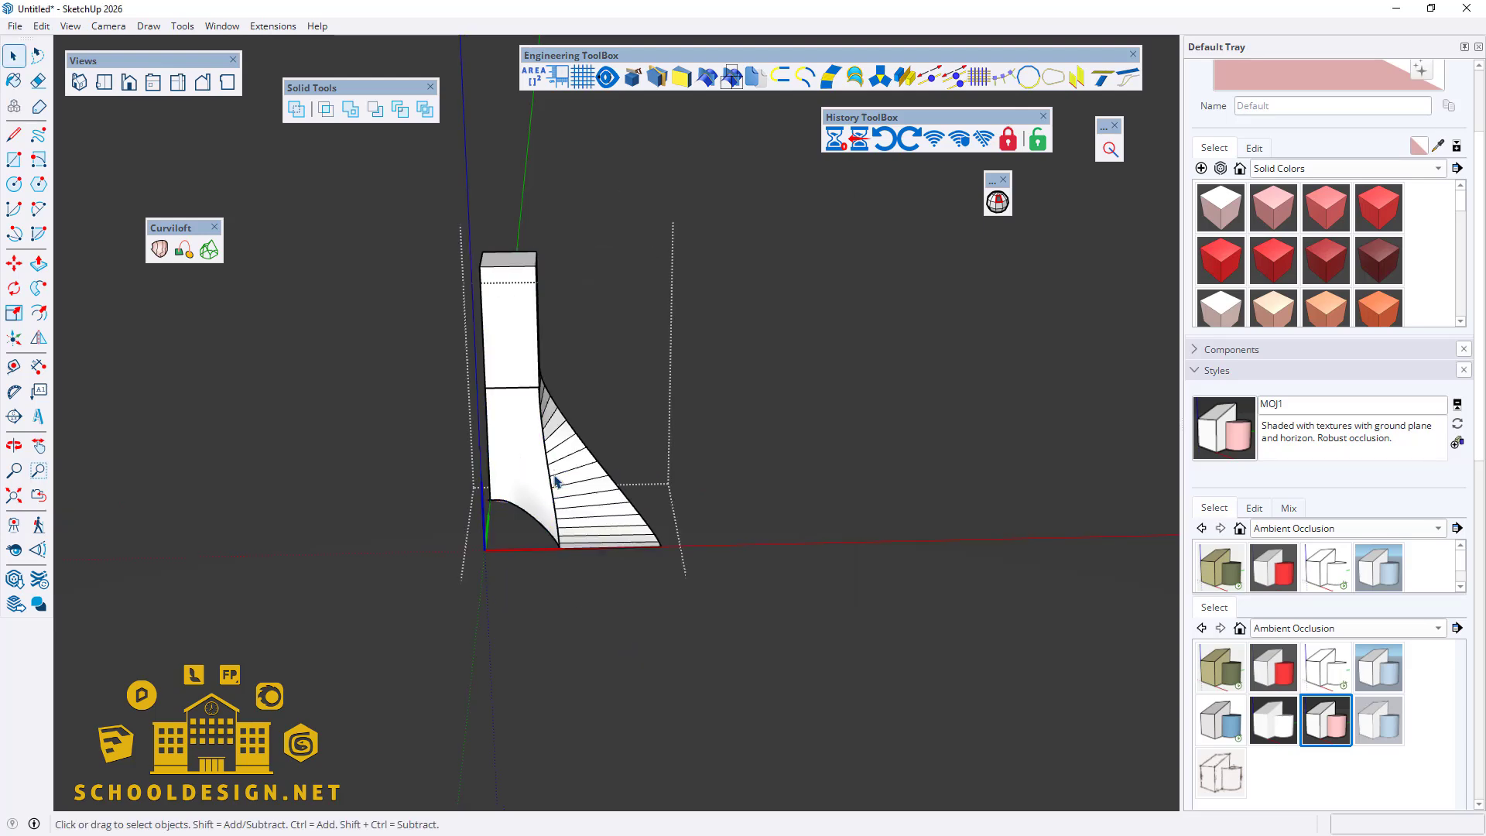
pyautogui.click(997, 202)
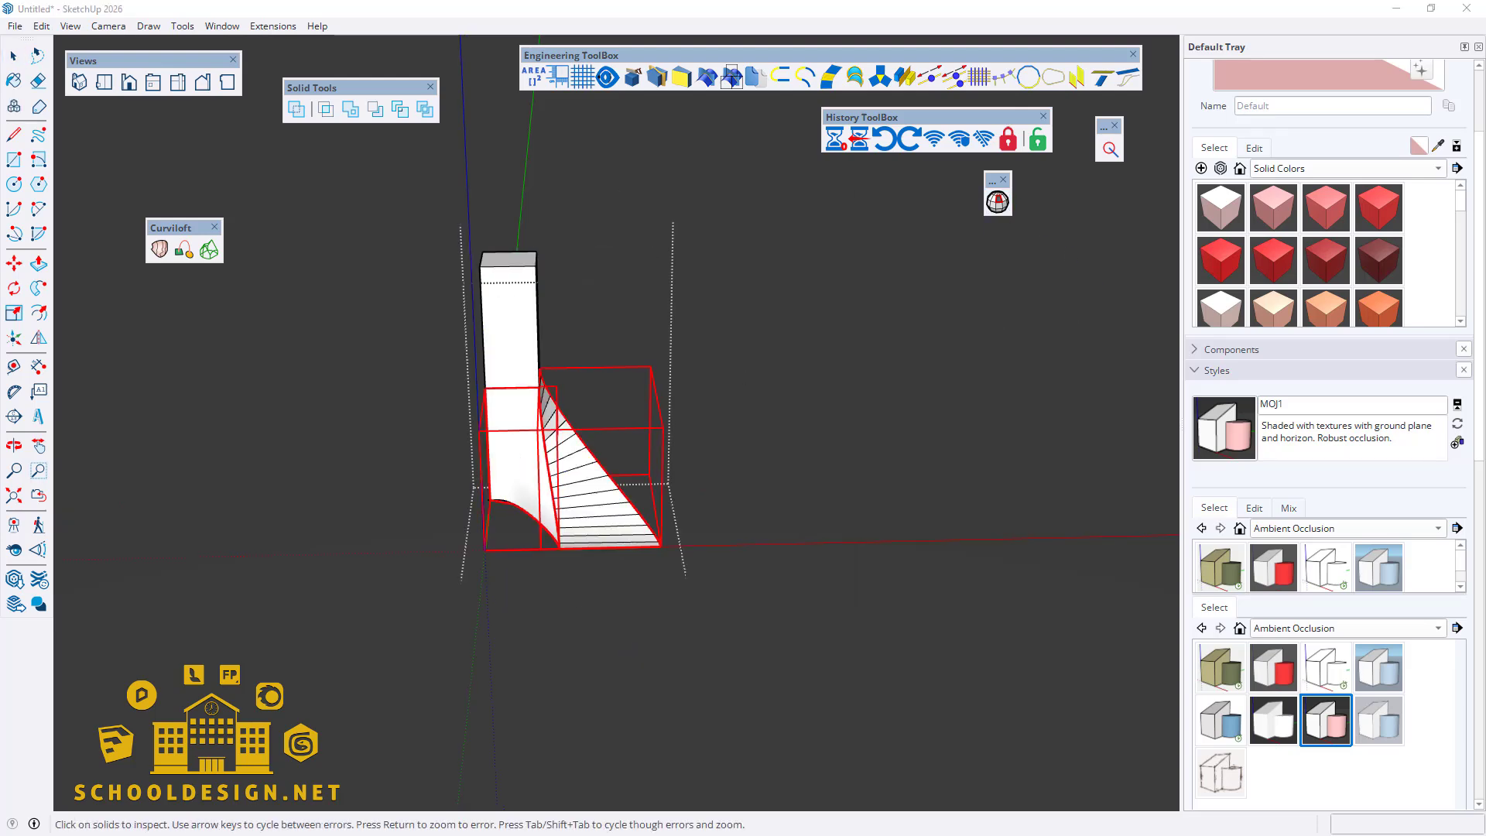
pyautogui.moveTo(982, 280); pyautogui.dragTo(943, 232)
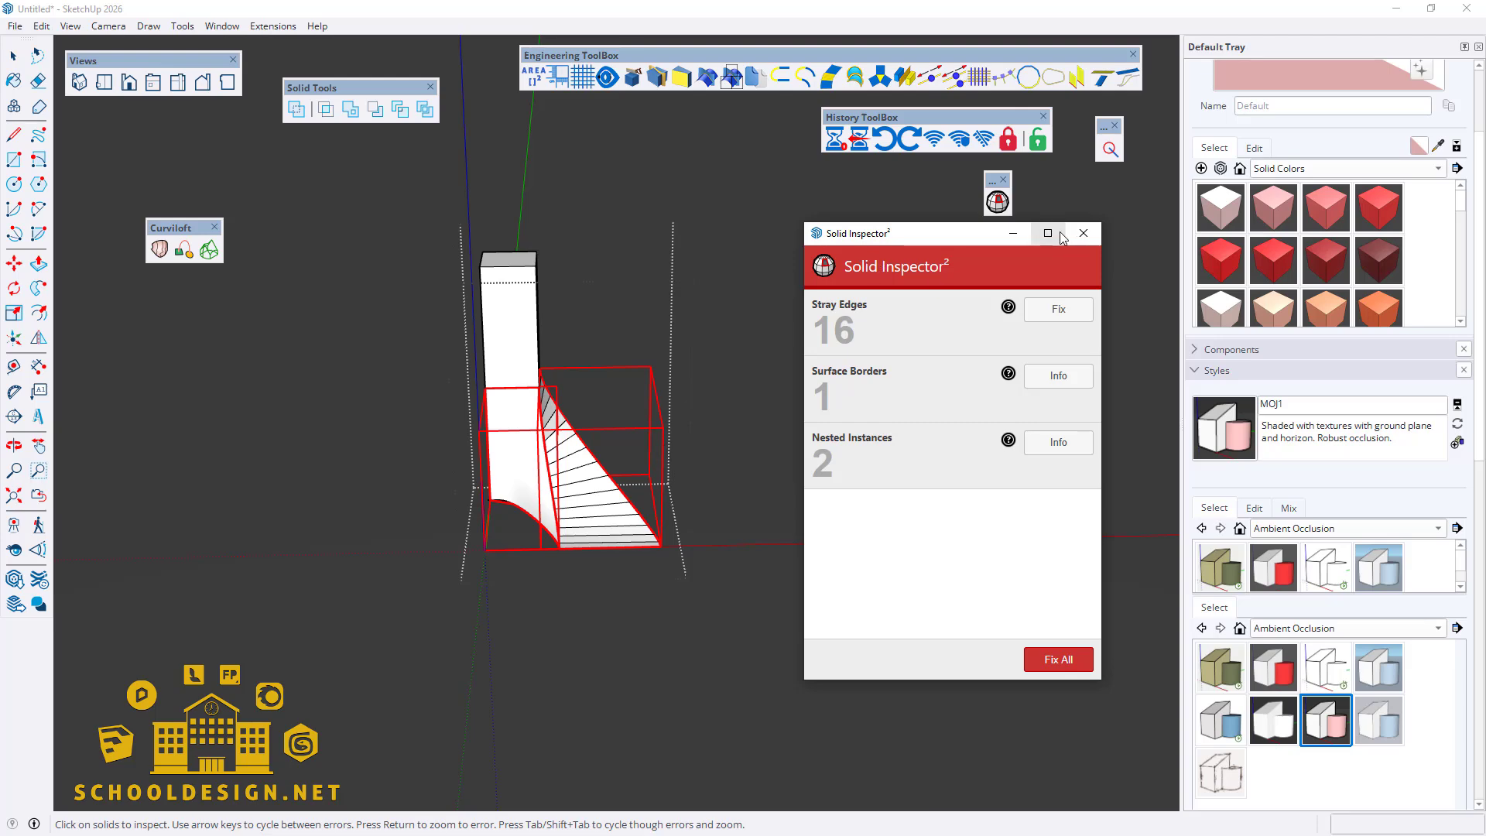
pyautogui.click(1083, 233)
# Step: Explode the tower component back into the tower geometry and its wall groups
pyautogui.rightClick(564, 503)
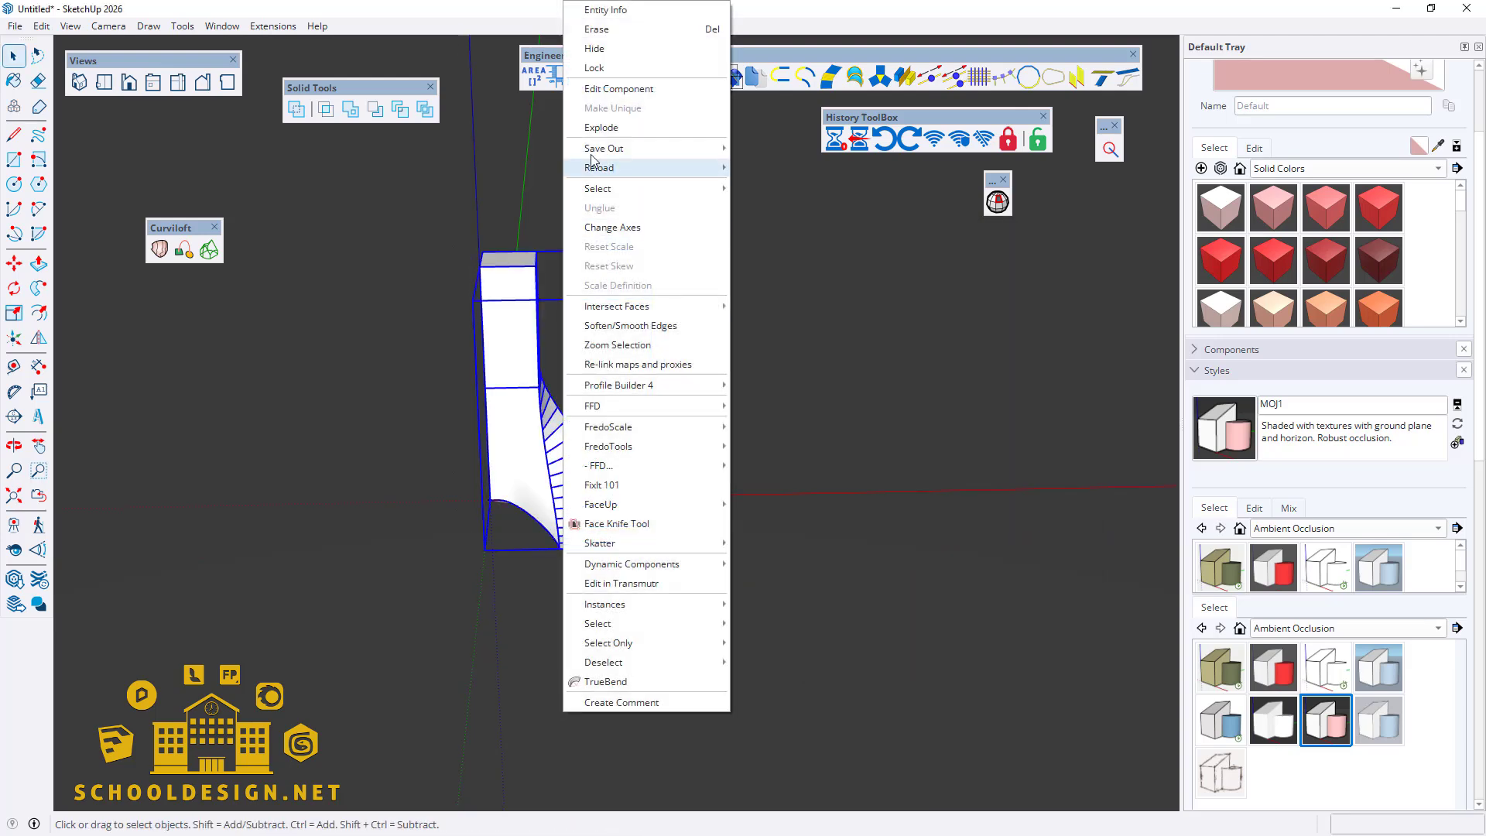
pyautogui.click(601, 130)
pyautogui.click(723, 411)
# Step: Explode the segmented bridge wall group and the smooth inner wall group into loose geometry
pyautogui.click(572, 470)
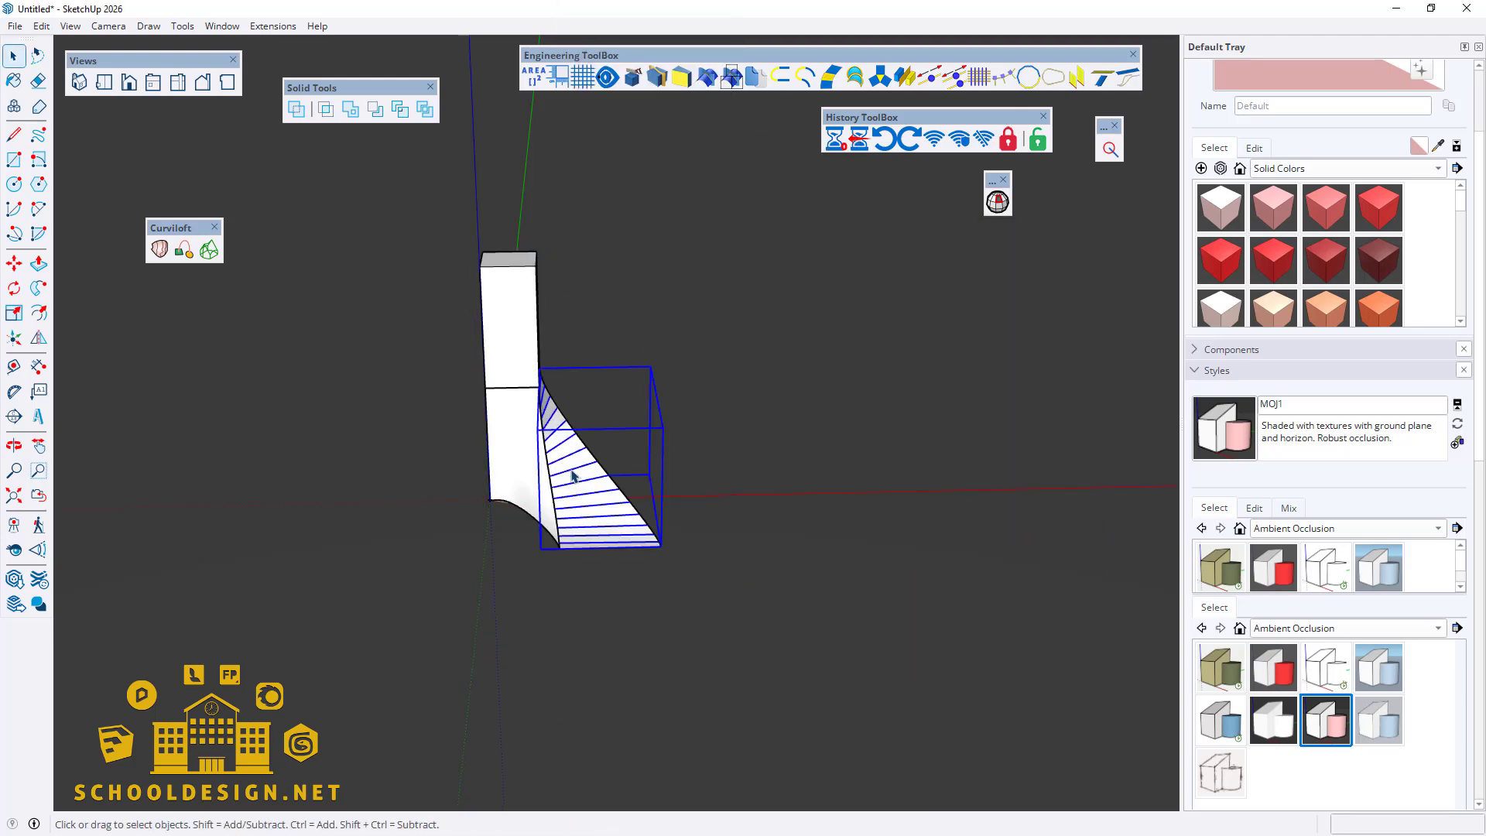
pyautogui.rightClick(572, 475)
pyautogui.click(631, 113)
pyautogui.click(538, 451)
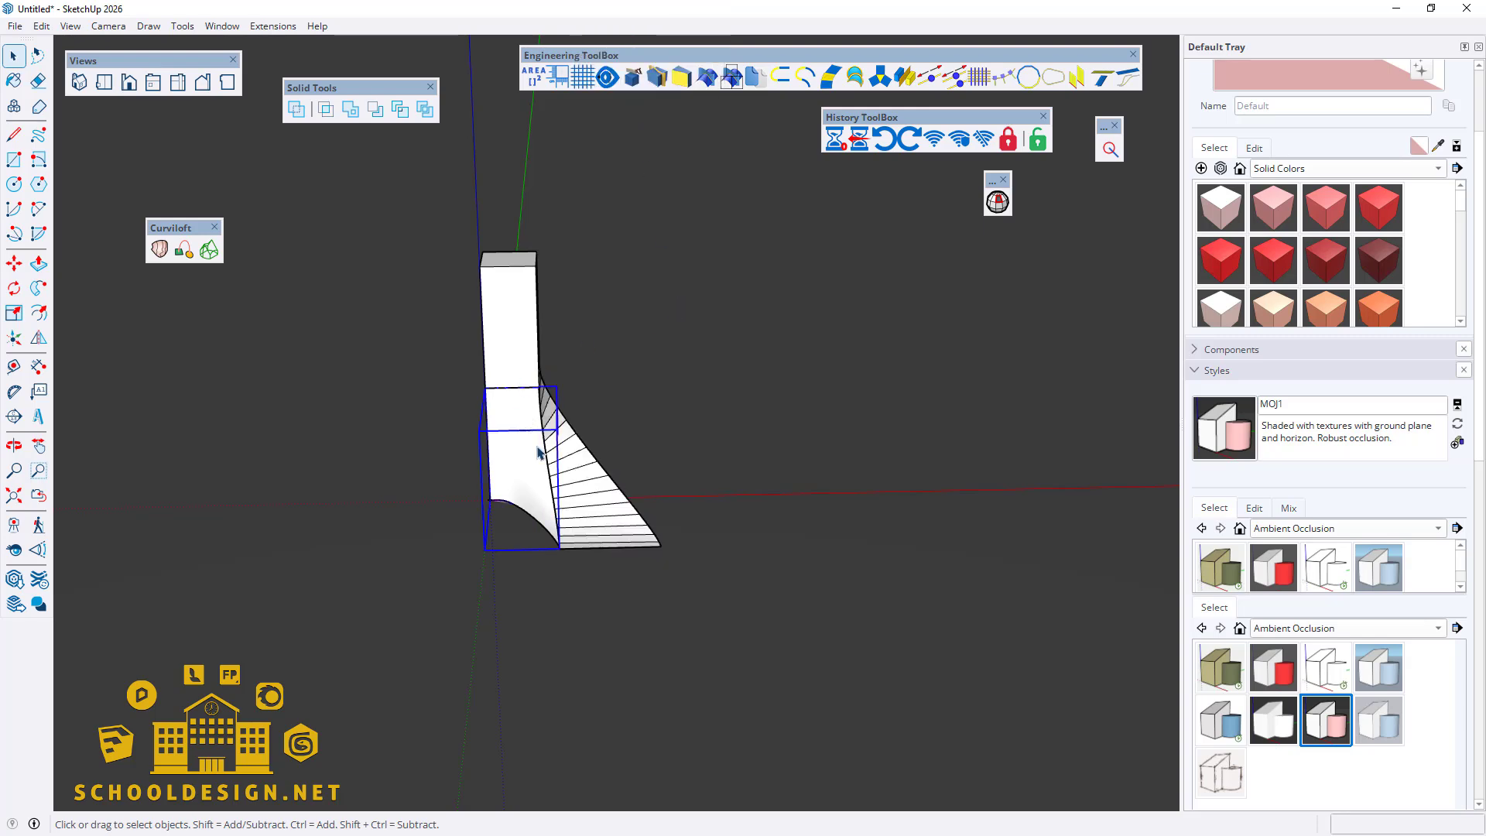
pyautogui.moveTo(538, 451); pyautogui.dragTo(497, 431, button='middle')
pyautogui.rightClick(475, 433)
pyautogui.click(533, 113)
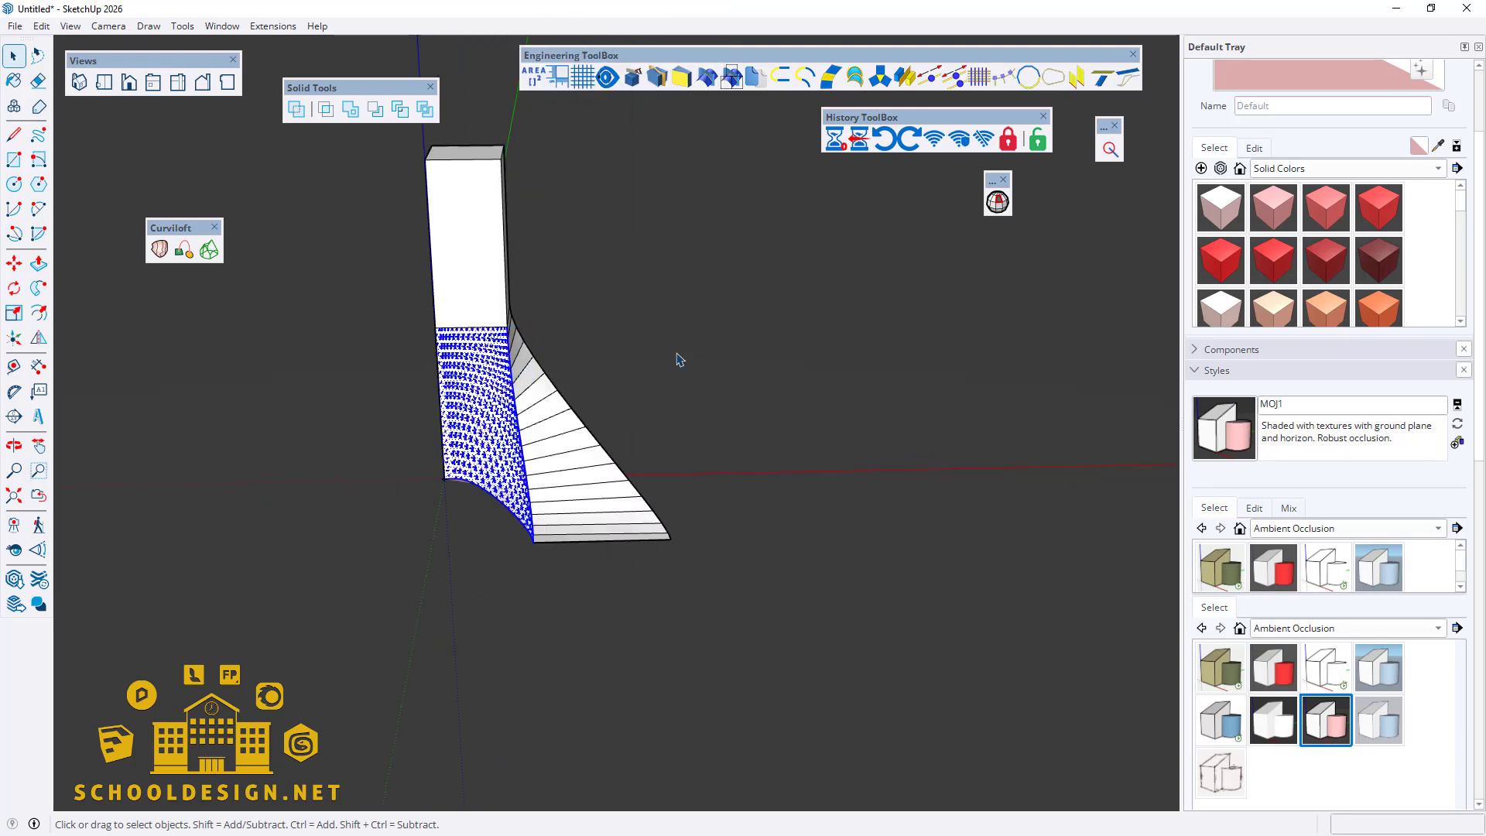
# Step: Examine the exploded walls from several sides, focusing on the curved bottom edge at the tower's foot
pyautogui.click(805, 507)
pyautogui.moveTo(806, 506); pyautogui.dragTo(435, 461, button='middle')
pyautogui.rightClick(599, 431)
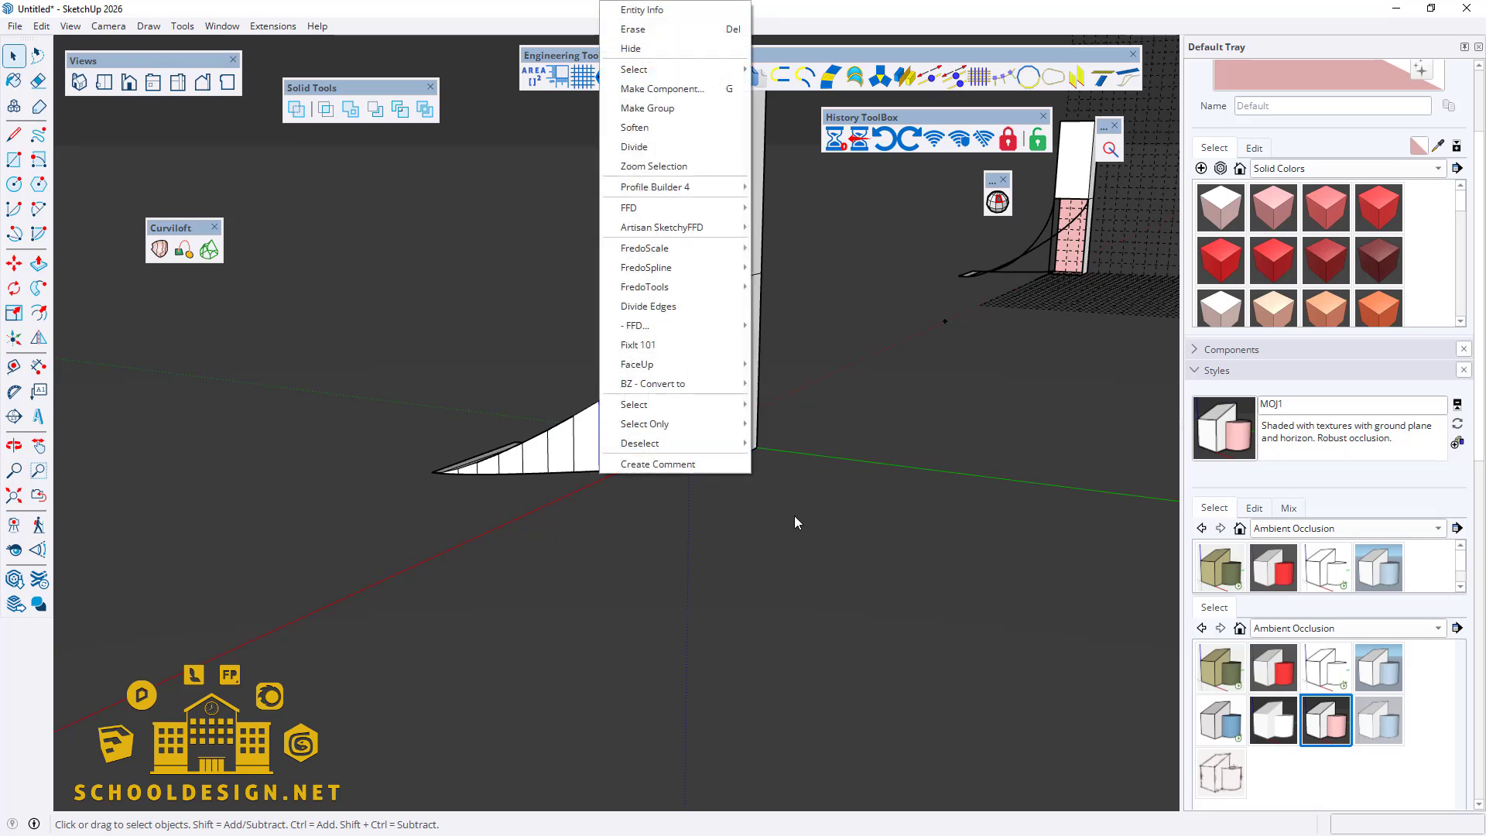
pyautogui.click(797, 522)
pyautogui.moveTo(679, 432); pyautogui.dragTo(897, 604, button='middle')
pyautogui.scroll(3, 594, 443)
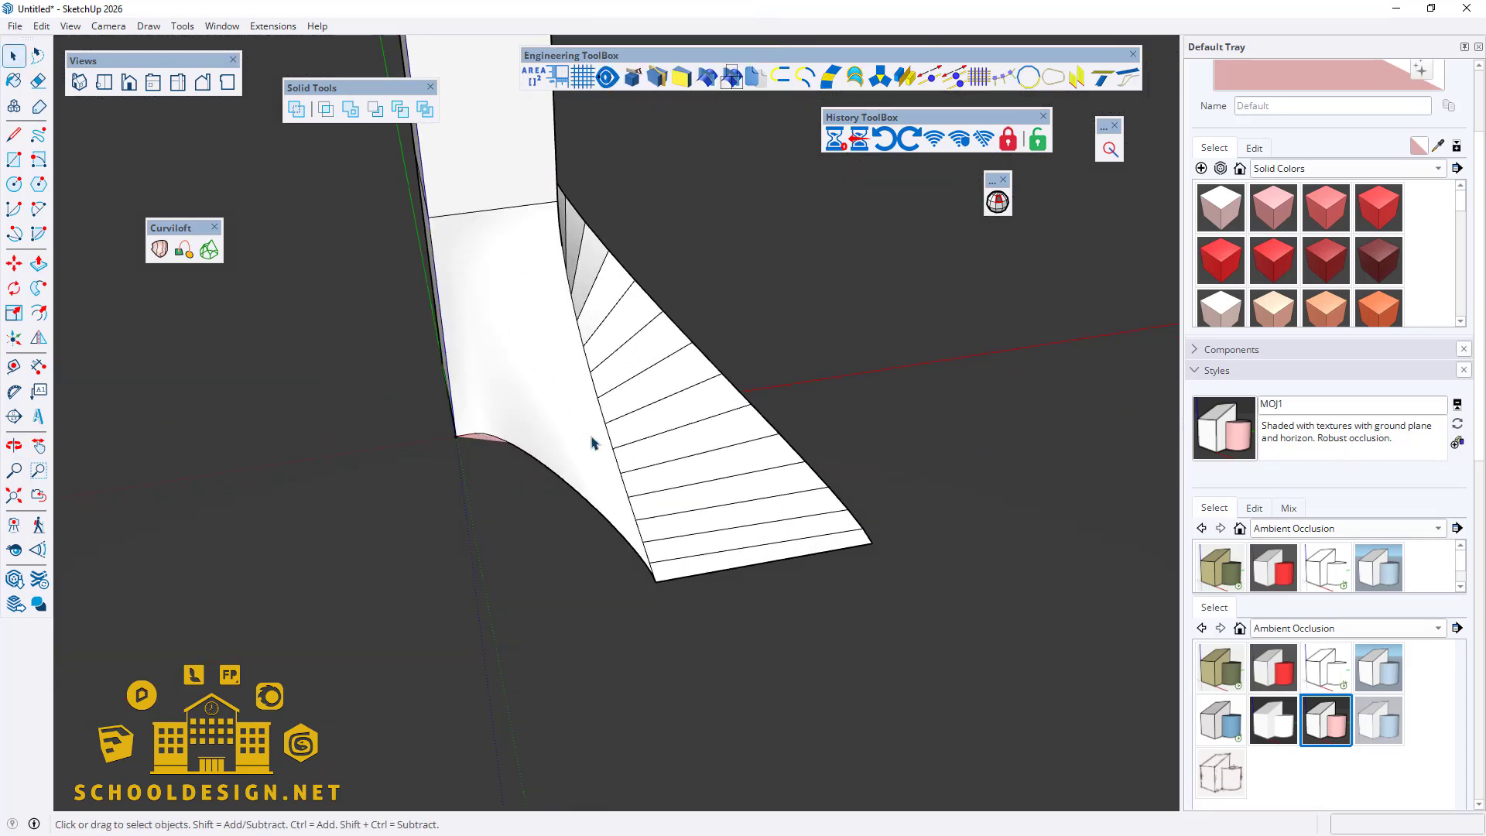
pyautogui.scroll(2, 592, 442)
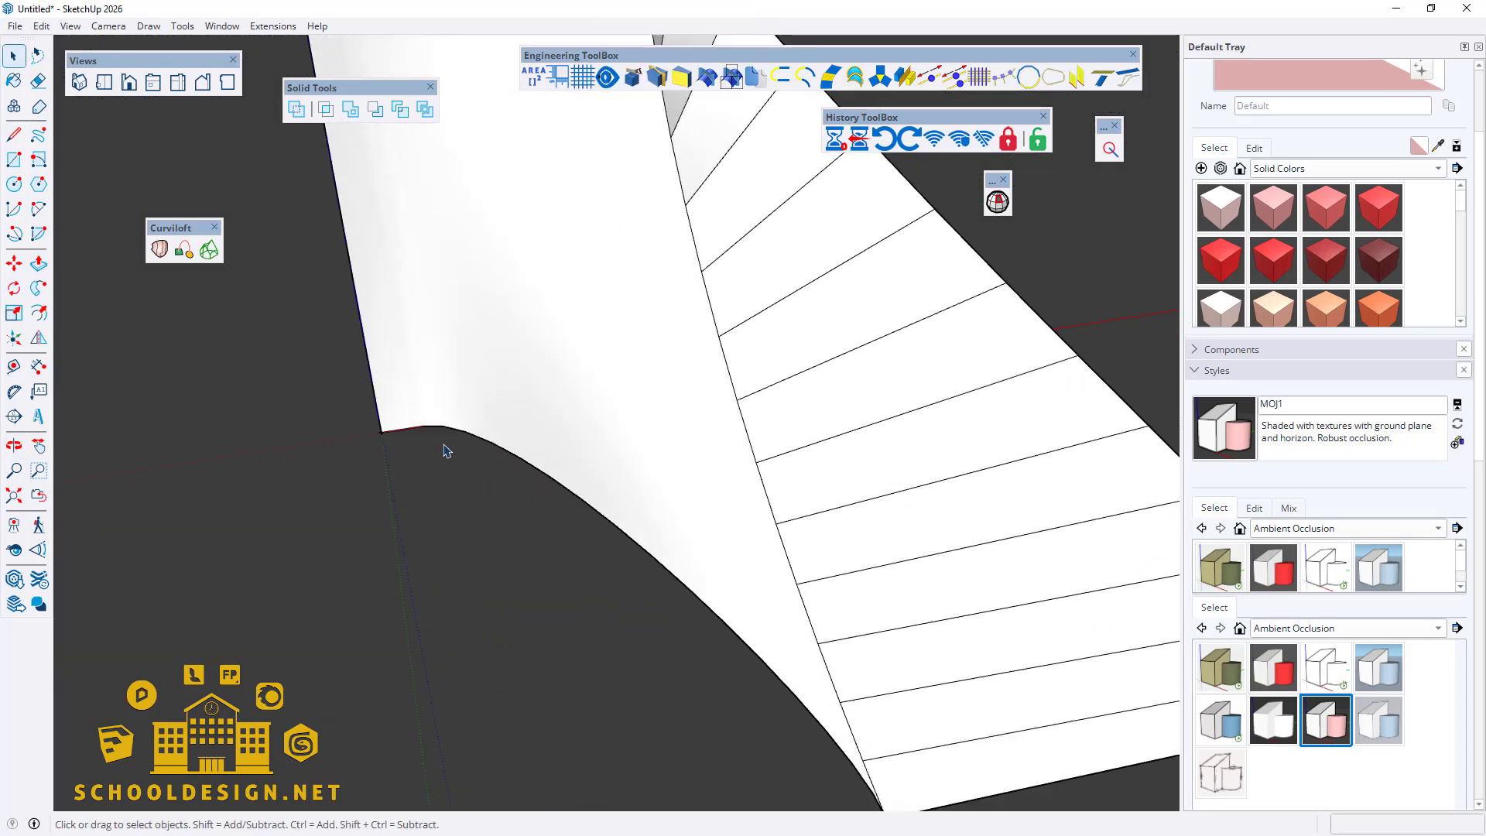
pyautogui.moveTo(444, 447); pyautogui.dragTo(526, 590, button='middle')
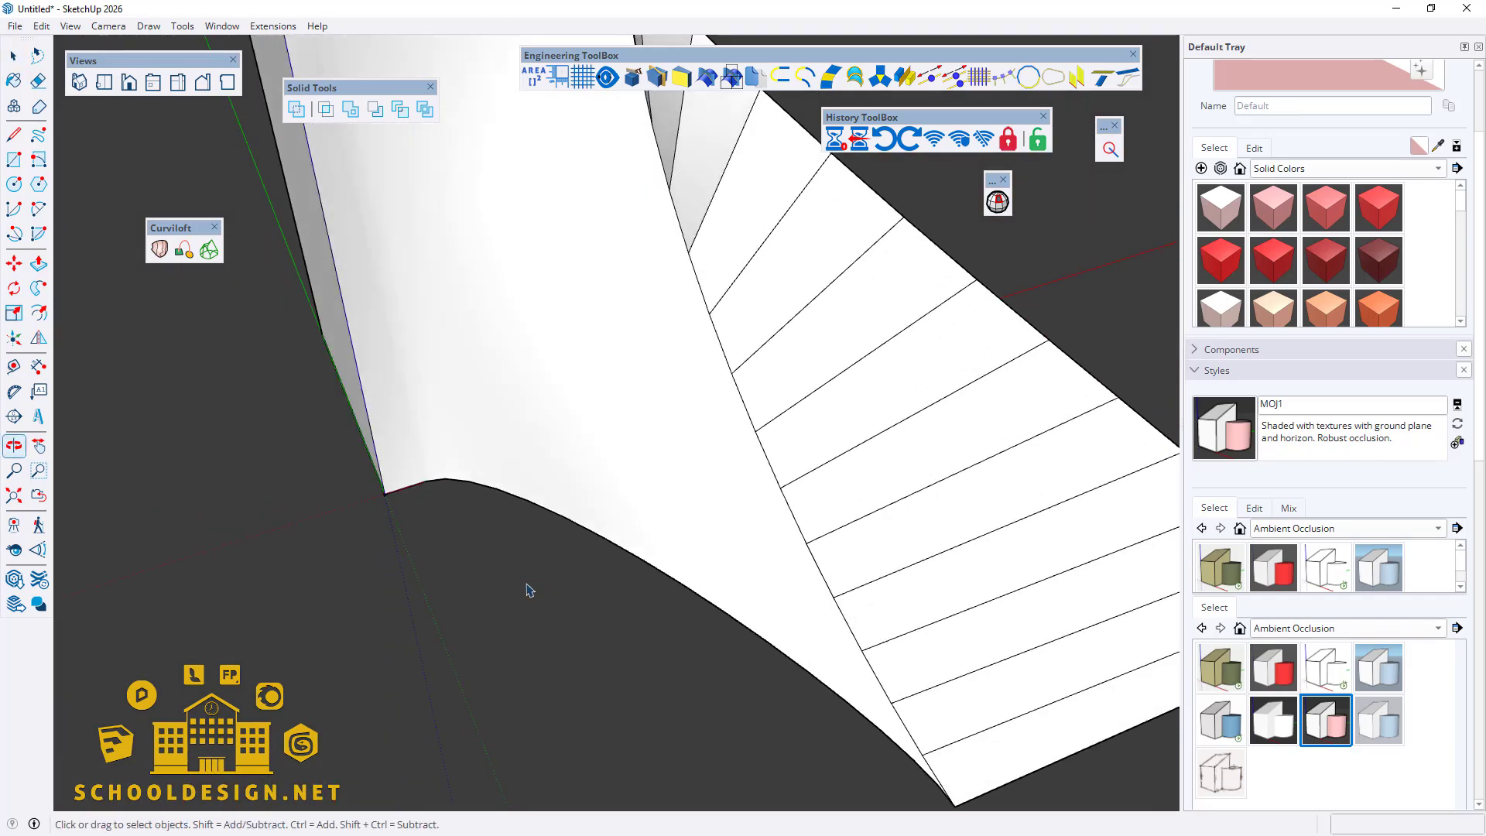
# Step: Select all the loose tower and wall geometry and make it a single group
pyautogui.scroll(-5, 494, 534)
pyautogui.moveTo(432, 430); pyautogui.dragTo(772, 687, button='middle')
pyautogui.moveTo(477, 182); pyautogui.dragTo(477, 183)
pyautogui.rightClick(536, 364)
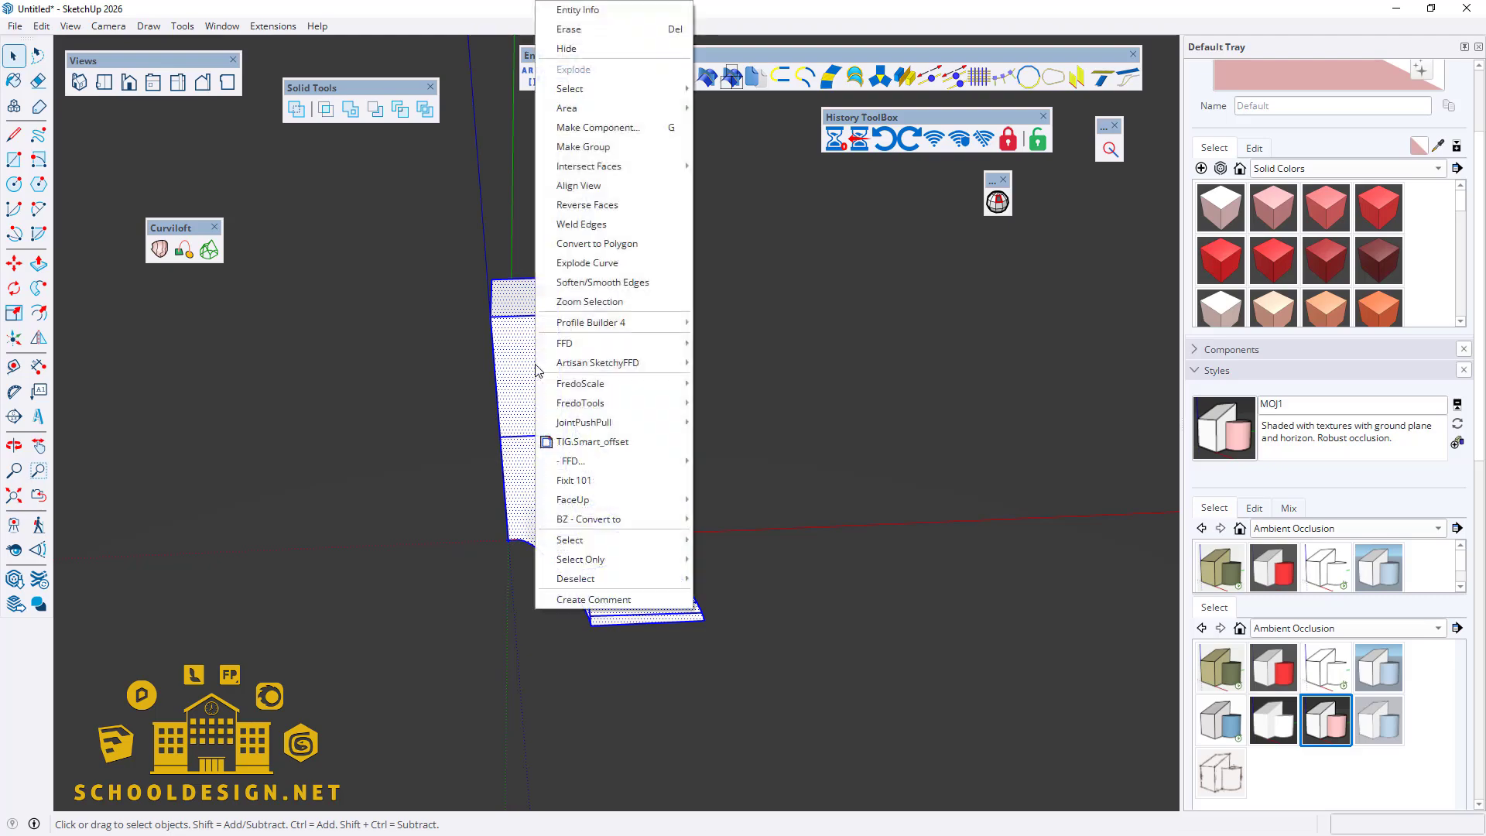
pyautogui.click(588, 146)
pyautogui.click(748, 613)
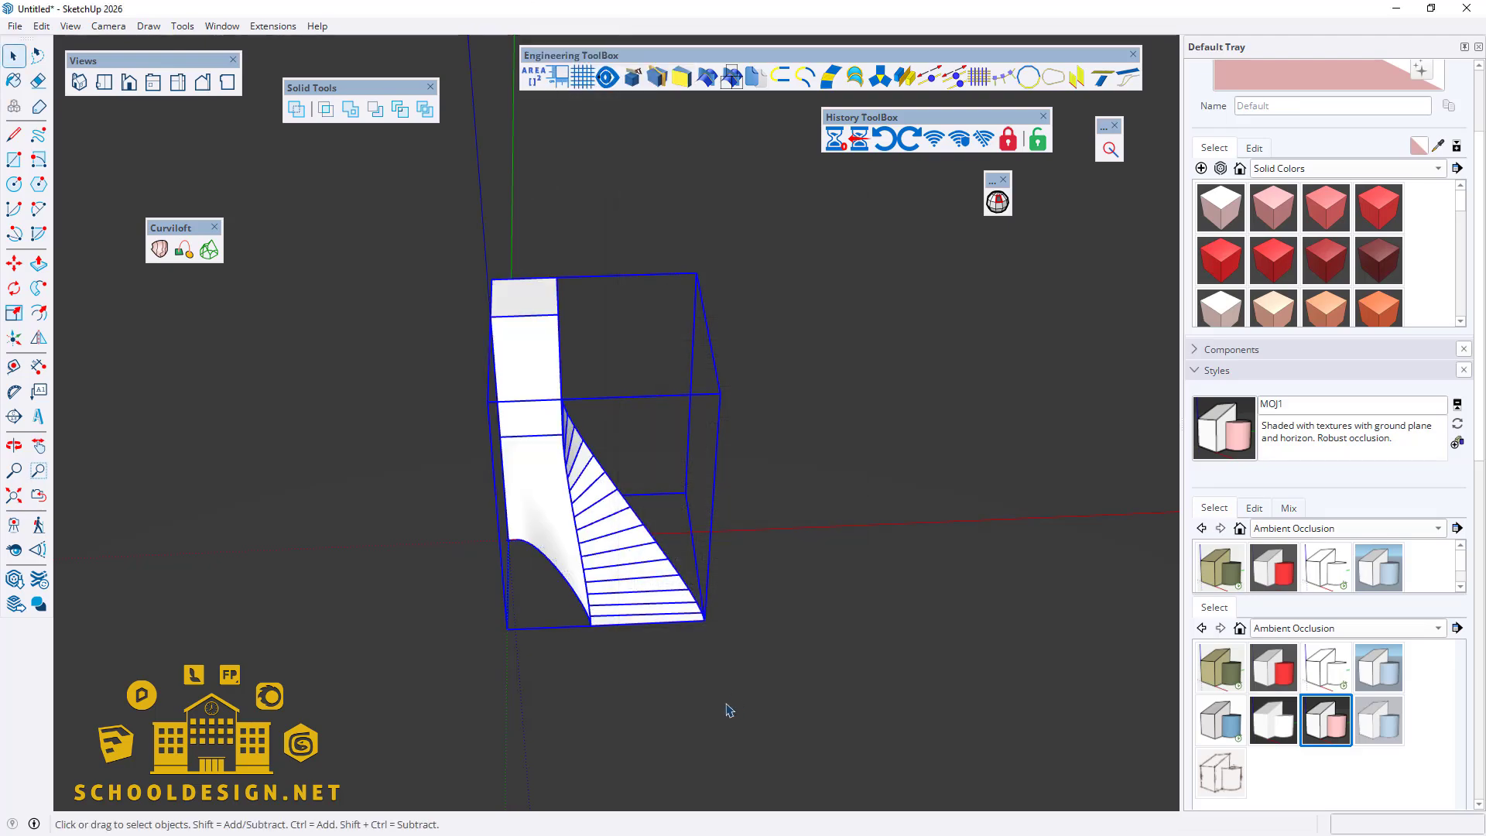
# Step: Open the tower group, check it with Solid Inspector², and fix all its reversed faces
pyautogui.moveTo(726, 706); pyautogui.dragTo(706, 488, button='middle')
pyautogui.doubleClick(660, 447)
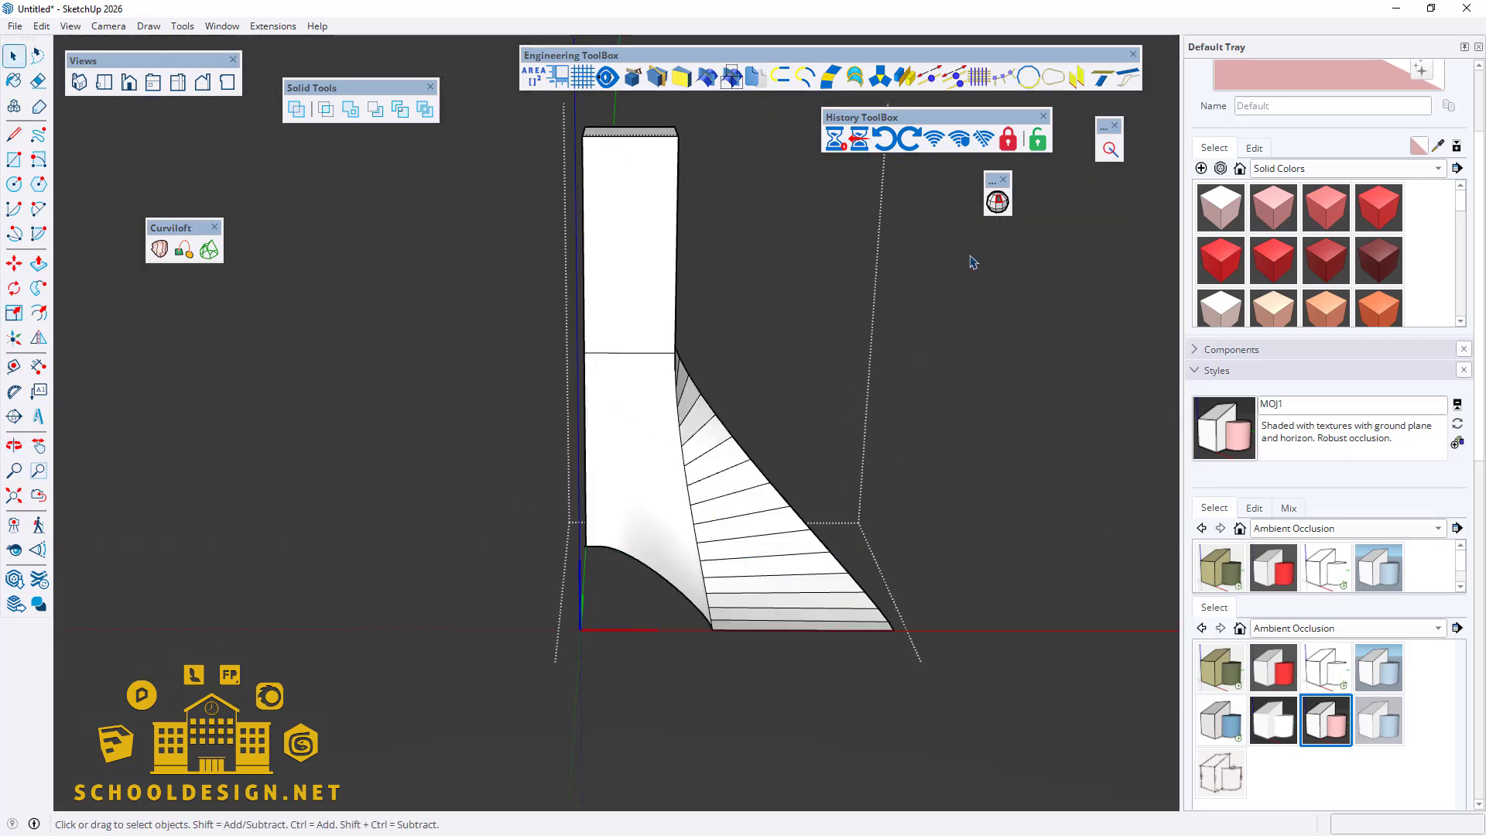
pyautogui.click(997, 201)
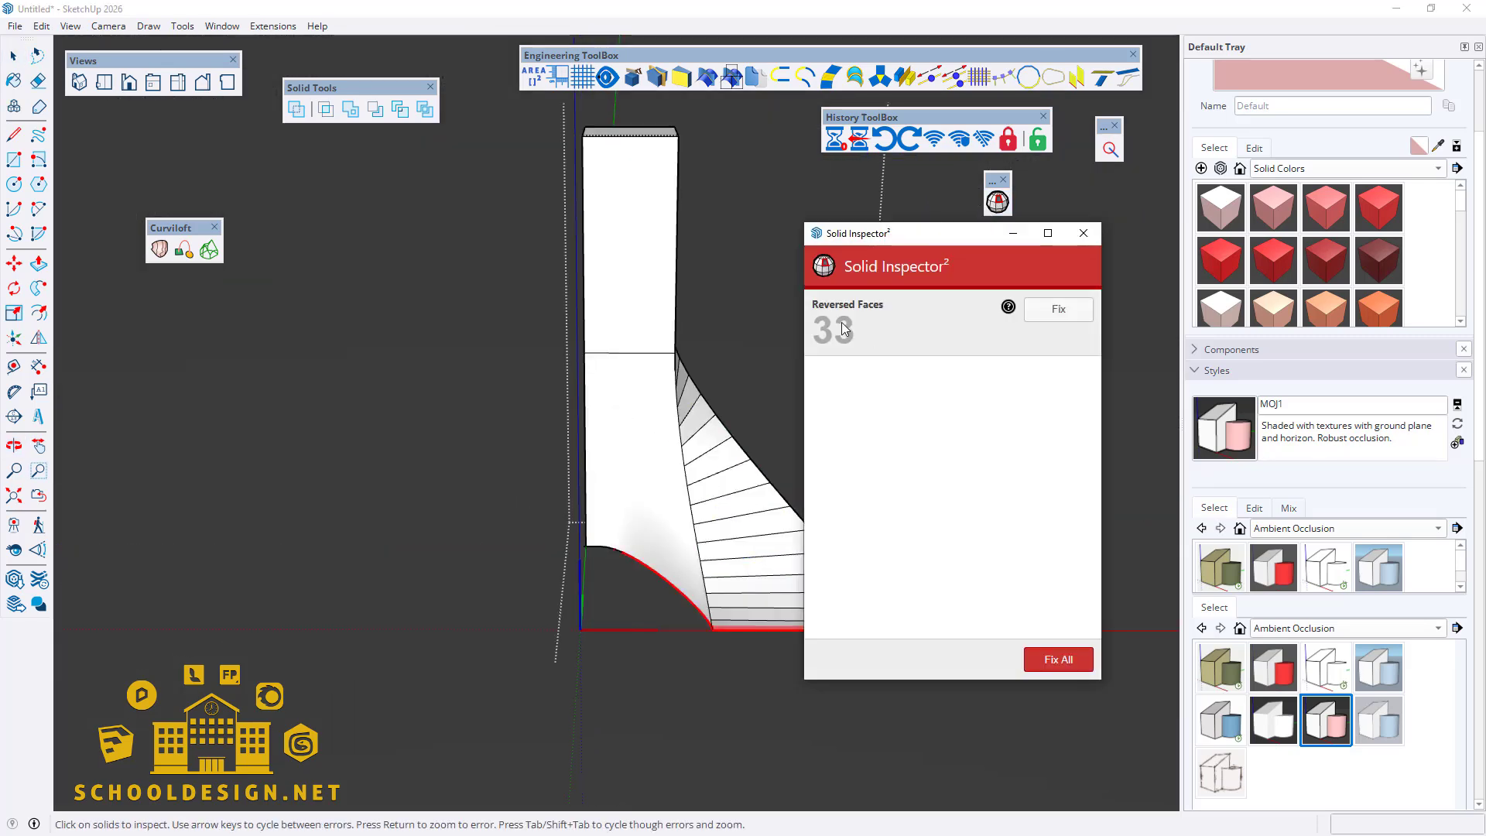
pyautogui.moveTo(951, 601); pyautogui.dragTo(630, 284, button='middle')
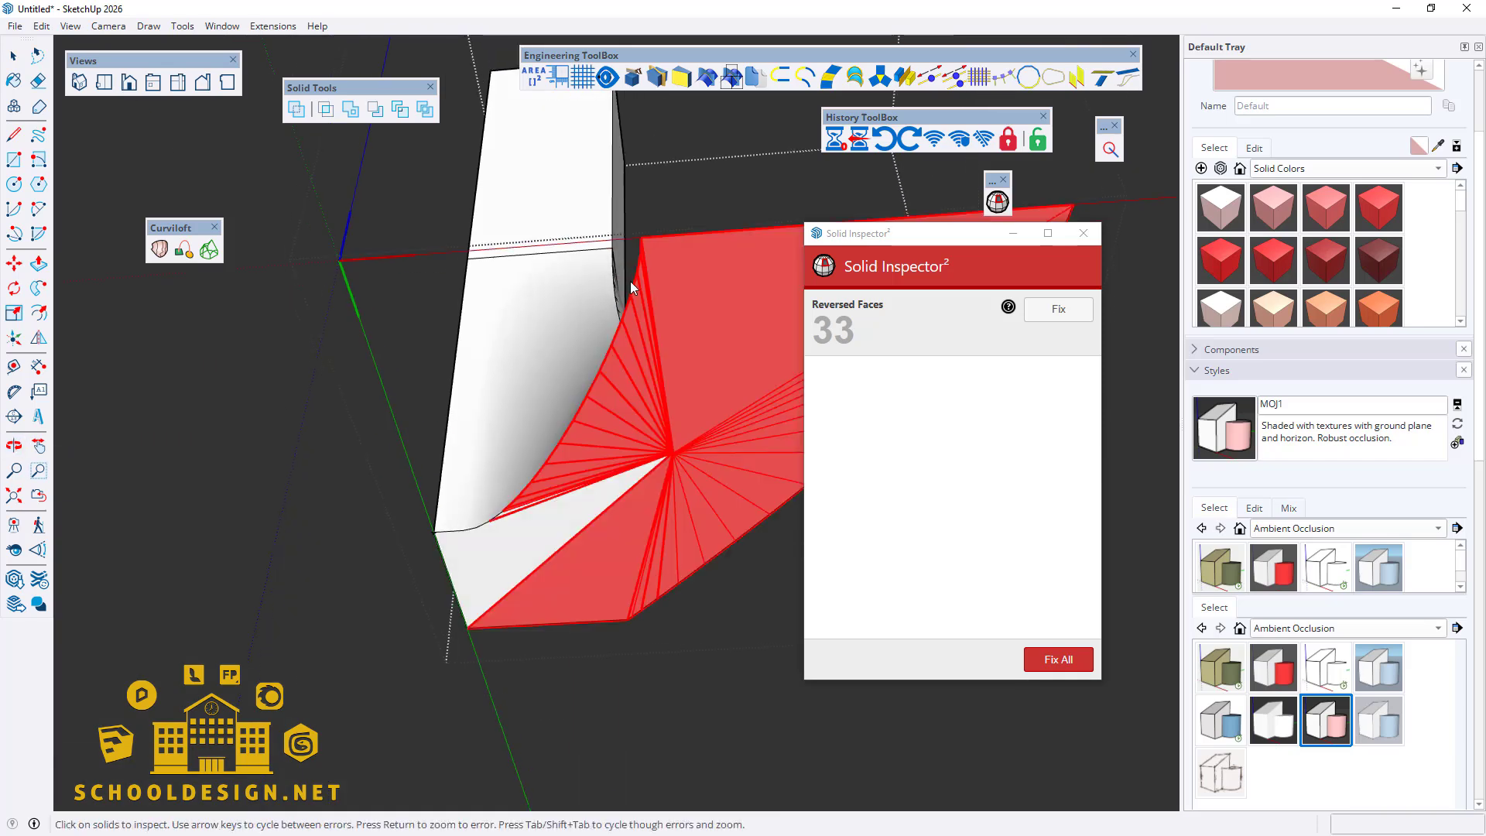
pyautogui.click(1058, 659)
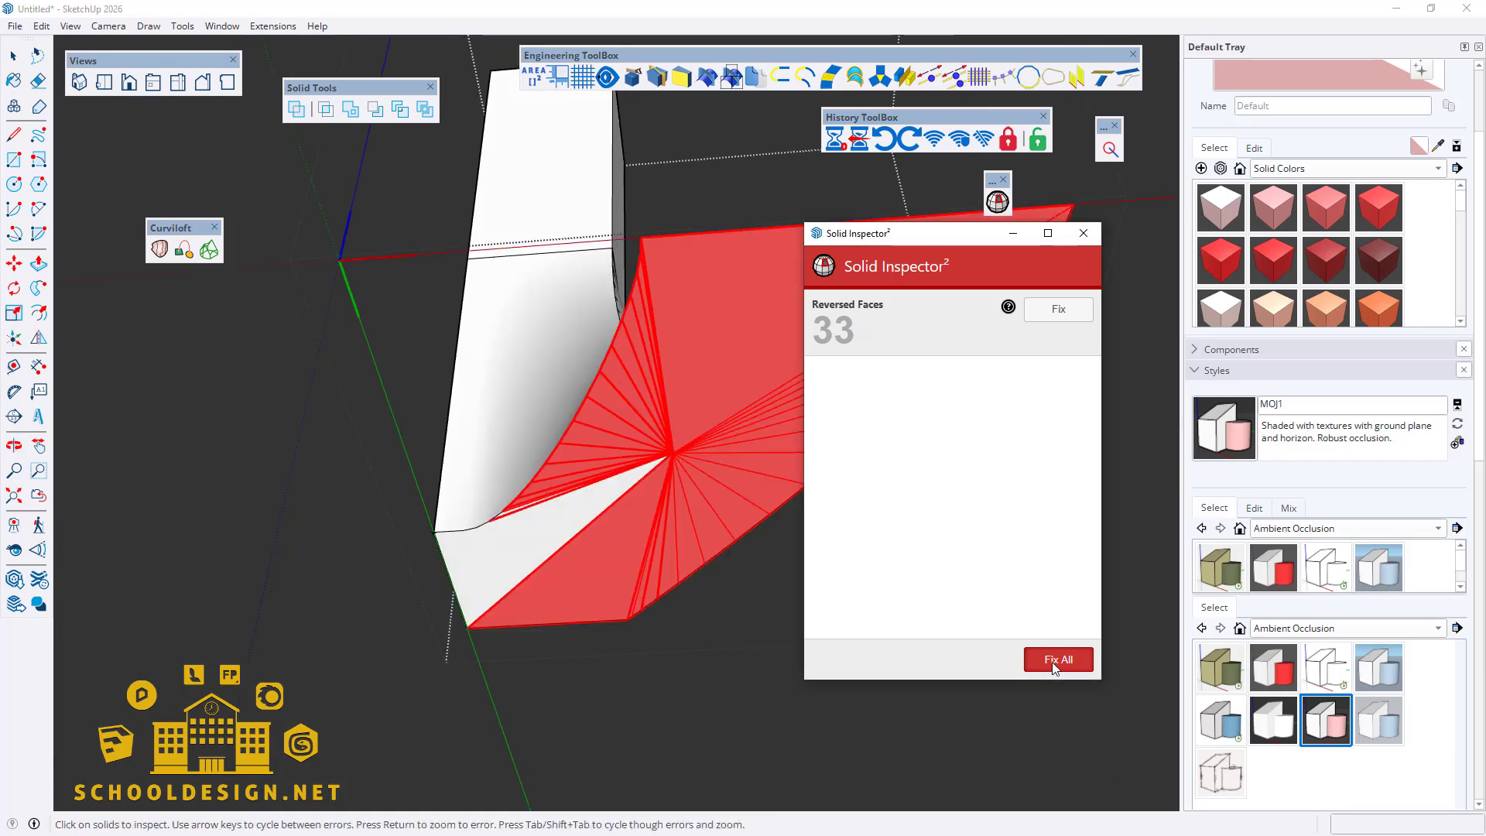
pyautogui.click(1087, 234)
pyautogui.moveTo(697, 348); pyautogui.dragTo(757, 541, button='middle')
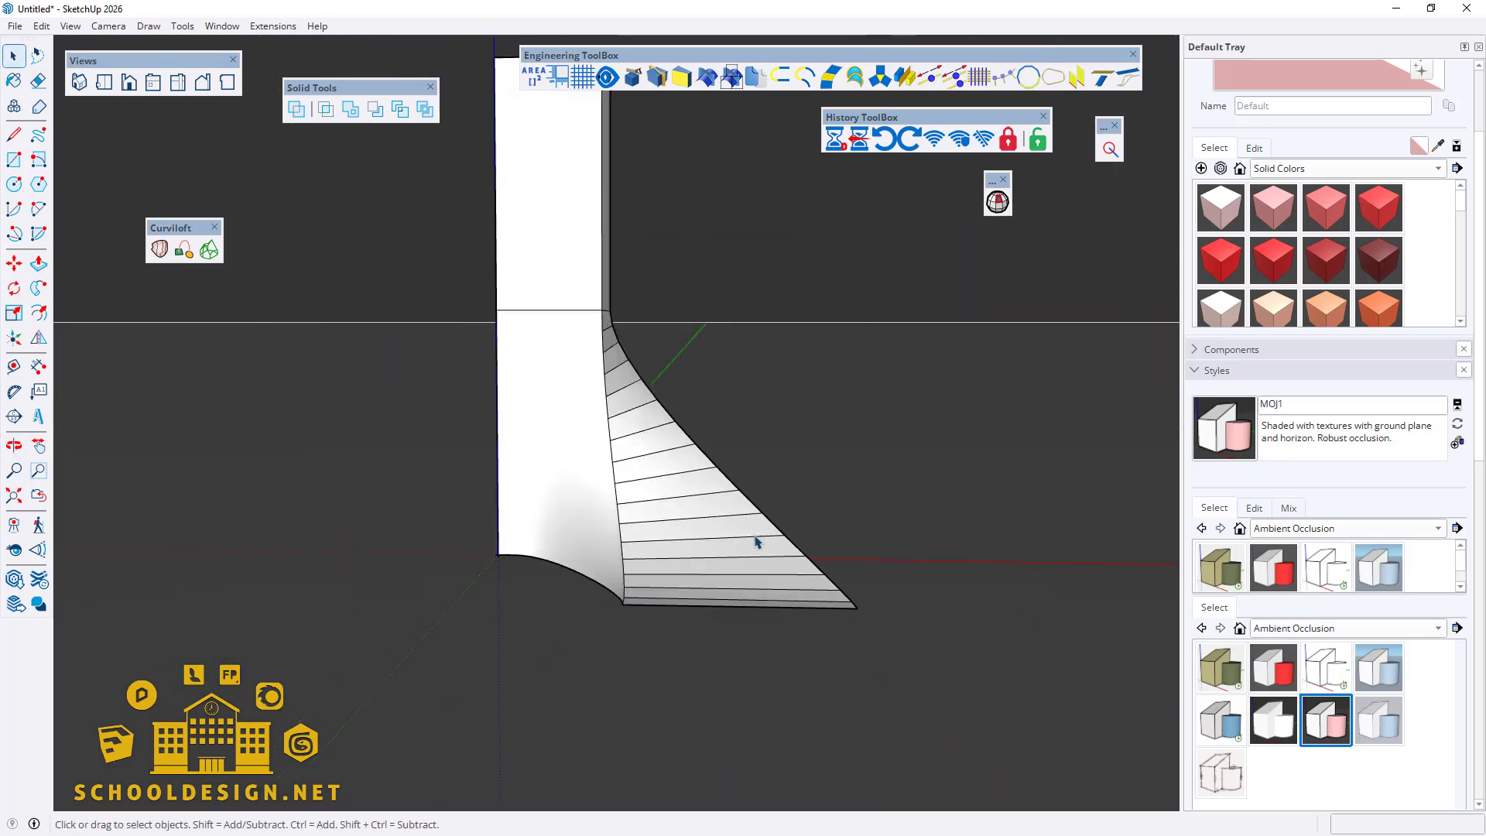
# Step: Delete the leftover segmented wall piece standing apart from the tower along the red axis
pyautogui.moveTo(645, 545); pyautogui.dragTo(676, 687, button='middle')
pyautogui.scroll(-6, 653, 475)
pyautogui.moveTo(653, 474)
pyautogui.mouseDown(button='middle')
pyautogui.moveTo(193, 379)
pyautogui.moveTo(665, 538)
pyautogui.moveTo(774, 371)
pyautogui.moveTo(813, 464)
pyautogui.moveTo(813, 258)
pyautogui.moveTo(543, 492)
pyautogui.moveTo(371, 448)
pyautogui.moveTo(879, 521)
pyautogui.mouseUp(button='middle')
pyautogui.click(842, 451)
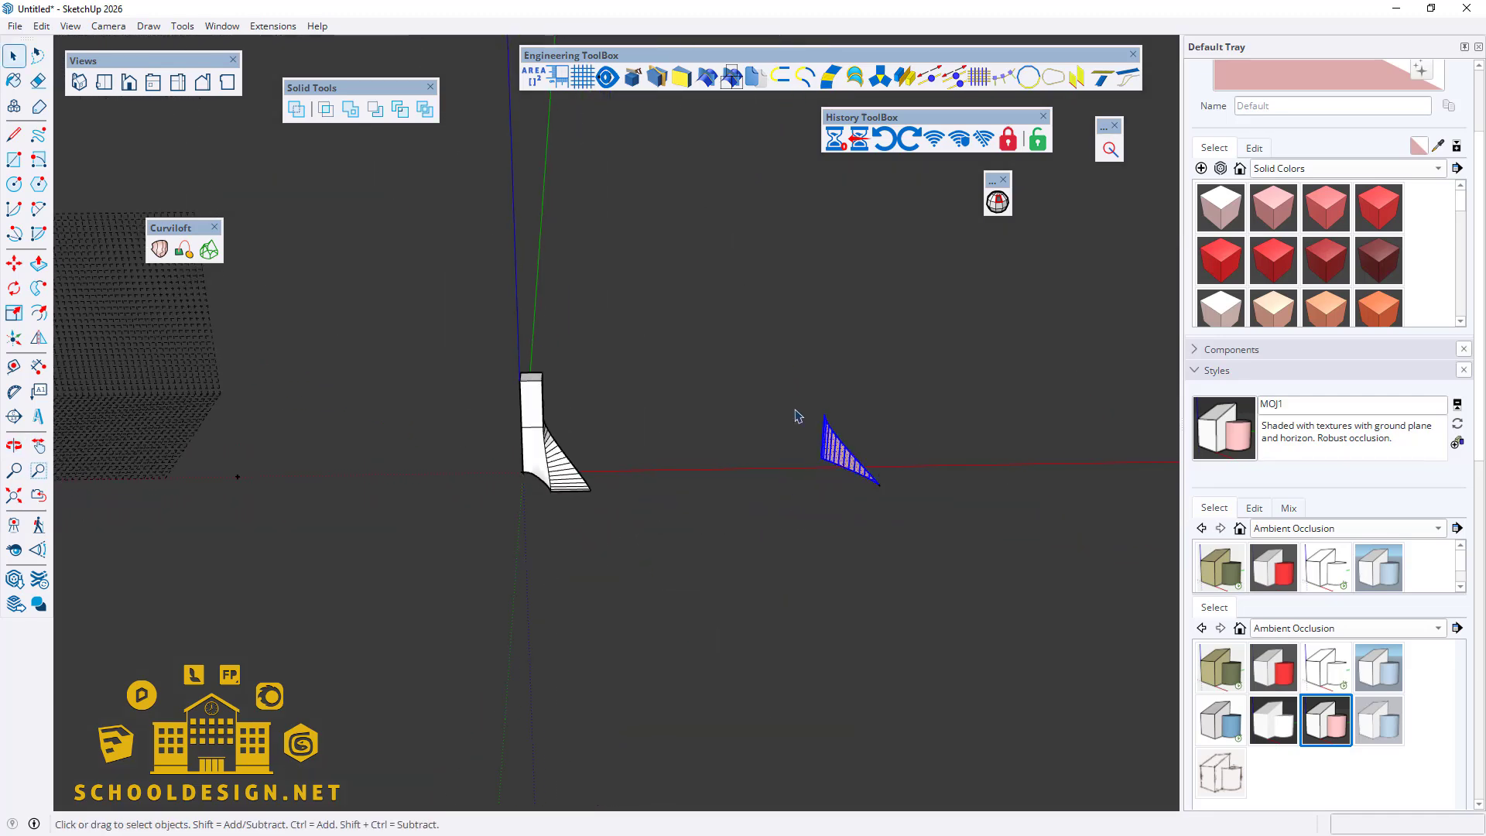
pyautogui.press('Delete')
# Step: Stage one copy of the tower group with Zero Stager Left at a 400 m interval along the X (Red) axis
pyautogui.moveTo(630, 400); pyautogui.dragTo(583, 504, button='middle')
pyautogui.moveTo(630, 554); pyautogui.dragTo(401, 269)
pyautogui.click(865, 149)
pyautogui.click(737, 468)
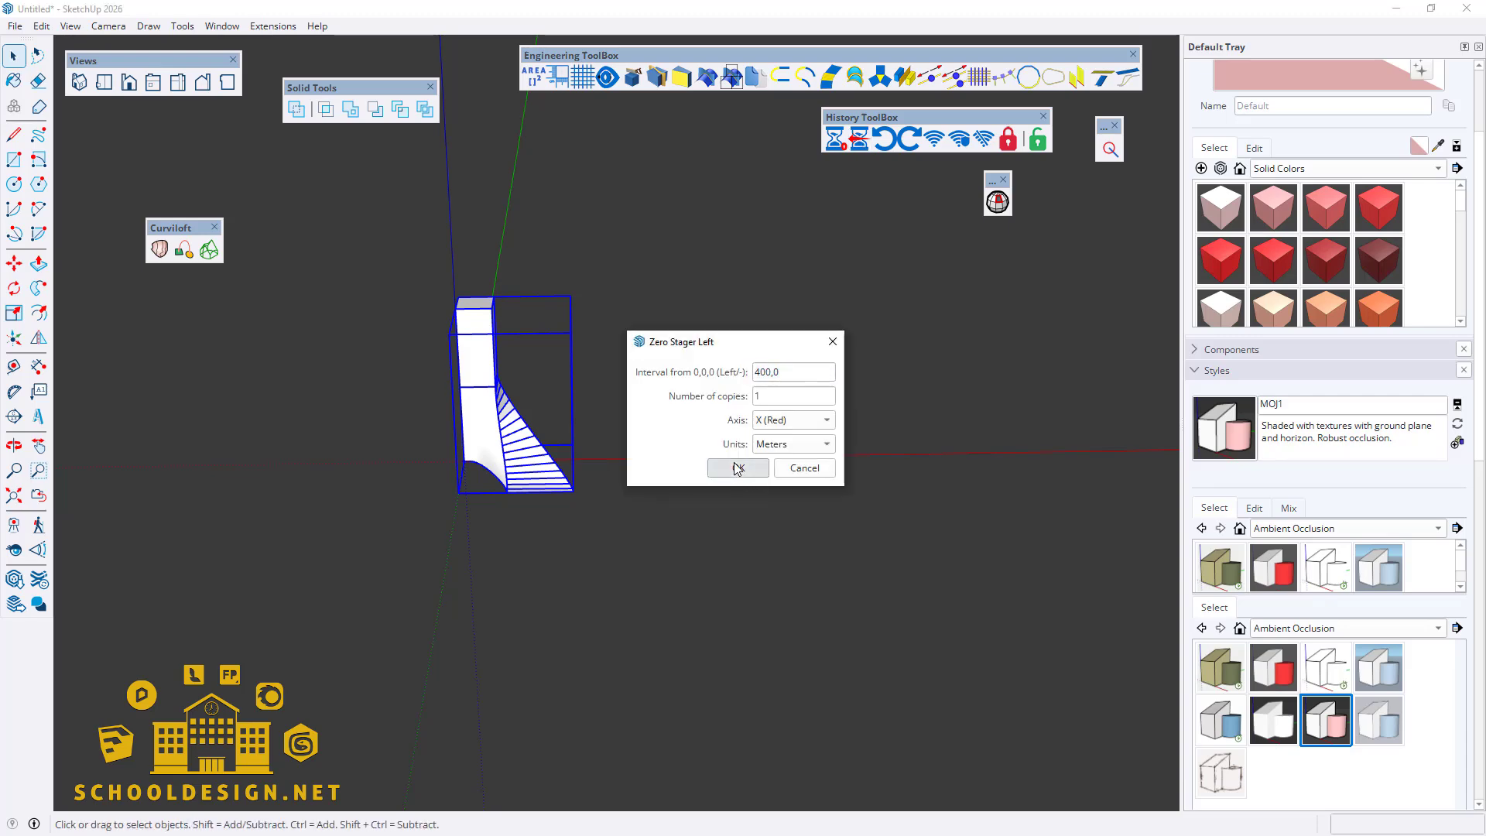
# Step: Examine the staged tower copies and the original tower from several sides
pyautogui.scroll(-4, 739, 545)
pyautogui.scroll(5, 472, 481)
pyautogui.moveTo(692, 526); pyautogui.dragTo(597, 514, button='middle')
pyautogui.scroll(5, 75, 480)
pyautogui.moveTo(75, 480); pyautogui.dragTo(547, 457, button='middle')
pyautogui.scroll(-4, 547, 458)
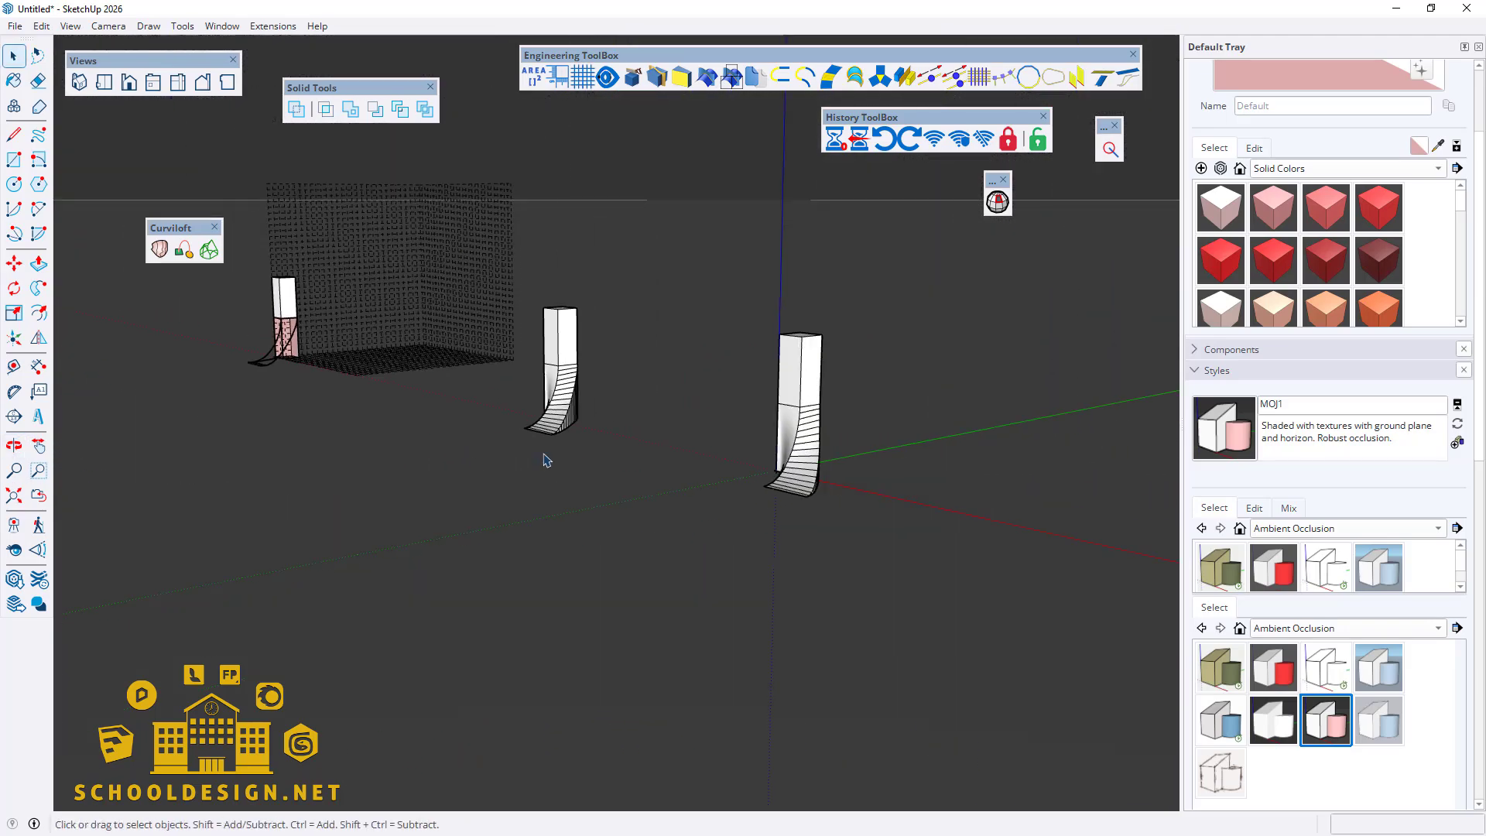
pyautogui.scroll(4, 611, 391)
pyautogui.moveTo(611, 392); pyautogui.dragTo(921, 493, button='middle')
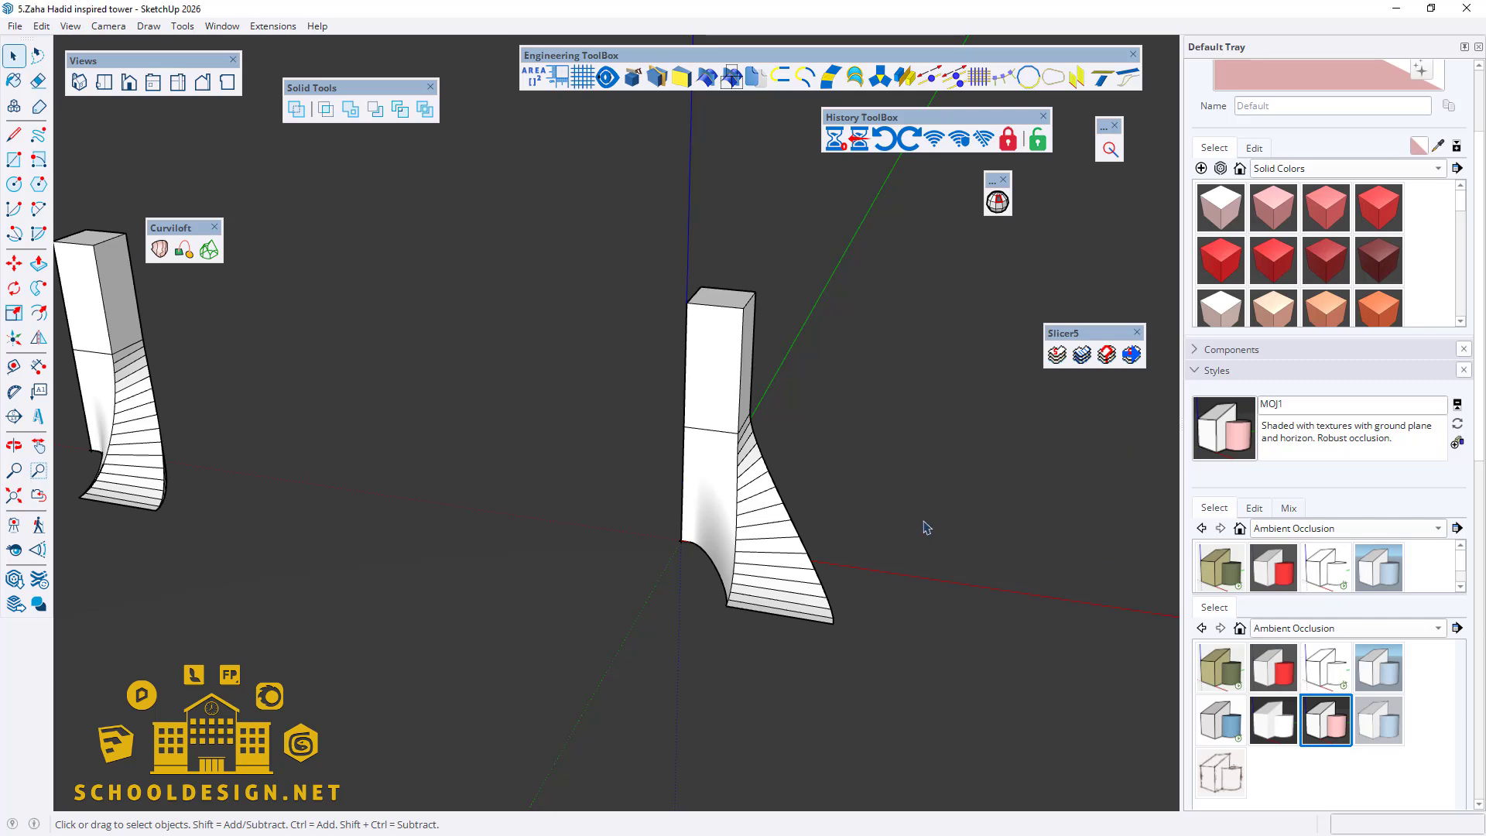
# Step: Slice the tower at the origin with Slicer5 along Z, using 4 m spacing and 0.5 m thickness, with references and flattened parts
pyautogui.scroll(2, 875, 524)
pyautogui.click(669, 424)
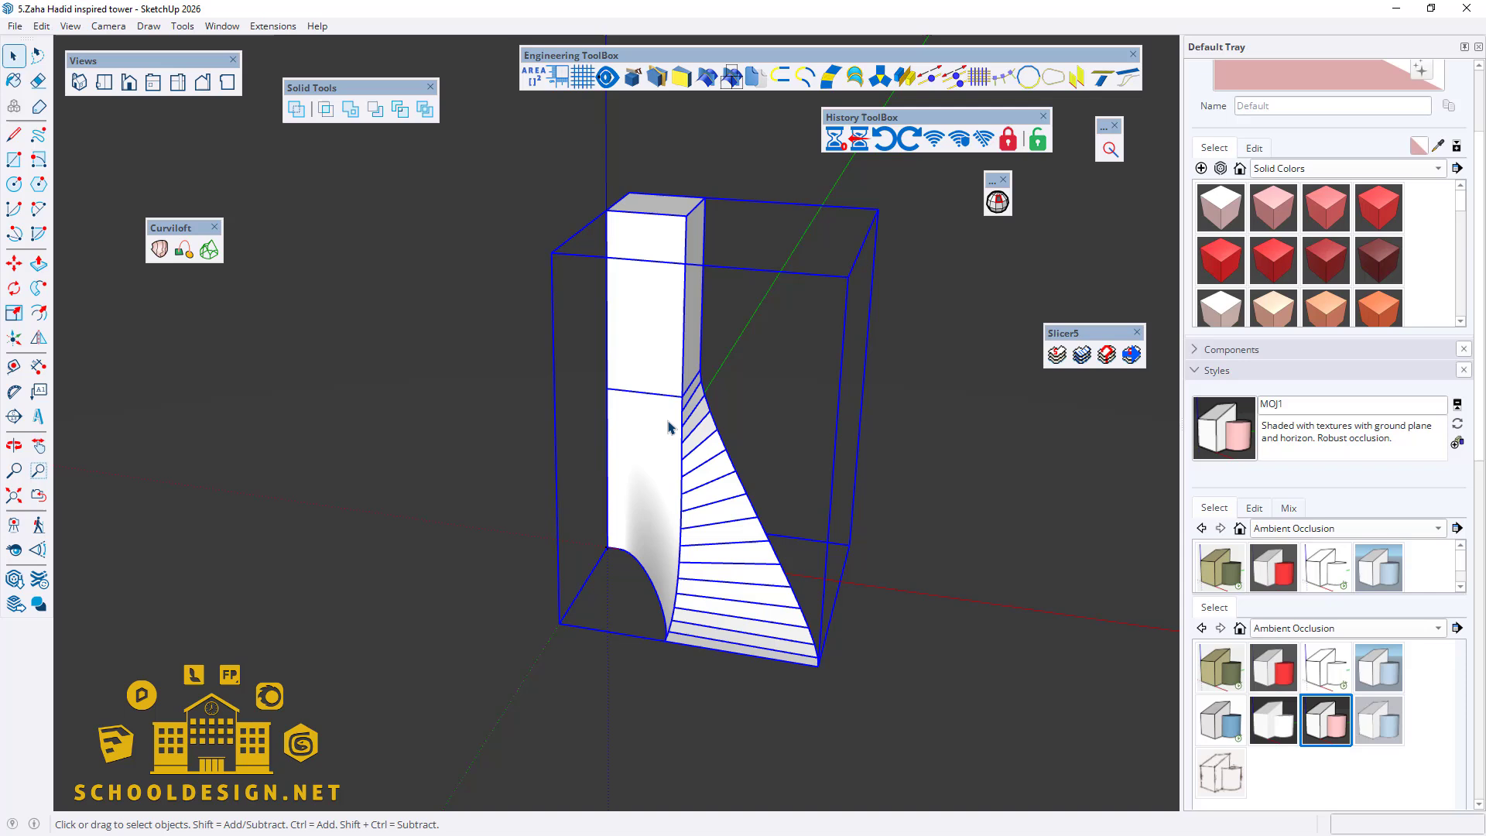
pyautogui.click(1055, 356)
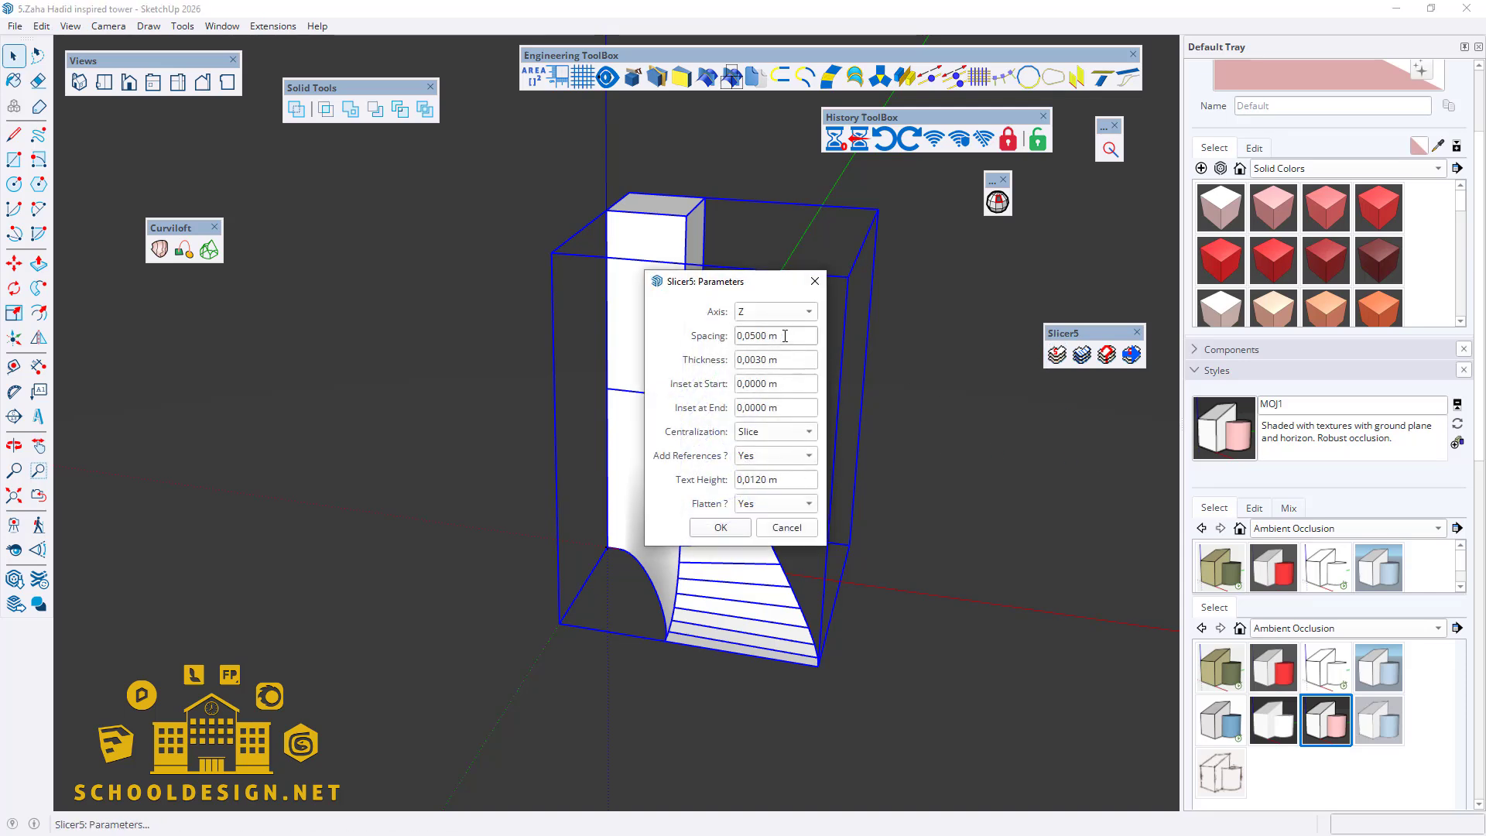
pyautogui.moveTo(777, 335); pyautogui.dragTo(729, 334)
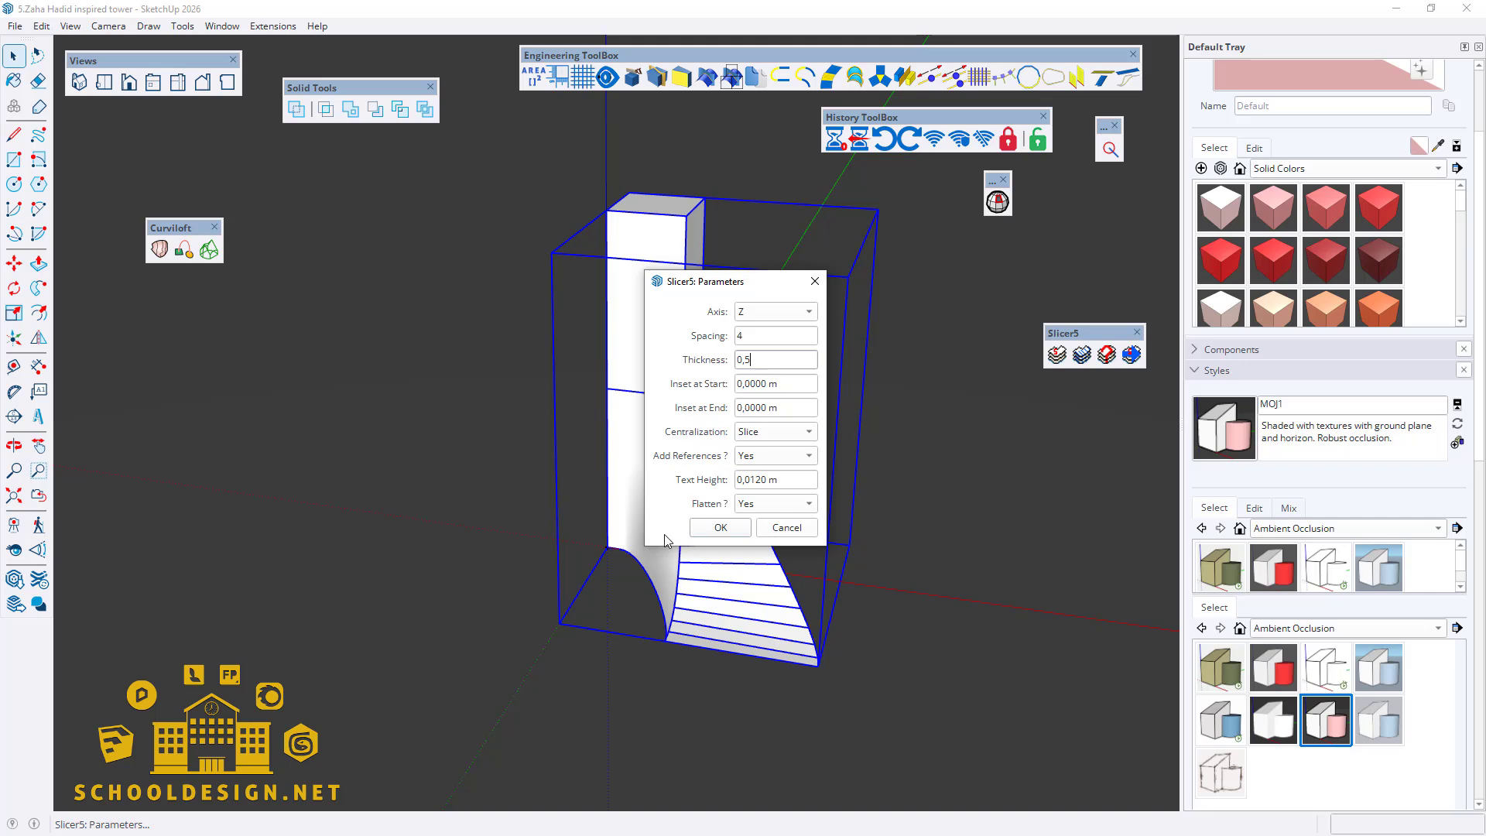
pyautogui.click(720, 526)
# Step: Examine the stacked floor slices from several sides and up close, focusing on kinks along their edges
pyautogui.scroll(3, 666, 576)
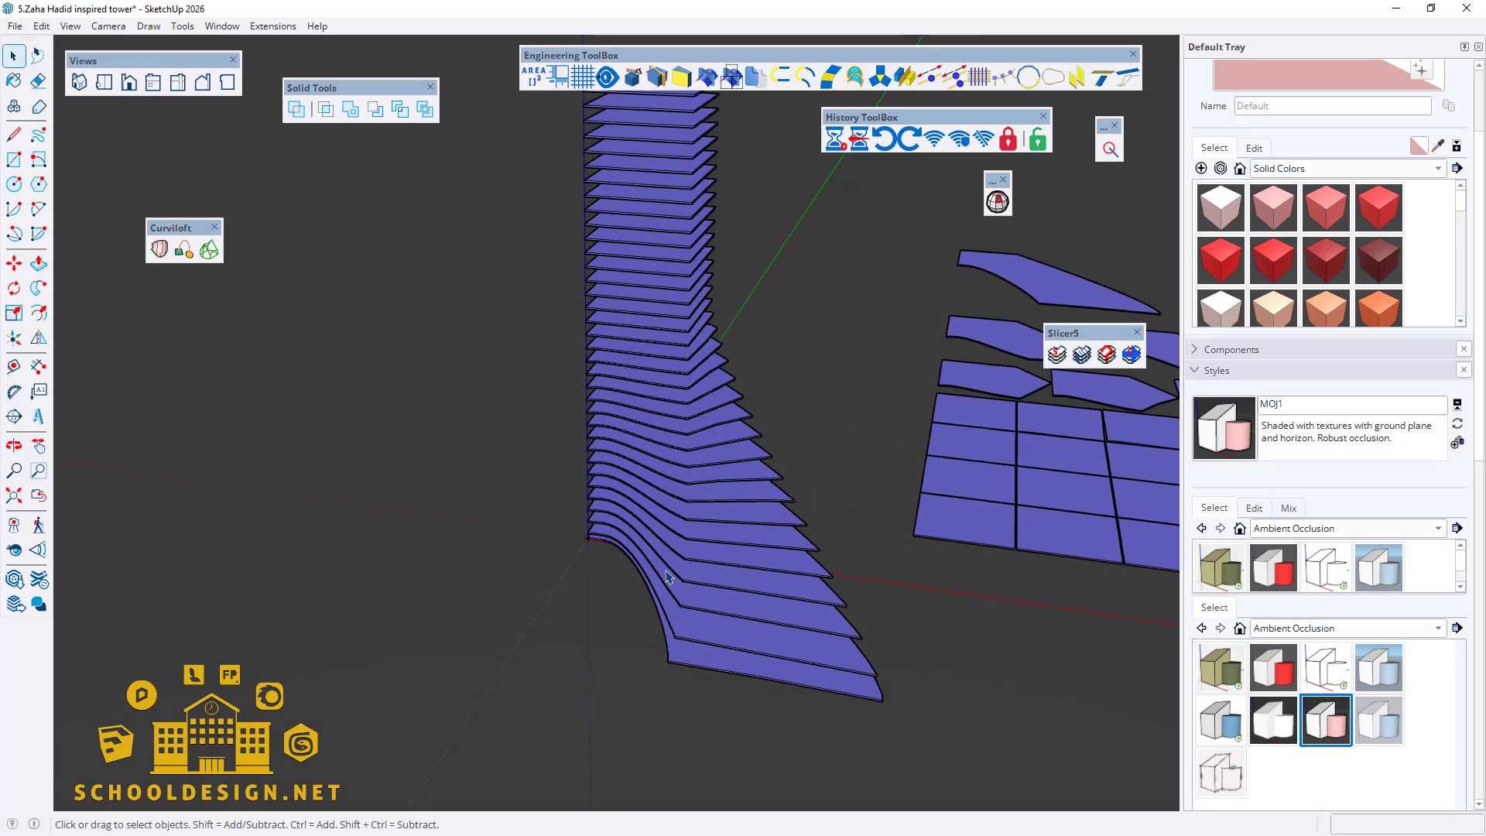
pyautogui.moveTo(667, 576); pyautogui.dragTo(475, 533, button='middle')
pyautogui.press('o')
pyautogui.moveTo(475, 533); pyautogui.dragTo(720, 663)
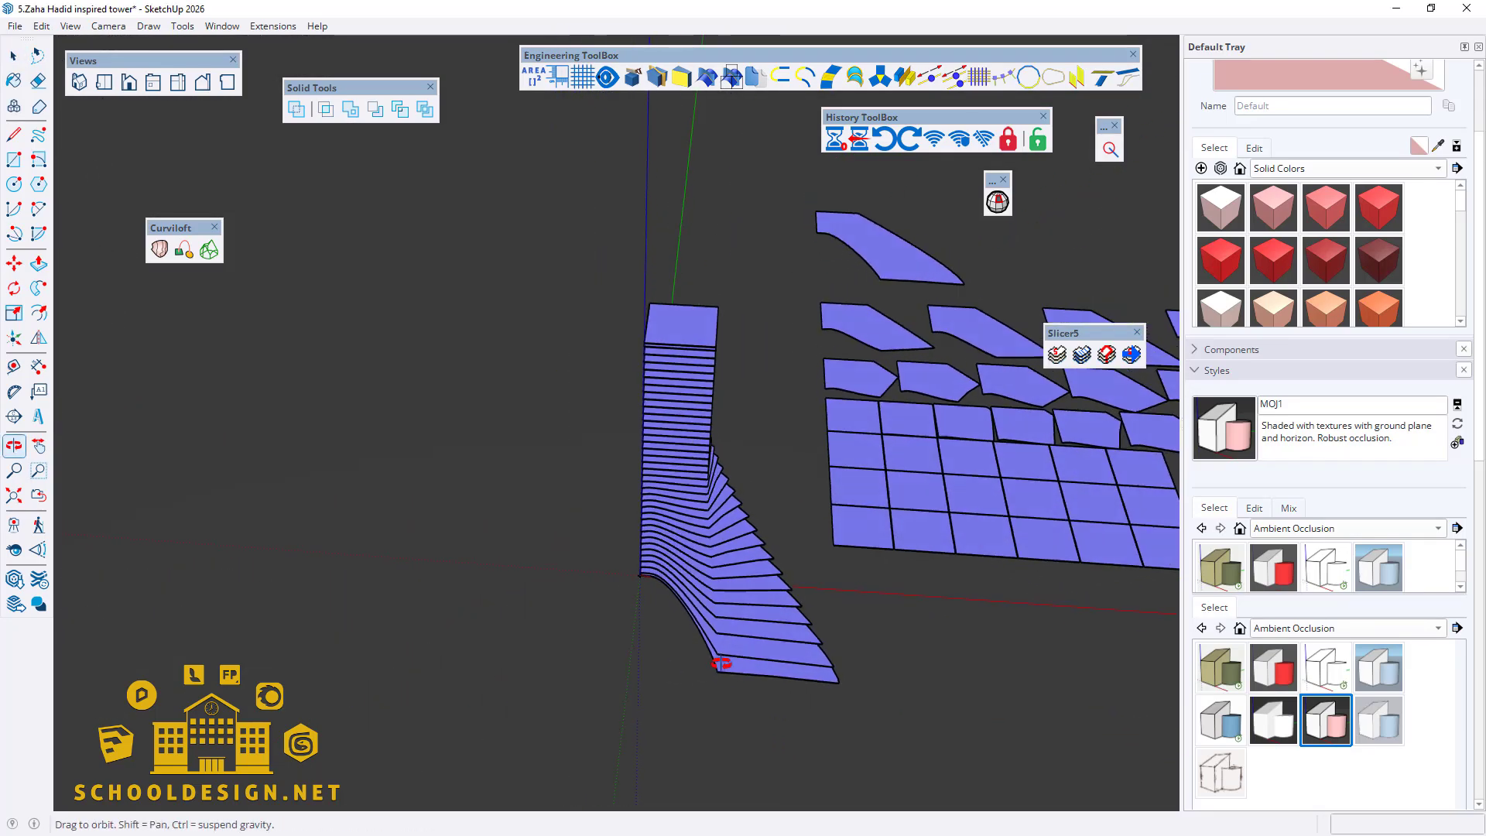
pyautogui.moveTo(720, 663); pyautogui.dragTo(682, 446, button='middle')
pyautogui.scroll(6, 598, 474)
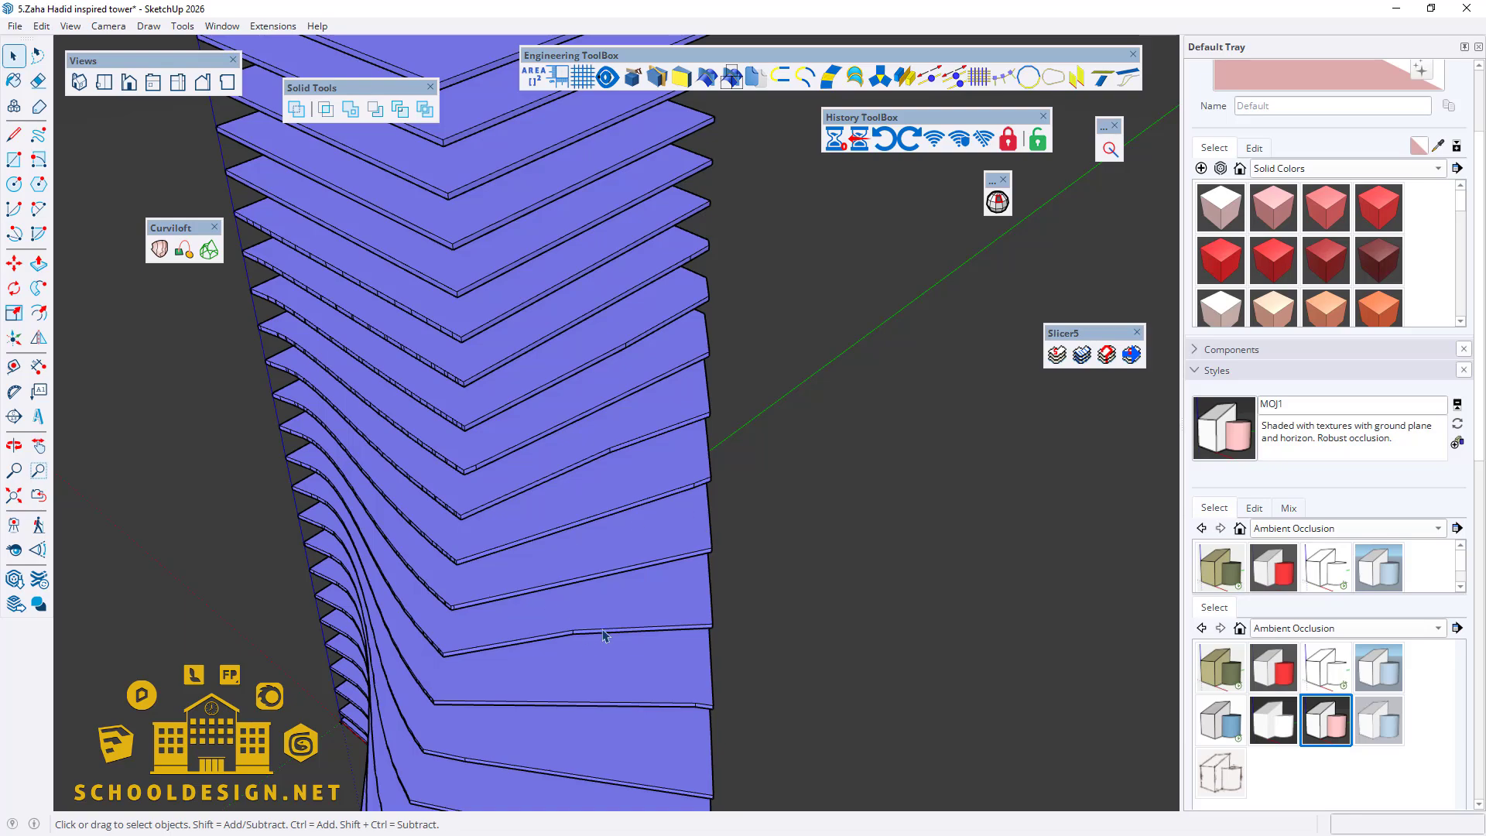
pyautogui.scroll(-8, 603, 635)
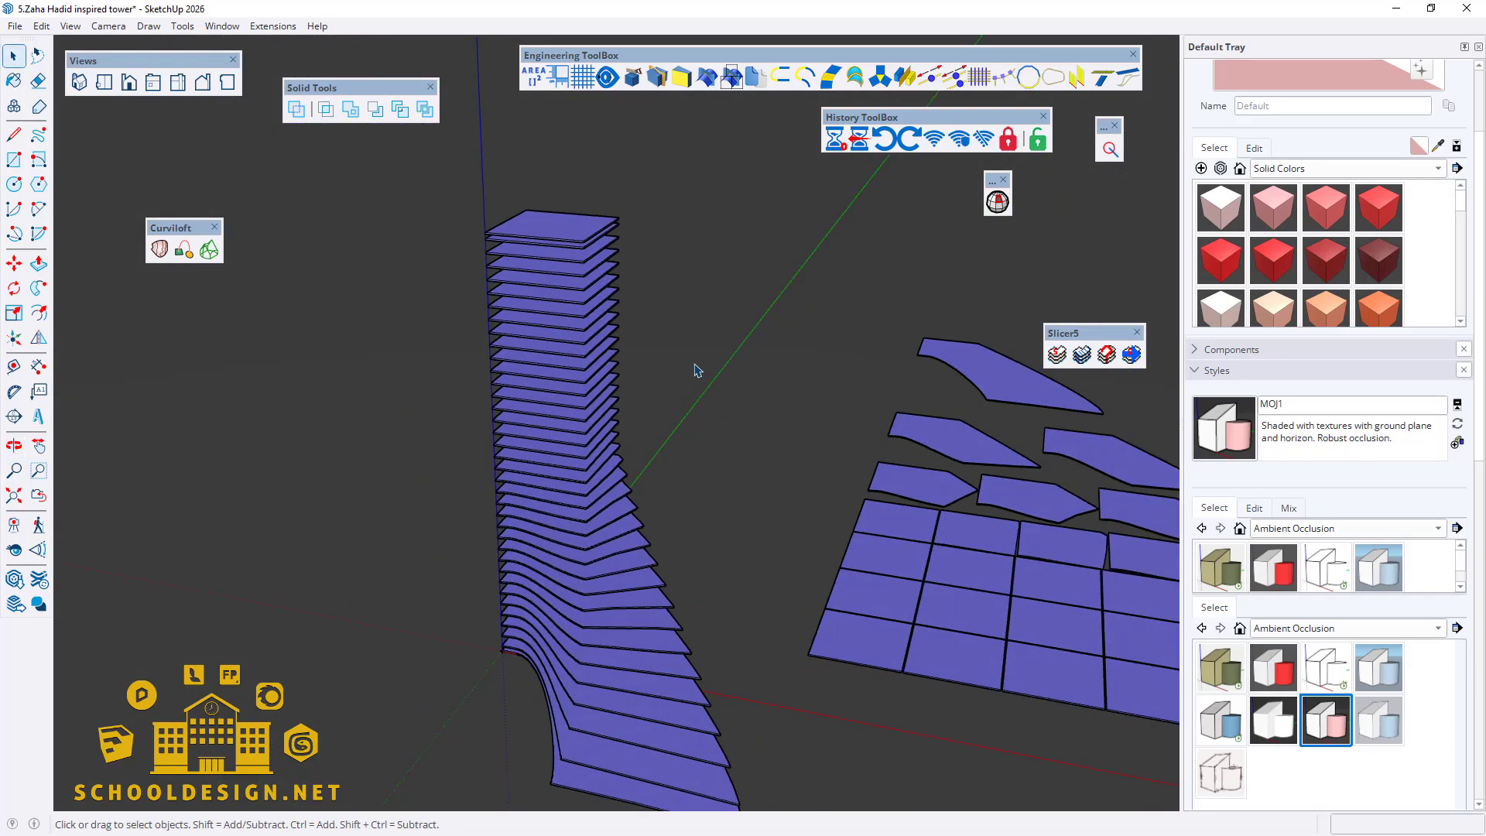
pyautogui.moveTo(708, 588); pyautogui.dragTo(712, 553, button='middle')
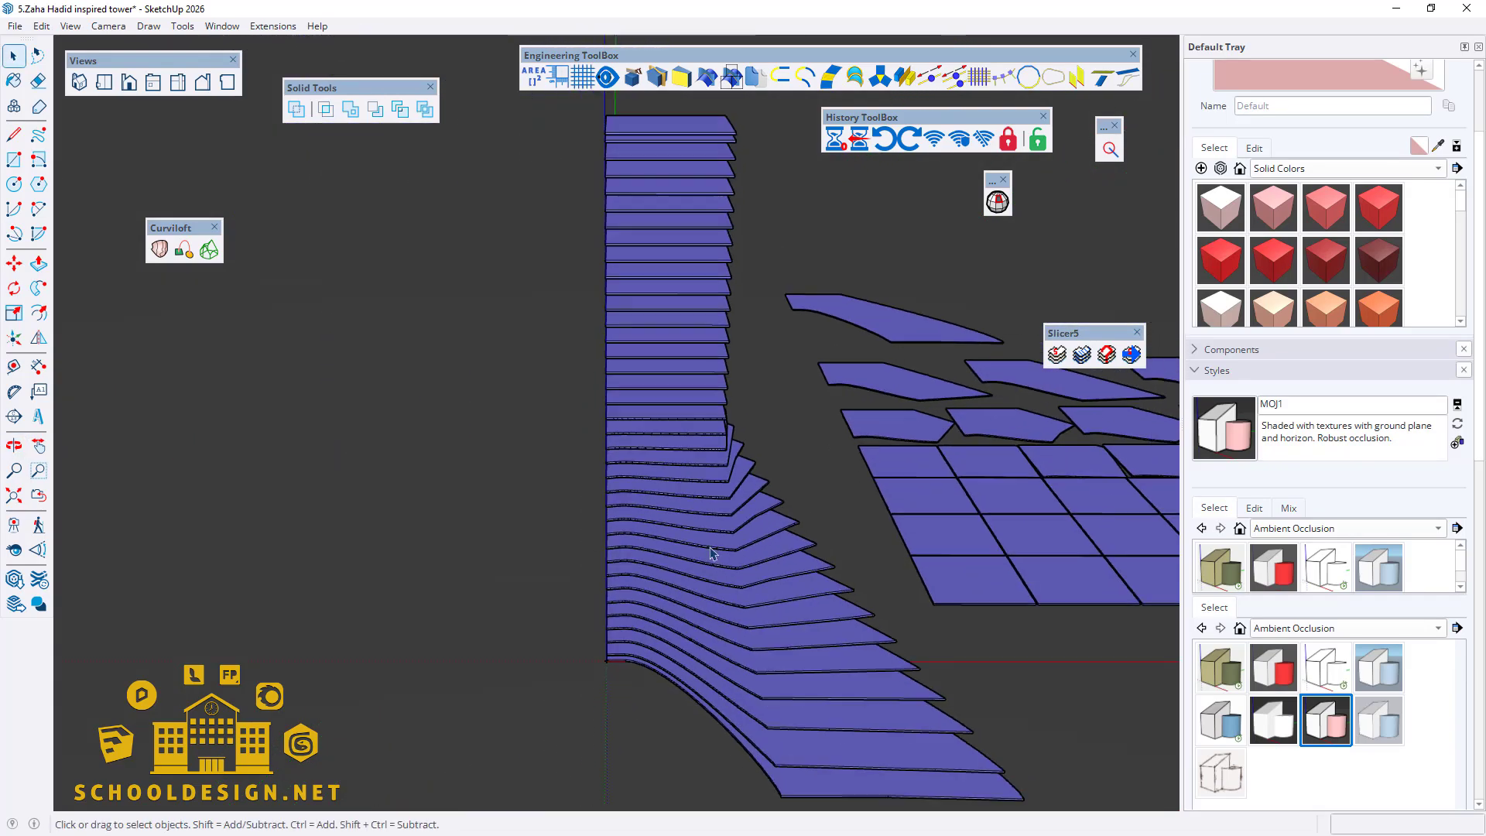
pyautogui.scroll(-2, 712, 552)
pyautogui.moveTo(623, 415); pyautogui.dragTo(464, 520, button='middle')
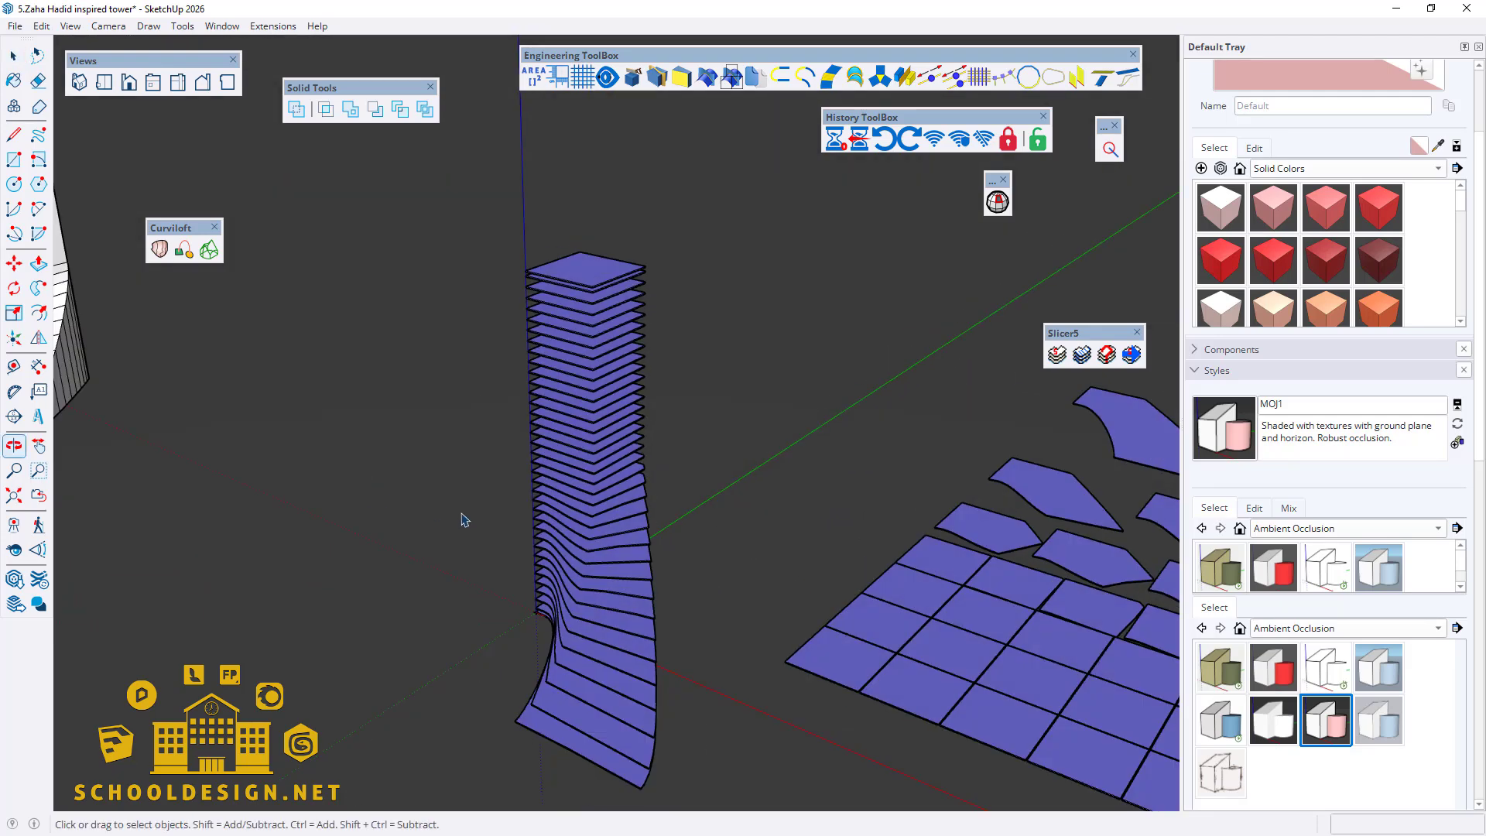
pyautogui.scroll(1, 617, 741)
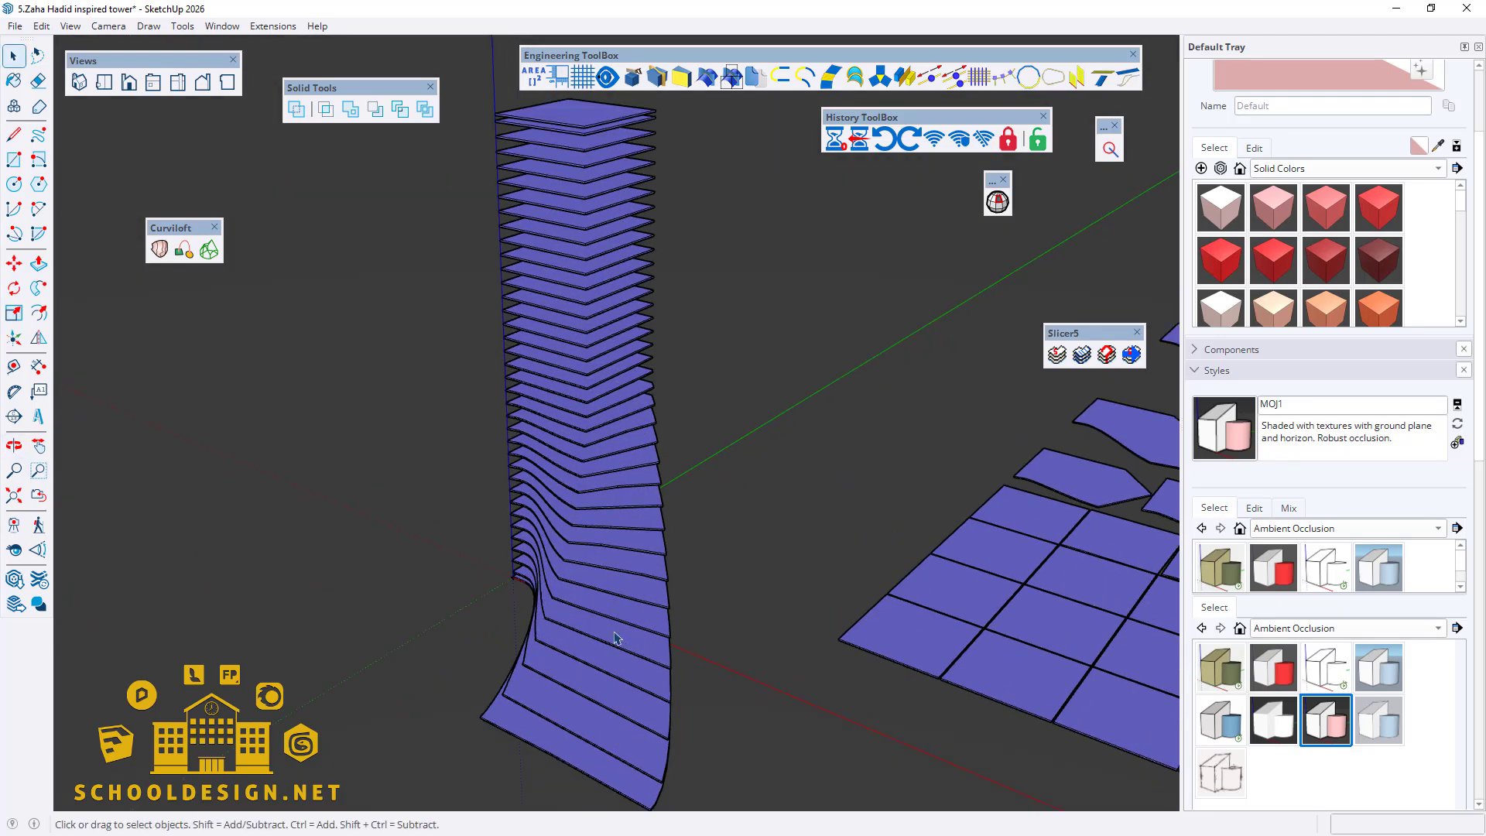
pyautogui.scroll(1, 633, 667)
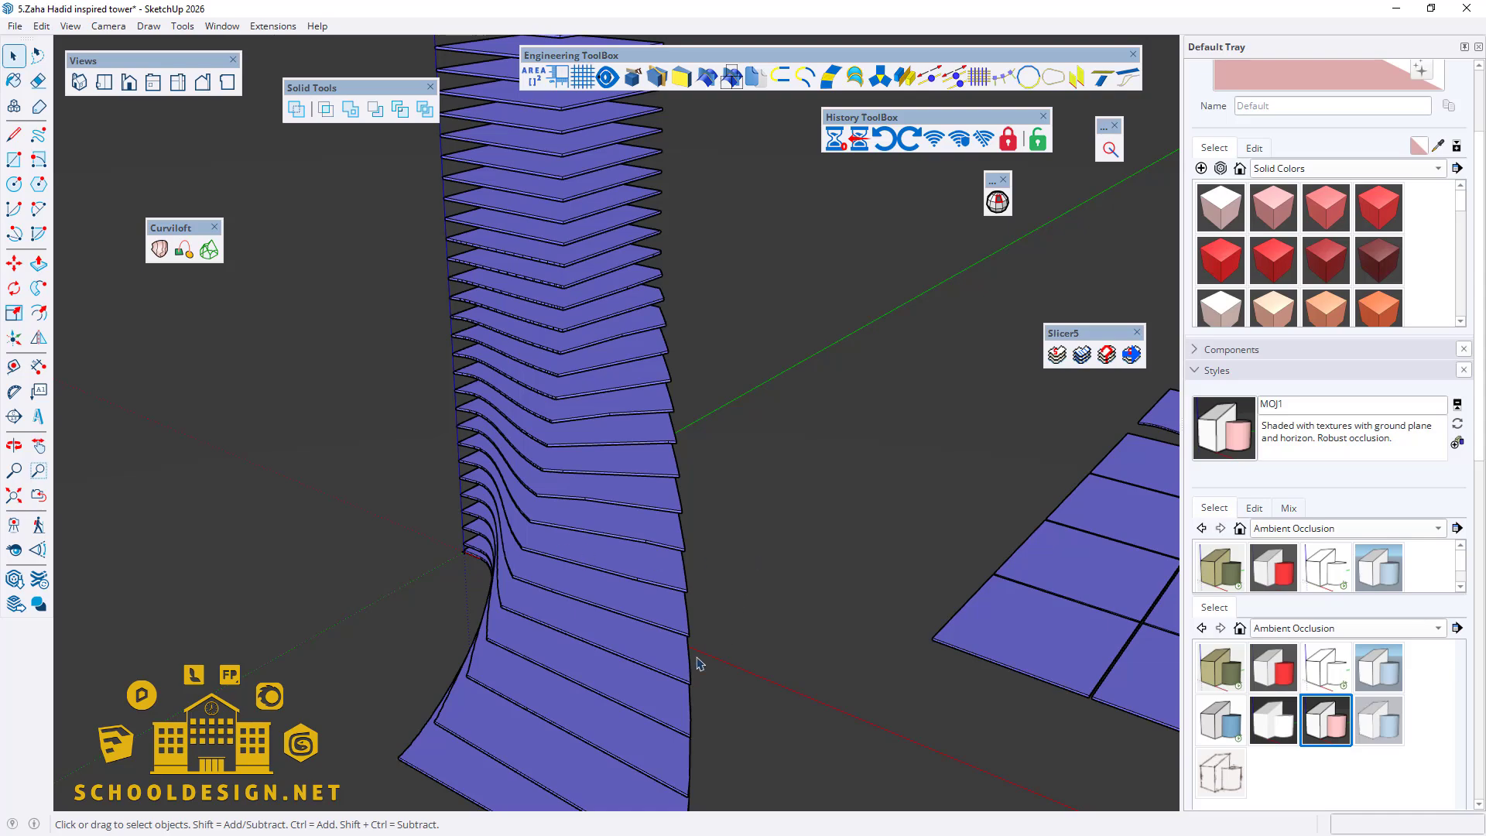
pyautogui.moveTo(697, 665); pyautogui.dragTo(1071, 658, button='middle')
pyautogui.scroll(-2, 766, 624)
pyautogui.scroll(6, 621, 489)
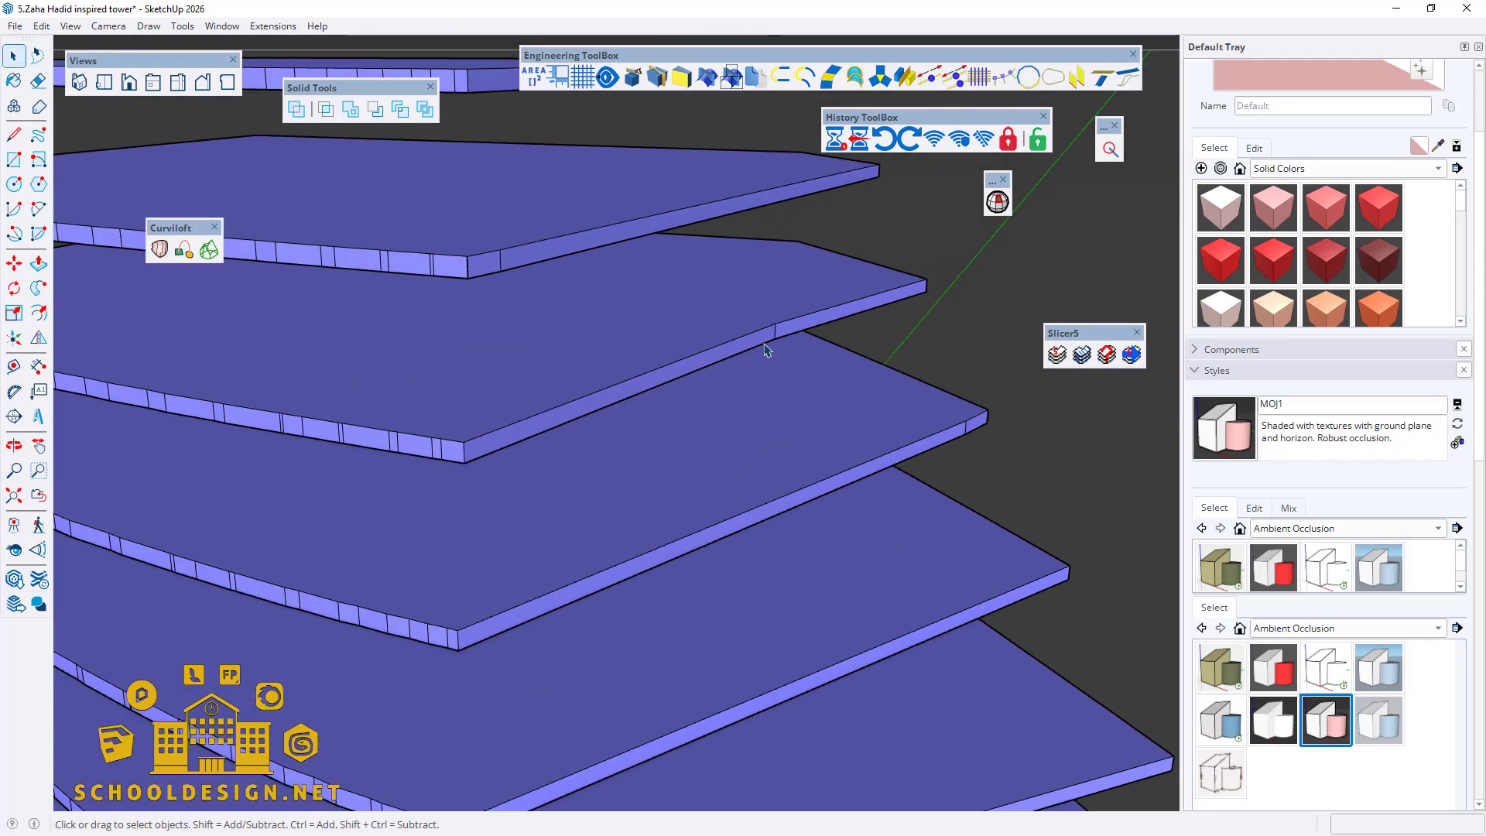
pyautogui.moveTo(649, 564); pyautogui.dragTo(554, 531, button='middle')
pyautogui.scroll(-5, 630, 541)
# Step: Open the kinked floor slab just below the curve's start and move its kink edge about 0.78 m outward to straighten the side
pyautogui.scroll(5, 703, 445)
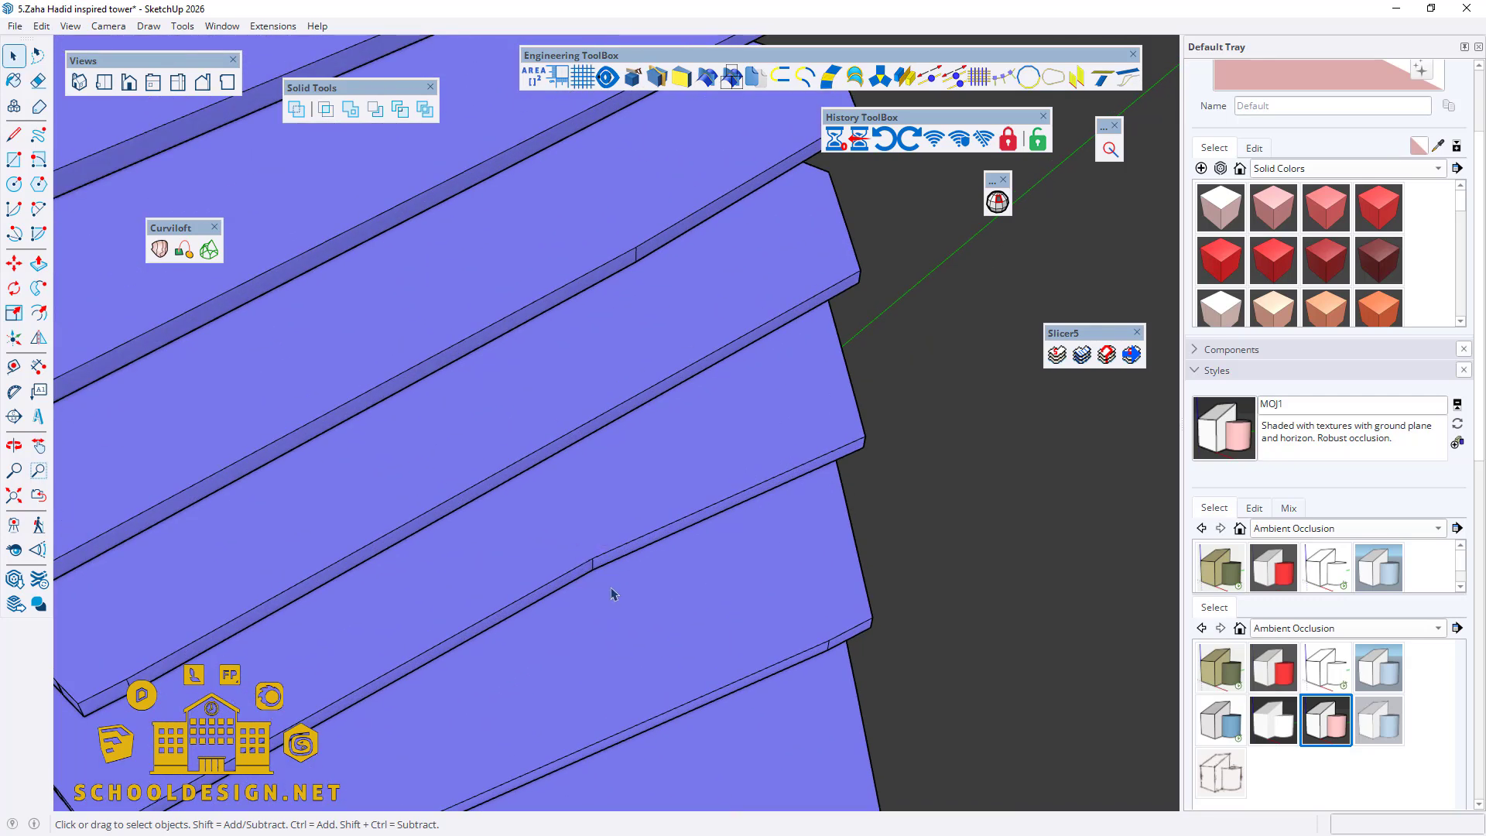
pyautogui.click(557, 613)
pyautogui.doubleClick(595, 568)
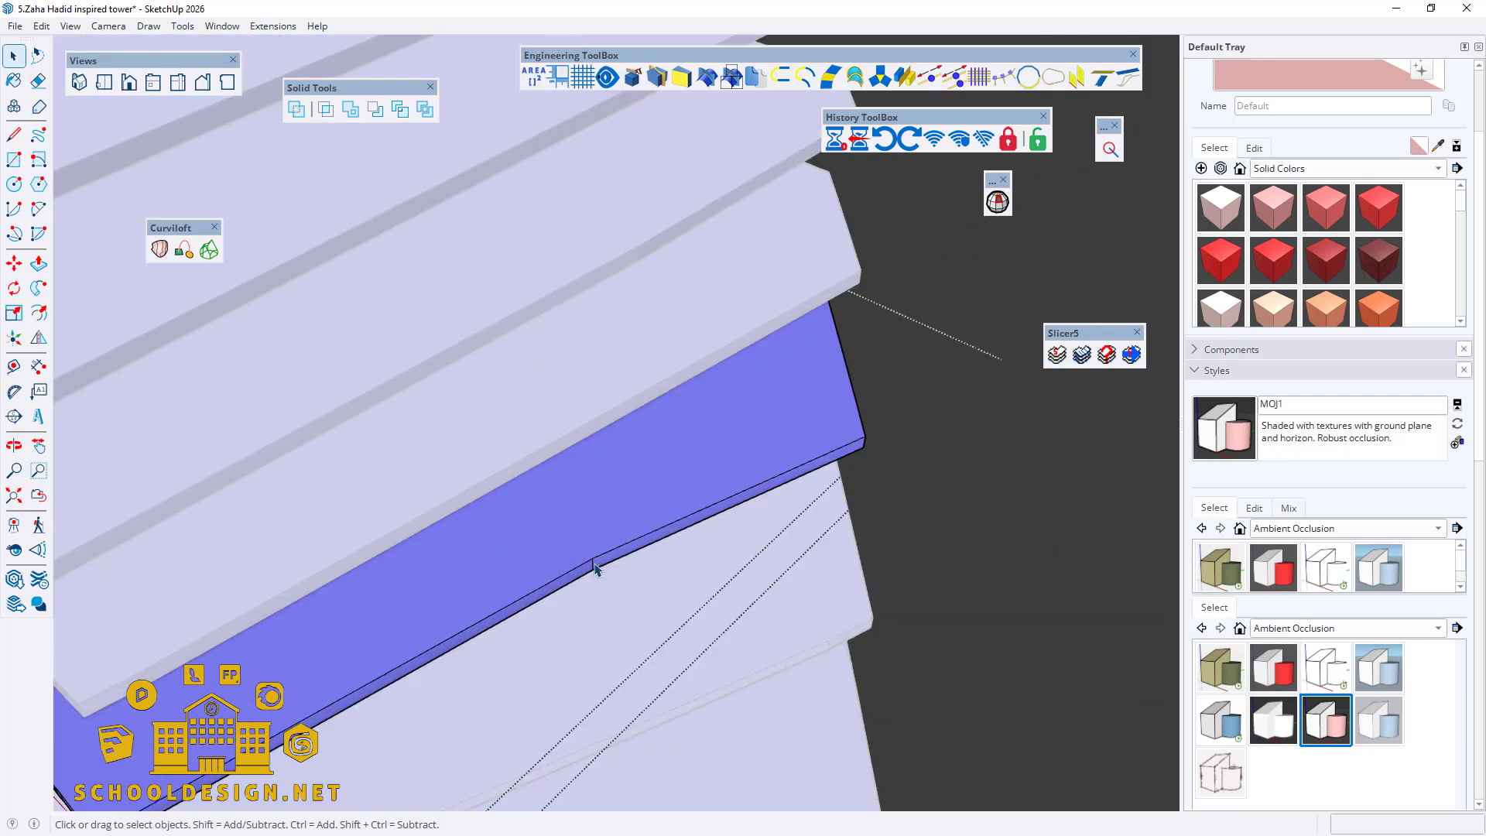
pyautogui.click(14, 263)
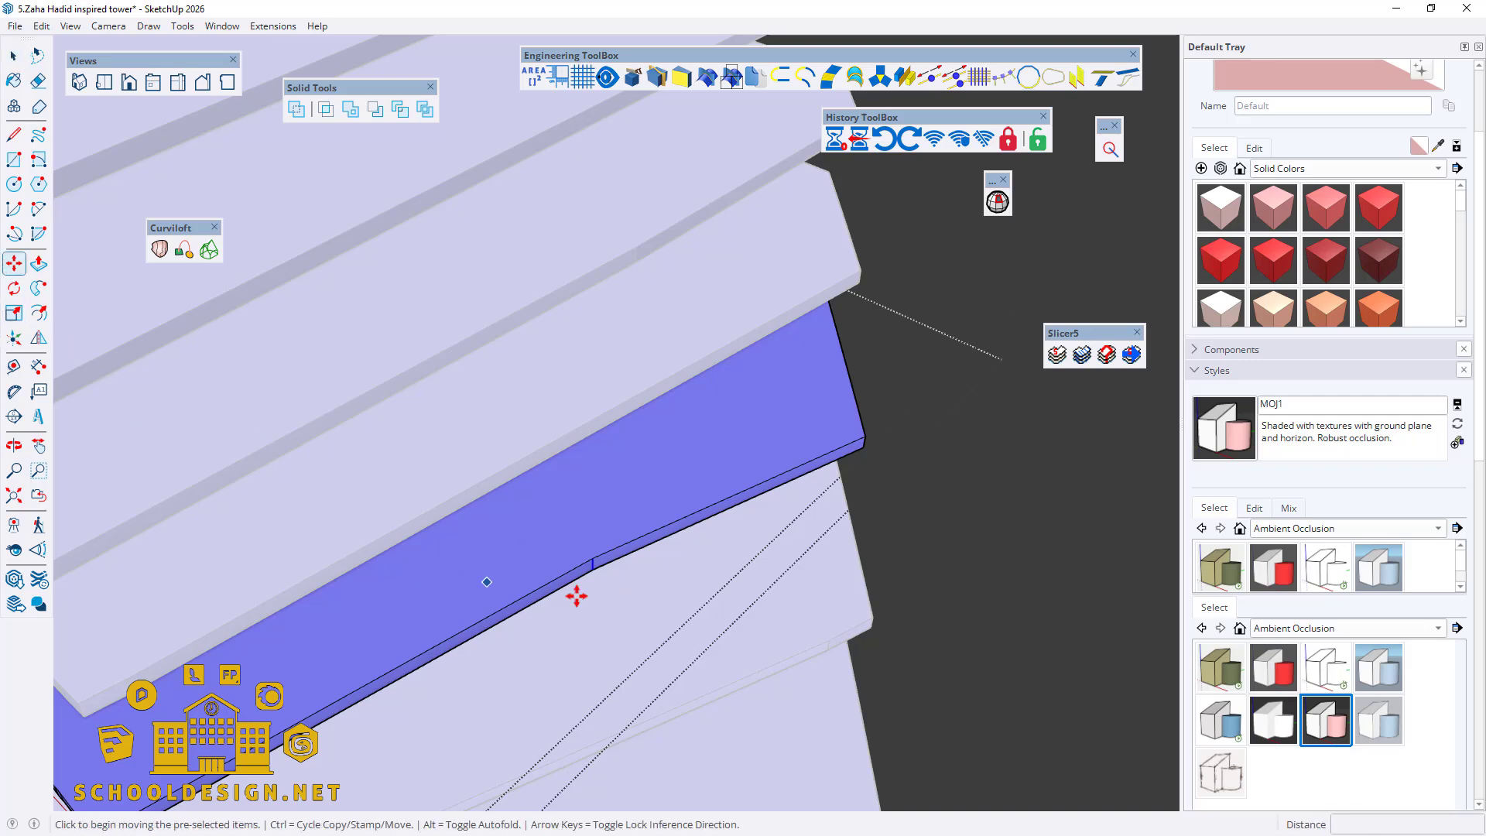
pyautogui.click(596, 571)
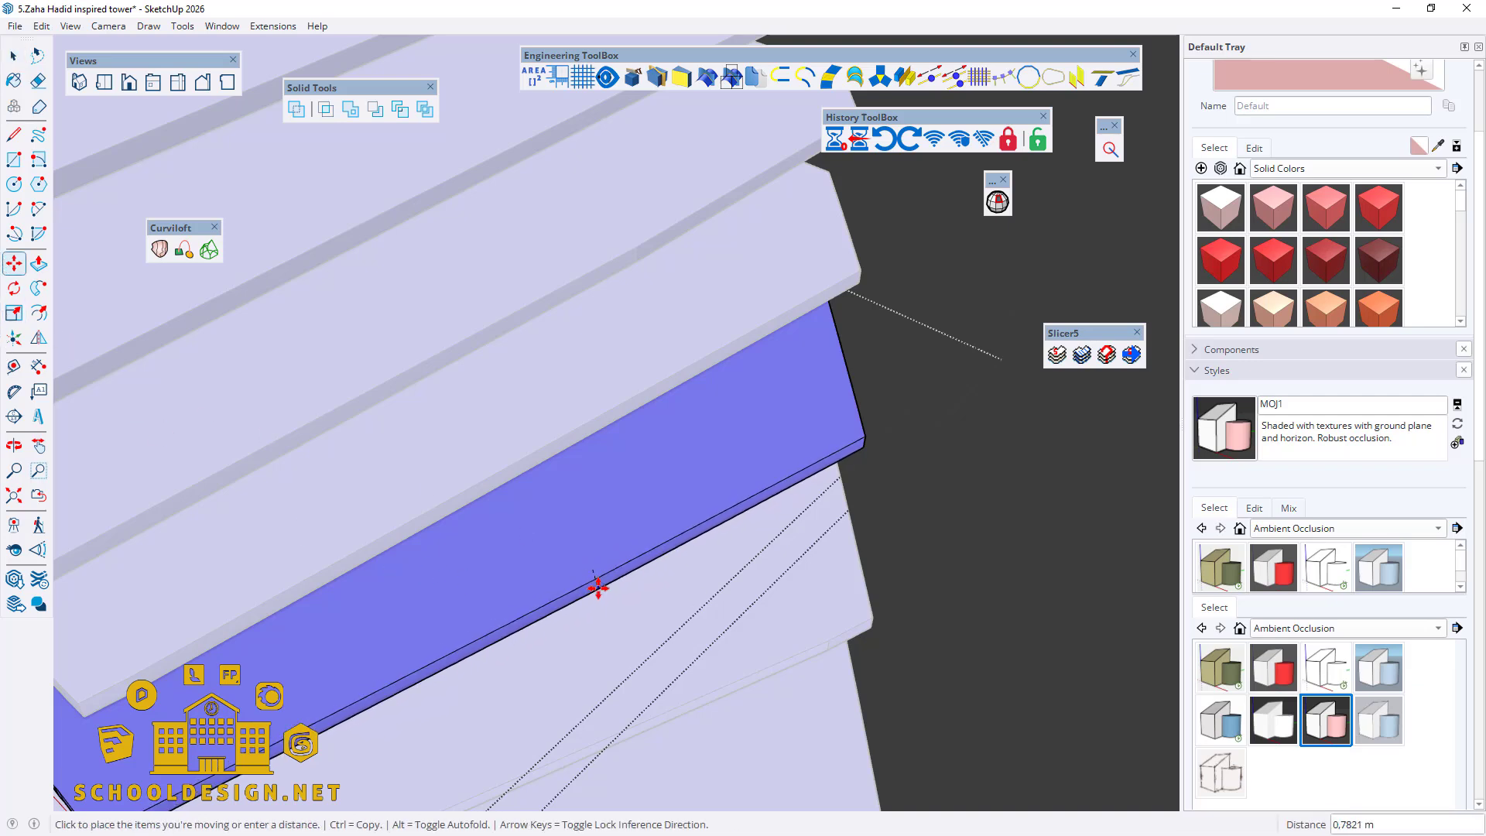
pyautogui.click(597, 586)
pyautogui.click(13, 68)
pyautogui.click(882, 516)
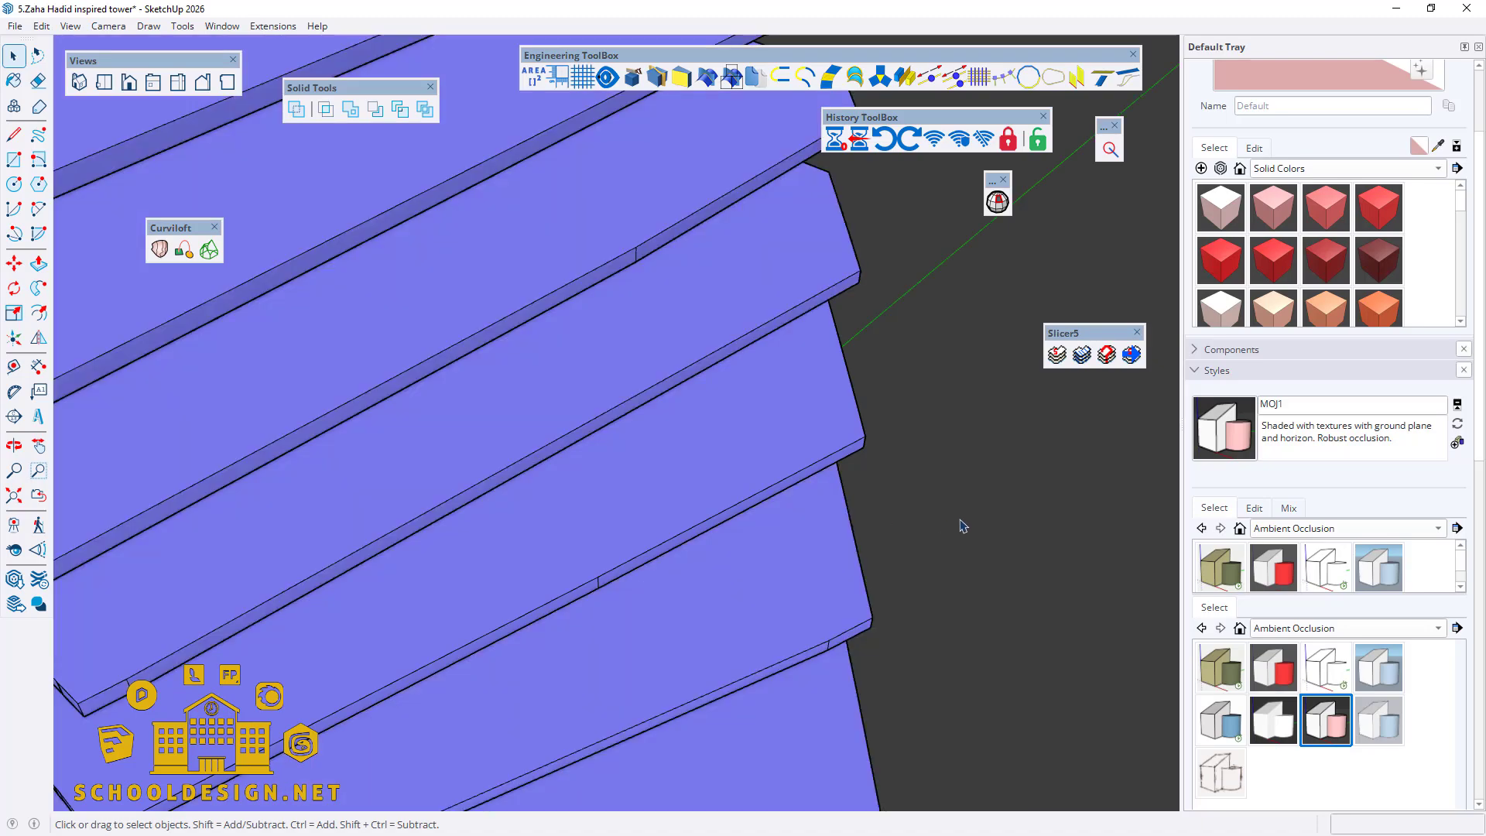
# Step: Straighten the side of the next kinked slab by moving its short vertical kink edge about 1.13 m outward
pyautogui.scroll(-5, 737, 422)
pyautogui.scroll(-5, 736, 562)
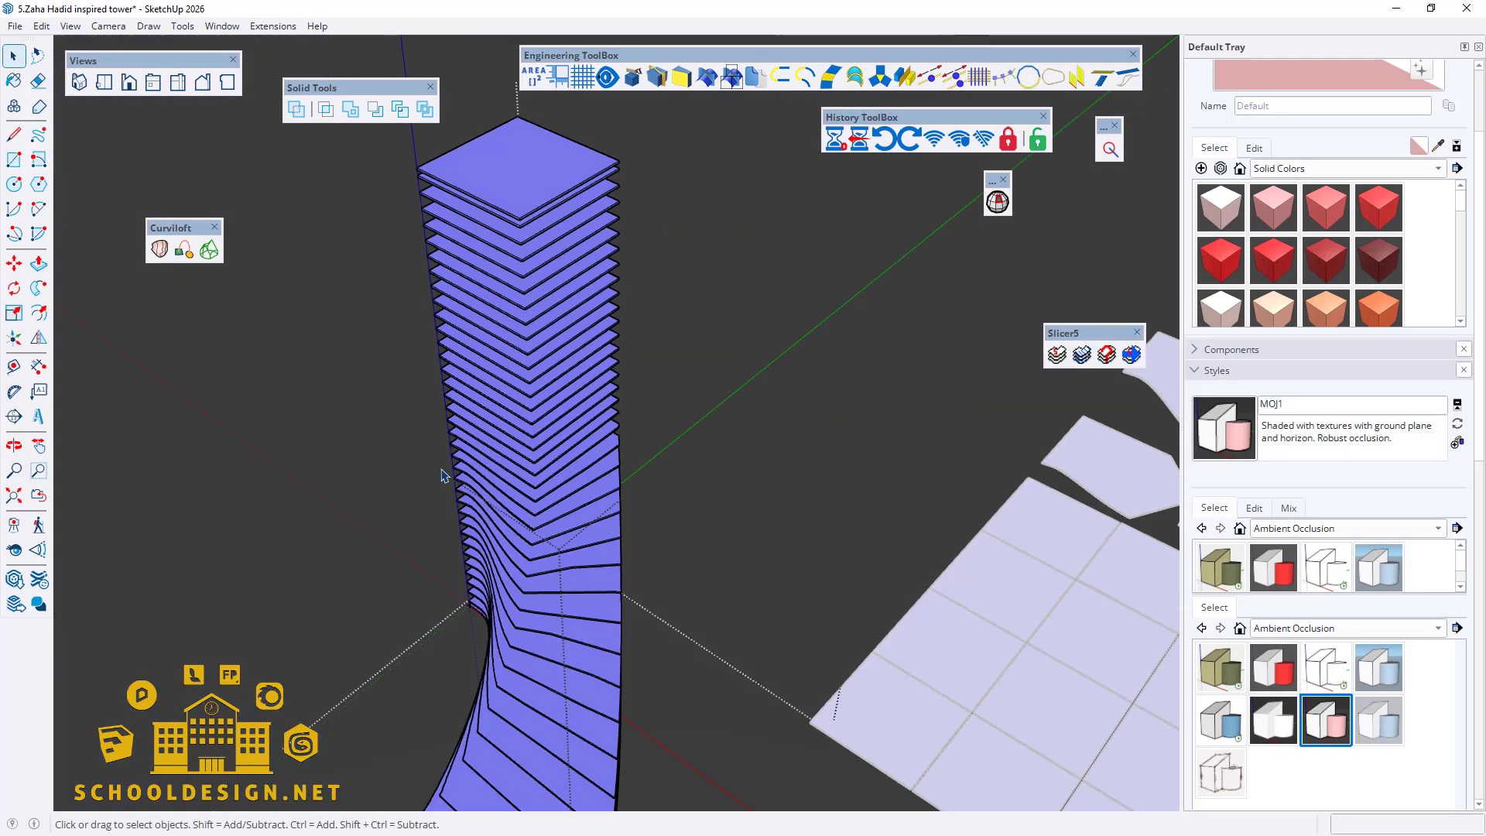
pyautogui.scroll(10, 614, 600)
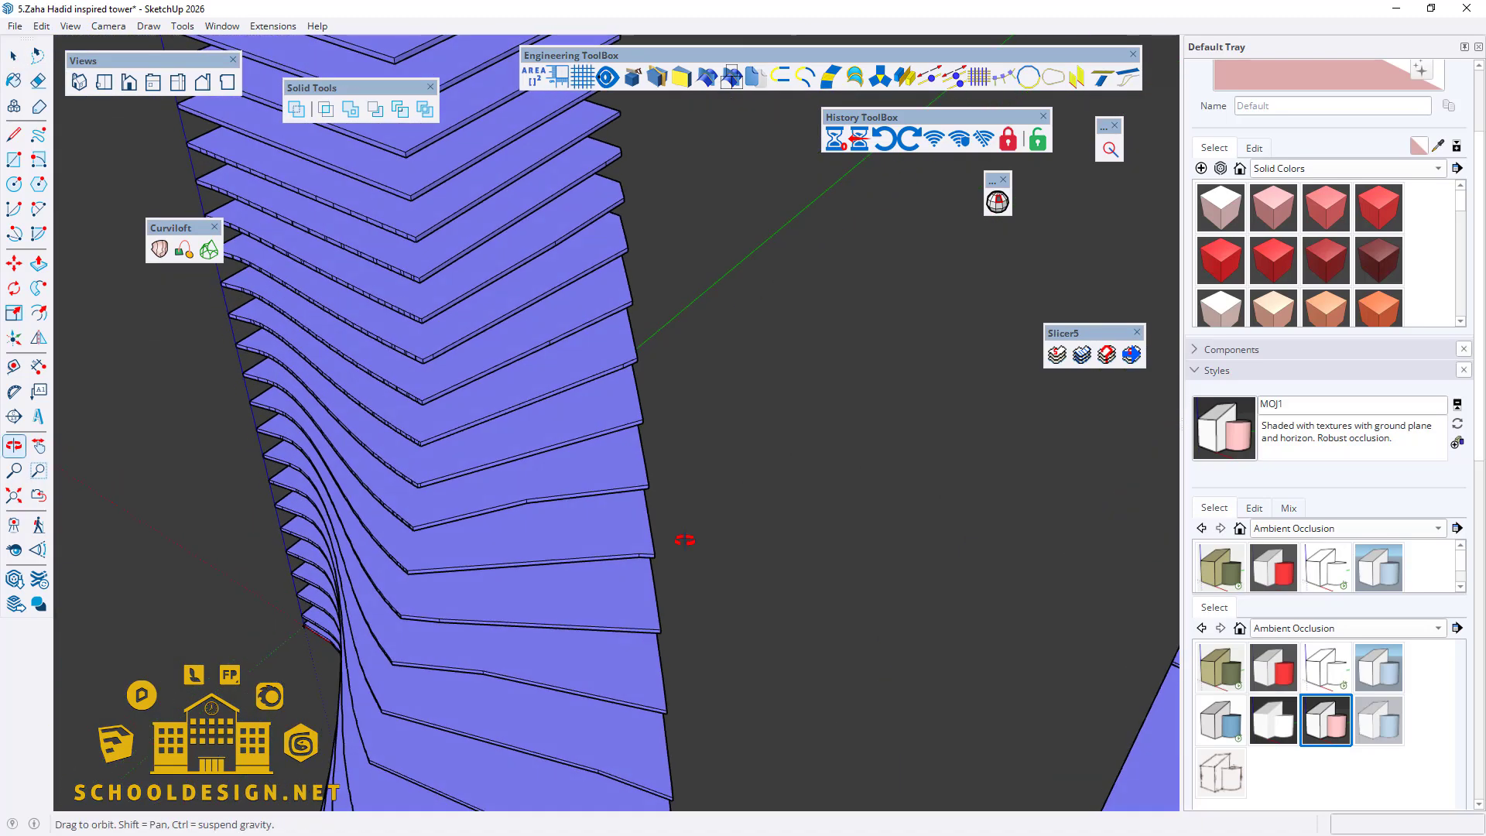
pyautogui.doubleClick(604, 469)
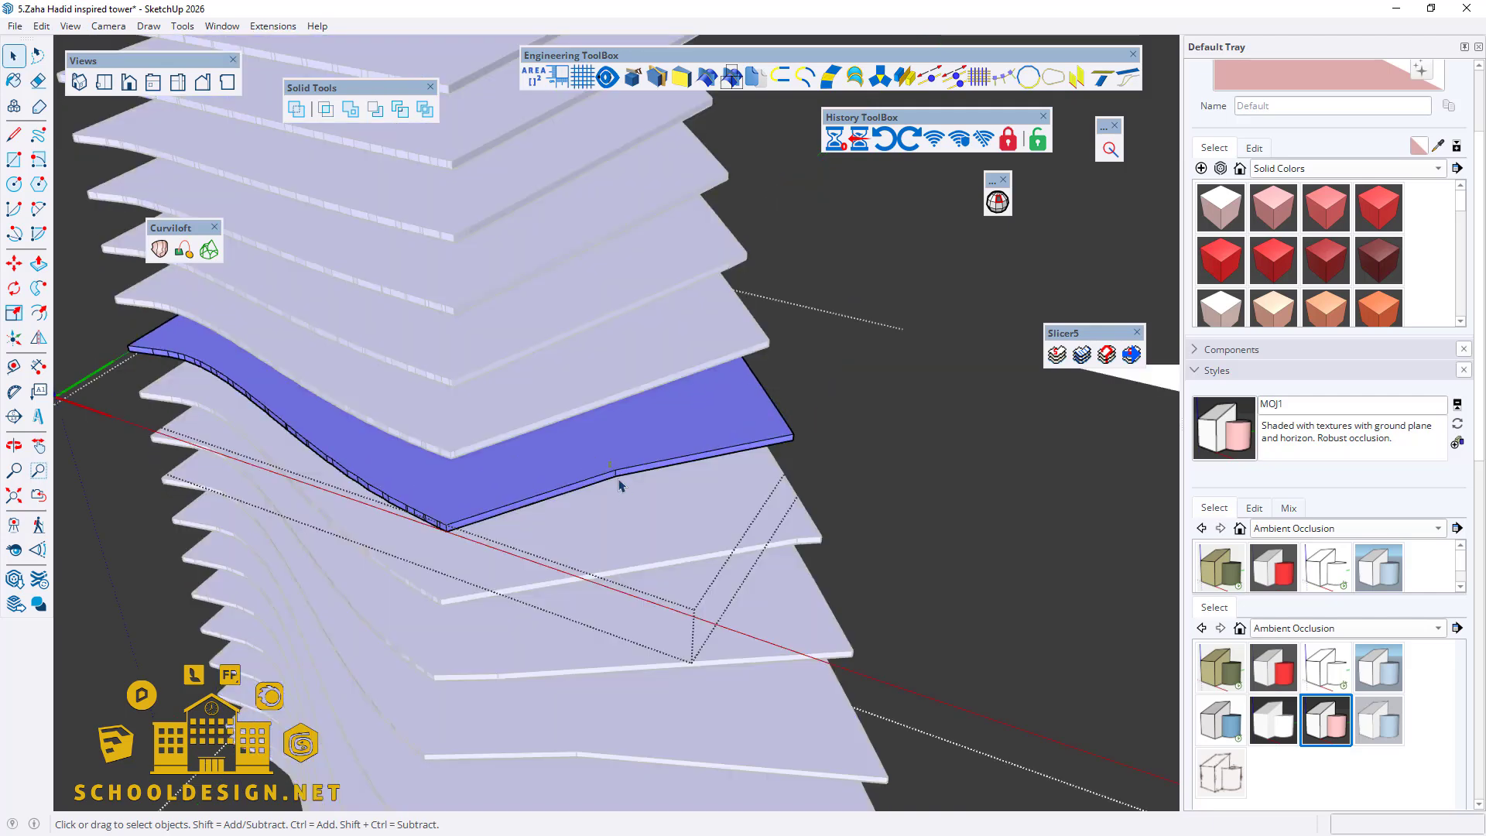
pyautogui.press('m')
pyautogui.scroll(5, 650, 531)
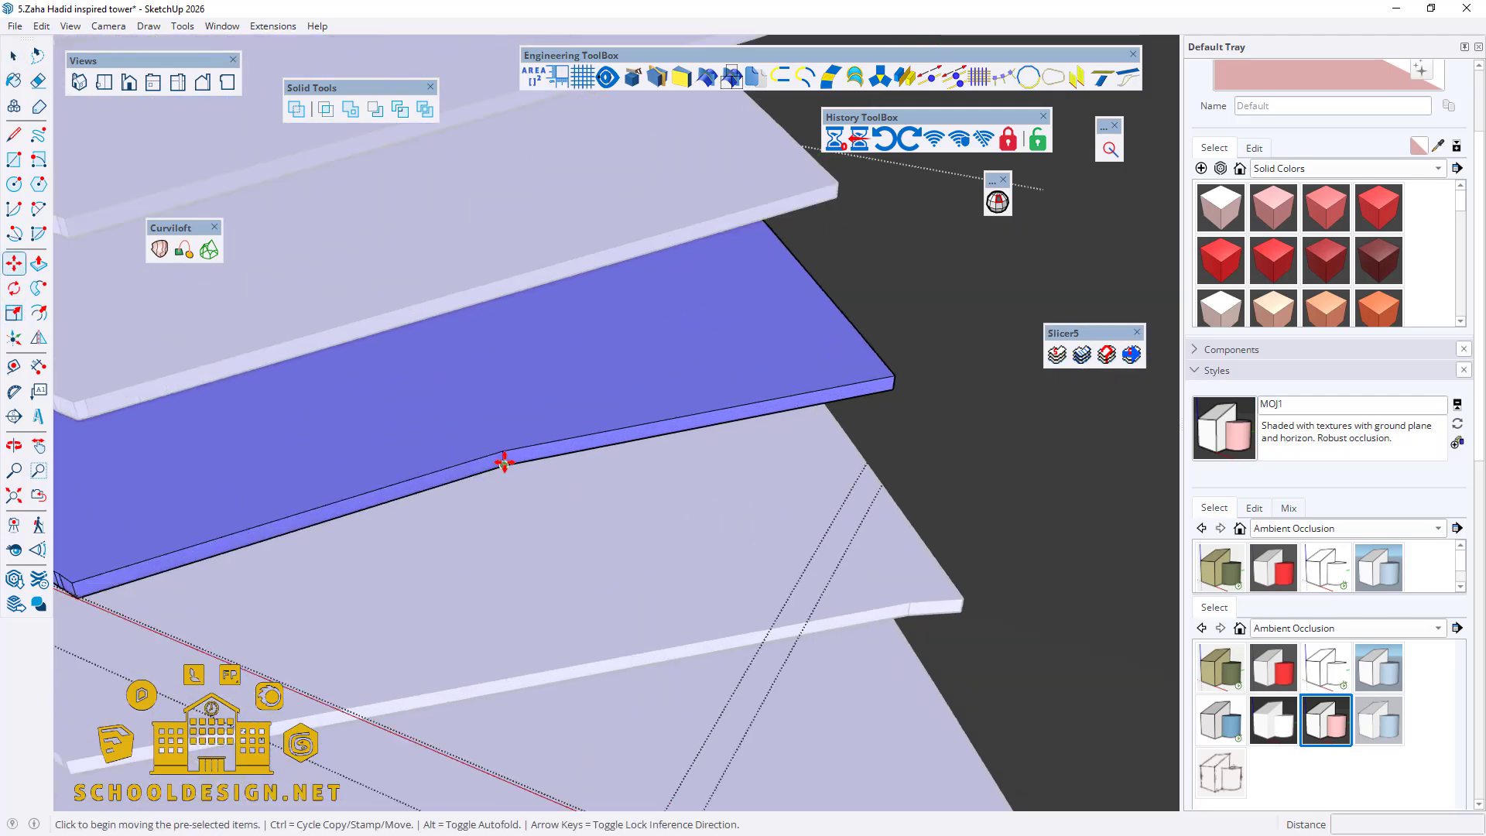
pyautogui.moveTo(501, 464); pyautogui.dragTo(511, 485)
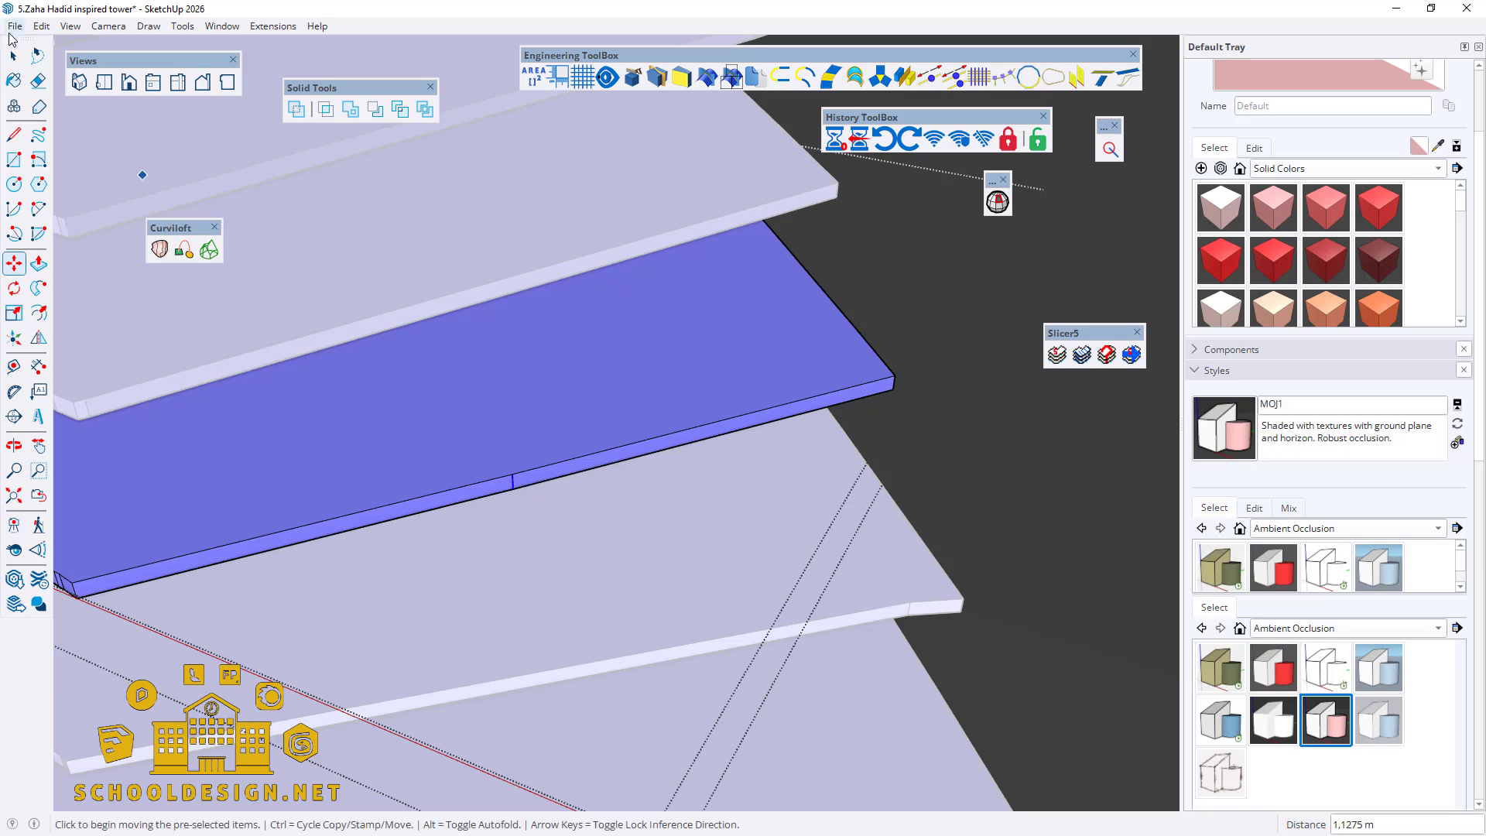
pyautogui.click(1028, 520)
# Step: Open the next slab down, kinked near its pointed corner, and move its short vertical kink edge slightly outward to straighten the side
pyautogui.scroll(-4, 826, 532)
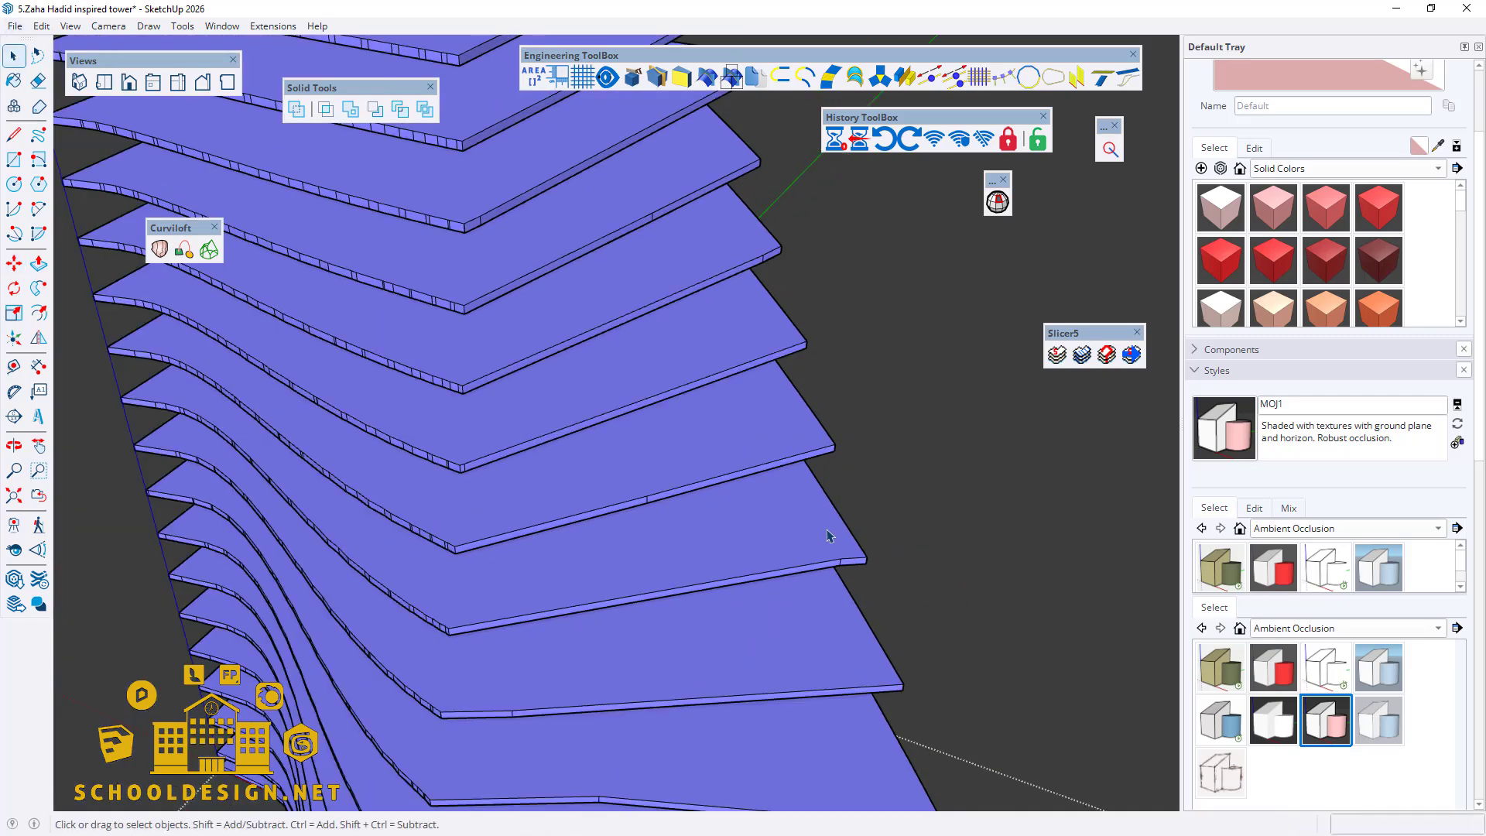
pyautogui.doubleClick(833, 581)
pyautogui.scroll(4, 834, 581)
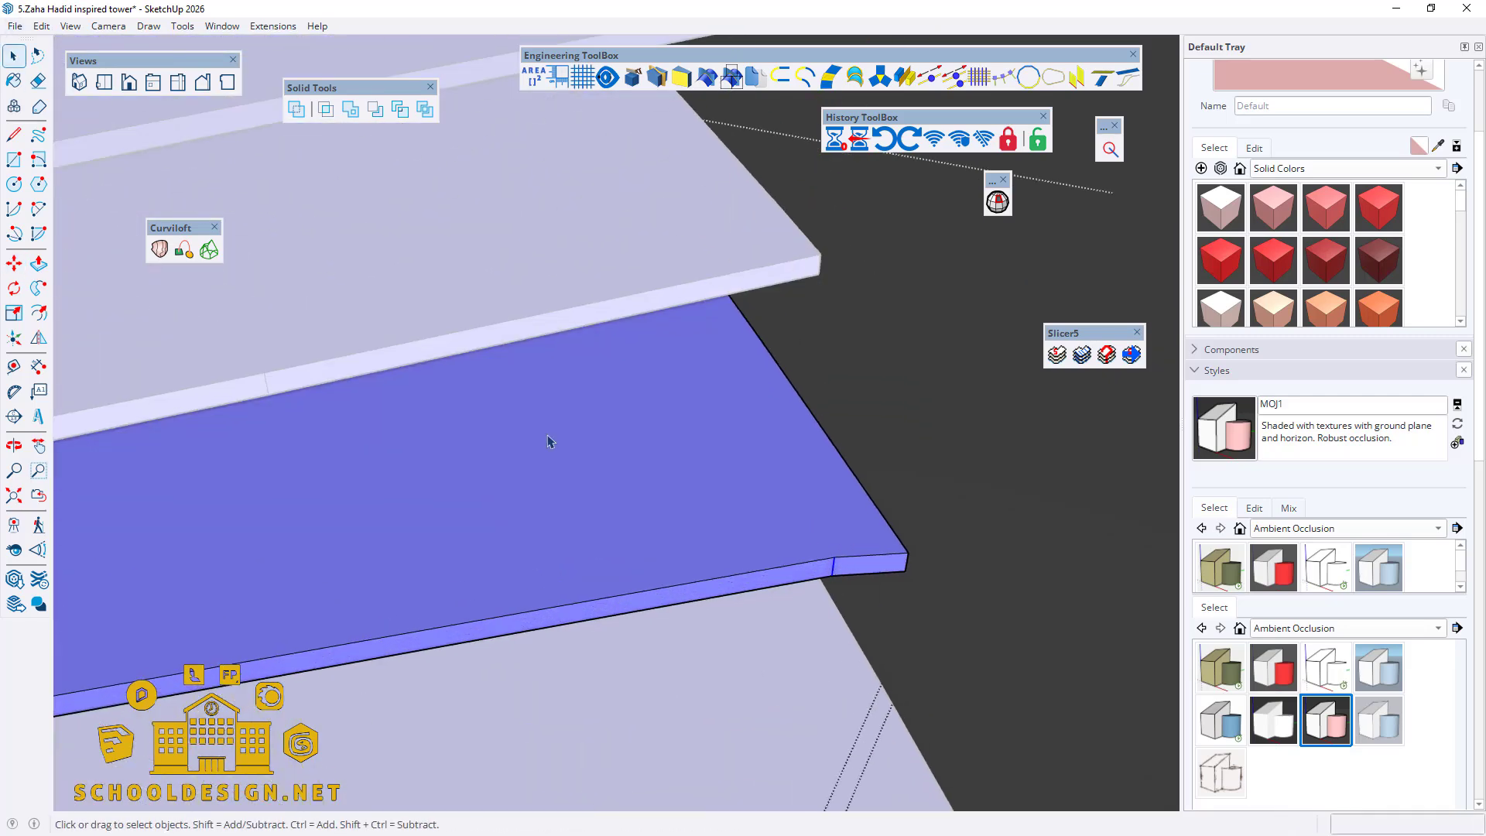
pyautogui.press('m')
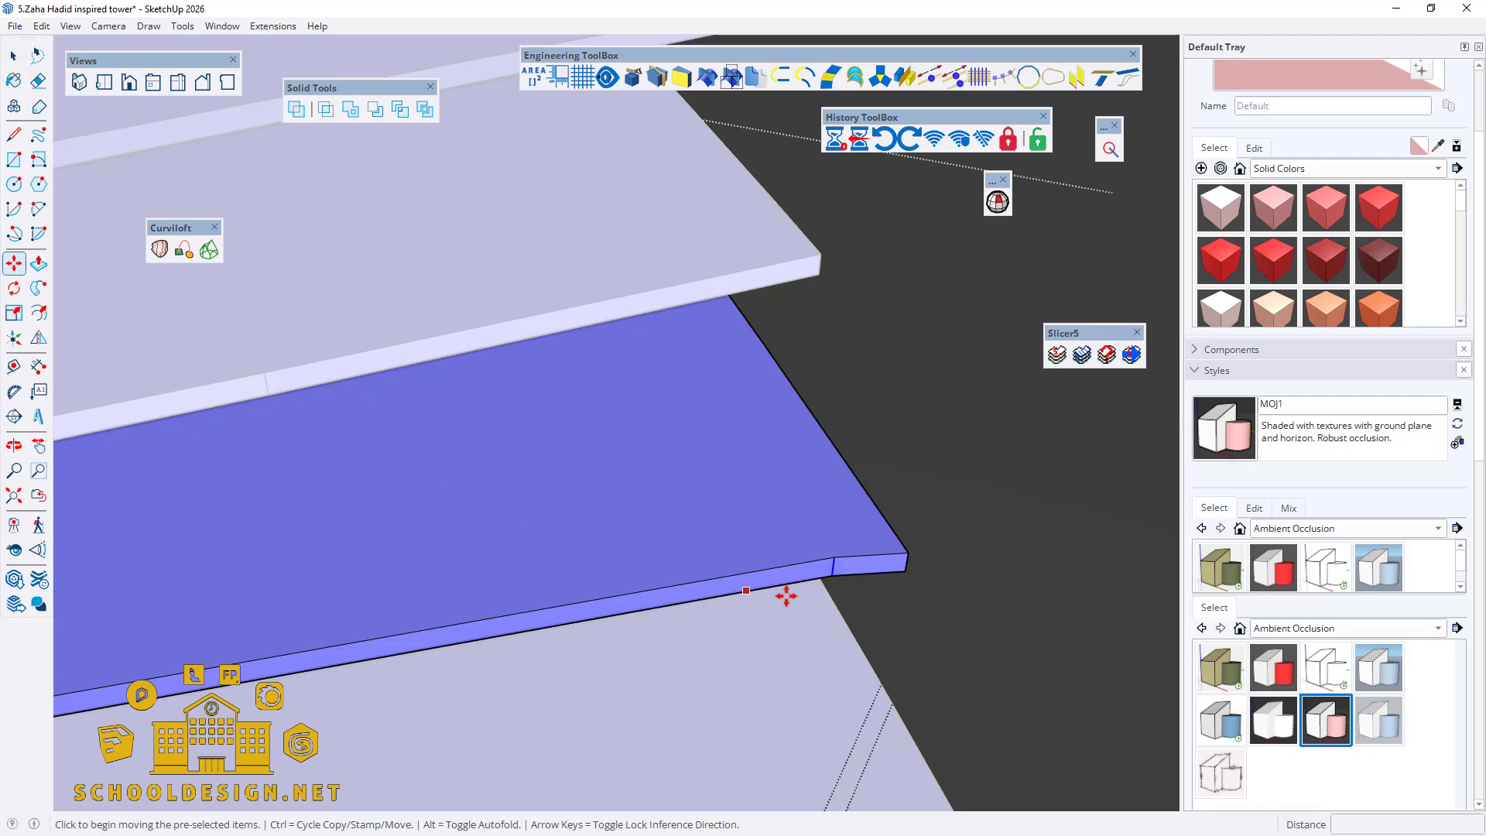
pyautogui.click(831, 577)
pyautogui.click(828, 585)
pyautogui.click(14, 57)
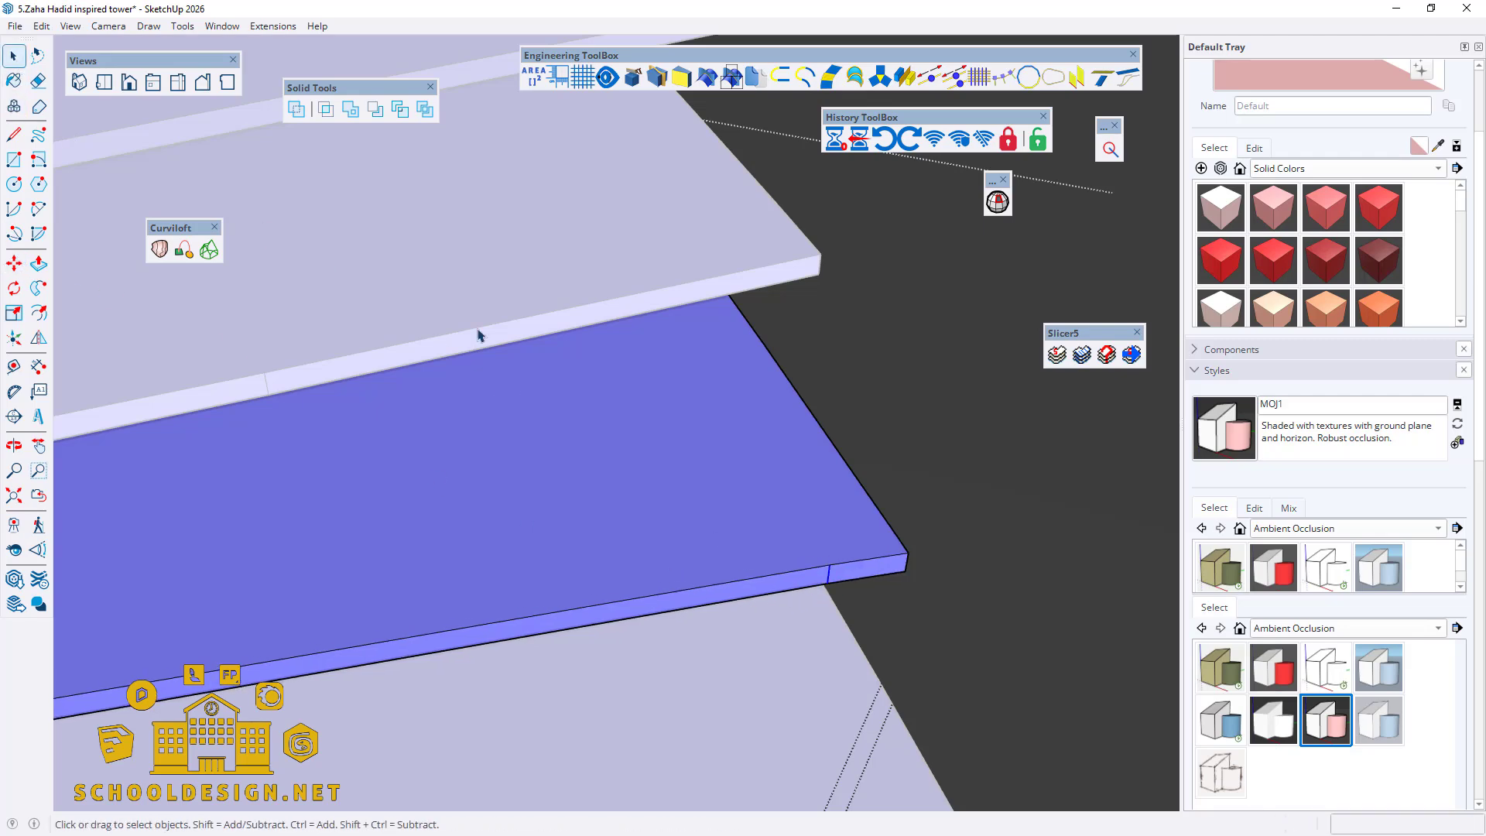
pyautogui.click(1048, 580)
# Step: Straighten the long side of the following kinked slab by moving its vertical kink edge about 0.76 m outward, and finish editing the slab
pyautogui.scroll(-5, 967, 422)
pyautogui.scroll(6, 771, 593)
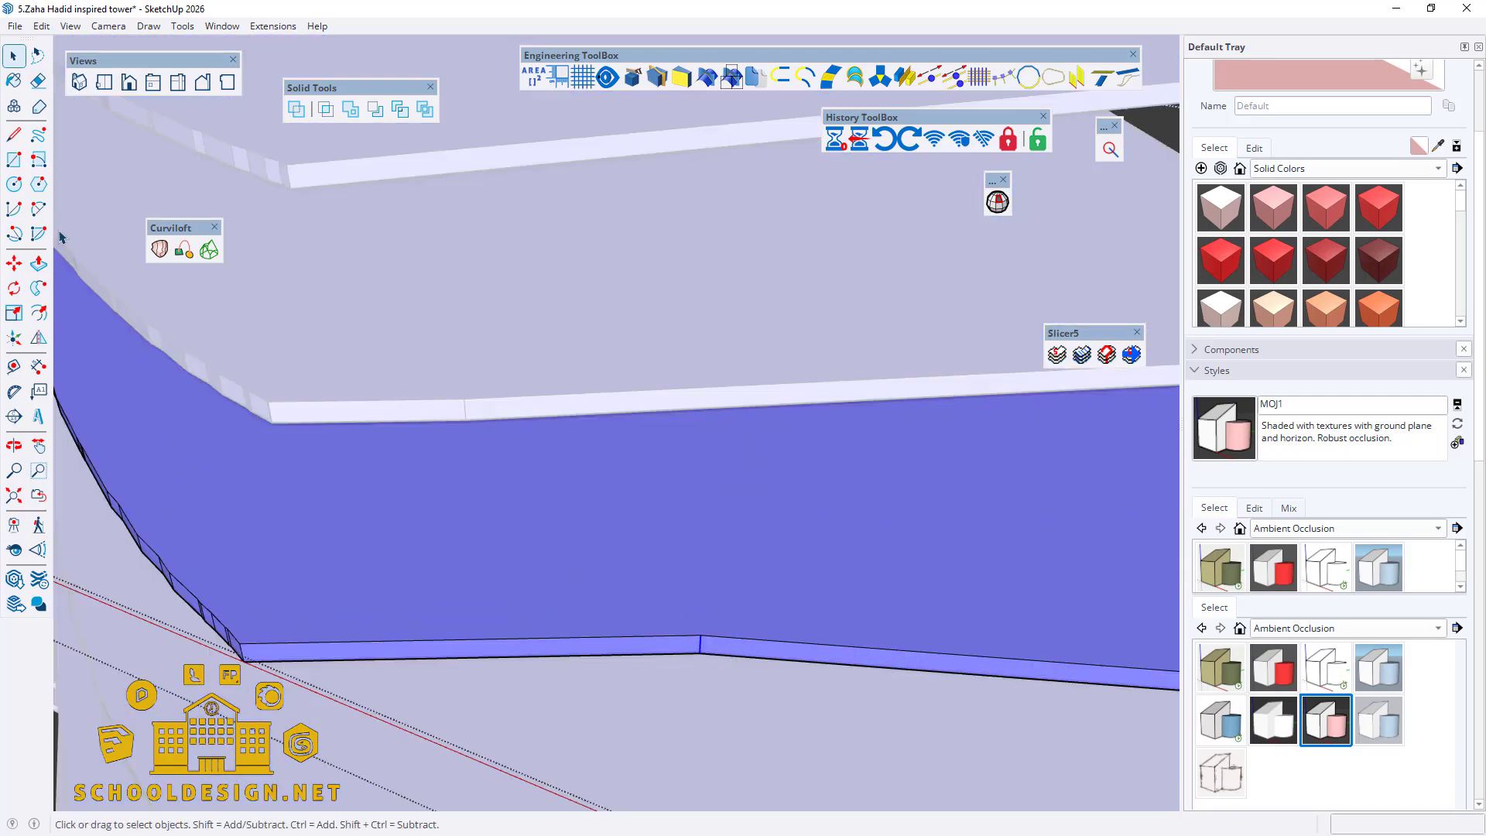
pyautogui.press('m')
pyautogui.click(705, 654)
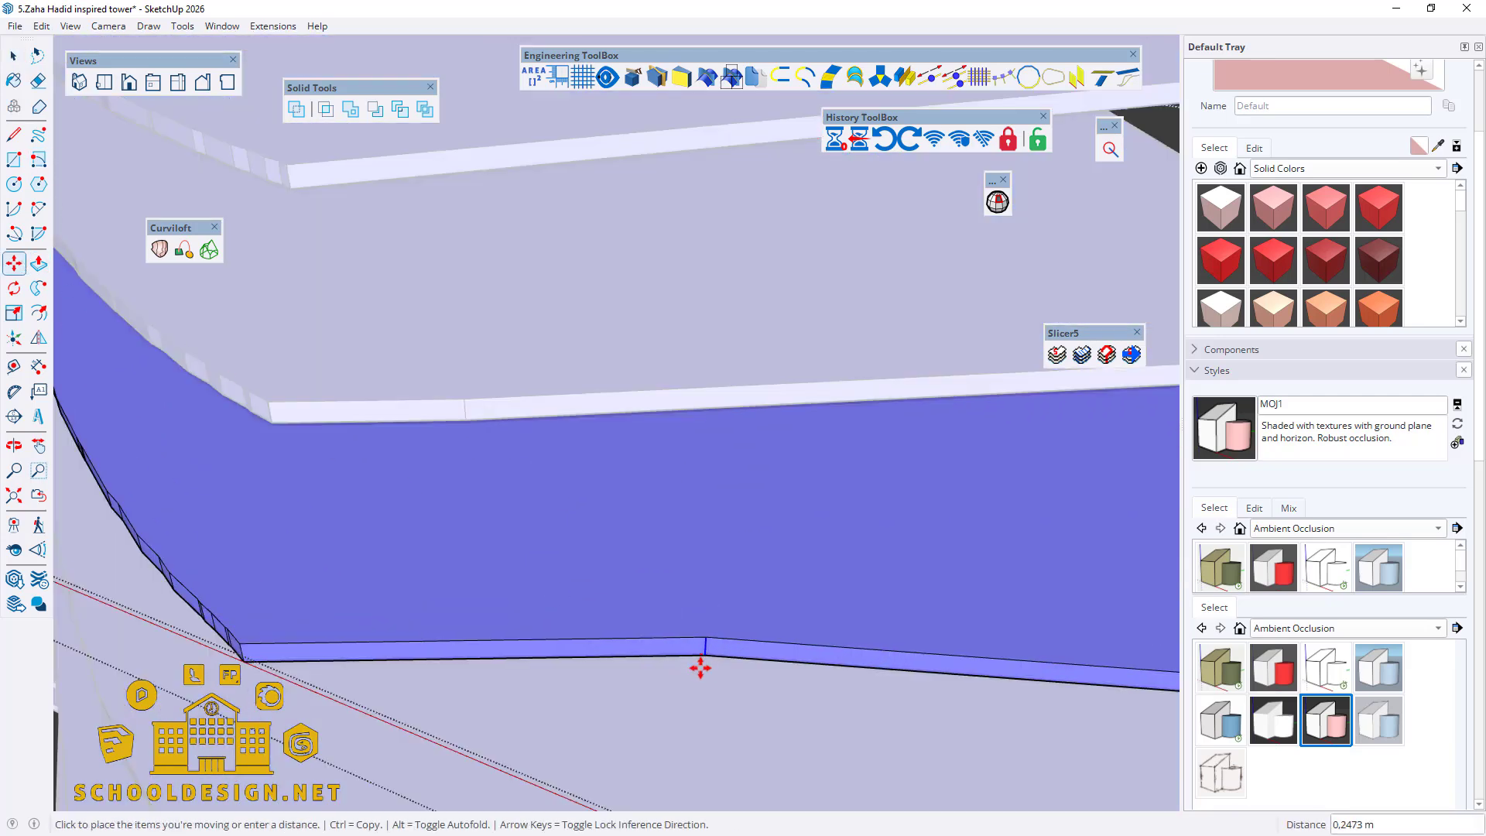
pyautogui.click(696, 676)
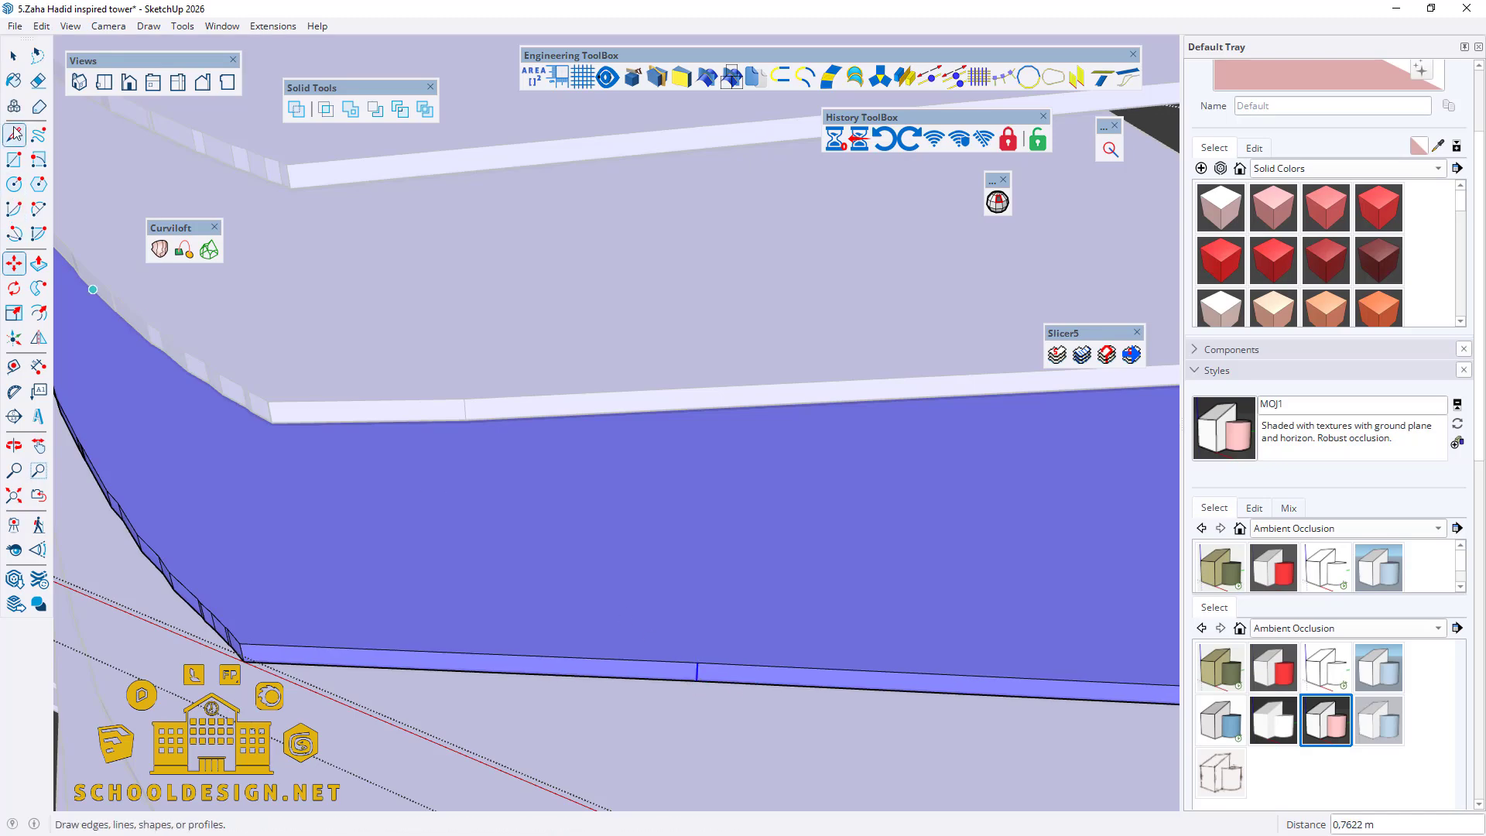
pyautogui.click(14, 57)
pyautogui.scroll(-6, 495, 358)
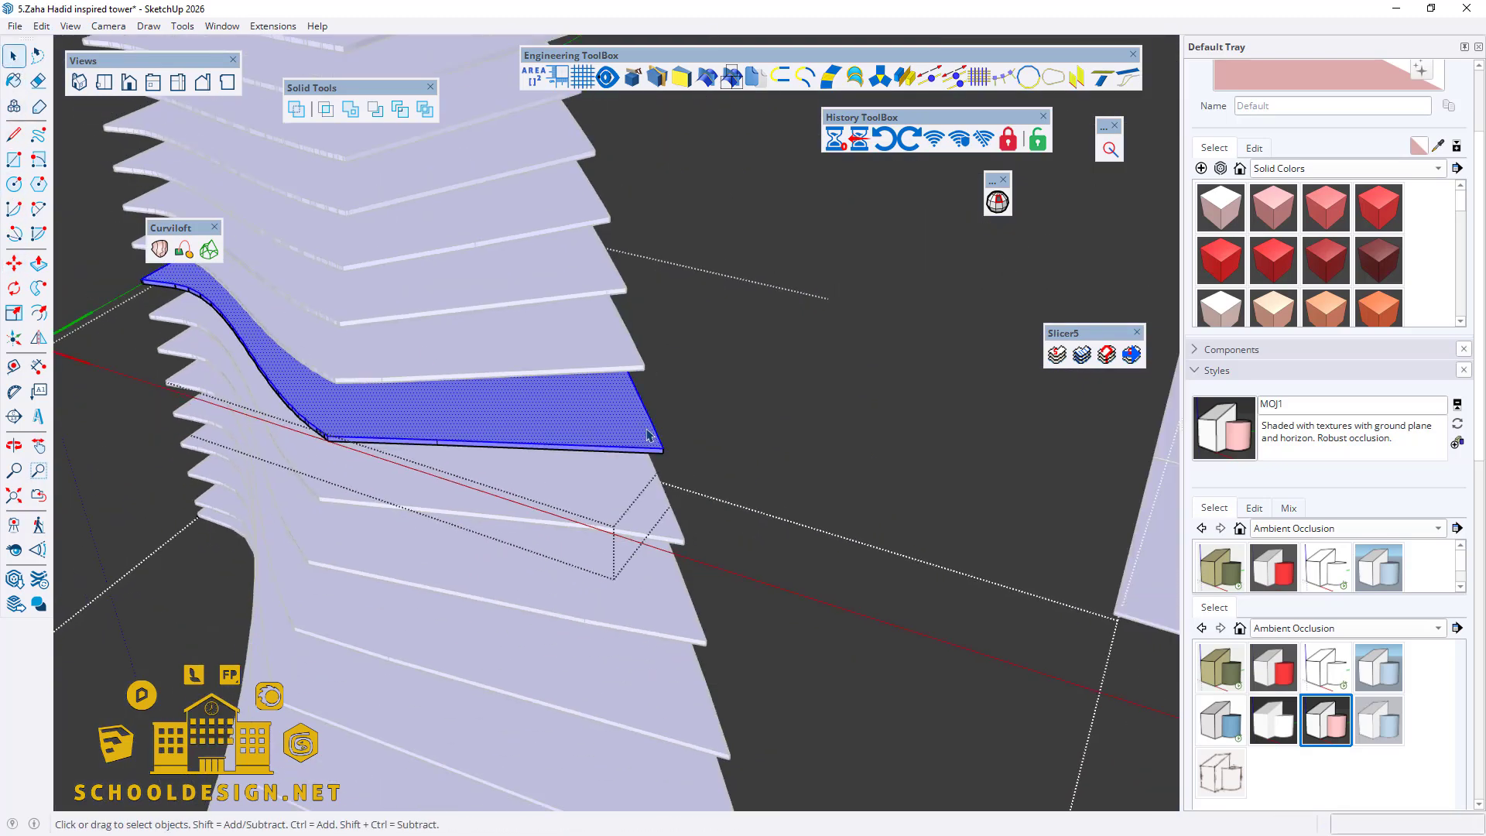
pyautogui.click(778, 473)
# Step: Open the slab on the tower's other side that is kinked near its pointed corner and select its short vertical kink edge
pyautogui.moveTo(617, 478); pyautogui.dragTo(780, 564, button='middle')
pyautogui.scroll(-3, 670, 551)
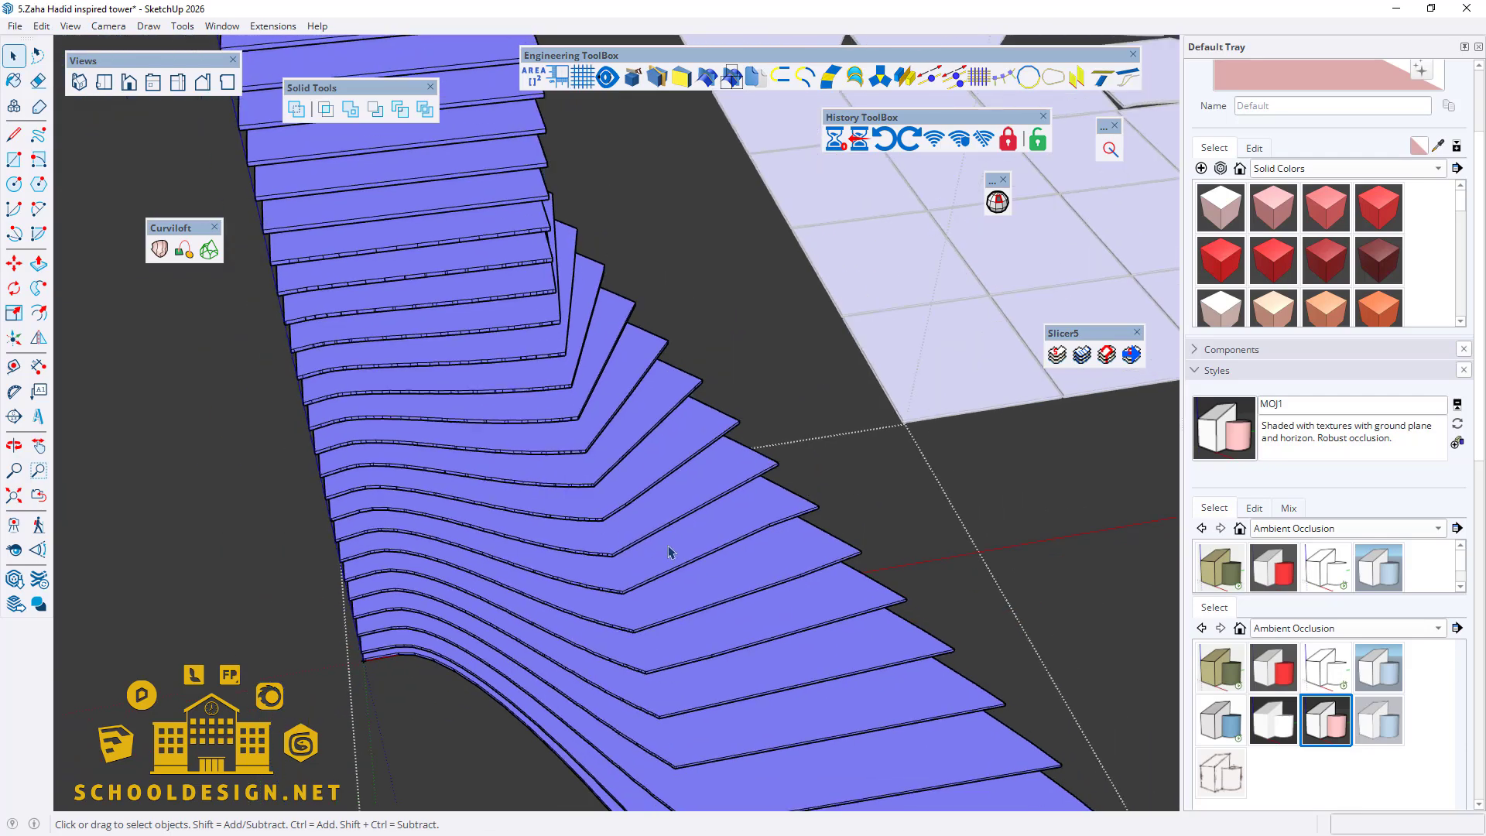
pyautogui.moveTo(670, 552); pyautogui.dragTo(575, 535, button='middle')
pyautogui.scroll(5, 706, 564)
pyautogui.doubleClick(711, 554)
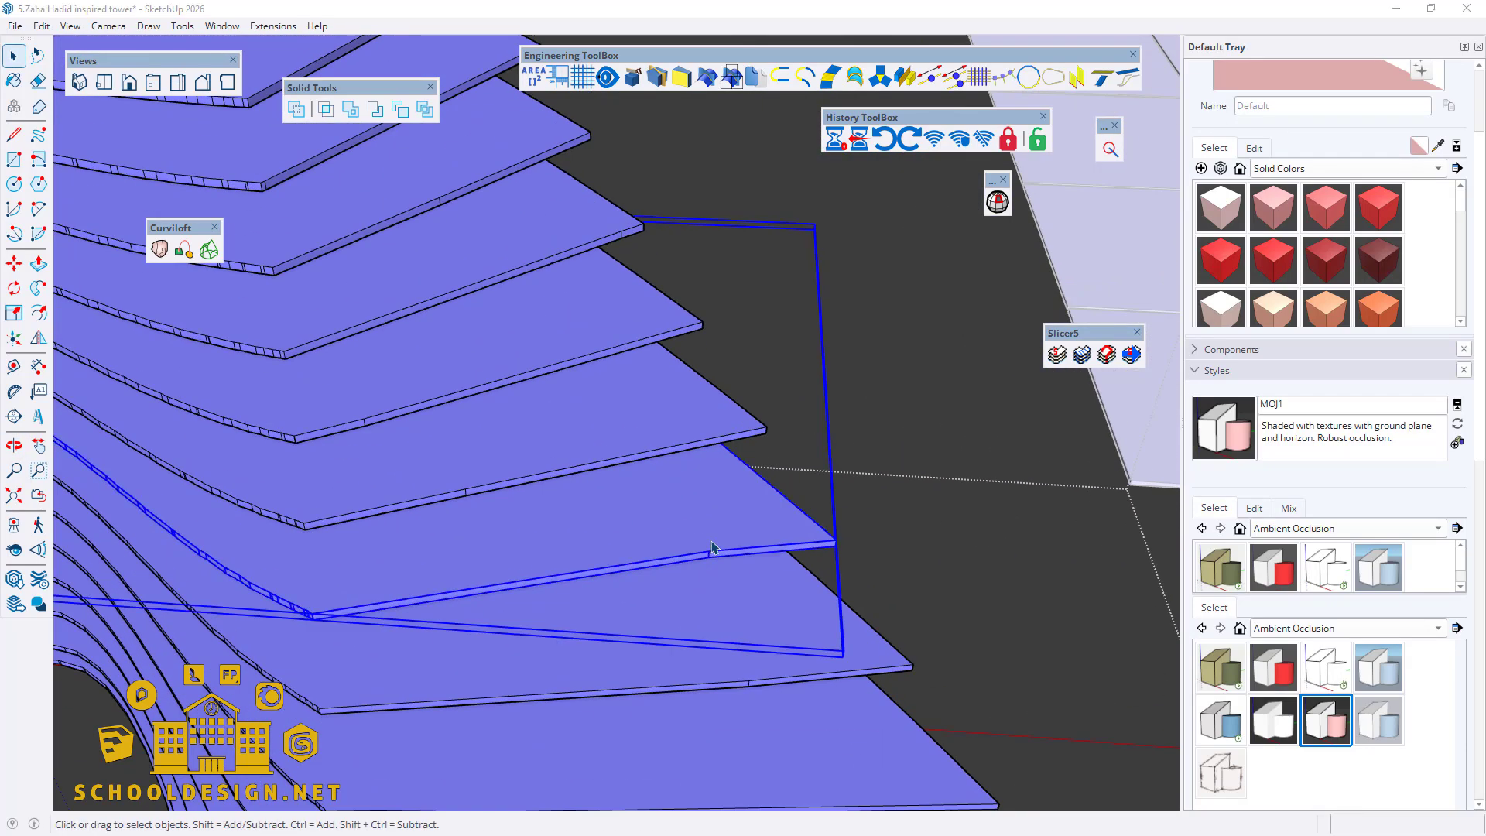
pyautogui.scroll(4, 710, 556)
pyautogui.moveTo(700, 523); pyautogui.dragTo(757, 648)
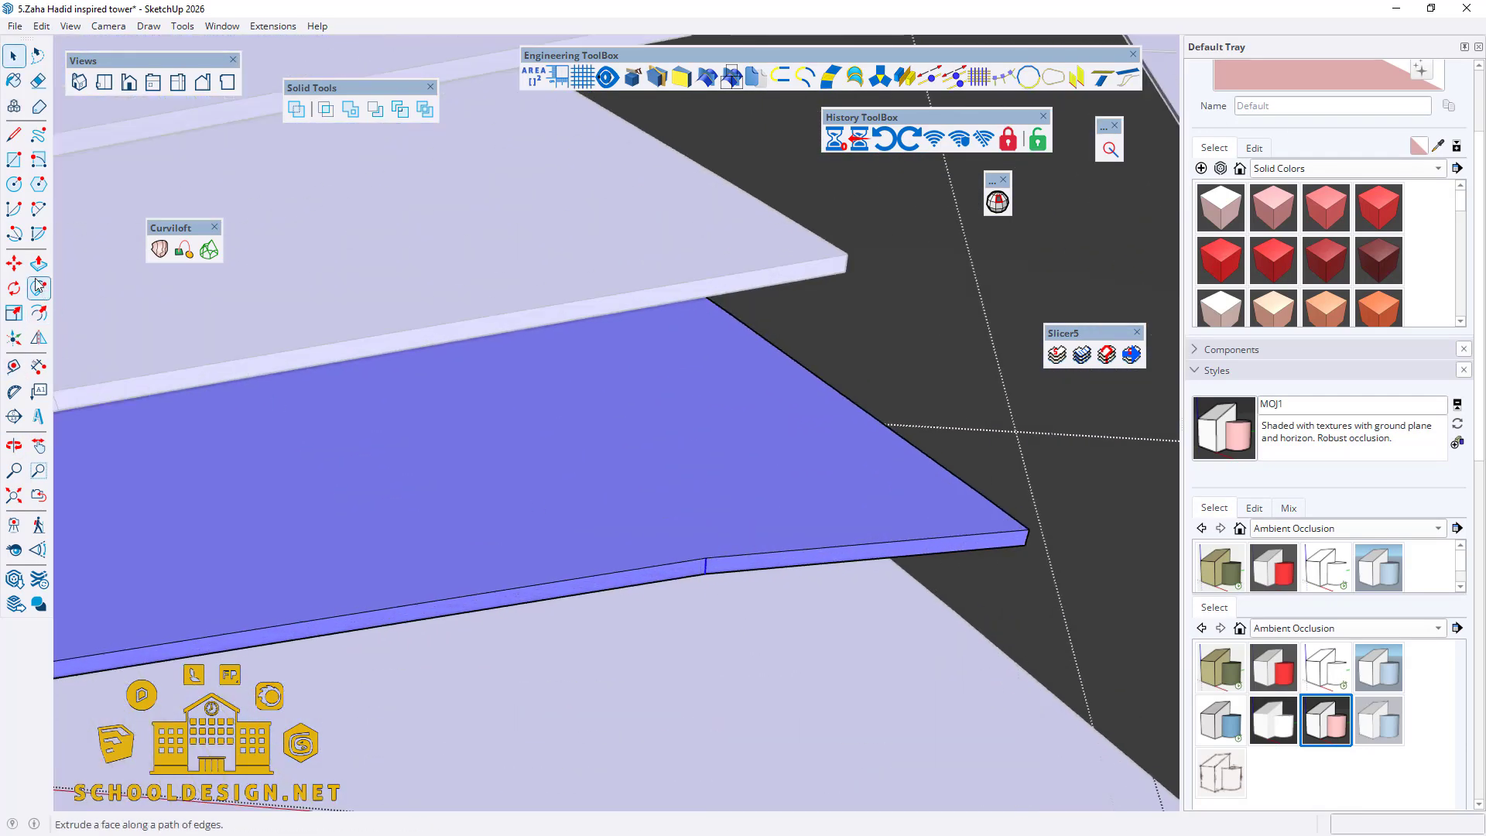
# Step: Move the short middle edge on the slab's front face about 0.37 m to straighten the slab's front, and finish editing the group
pyautogui.click(14, 263)
pyautogui.click(708, 573)
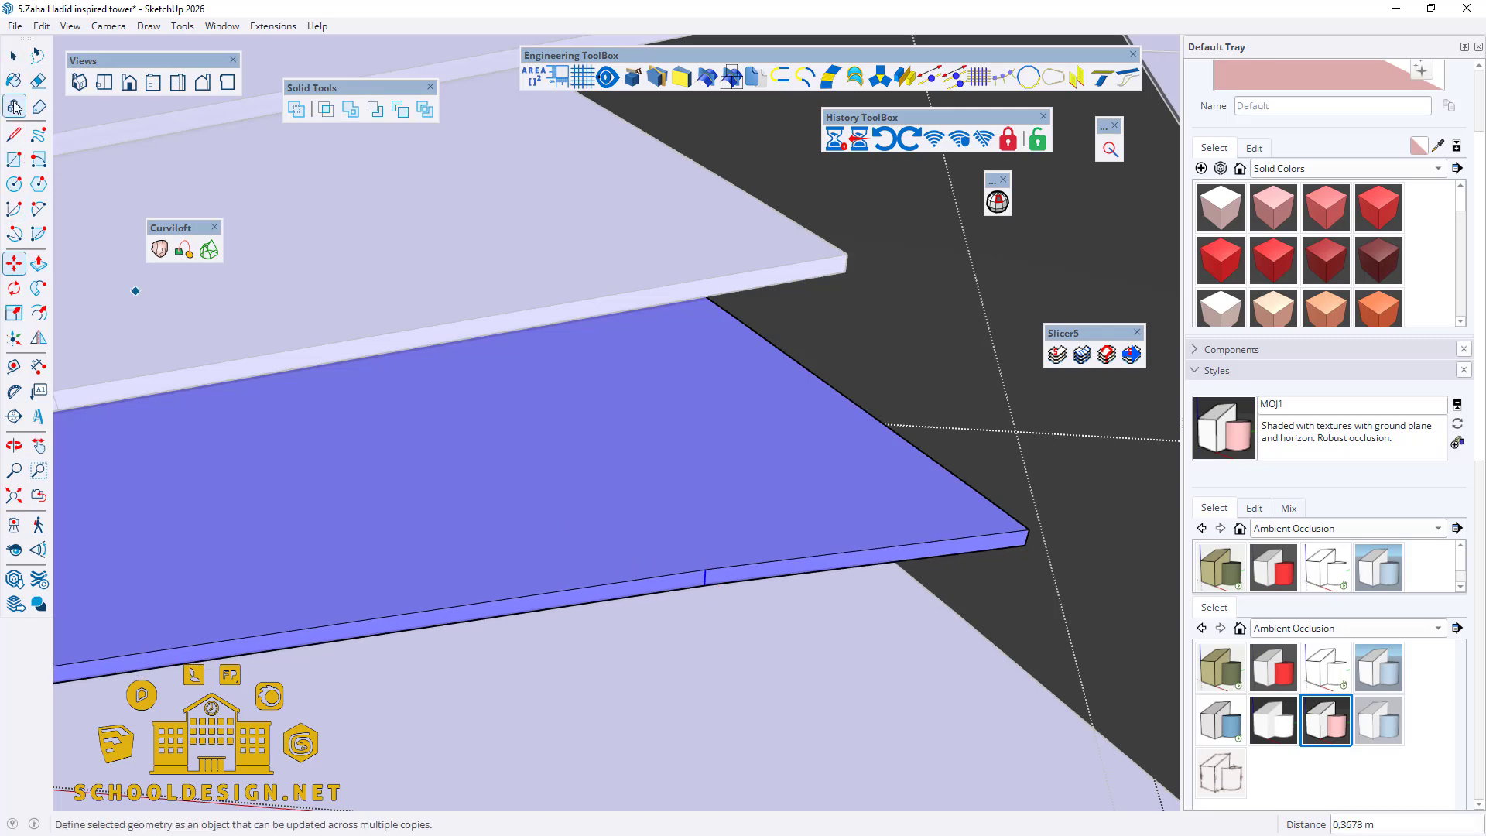
pyautogui.press('space')
pyautogui.scroll(-5, 813, 458)
pyautogui.click(931, 531)
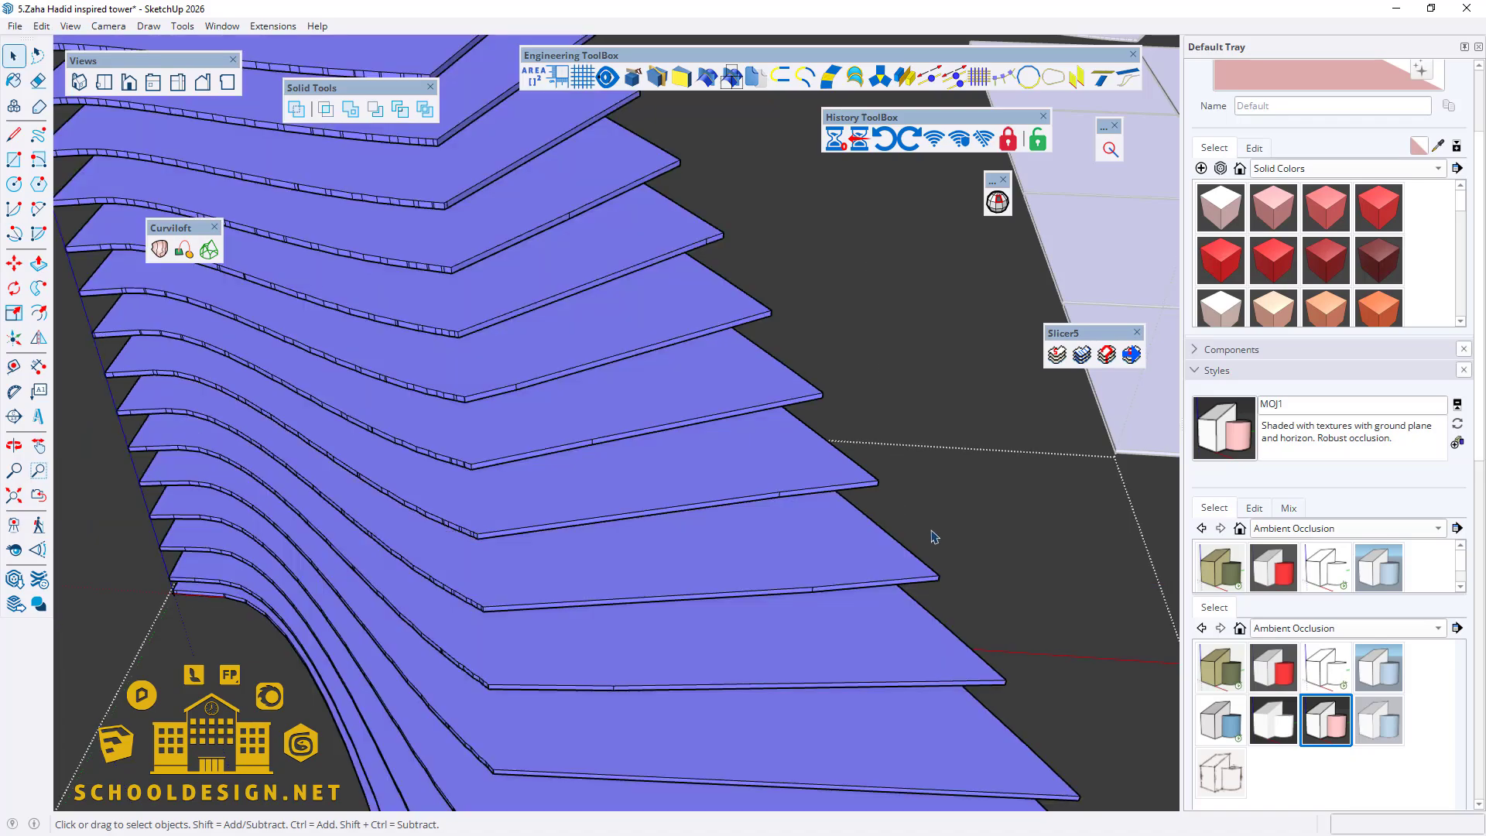
# Step: Duplicate the sliced tower together with its flat slice layout at the solid tower's position, replacing the solid tower
pyautogui.scroll(-10, 808, 578)
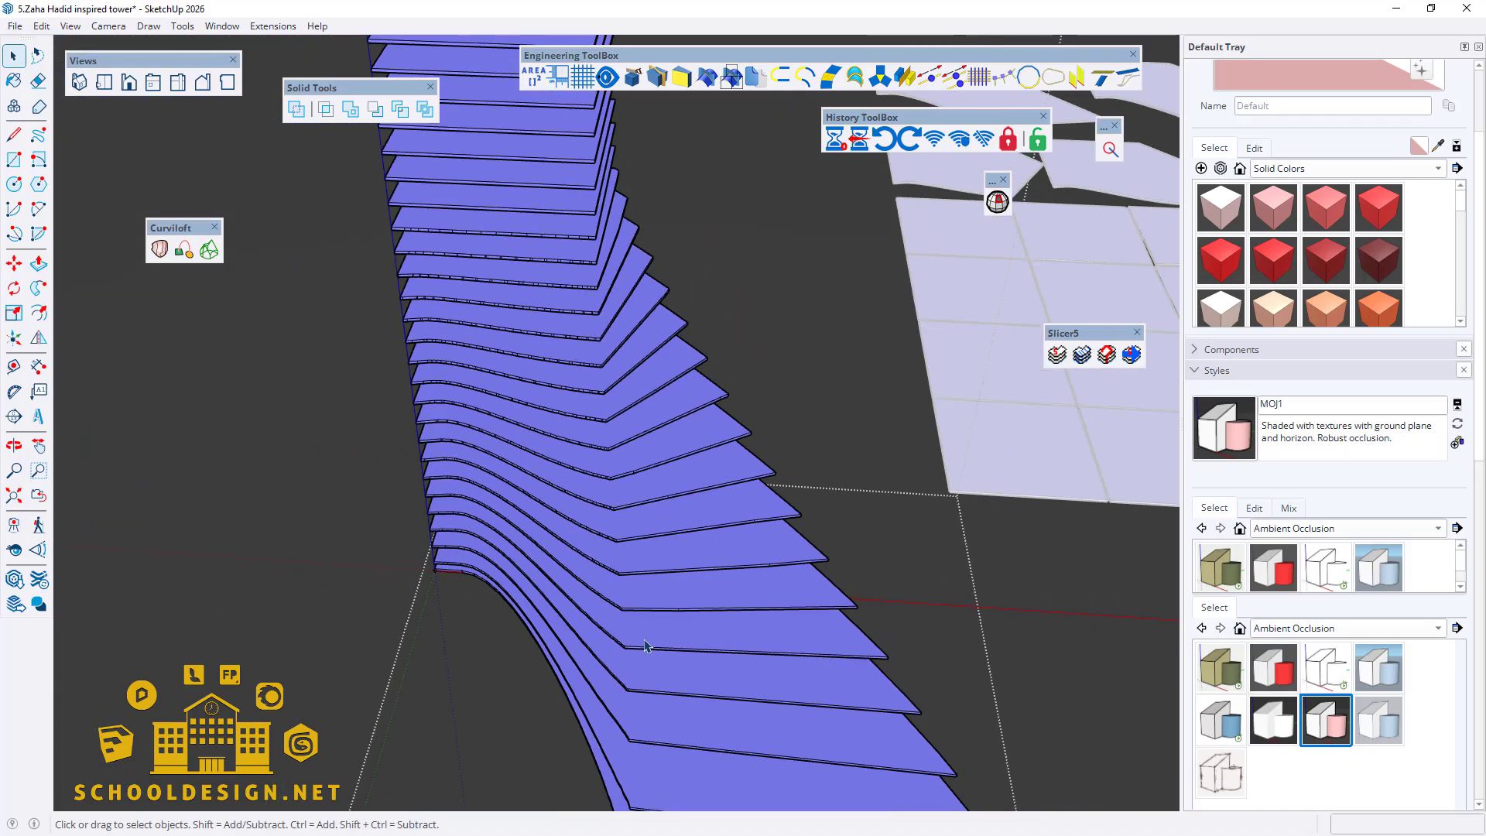
pyautogui.moveTo(740, 703); pyautogui.dragTo(448, 627, button='middle')
pyautogui.scroll(-4, 457, 626)
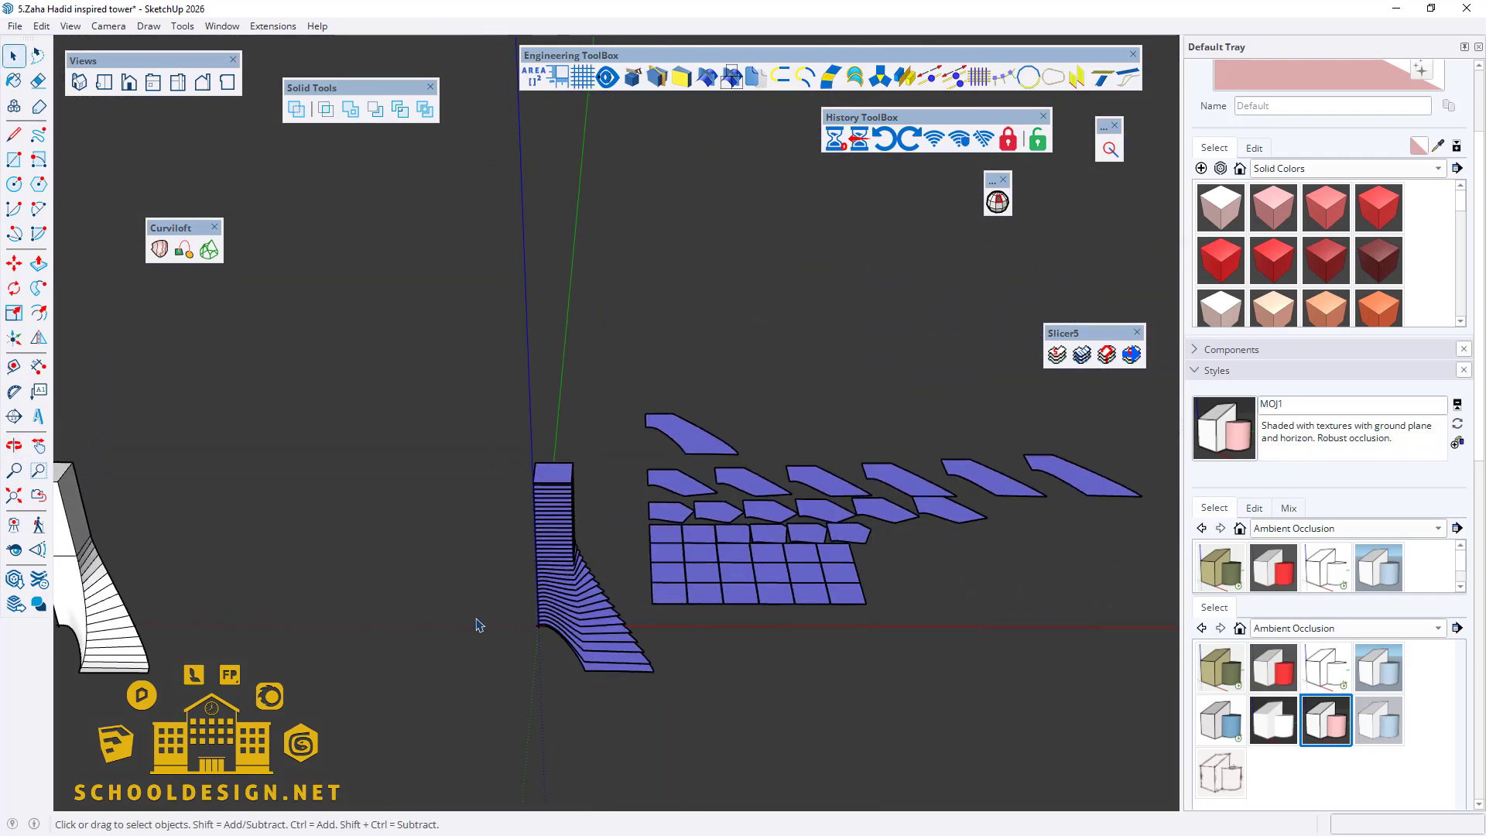
pyautogui.click(748, 587)
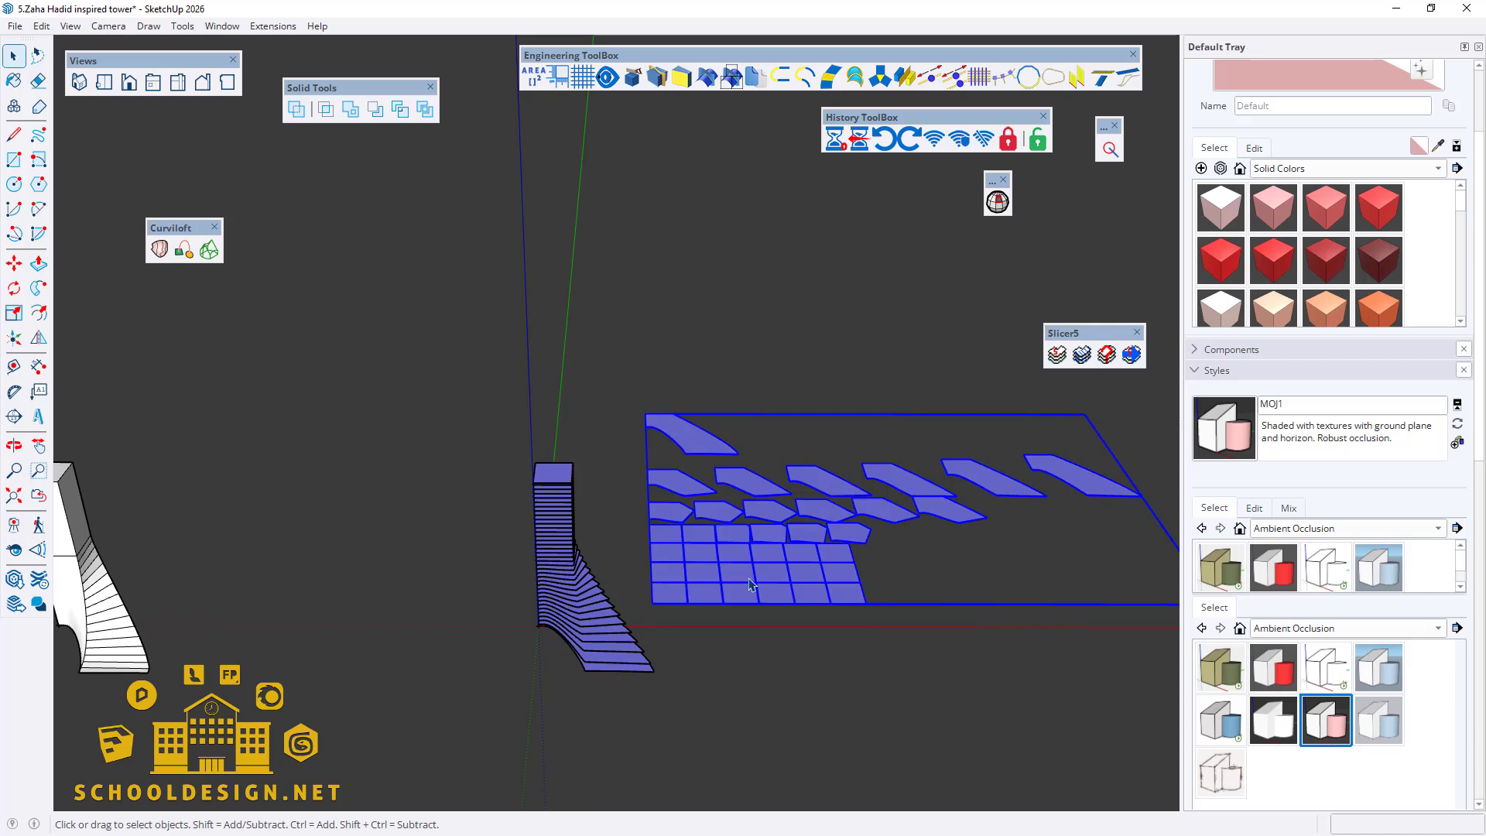
pyautogui.scroll(-3, 737, 633)
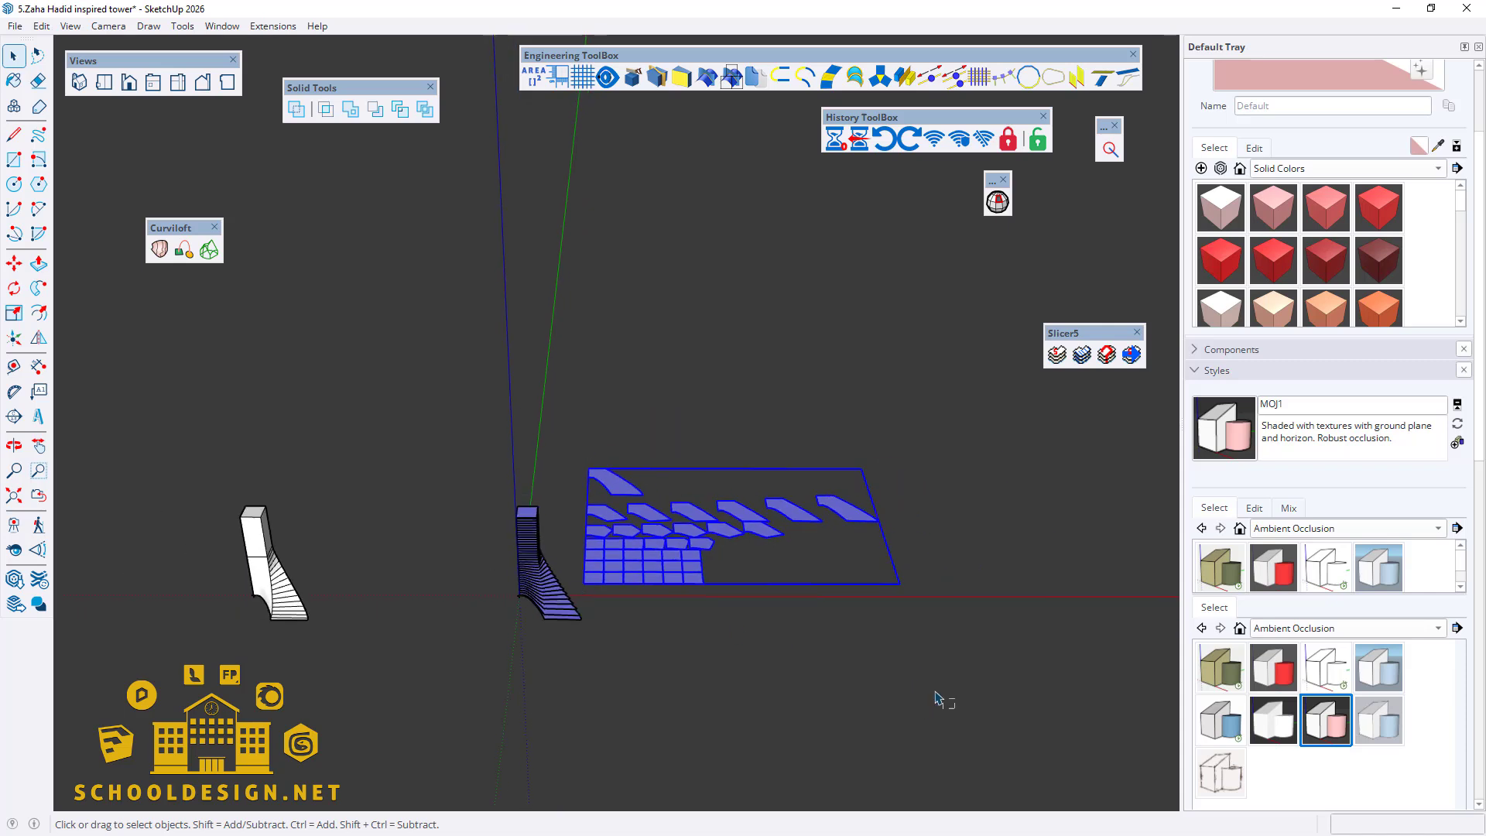
pyautogui.moveTo(370, 332); pyautogui.dragTo(371, 332)
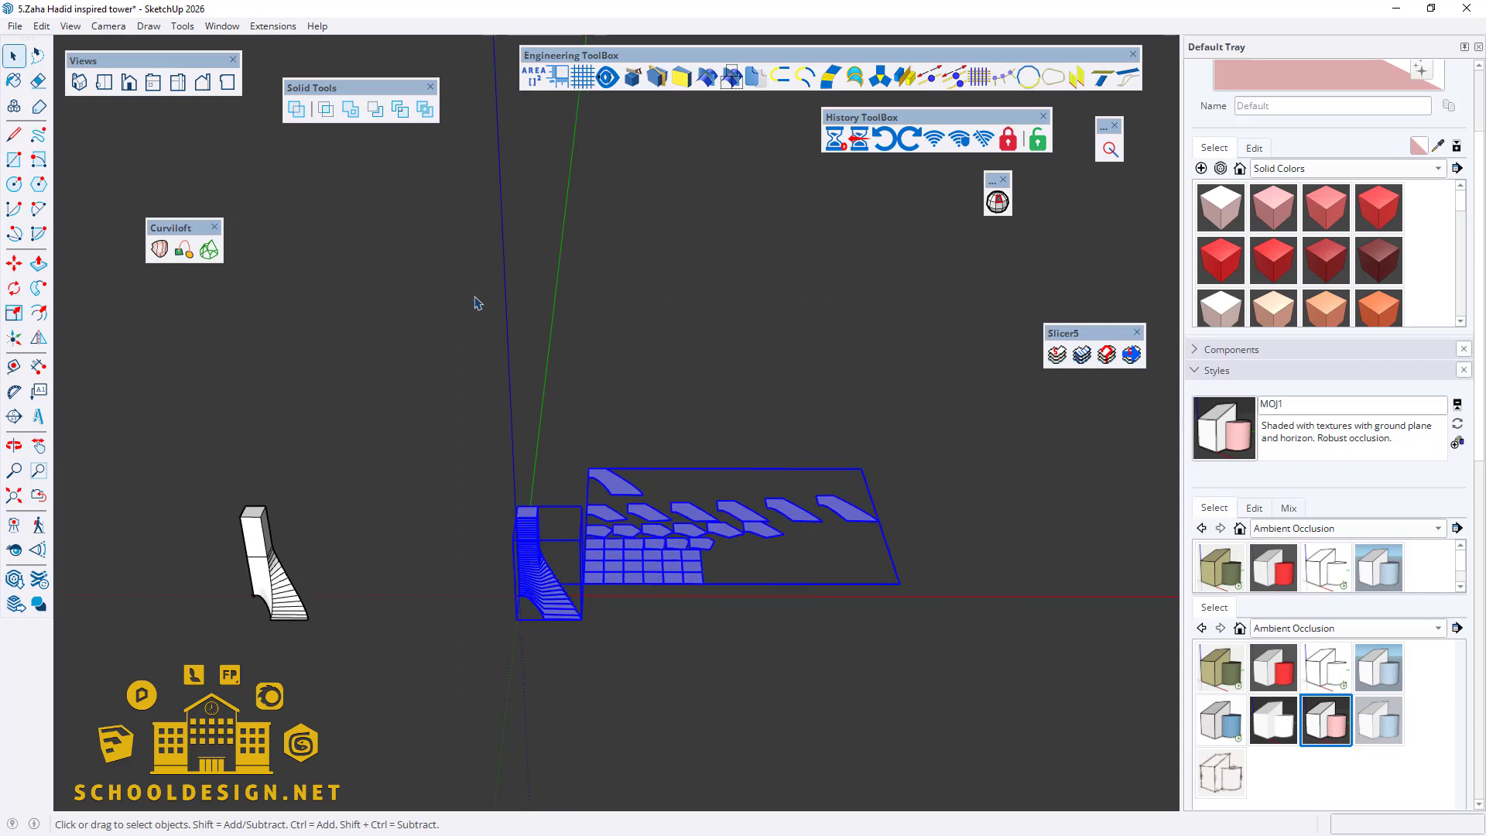
pyautogui.click(859, 142)
pyautogui.click(748, 464)
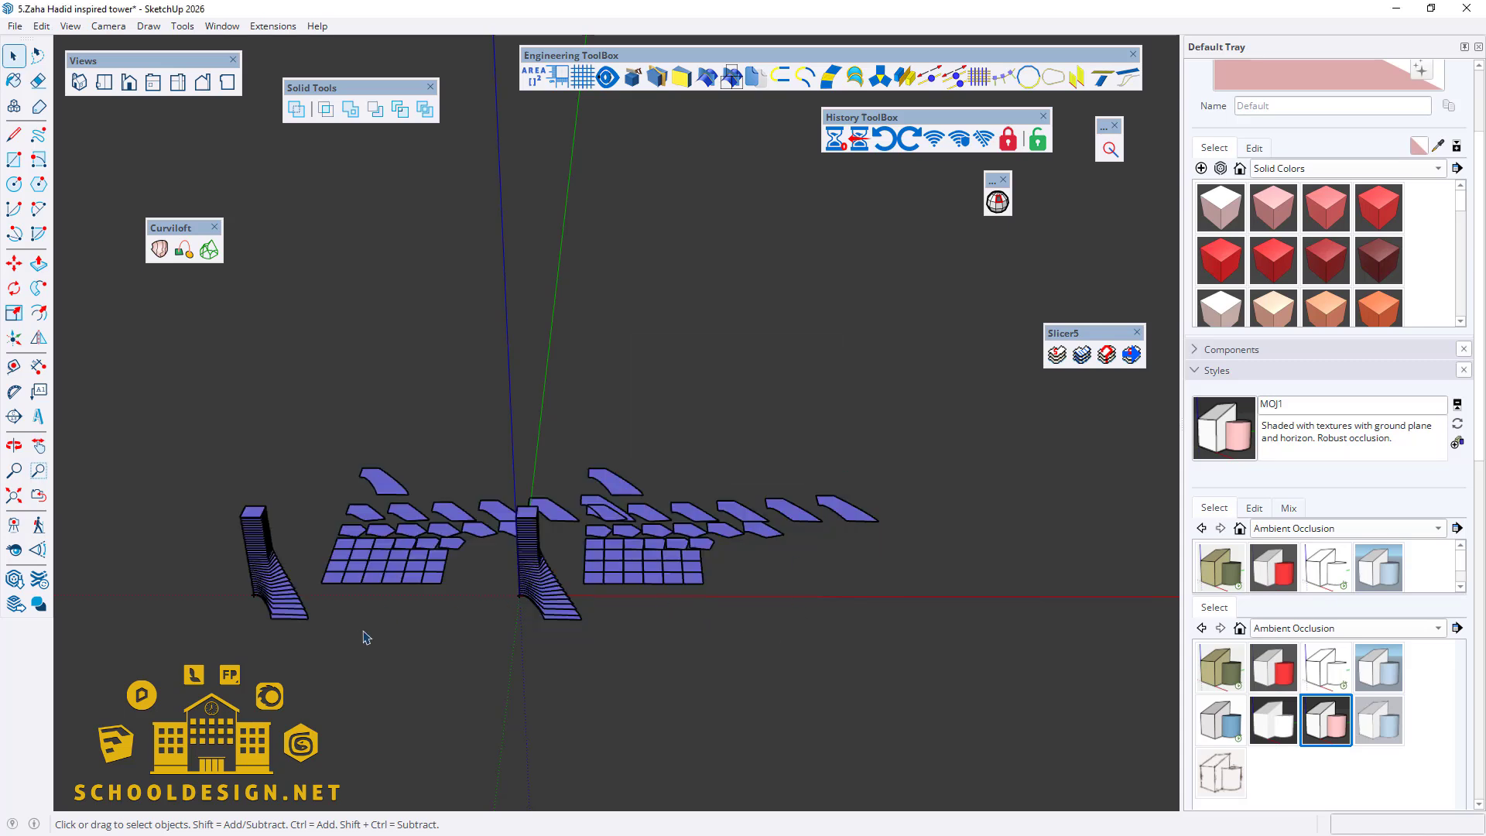
# Step: Delete the separate flat slice layout beside the original sliced tower
pyautogui.click(377, 557)
pyautogui.click(696, 624)
pyautogui.click(680, 582)
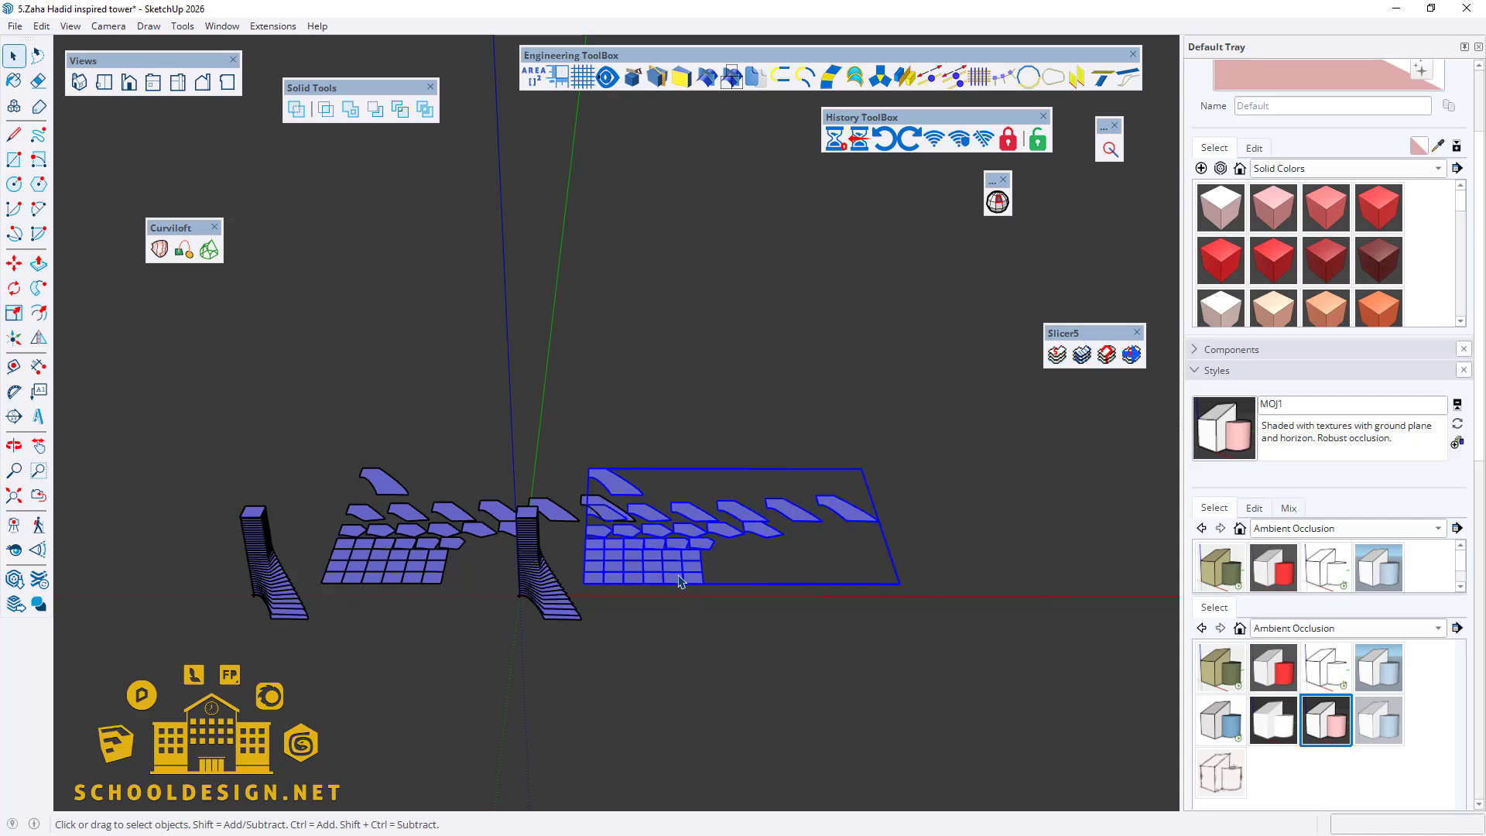
pyautogui.press('Delete')
# Step: Open the replacement tower's group and move its flat slice layout about 436.59 m away, behind the tower
pyautogui.click(430, 545)
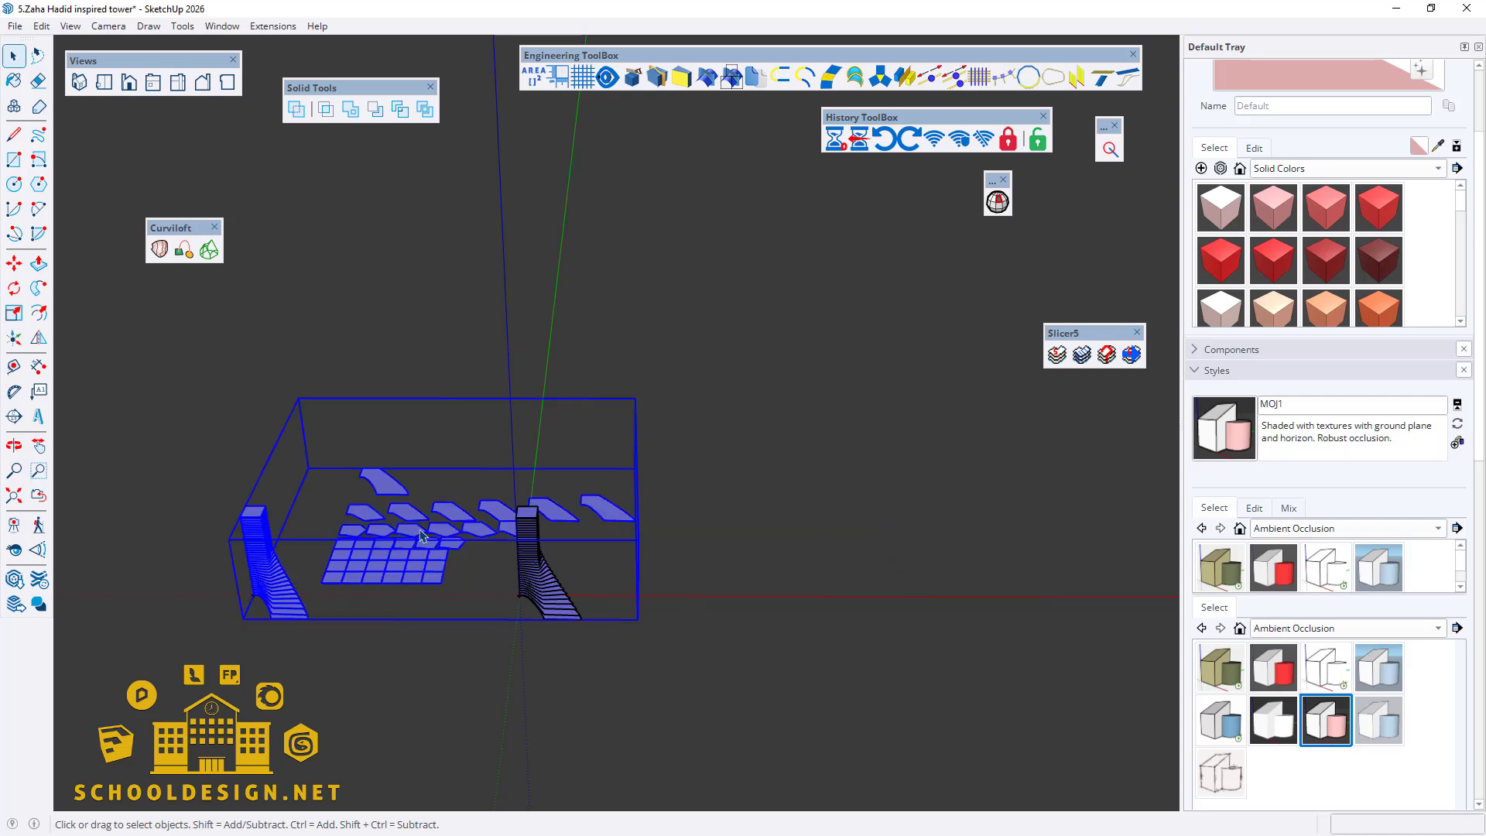
pyautogui.doubleClick(420, 532)
pyautogui.click(420, 532)
pyautogui.click(14, 263)
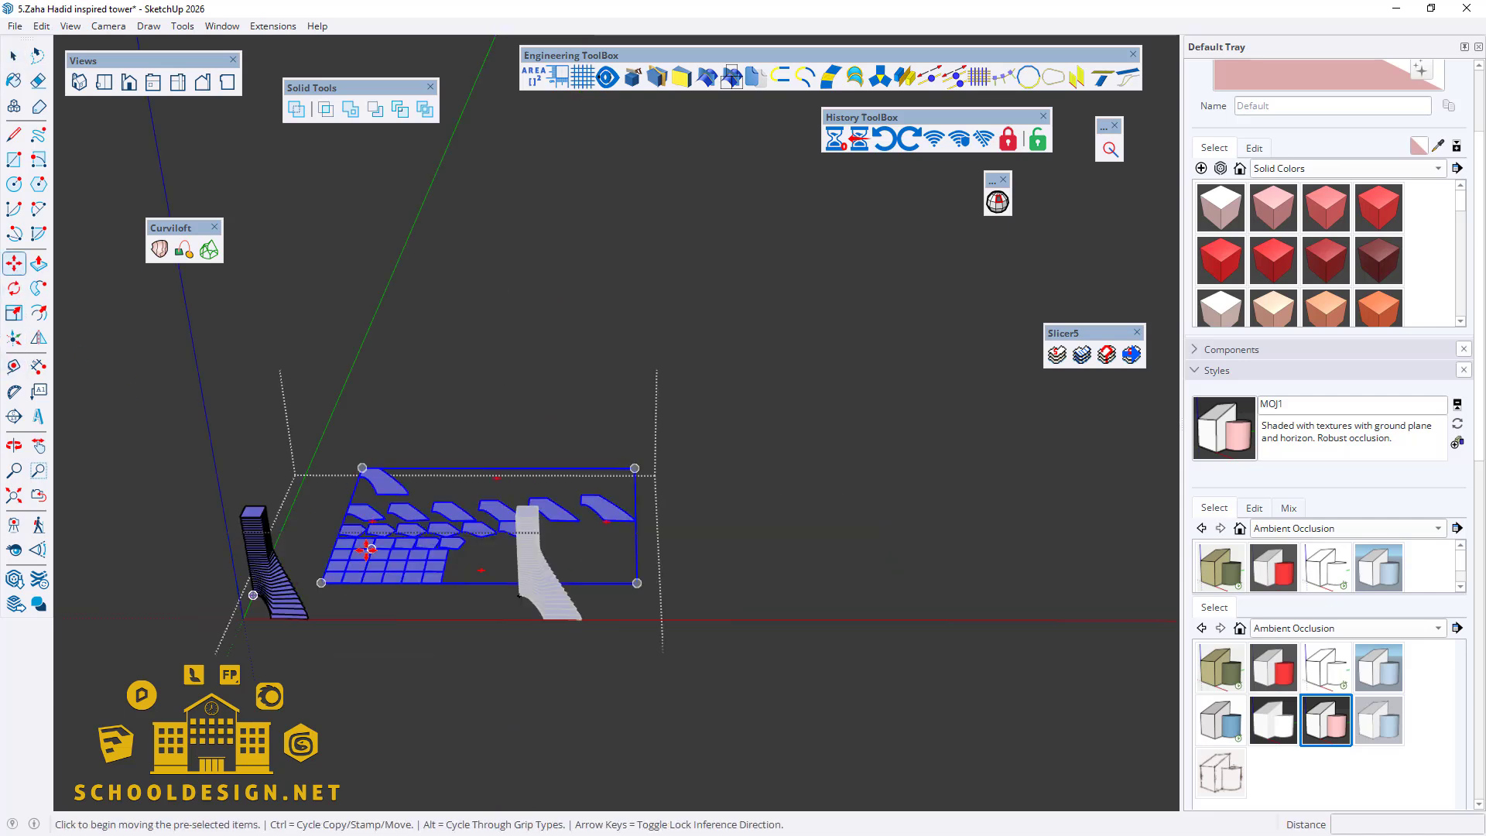
pyautogui.click(370, 548)
pyautogui.click(200, 470)
pyautogui.click(5, 67)
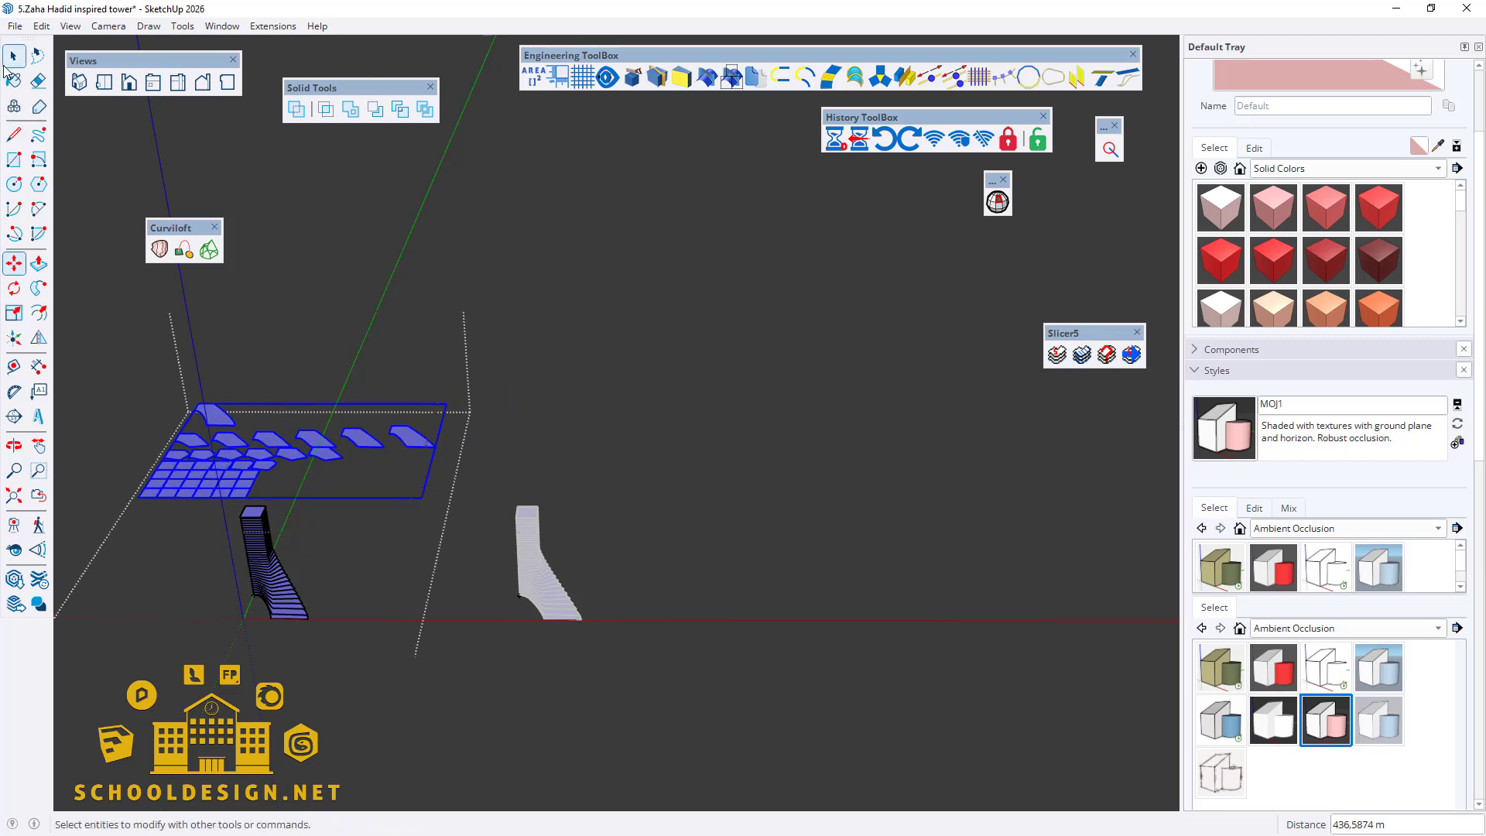
pyautogui.click(663, 378)
# Step: Open the lowest slab of the sliced tower and move the middle edge of its front face to straighten the front
pyautogui.scroll(5, 559, 593)
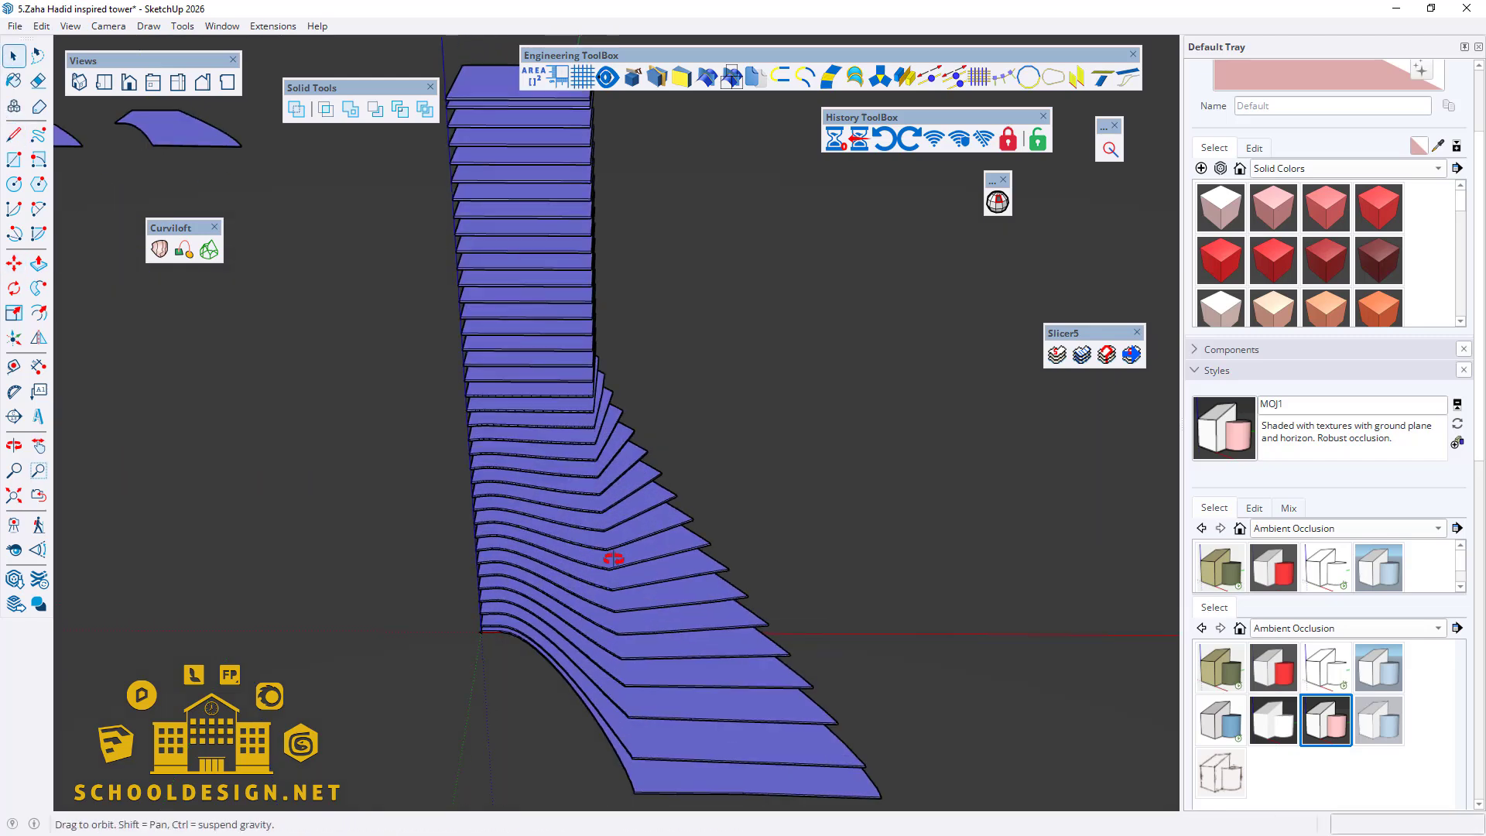
pyautogui.moveTo(613, 554); pyautogui.dragTo(658, 500, button='middle')
pyautogui.scroll(-4, 659, 499)
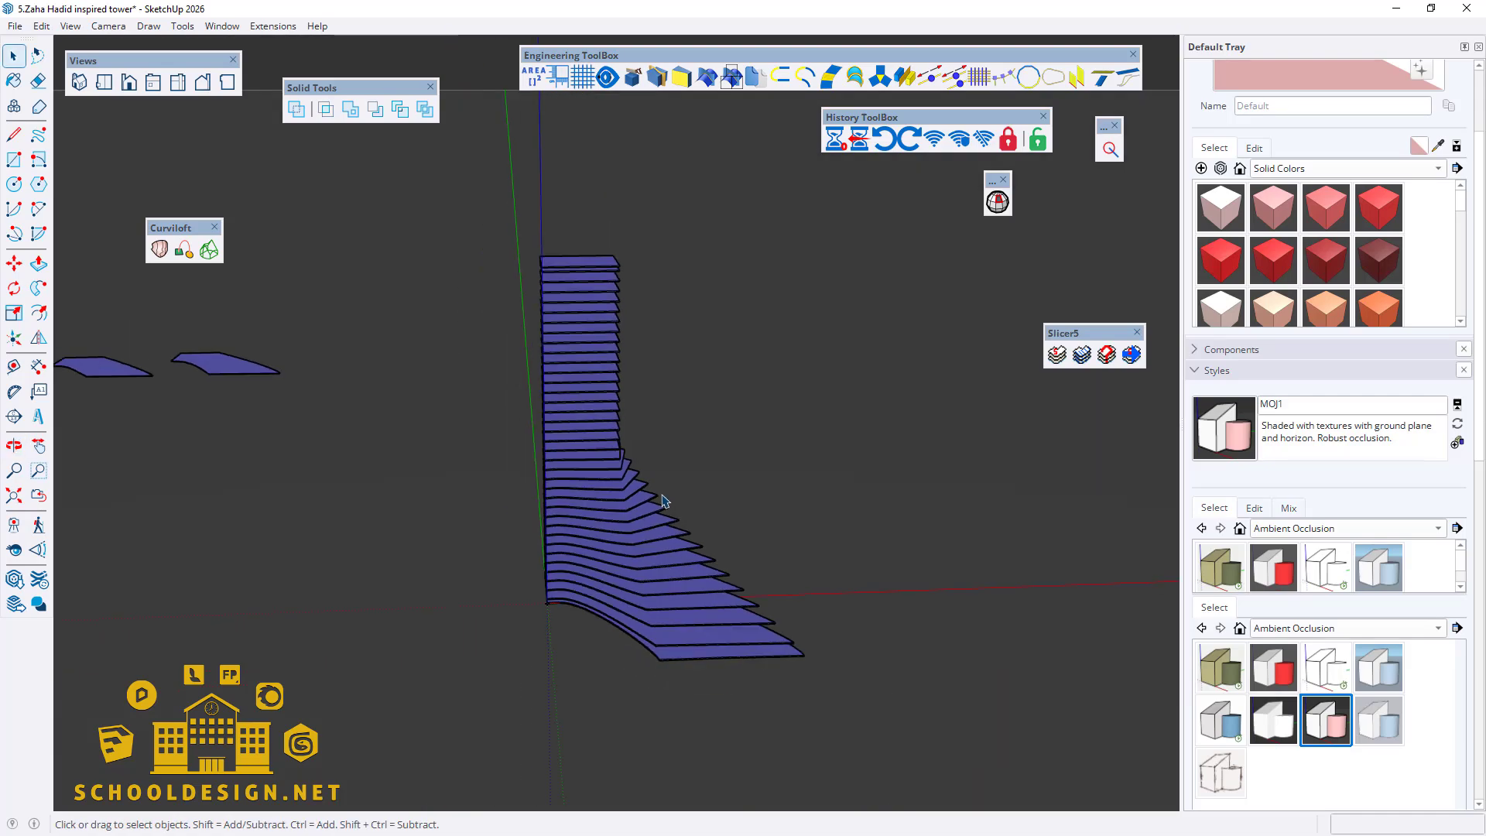
pyautogui.scroll(-1, 689, 649)
pyautogui.scroll(5, 697, 636)
pyautogui.moveTo(729, 624); pyautogui.dragTo(726, 704, button='middle')
pyautogui.moveTo(630, 576); pyautogui.dragTo(567, 718, button='middle')
pyautogui.scroll(8, 694, 747)
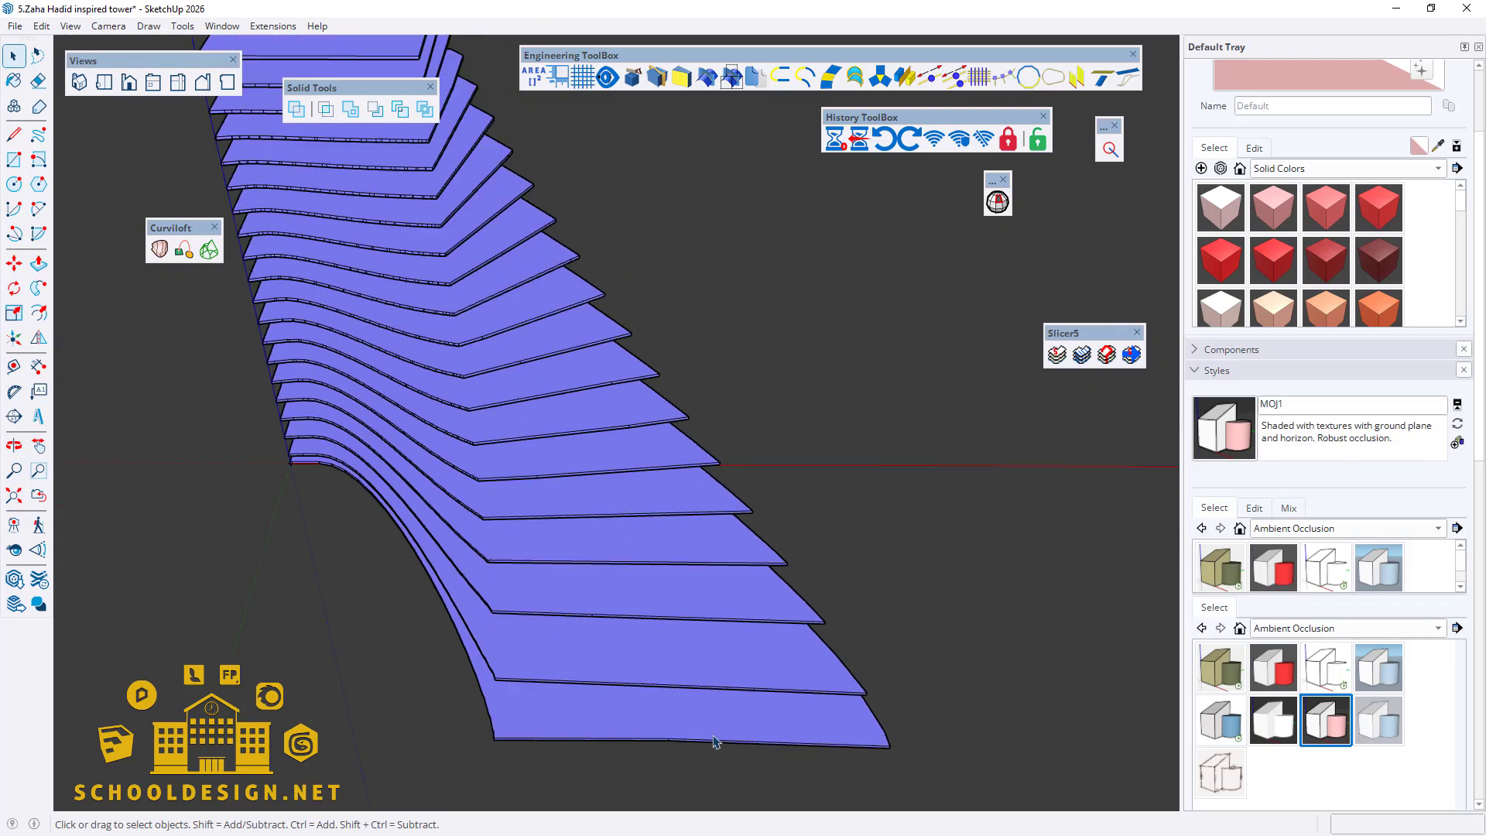
pyautogui.doubleClick(668, 747)
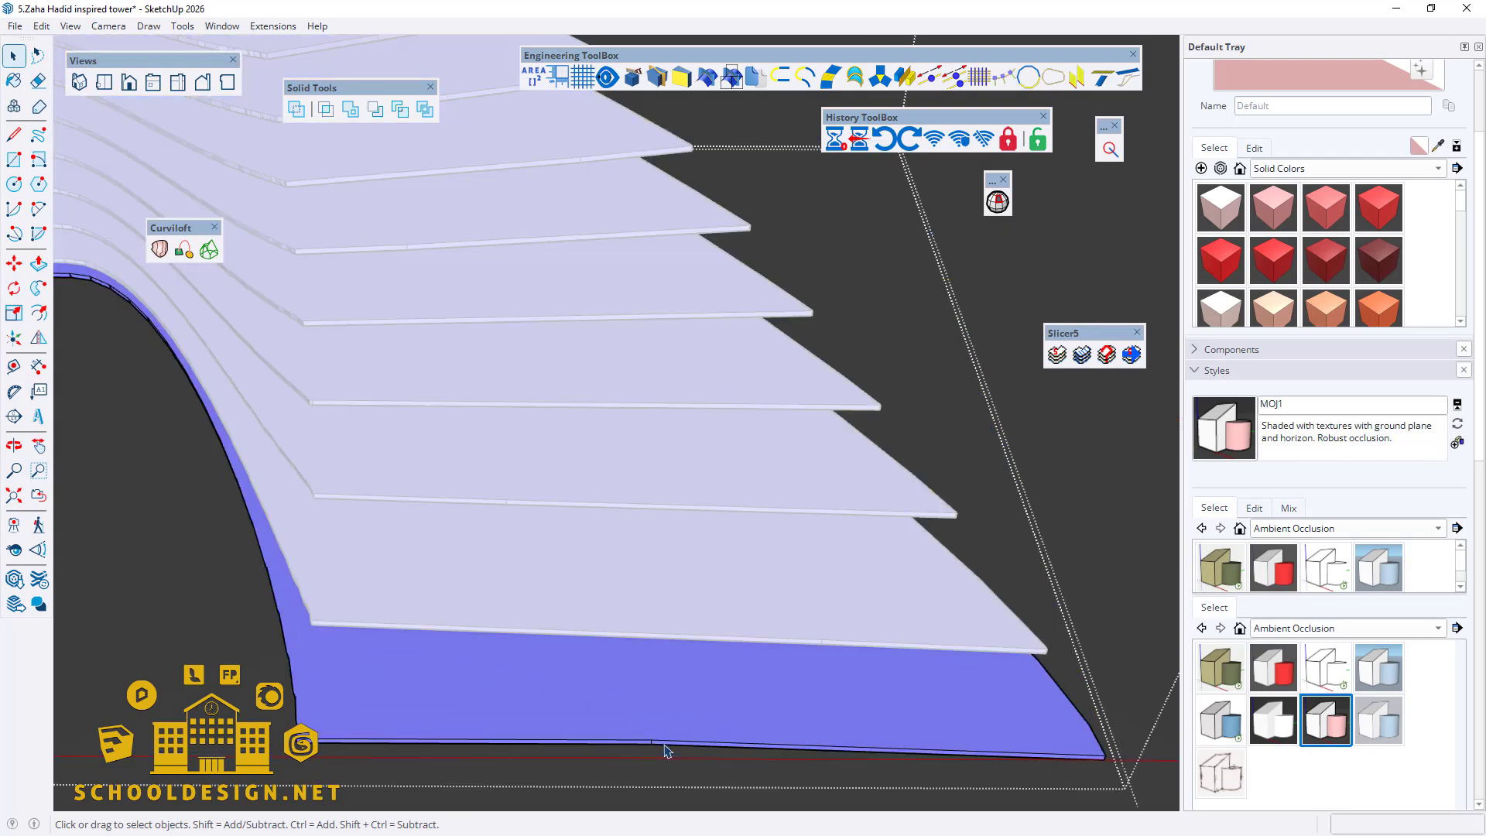
pyautogui.scroll(-1, 633, 743)
pyautogui.moveTo(607, 730)
pyautogui.mouseDown(button='middle')
pyautogui.moveTo(613, 707)
pyautogui.moveTo(633, 718)
pyautogui.mouseUp(button='middle')
pyautogui.scroll(-4, 524, 696)
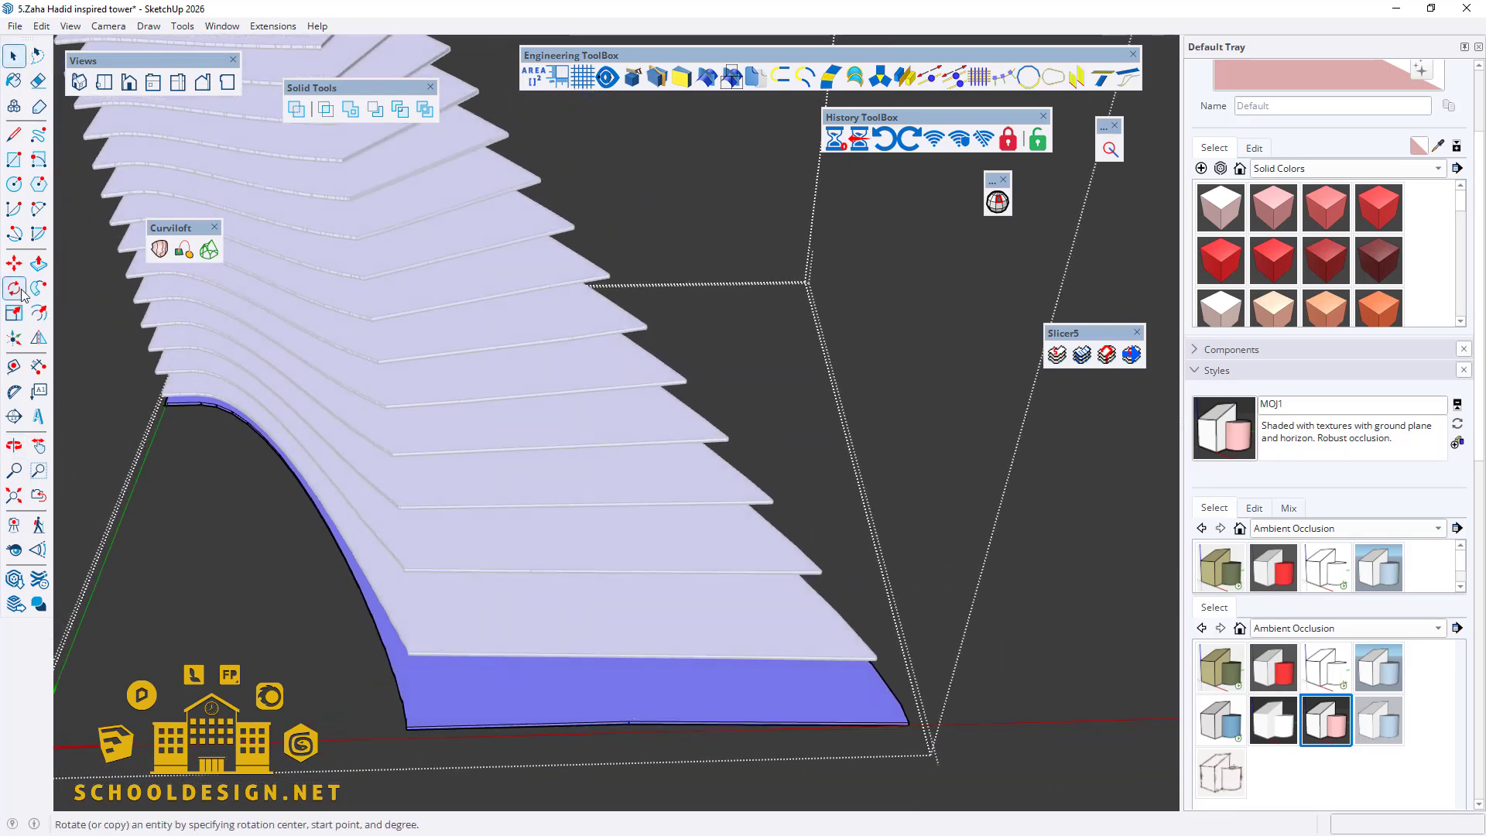
pyautogui.click(14, 263)
pyautogui.scroll(5, 607, 708)
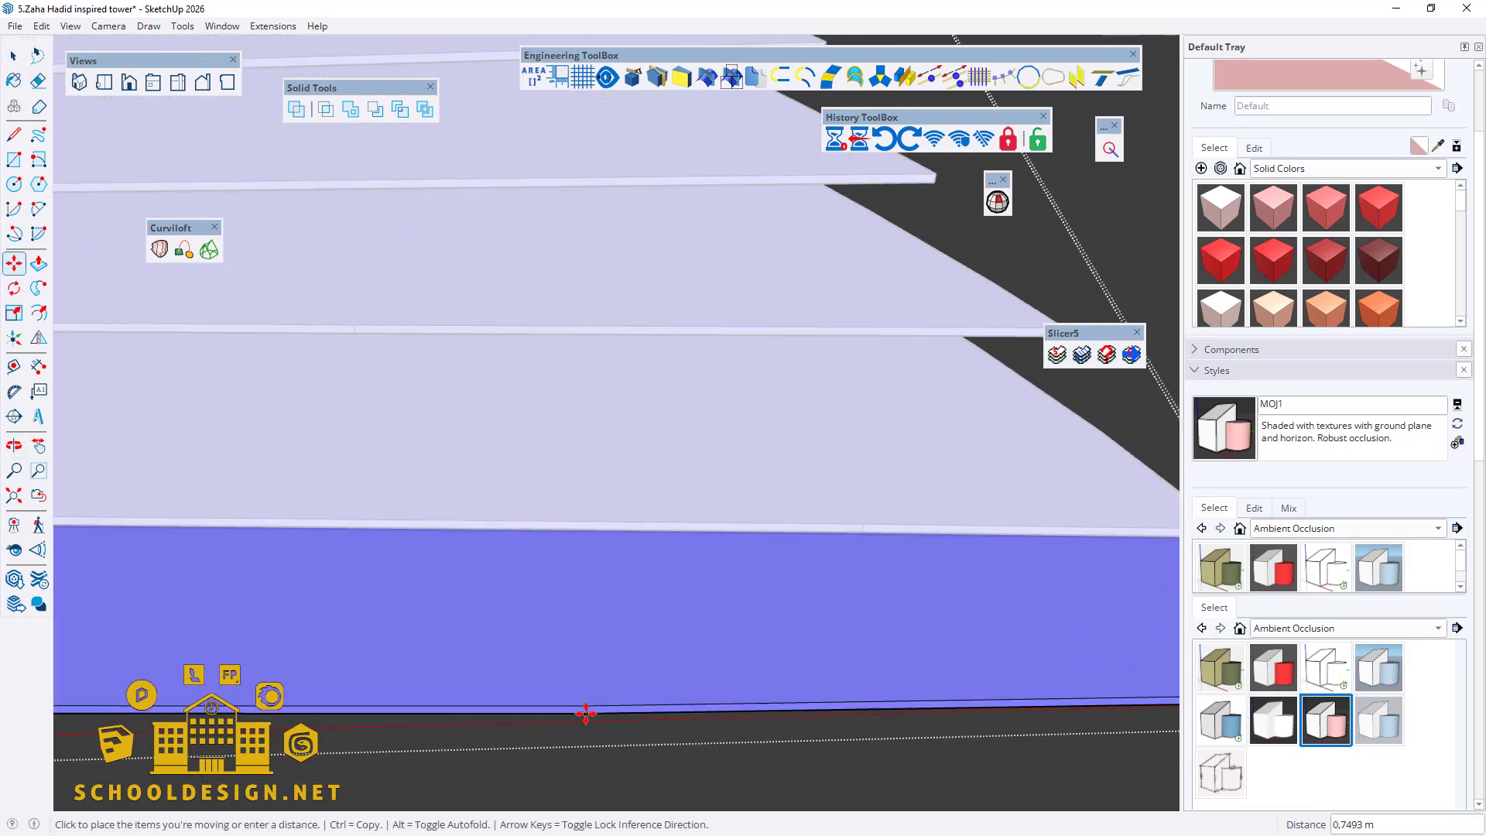
pyautogui.scroll(-5, 67, 263)
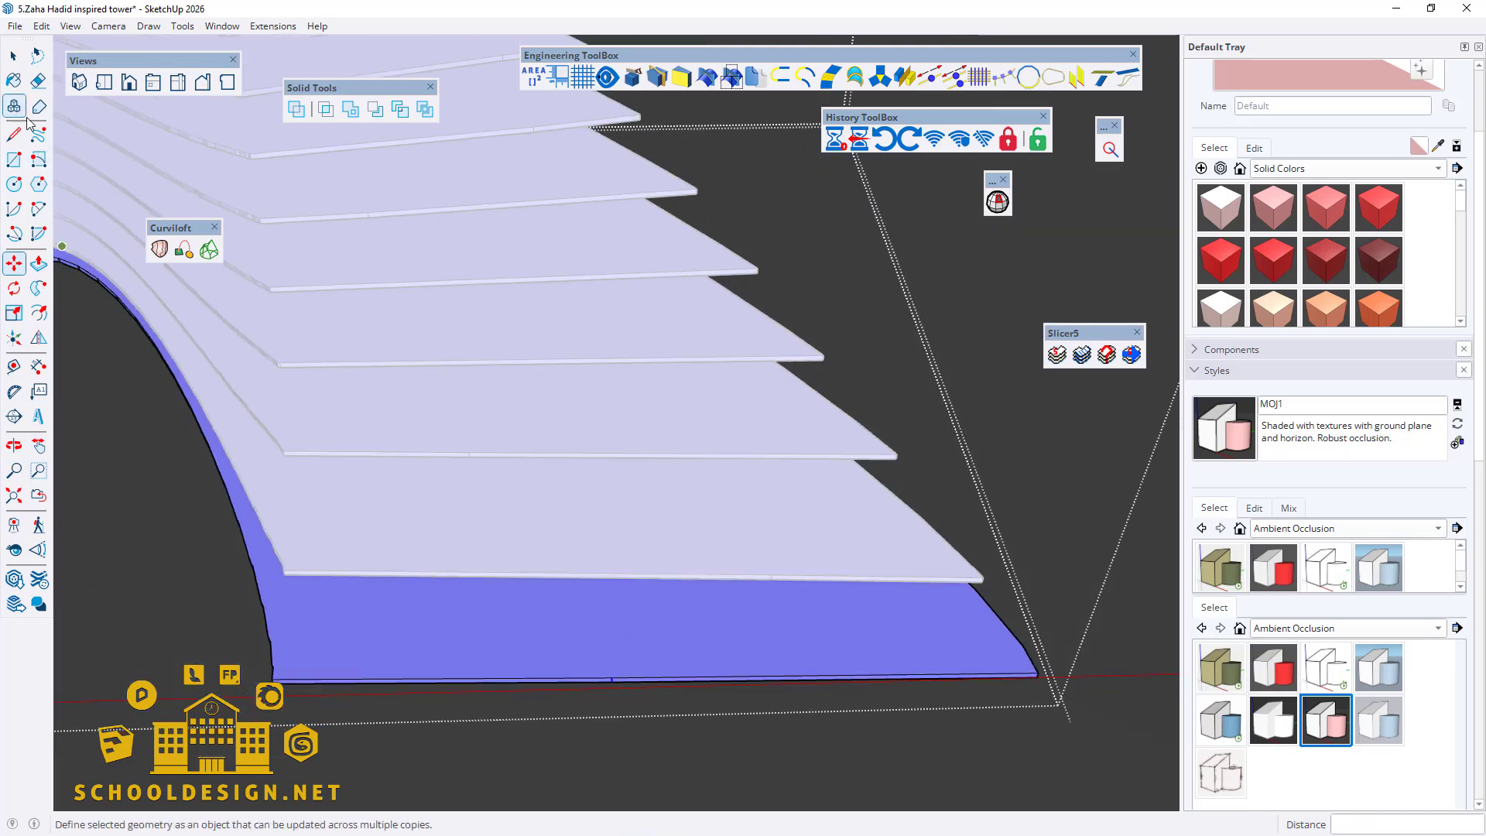
pyautogui.click(15, 59)
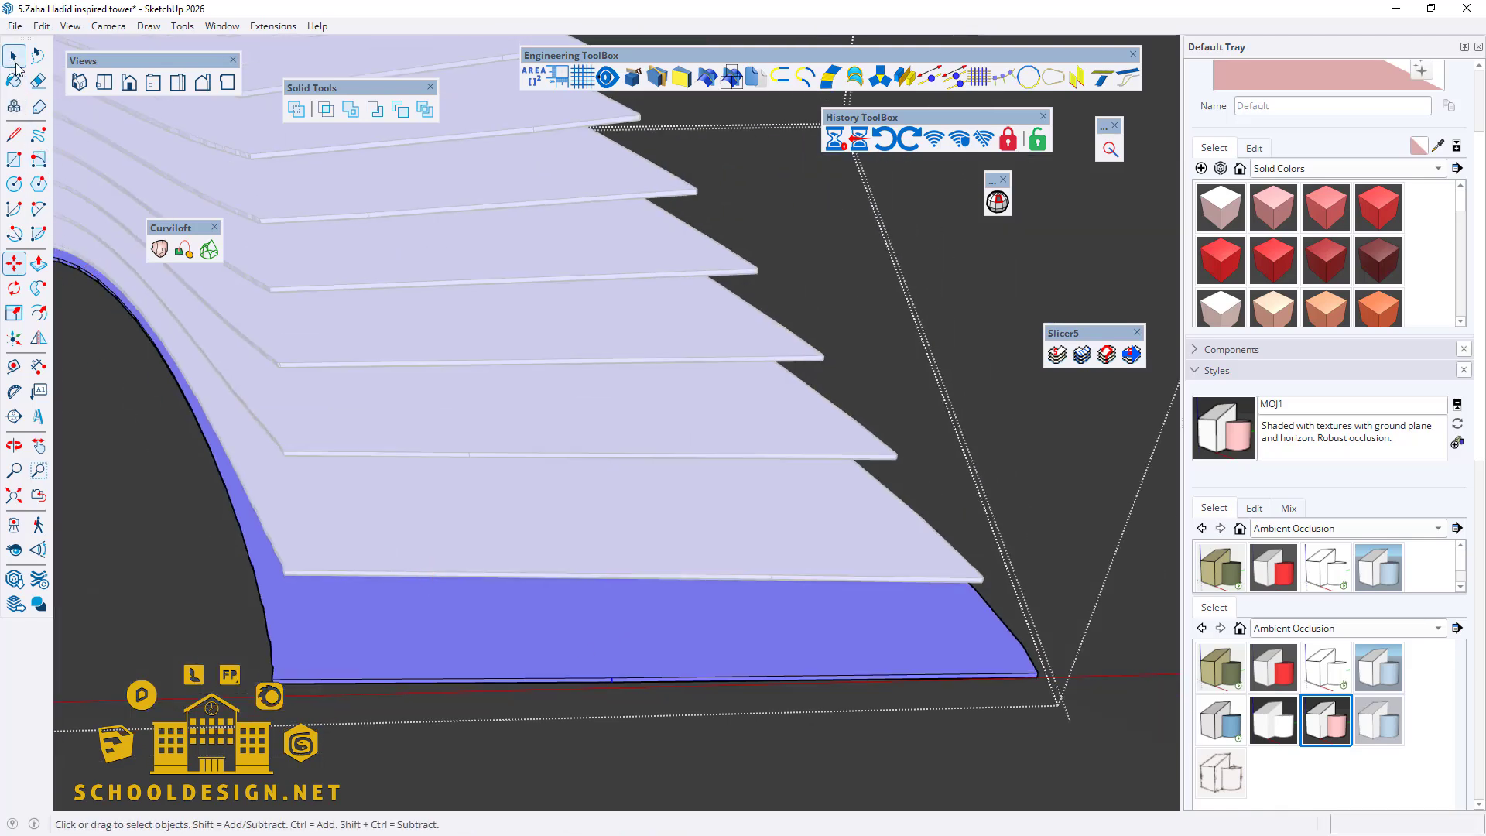
pyautogui.click(322, 678)
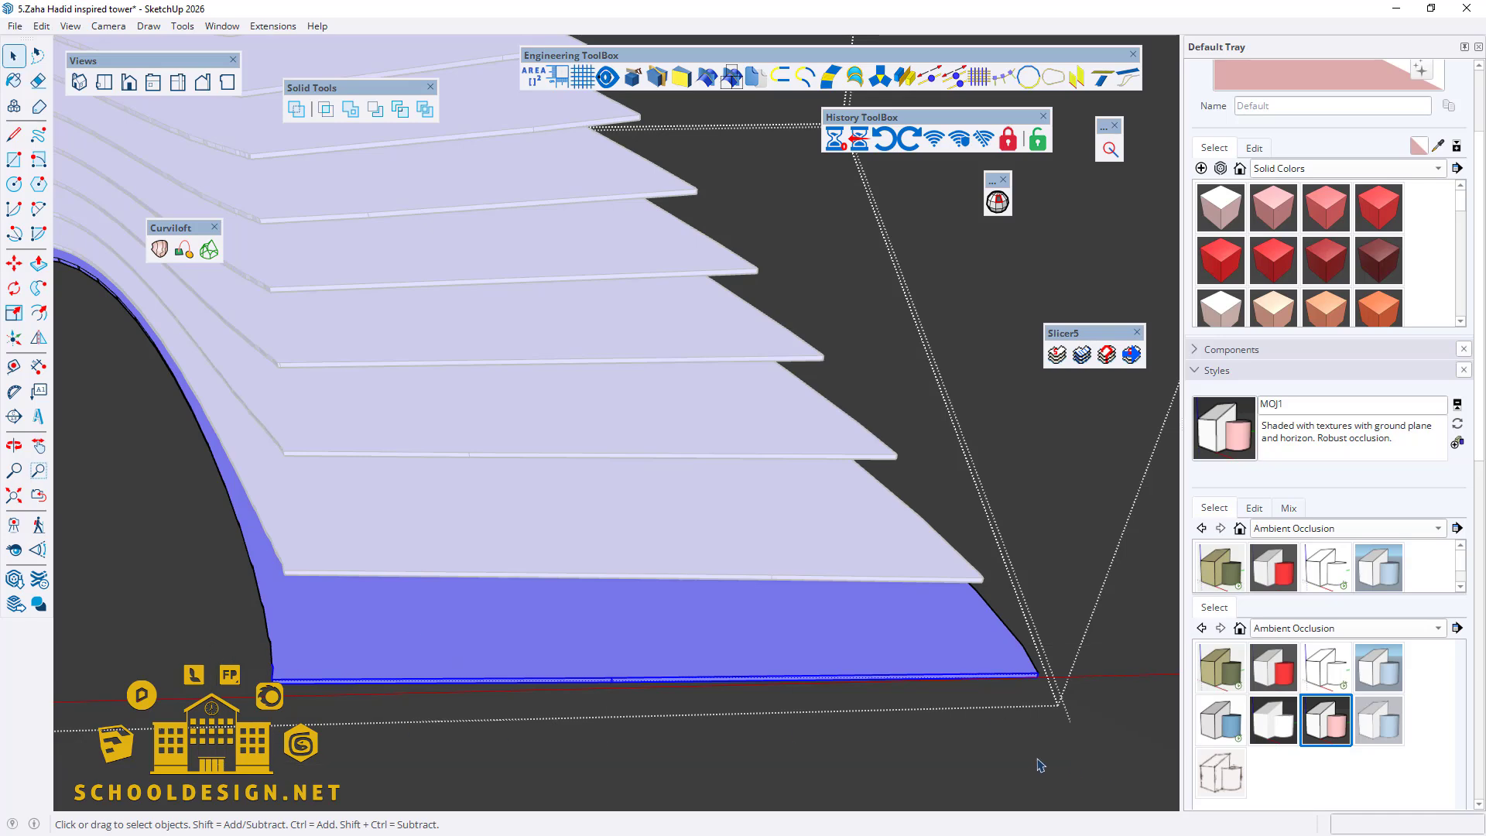
pyautogui.click(354, 694)
pyautogui.moveTo(350, 704); pyautogui.dragTo(352, 642, button='middle')
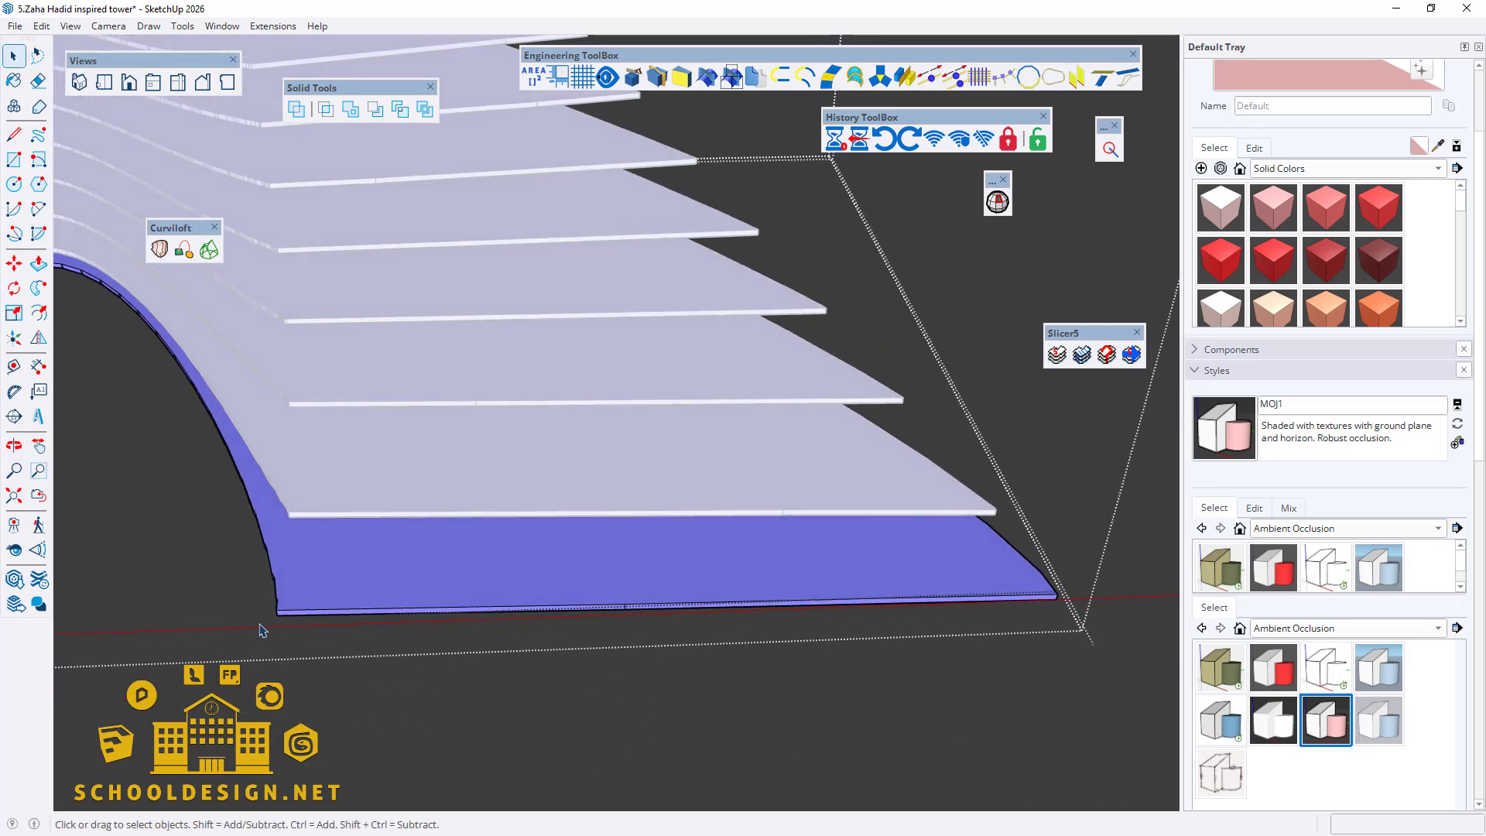
pyautogui.moveTo(253, 600); pyautogui.dragTo(1087, 689)
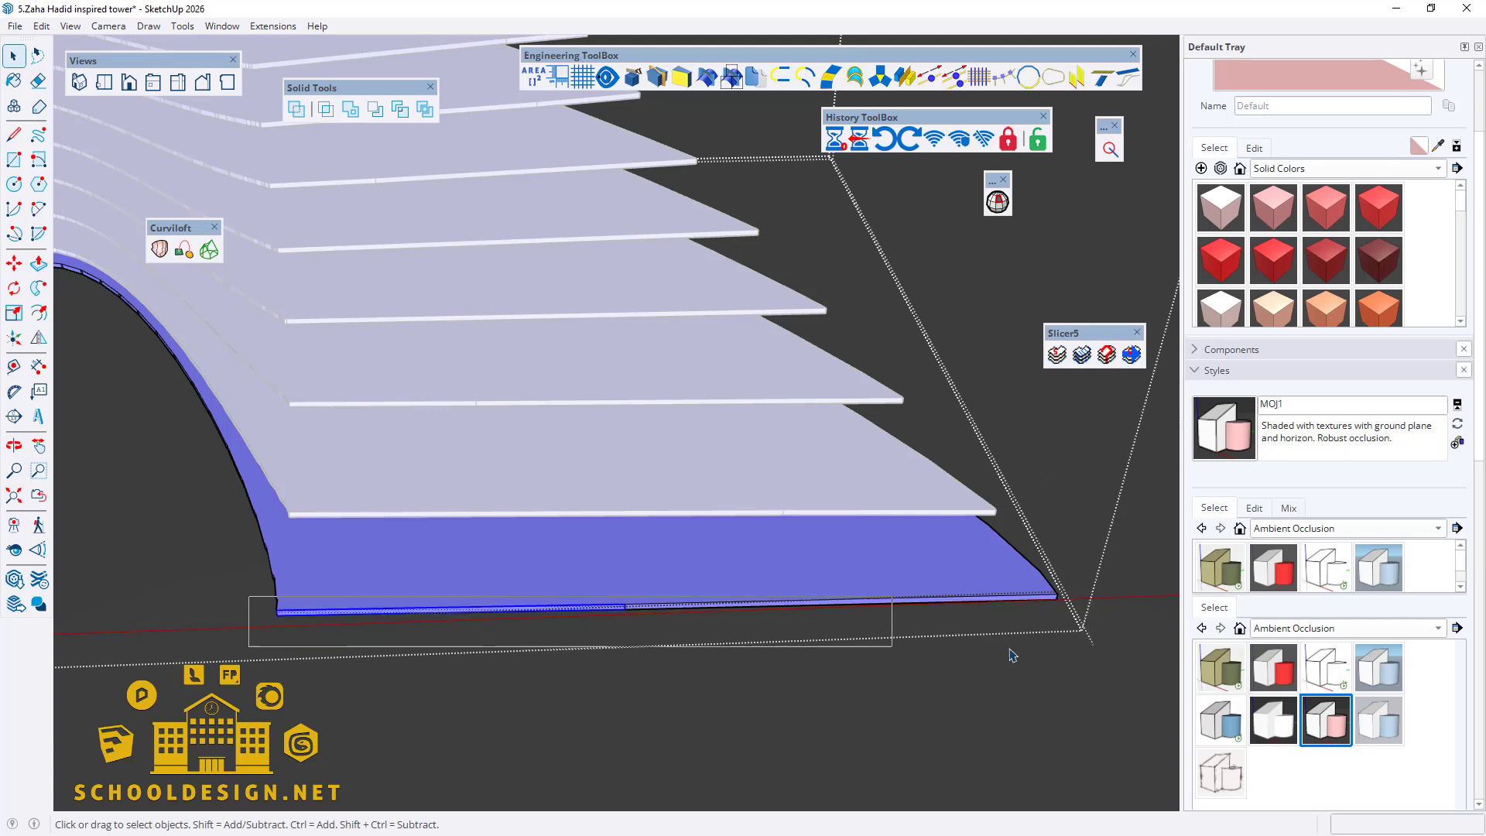
pyautogui.moveTo(1012, 656); pyautogui.dragTo(1099, 670)
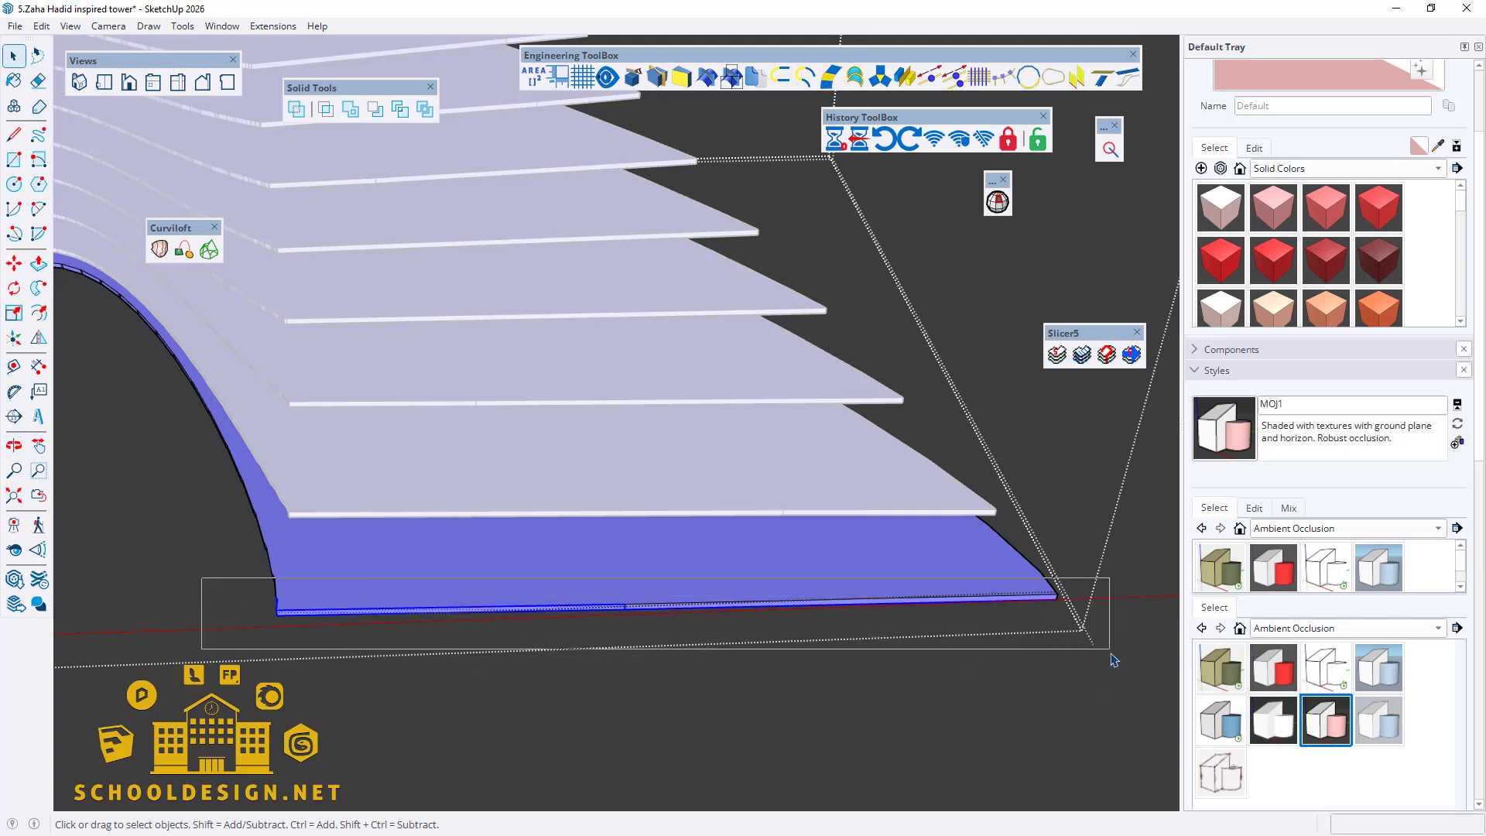
pyautogui.moveTo(1111, 657); pyautogui.dragTo(699, 622, button='middle')
pyautogui.scroll(5, 623, 503)
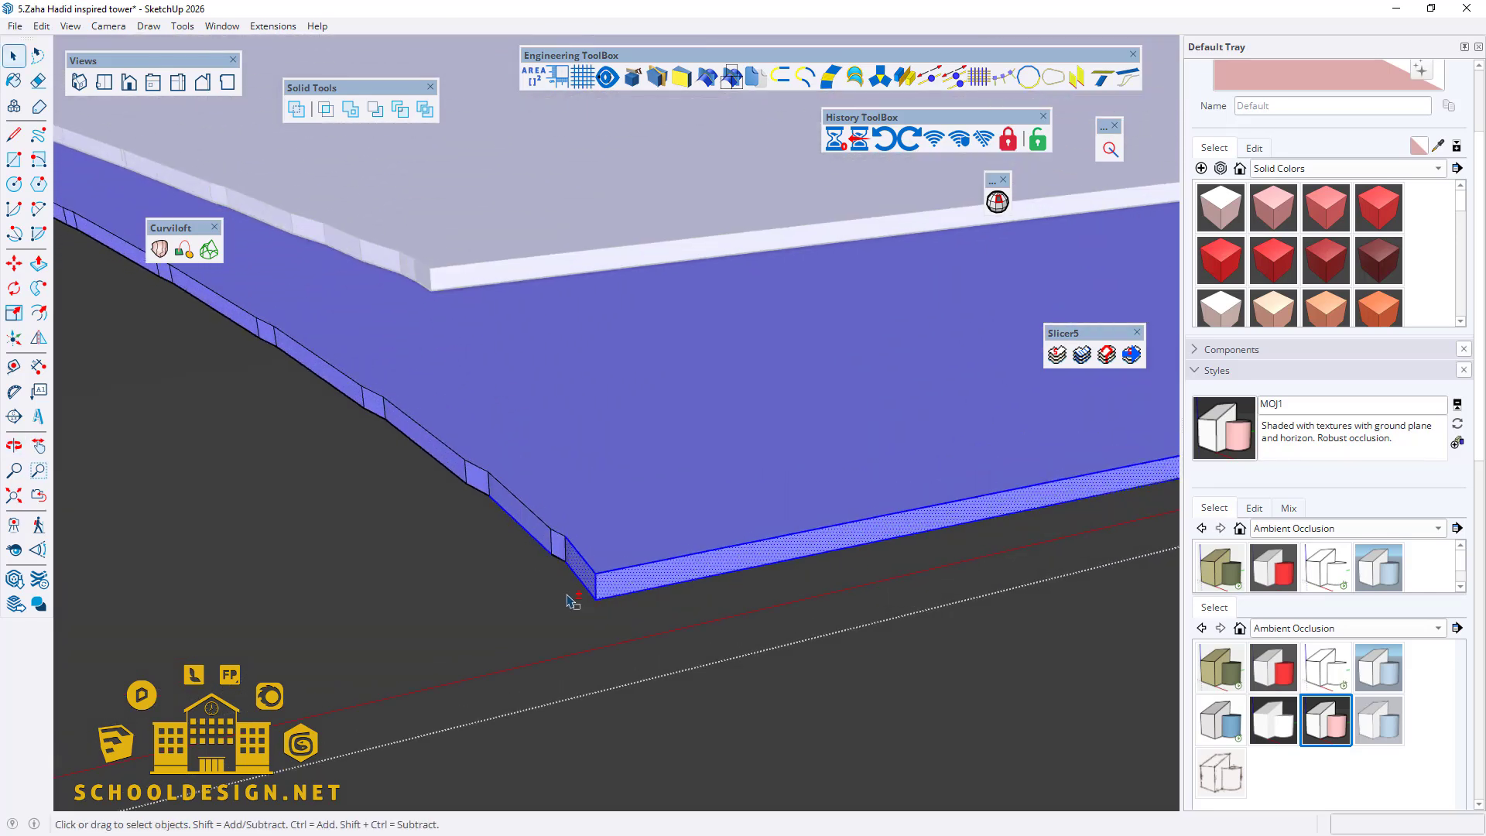
pyautogui.keyDown('shift'); pyautogui.moveTo(567, 595); pyautogui.dragTo(430, 459); pyautogui.keyUp('shift')
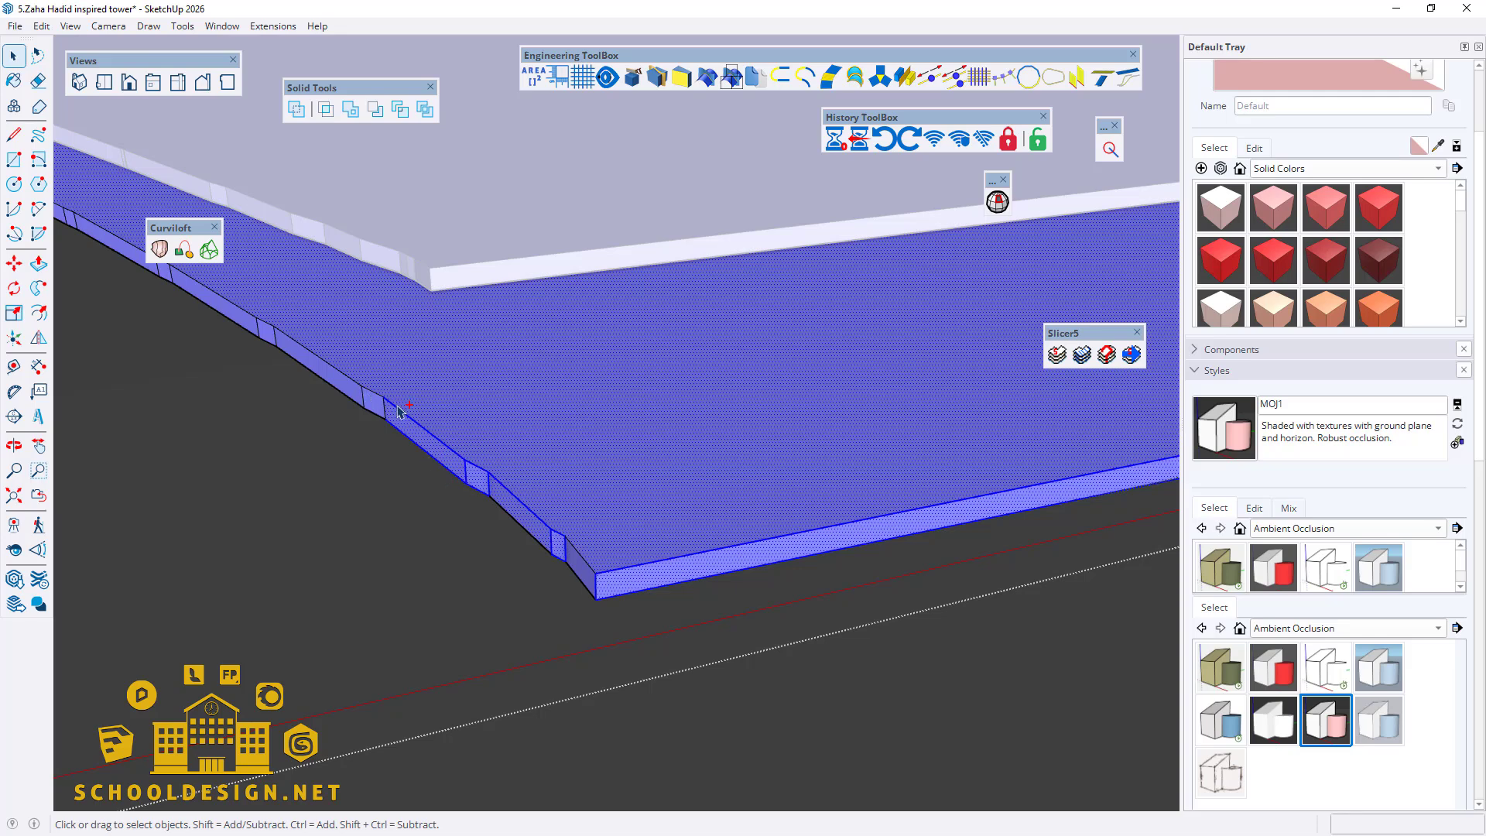
pyautogui.click(417, 567)
# Step: Move the entire front face of the lowest slab outward about 7.88 m to extend the base, and finish editing the slab
pyautogui.scroll(-3, 549, 560)
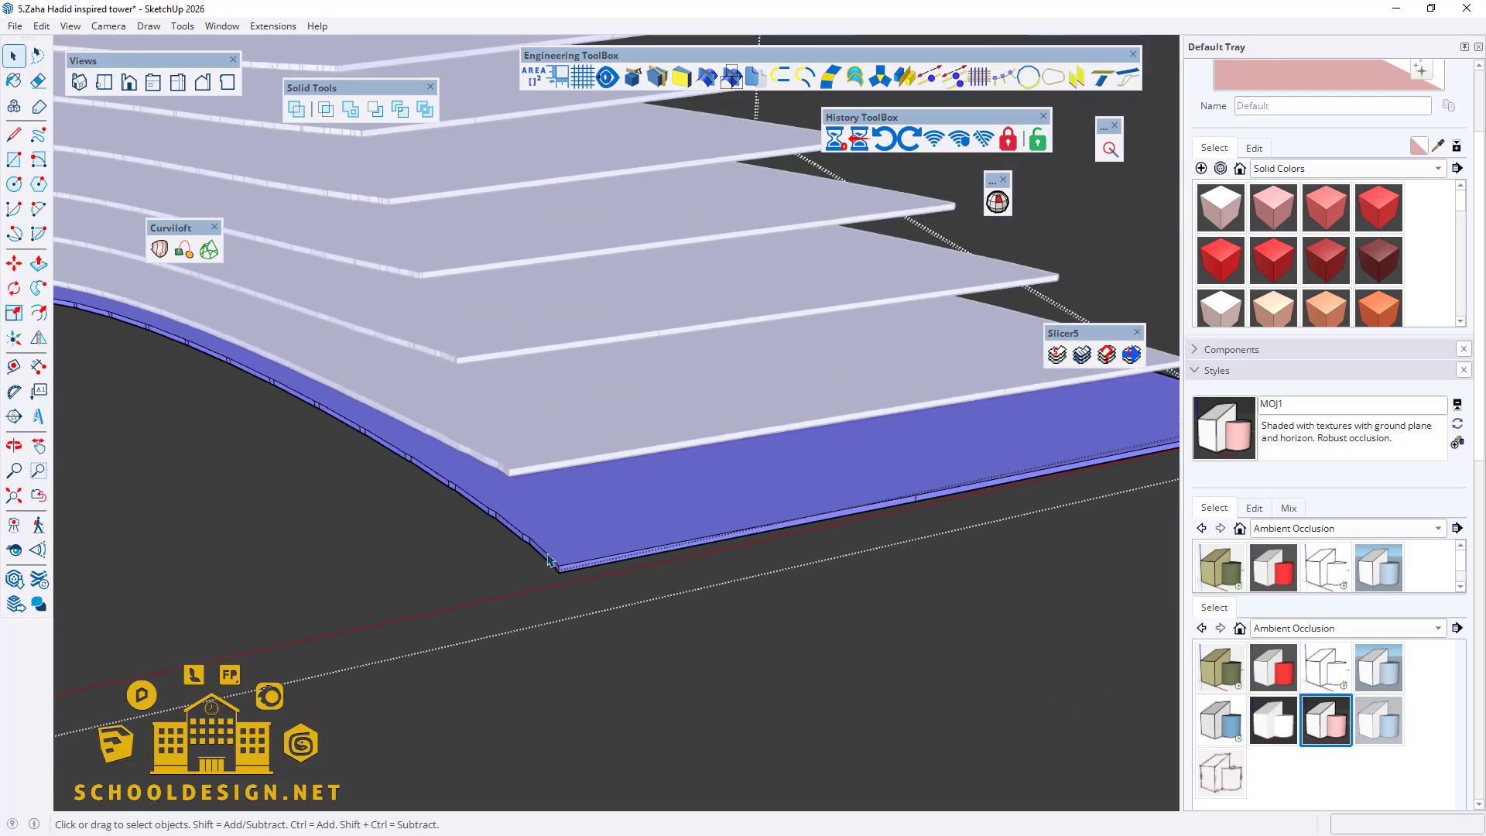
pyautogui.scroll(4, 879, 523)
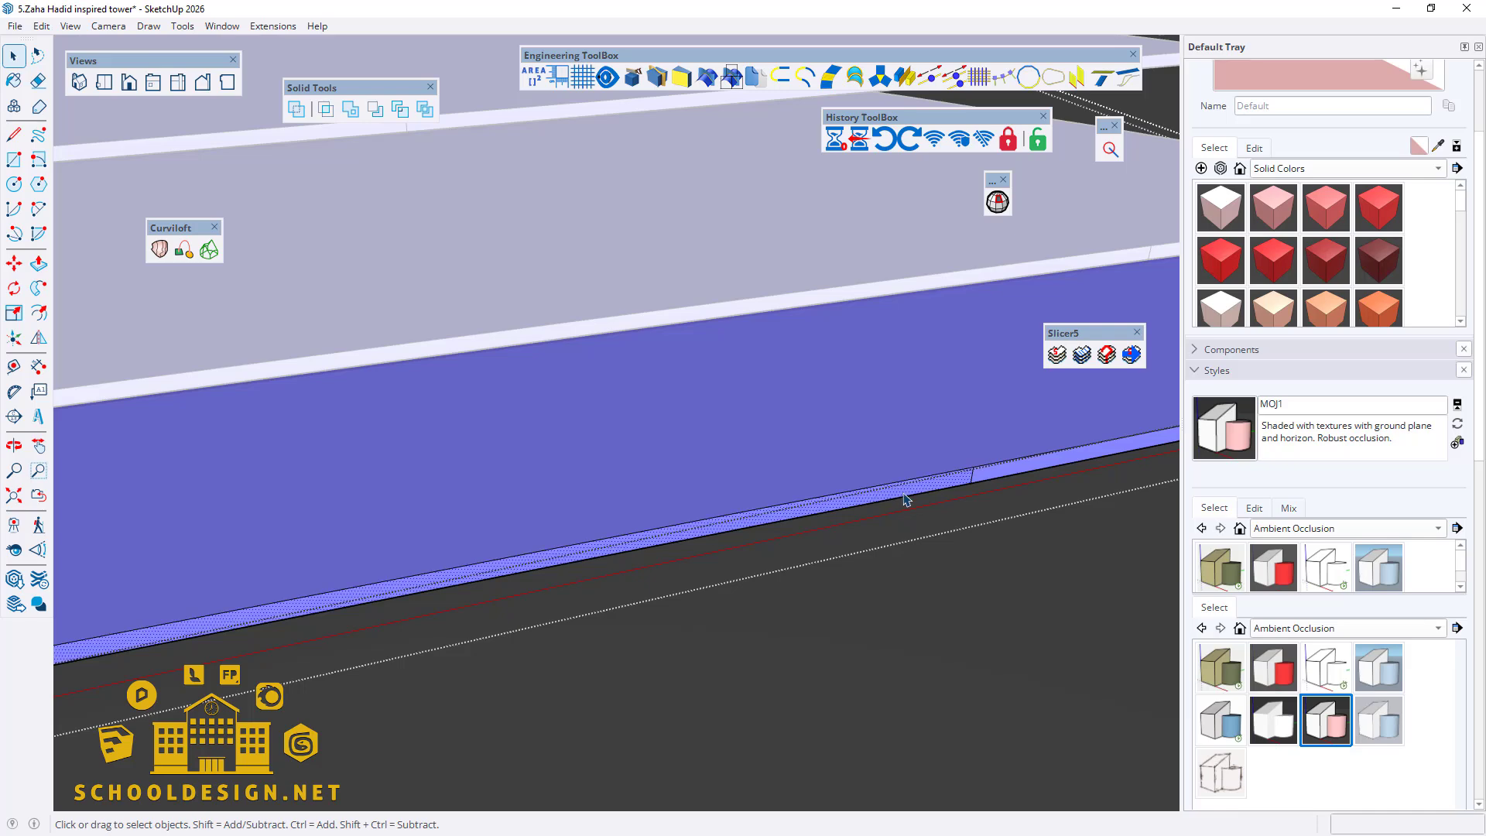
pyautogui.scroll(-5, 434, 547)
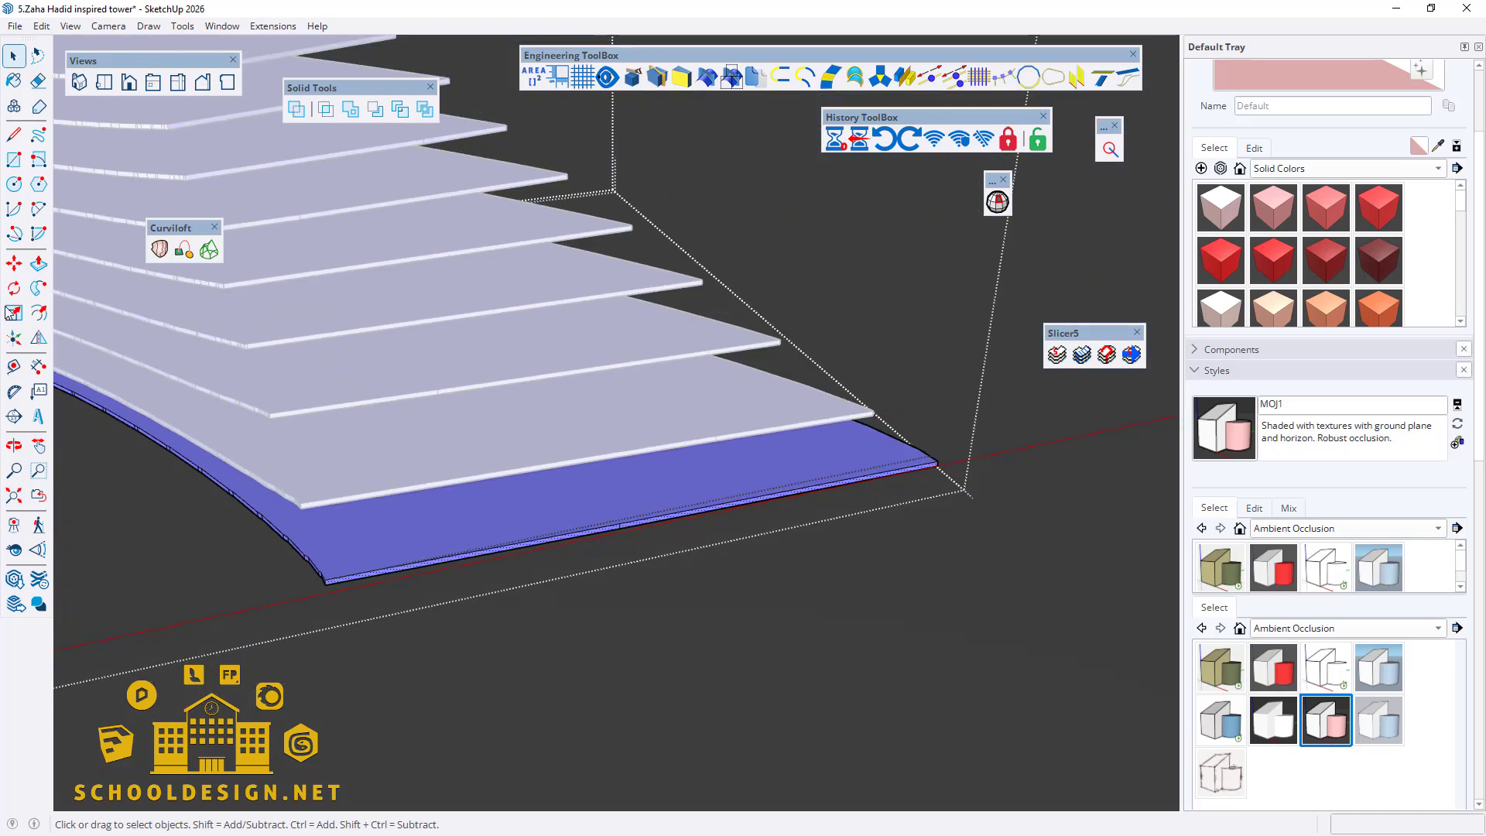
pyautogui.click(14, 264)
pyautogui.scroll(2, 580, 517)
pyautogui.click(641, 536)
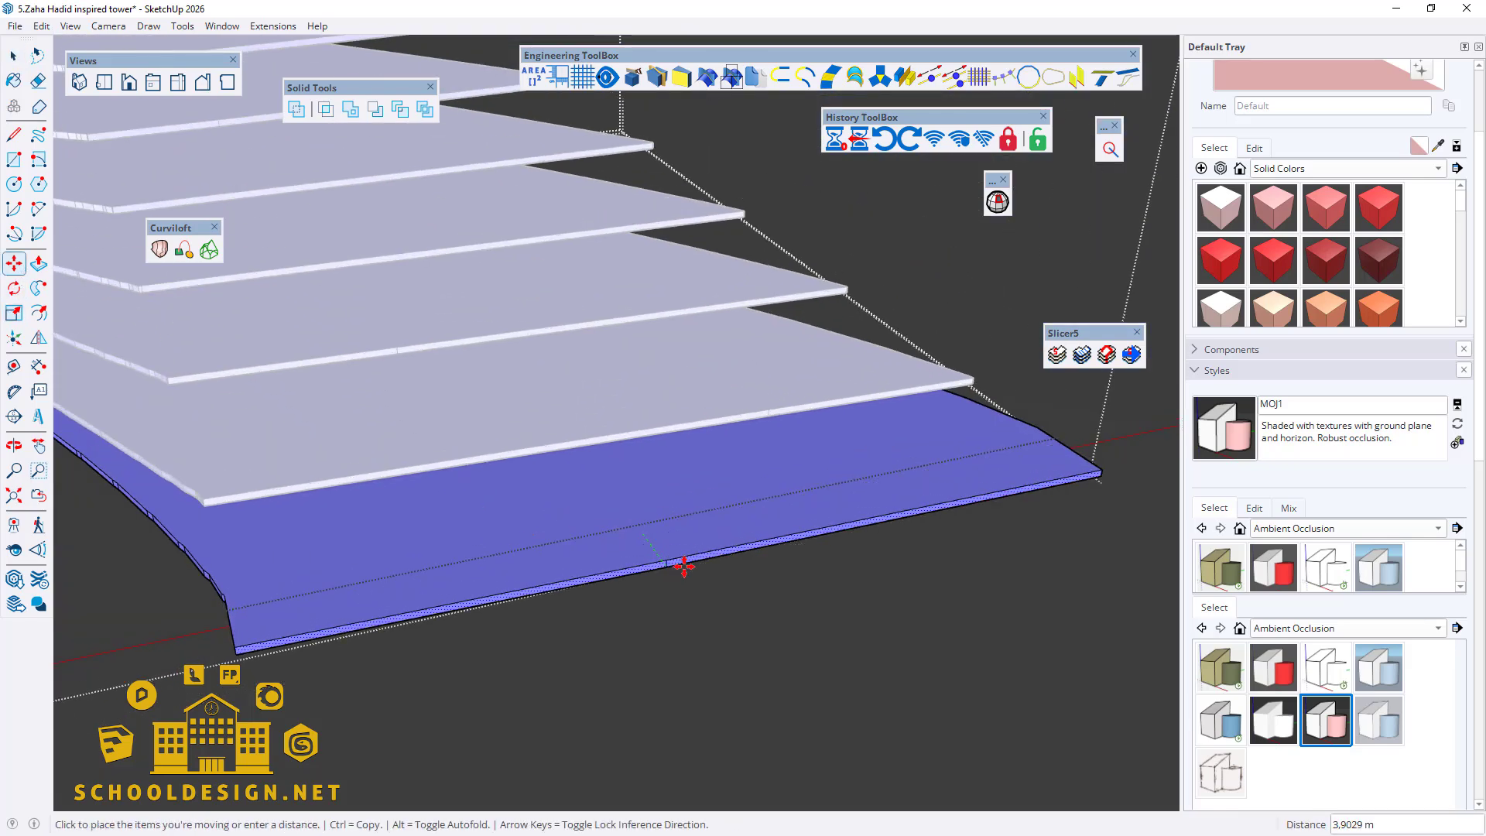
pyautogui.click(704, 598)
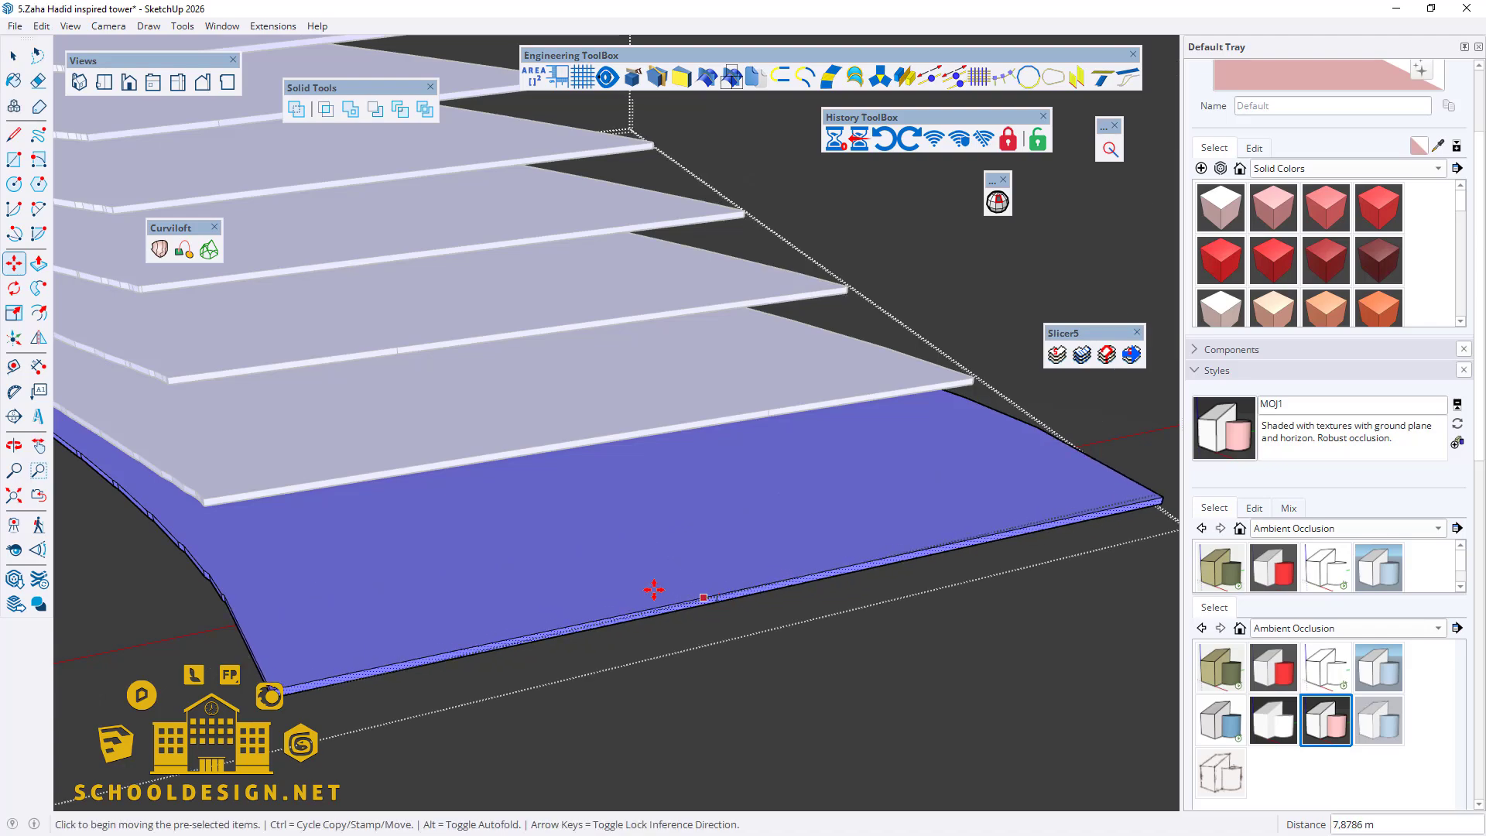
pyautogui.scroll(-3, 630, 584)
pyautogui.moveTo(573, 568); pyautogui.dragTo(495, 557, button='middle')
pyautogui.click(16, 58)
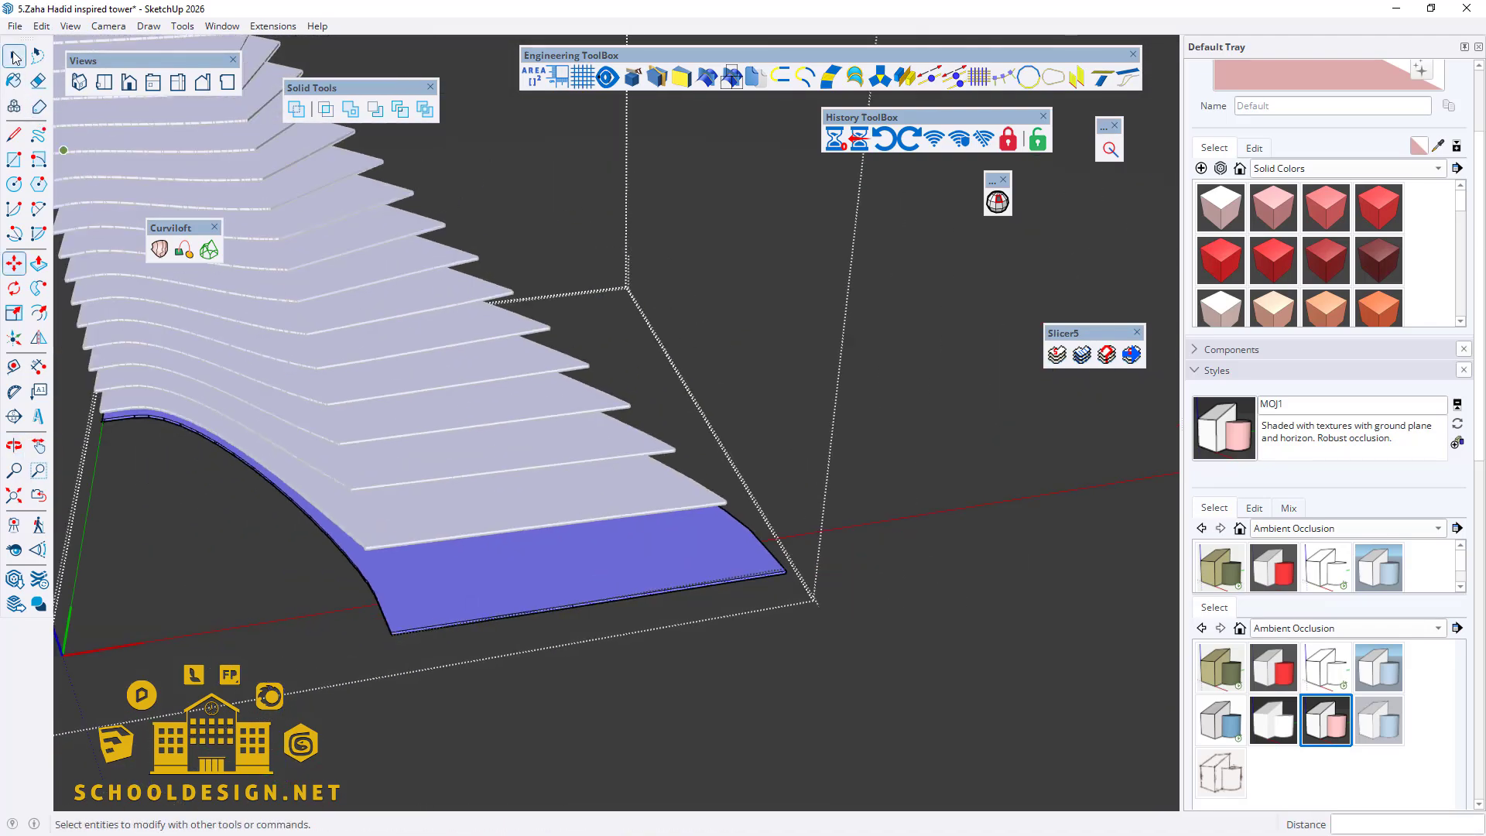
pyautogui.hotkey('ctrl', 'a')
pyautogui.moveTo(950, 503); pyautogui.dragTo(475, 572, button='middle')
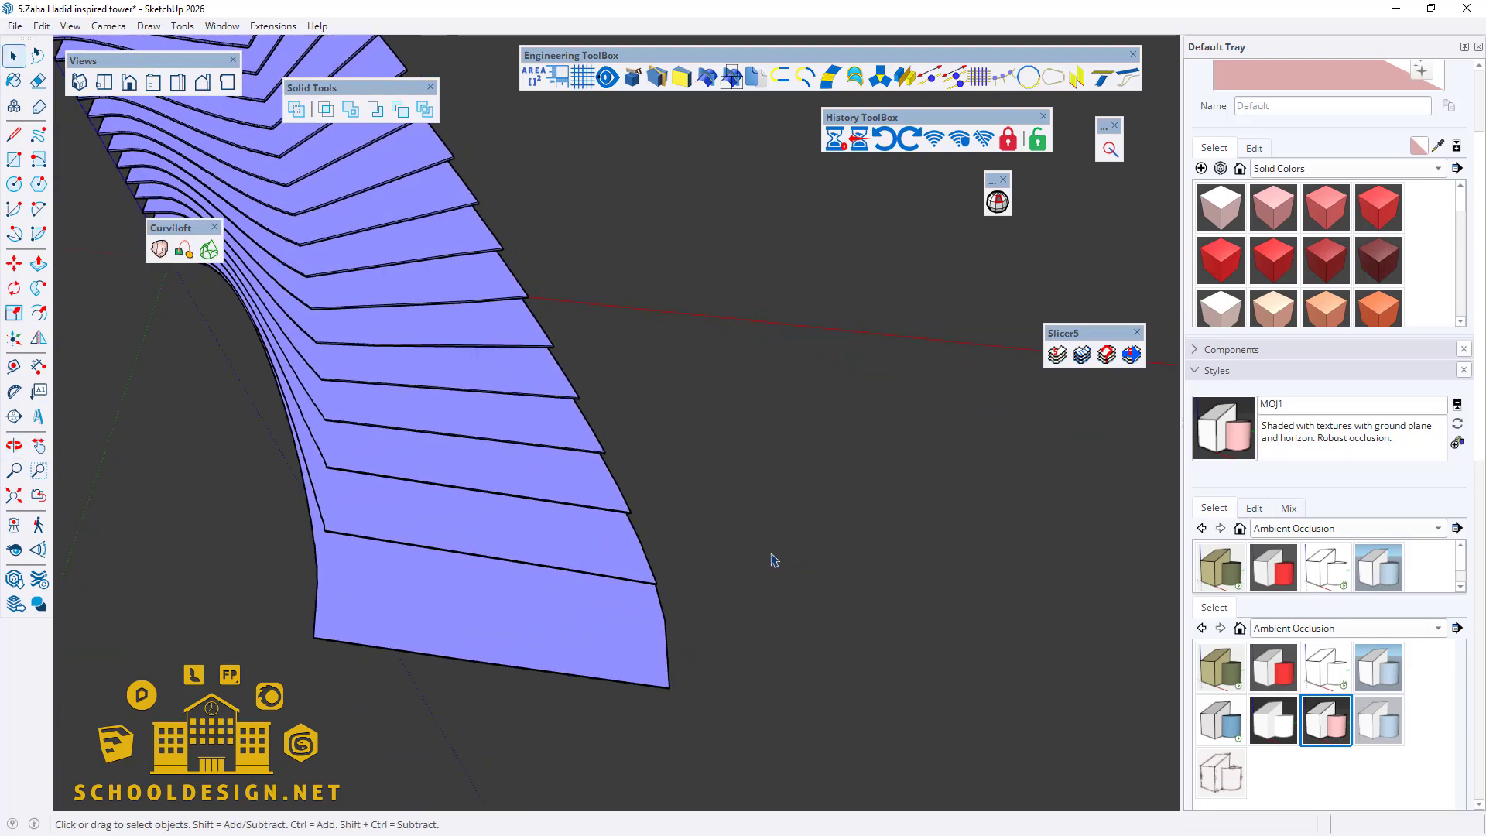
pyautogui.moveTo(517, 511); pyautogui.dragTo(694, 557, button='middle')
pyautogui.moveTo(695, 501); pyautogui.dragTo(738, 483, button='middle')
pyautogui.scroll(3, 599, 195)
pyautogui.doubleClick(600, 199)
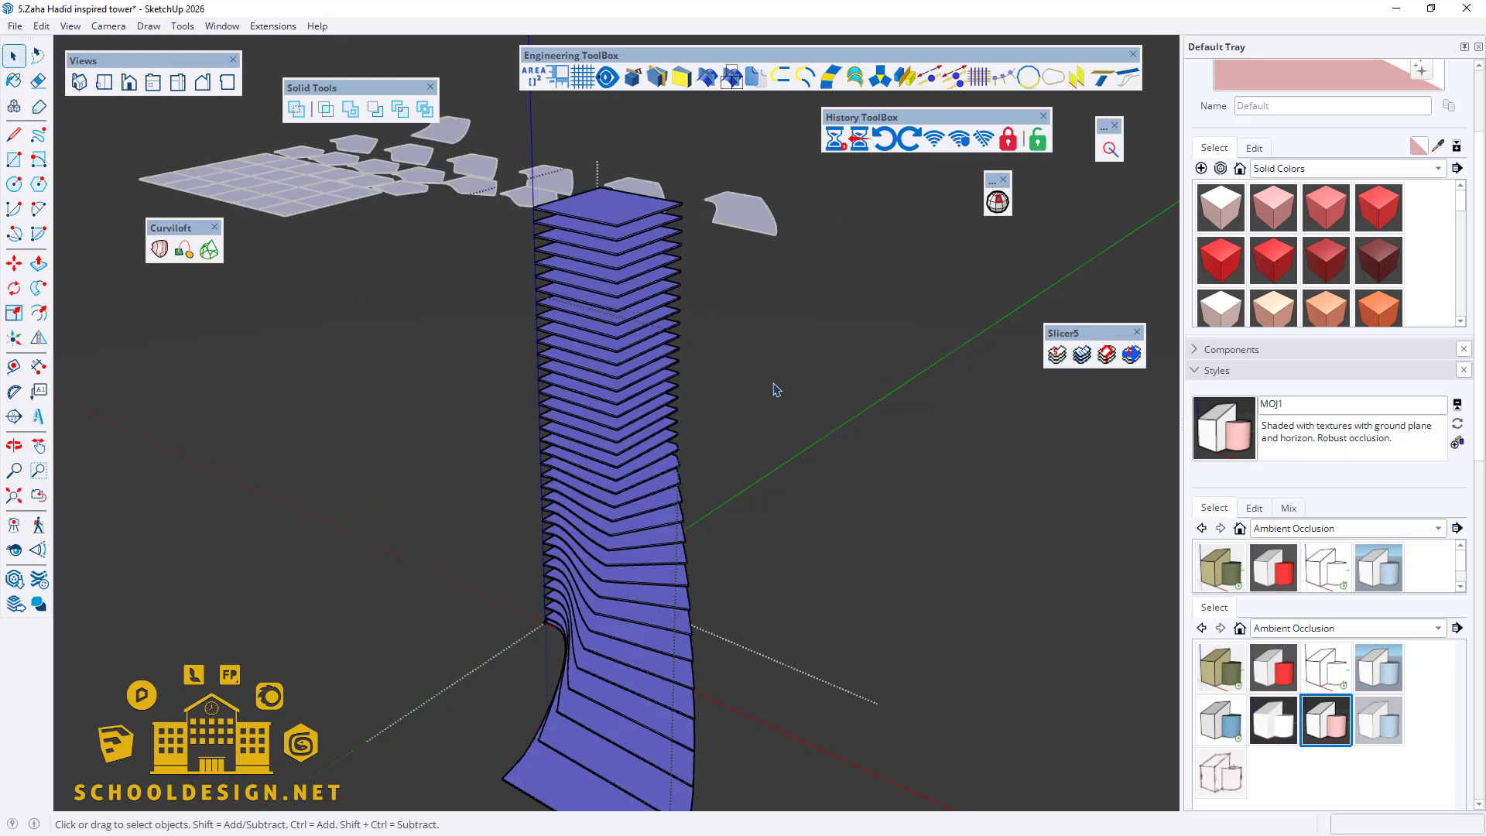
pyautogui.click(360, 449)
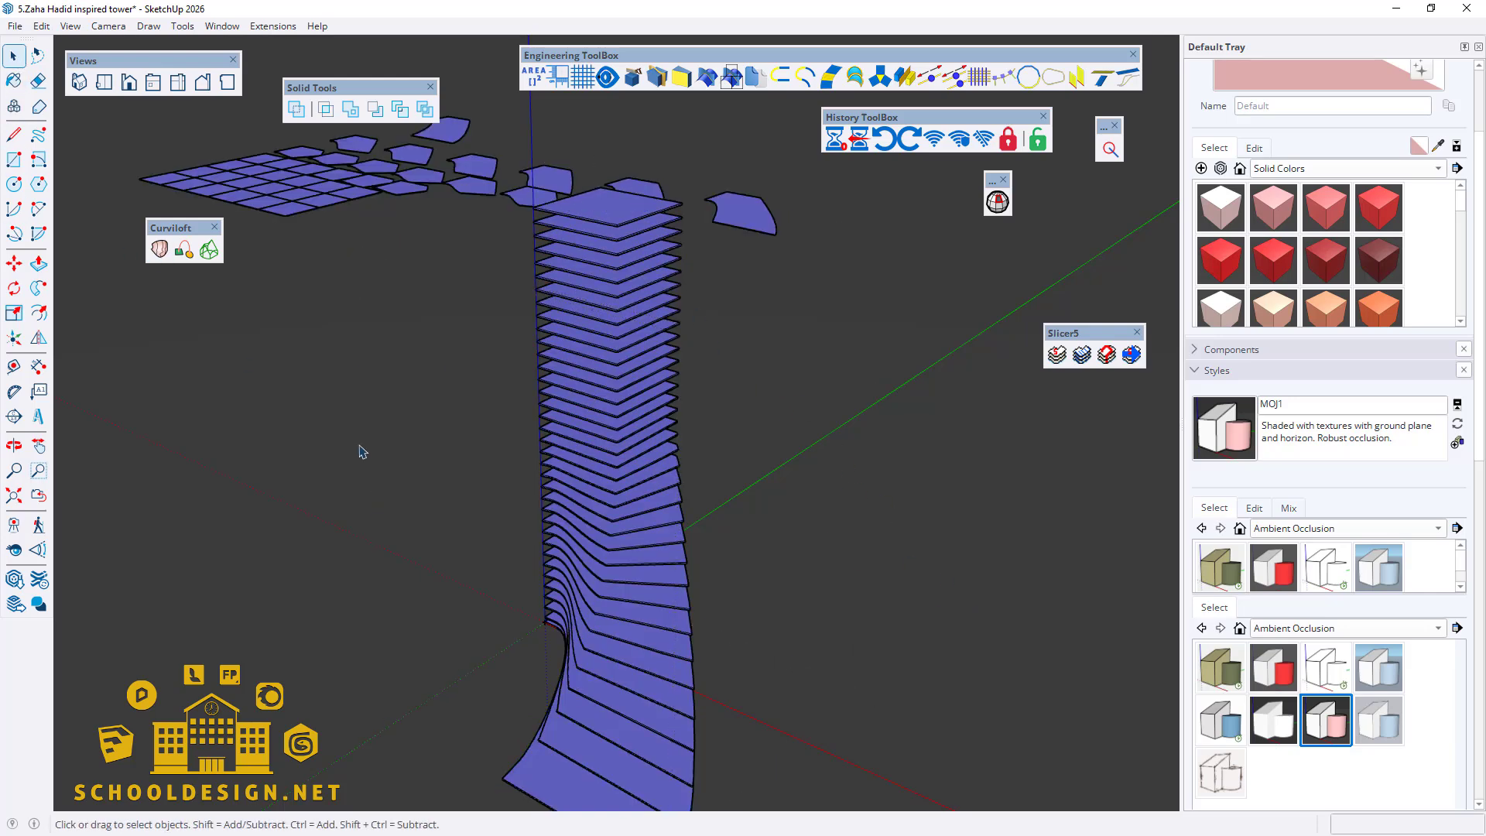
# Step: Examine the sliced tower's profile from the side, above and ground level, checking how the slabs flare toward the extended base
pyautogui.moveTo(360, 448); pyautogui.dragTo(639, 390, button='middle')
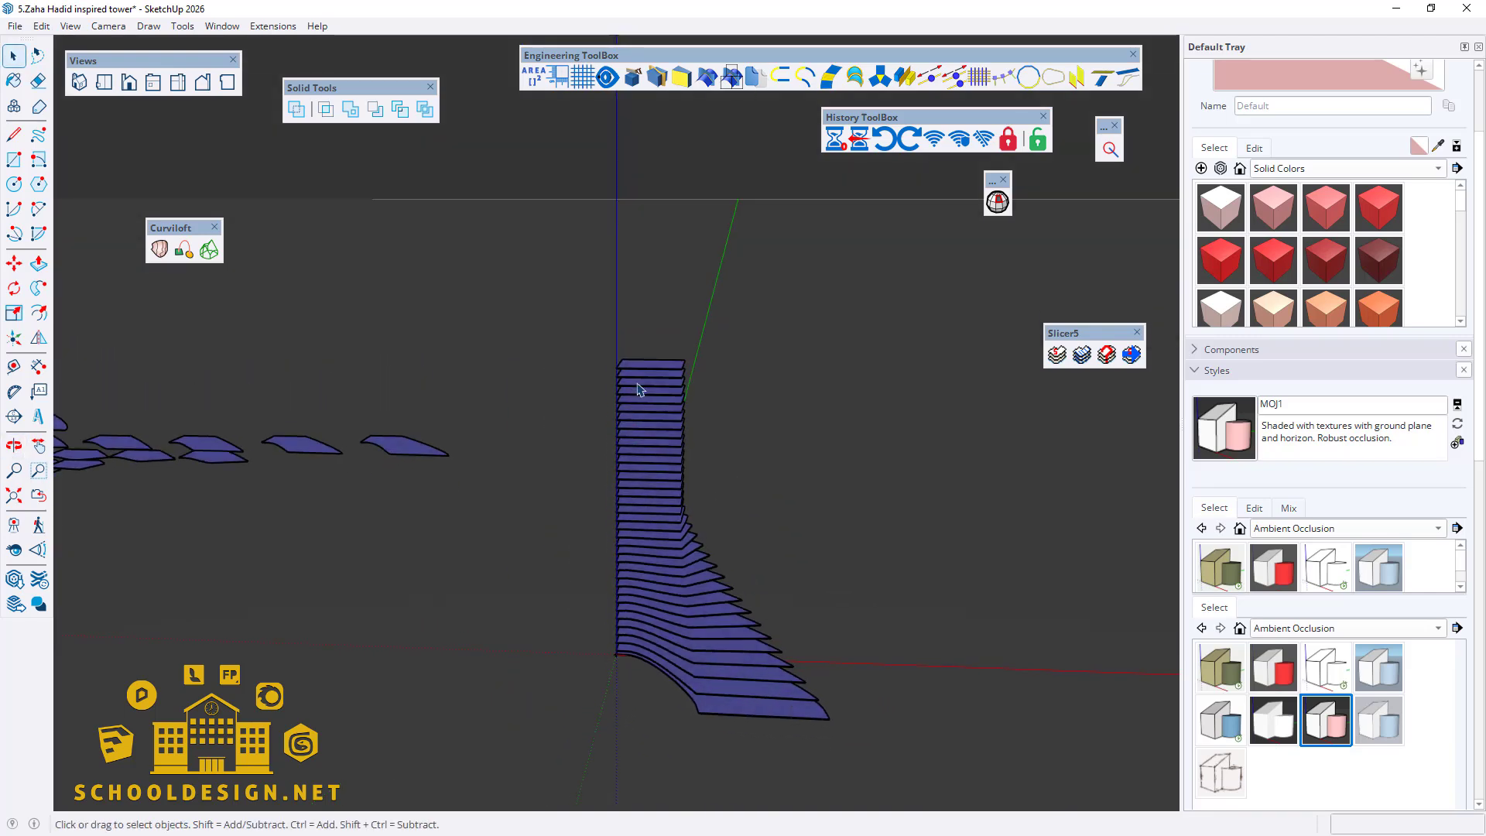
pyautogui.moveTo(608, 520); pyautogui.dragTo(614, 620, button='middle')
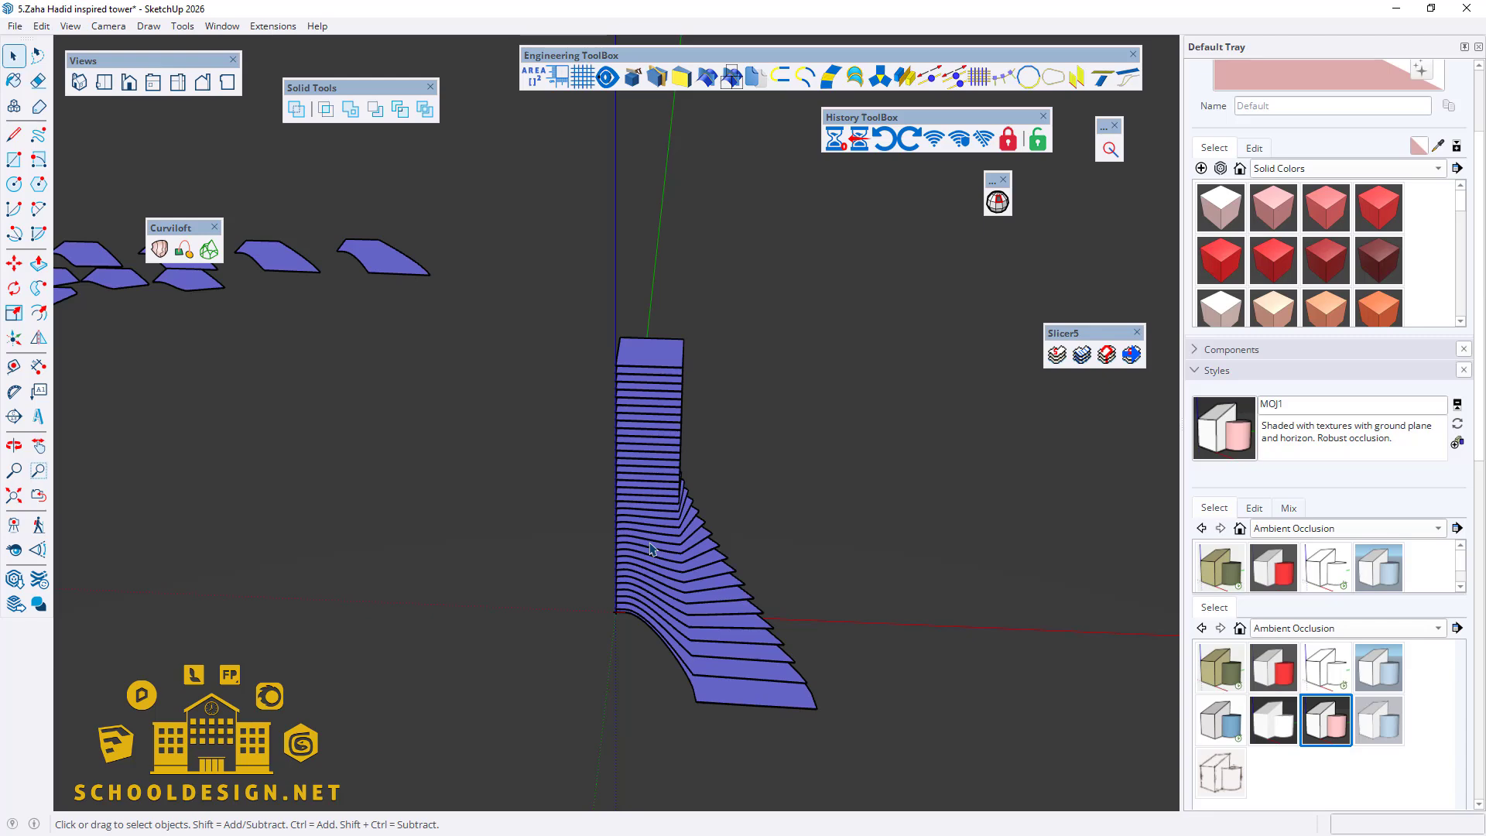
pyautogui.moveTo(650, 549); pyautogui.dragTo(774, 473, button='middle')
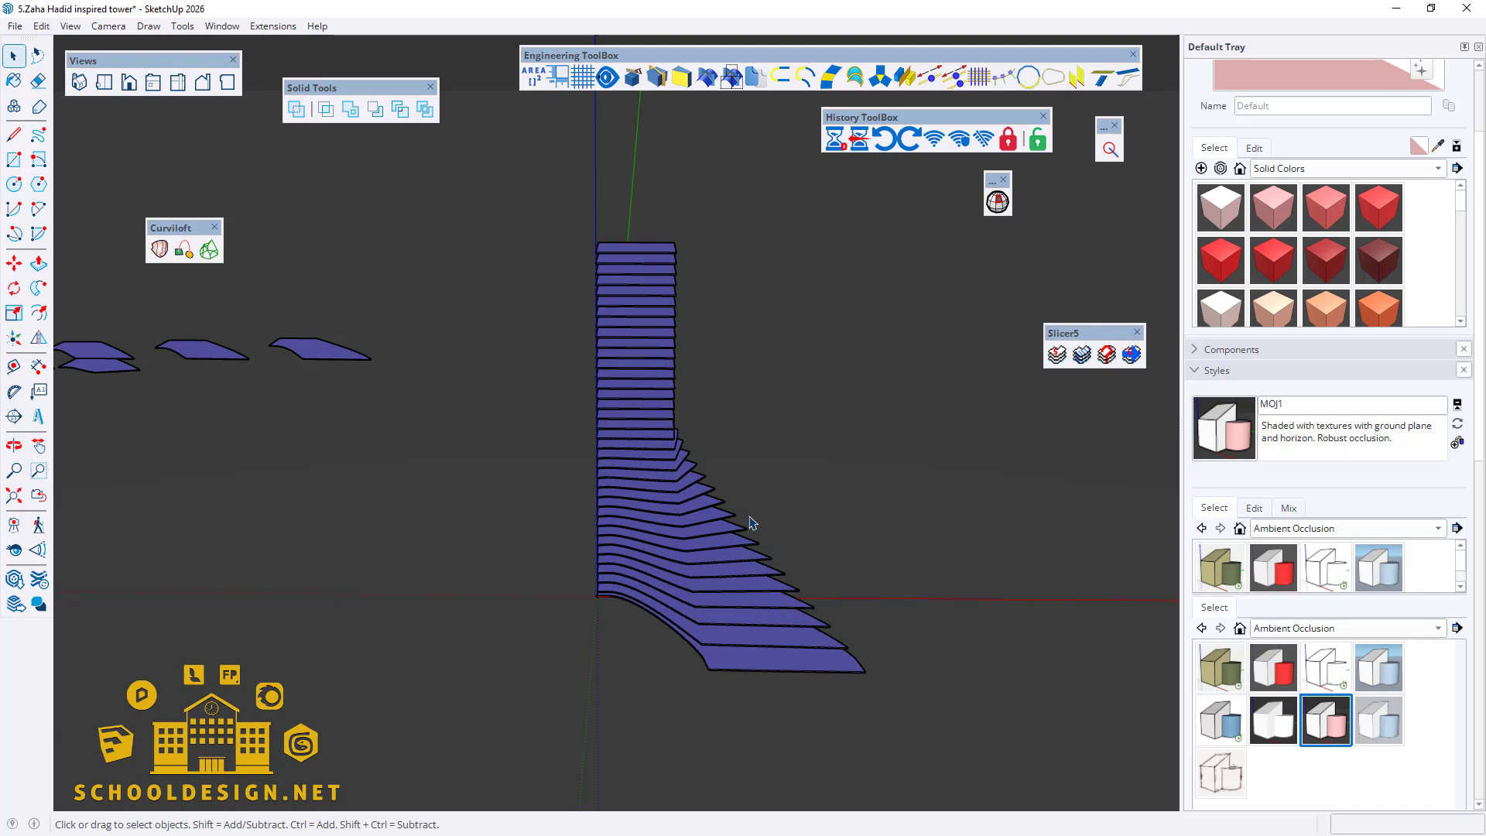
pyautogui.moveTo(751, 523); pyautogui.dragTo(680, 514, button='middle')
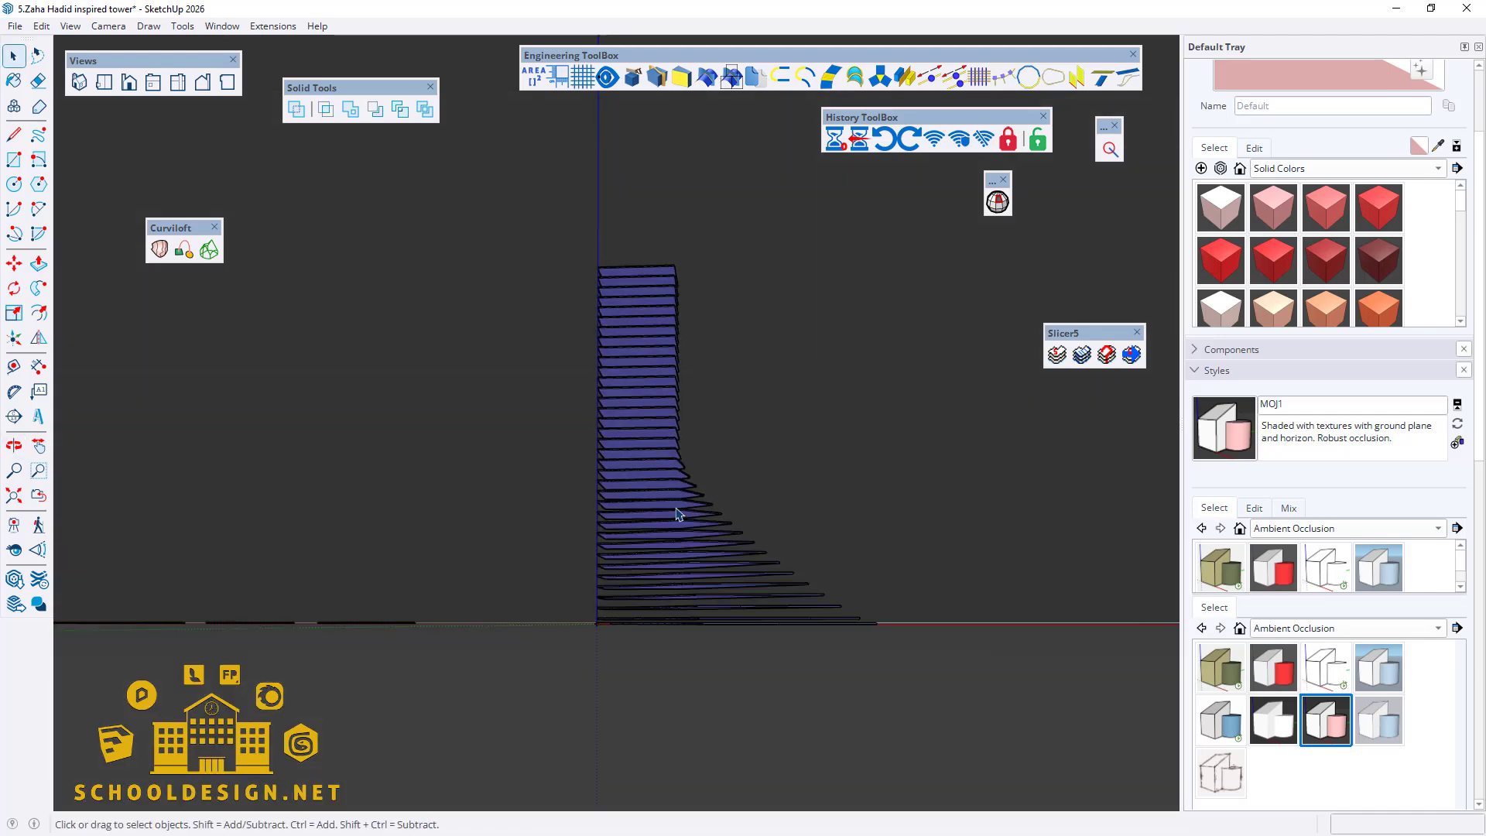
pyautogui.scroll(5, 749, 655)
pyautogui.moveTo(749, 655)
pyautogui.mouseDown(button='middle')
pyautogui.moveTo(689, 577)
pyautogui.moveTo(684, 644)
pyautogui.moveTo(694, 479)
pyautogui.moveTo(730, 576)
pyautogui.moveTo(791, 653)
pyautogui.moveTo(767, 657)
pyautogui.mouseUp(button='middle')
pyautogui.scroll(-5, 684, 645)
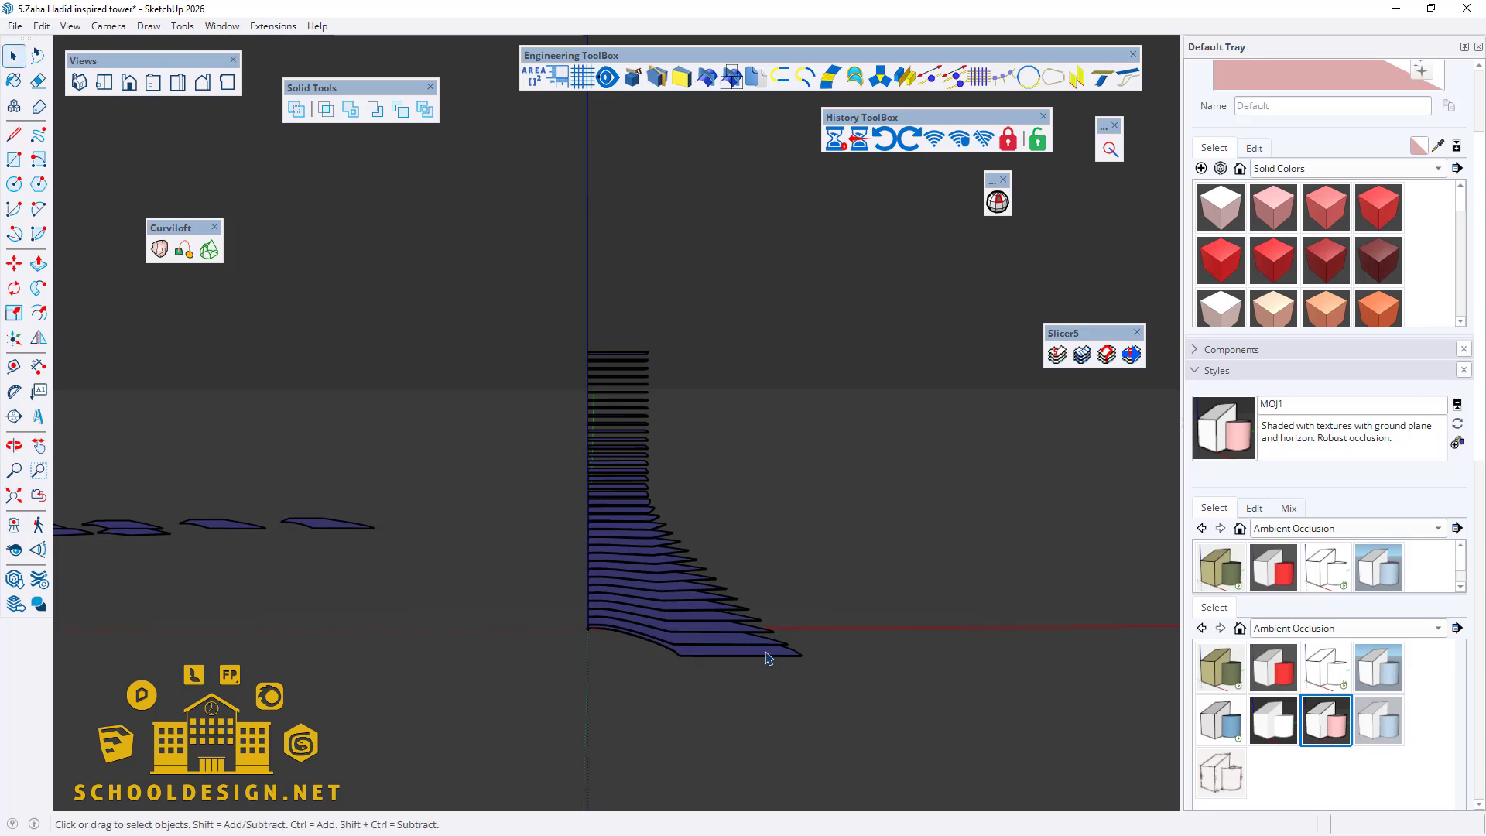
pyautogui.scroll(2, 631, 341)
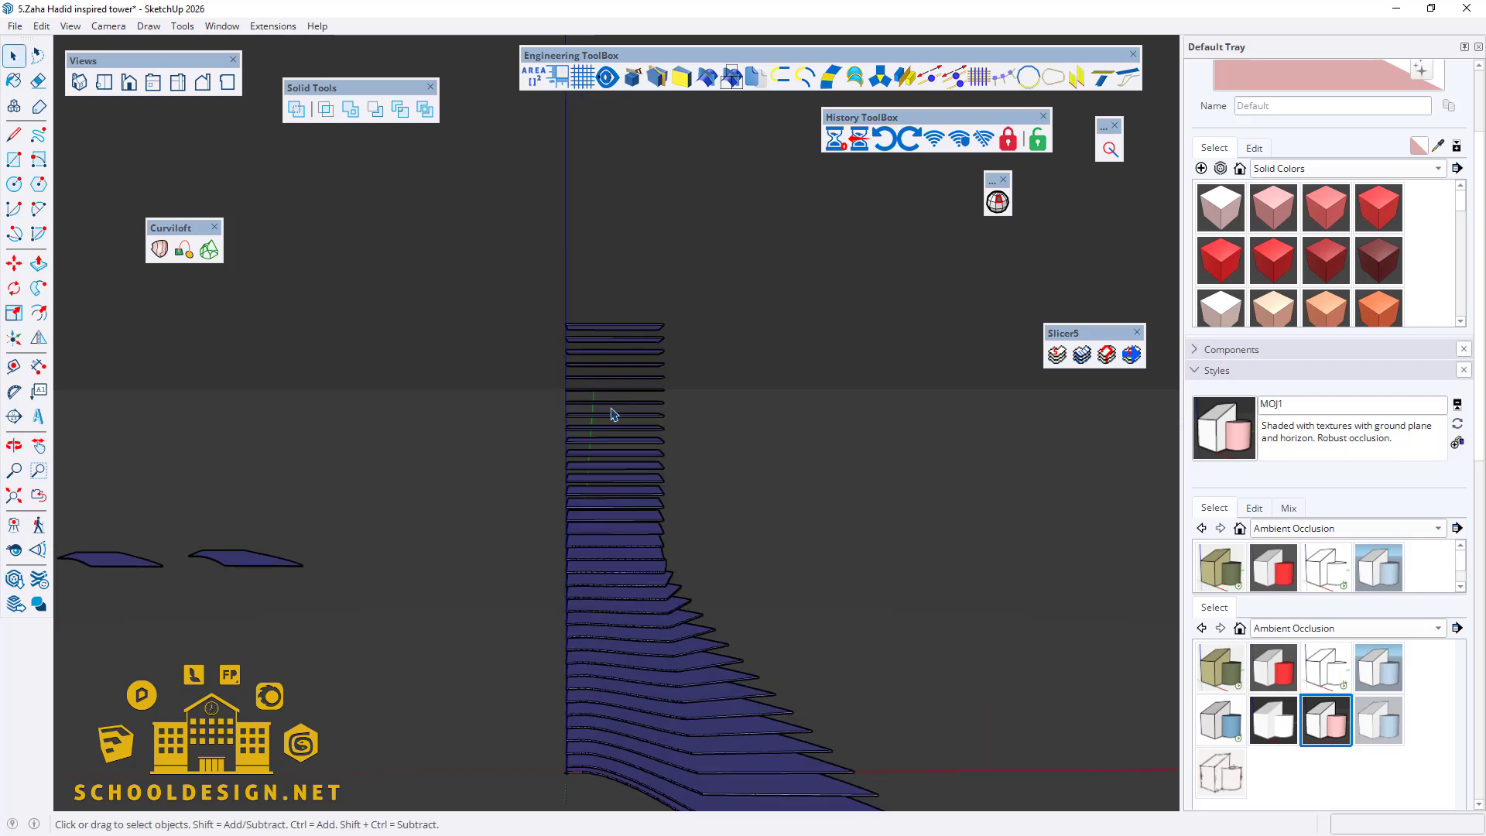
pyautogui.scroll(-2, 612, 414)
pyautogui.moveTo(613, 414); pyautogui.dragTo(611, 501, button='middle')
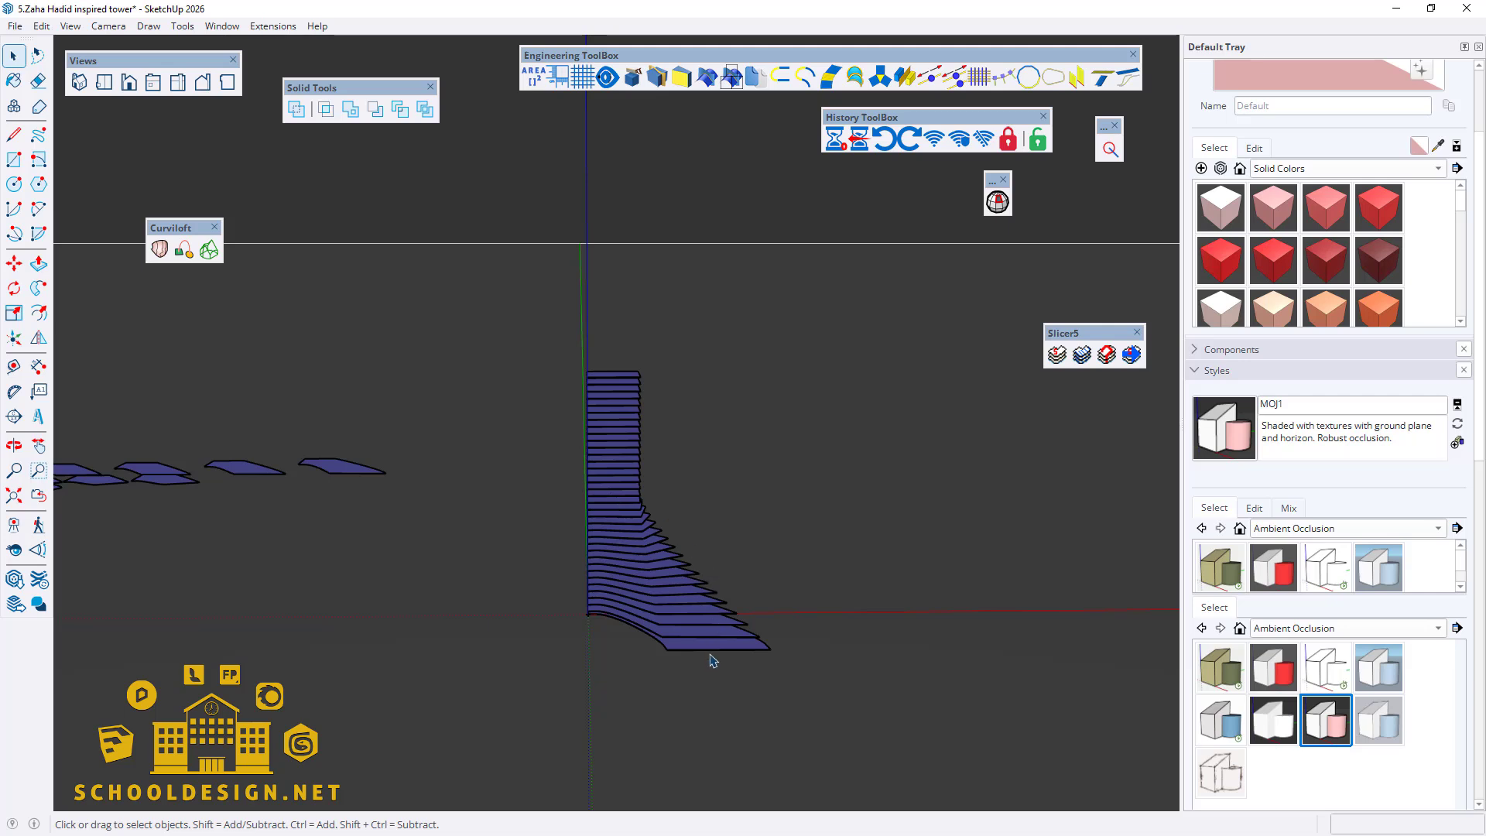
pyautogui.scroll(2, 681, 607)
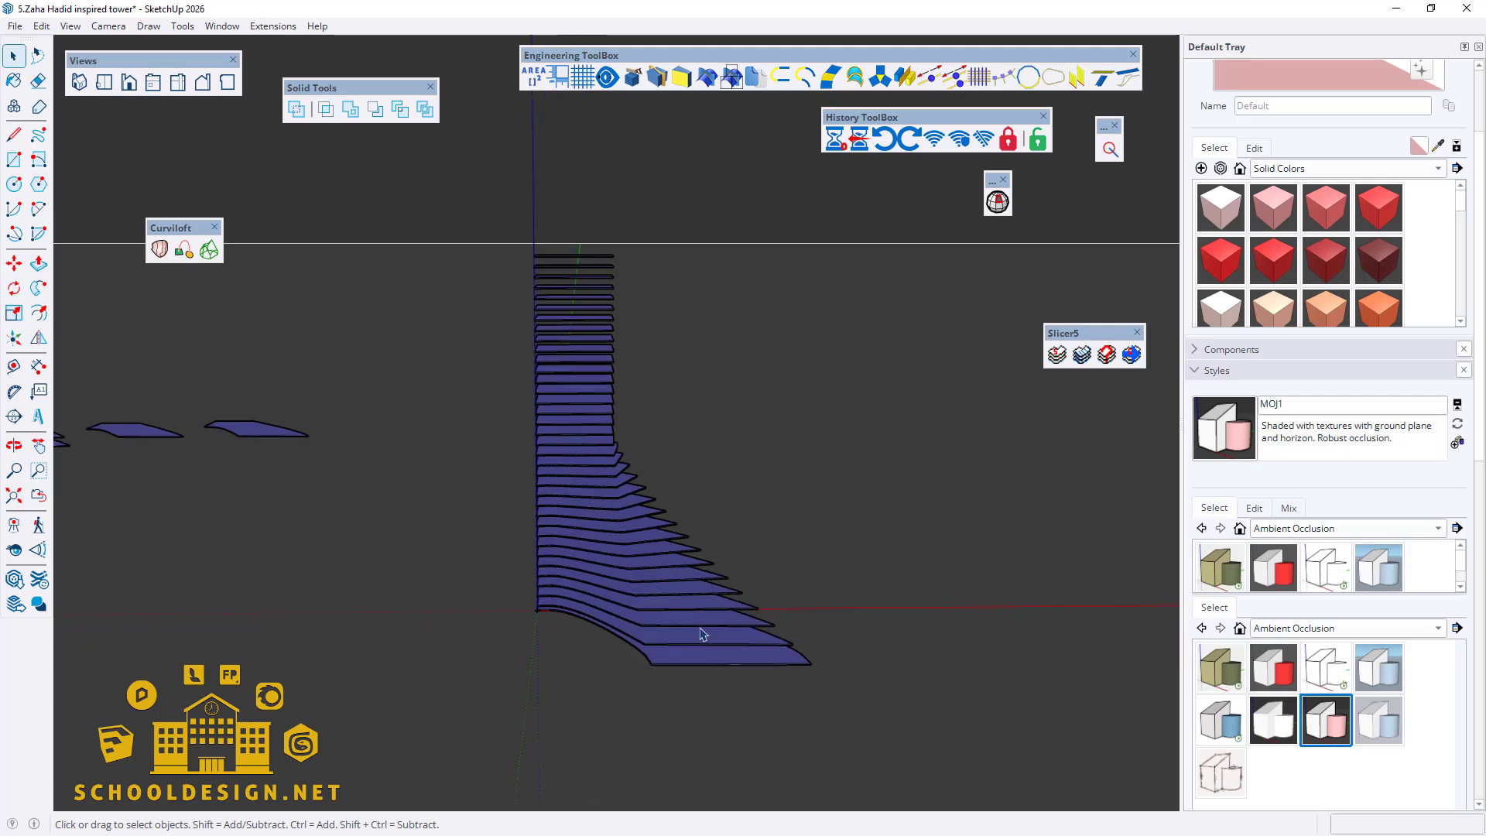
pyautogui.moveTo(697, 630)
pyautogui.mouseDown(button='middle')
pyautogui.moveTo(617, 524)
pyautogui.moveTo(694, 635)
pyautogui.mouseUp(button='middle')
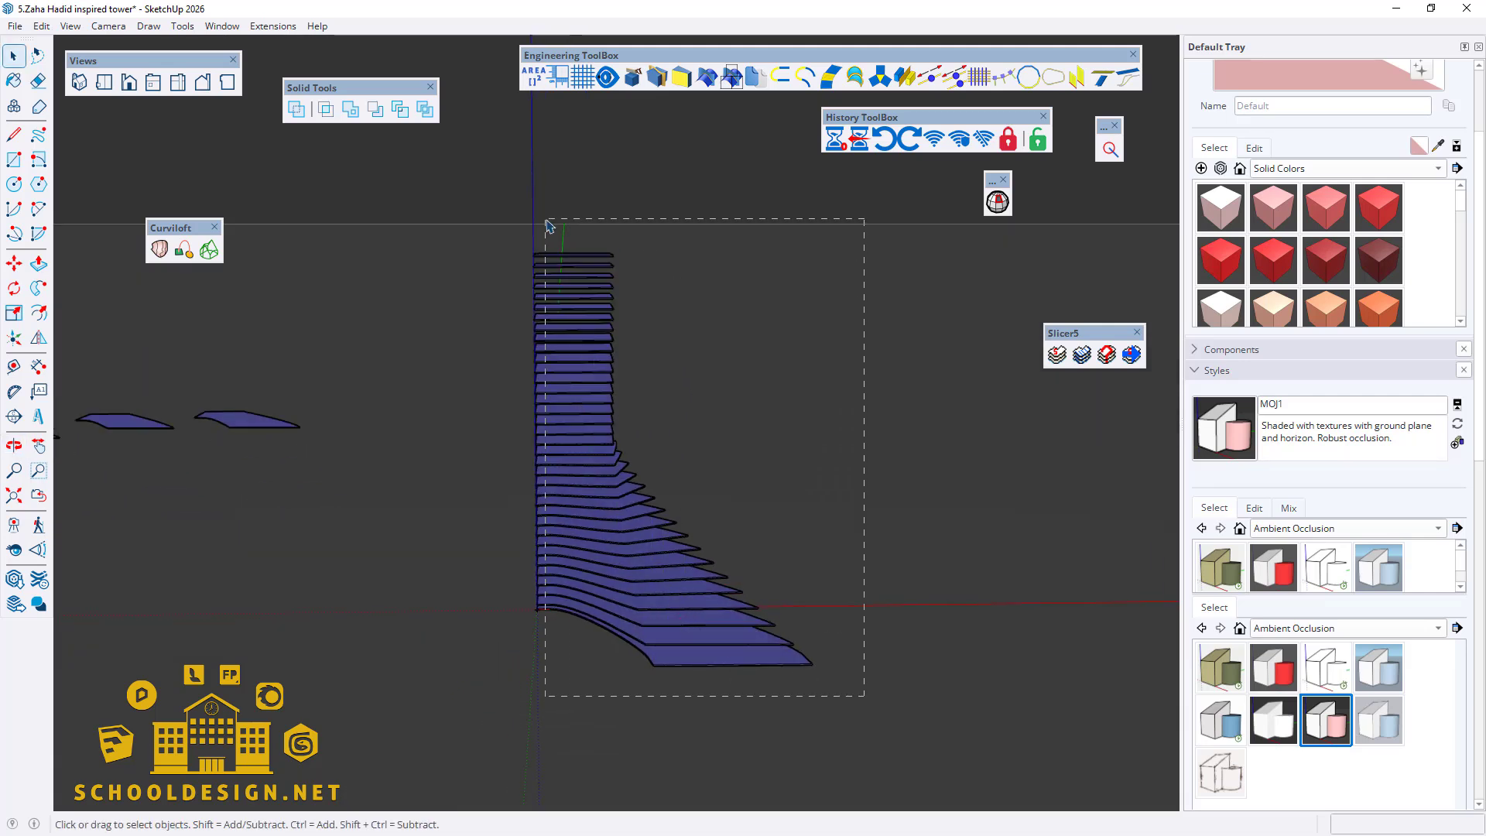
pyautogui.moveTo(910, 654); pyautogui.dragTo(286, 481, button='middle')
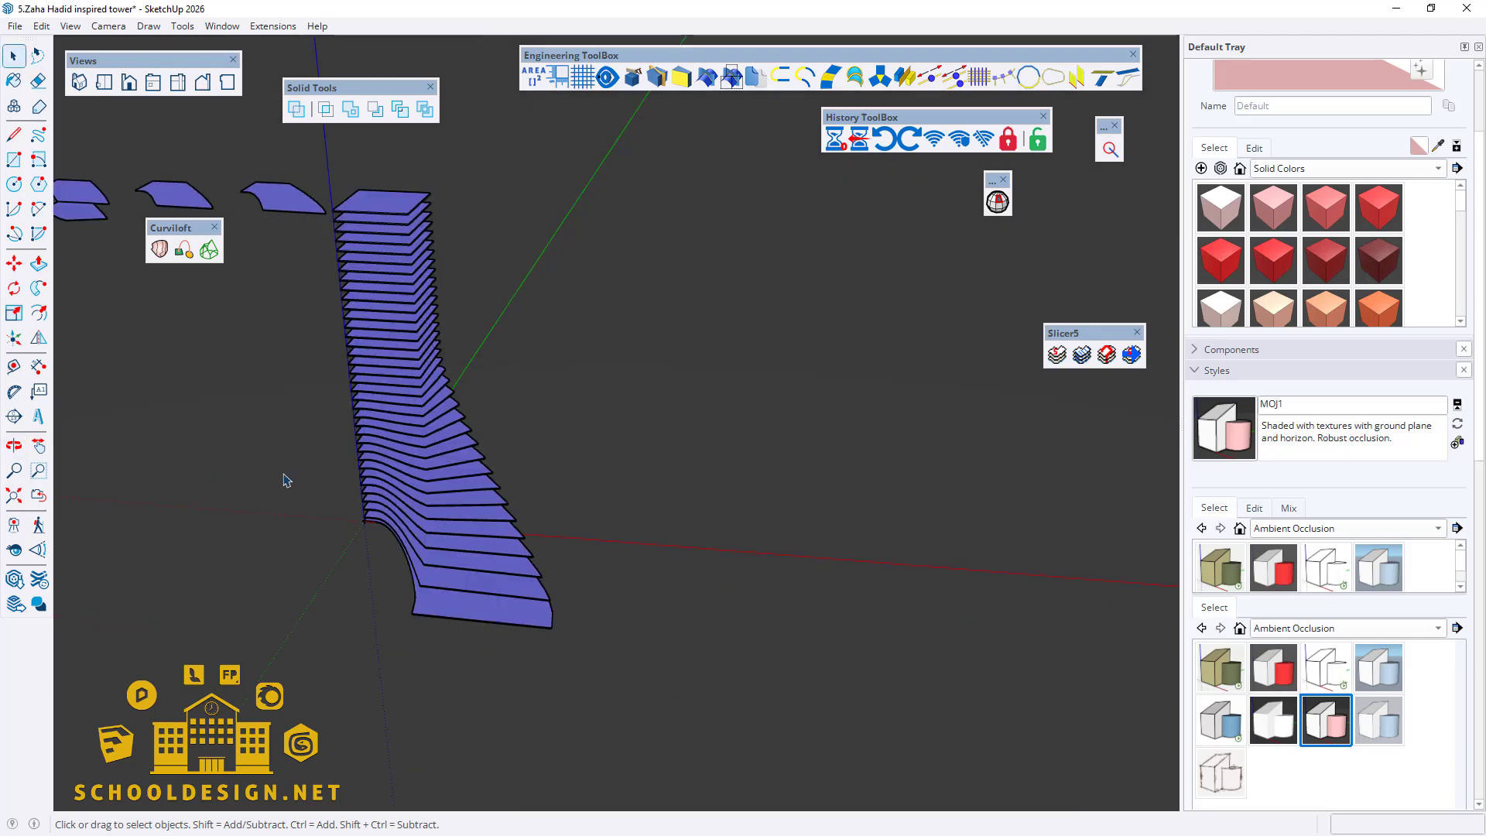
# Step: Open the sliced tower's group, raise the second-lowest slab about 1.10 m above the base slab, and finish editing the group
pyautogui.scroll(4, 434, 565)
pyautogui.click(564, 613)
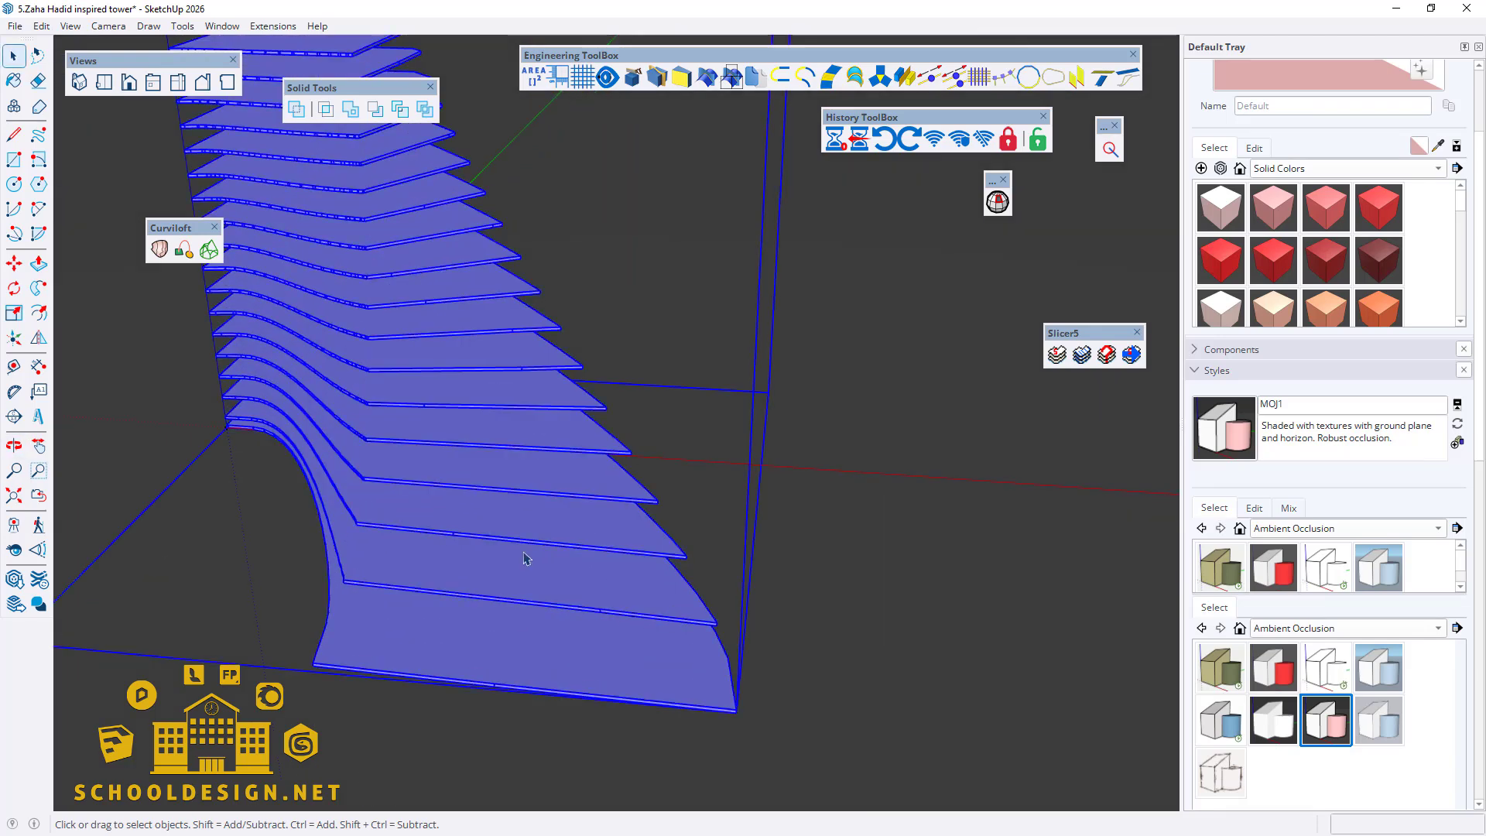
pyautogui.moveTo(540, 606); pyautogui.dragTo(173, 434, button='middle')
pyautogui.doubleClick(504, 584)
pyautogui.click(504, 584)
pyautogui.click(14, 264)
pyautogui.moveTo(356, 464); pyautogui.dragTo(595, 365, button='middle')
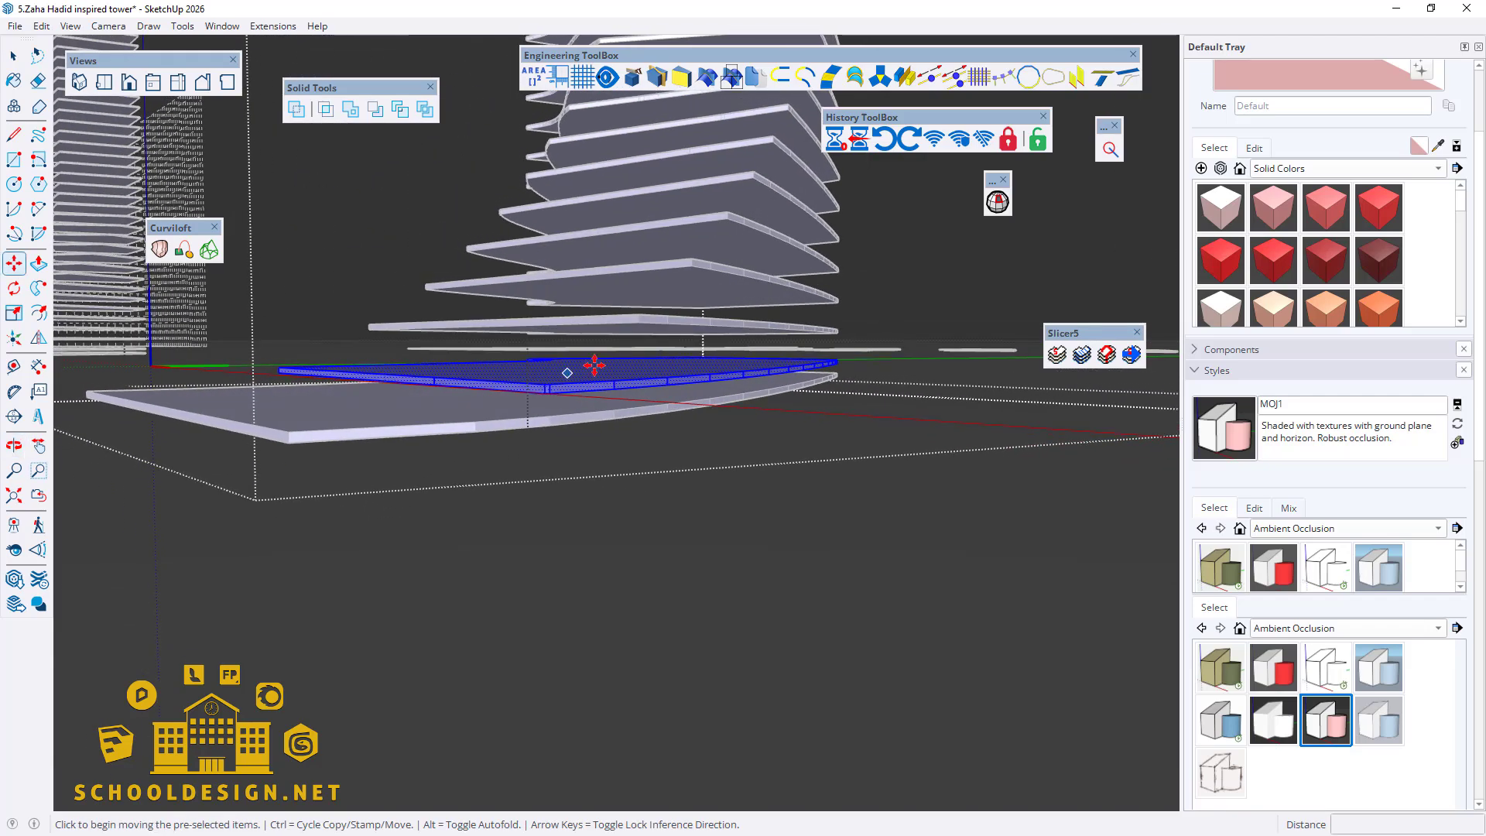
pyautogui.click(586, 376)
pyautogui.click(579, 361)
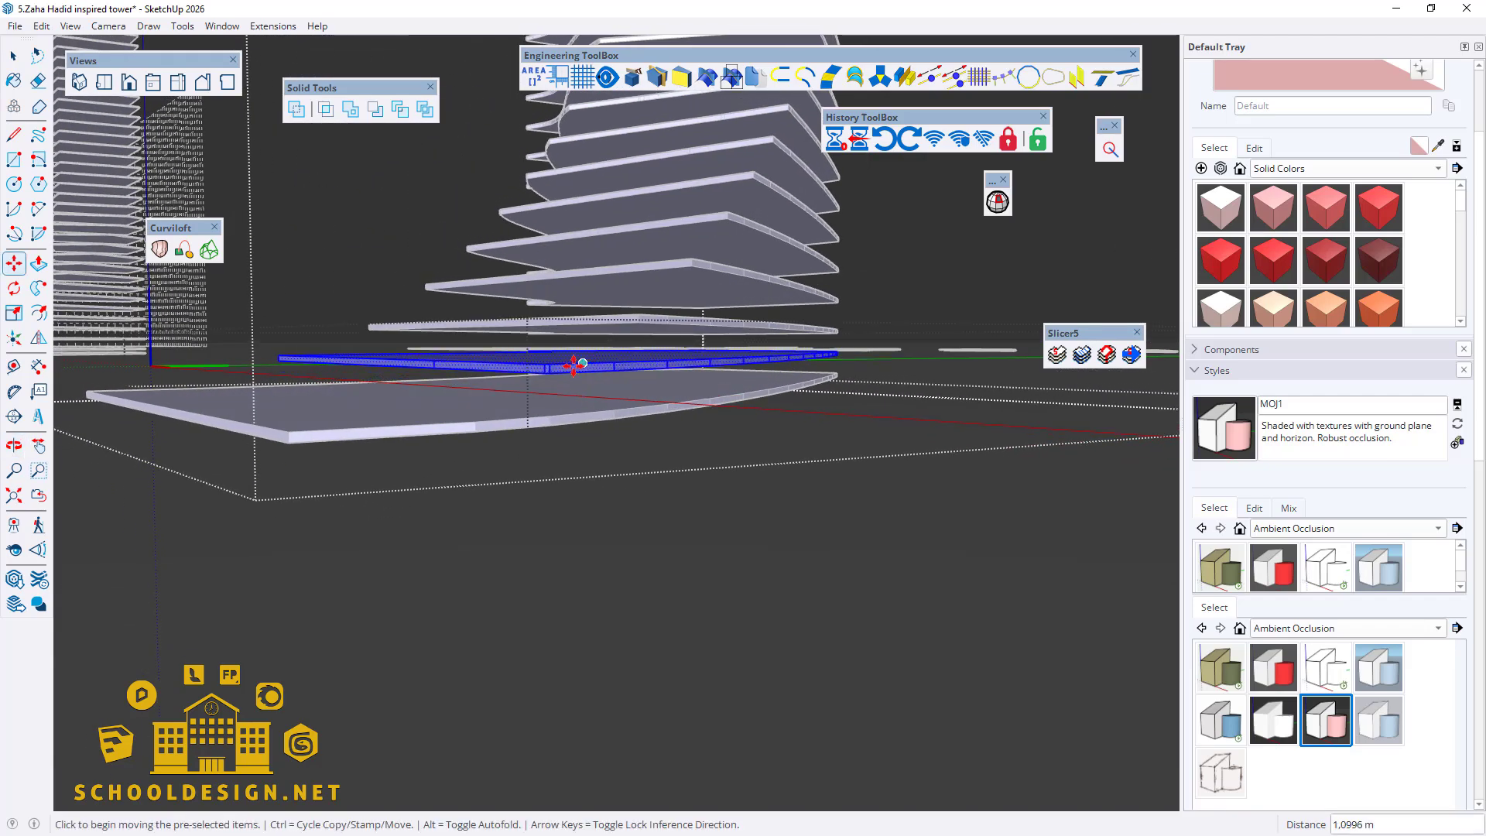
pyautogui.press('space')
pyautogui.hotkey('ctrl', 'a')
pyautogui.moveTo(537, 547); pyautogui.dragTo(840, 663, button='middle')
pyautogui.click(1024, 703)
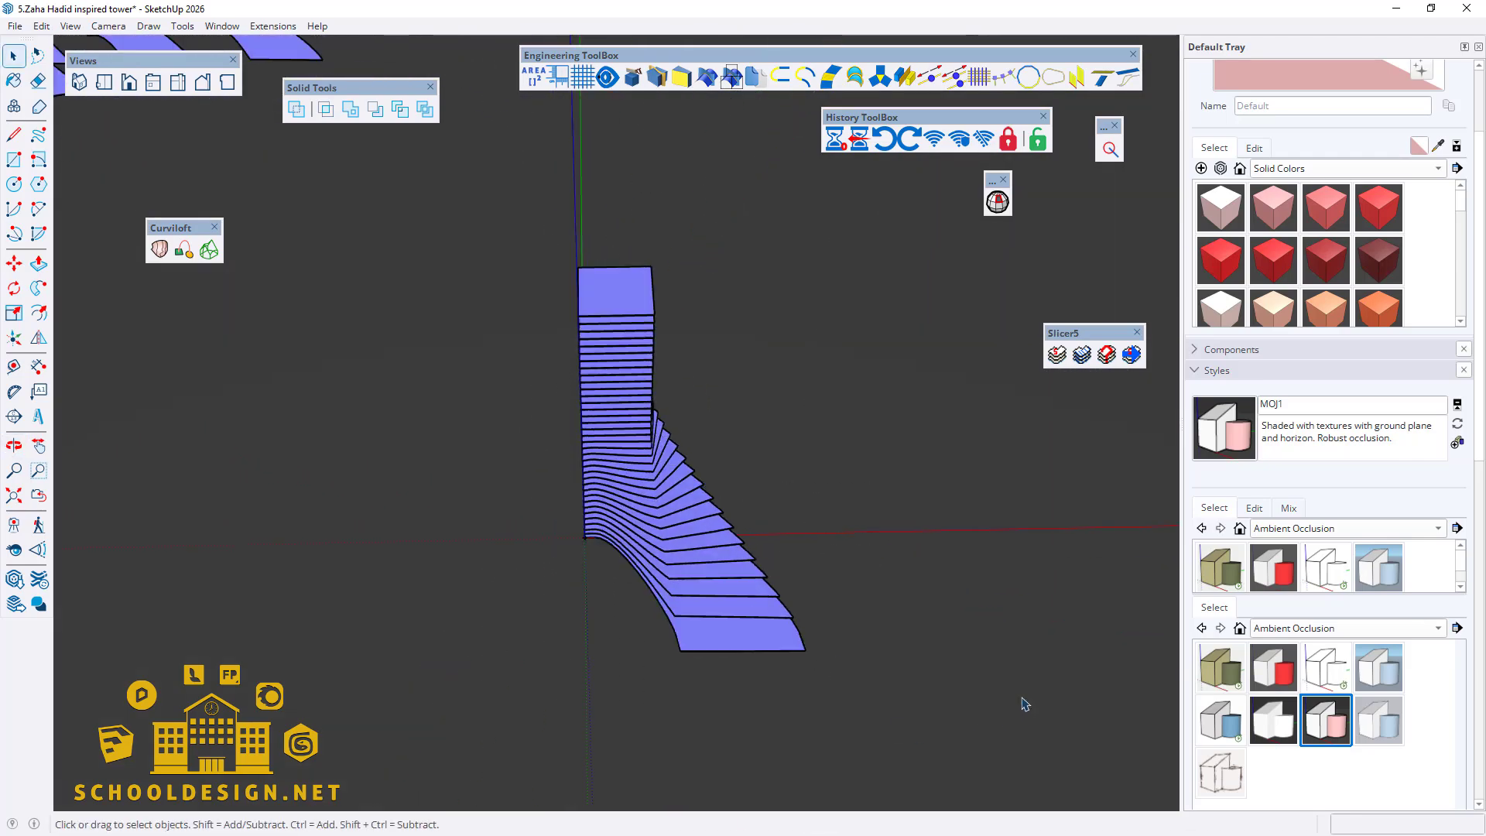
# Step: Make one copy of the sliced tower with Zero Stager at a 400 m interval along the X (Red) axis
pyautogui.click(699, 596)
pyautogui.click(835, 142)
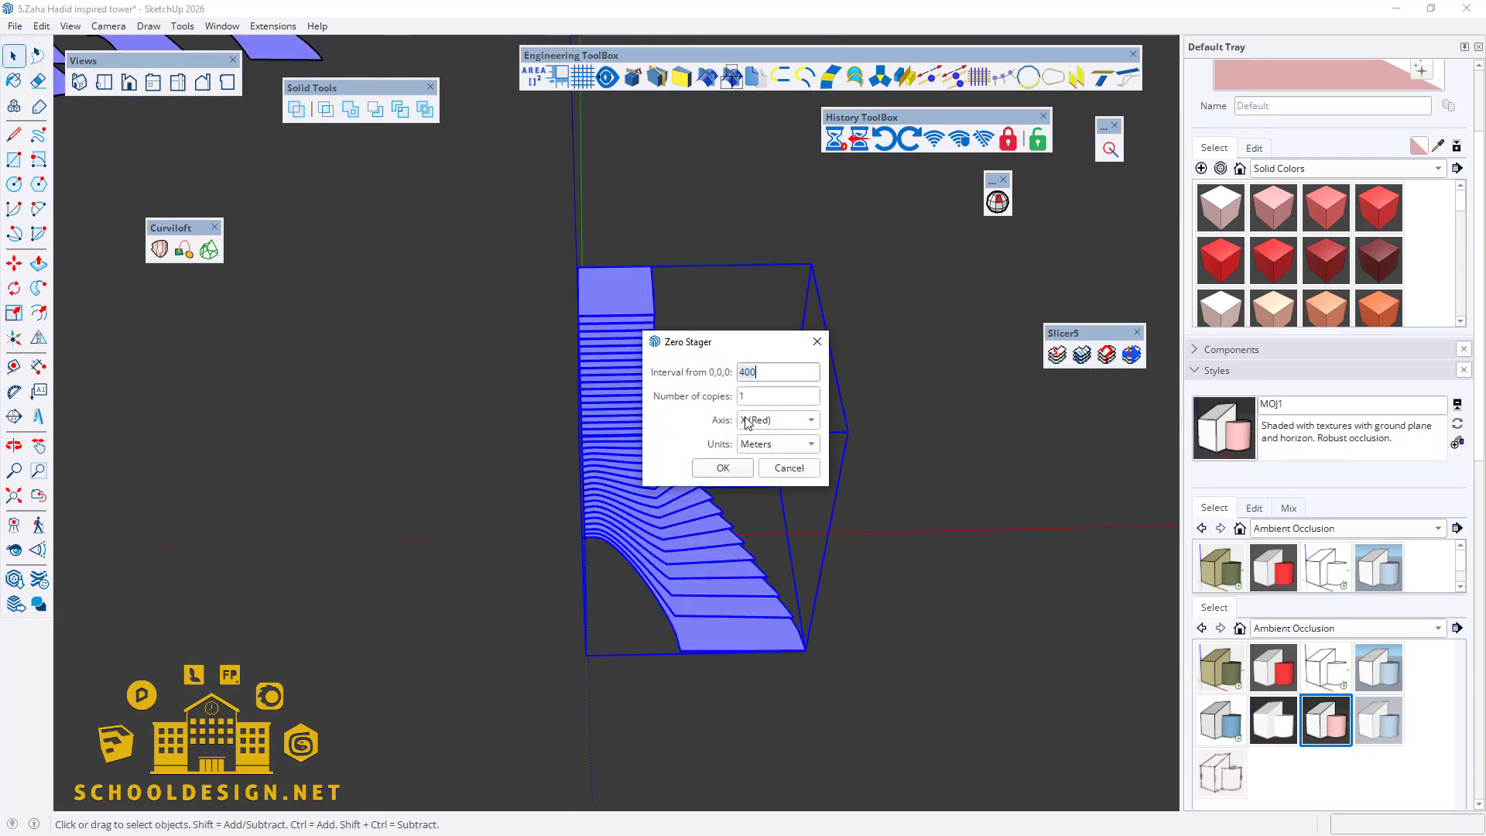
pyautogui.click(741, 467)
pyautogui.click(916, 644)
pyautogui.scroll(-5, 359, 564)
pyautogui.scroll(6, 917, 595)
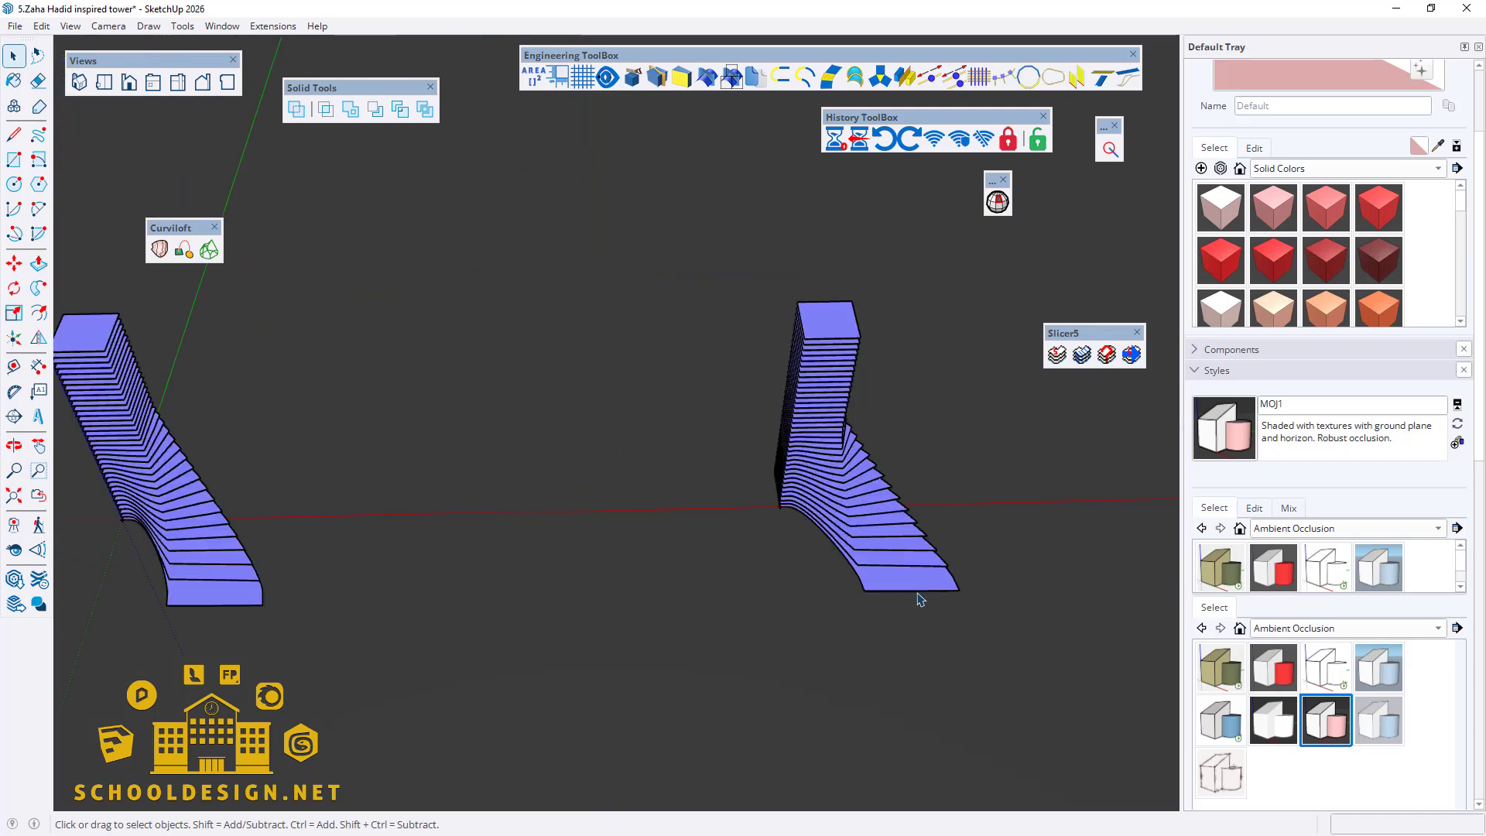
# Step: Explode the copied tower's group and all its individual slabs into loose geometry
pyautogui.moveTo(915, 541); pyautogui.dragTo(756, 544, button='middle')
pyautogui.rightClick(843, 557)
pyautogui.click(882, 108)
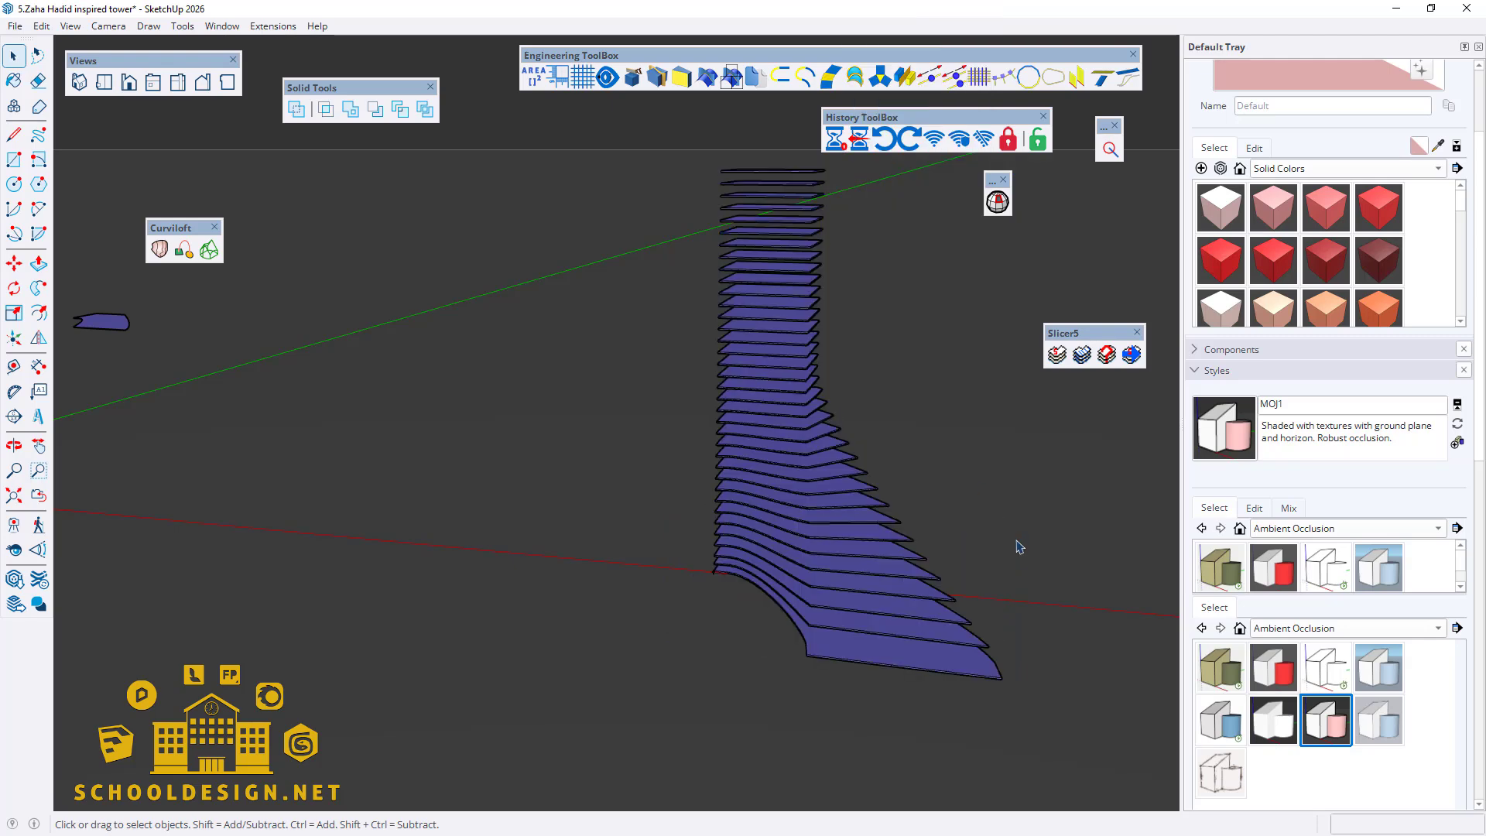
pyautogui.moveTo(1014, 544); pyautogui.dragTo(866, 532, button='middle')
pyautogui.click(886, 512)
pyautogui.scroll(-5, 889, 534)
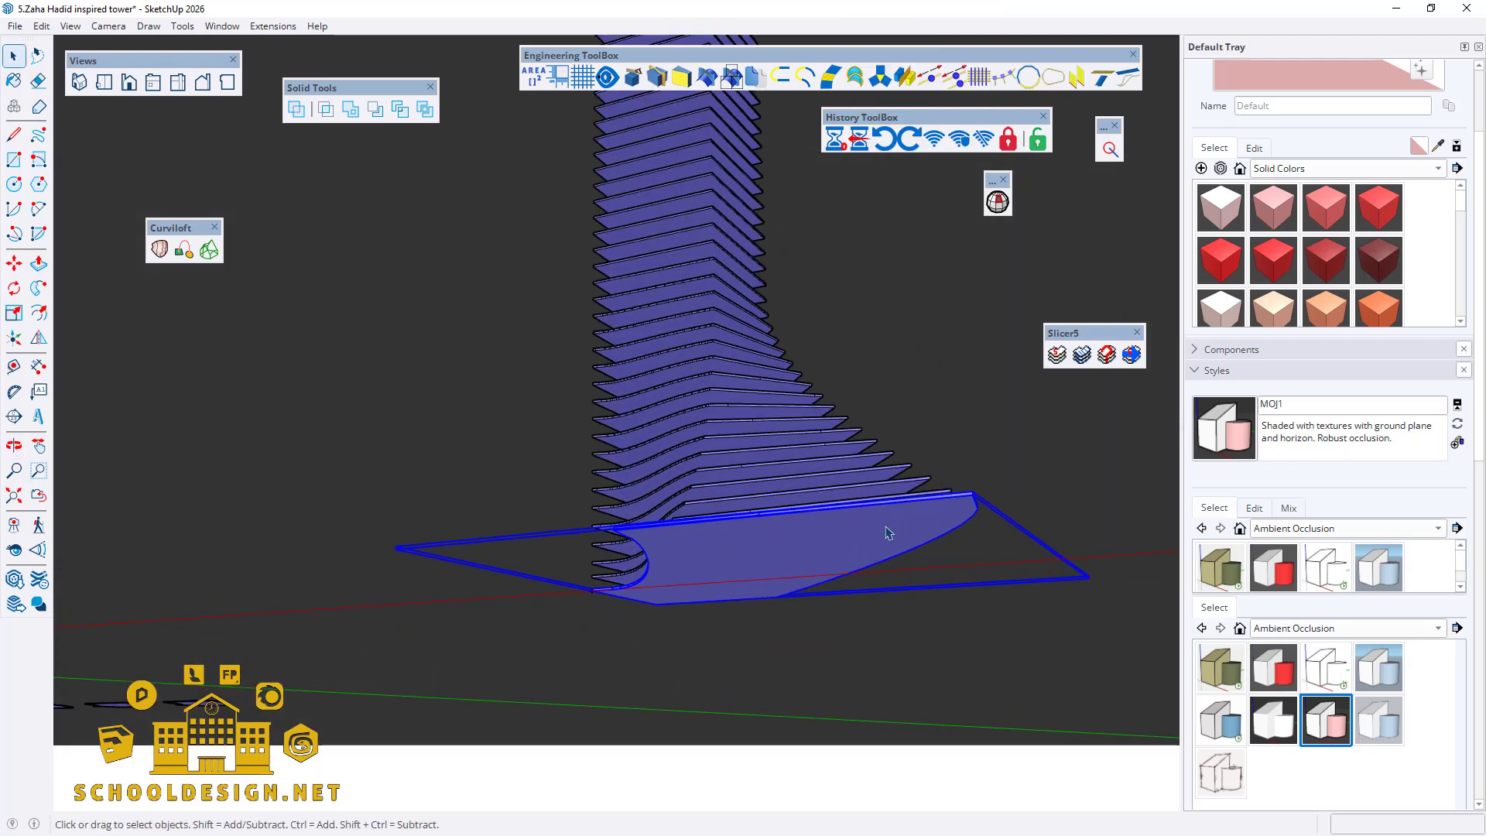
pyautogui.moveTo(723, 214); pyautogui.dragTo(711, 228)
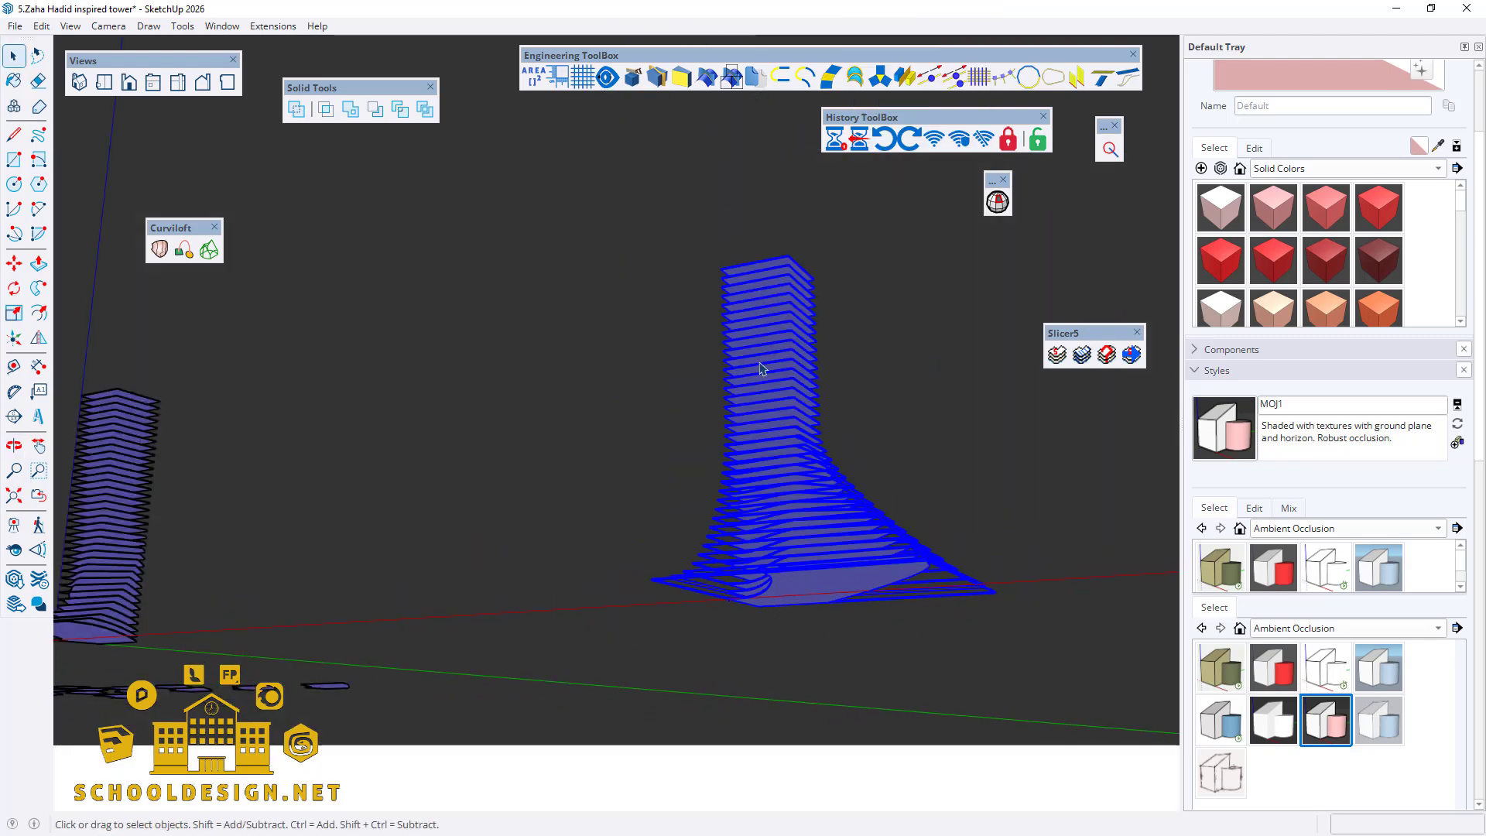
pyautogui.rightClick(759, 368)
pyautogui.click(831, 93)
# Step: Select the underside face of each floor slab in the copied tower one by one, from the base up to the top
pyautogui.scroll(10, 874, 569)
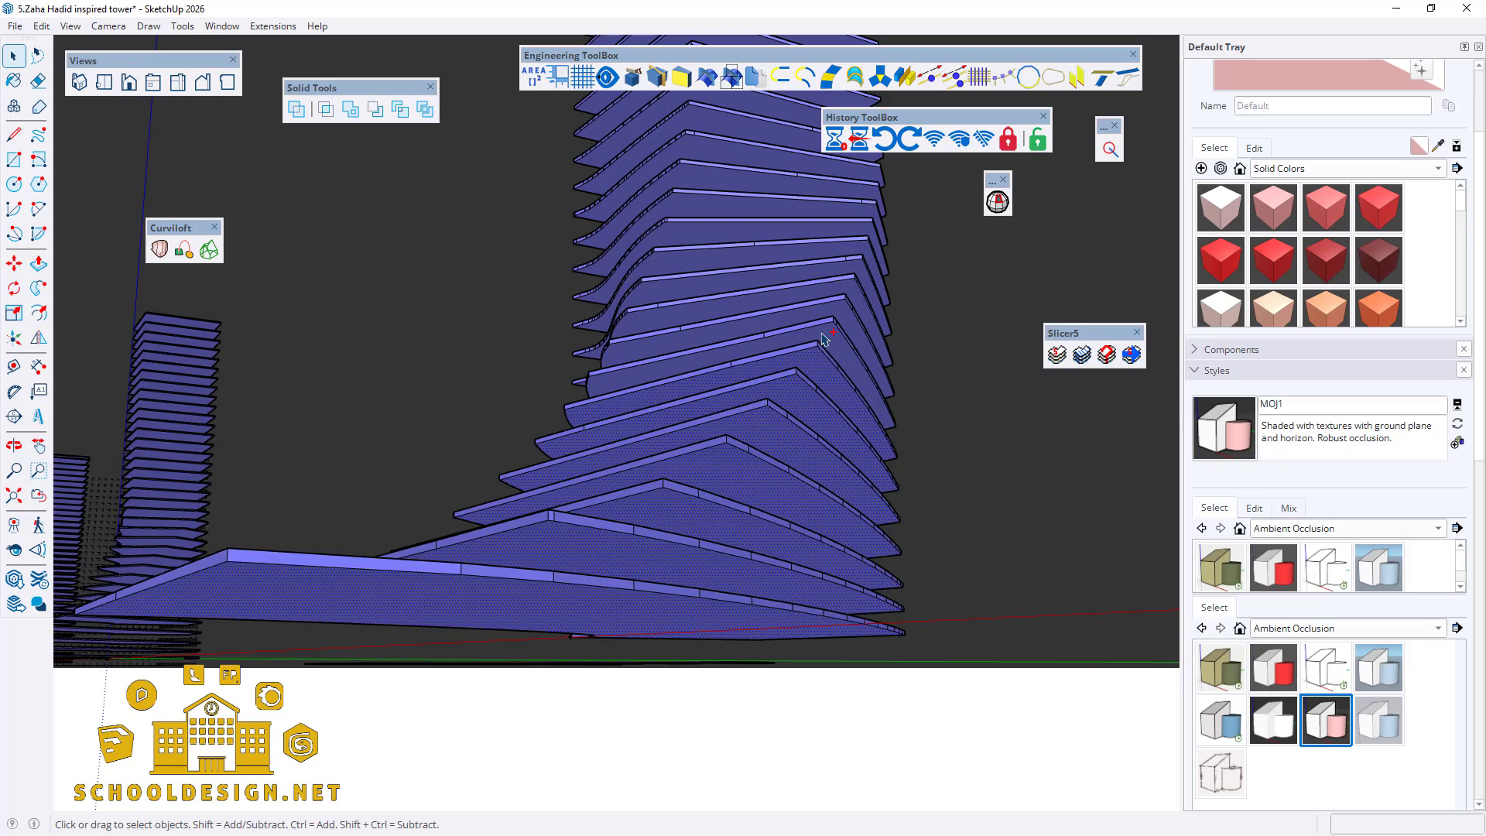
pyautogui.scroll(2, 830, 282)
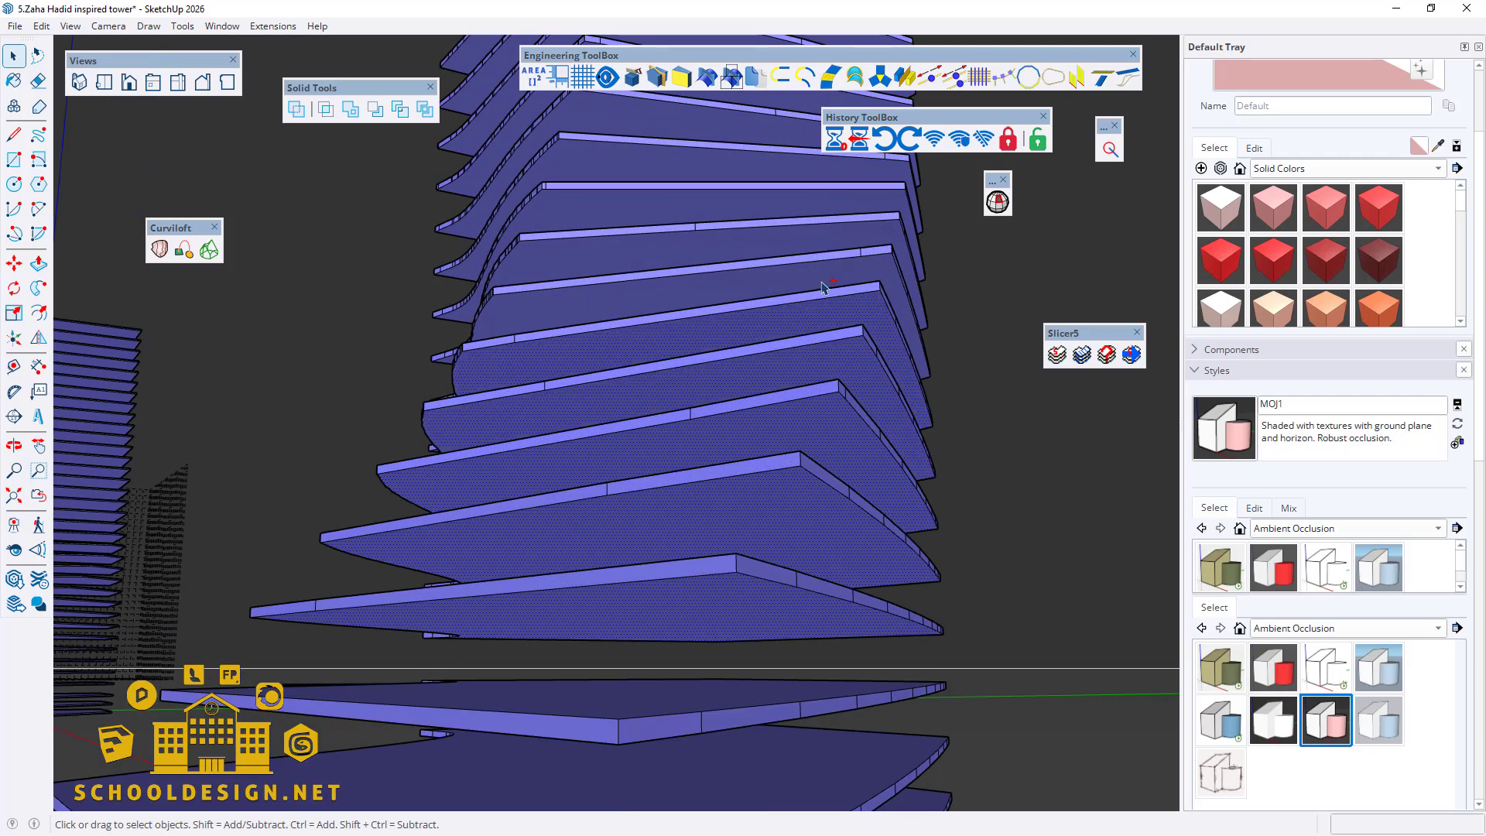
pyautogui.scroll(-2, 792, 429)
pyautogui.scroll(2, 773, 186)
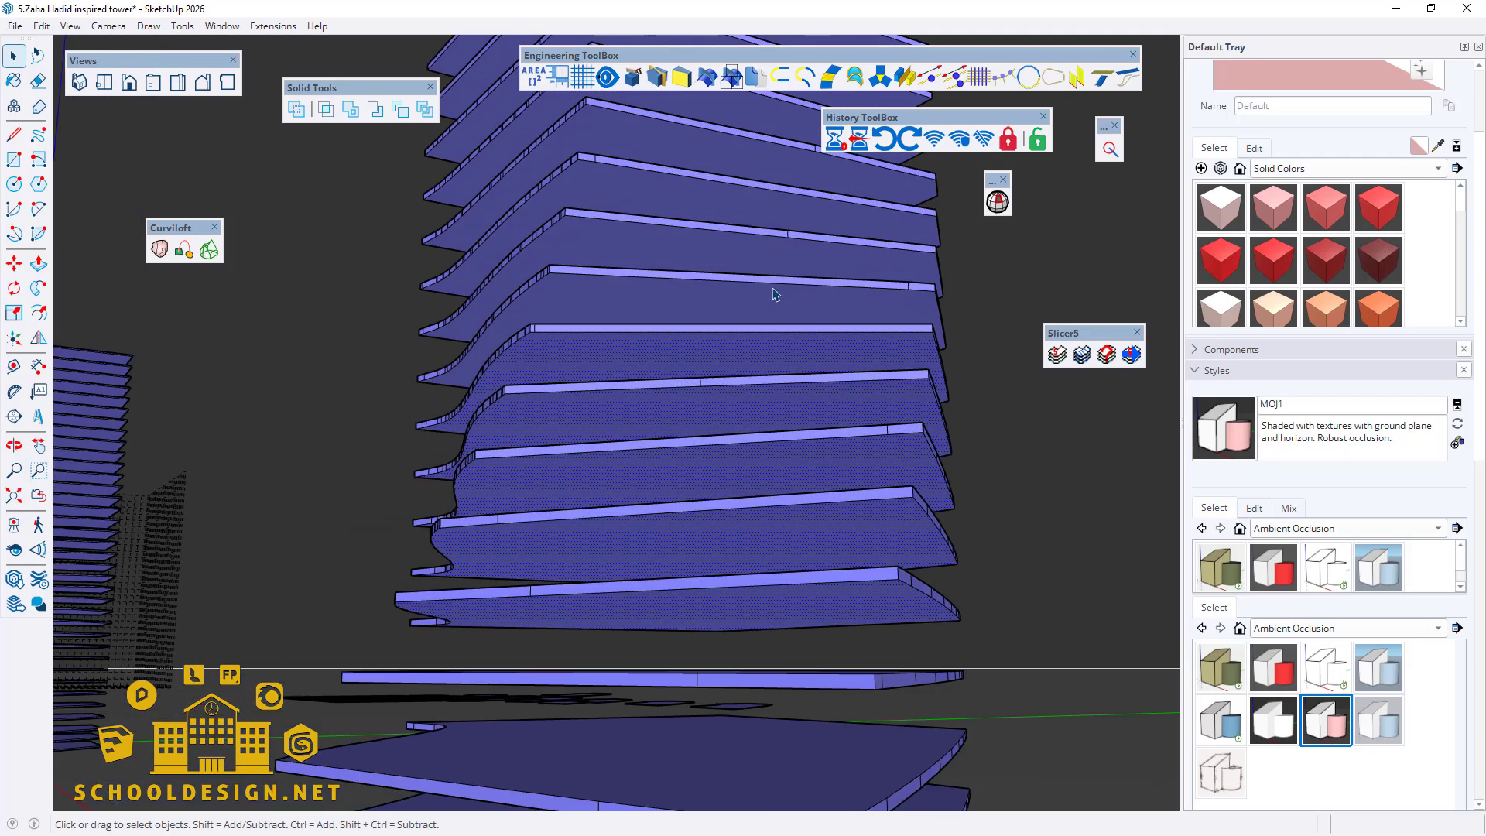
pyautogui.scroll(-2, 772, 464)
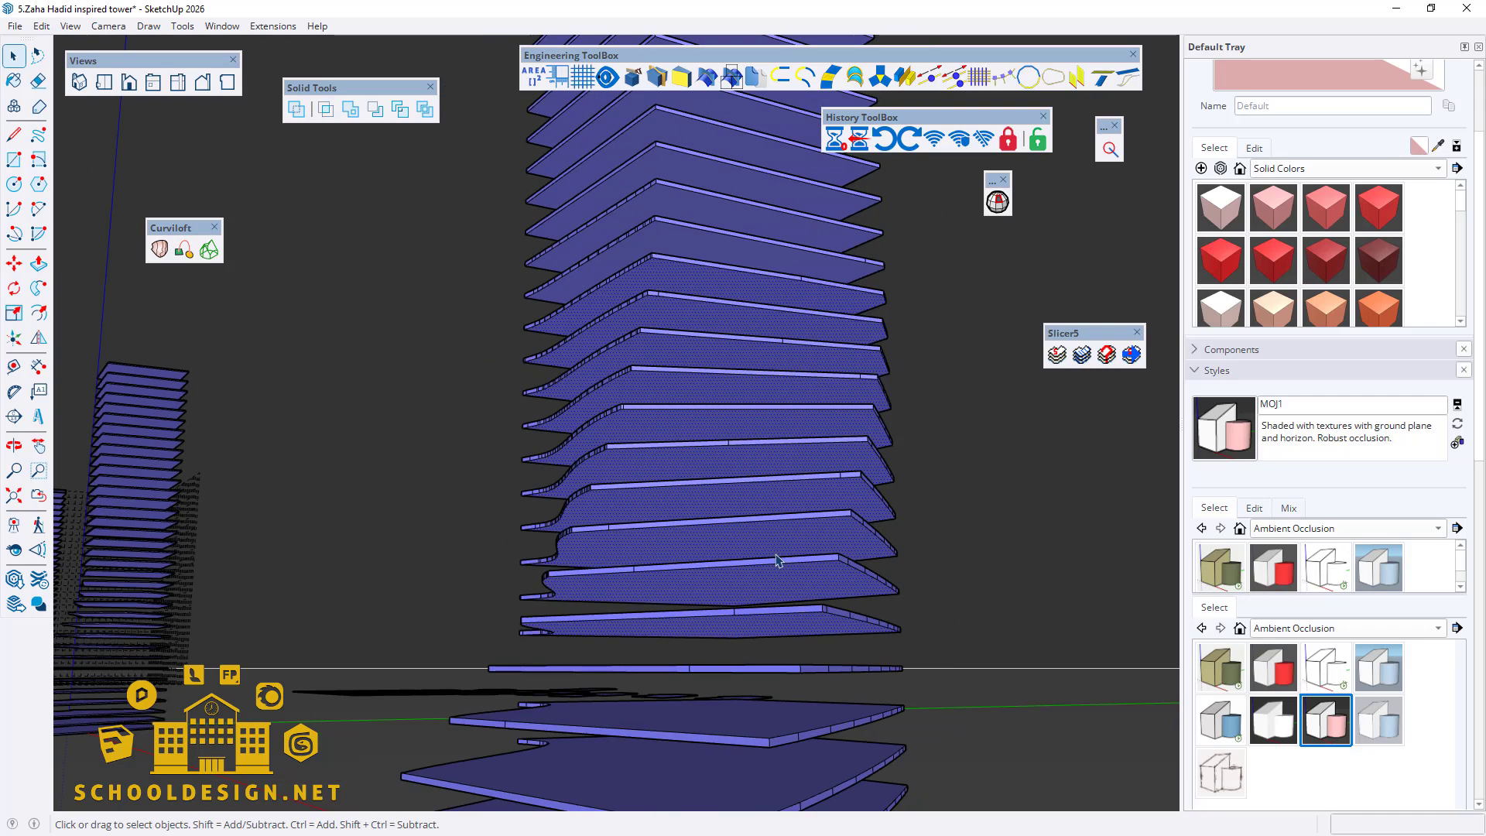
pyautogui.scroll(2, 771, 212)
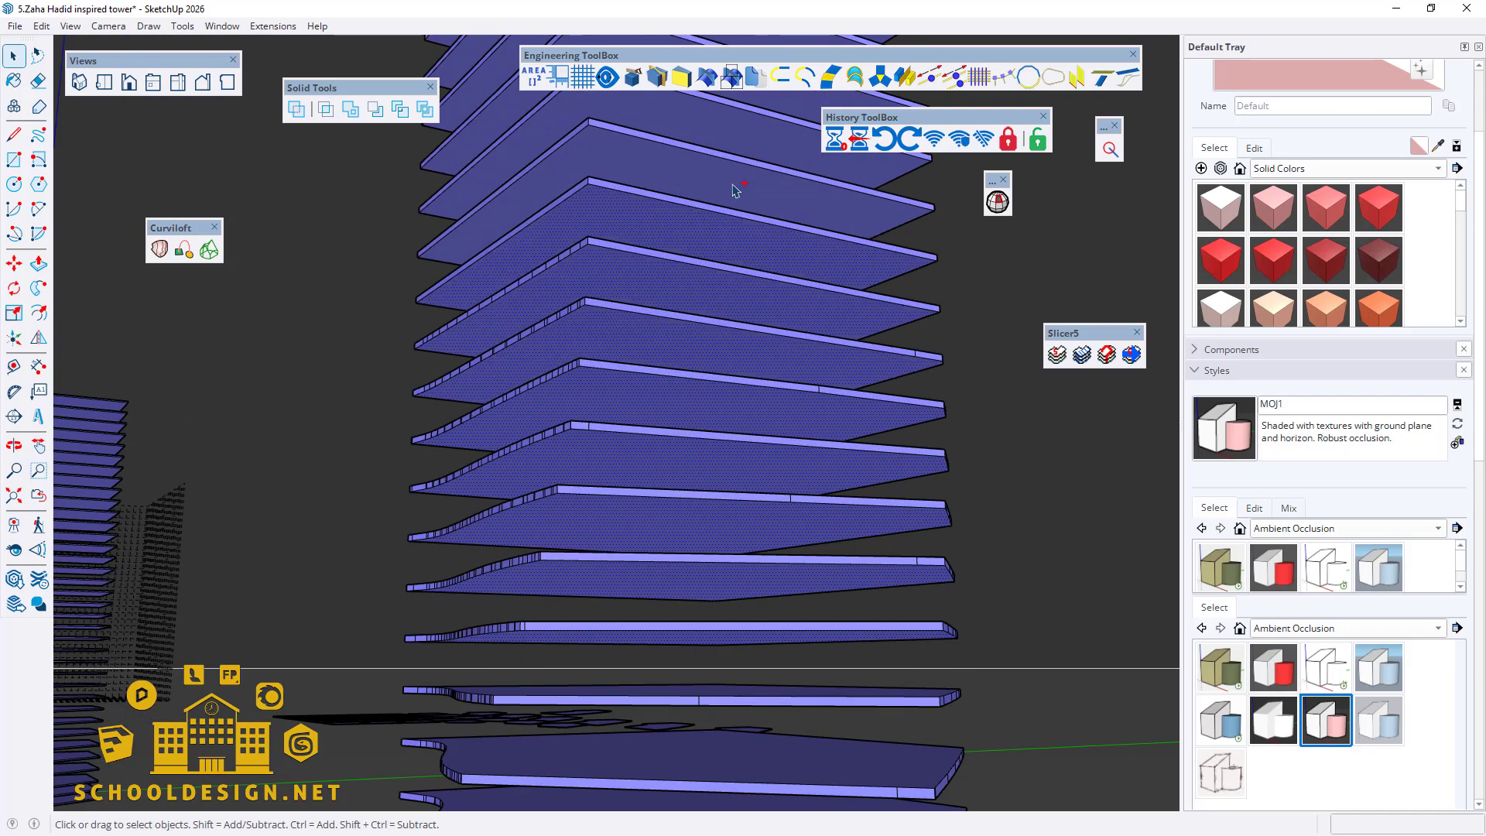
pyautogui.scroll(-2, 805, 335)
pyautogui.scroll(3, 796, 269)
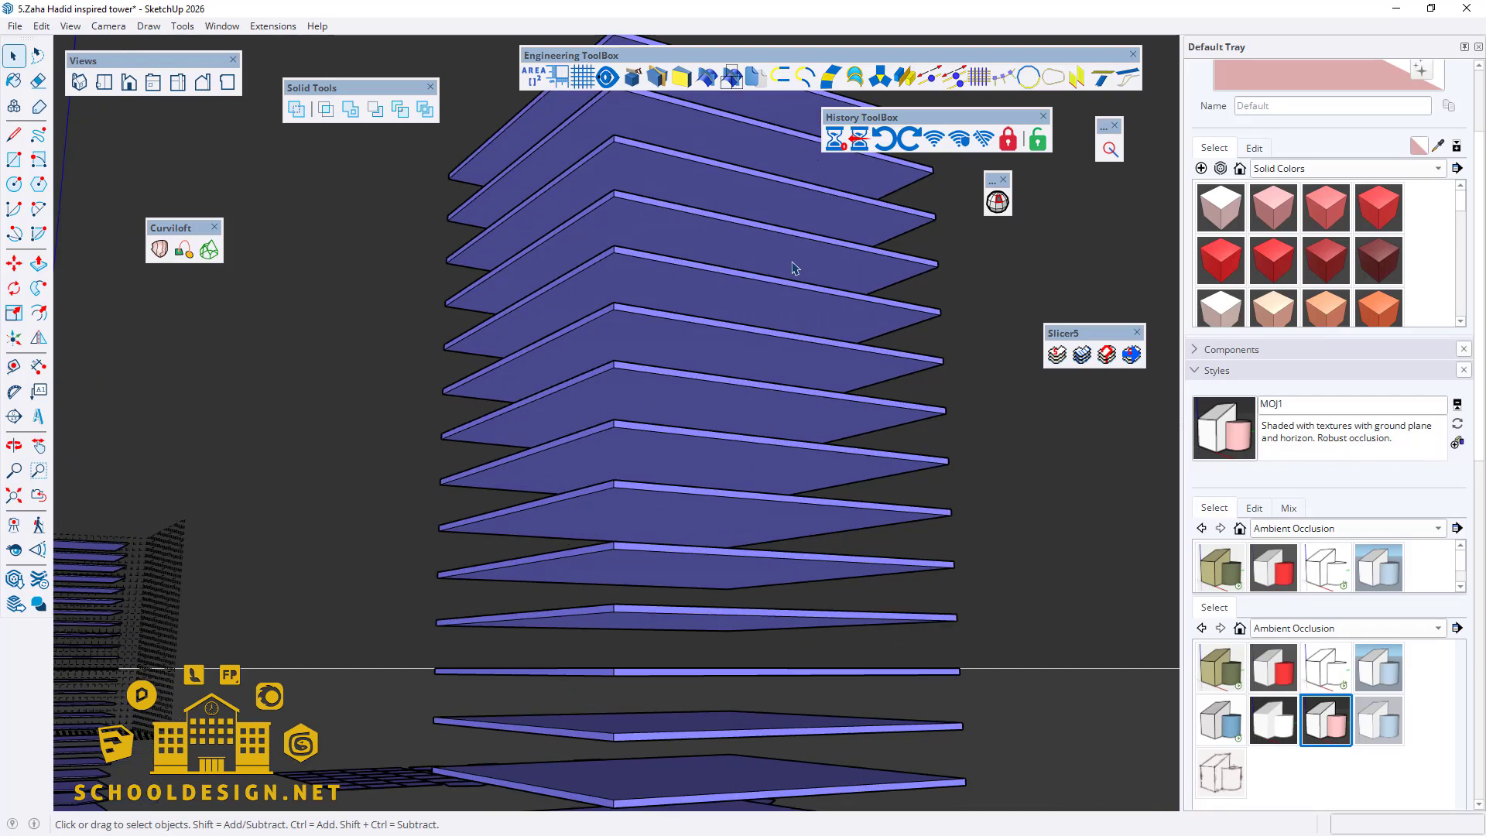
pyautogui.moveTo(796, 268); pyautogui.dragTo(756, 149, button='middle')
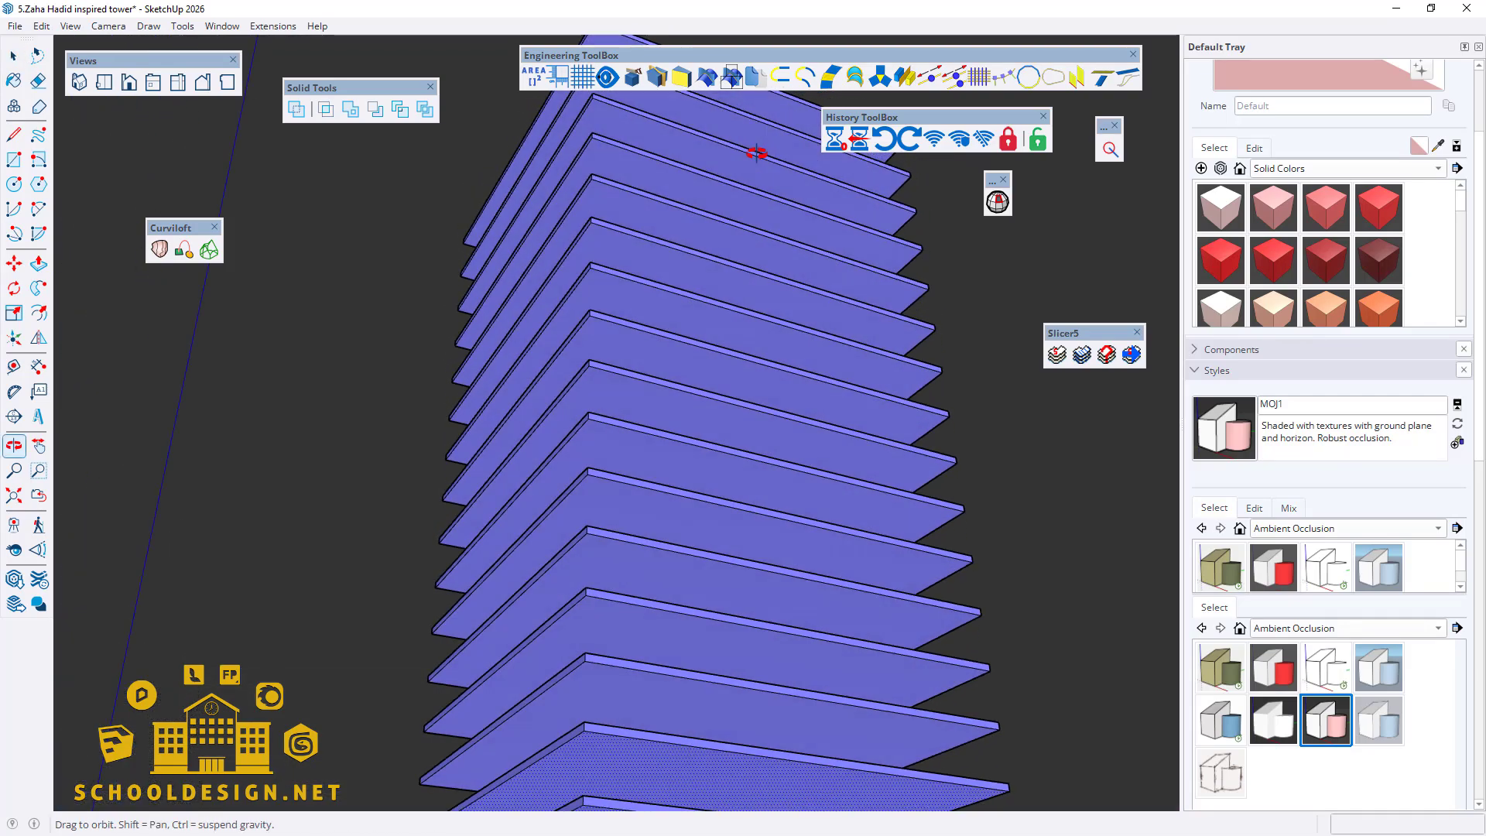
pyautogui.keyDown('shift'); pyautogui.click(667, 703); pyautogui.keyUp('shift')
pyautogui.keyDown('shift'); pyautogui.click(689, 649); pyautogui.keyUp('shift')
pyautogui.keyDown('shift'); pyautogui.click(693, 582); pyautogui.keyUp('shift')
pyautogui.keyDown('shift'); pyautogui.click(696, 534); pyautogui.keyUp('shift')
pyautogui.keyDown('shift'); pyautogui.click(693, 435); pyautogui.keyUp('shift')
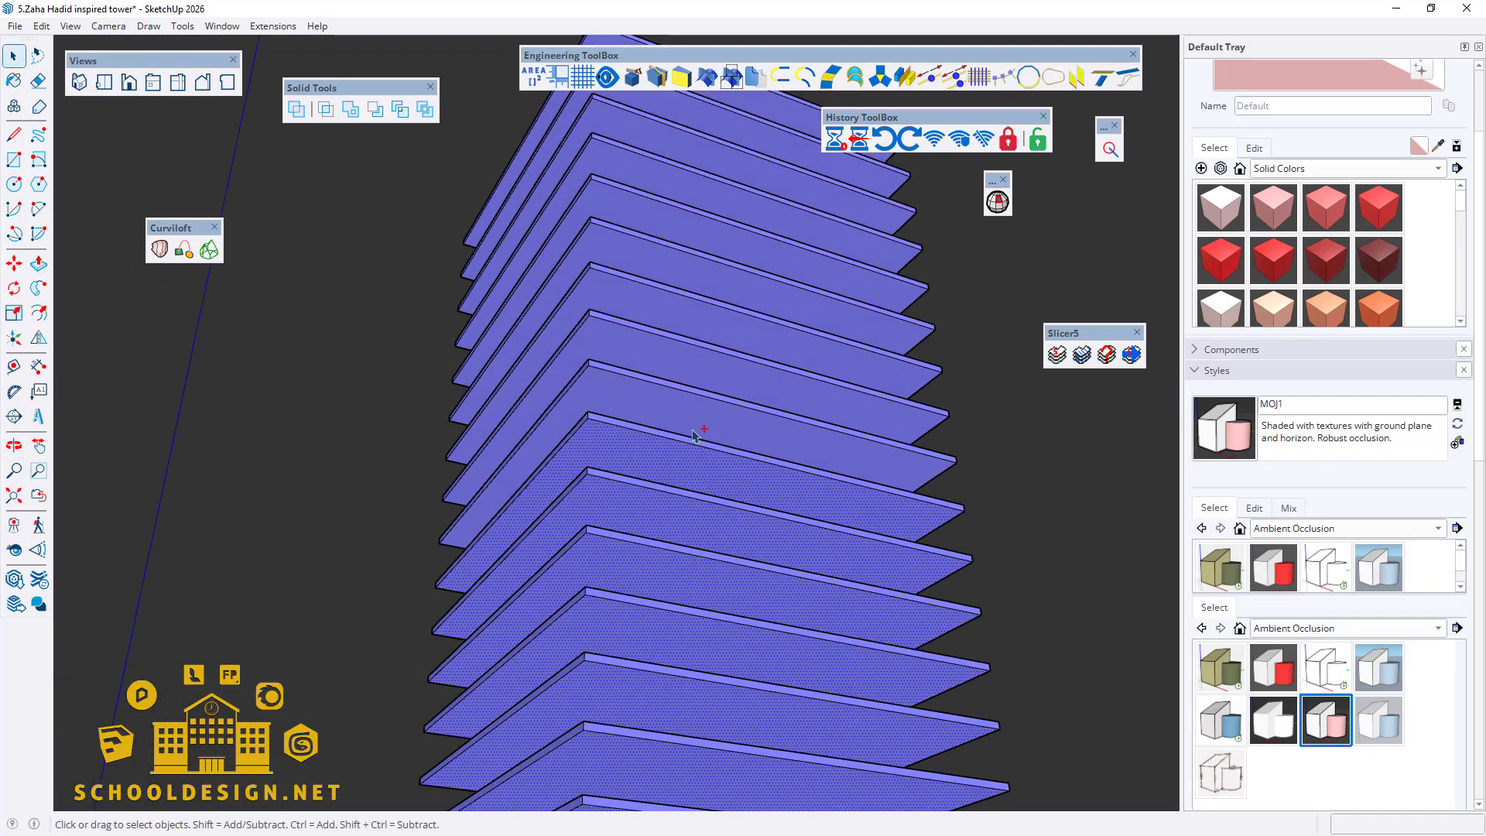
pyautogui.keyDown('shift'); pyautogui.click(701, 410); pyautogui.keyUp('shift')
pyautogui.keyDown('shift'); pyautogui.click(712, 370); pyautogui.keyUp('shift')
pyautogui.keyDown('shift'); pyautogui.click(718, 329); pyautogui.keyUp('shift')
pyautogui.keyDown('shift'); pyautogui.click(717, 265); pyautogui.keyUp('shift')
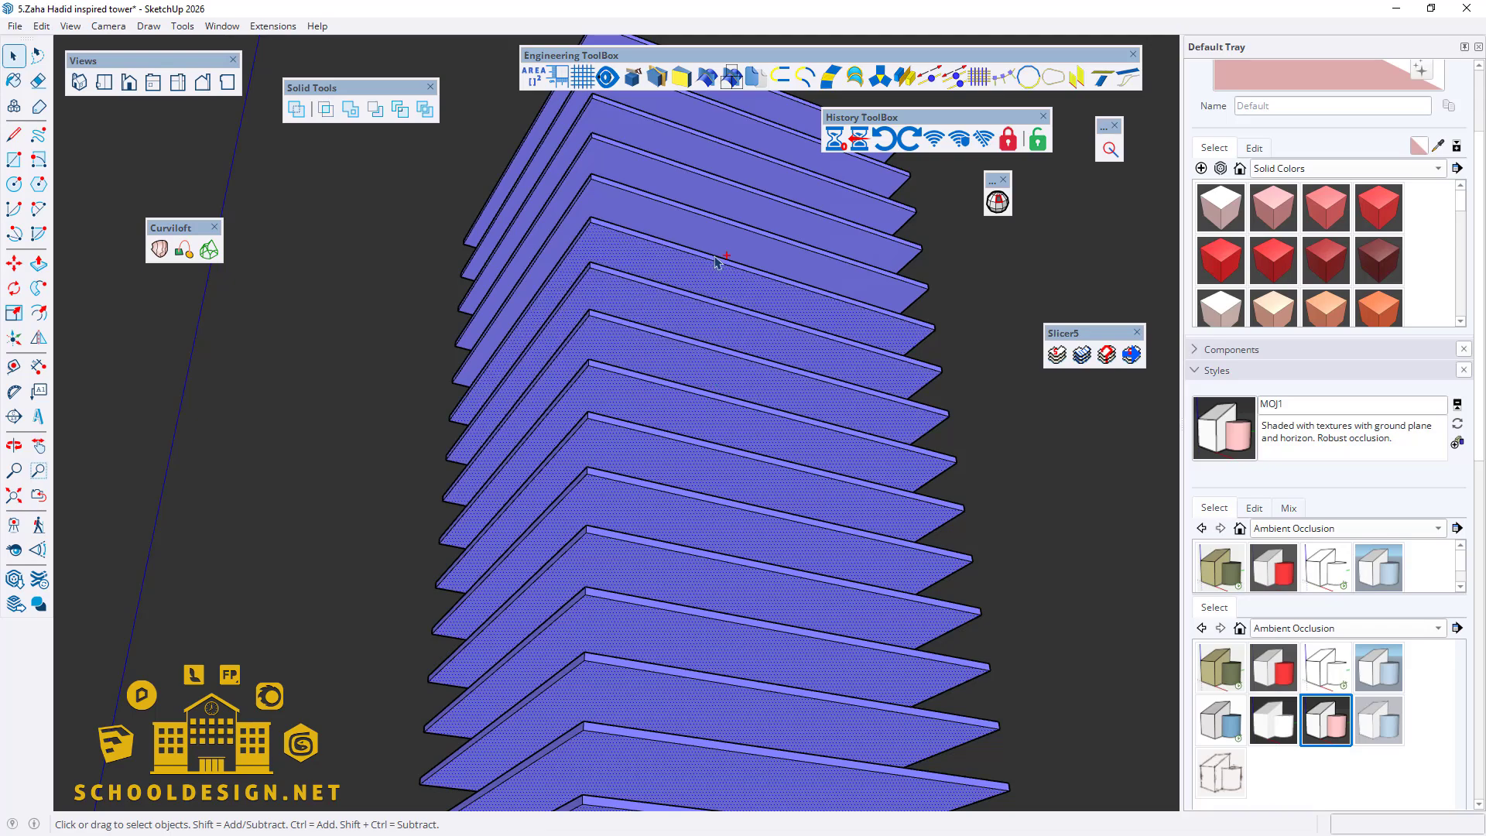
pyautogui.keyDown('shift'); pyautogui.click(718, 244); pyautogui.keyUp('shift')
pyautogui.keyDown('shift'); pyautogui.click(726, 201); pyautogui.keyUp('shift')
pyautogui.keyDown('shift'); pyautogui.click(738, 164); pyautogui.keyUp('shift')
pyautogui.keyDown('shift'); pyautogui.click(761, 133); pyautogui.keyUp('shift')
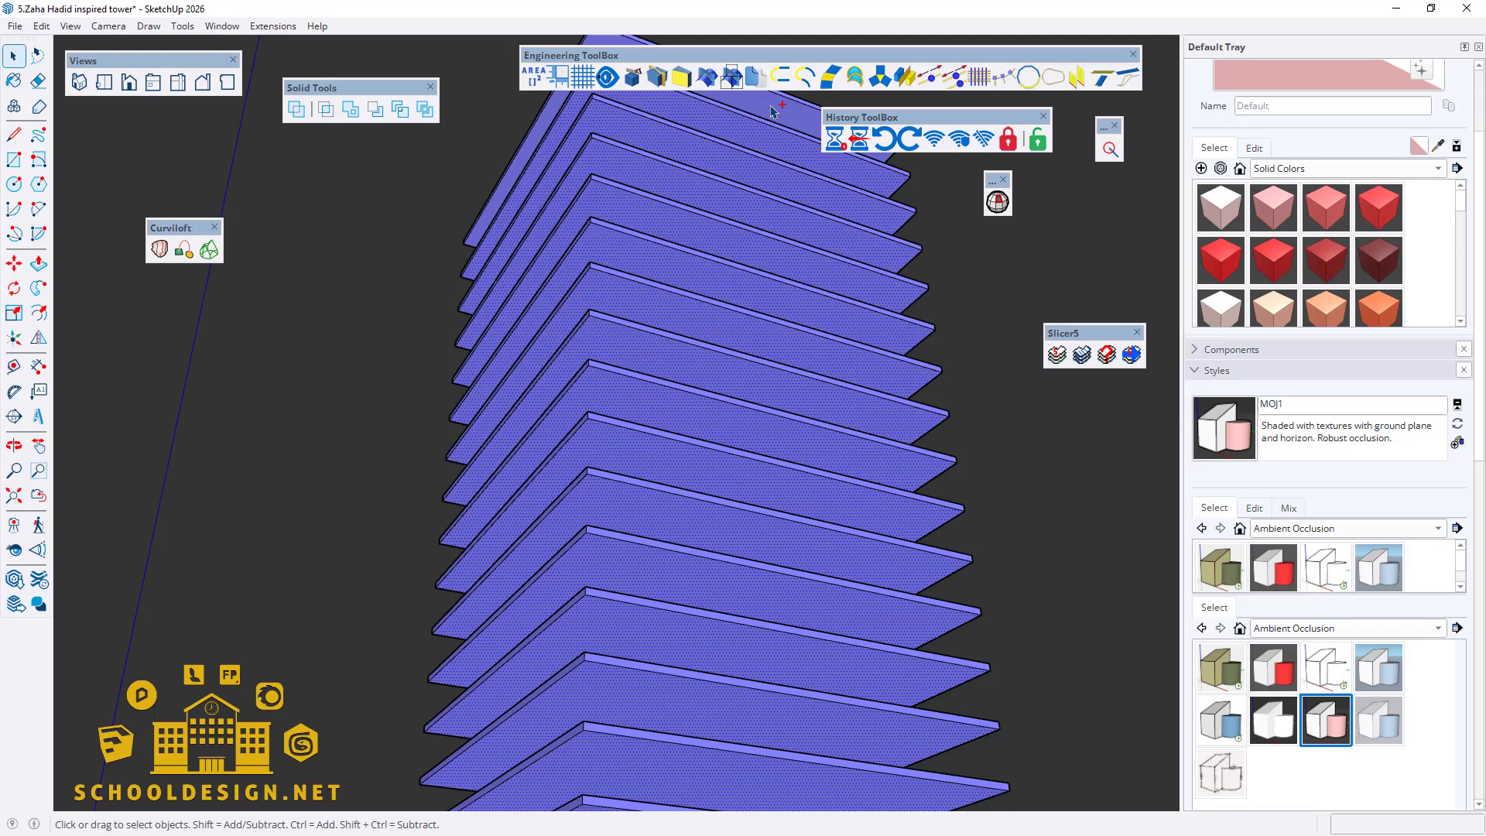
# Step: Make one copy of the selected slab undersides with Zero Stager at a 400 m interval along the X (Red) axis
pyautogui.scroll(-10, 732, 203)
pyautogui.moveTo(745, 405)
pyautogui.mouseDown(button='middle')
pyautogui.moveTo(728, 410)
pyautogui.moveTo(749, 431)
pyautogui.mouseUp(button='middle')
pyautogui.click(837, 145)
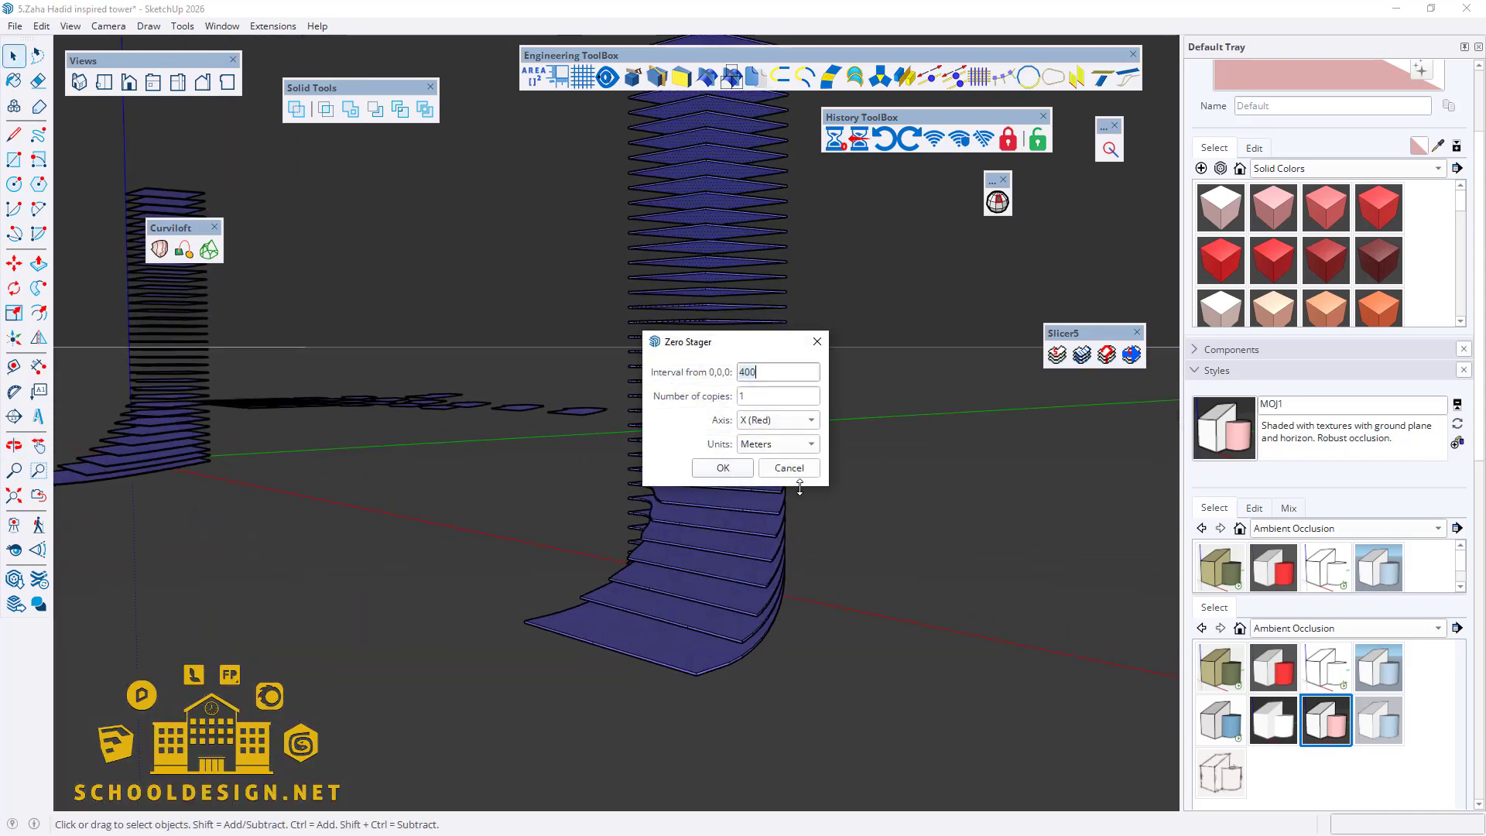
pyautogui.click(746, 471)
pyautogui.scroll(-8, 489, 434)
pyautogui.scroll(9, 758, 474)
pyautogui.moveTo(817, 577); pyautogui.dragTo(989, 400, button='middle')
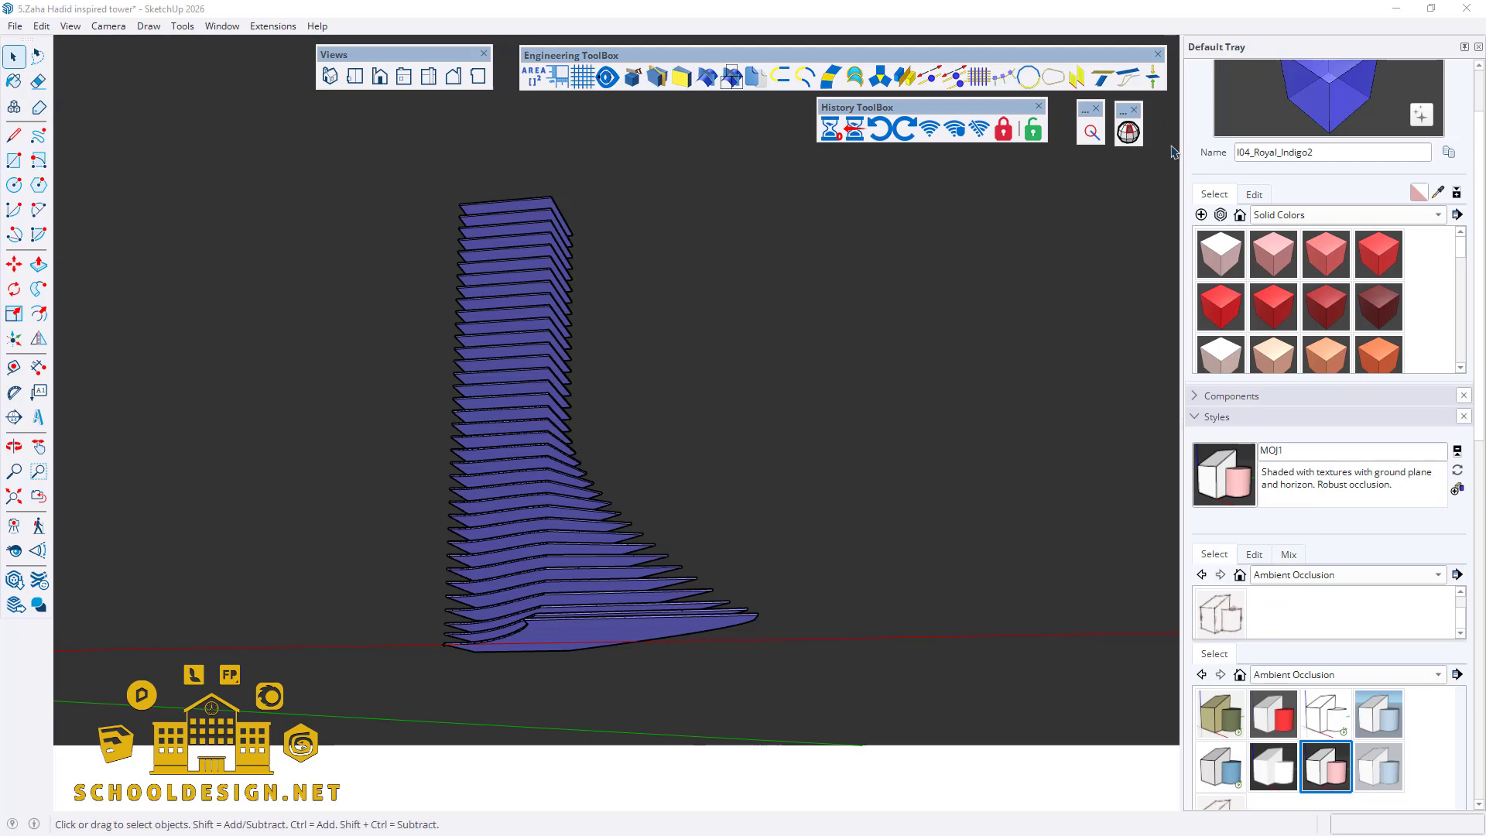
# Step: Try to filter the copied slab faces with Select Faces by Direction, using -Z Downward (floors) and a 10-degree angle tolerance
pyautogui.moveTo(813, 692); pyautogui.dragTo(508, 438)
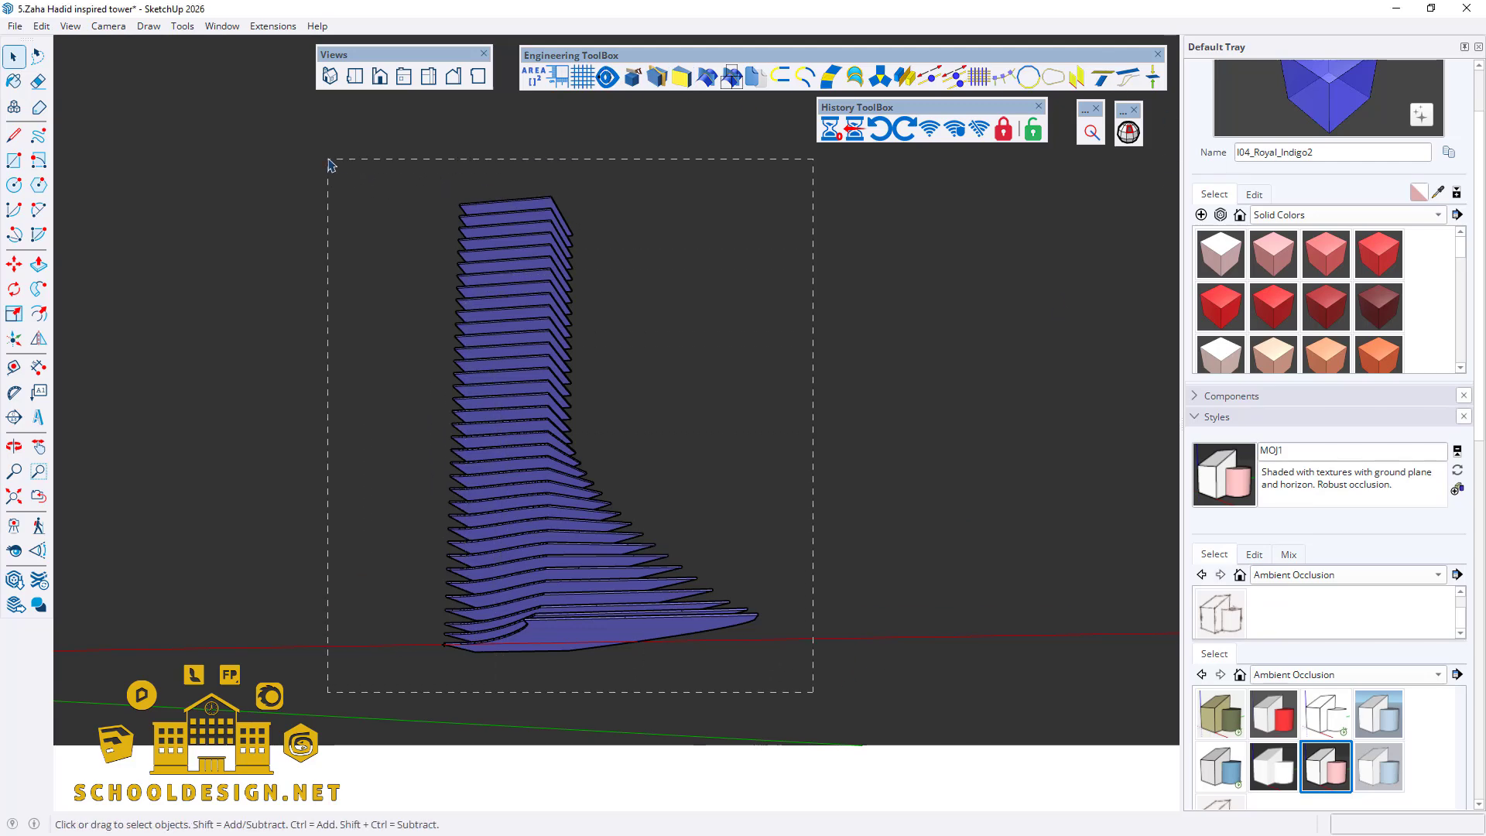
pyautogui.moveTo(331, 165); pyautogui.dragTo(331, 164)
pyautogui.moveTo(547, 404); pyautogui.dragTo(817, 385, button='middle')
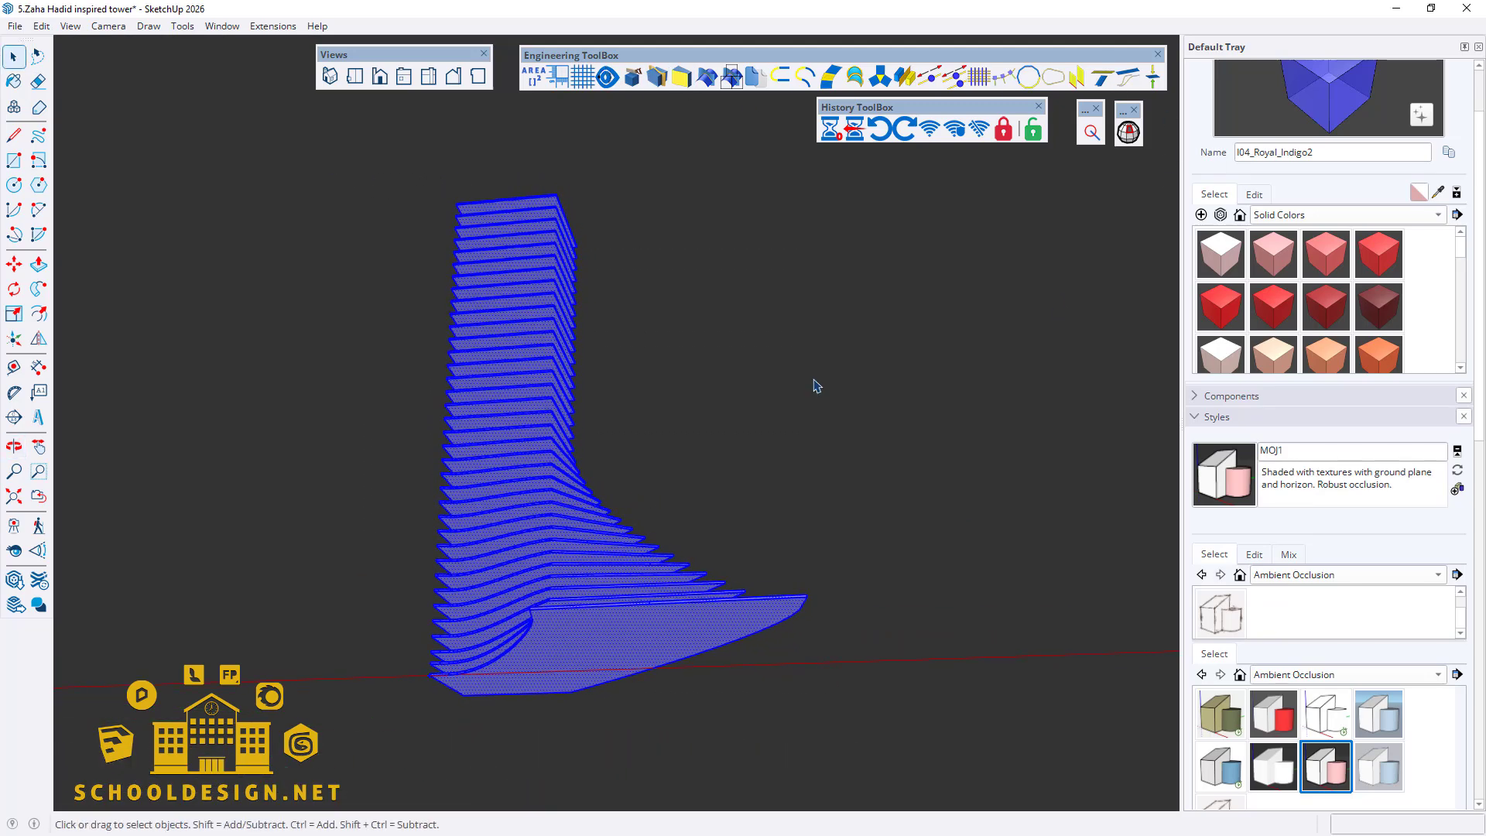
pyautogui.click(1153, 77)
pyautogui.click(774, 398)
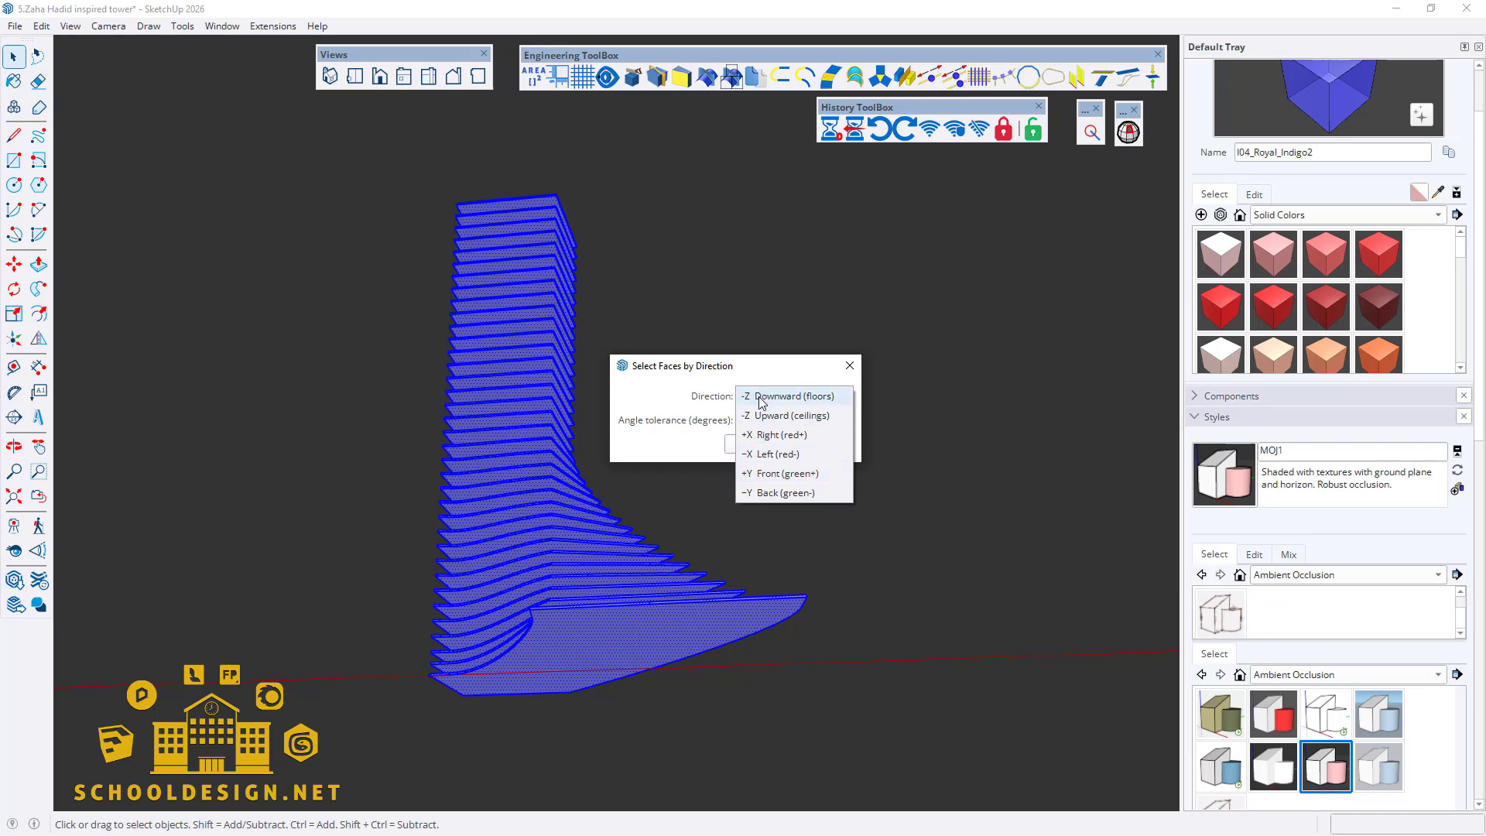
pyautogui.click(796, 397)
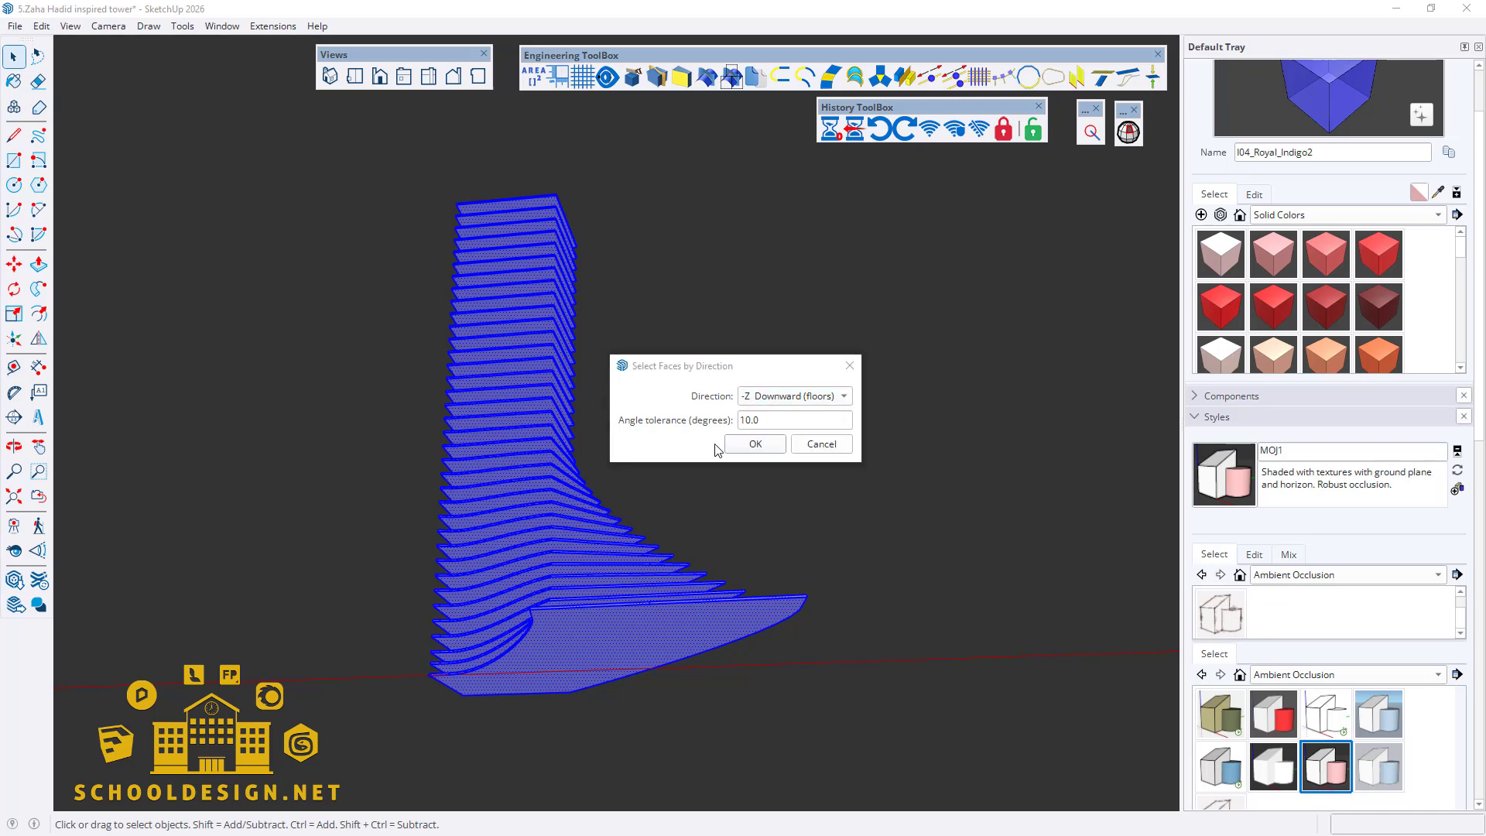
pyautogui.click(751, 448)
pyautogui.moveTo(619, 464); pyautogui.dragTo(724, 658, button='middle')
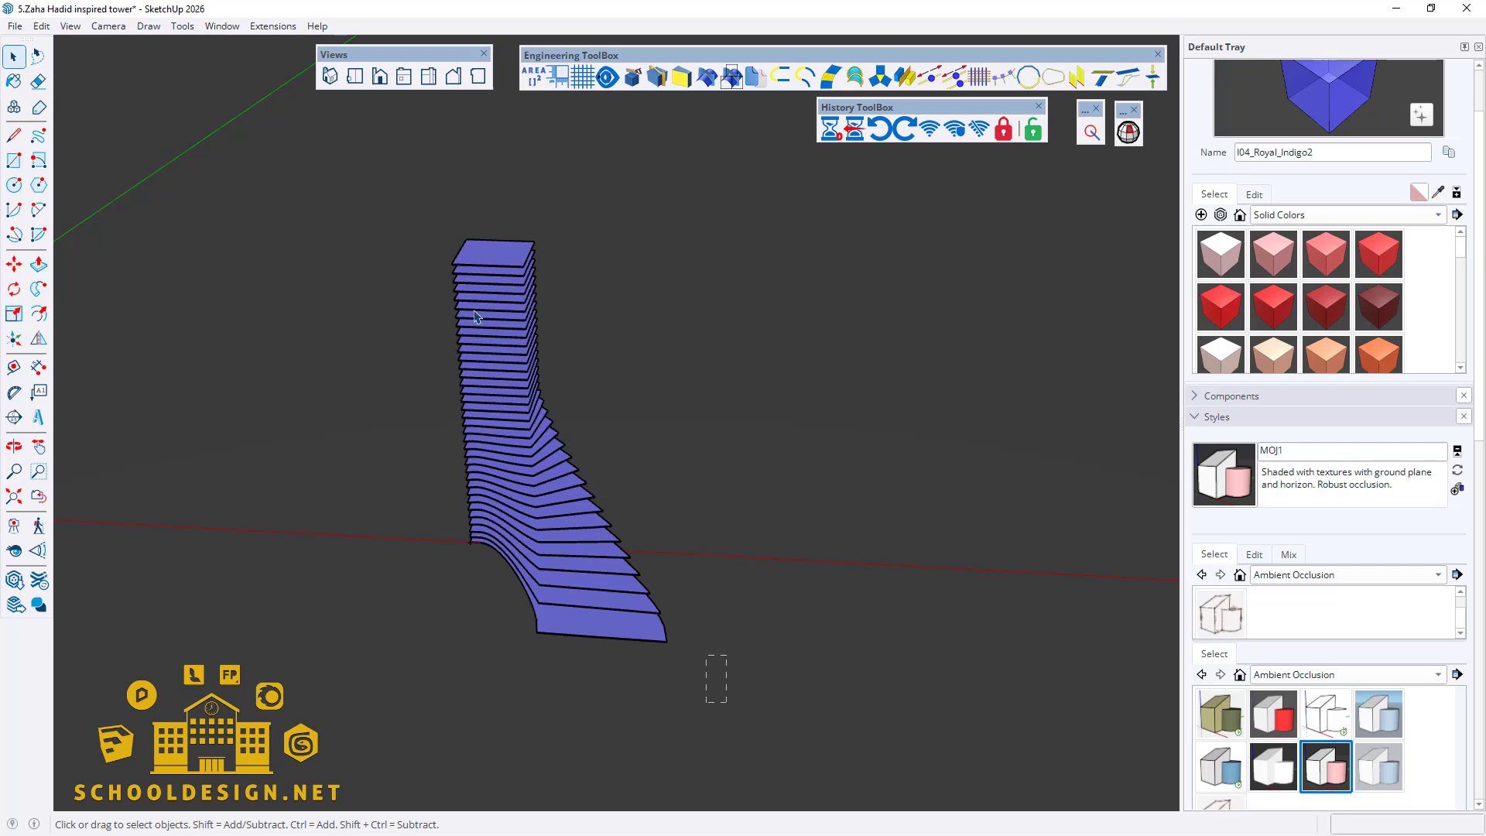
# Step: Select all the slab faces and filter them with Select Faces by Direction, using Upward (ceilings) and a 10-degree tolerance
pyautogui.hotkey('ctrl', 'a')
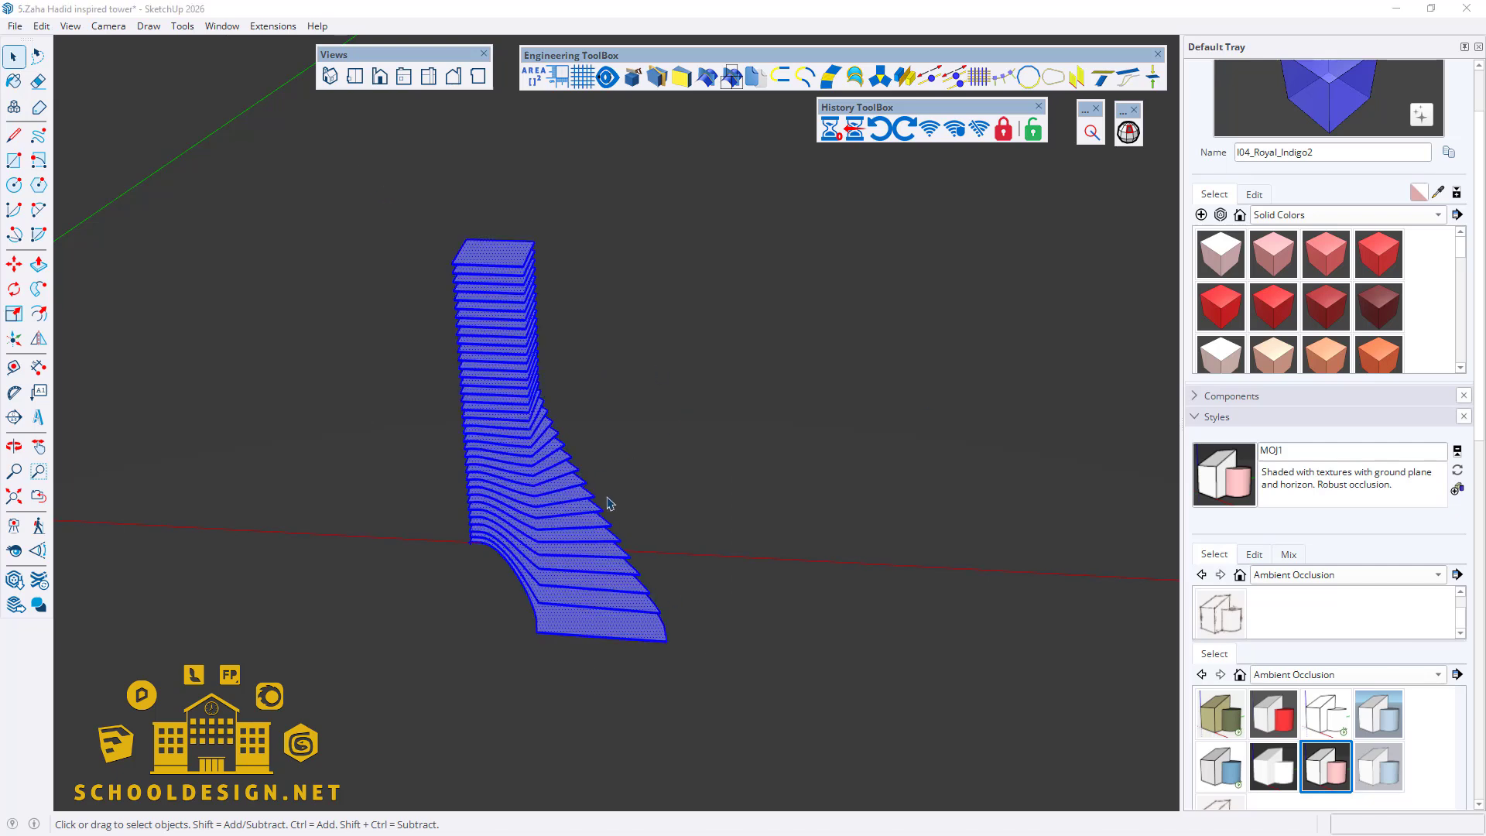
pyautogui.click(1153, 78)
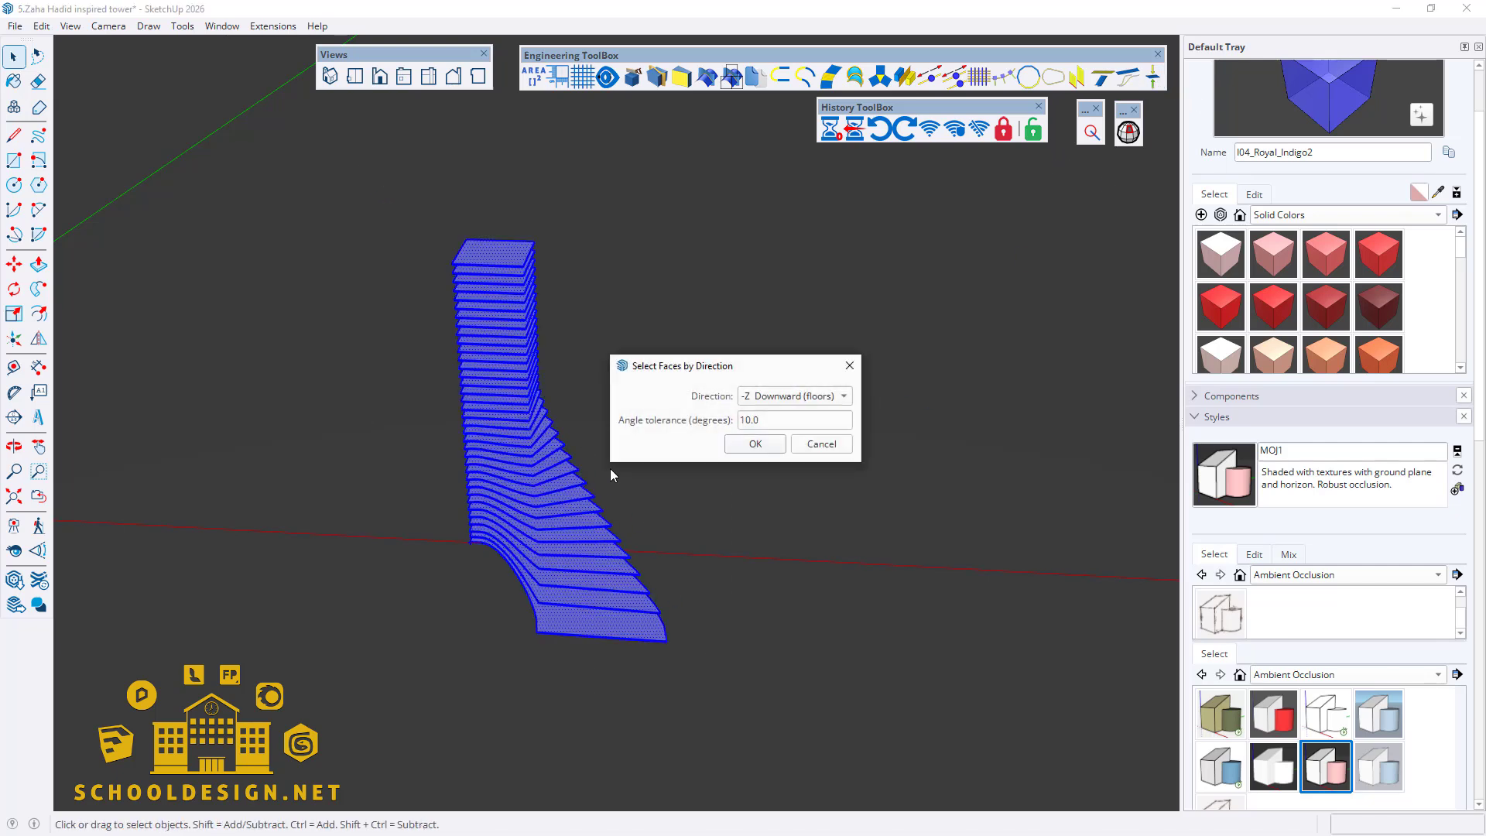
pyautogui.click(786, 405)
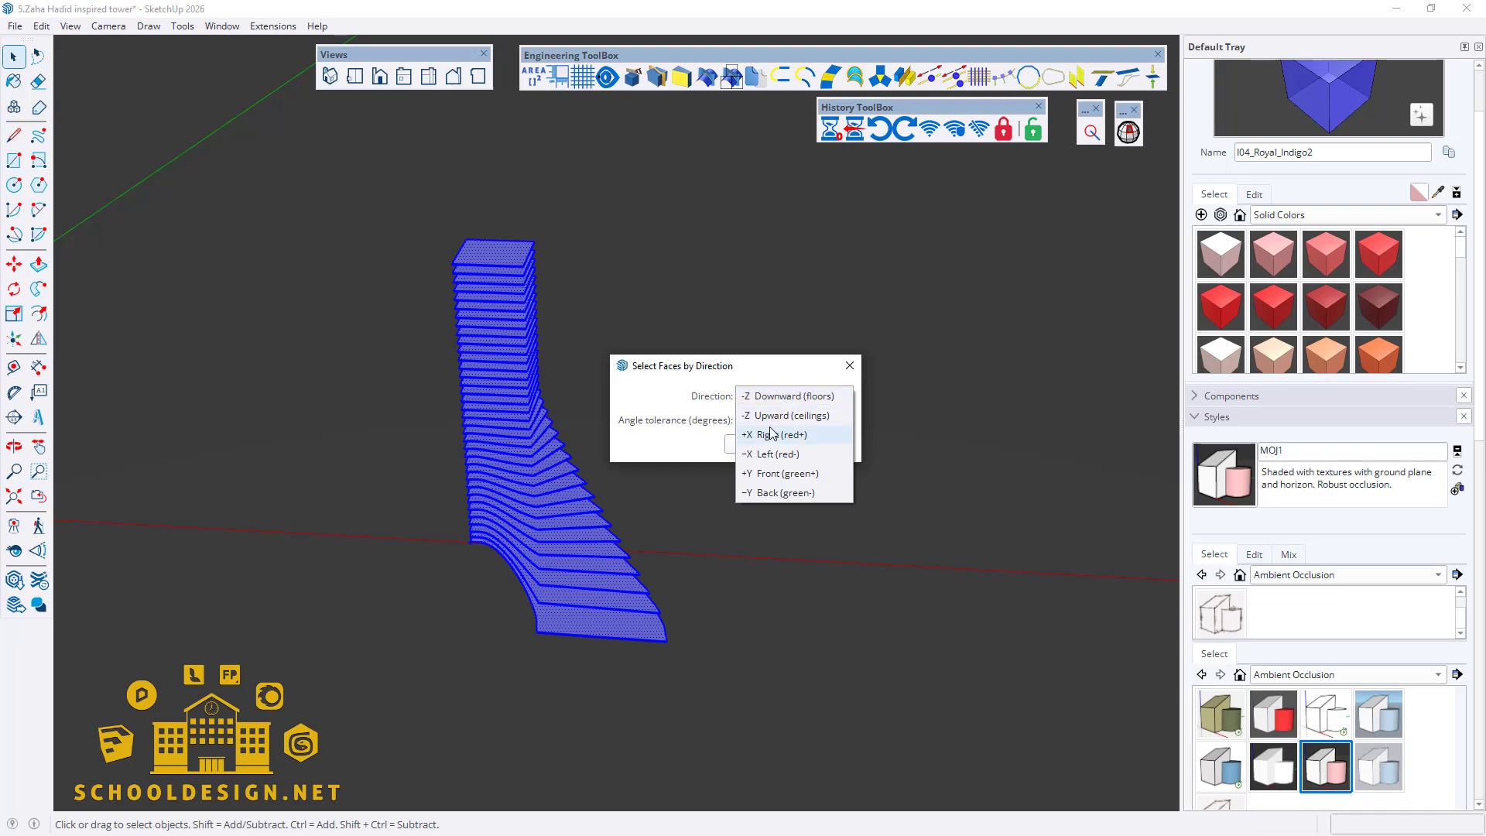
pyautogui.click(773, 416)
pyautogui.click(764, 449)
pyautogui.scroll(5, 454, 368)
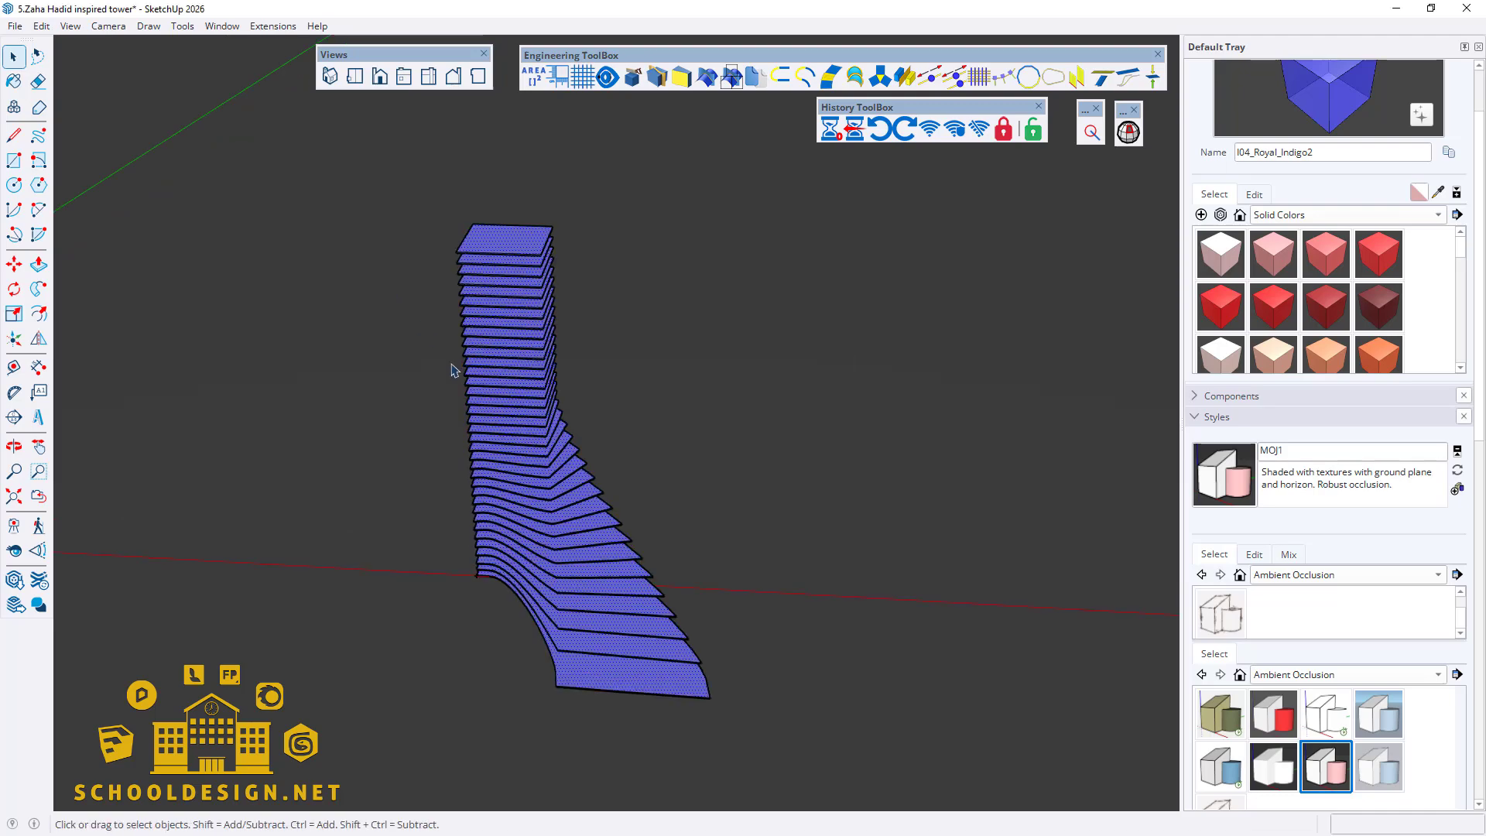
pyautogui.moveTo(457, 367); pyautogui.dragTo(553, 348, button='middle')
pyautogui.scroll(3, 522, 256)
pyautogui.scroll(-7, 737, 516)
pyautogui.moveTo(738, 516); pyautogui.dragTo(757, 421, button='middle')
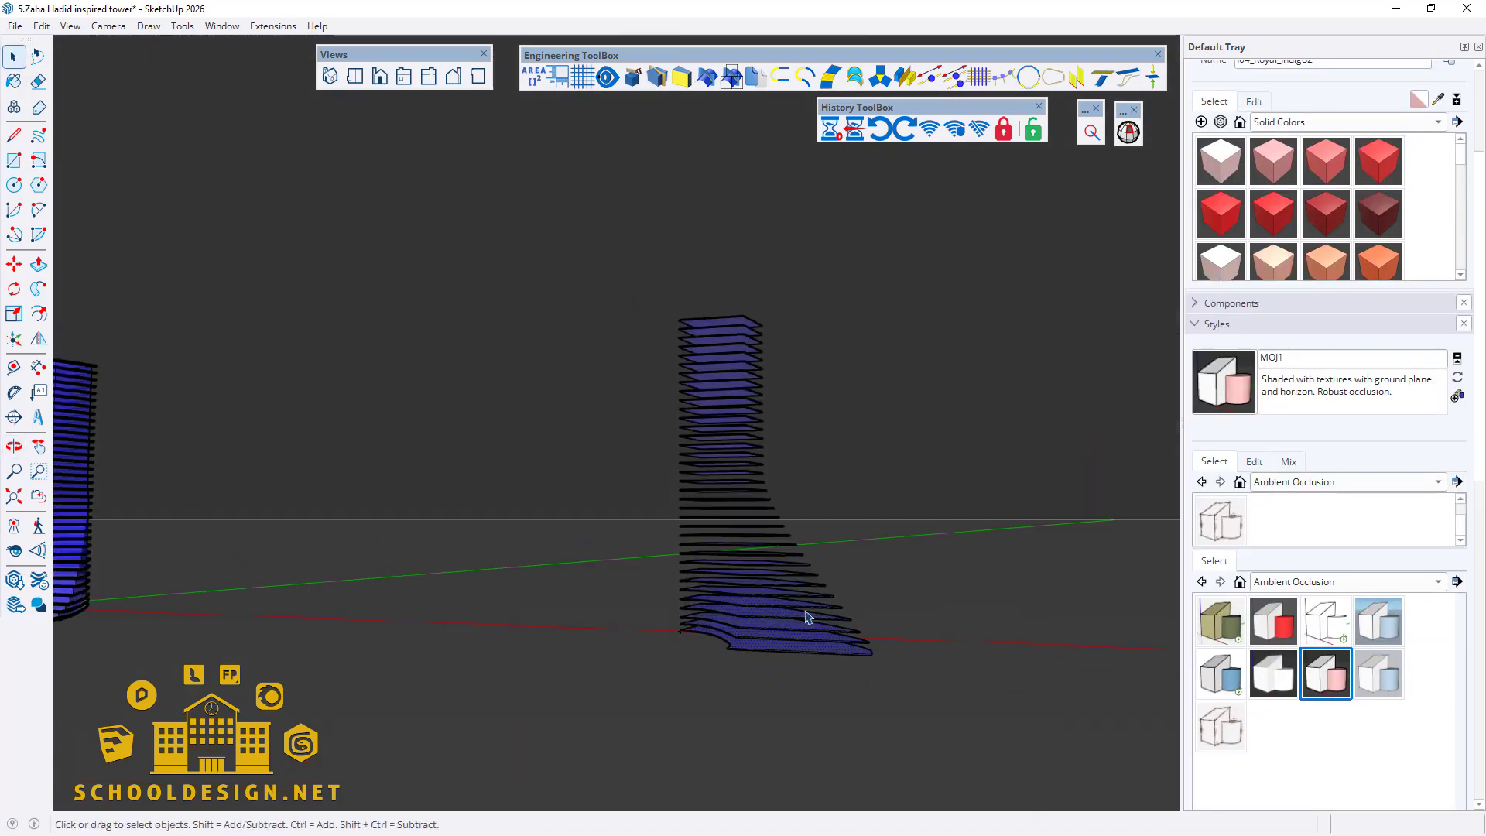
pyautogui.scroll(4, 805, 616)
pyautogui.moveTo(755, 577); pyautogui.dragTo(798, 563, button='middle')
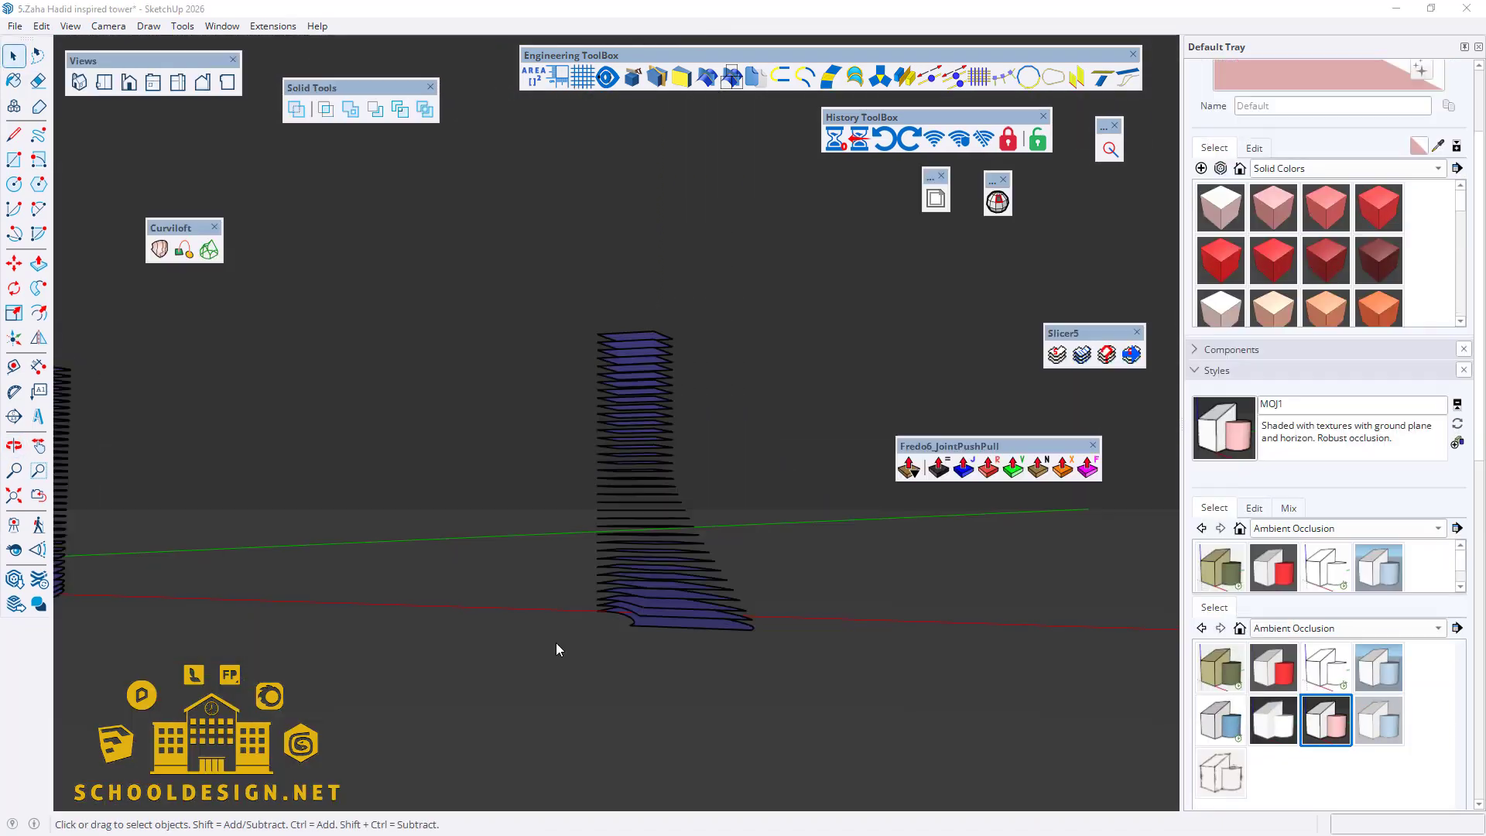
# Step: Select the whole stack of slab faces and offset their outlines inward with TIG.Smart_offset at -2 m
pyautogui.scroll(2, 729, 619)
pyautogui.moveTo(762, 652); pyautogui.dragTo(703, 578, button='middle')
pyautogui.moveTo(782, 679); pyautogui.dragTo(352, 135)
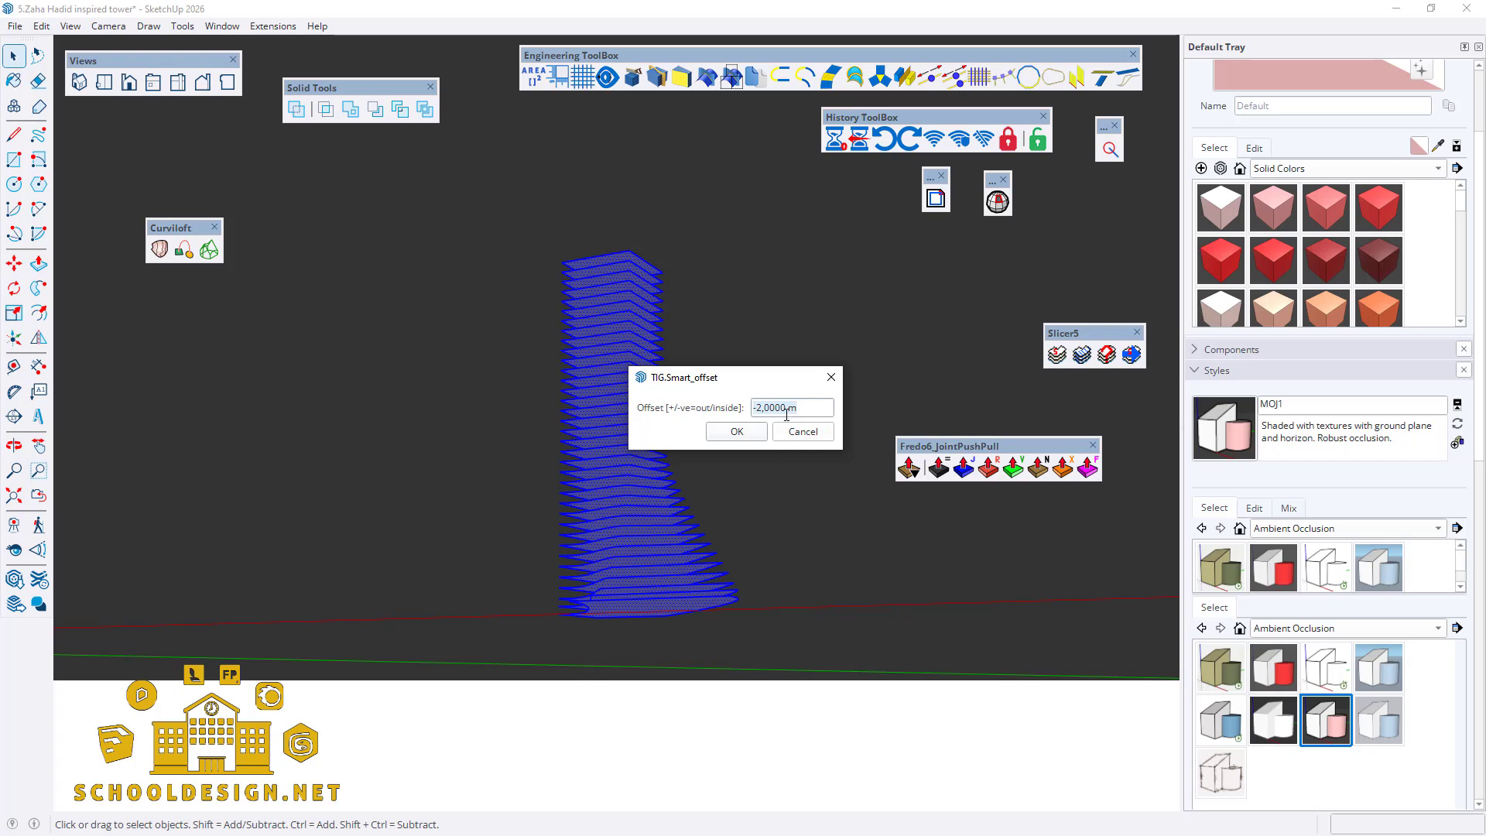
pyautogui.click(745, 435)
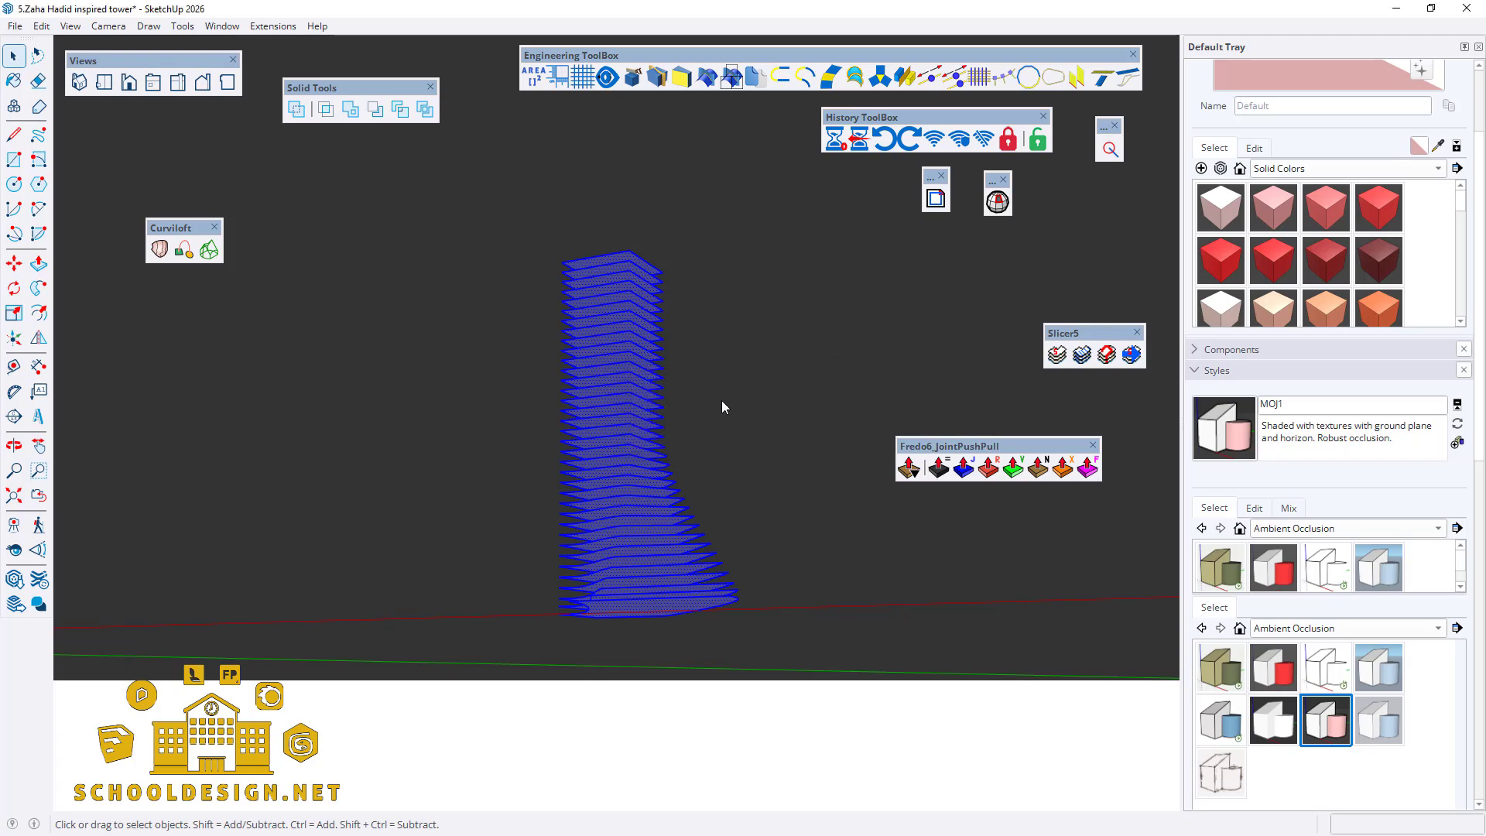
pyautogui.scroll(1, 698, 436)
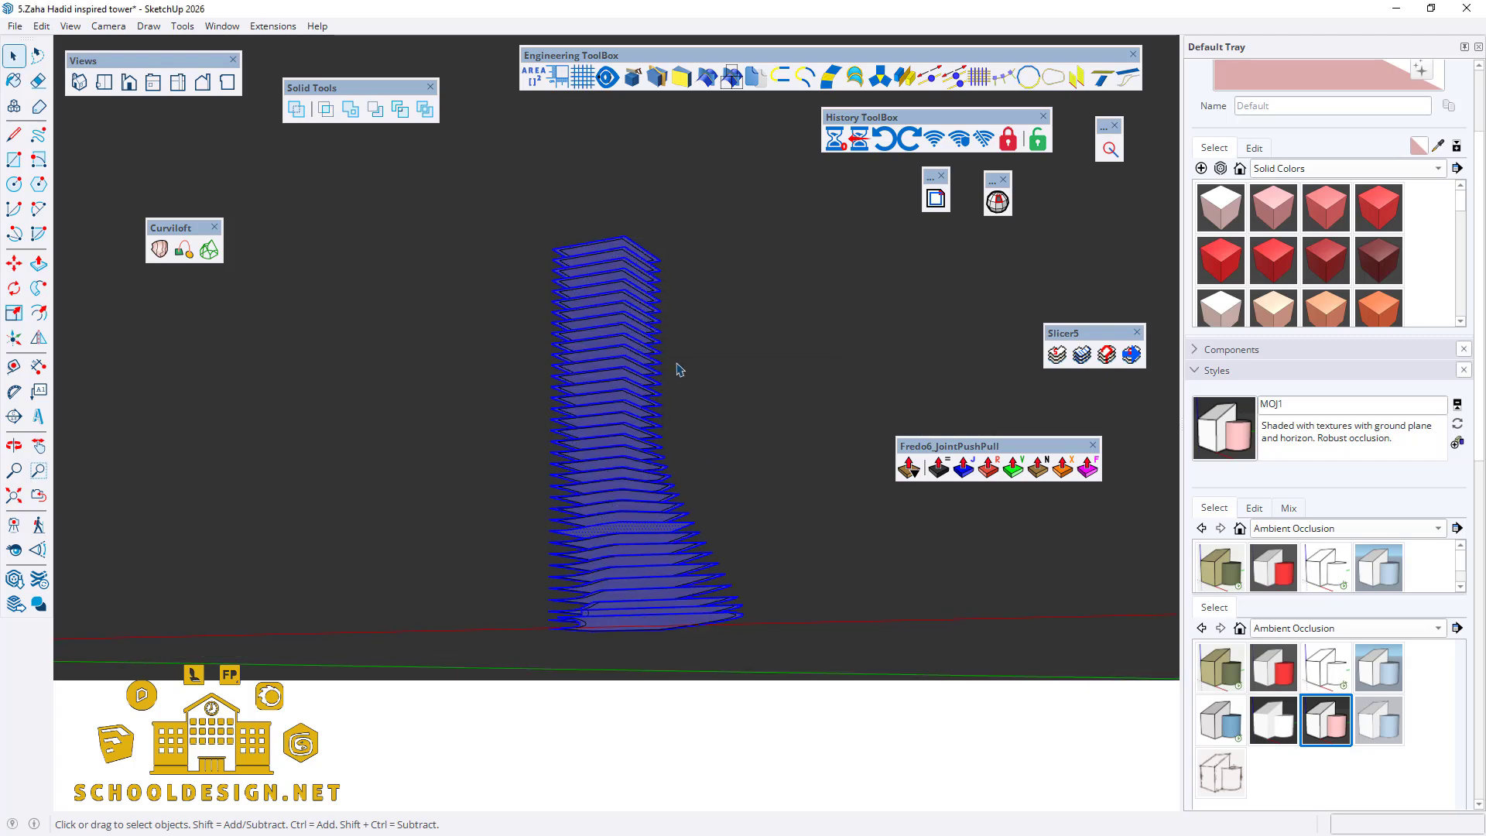
pyautogui.moveTo(679, 370); pyautogui.dragTo(711, 414, button='middle')
pyautogui.click(712, 410)
pyautogui.scroll(4, 658, 504)
pyautogui.moveTo(657, 507); pyautogui.dragTo(665, 675, button='middle')
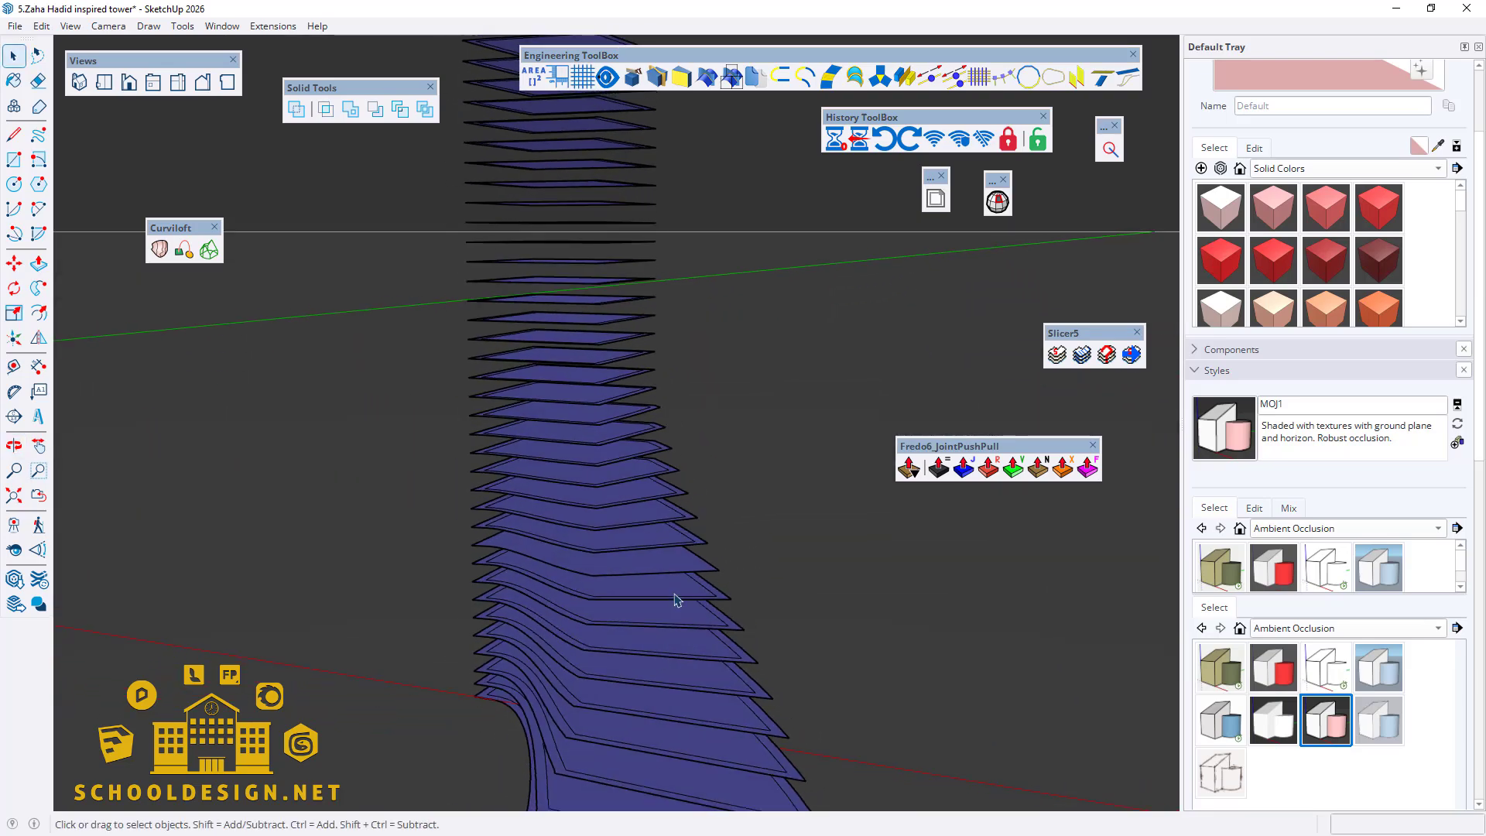
pyautogui.scroll(5, 650, 600)
# Step: Offset the outline of the one skipped slab face in the flared lower part inward by 2 m
pyautogui.click(475, 540)
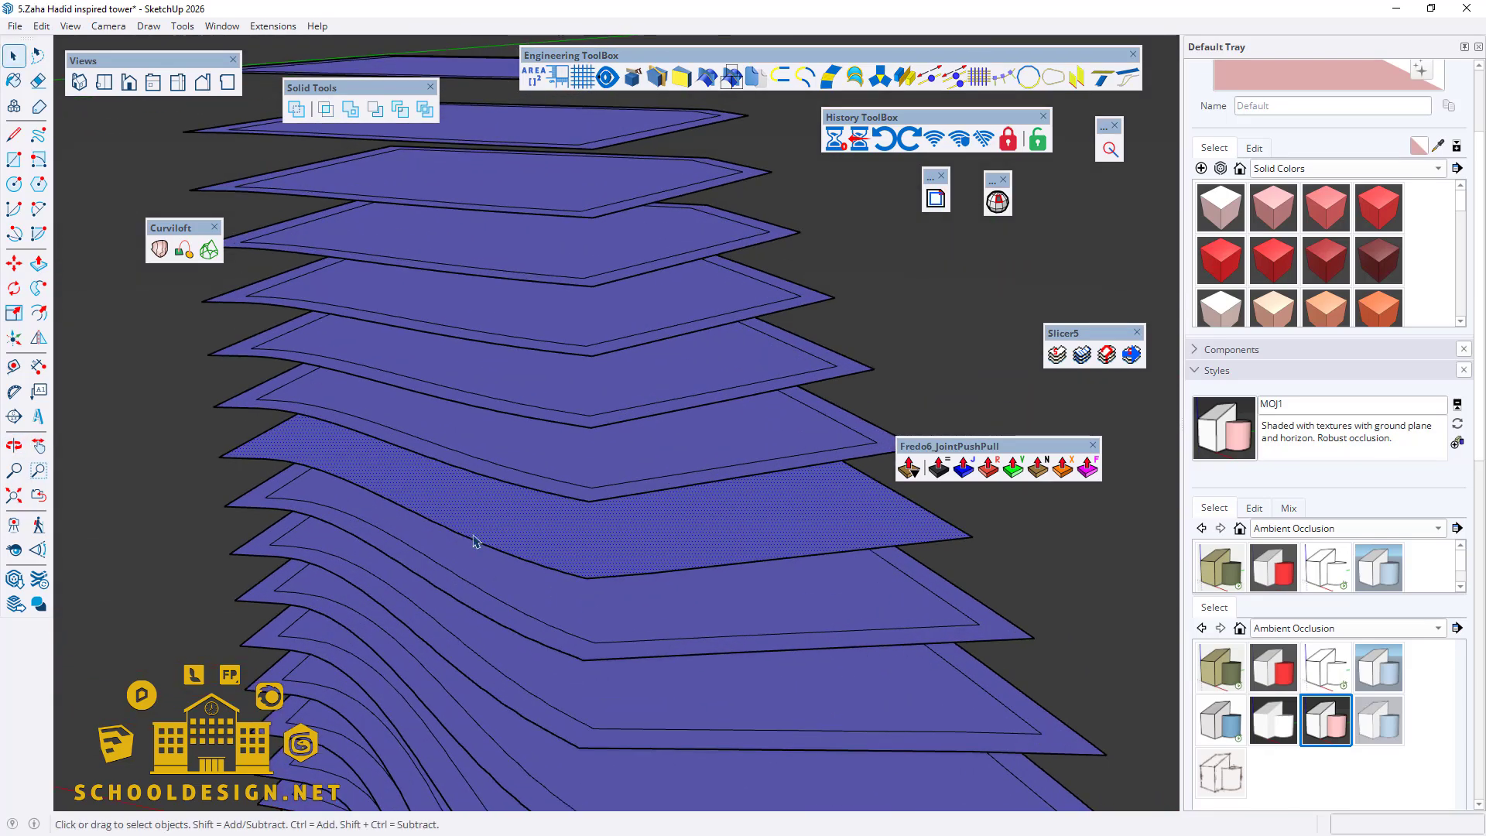
pyautogui.click(14, 312)
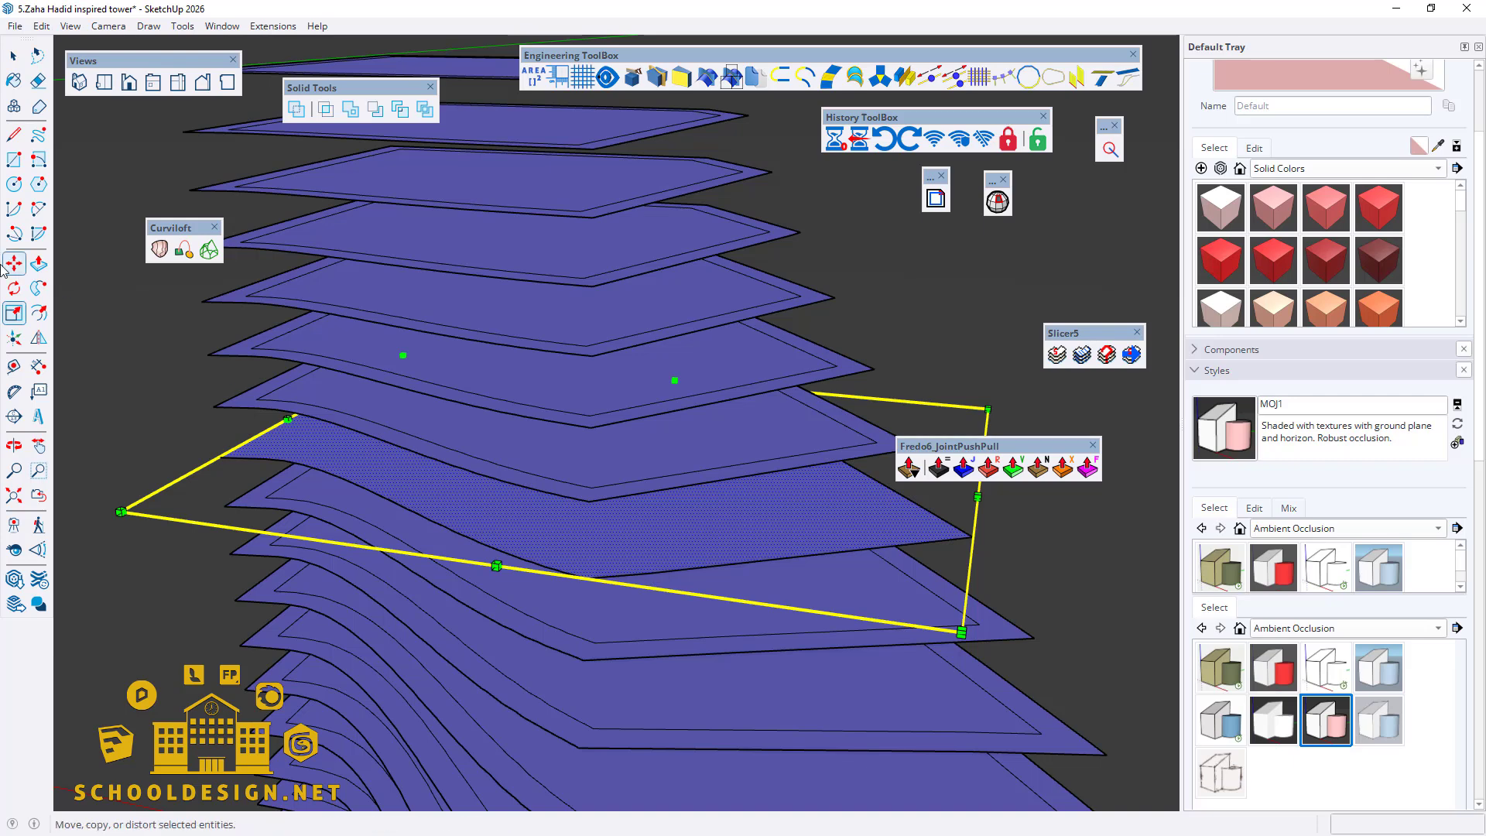
pyautogui.click(38, 312)
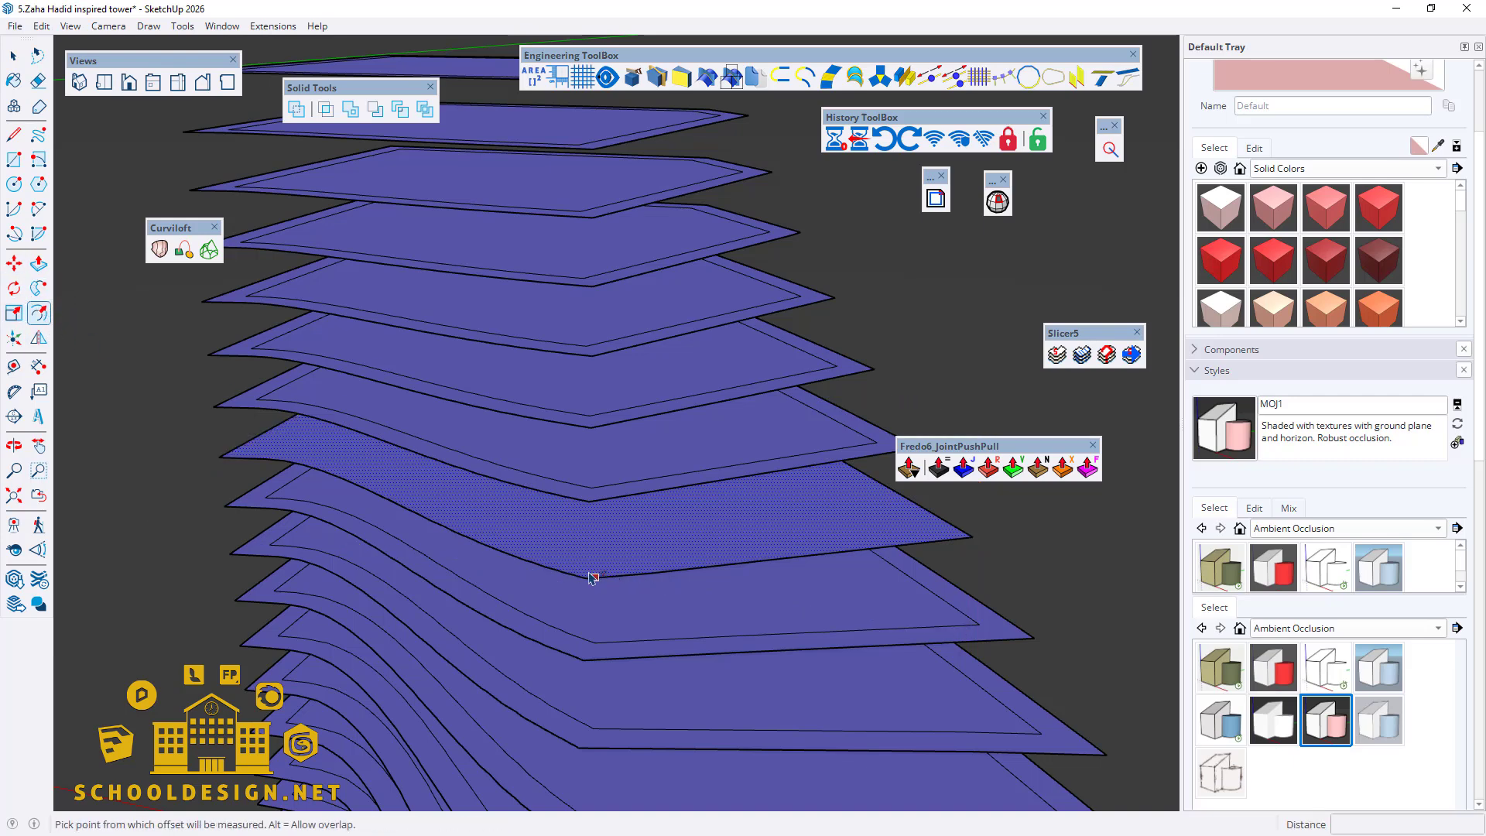
pyautogui.click(588, 569)
pyautogui.click(588, 567)
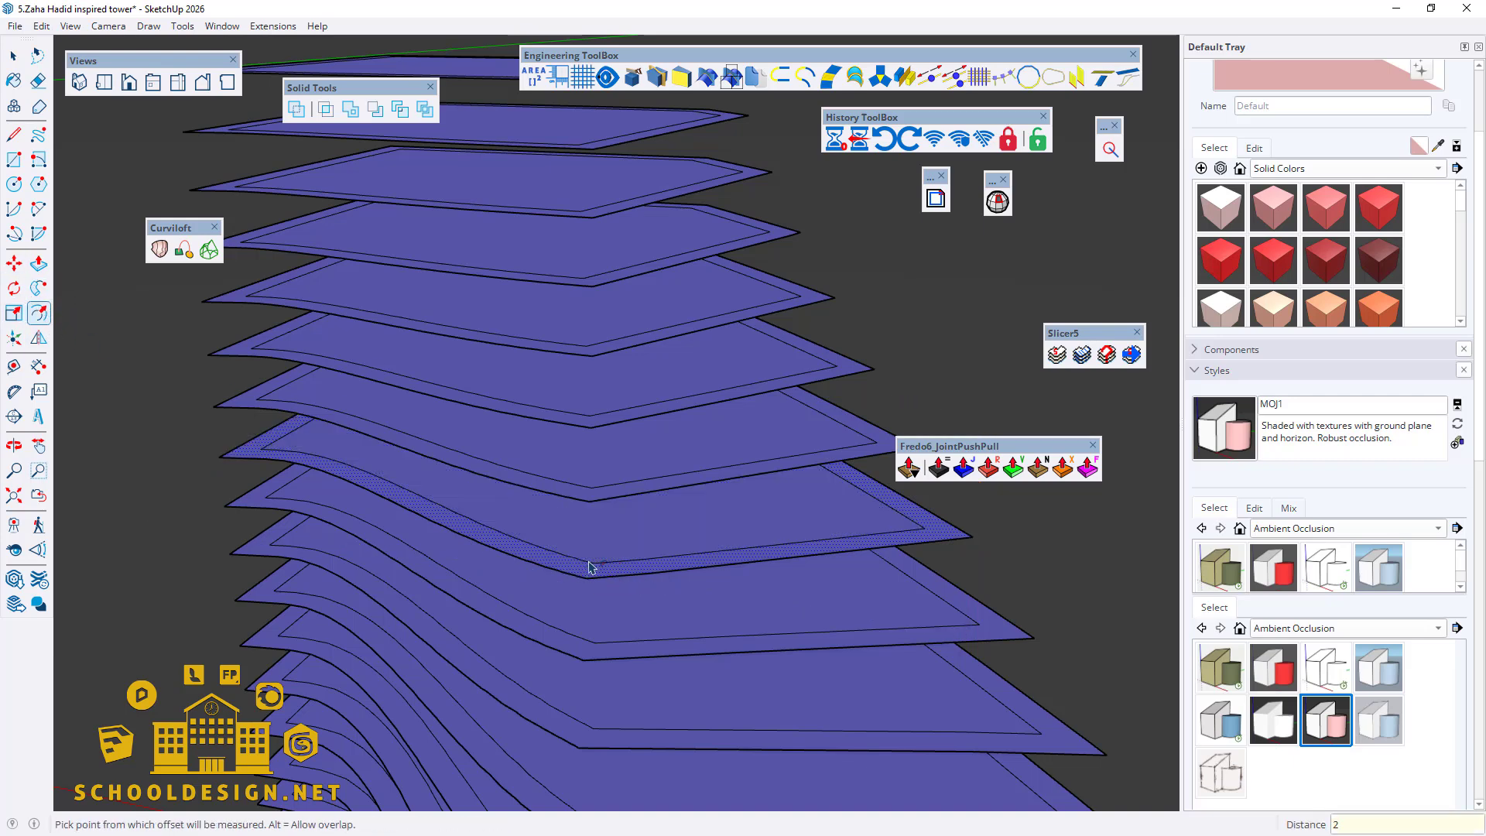
pyautogui.press('space')
# Step: Examine the slab stack from base to top for faces that still lack an inner offset outline
pyautogui.scroll(-5, 219, 441)
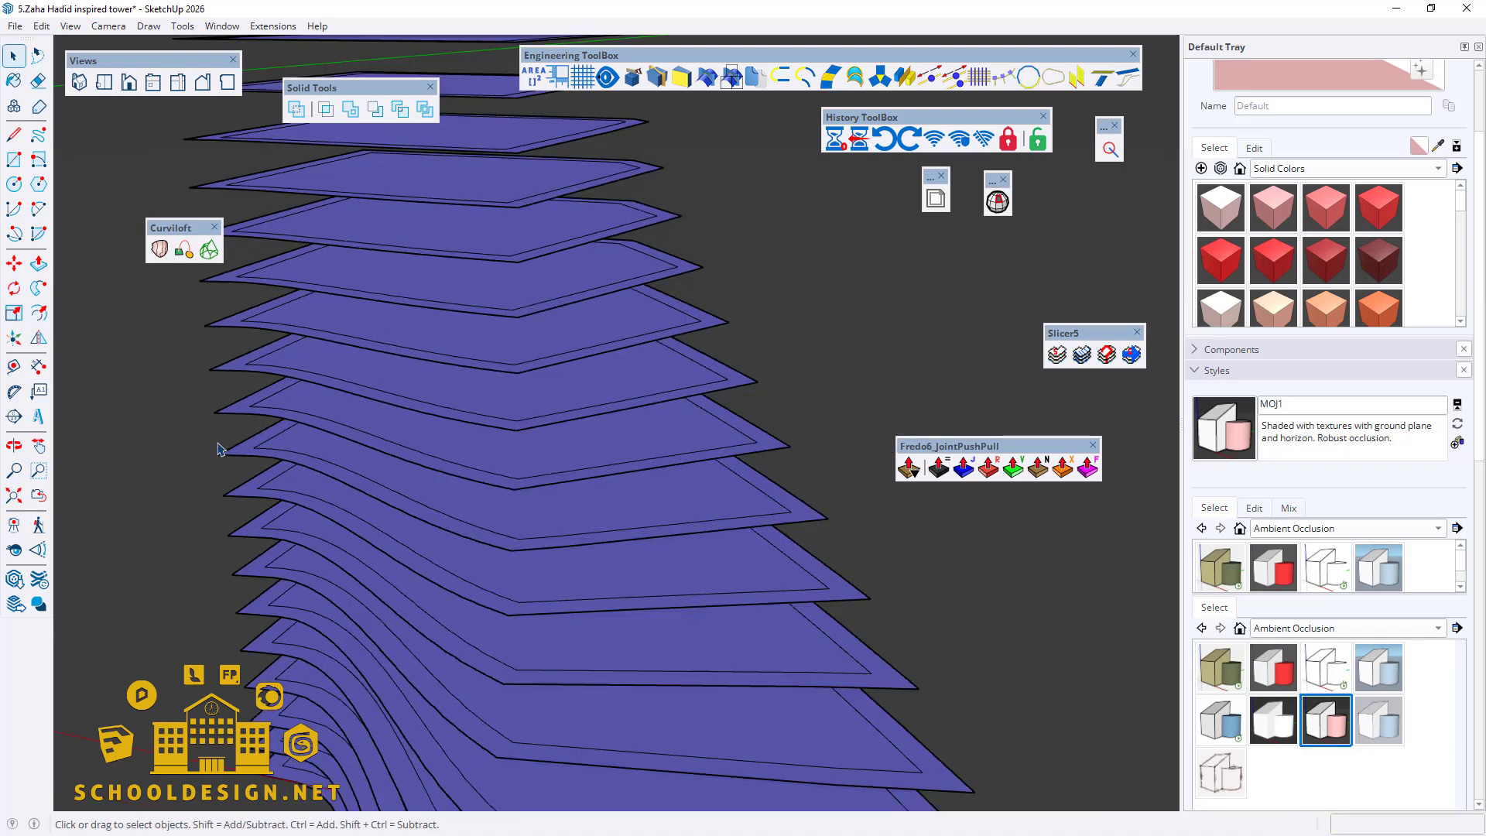
pyautogui.moveTo(219, 441); pyautogui.dragTo(541, 568, button='middle')
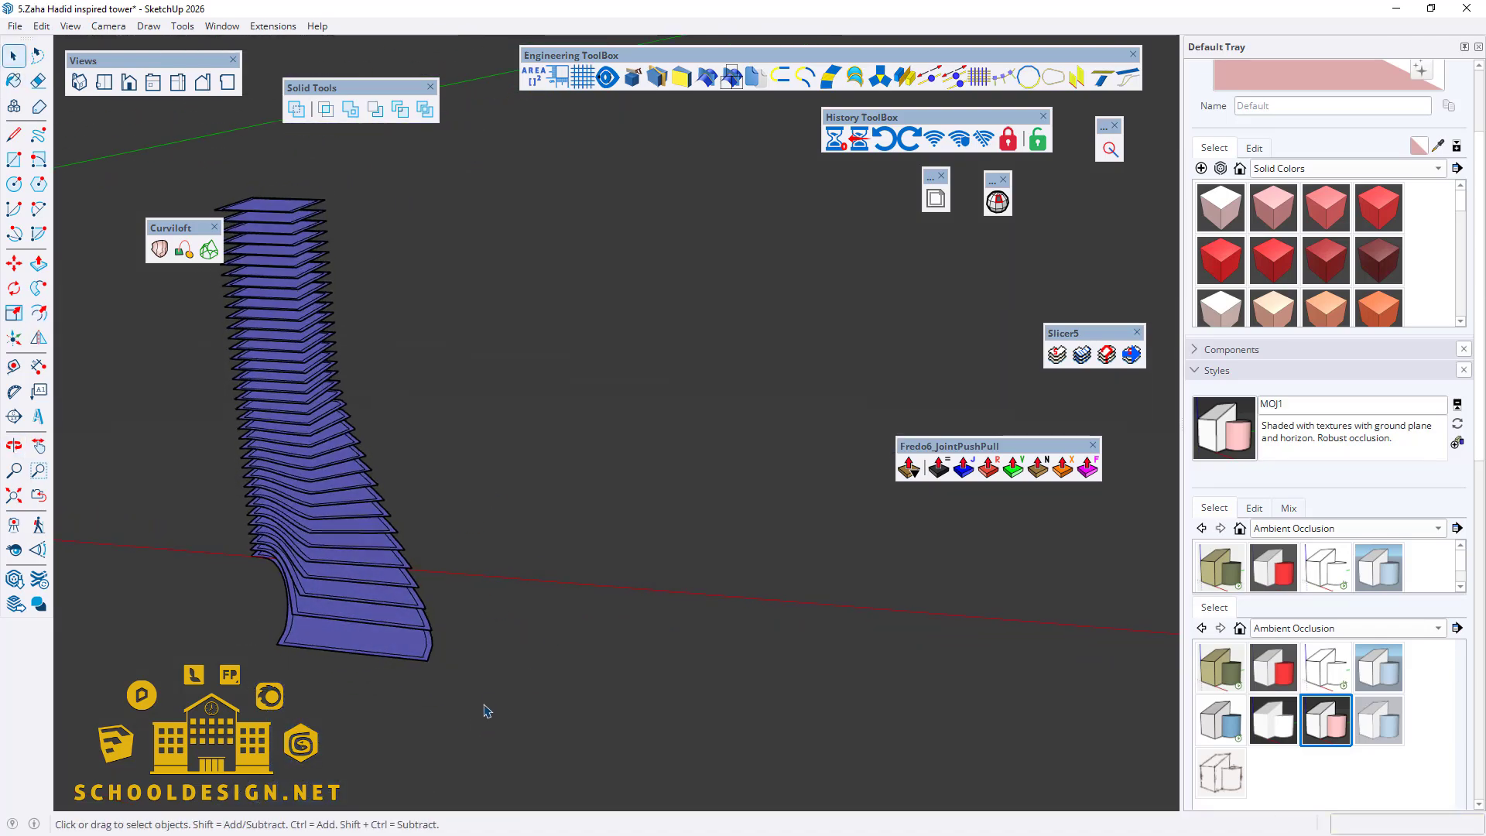
pyautogui.moveTo(487, 710); pyautogui.dragTo(367, 515, button='middle')
pyautogui.scroll(-3, 379, 534)
pyautogui.scroll(2, 262, 444)
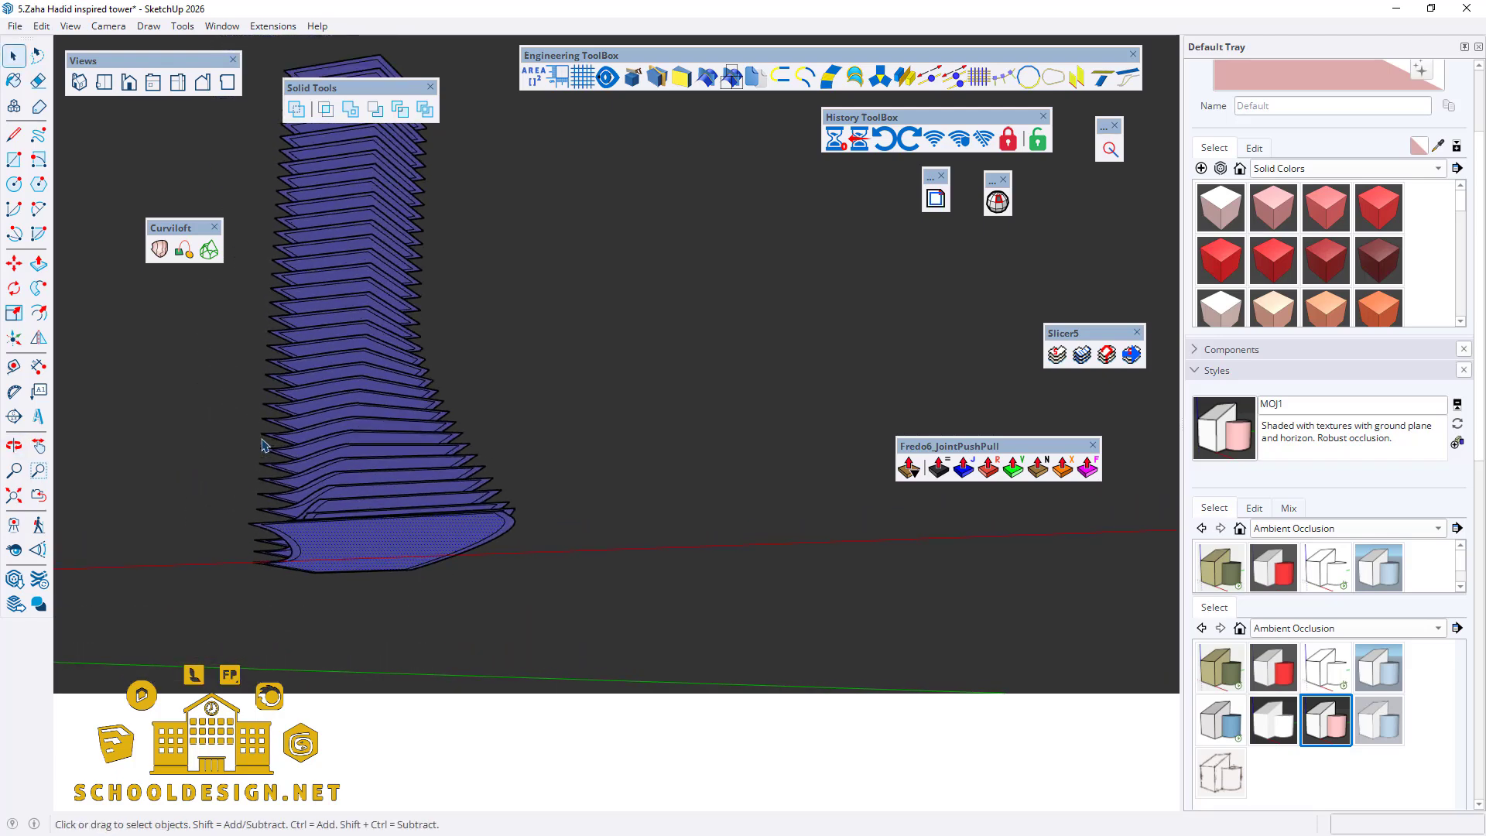
pyautogui.scroll(-3, 387, 627)
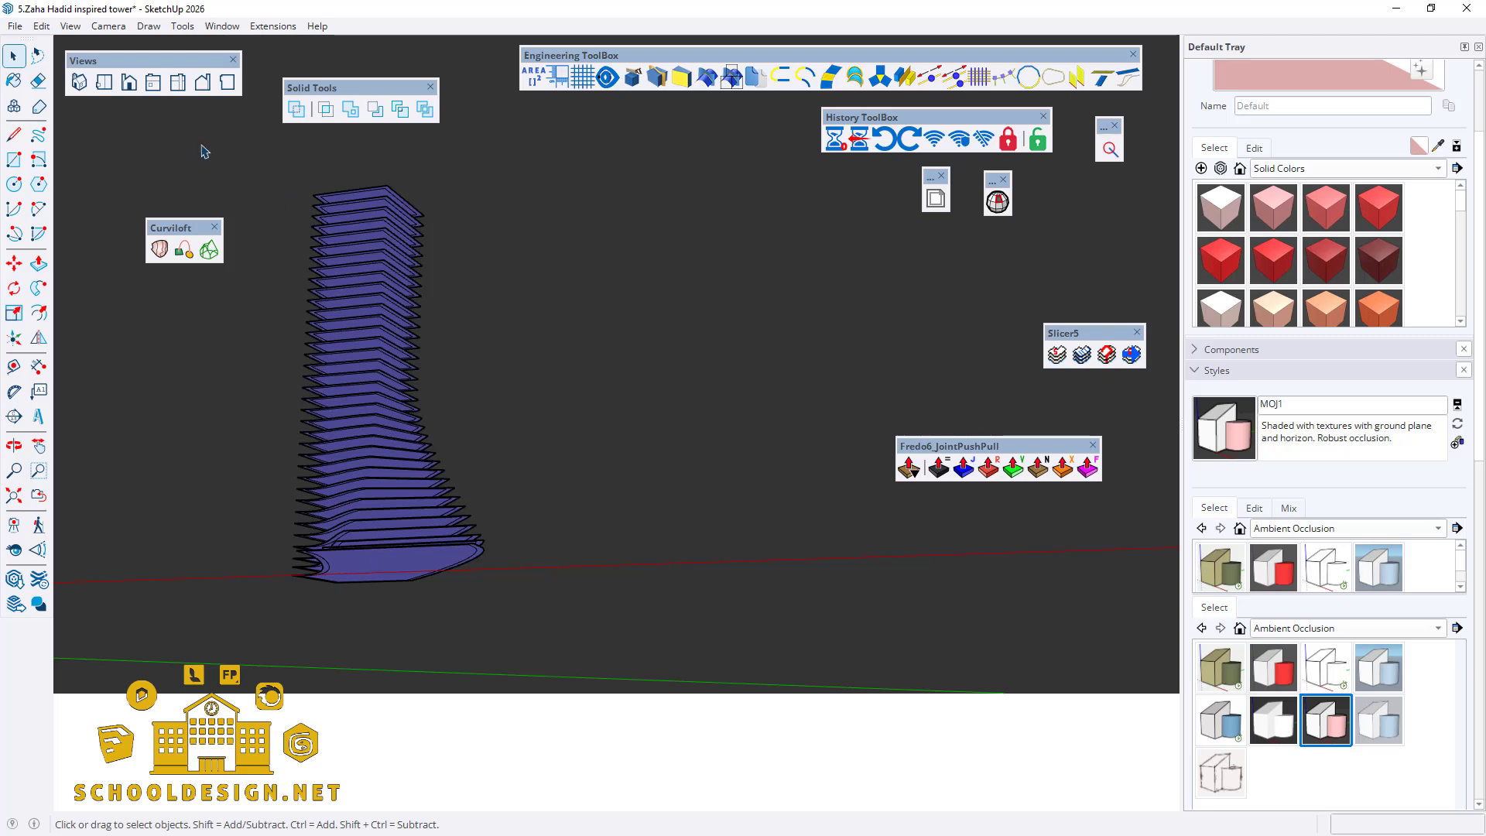
pyautogui.scroll(5, 391, 173)
pyautogui.scroll(-5, 351, 307)
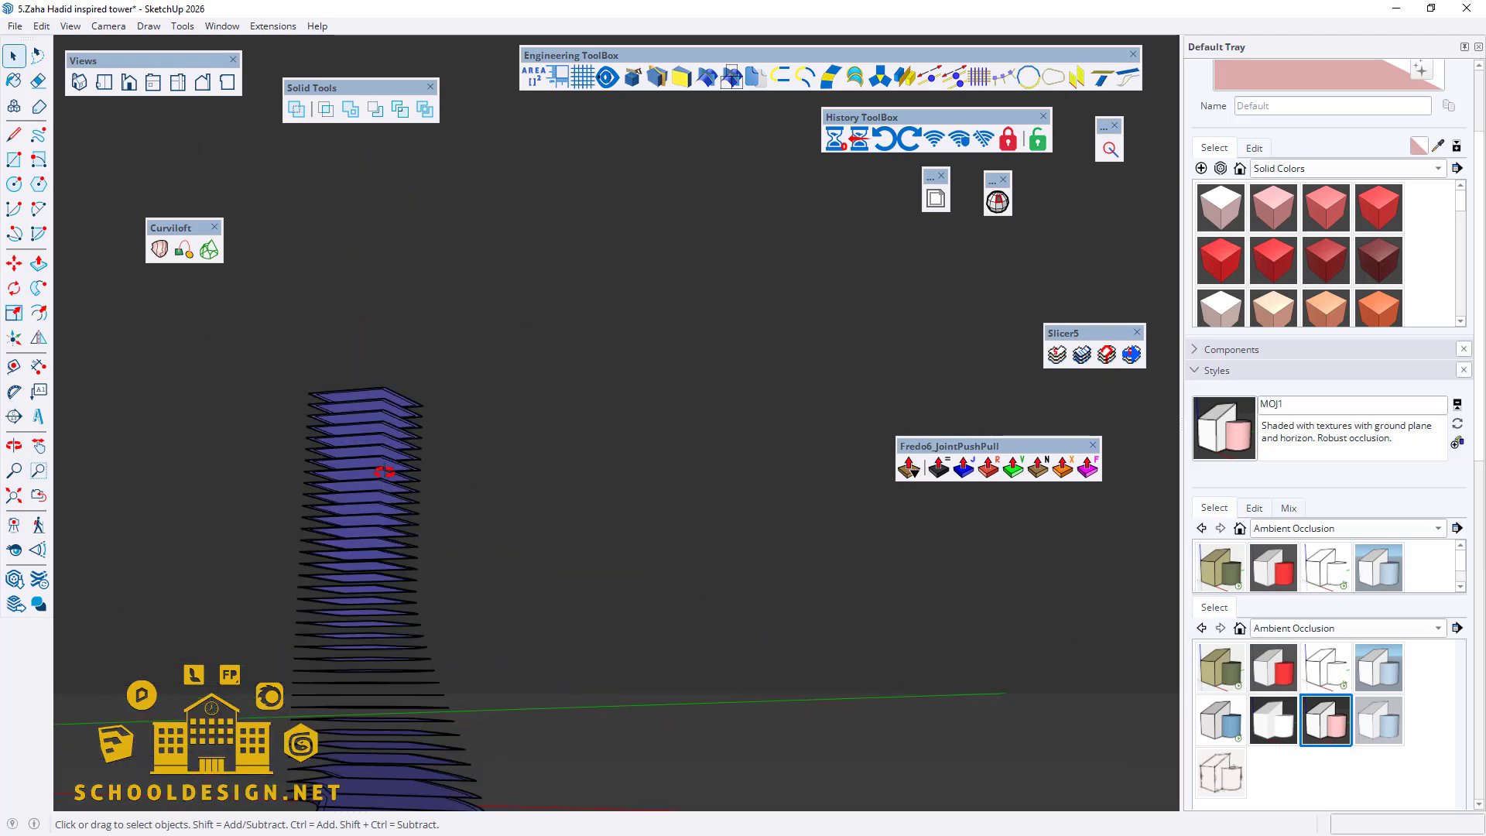
# Step: Measure the area of the topmost slab's inner offset face with the Tape Measure tool
pyautogui.moveTo(385, 468); pyautogui.dragTo(387, 414, button='middle')
pyautogui.scroll(3, 372, 410)
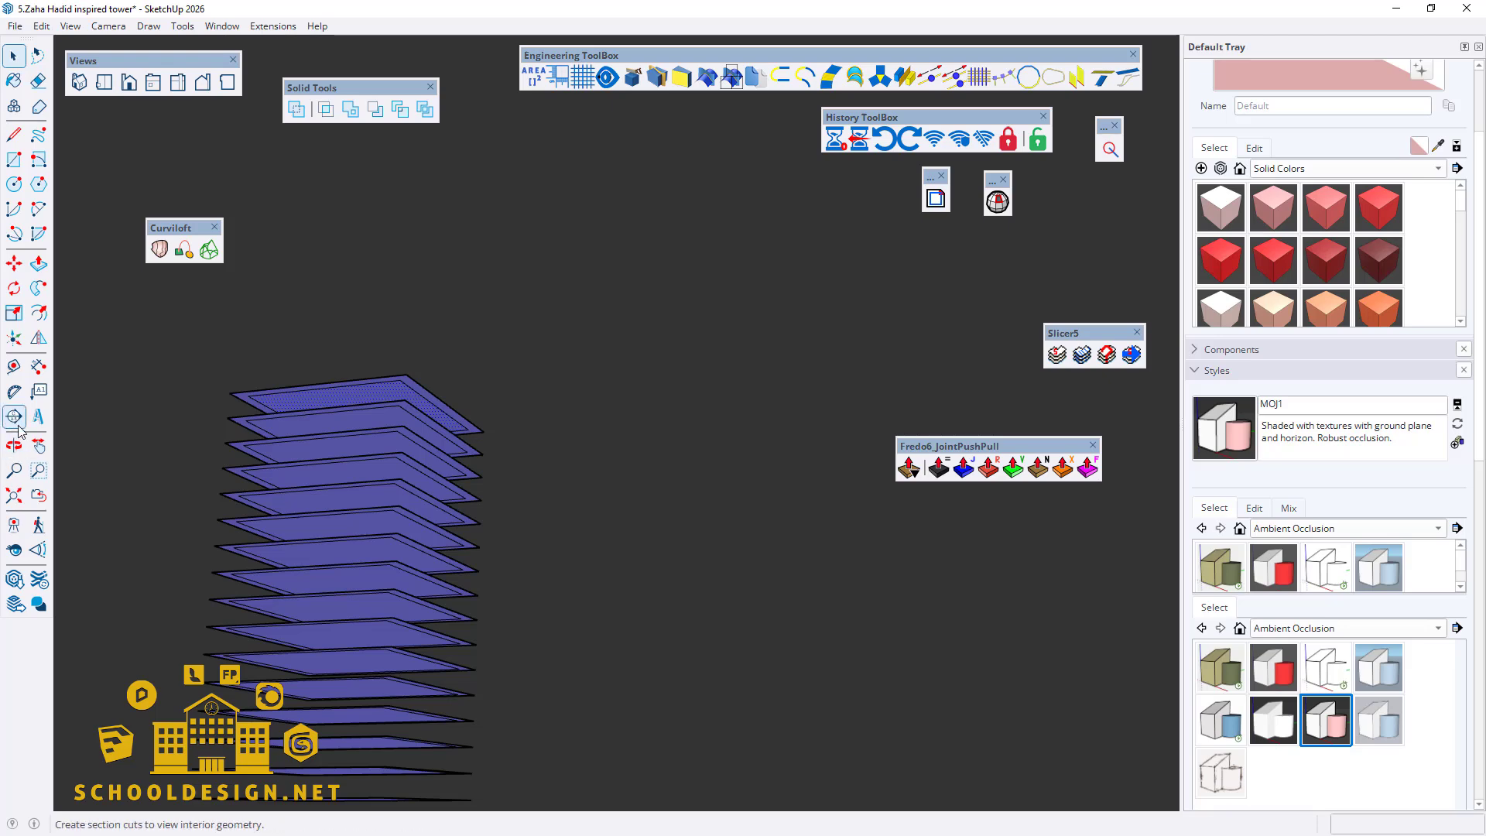
pyautogui.click(15, 366)
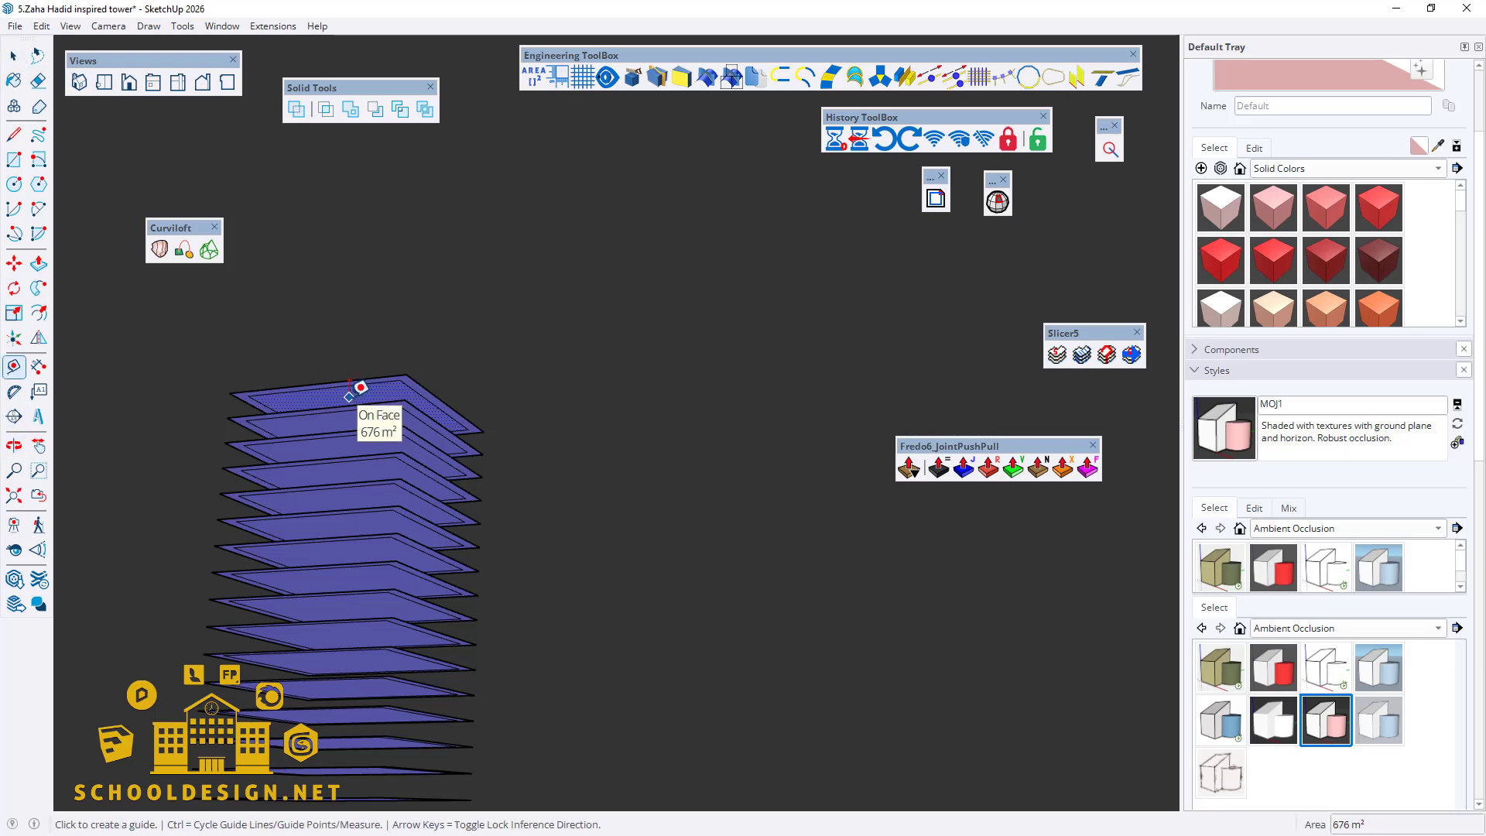
pyautogui.click(13, 56)
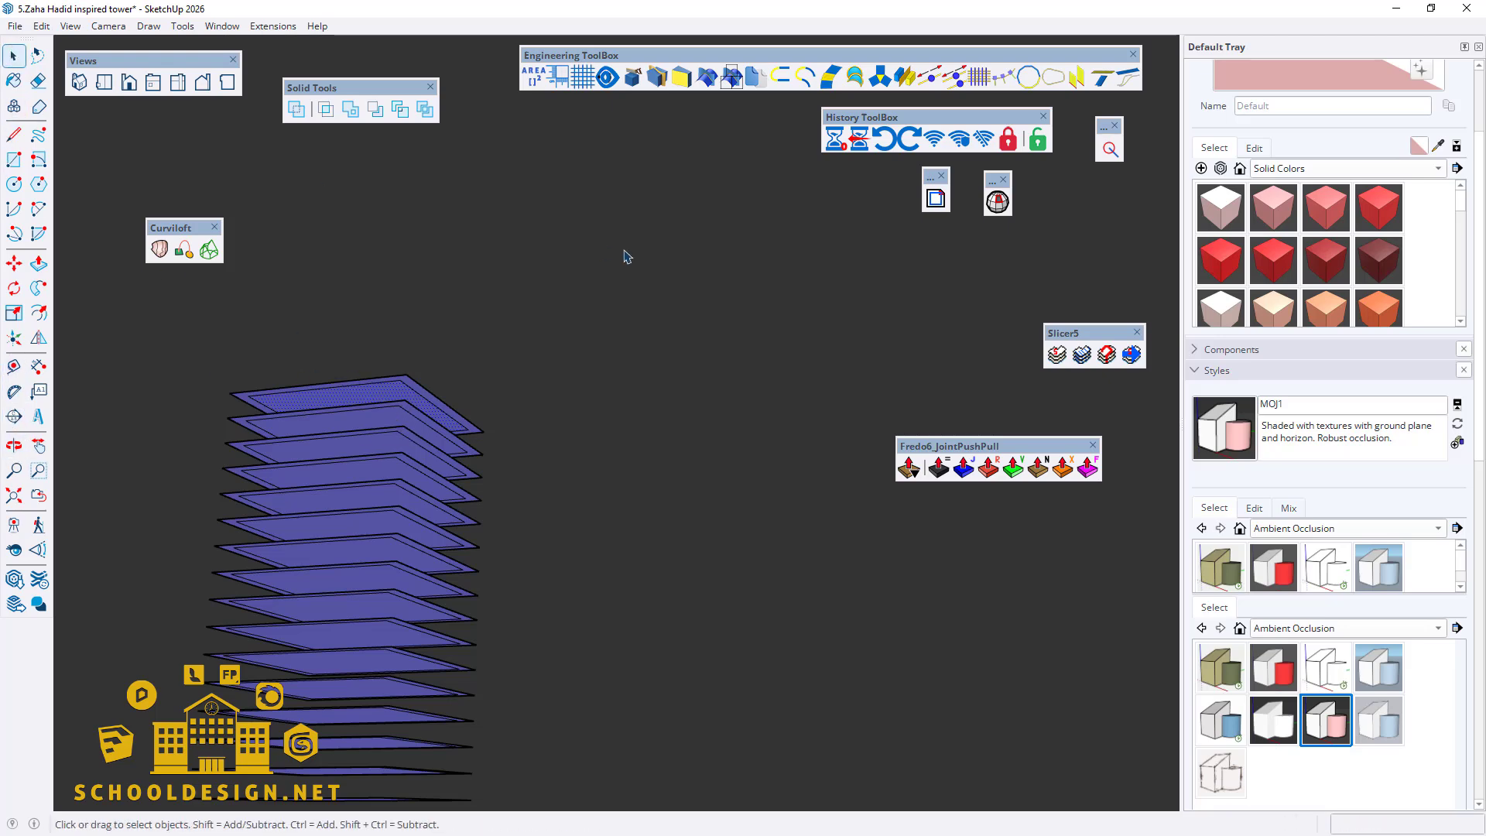
# Step: Select the whole offset slab stack and keep only faces with a minimum area of 675 m² using Select Faces by Minimum Area
pyautogui.scroll(-4, 646, 576)
pyautogui.scroll(-2, 649, 576)
pyautogui.moveTo(387, 401); pyautogui.dragTo(390, 387)
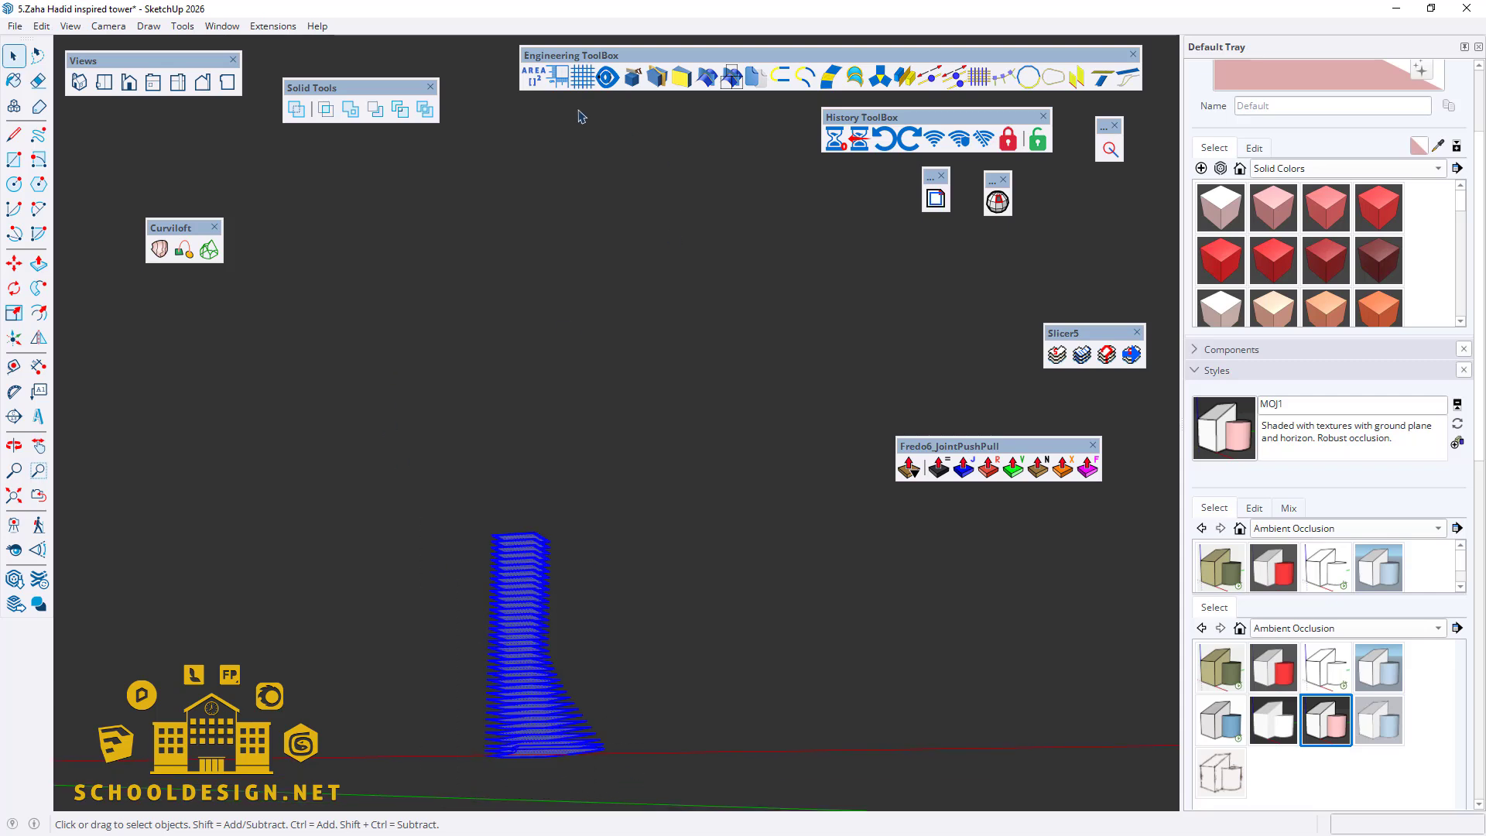
pyautogui.click(536, 76)
pyautogui.write('675')
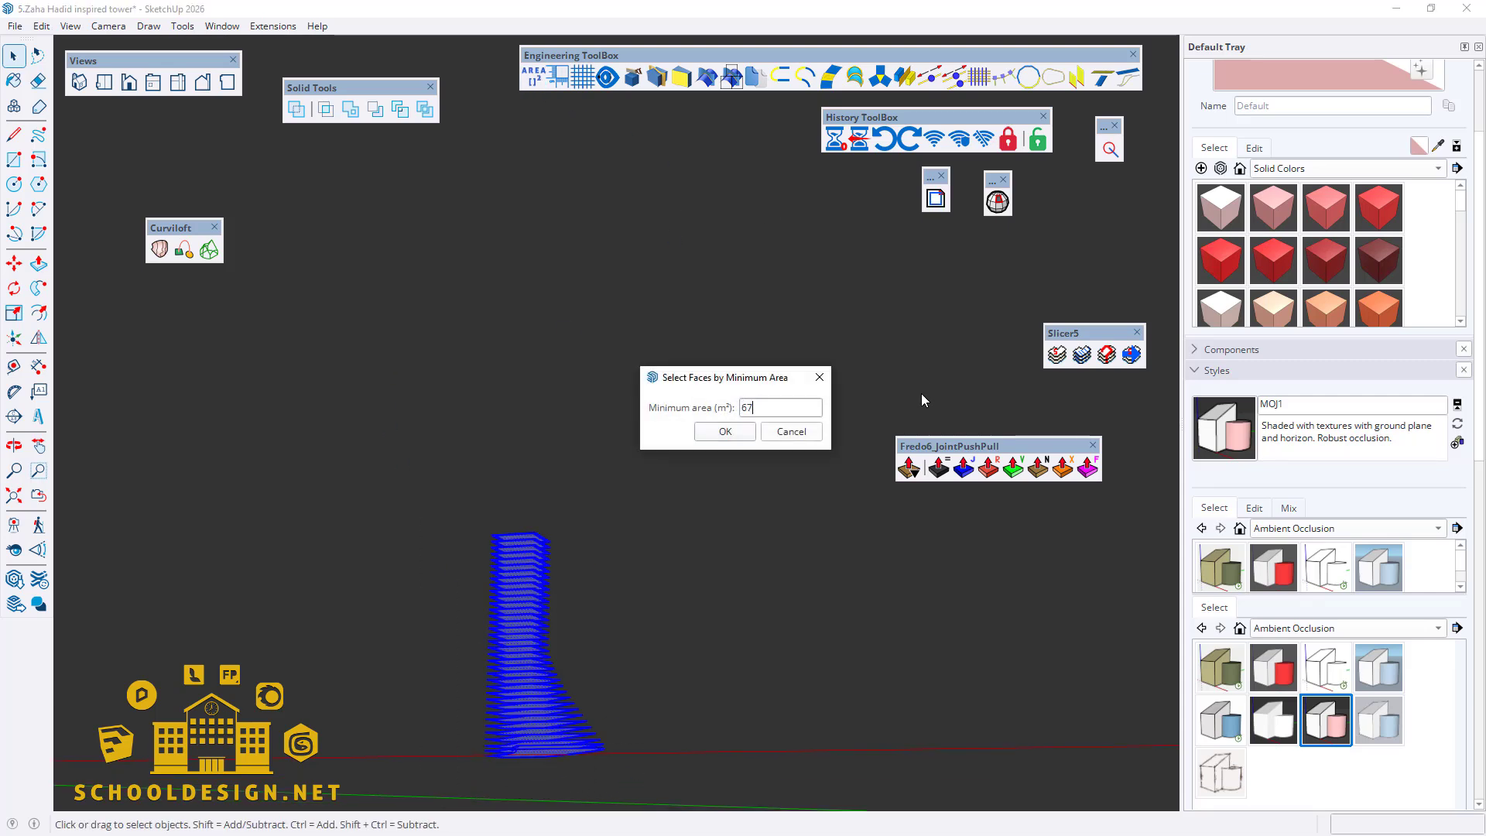
pyautogui.click(728, 431)
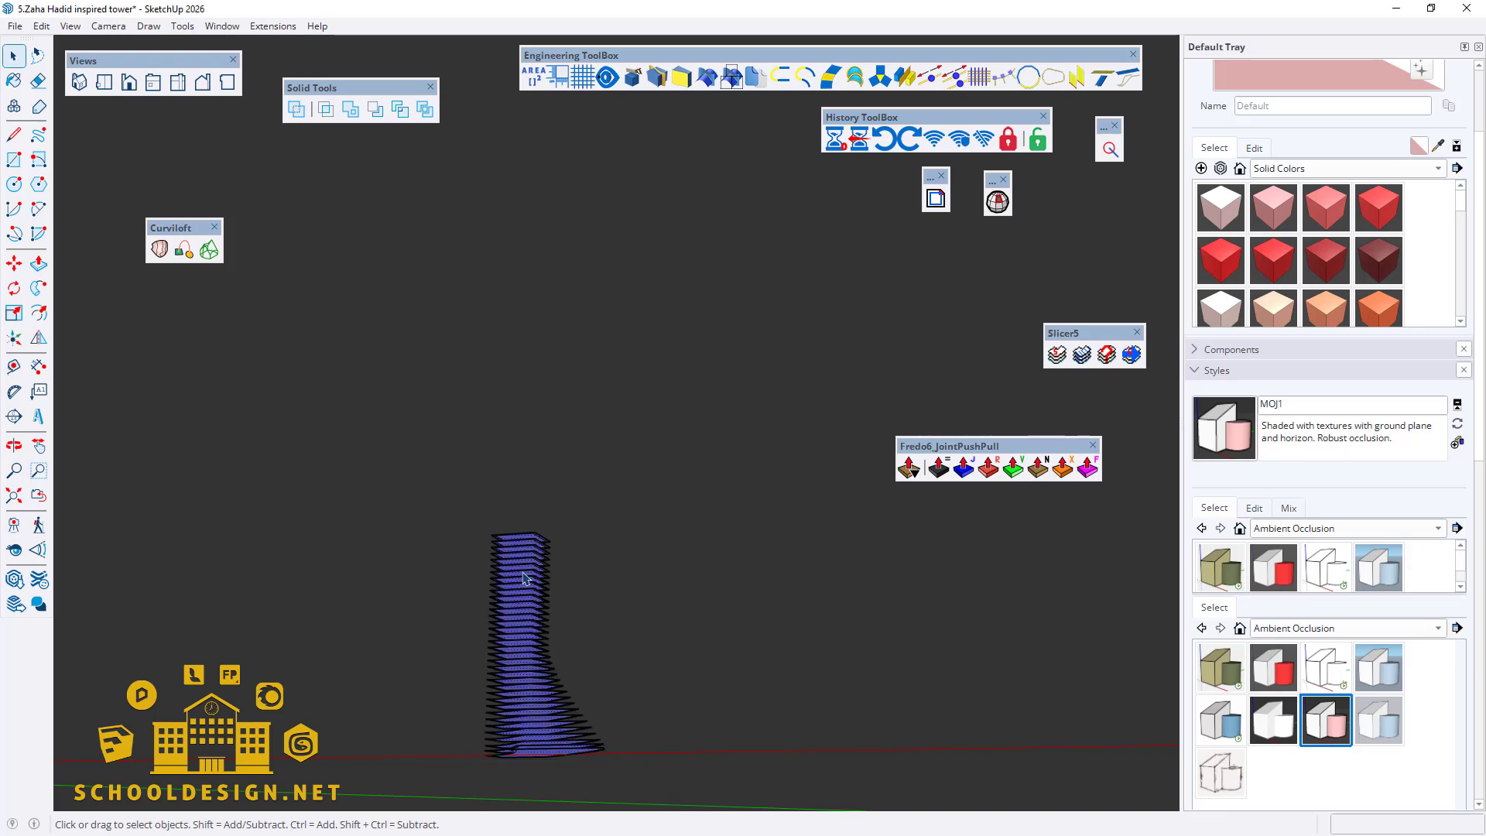
pyautogui.scroll(3, 535, 608)
pyautogui.moveTo(541, 619); pyautogui.dragTo(554, 683, button='middle')
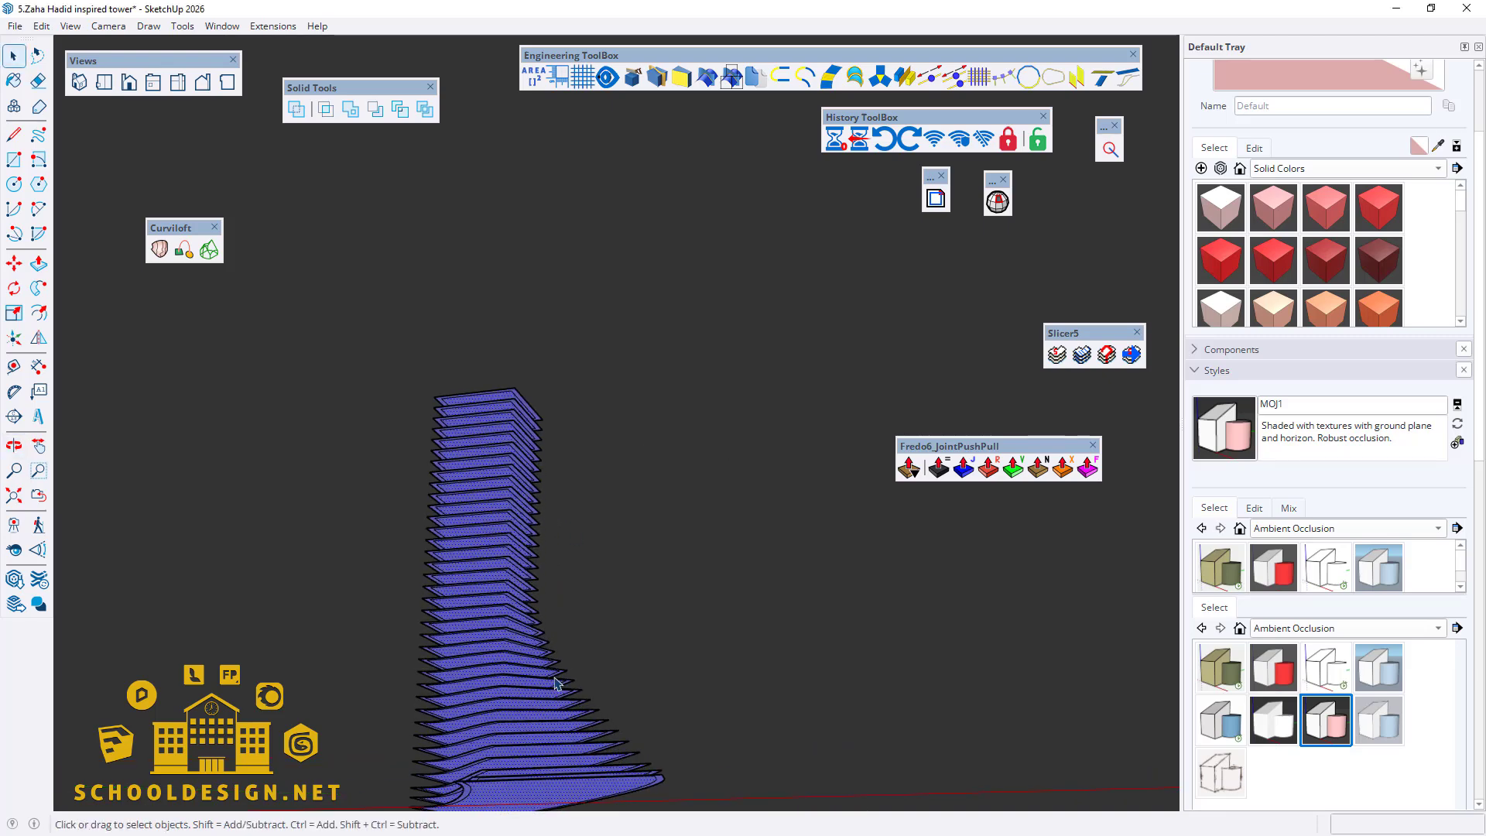
# Step: Make one copy of the selected inner faces with Zero Stager at a 400 m interval along the X (Red) axis
pyautogui.click(834, 139)
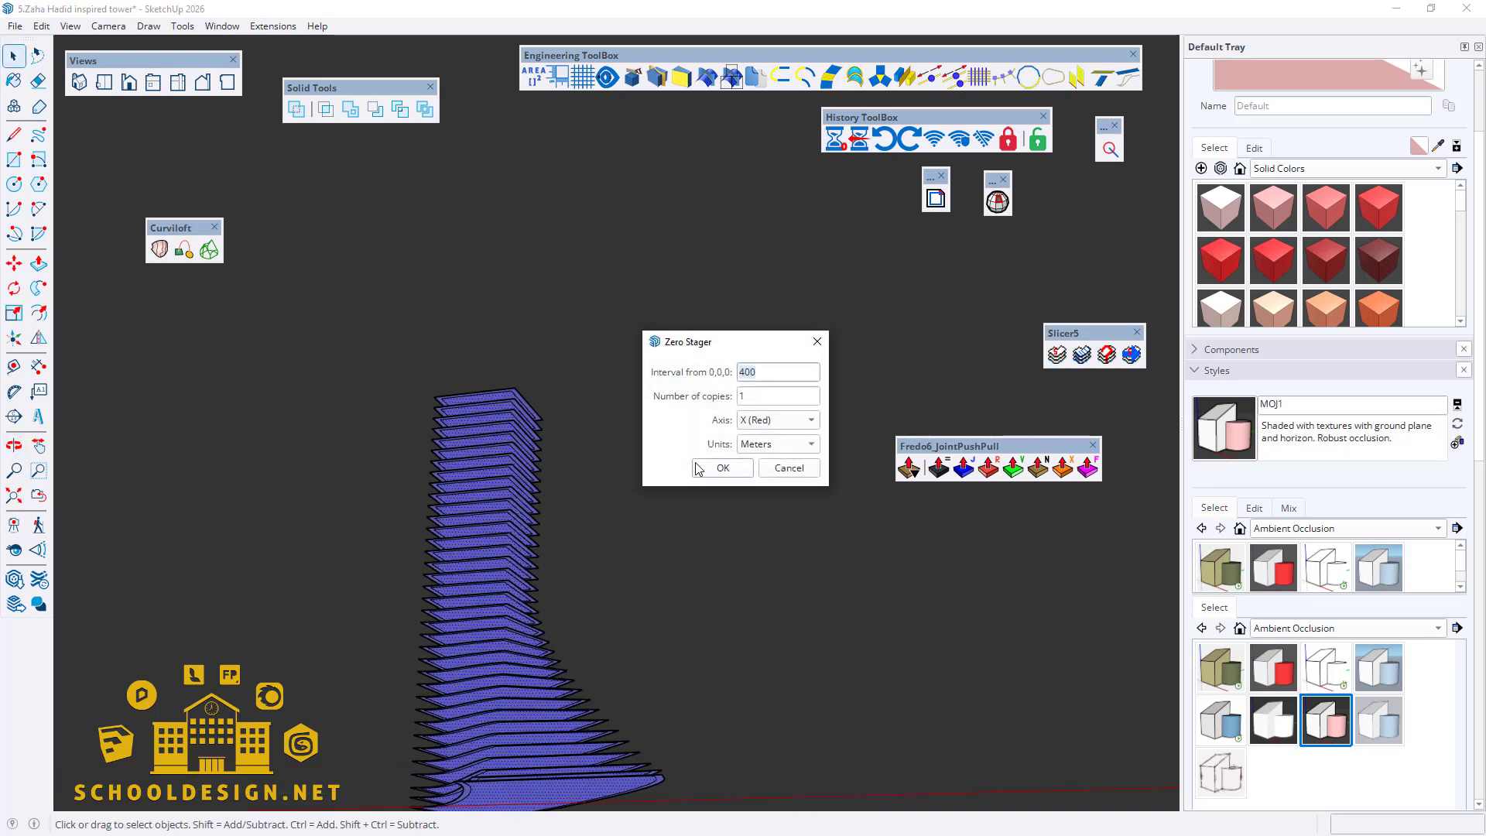
pyautogui.click(722, 468)
pyautogui.scroll(-3, 425, 520)
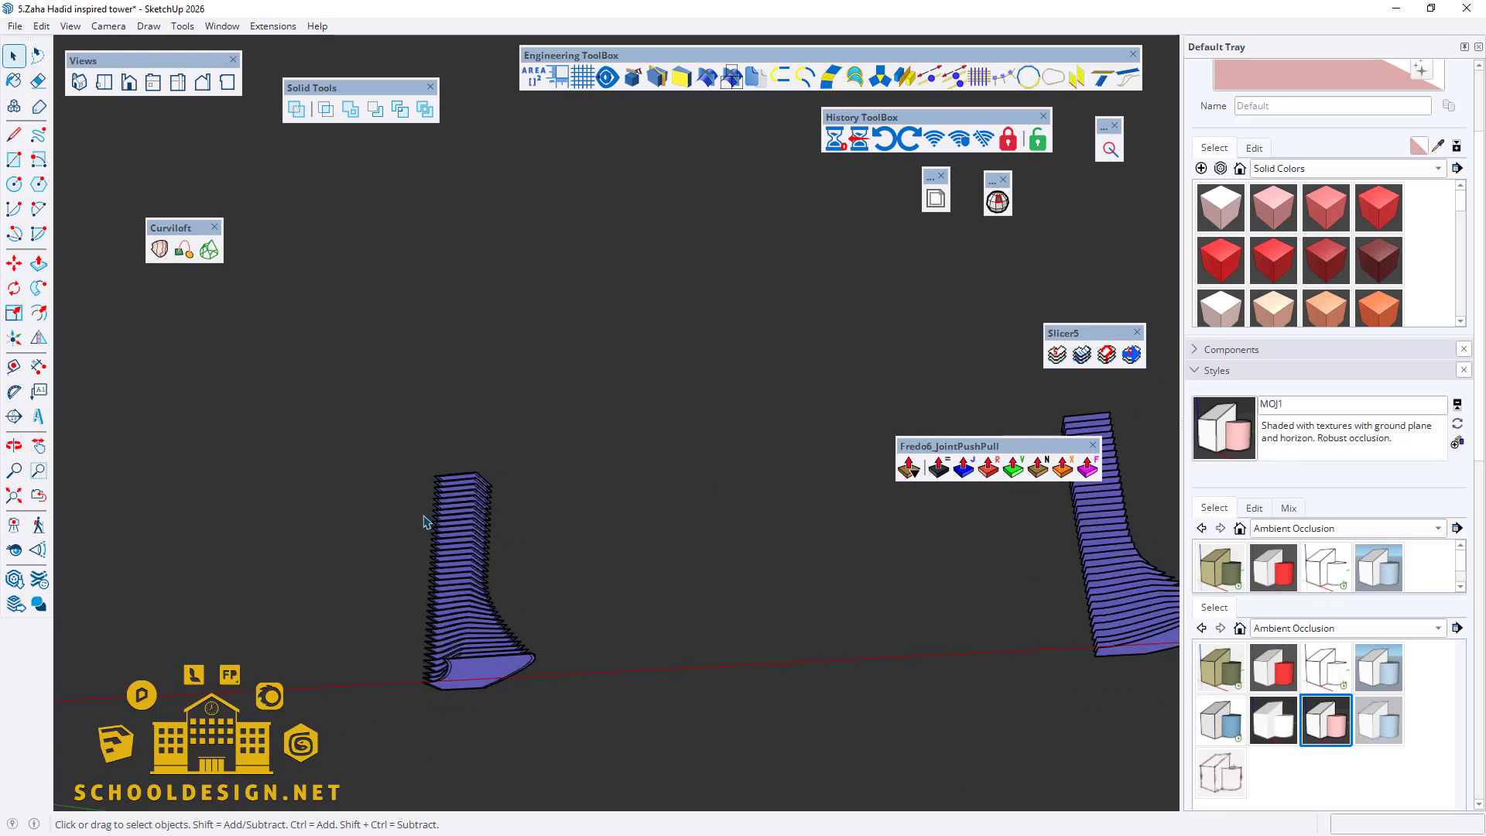
# Step: Delete the faces with a minimum area of 675 m² from the copied slab stack, leaving only the perimeter rings
pyautogui.scroll(2, 439, 592)
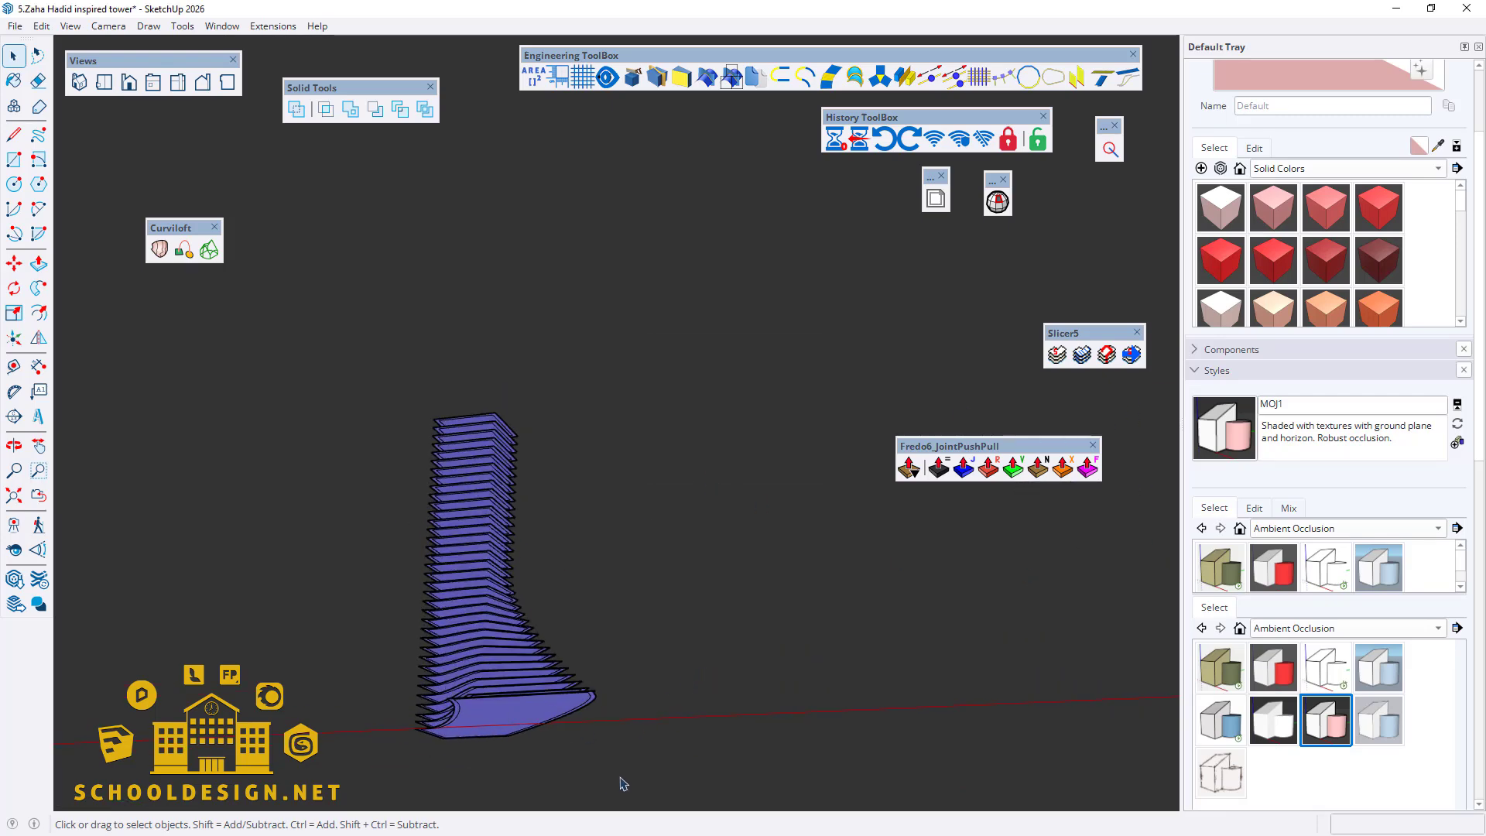
pyautogui.moveTo(291, 283); pyautogui.dragTo(294, 287)
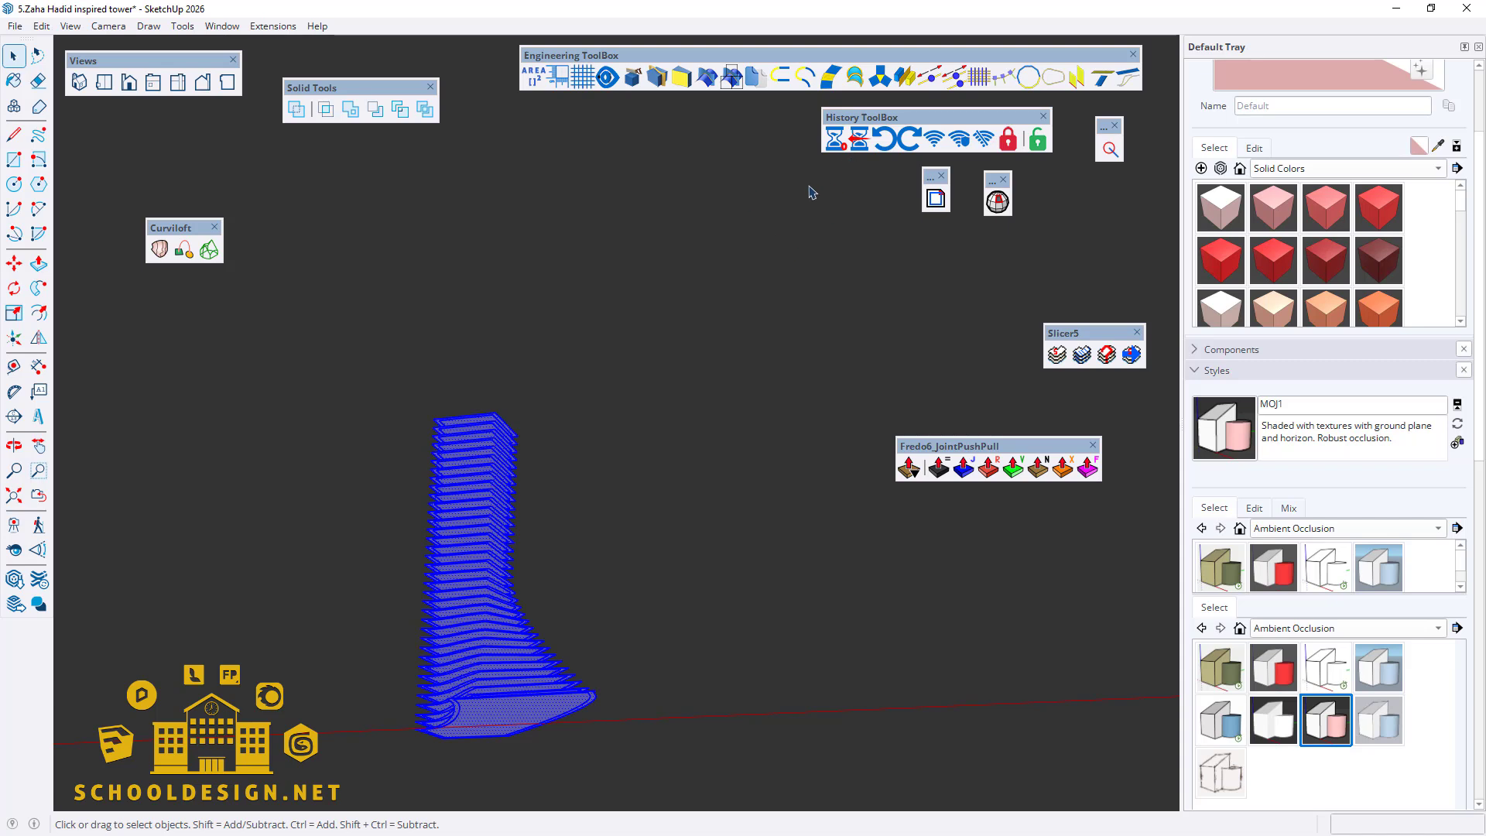
pyautogui.click(536, 76)
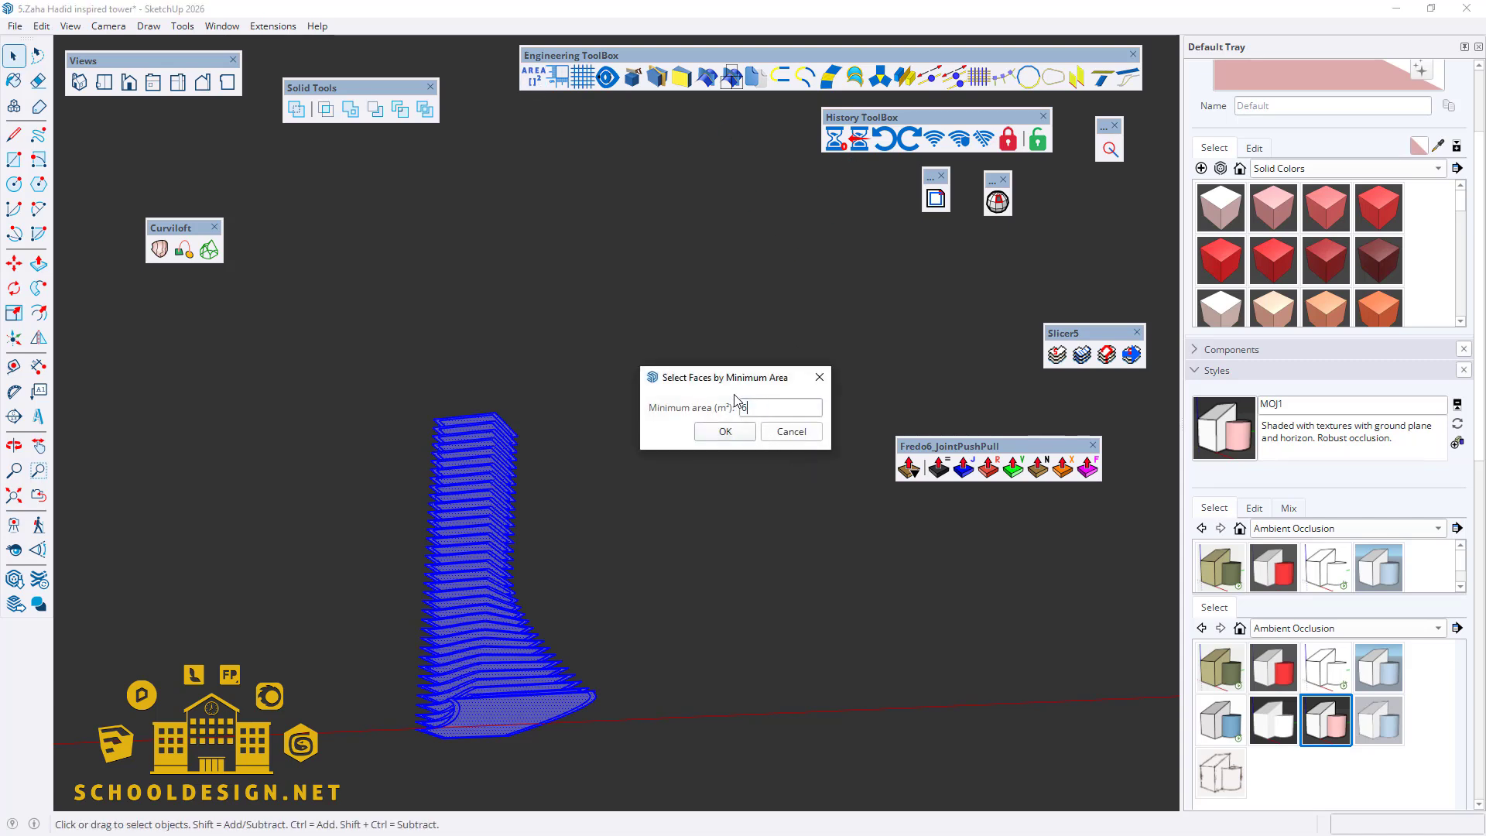
pyautogui.click(749, 433)
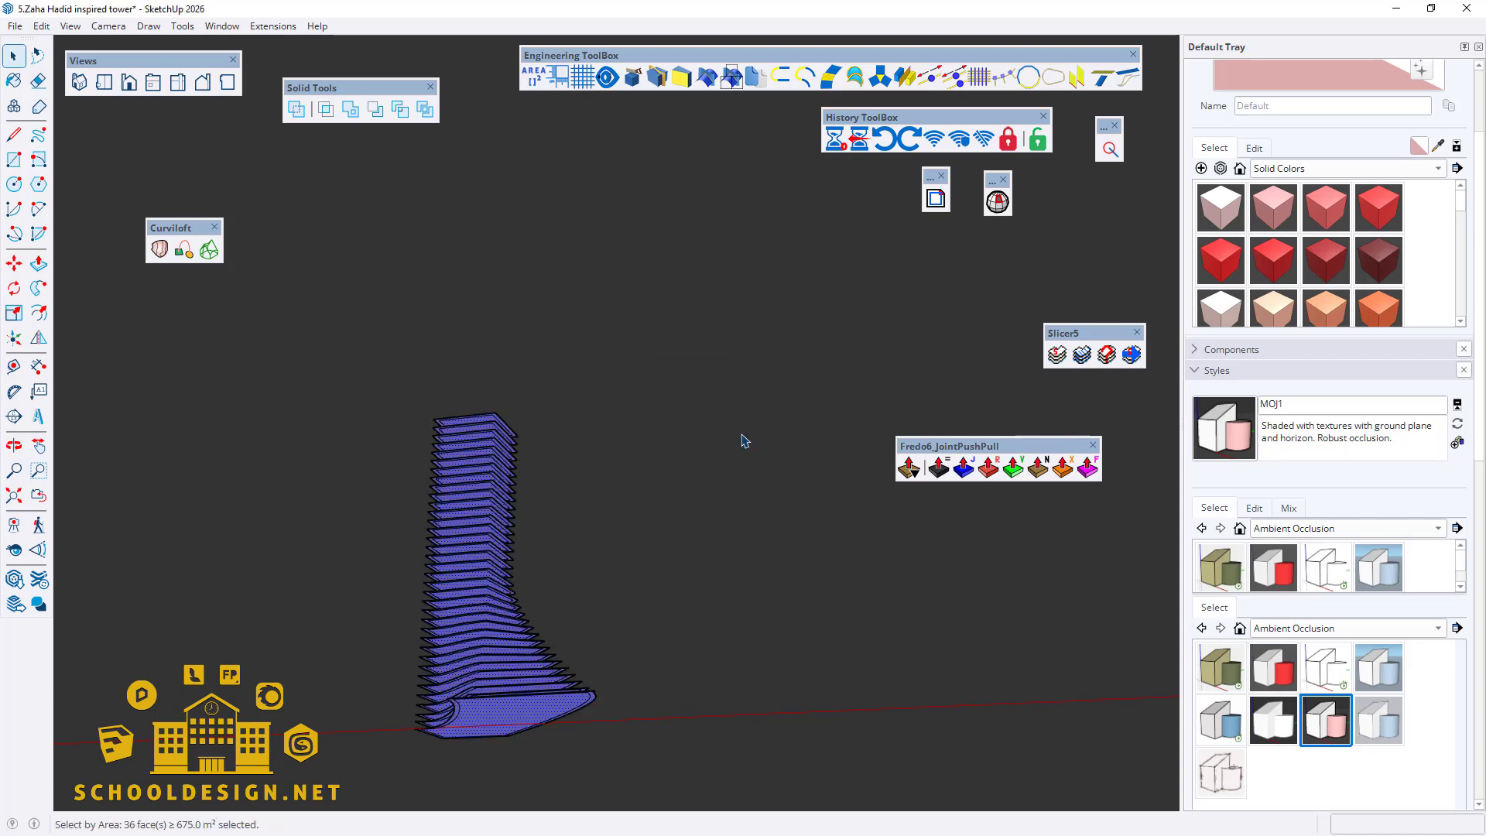
pyautogui.press('Delete')
pyautogui.scroll(3, 503, 604)
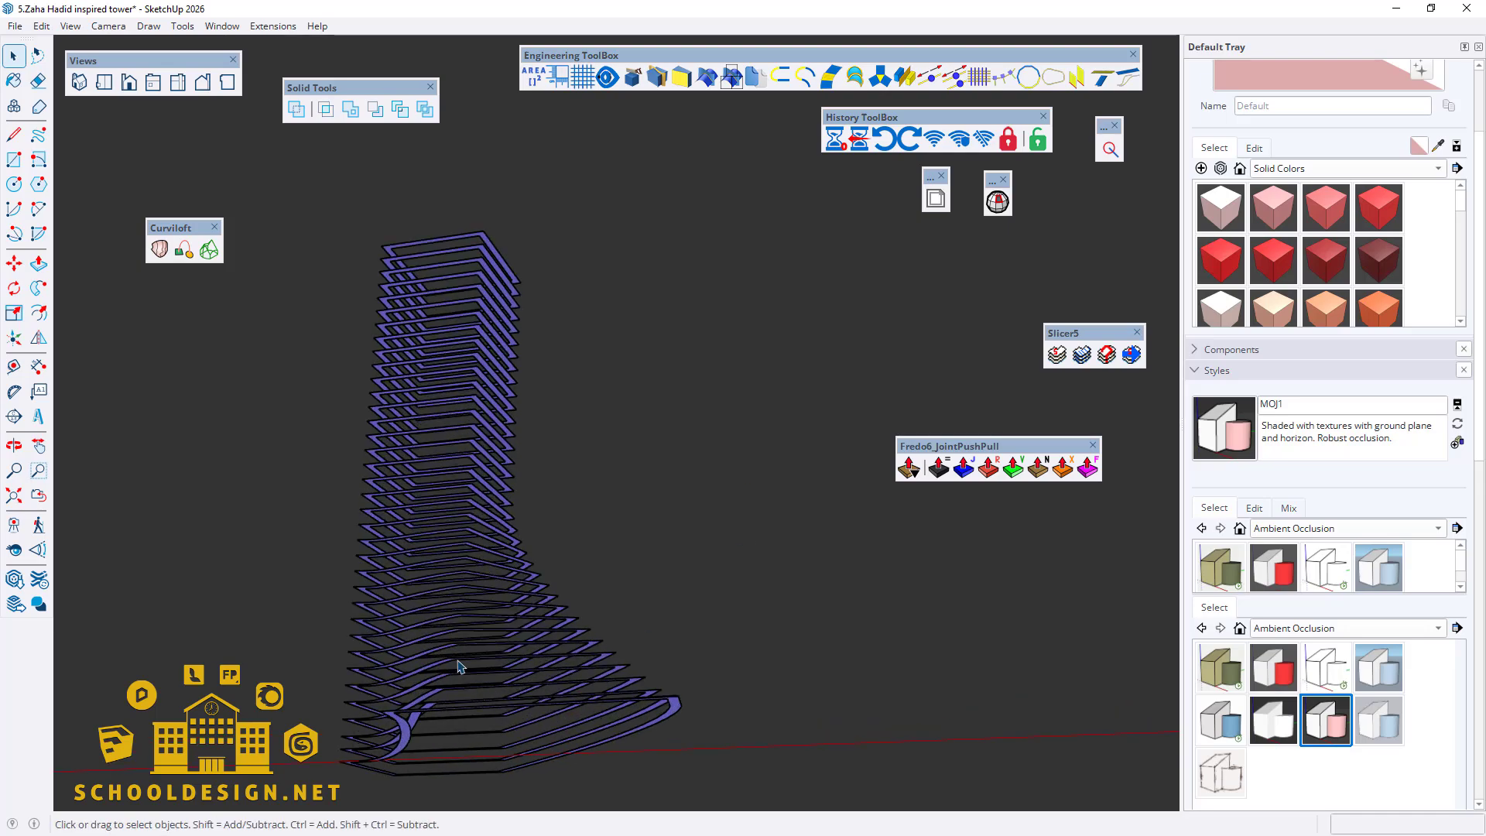
# Step: Examine the hollowed slab rings from several angles, including the front and top views, and compare them with the neighbouring stages
pyautogui.moveTo(503, 604); pyautogui.dragTo(440, 708, button='middle')
pyautogui.scroll(-2, 428, 639)
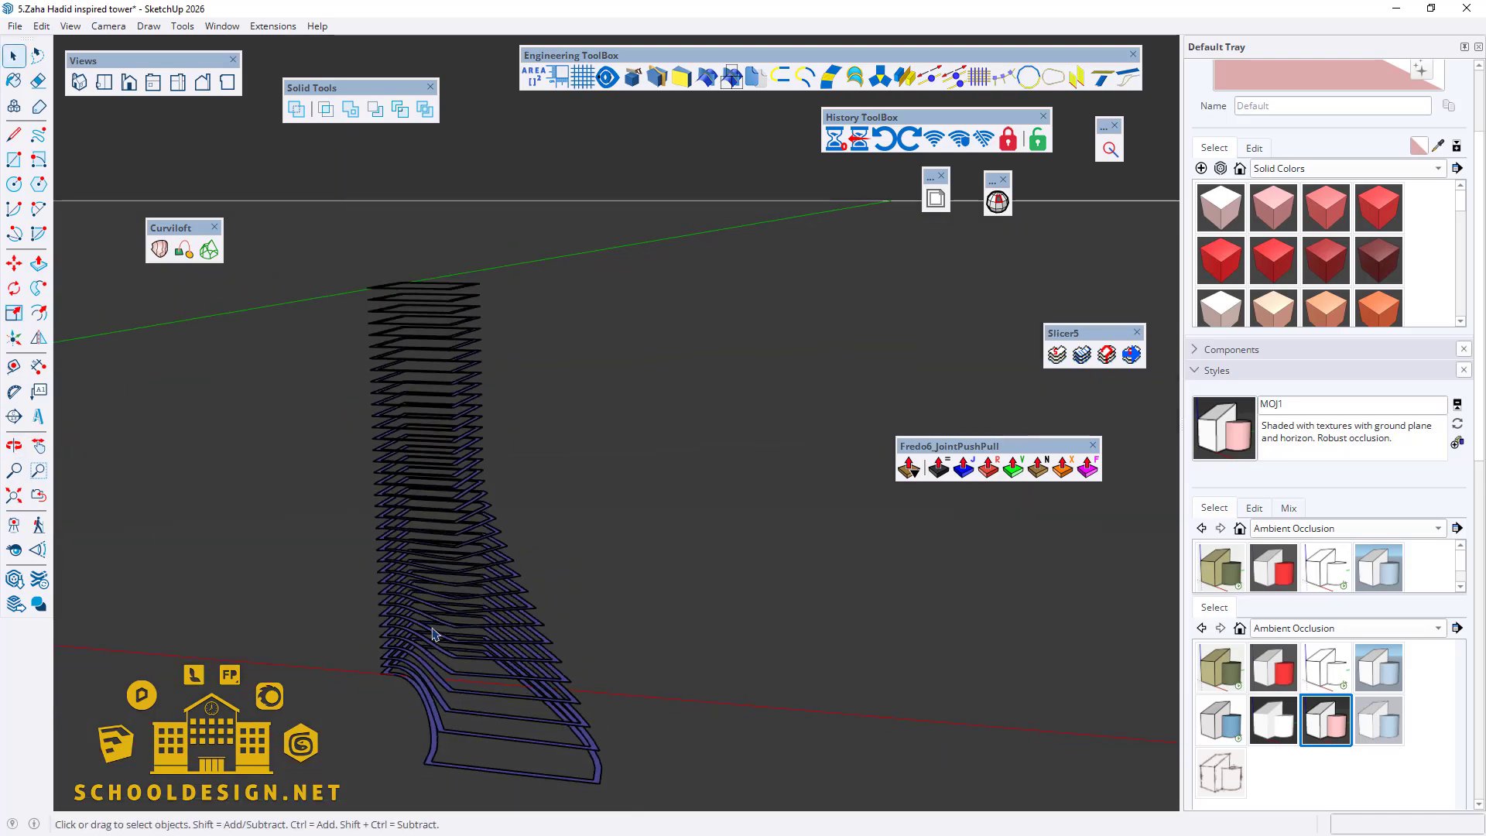
pyautogui.moveTo(431, 594); pyautogui.dragTo(639, 720, button='middle')
pyautogui.scroll(3, 399, 433)
pyautogui.moveTo(825, 505); pyautogui.dragTo(829, 565, button='middle')
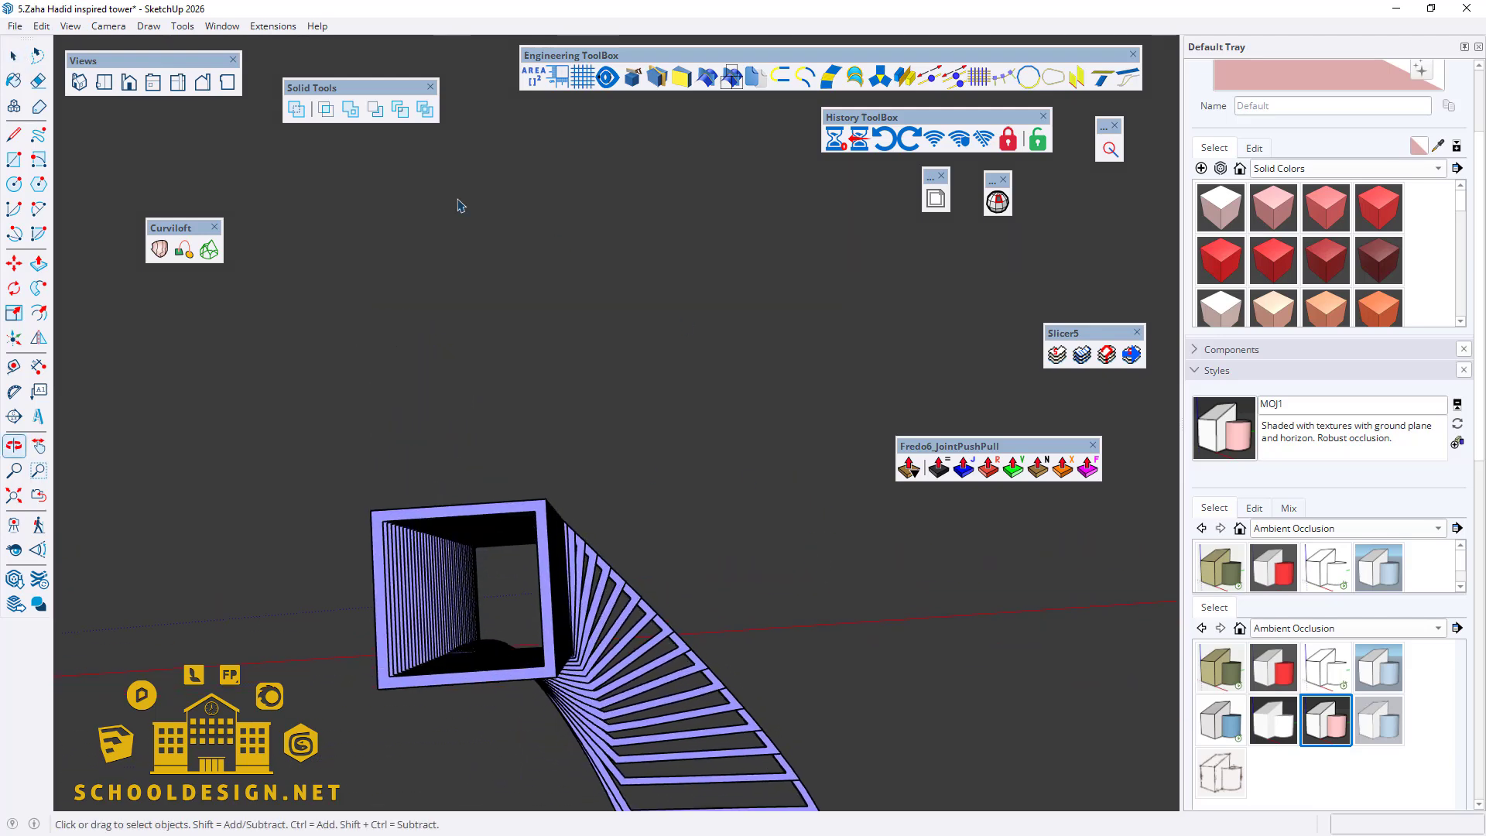
pyautogui.click(132, 88)
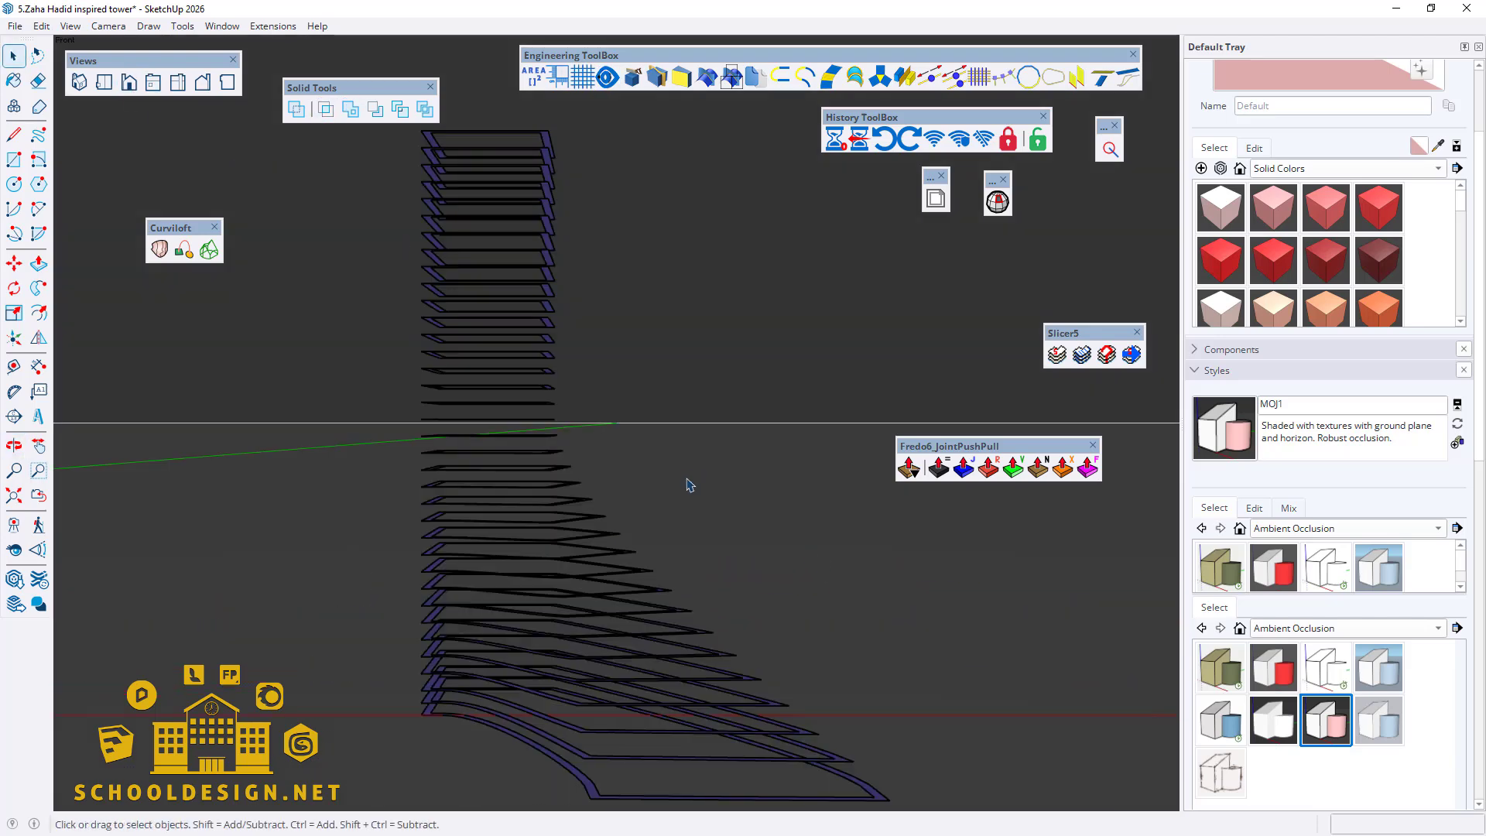
pyautogui.click(126, 87)
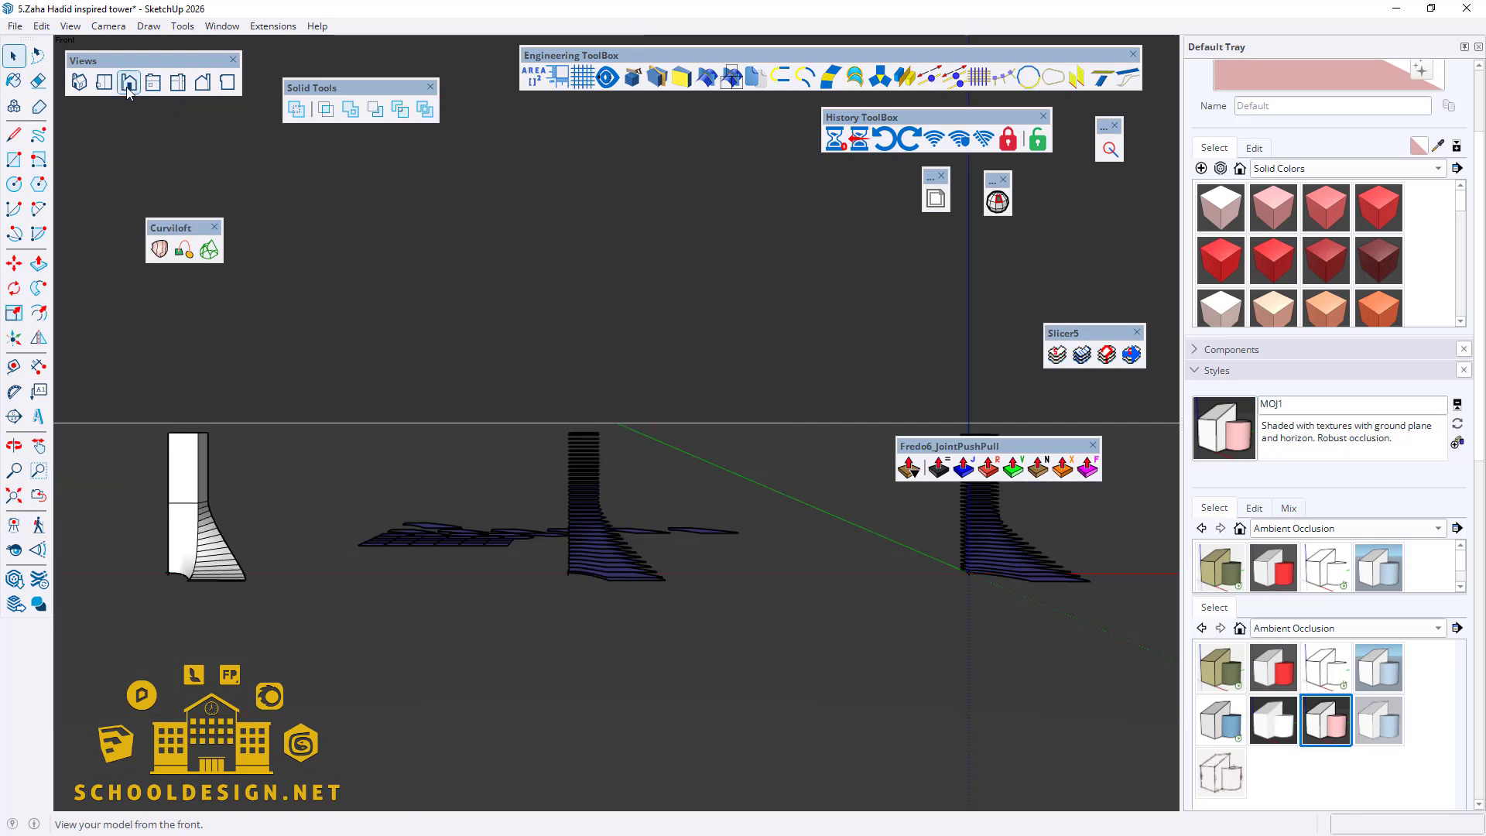
pyautogui.click(114, 88)
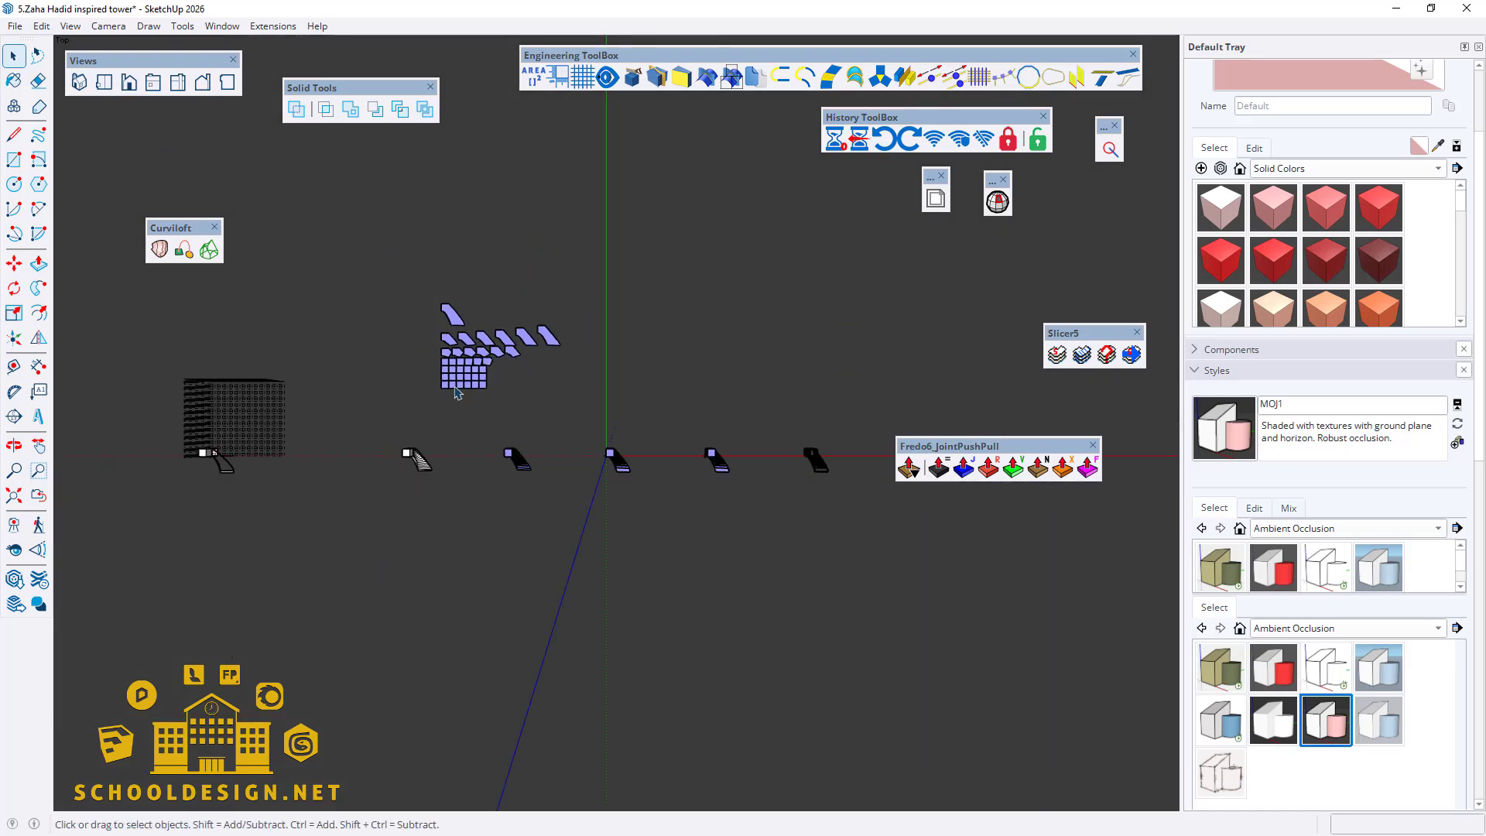
pyautogui.scroll(5, 283, 409)
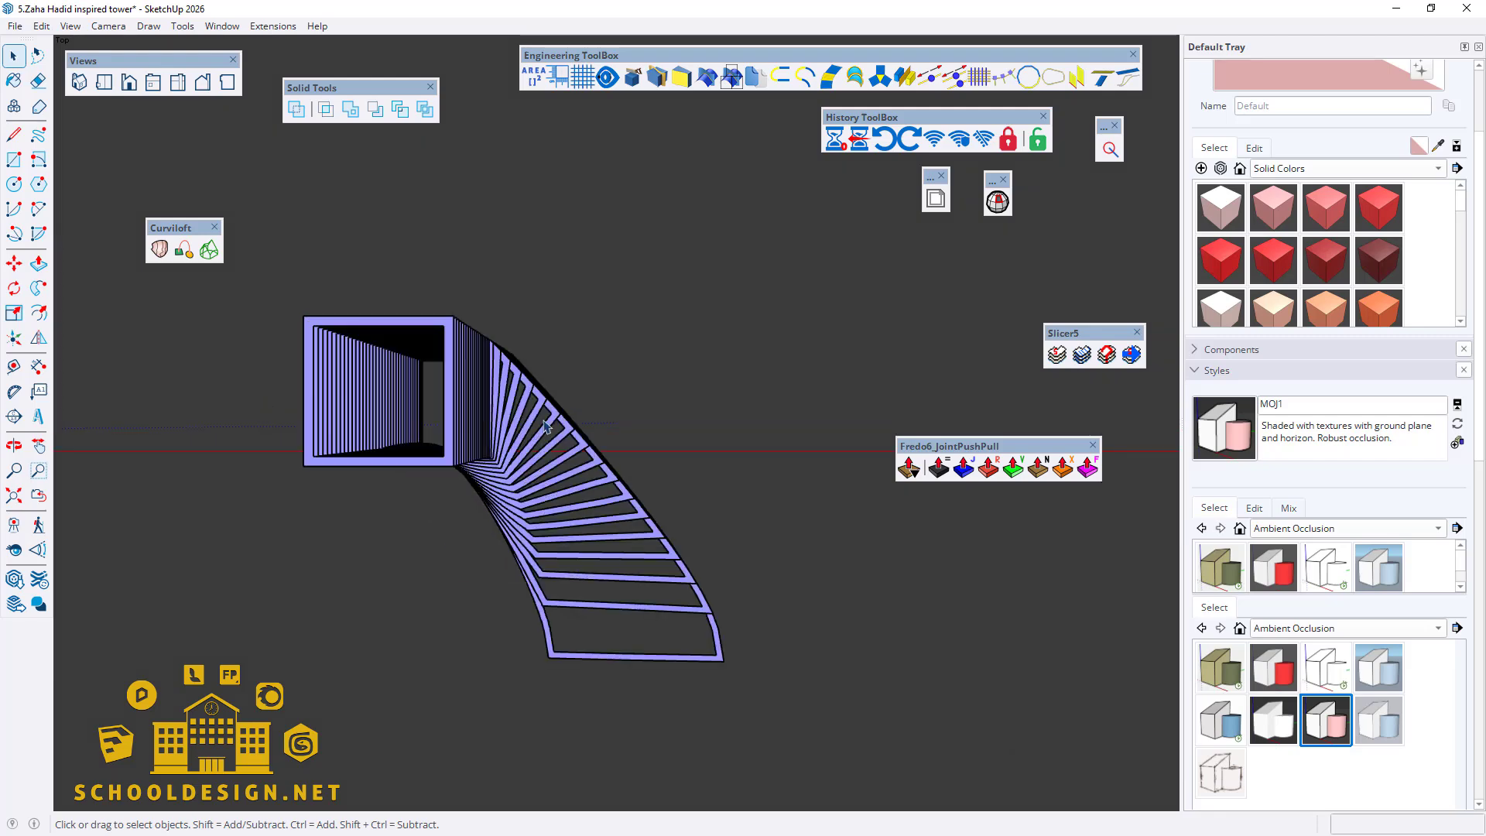
pyautogui.scroll(-2, 898, 199)
pyautogui.scroll(-4, 586, 476)
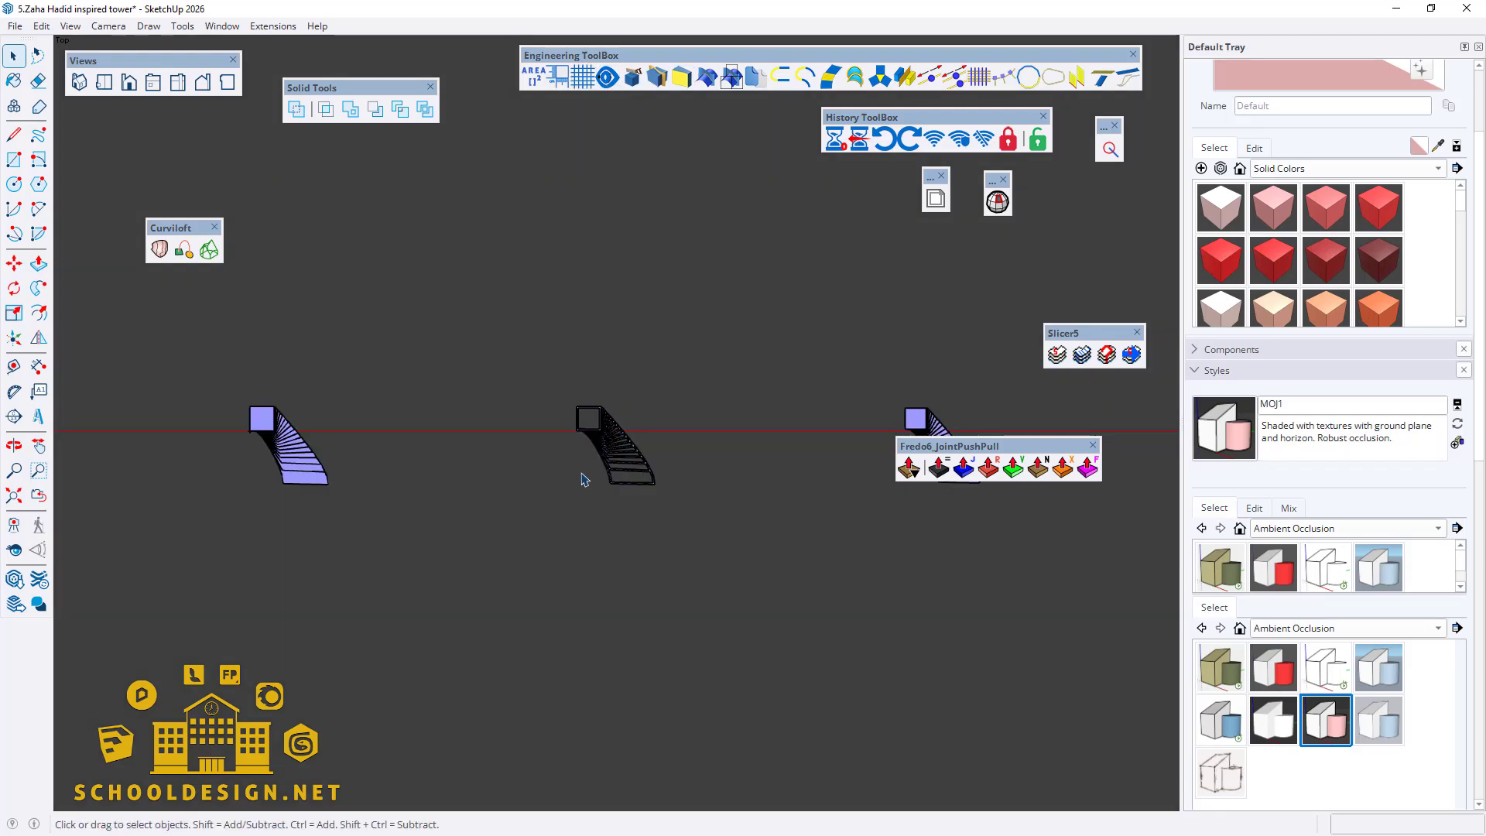
pyautogui.scroll(7, 586, 422)
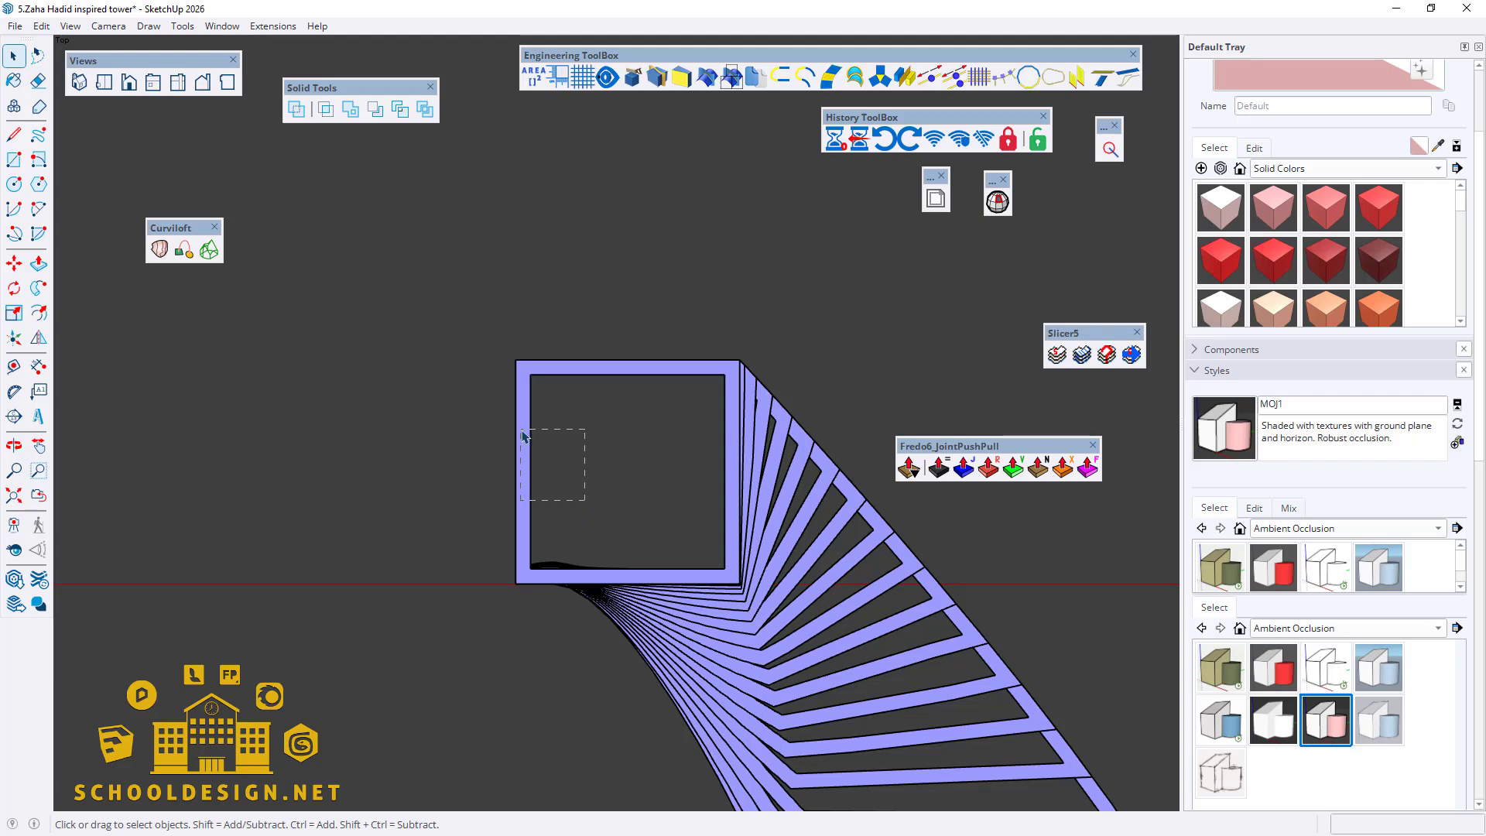
pyautogui.scroll(-4, 532, 464)
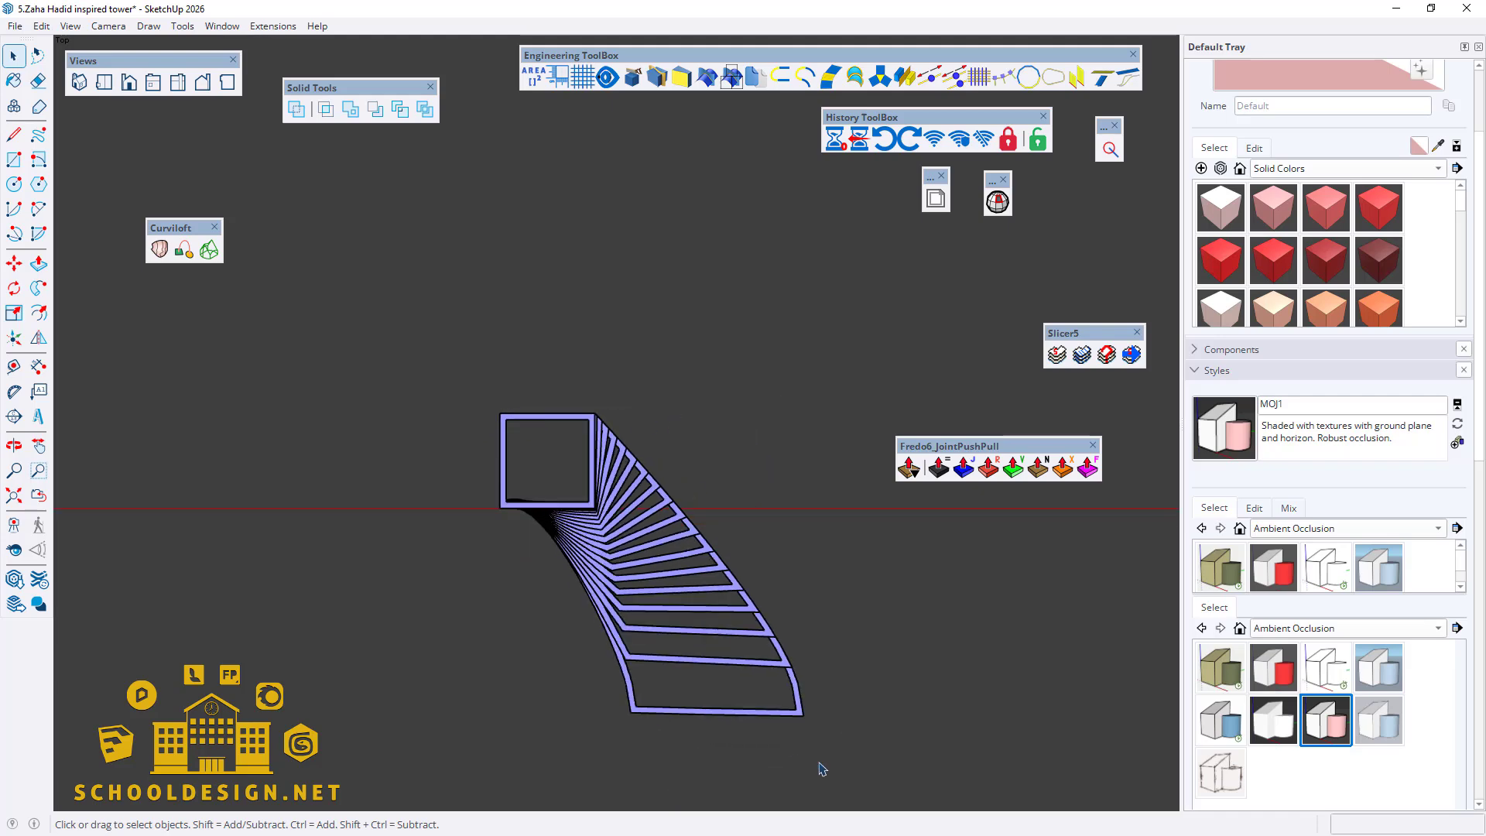
# Step: Select the whole ring stack, filter the selection to faces only and delete them so that just the edges remain
pyautogui.moveTo(446, 303); pyautogui.dragTo(457, 314)
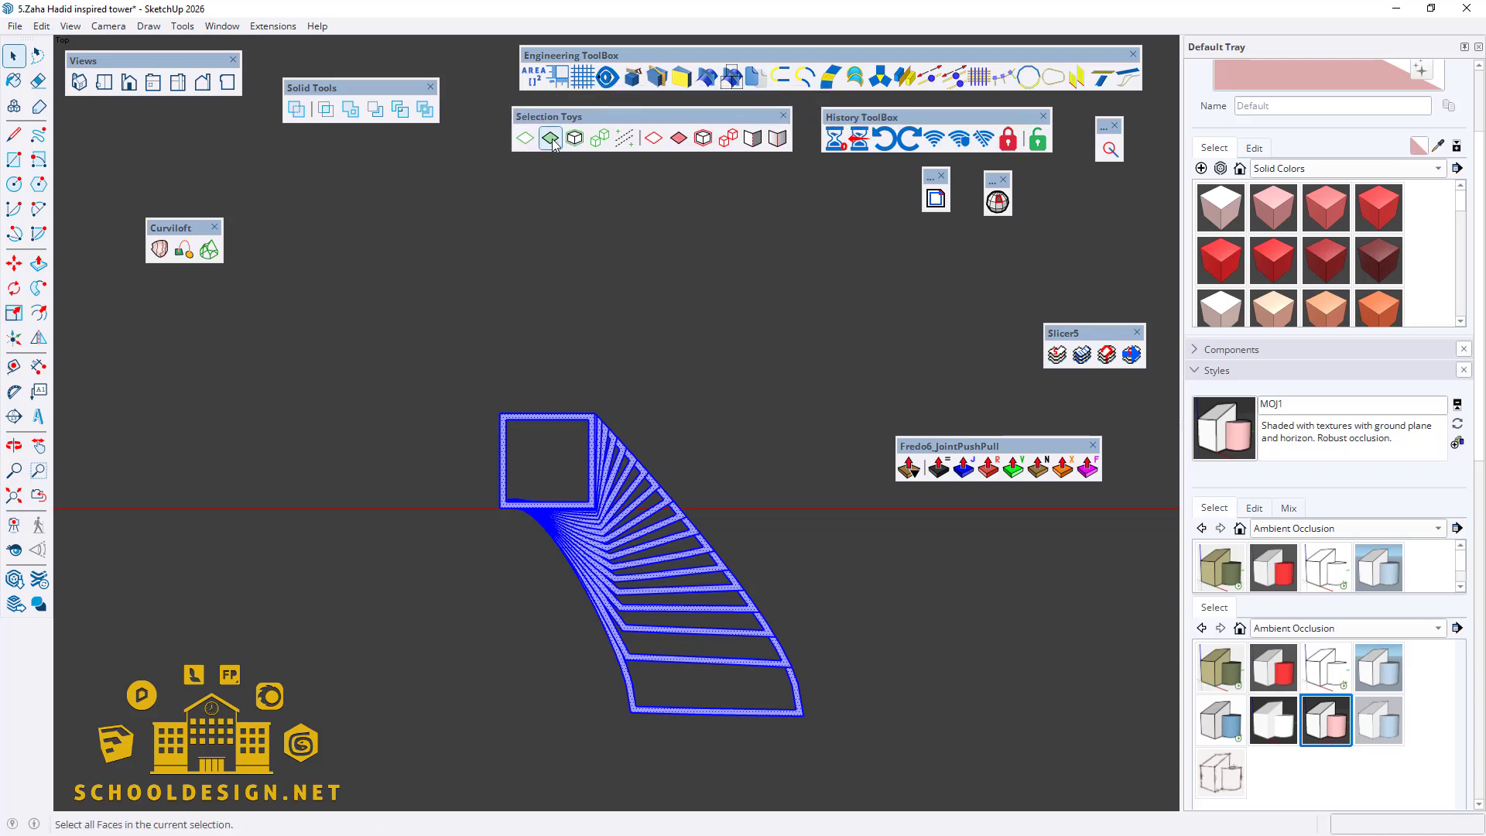
pyautogui.click(550, 138)
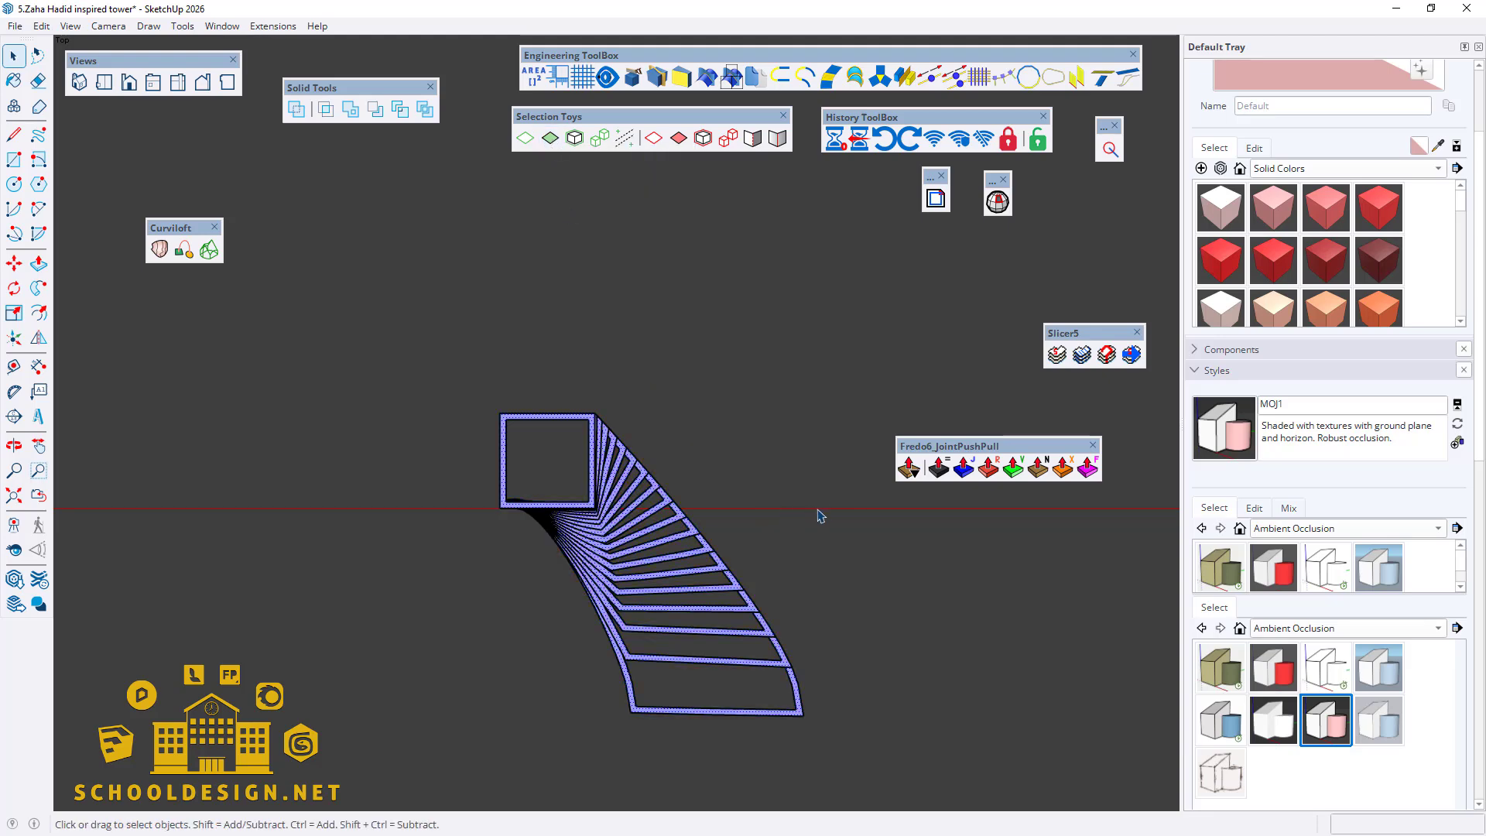
pyautogui.click(662, 532)
# Step: Select the complete outer edge loops of the lowest three slab outlines with the Boundary Loop tool
pyautogui.scroll(5, 567, 499)
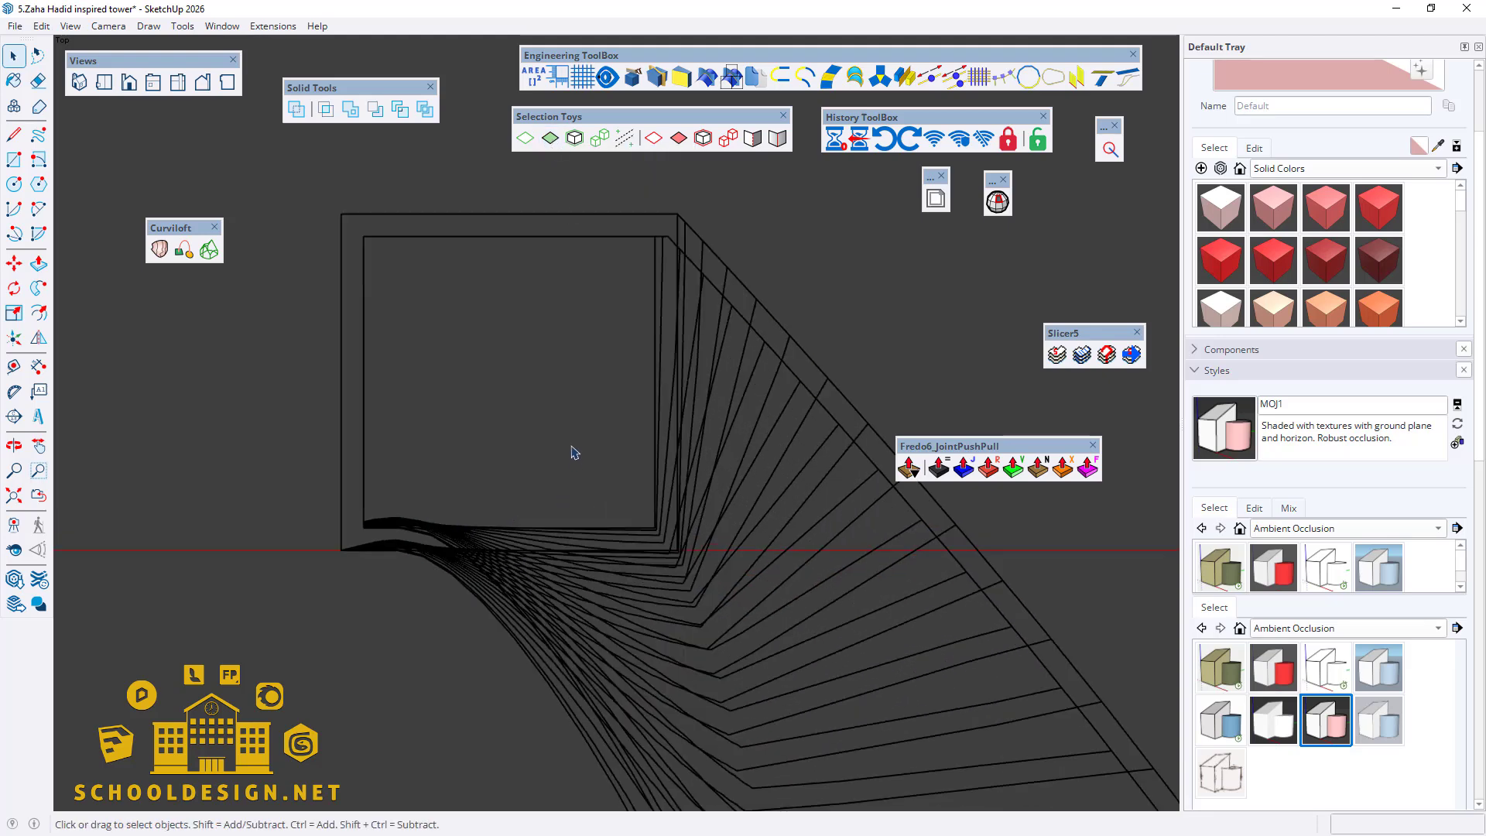
pyautogui.scroll(-5, 619, 464)
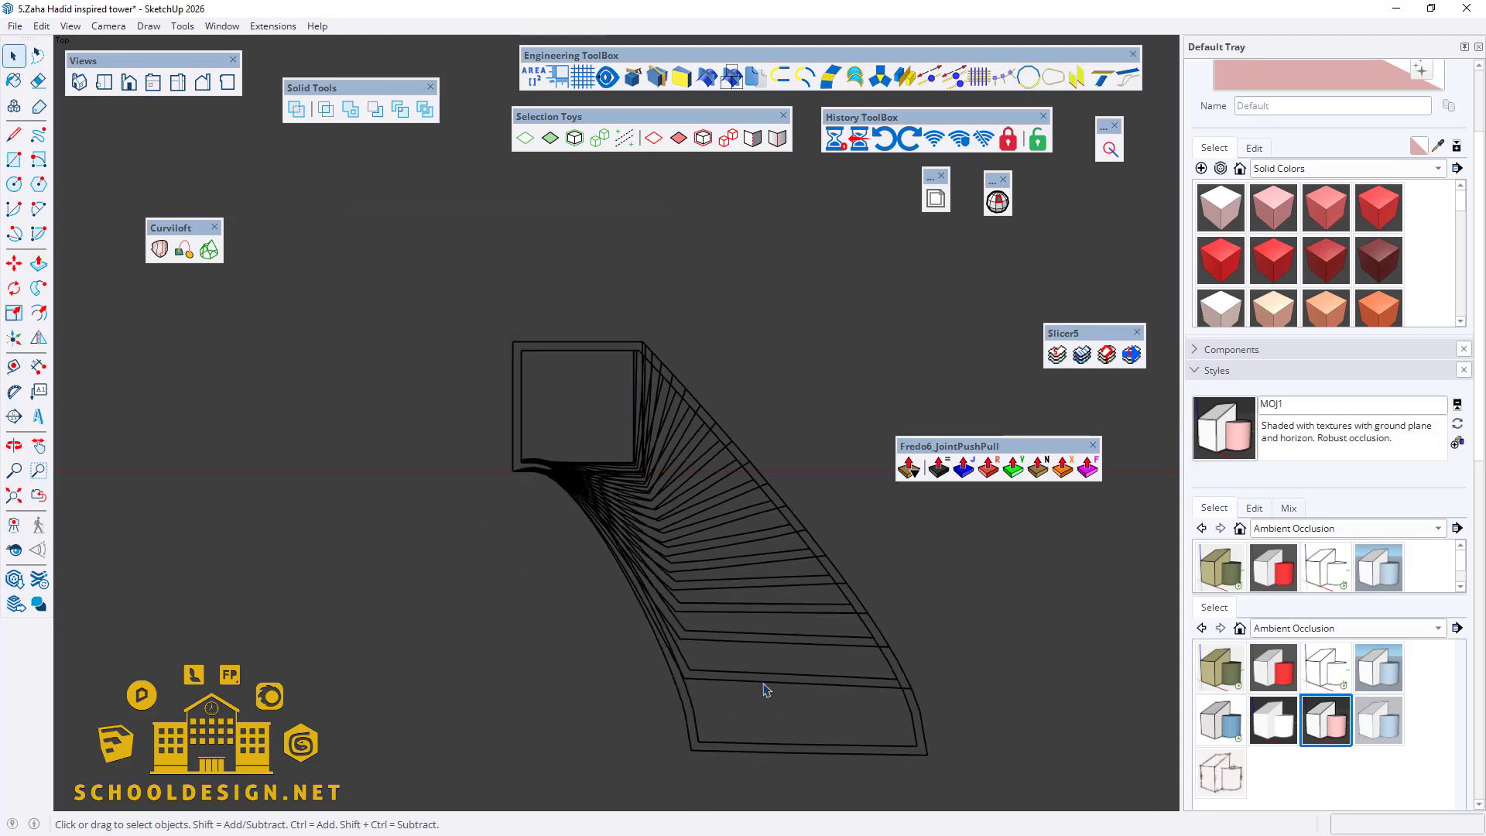
pyautogui.scroll(3, 750, 696)
pyautogui.scroll(-3, 692, 765)
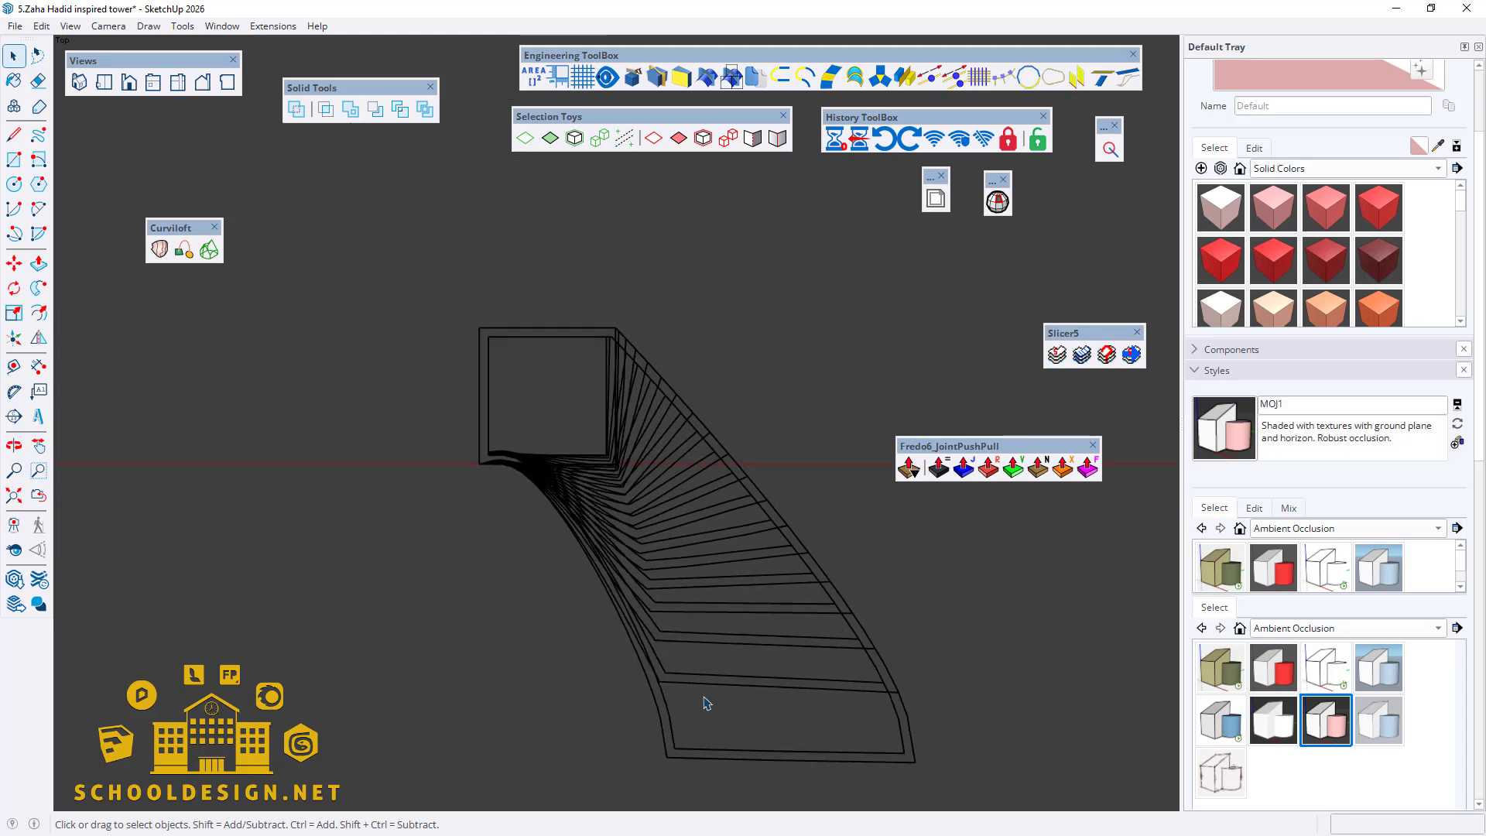
pyautogui.moveTo(703, 699); pyautogui.dragTo(632, 735, button='middle')
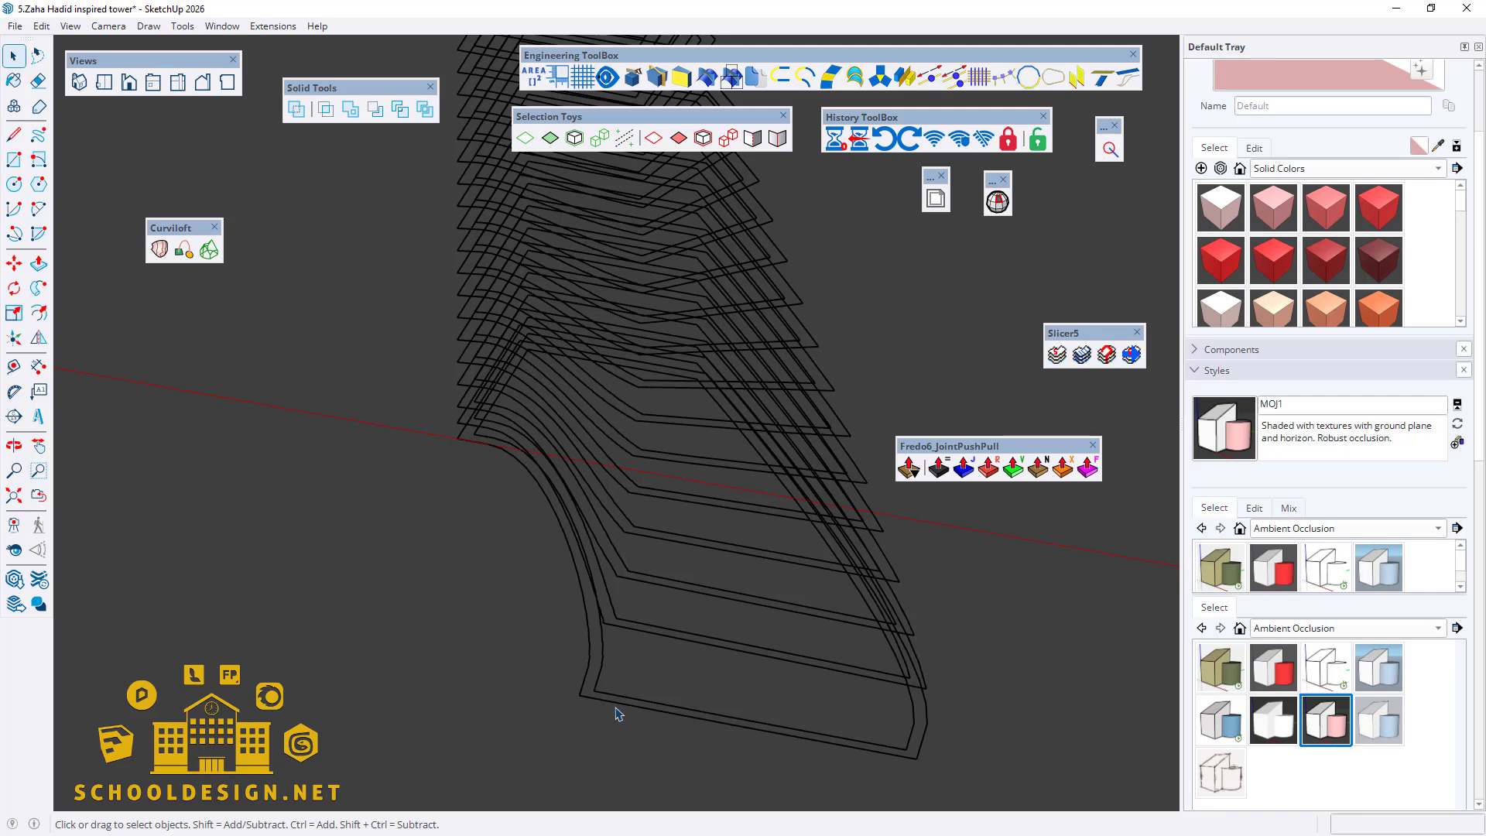
pyautogui.click(1054, 79)
pyautogui.click(748, 432)
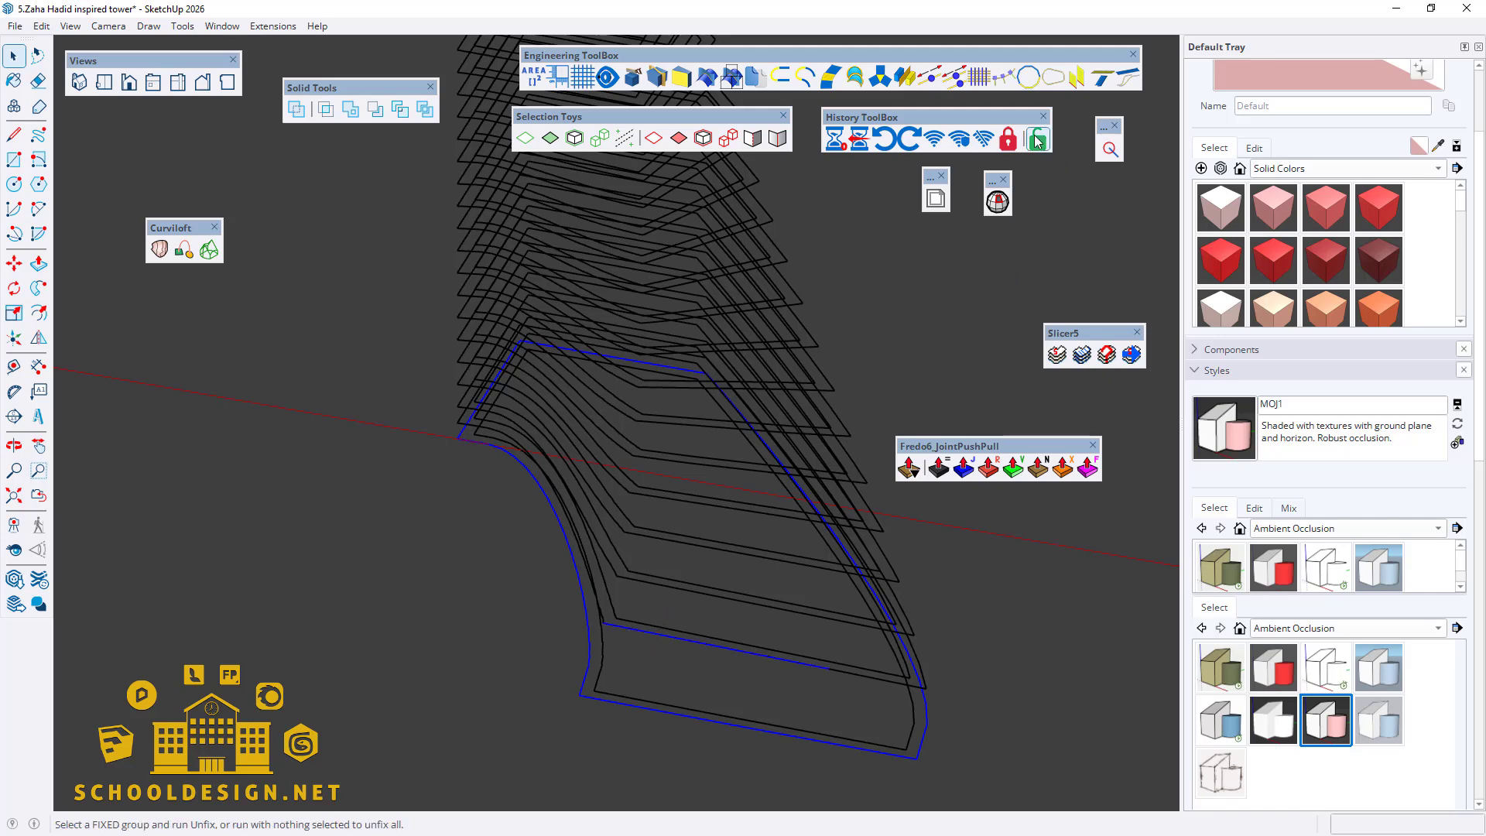
pyautogui.click(986, 132)
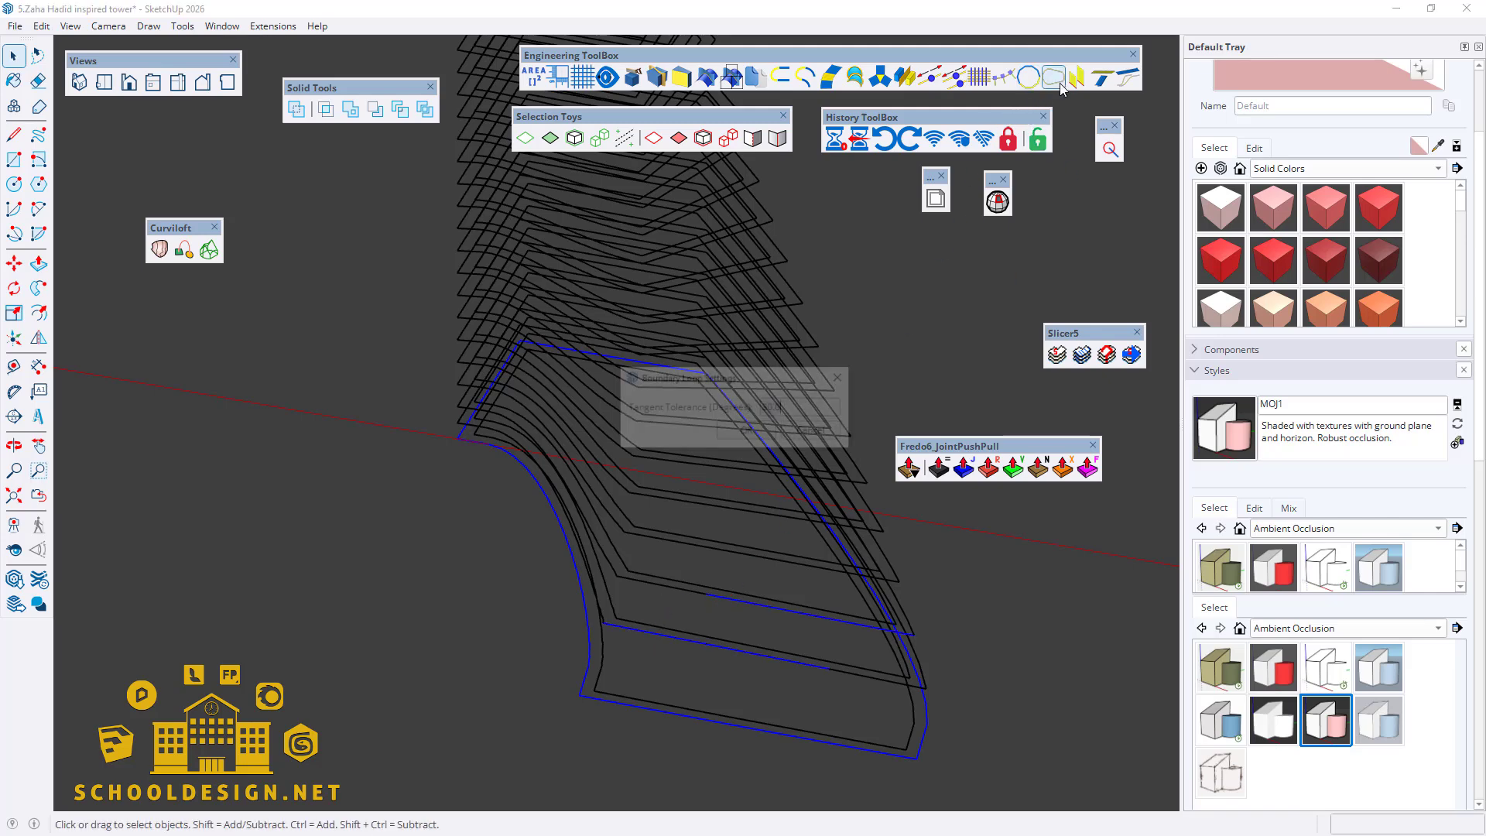
pyautogui.click(748, 432)
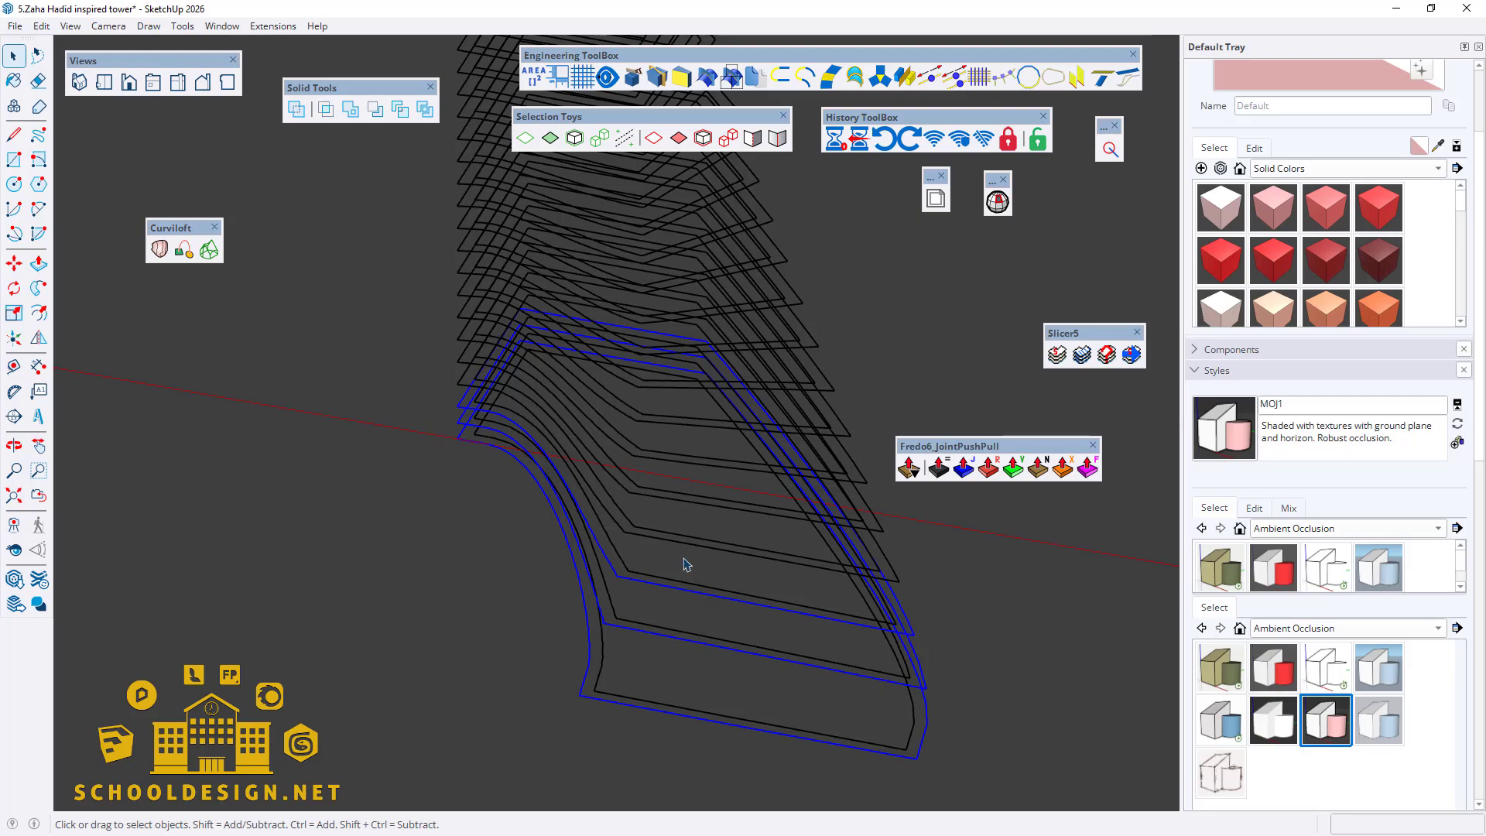
pyautogui.moveTo(683, 564); pyautogui.dragTo(645, 547, button='middle')
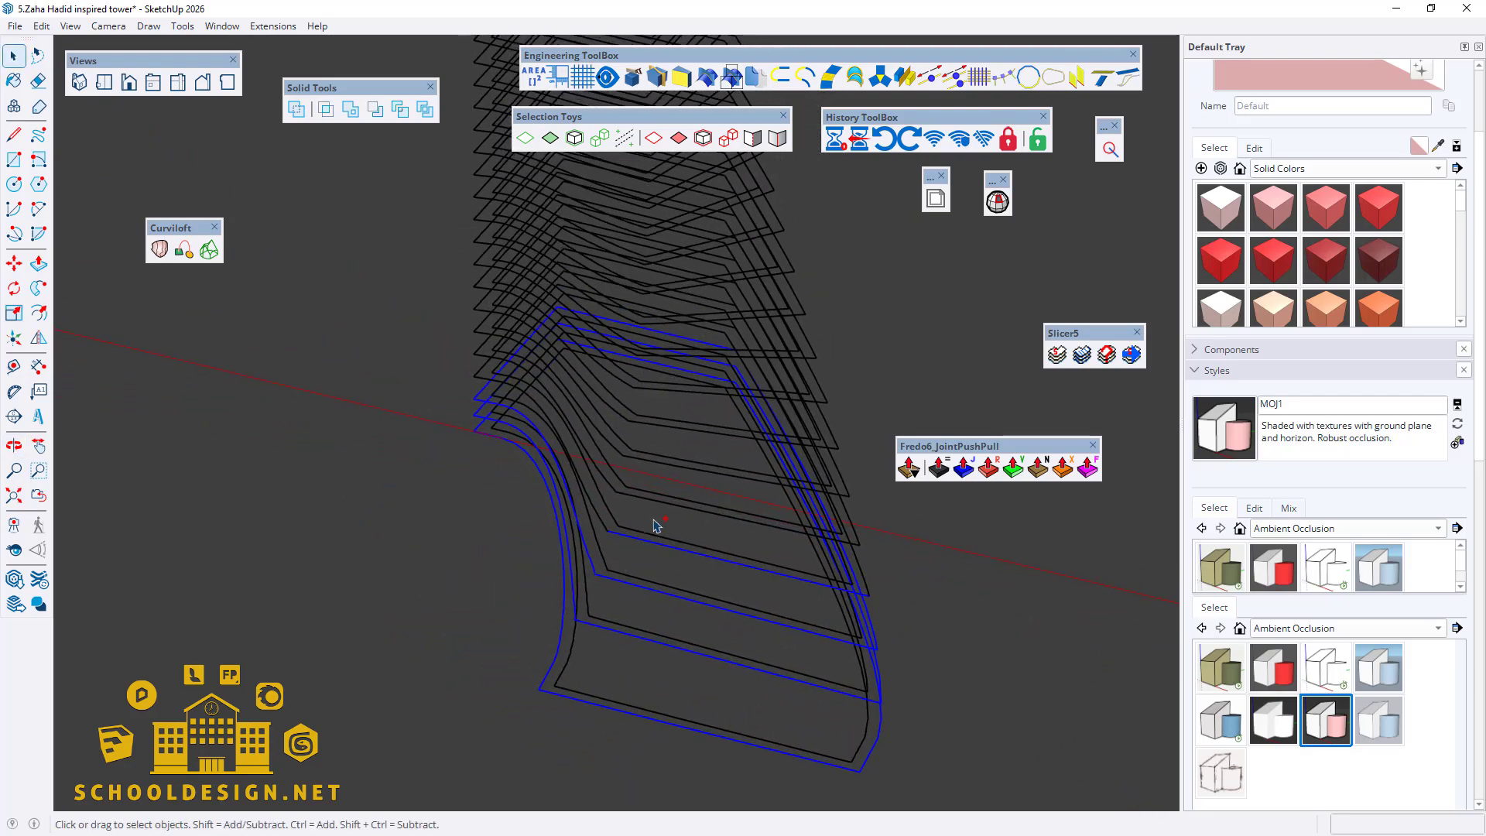
# Step: Select one inner outline edge on each of the lower, curved slabs, starting from the base
pyautogui.click(634, 672)
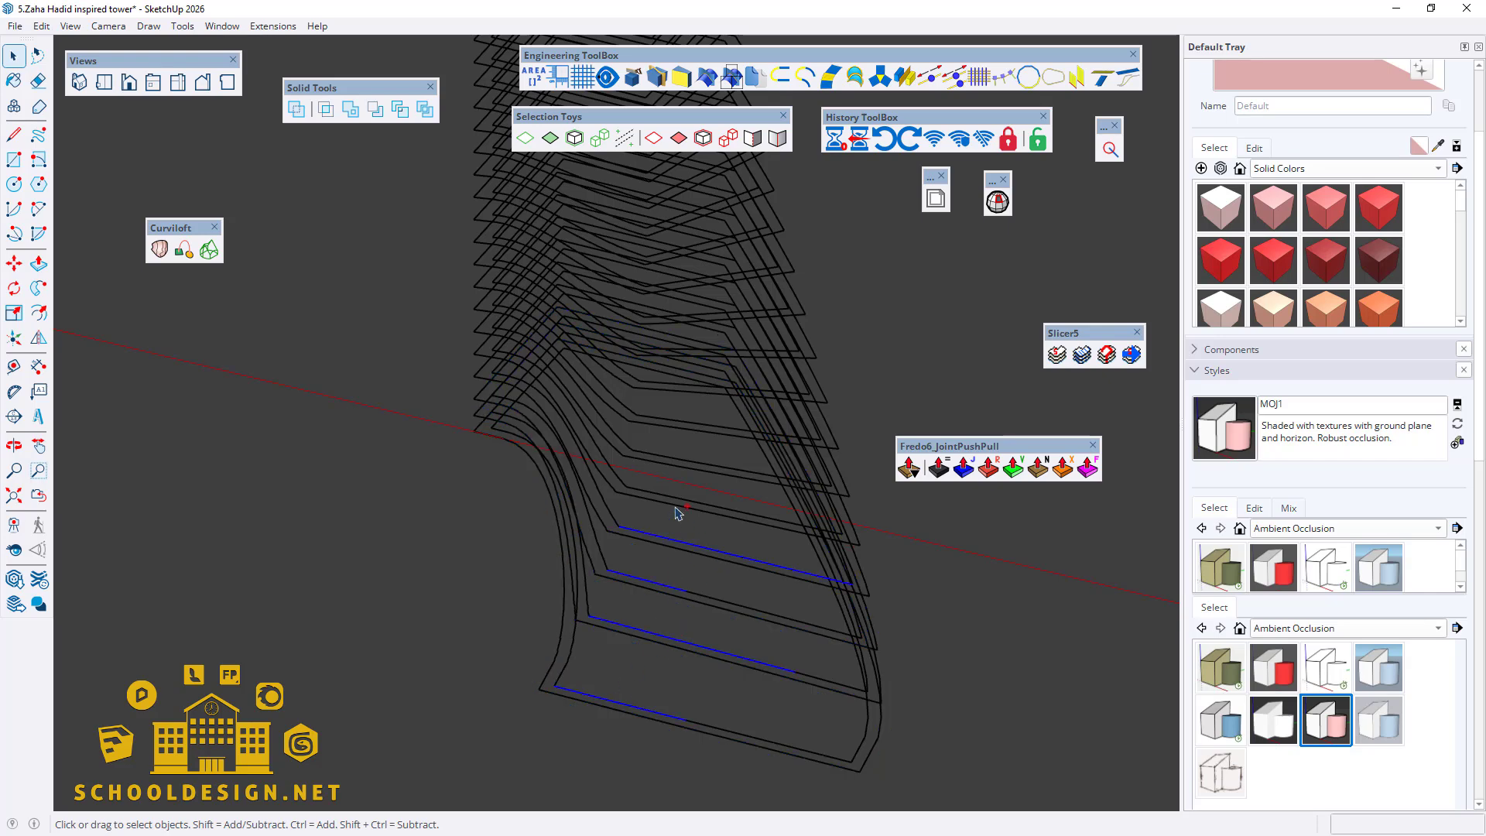
pyautogui.scroll(2, 663, 428)
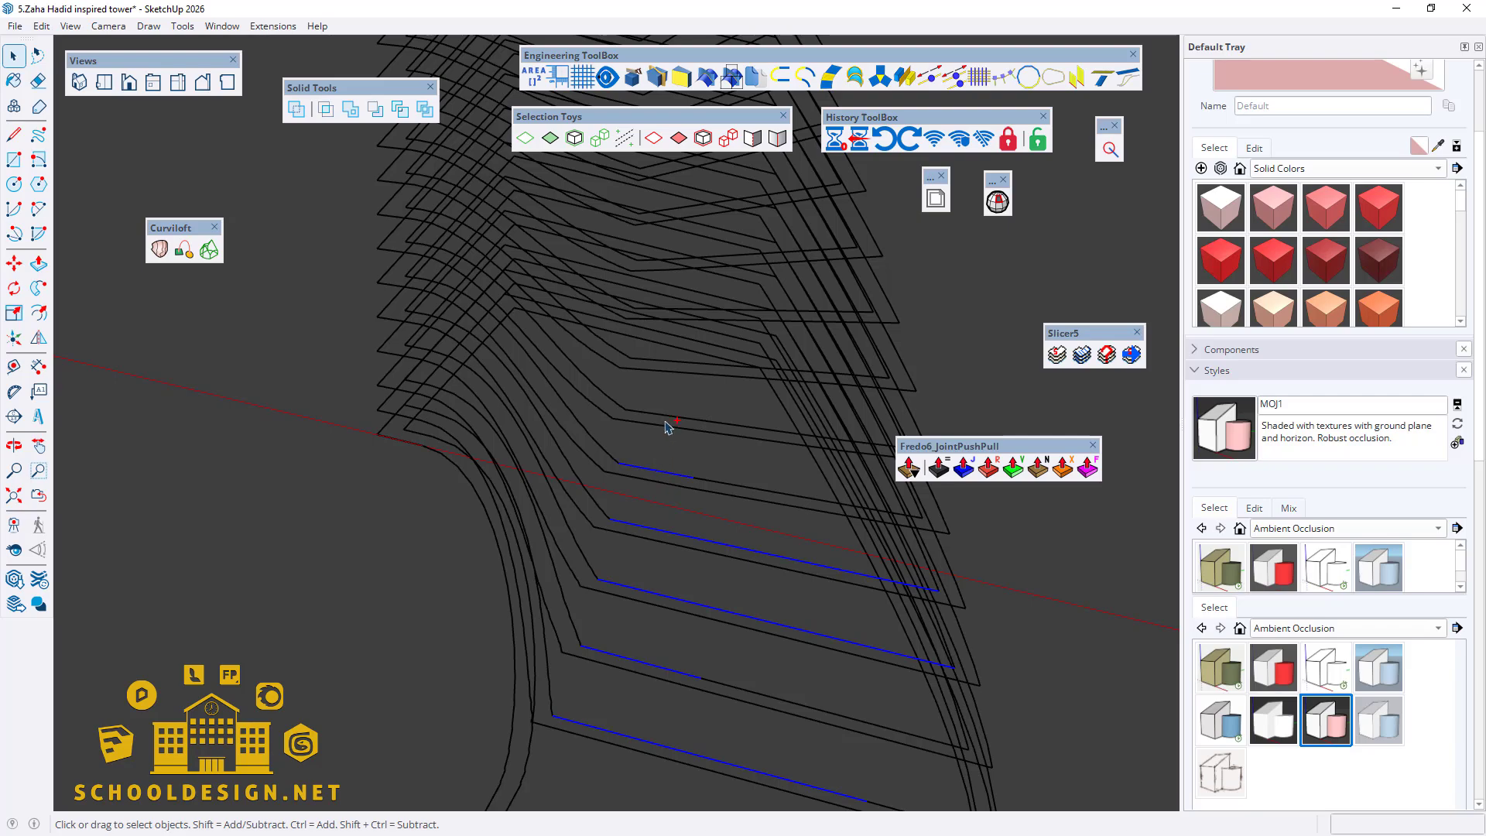
pyautogui.moveTo(684, 398); pyautogui.dragTo(615, 444, button='middle')
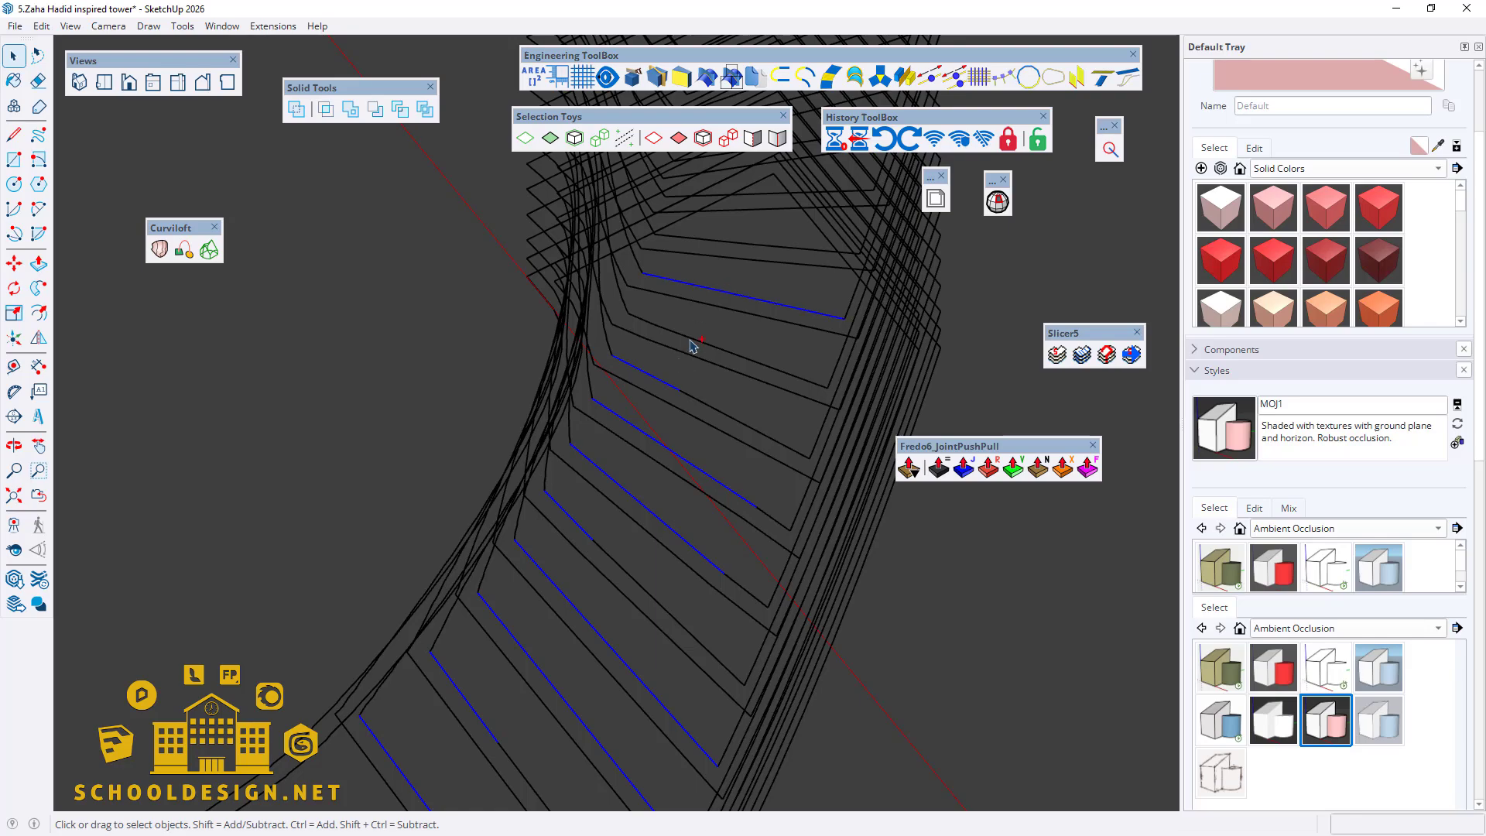
pyautogui.moveTo(625, 621); pyautogui.dragTo(692, 521, button='middle')
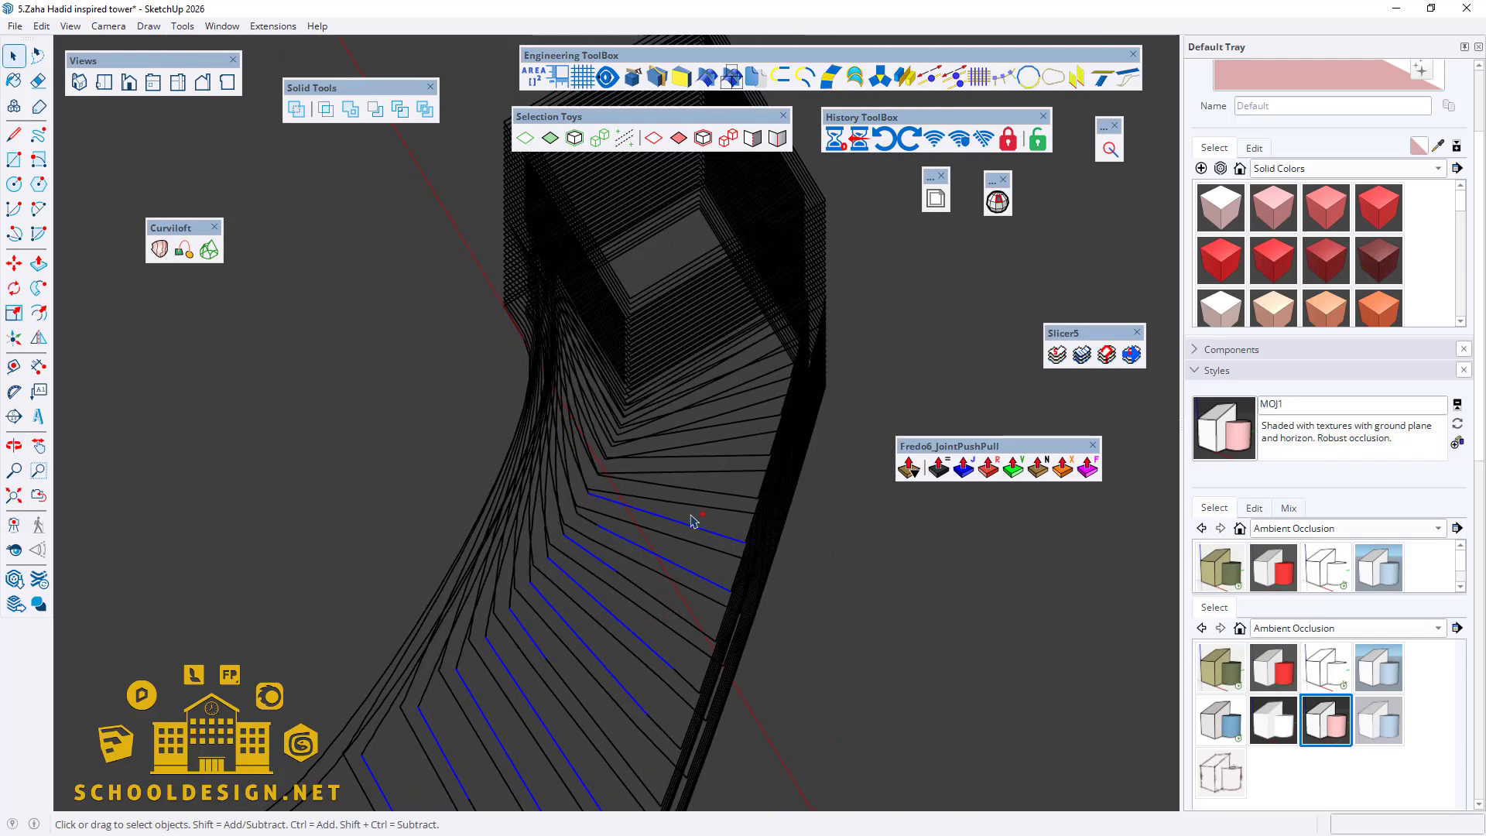
# Step: Add one inner outline edge of every remaining slab to the selection, up to the topmost slab
pyautogui.moveTo(706, 464); pyautogui.dragTo(546, 372, button='middle')
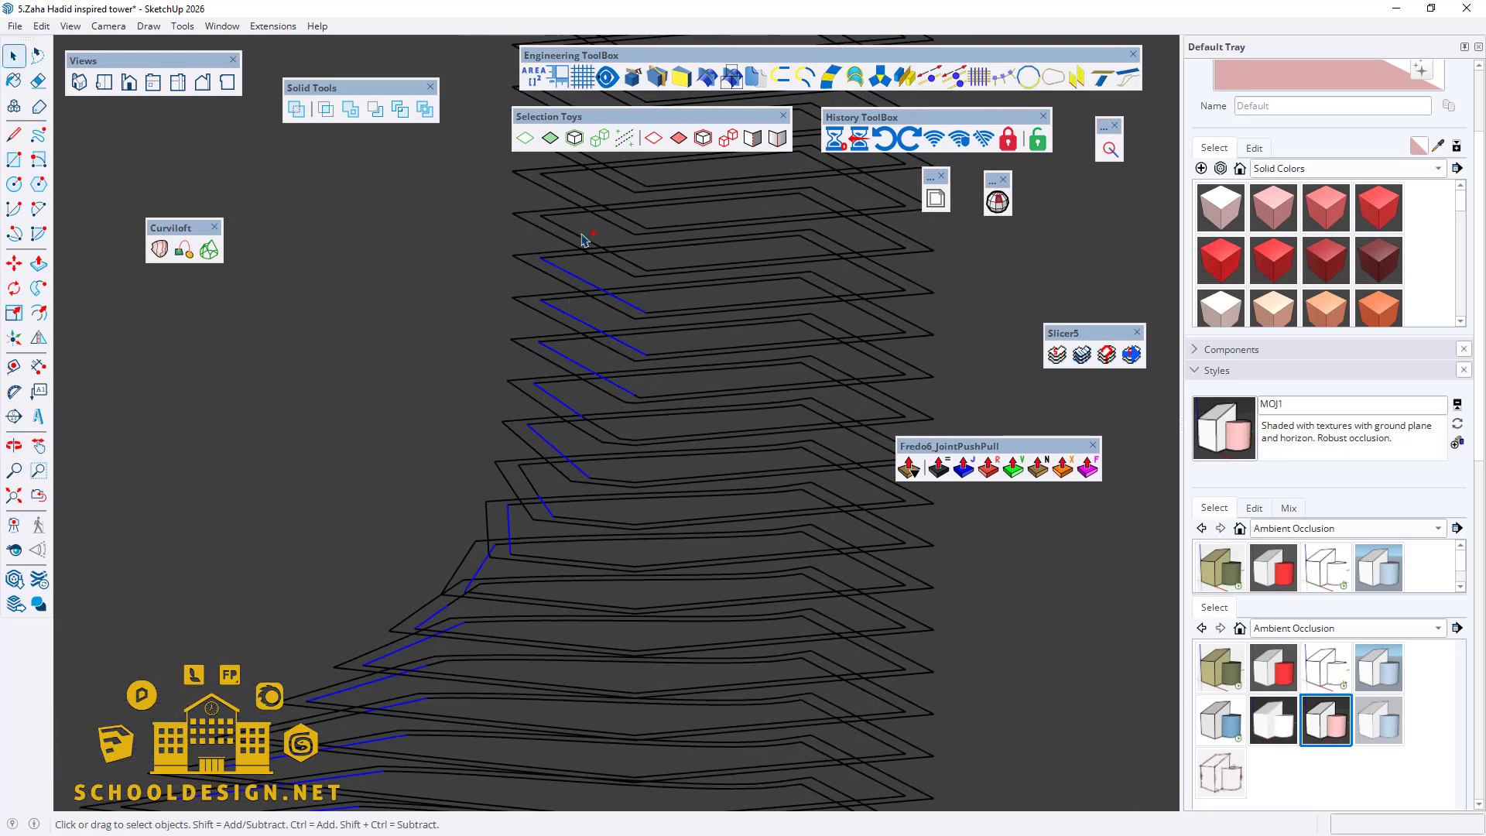
pyautogui.moveTo(575, 536); pyautogui.dragTo(642, 250, button='middle')
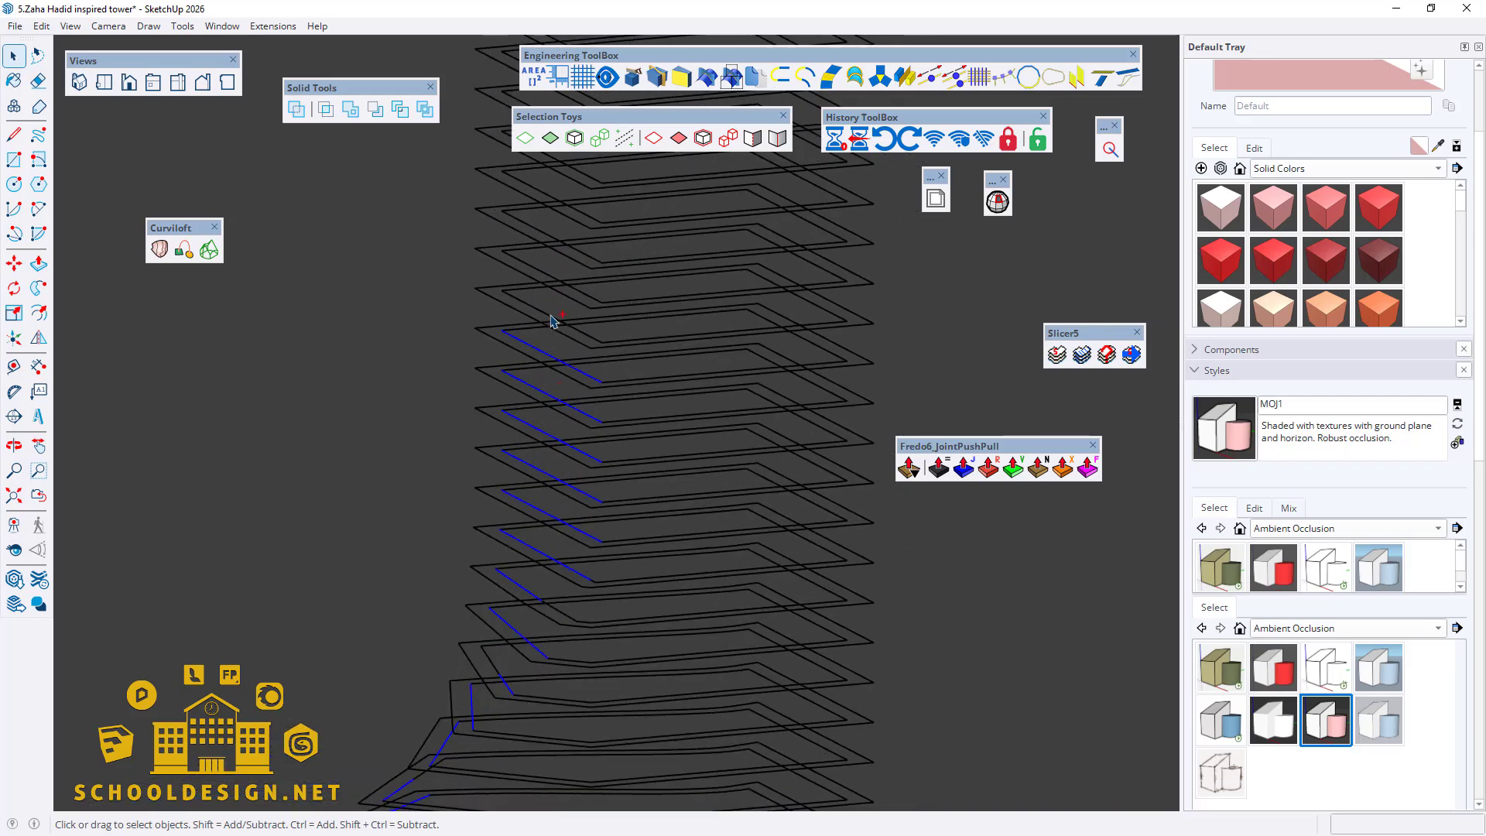
pyautogui.moveTo(550, 239); pyautogui.dragTo(573, 322, button='middle')
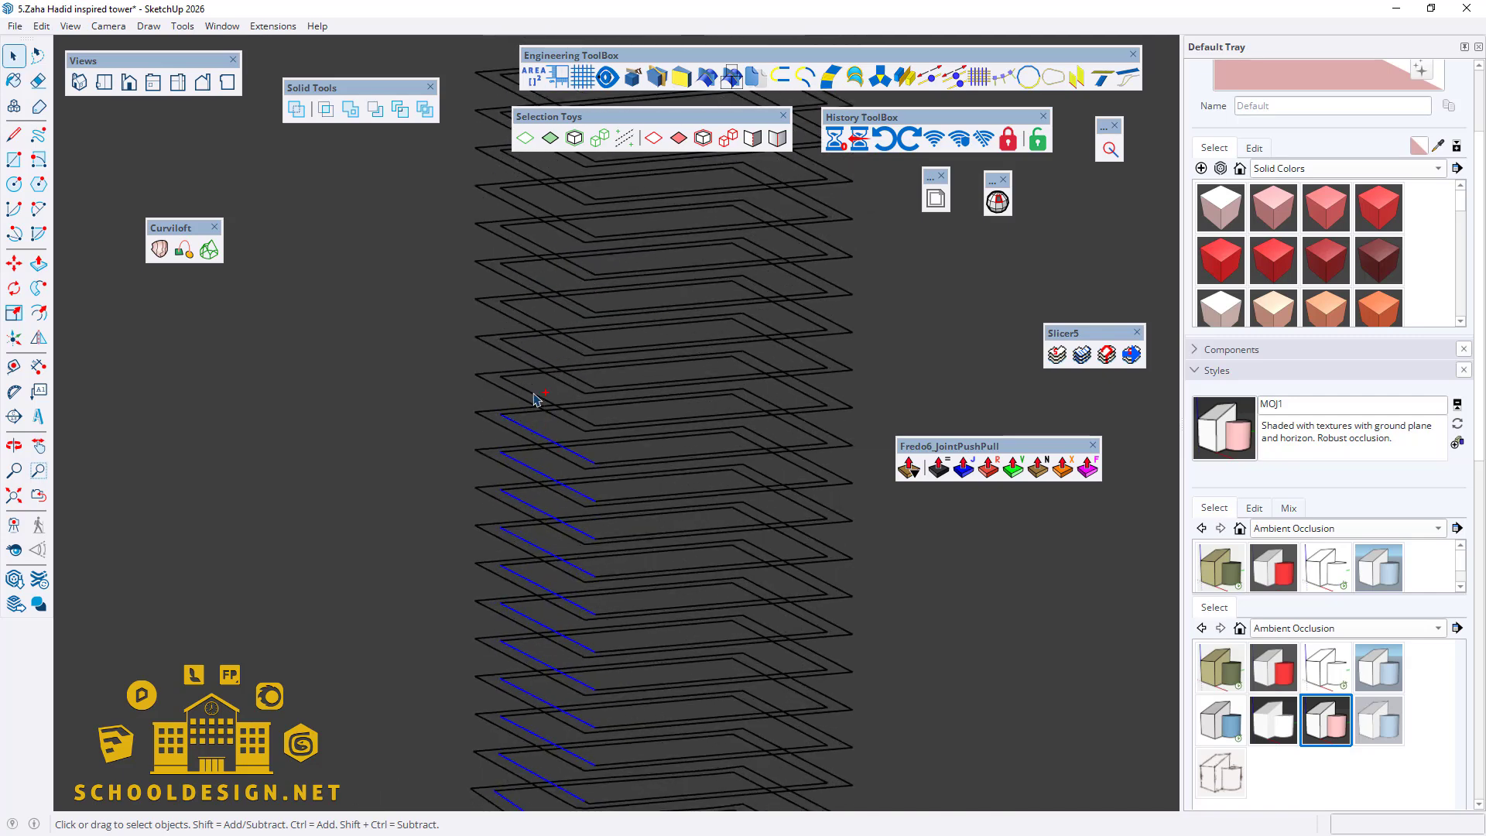
pyautogui.keyDown('ctrl'); pyautogui.click(539, 283); pyautogui.keyUp('ctrl')
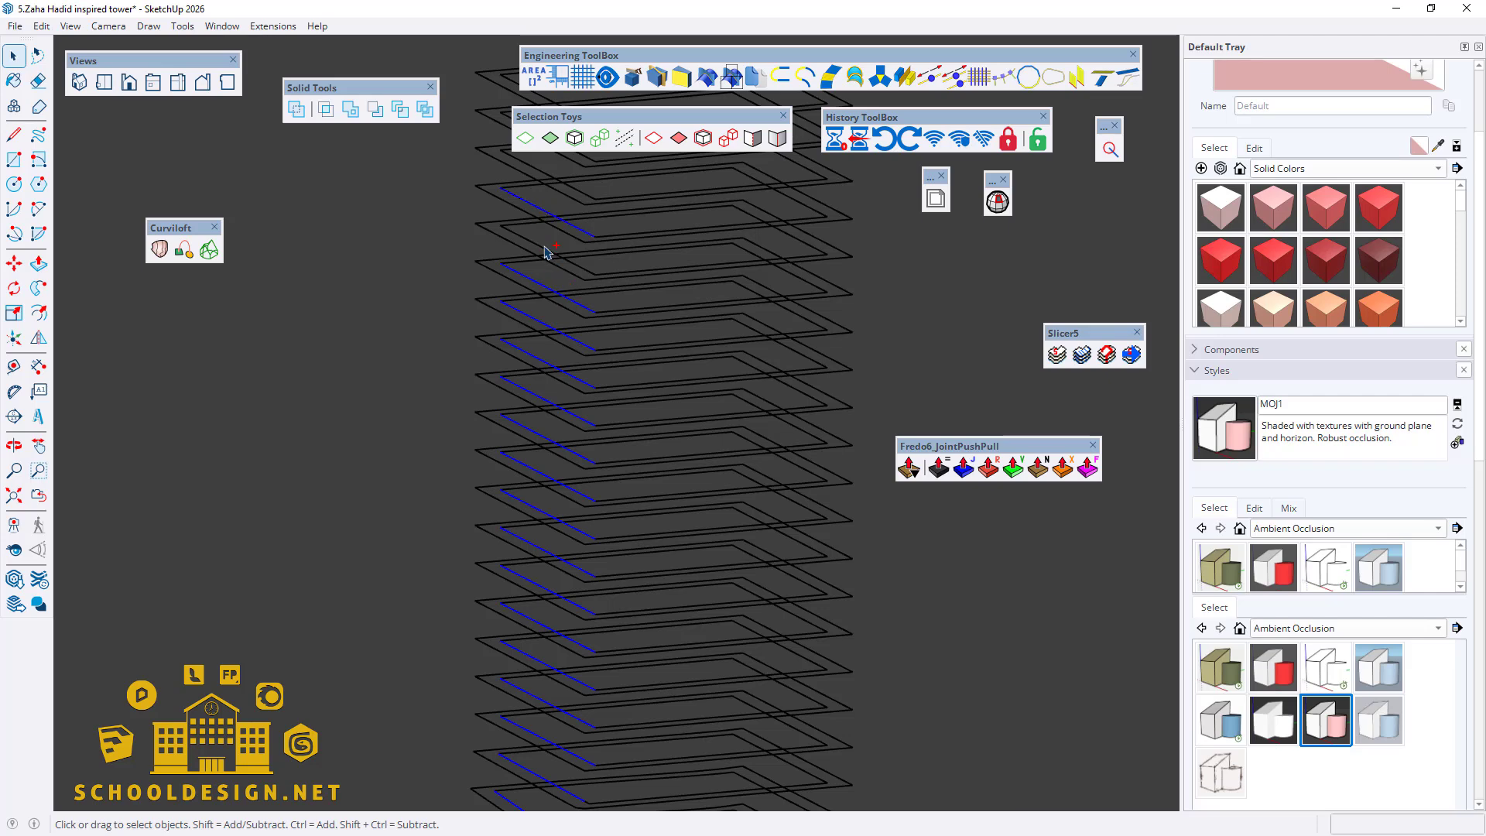
pyautogui.scroll(-3, 545, 248)
pyautogui.scroll(2, 559, 282)
pyautogui.scroll(2, 577, 360)
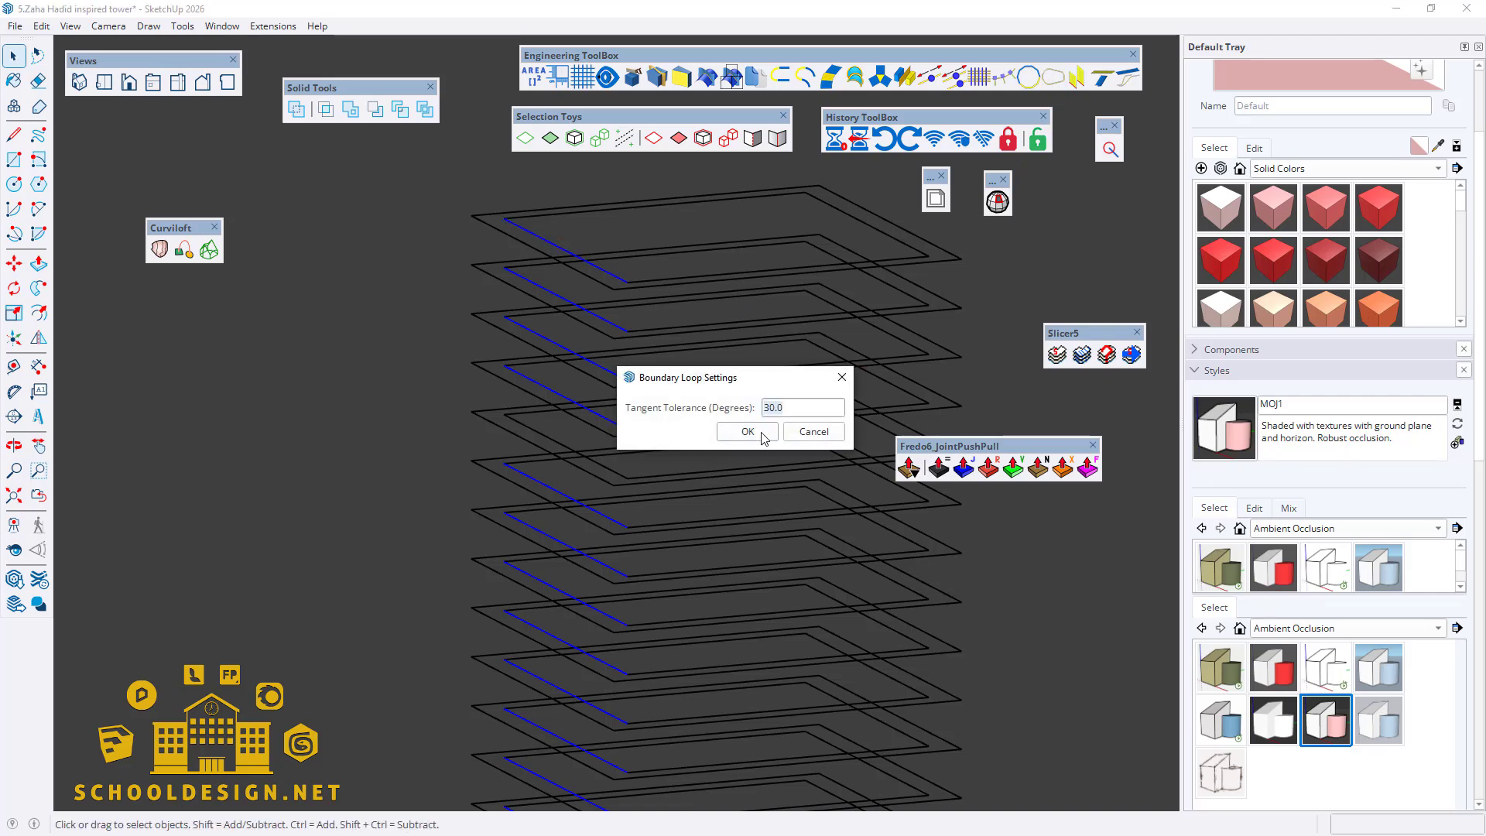
# Step: Extend the selected edges to the complete inner loops of all slabs using Boundary Loop with a 30.0 degree tangent tolerance
pyautogui.click(755, 432)
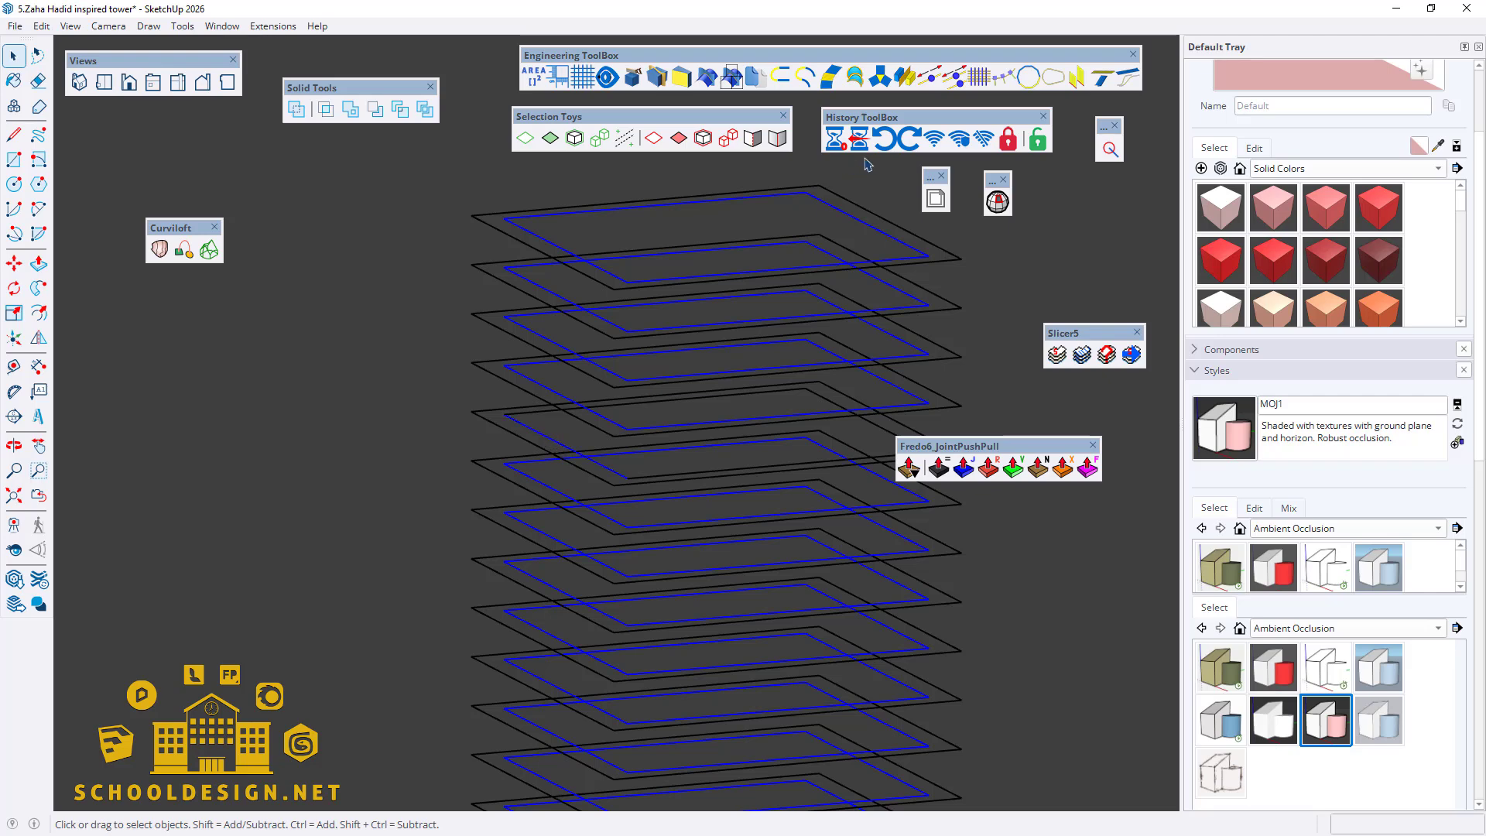
pyautogui.click(1053, 77)
pyautogui.click(751, 430)
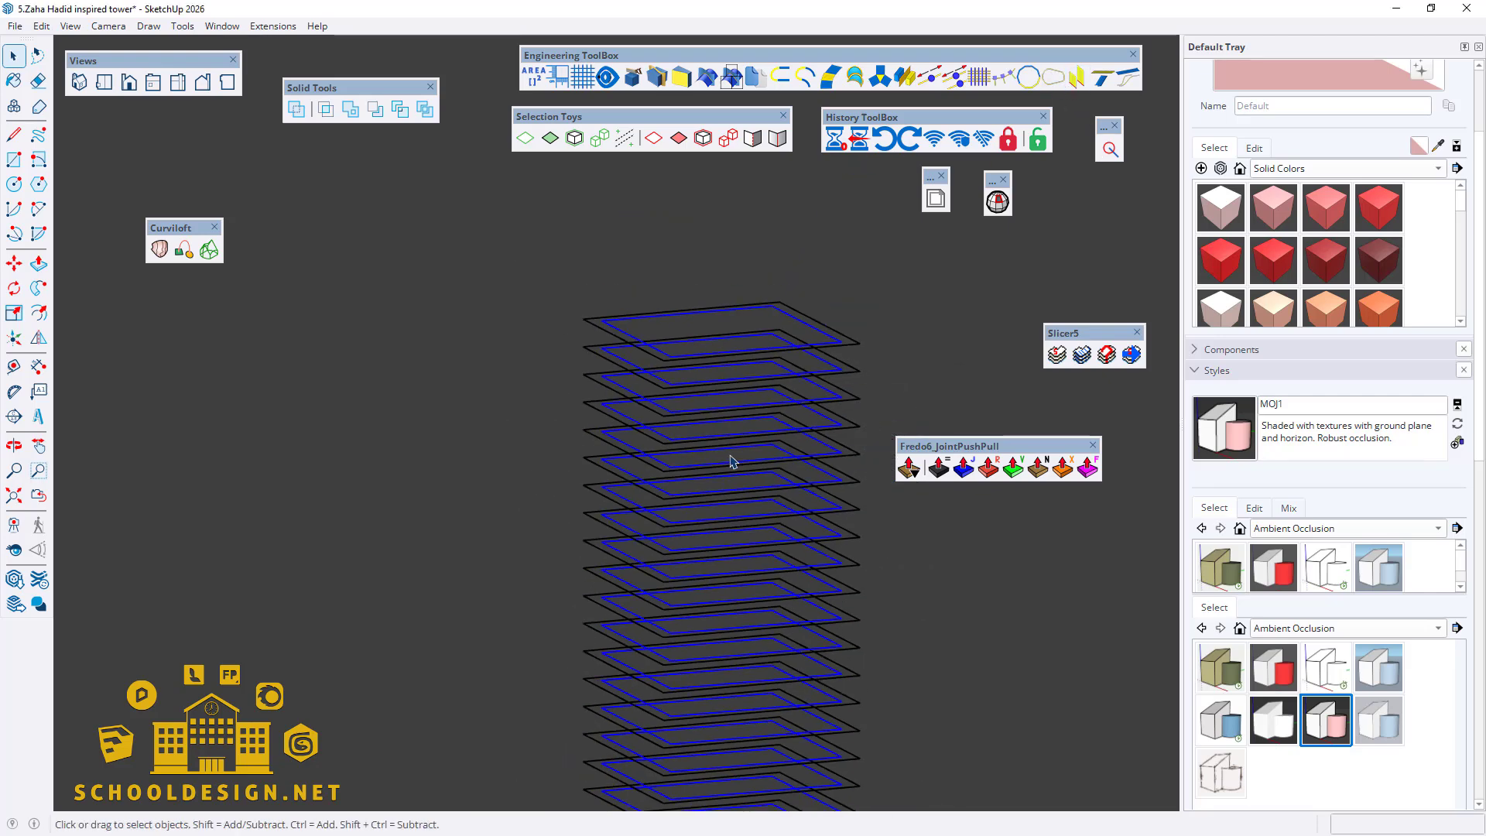
# Step: Delete the selected inner loops from the outline copy, keeping only the outer slab outlines
pyautogui.scroll(-4, 730, 464)
pyautogui.click(705, 512)
pyautogui.scroll(5, 625, 637)
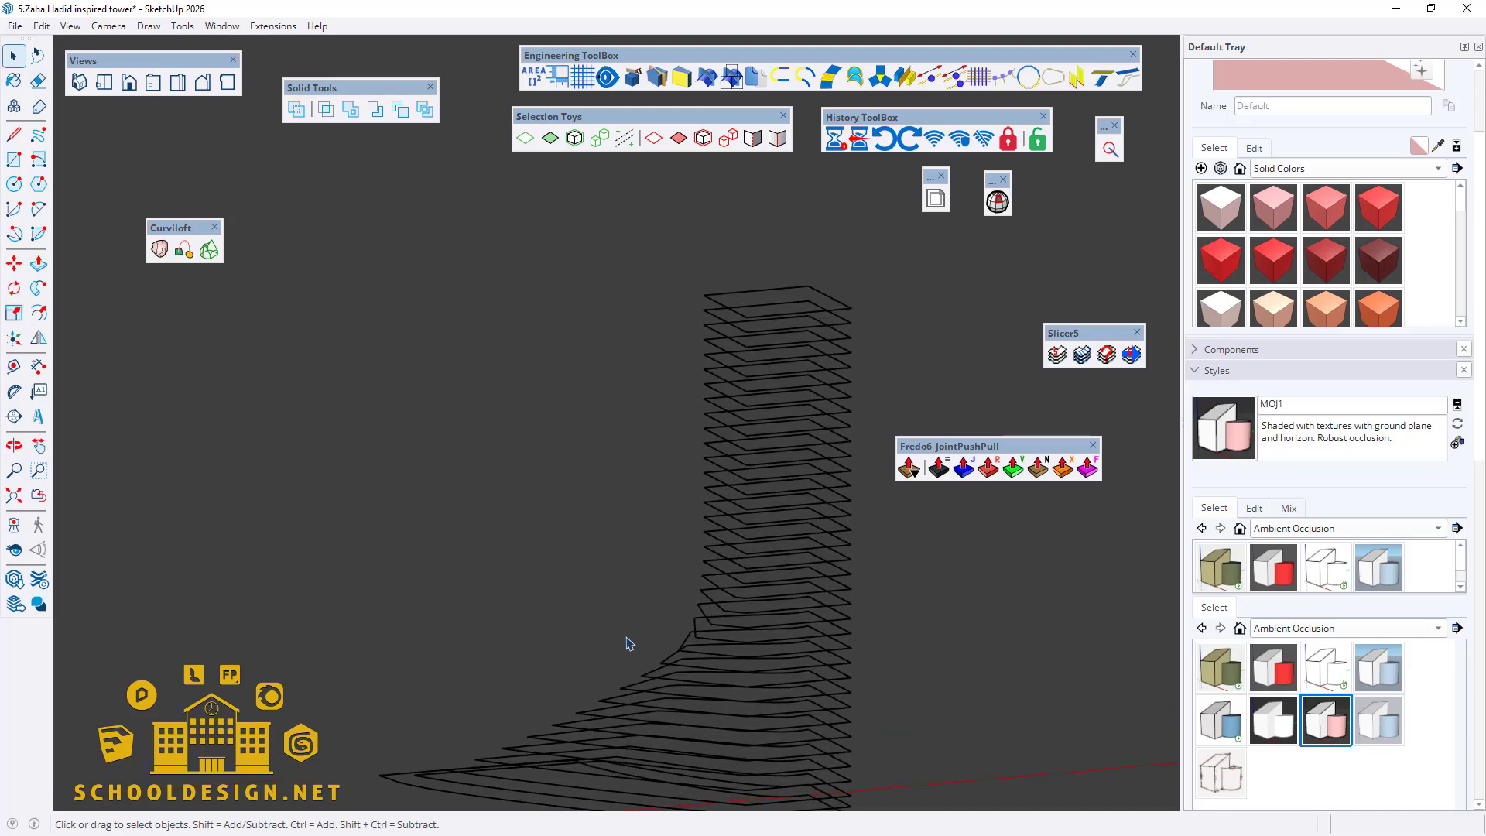
pyautogui.moveTo(573, 507); pyautogui.dragTo(1006, 703, button='middle')
pyautogui.moveTo(480, 591); pyautogui.dragTo(360, 279, button='middle')
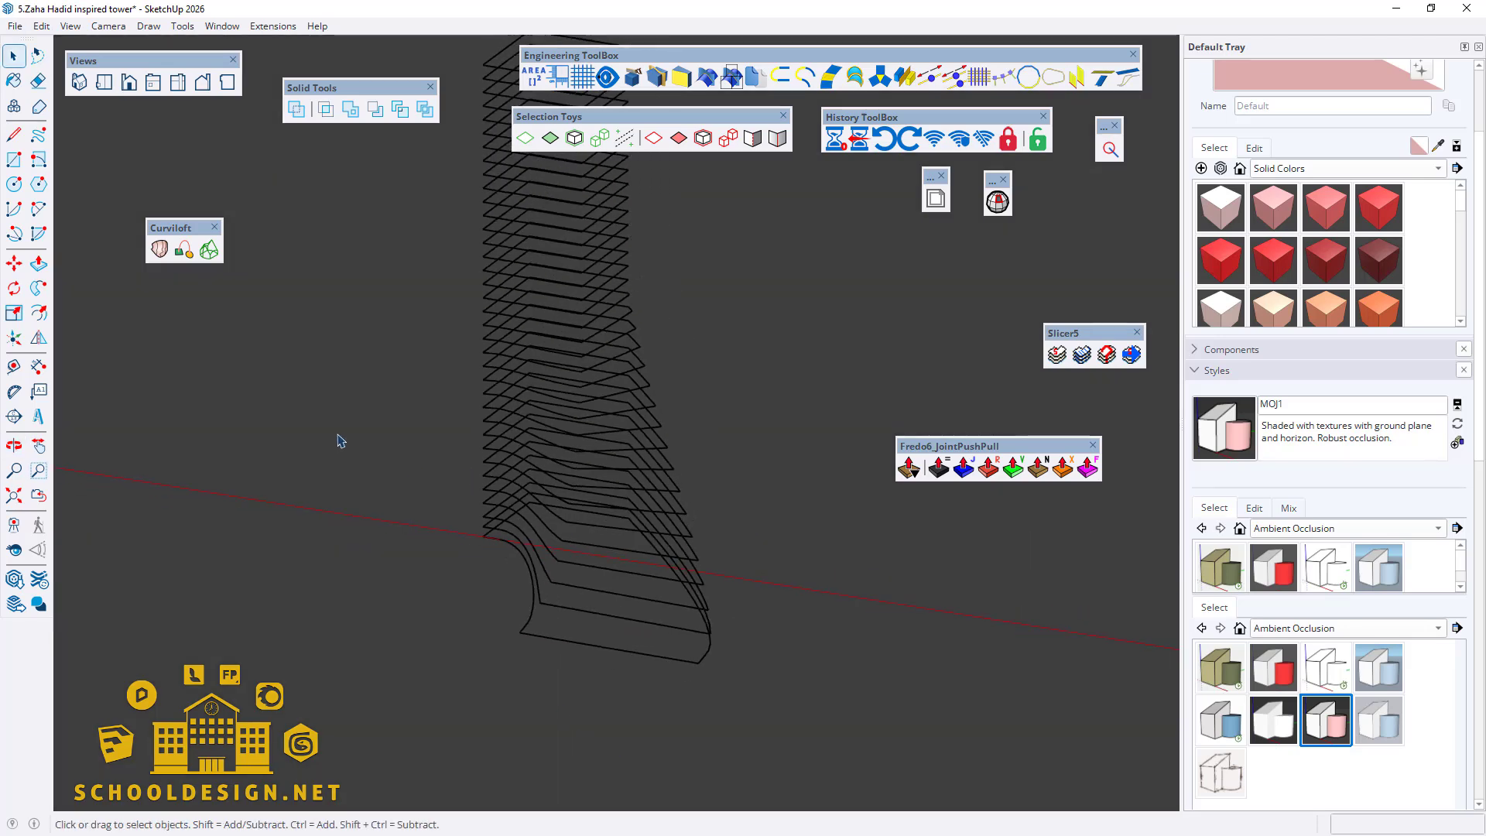
# Step: Select all slab faces and edges of the adjacent tower copy that still has its filled slabs
pyautogui.scroll(-5, 402, 416)
pyautogui.scroll(6, 1083, 564)
pyautogui.moveTo(836, 547)
pyautogui.mouseDown(button='middle')
pyautogui.moveTo(735, 299)
pyautogui.moveTo(810, 556)
pyautogui.mouseUp(button='middle')
pyautogui.scroll(-4, 779, 634)
pyautogui.scroll(4, 706, 408)
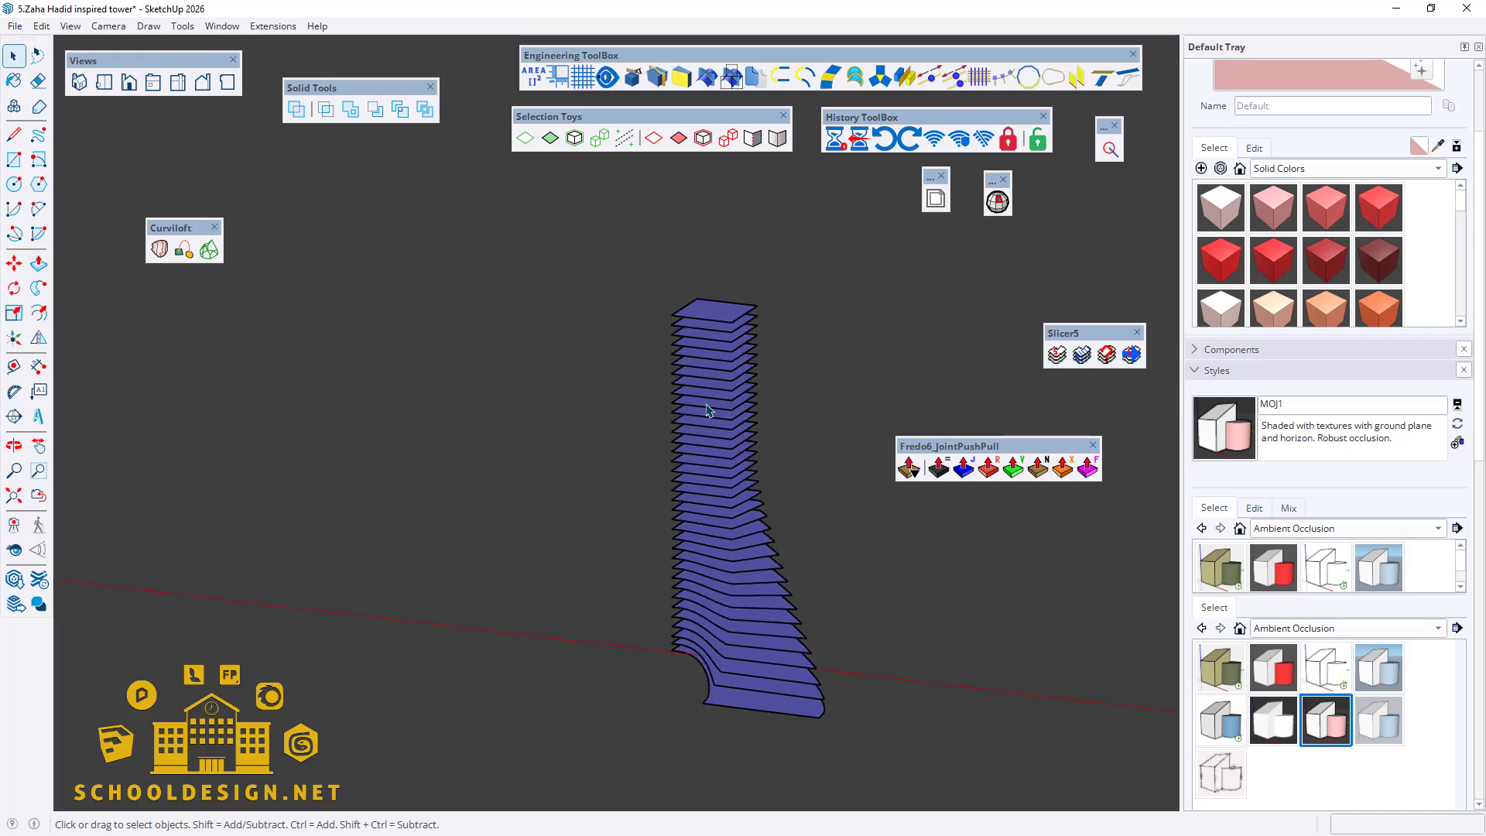
pyautogui.scroll(-3, 643, 387)
pyautogui.moveTo(643, 388); pyautogui.dragTo(901, 711, button='middle')
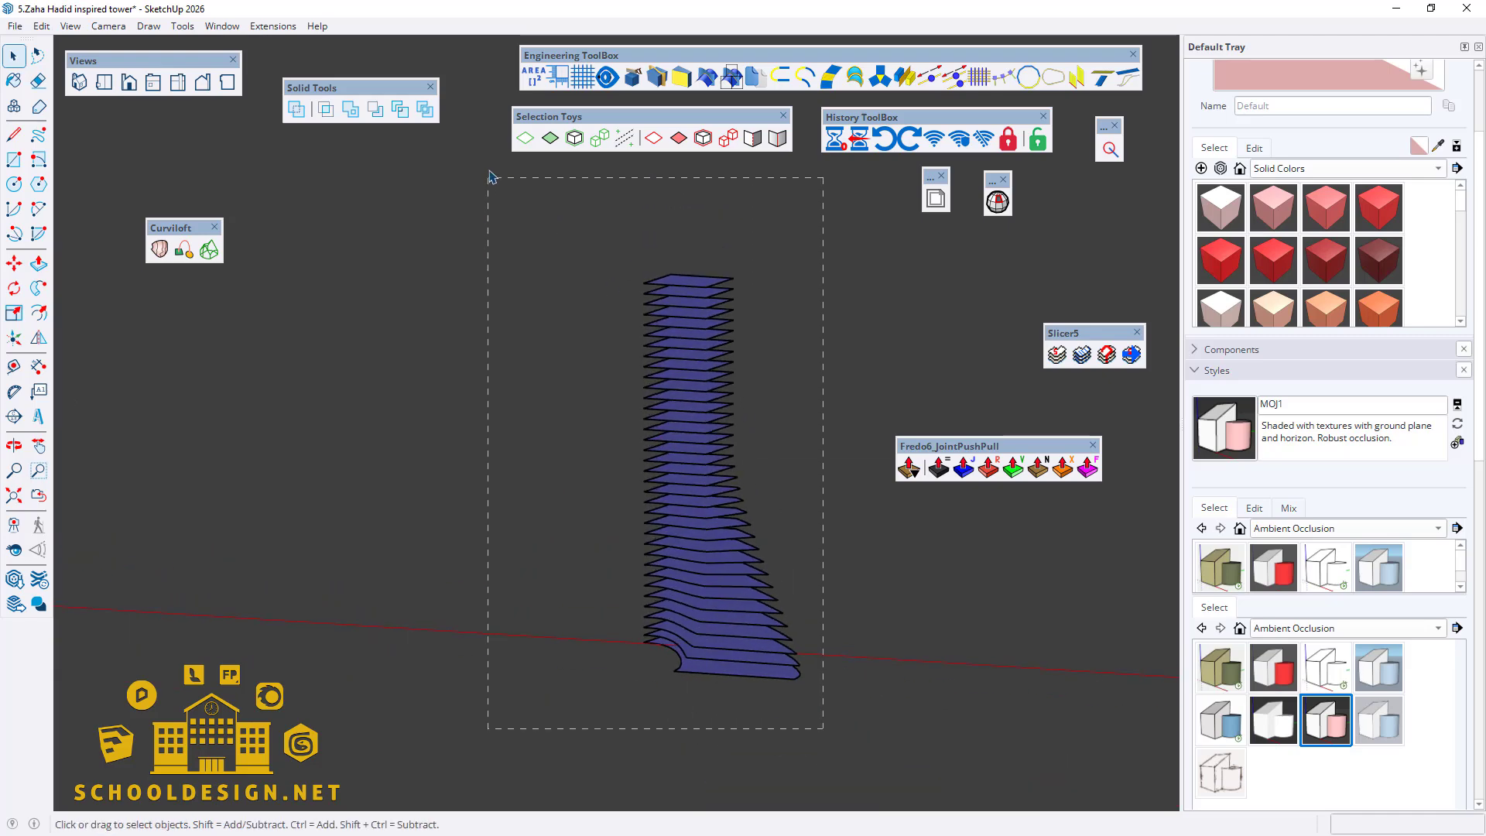
pyautogui.moveTo(489, 177); pyautogui.dragTo(488, 177)
pyautogui.scroll(1, 994, 480)
# Step: Thicken all selected slab faces downward by about 4.00 m with Joint Push Pull so the floors form a closed stepped mass
pyautogui.click(938, 468)
pyautogui.scroll(7, 689, 253)
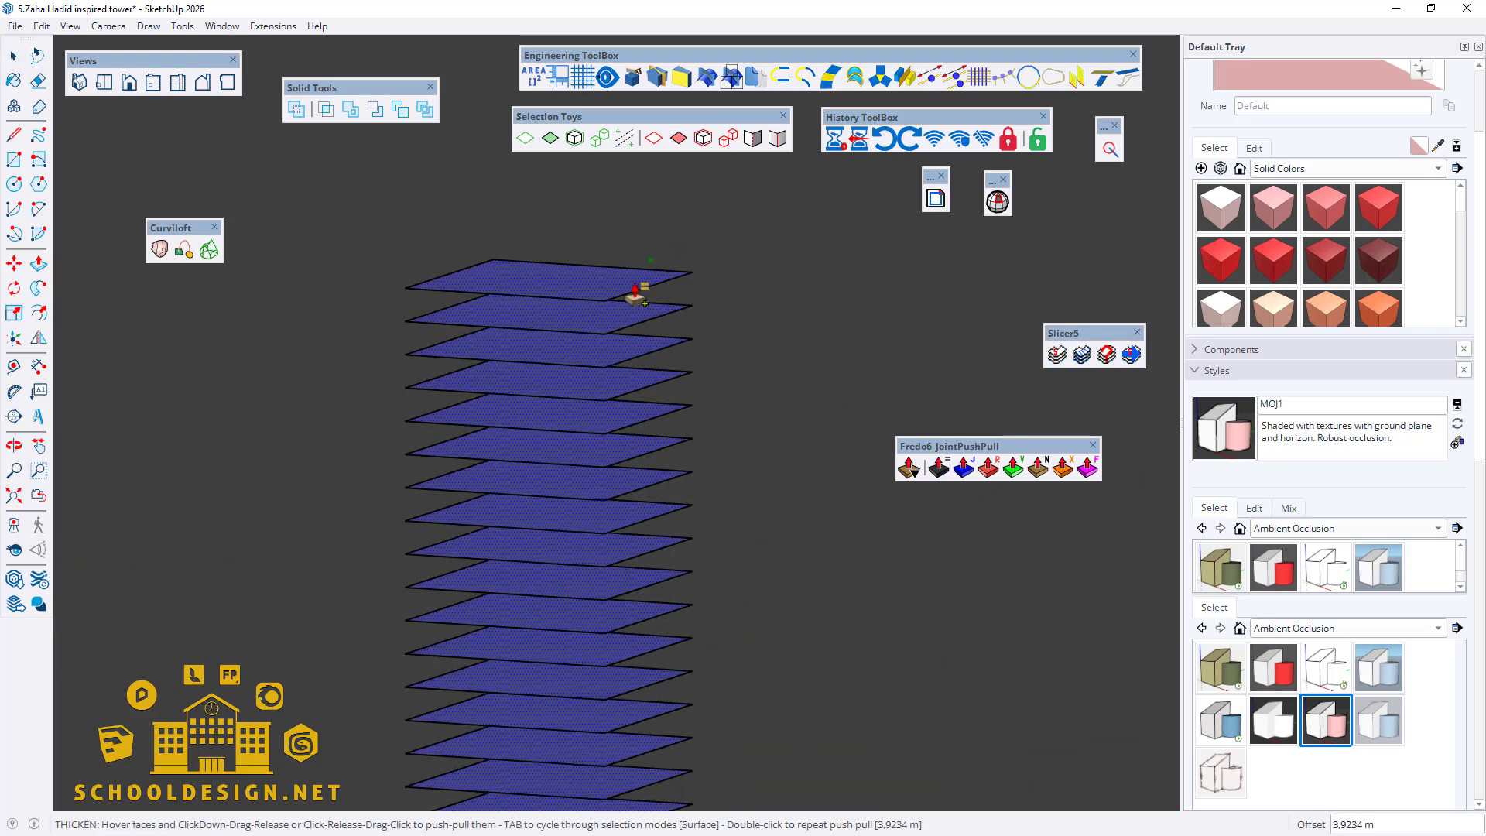
pyautogui.scroll(1, 635, 285)
pyautogui.click(910, 468)
pyautogui.moveTo(520, 276); pyautogui.dragTo(532, 248, button='middle')
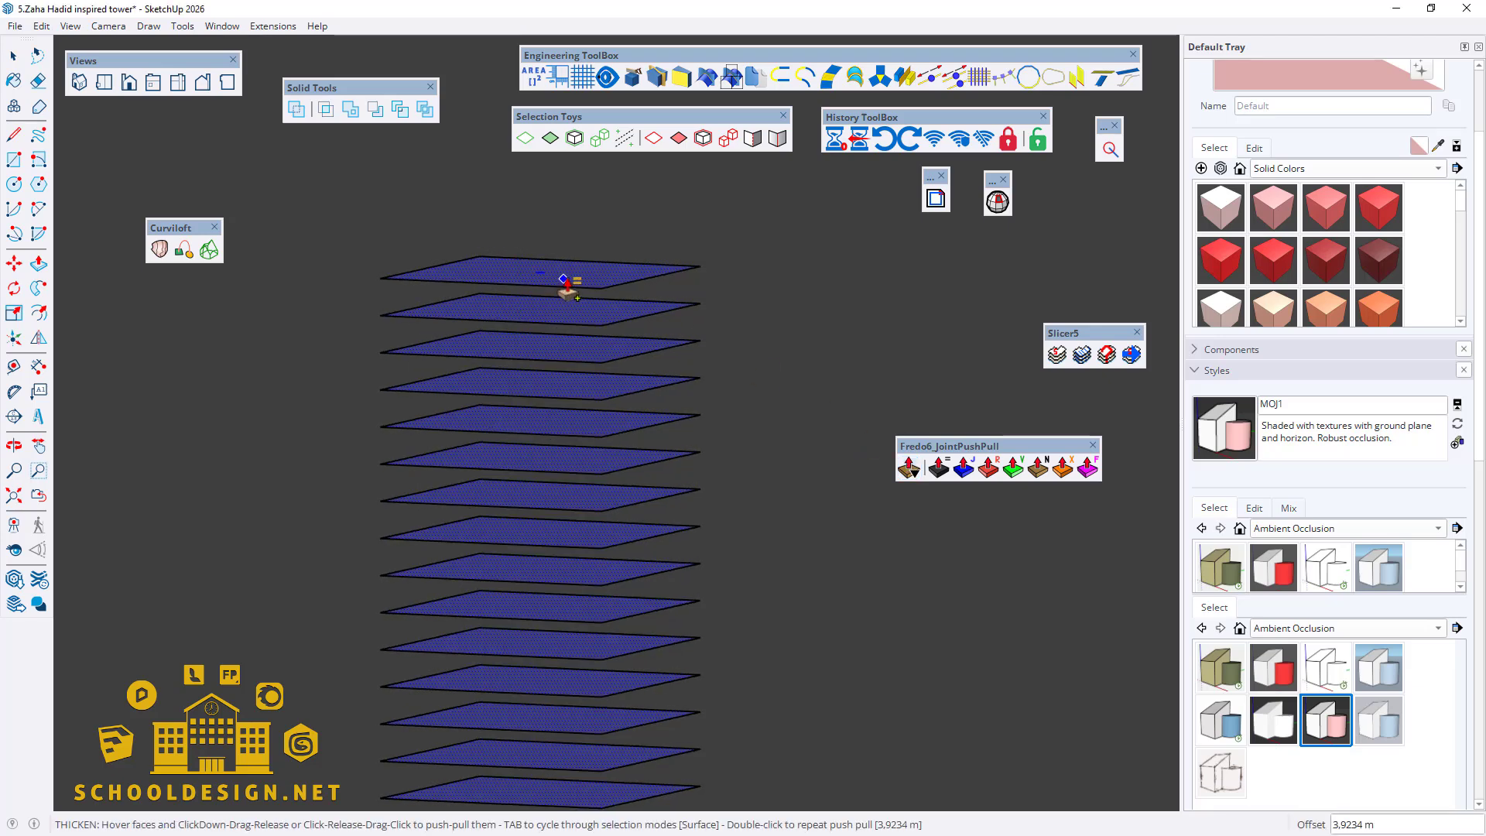
pyautogui.click(567, 288)
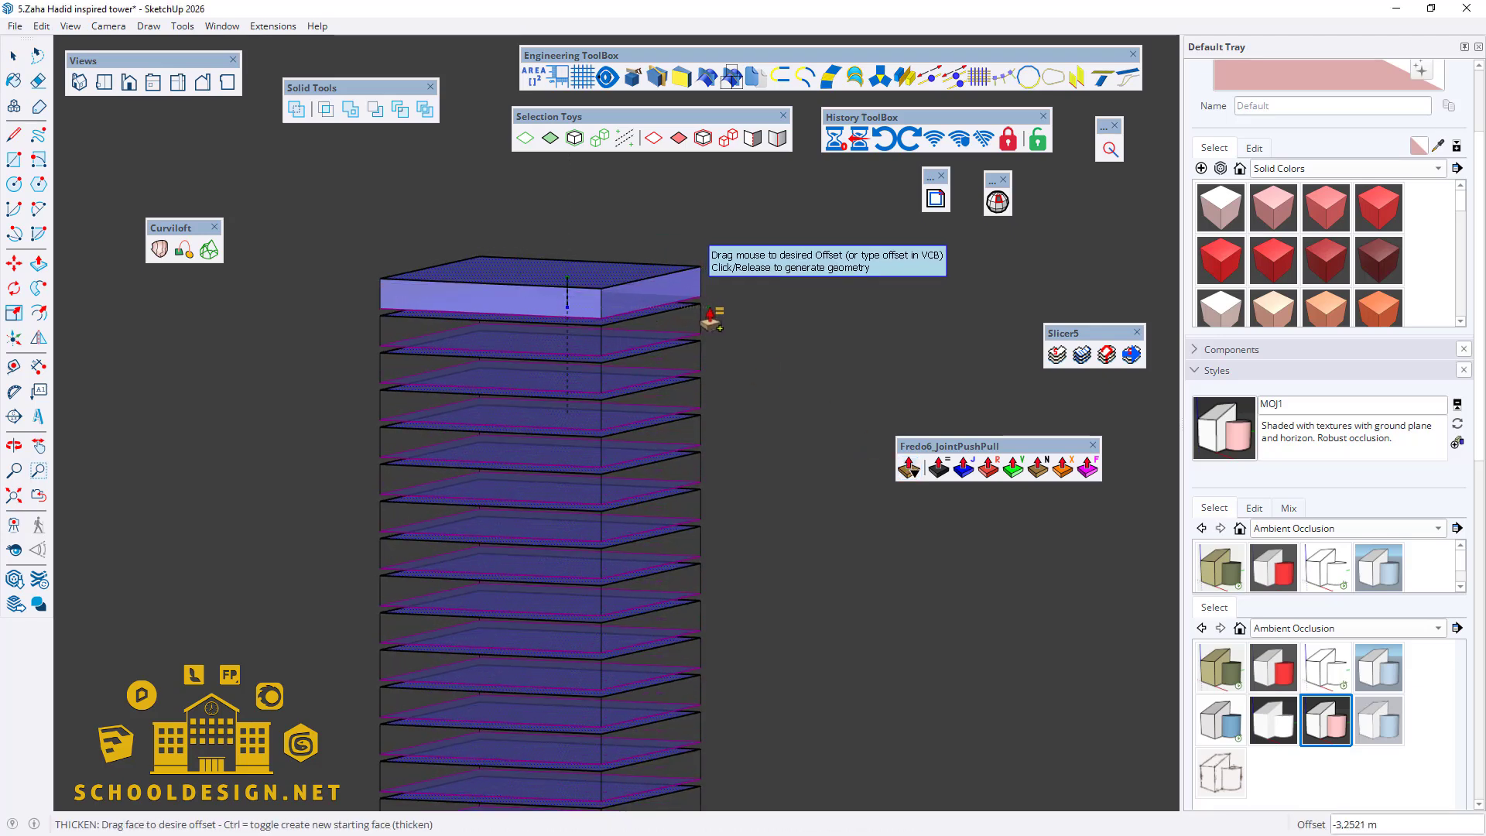
pyautogui.click(776, 358)
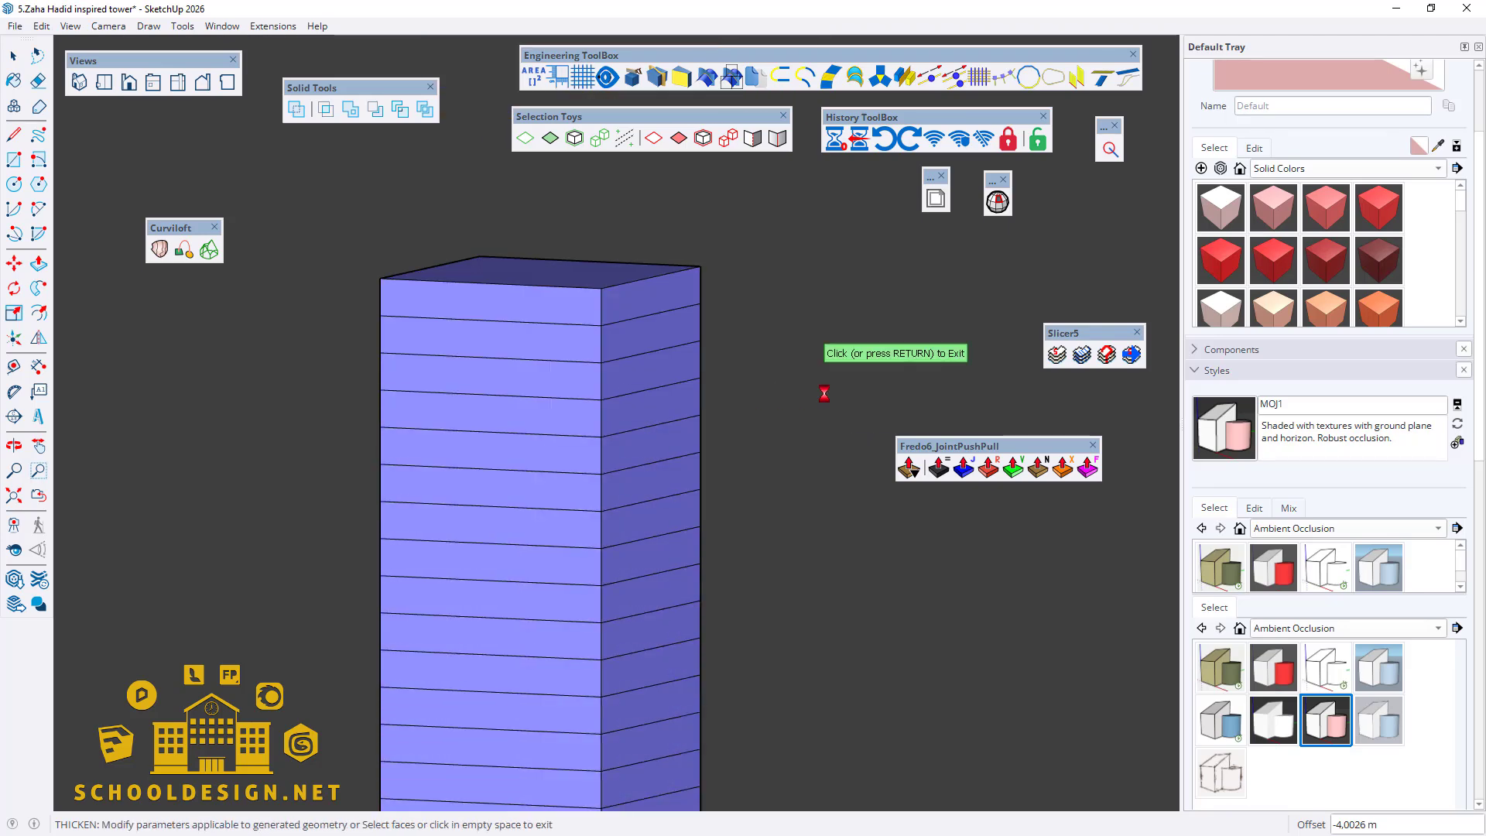
pyautogui.scroll(-10, 822, 516)
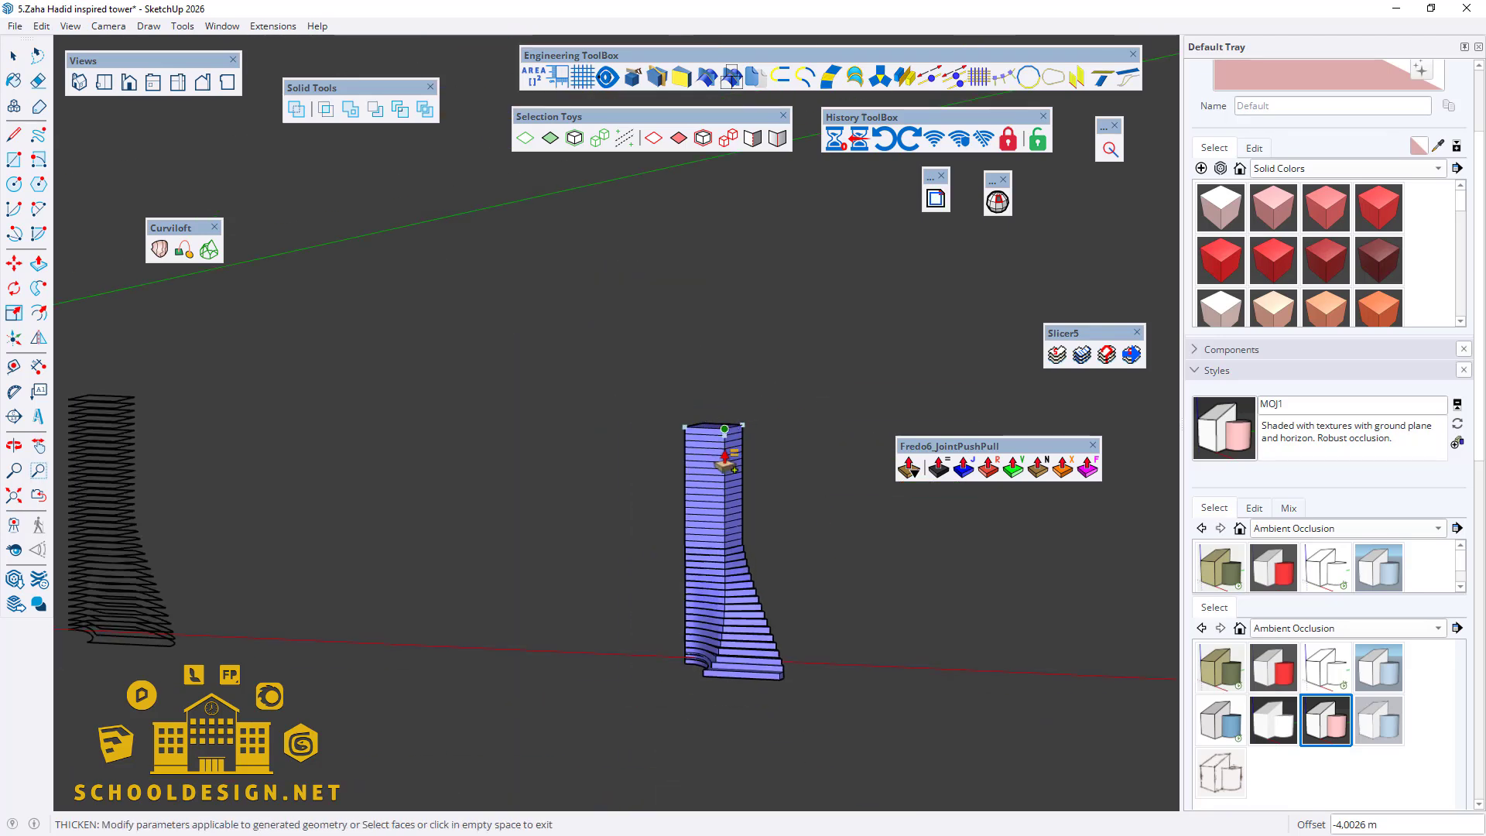
pyautogui.moveTo(782, 700); pyautogui.dragTo(807, 735, button='middle')
pyautogui.scroll(8, 770, 607)
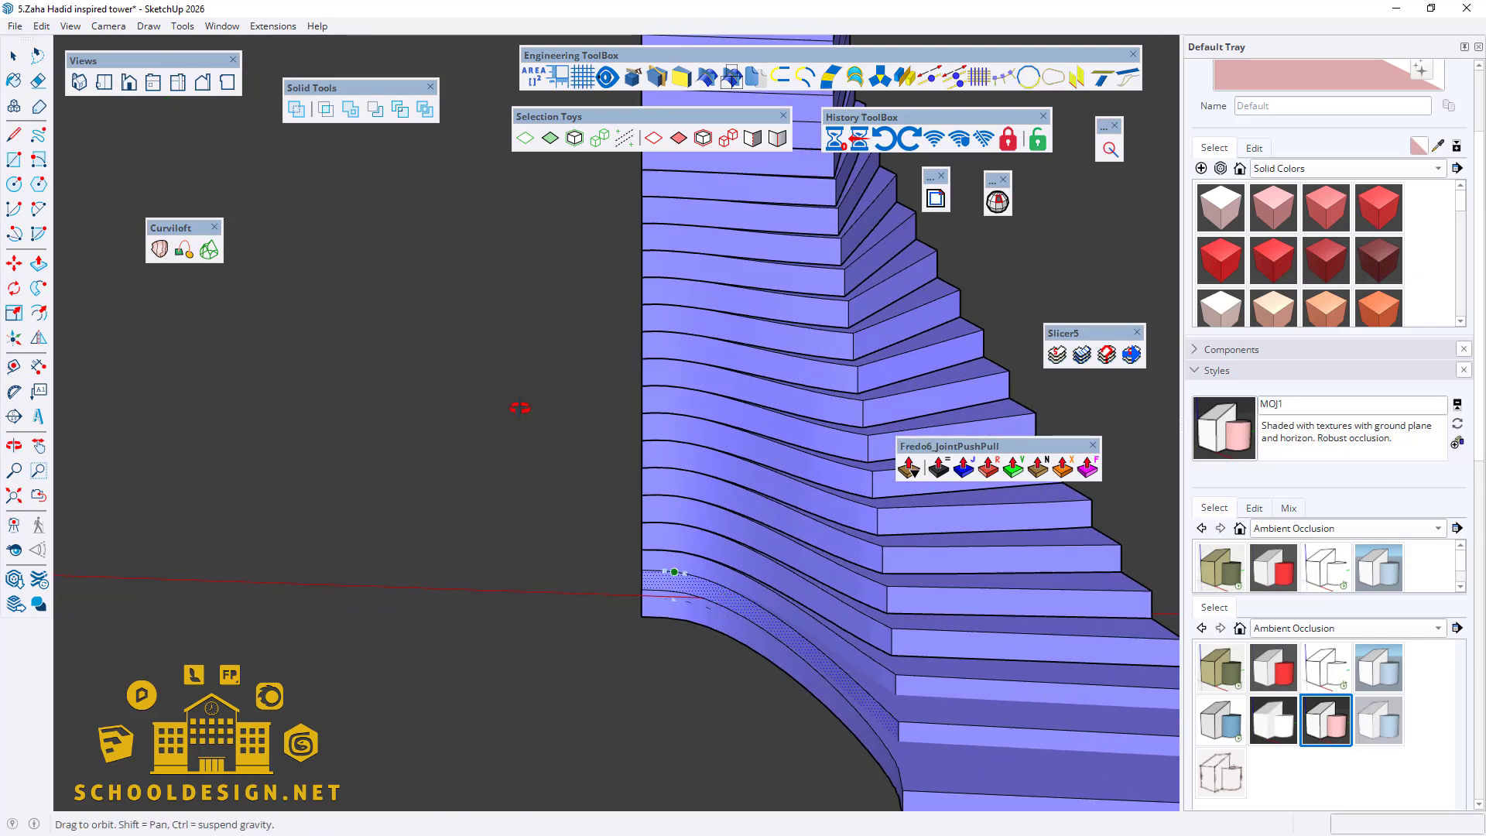
pyautogui.scroll(-15, 766, 642)
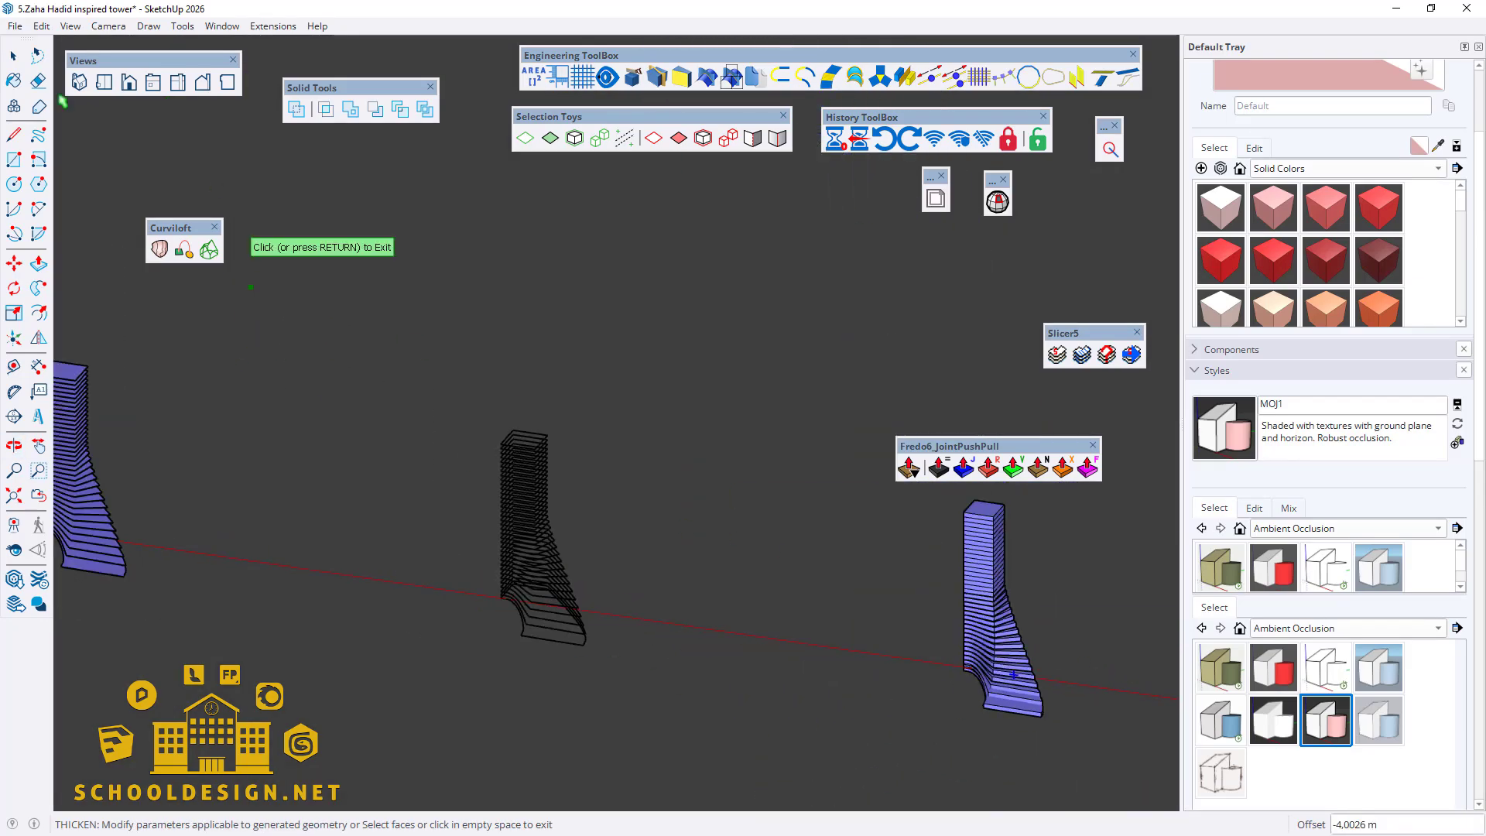
pyautogui.click(13, 57)
# Step: Select every slab outline of the wireframe copy and bring the Vertex Tools Transform toolbar into the workspace
pyautogui.scroll(8, 521, 640)
pyautogui.moveTo(534, 631); pyautogui.dragTo(576, 466, button='middle')
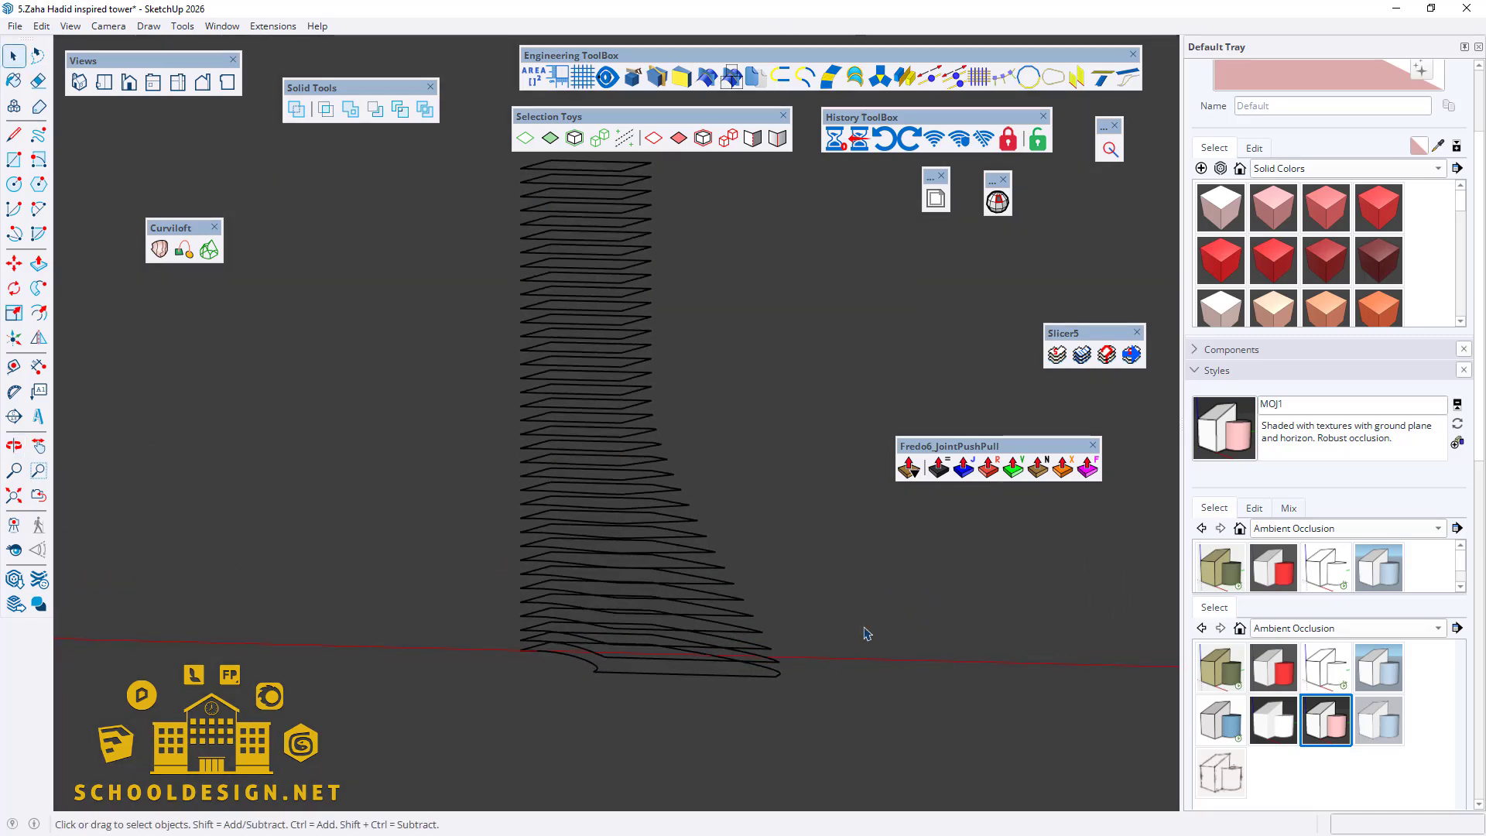
pyautogui.scroll(-2, 864, 708)
pyautogui.moveTo(424, 234); pyautogui.dragTo(443, 259)
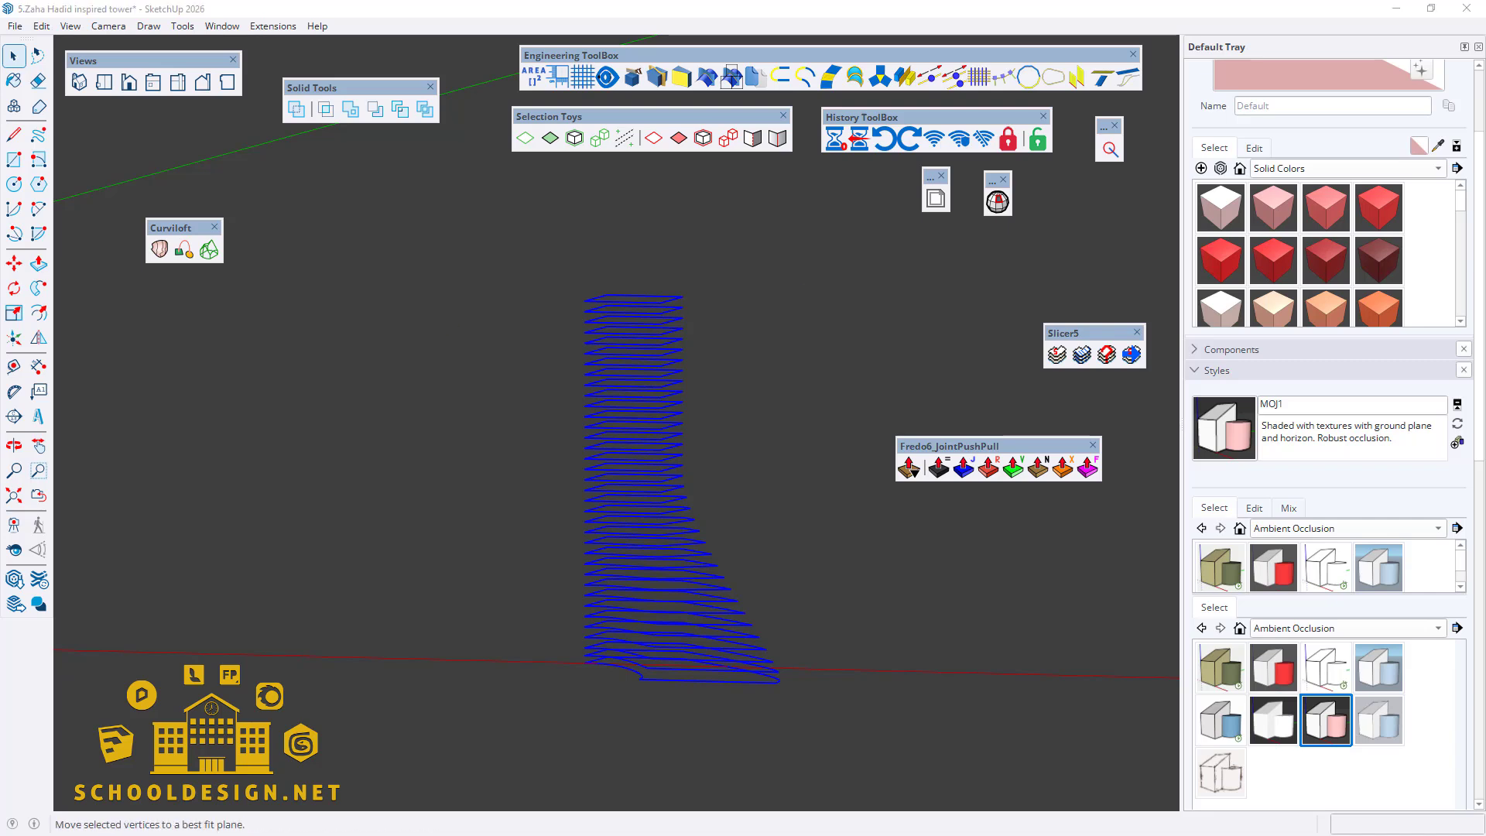
pyautogui.moveTo(1423, 835); pyautogui.dragTo(185, 327)
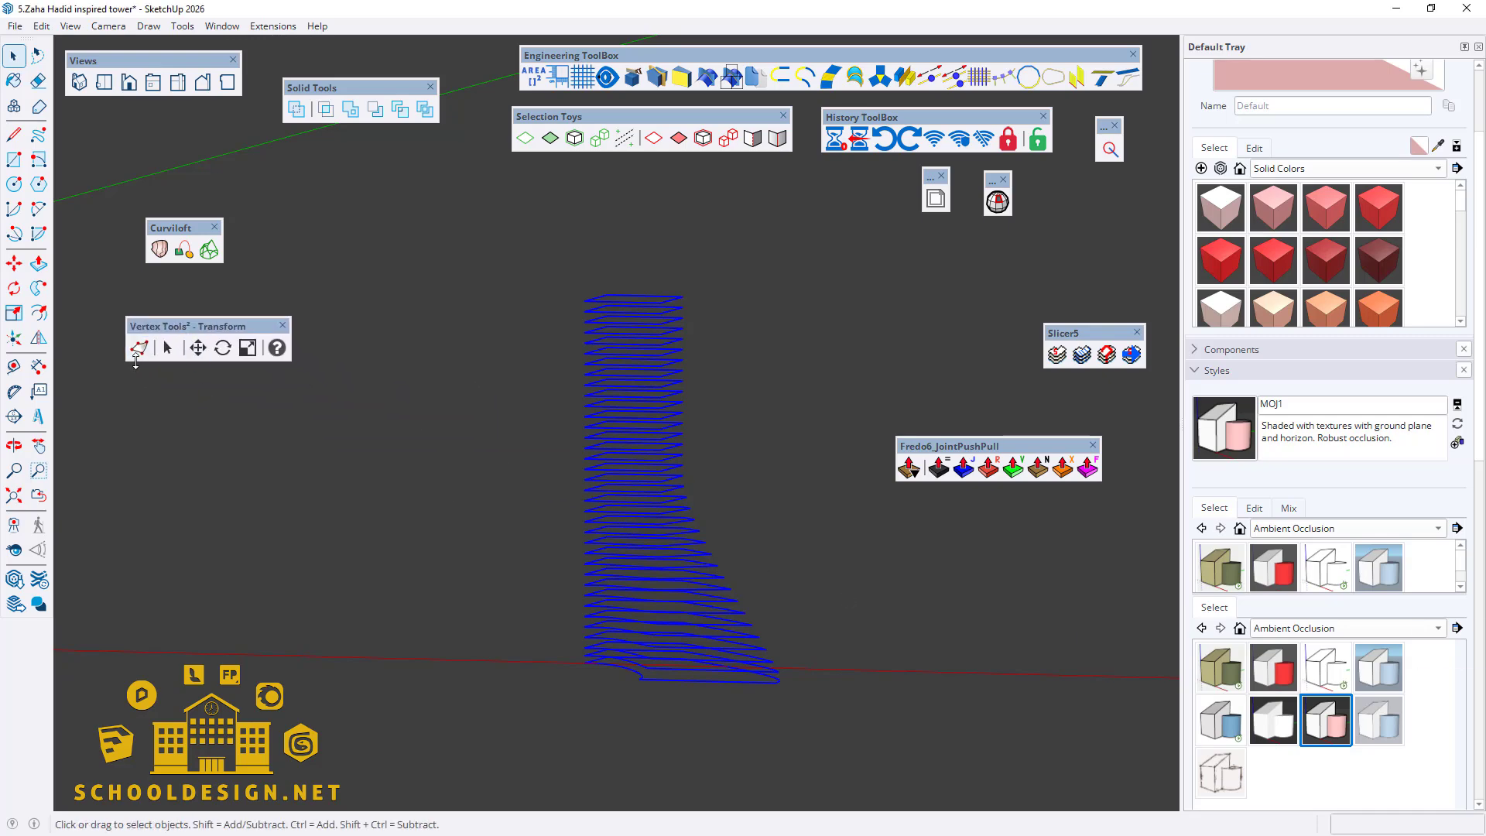
# Step: Extrude the vertices of all selected outlines upward about 0.93 m with the Vertex Tools gizmo to form thin vertical bands
pyautogui.click(198, 354)
pyautogui.scroll(8, 684, 507)
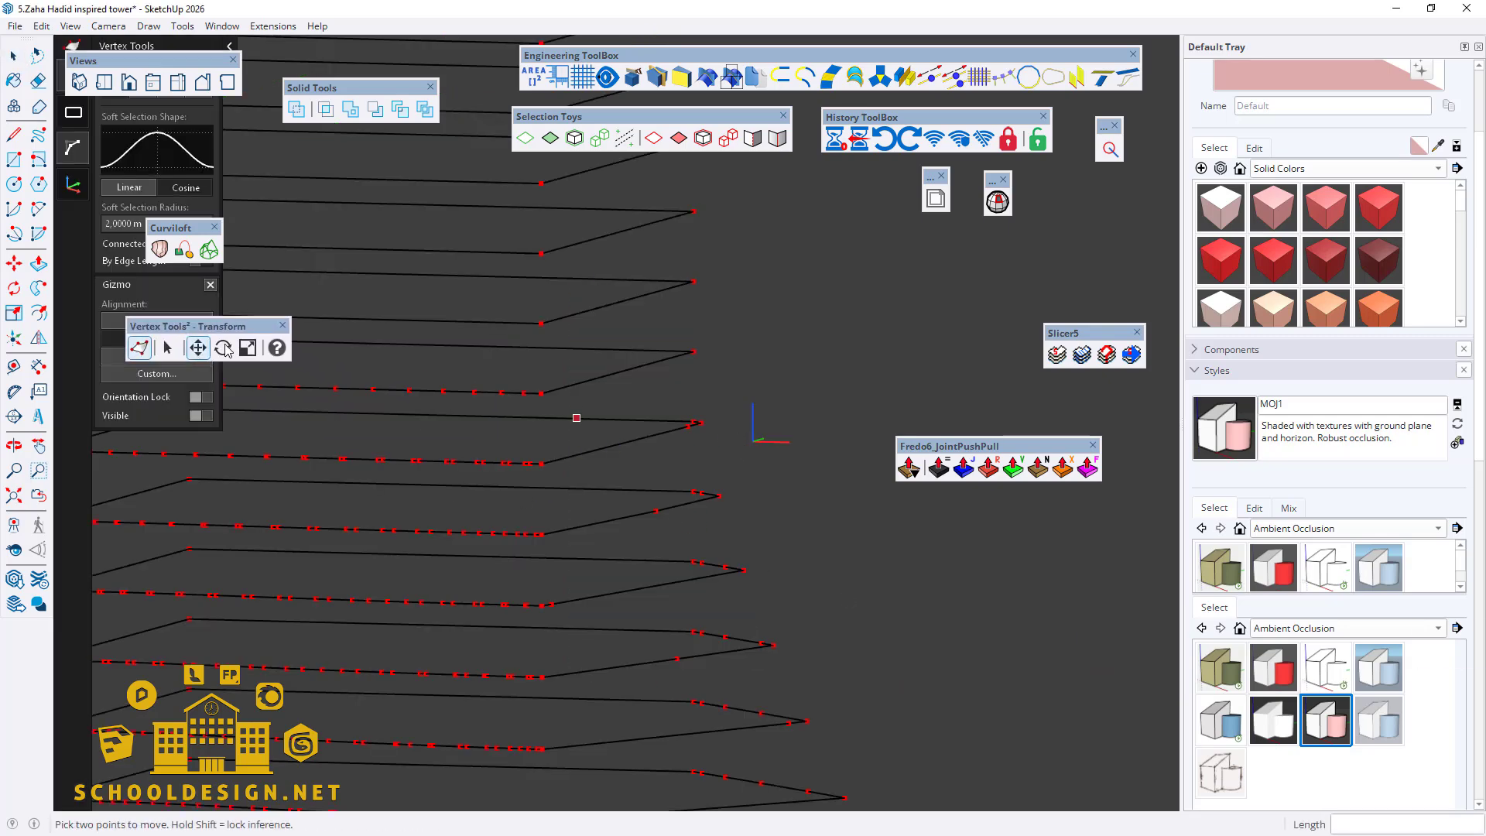
pyautogui.click(167, 347)
pyautogui.moveTo(756, 367)
pyautogui.mouseDown()
pyautogui.moveTo(765, 384)
pyautogui.moveTo(755, 340)
pyautogui.mouseUp()
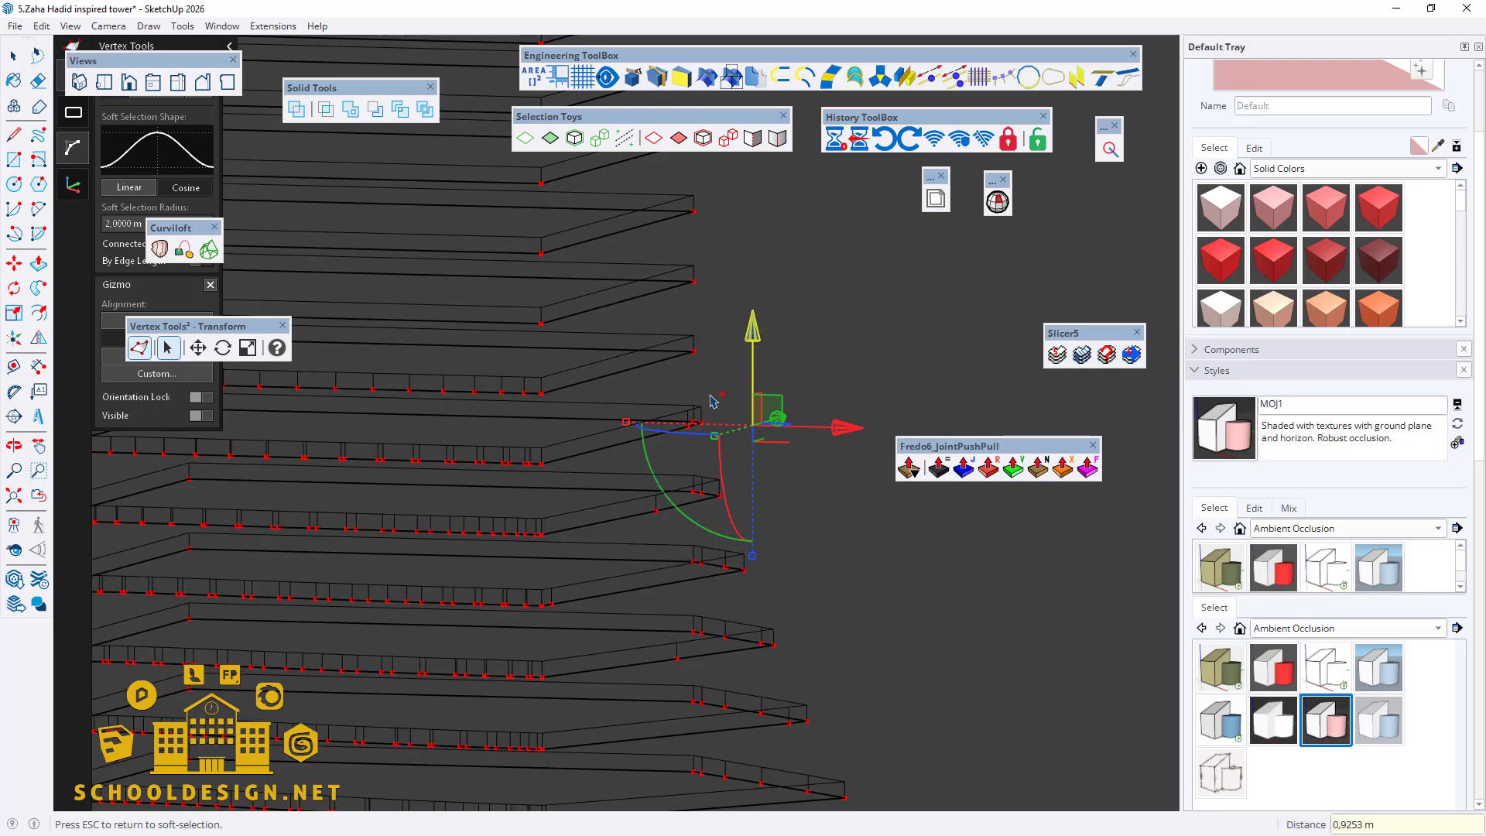
pyautogui.scroll(-10, 854, 387)
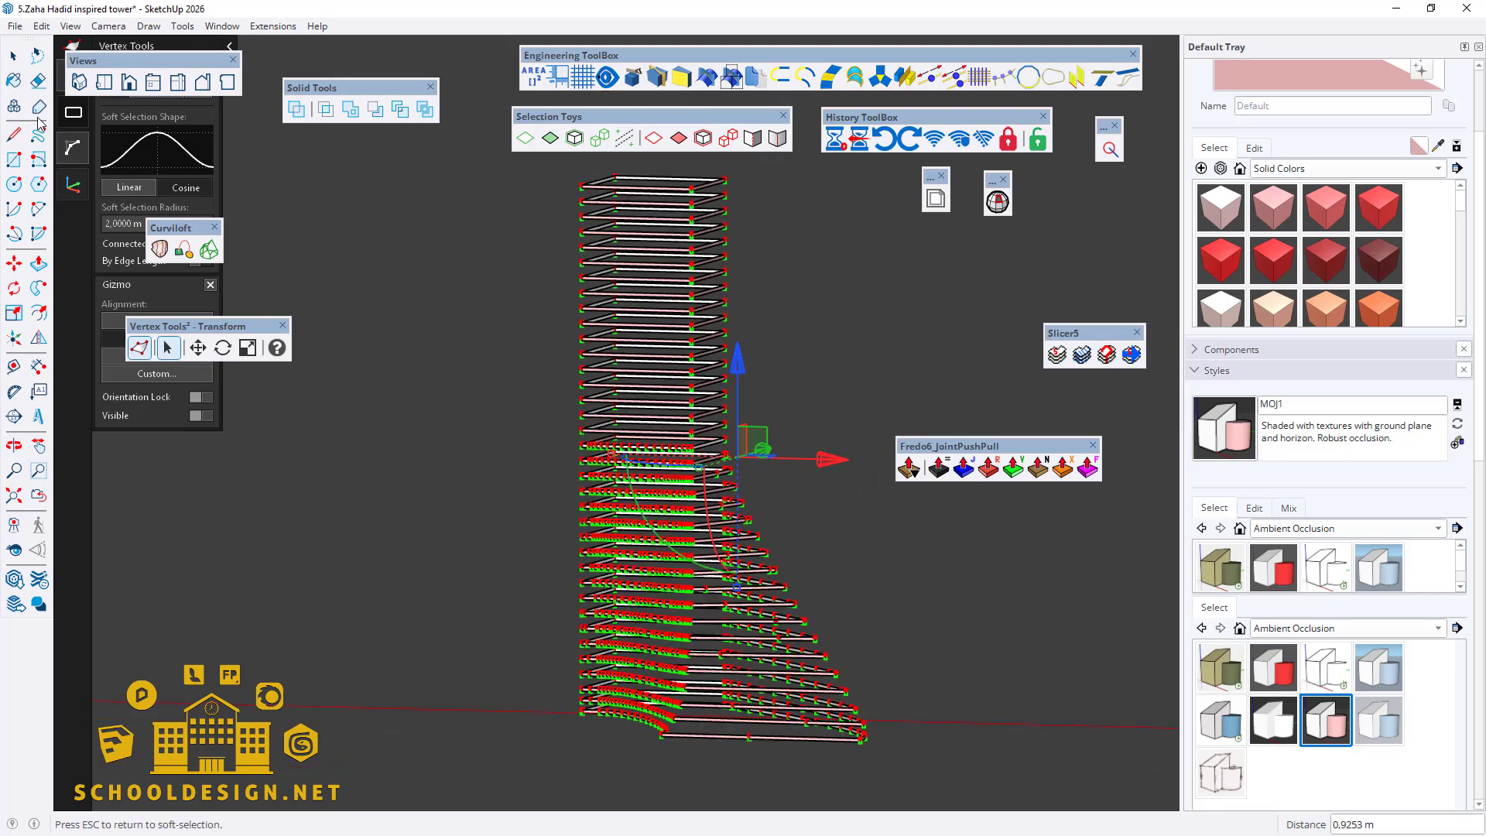
pyautogui.click(15, 60)
pyautogui.click(468, 458)
# Step: Examine the extruded bands on the outline copy and its place among the neighbouring tower copies
pyautogui.scroll(4, 443, 535)
pyautogui.scroll(-3, 435, 415)
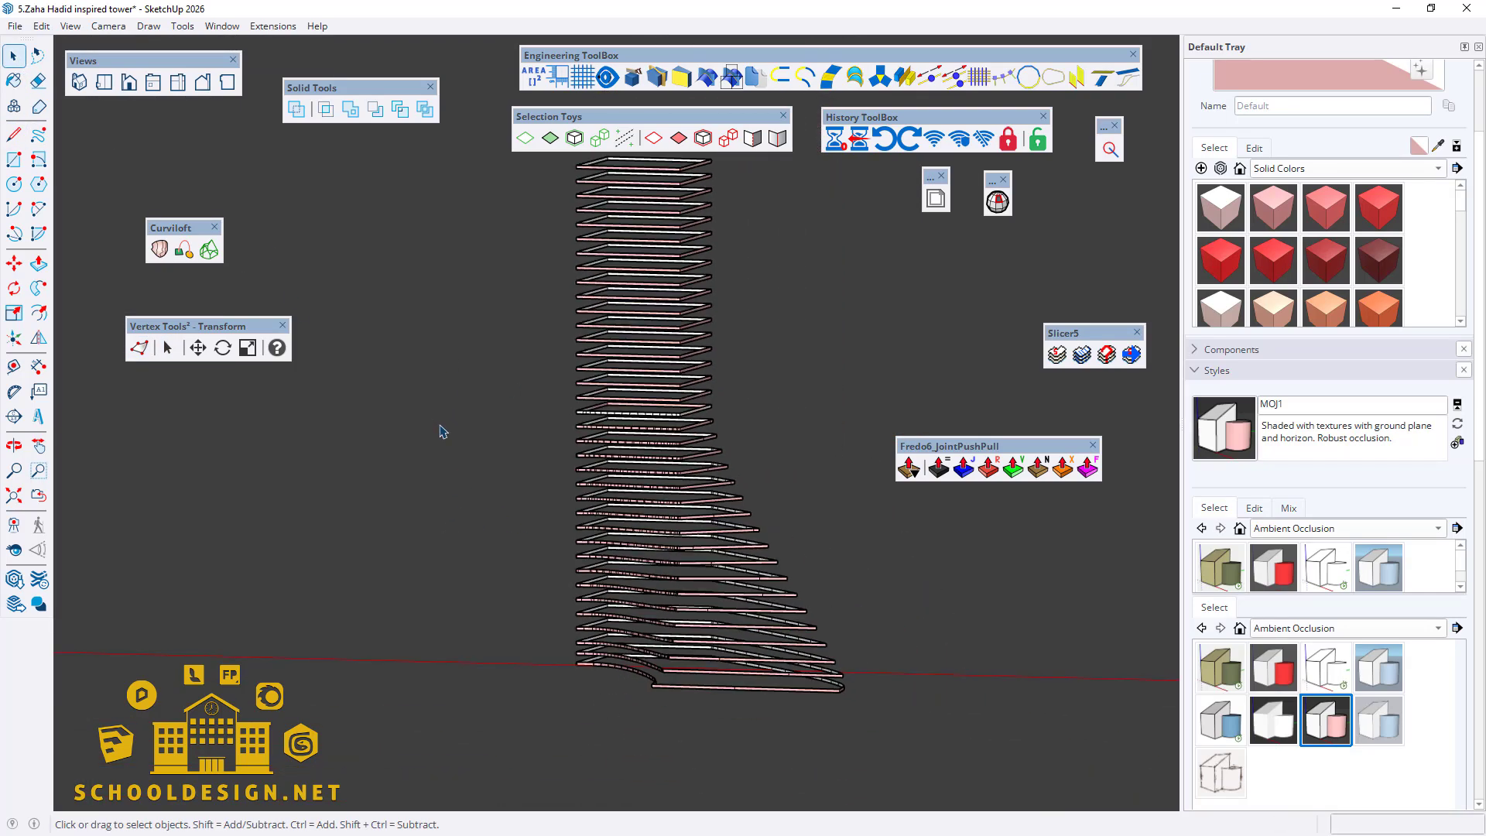
pyautogui.moveTo(635, 311); pyautogui.dragTo(608, 515, button='middle')
pyautogui.scroll(-3, 608, 514)
pyautogui.scroll(-2, 367, 505)
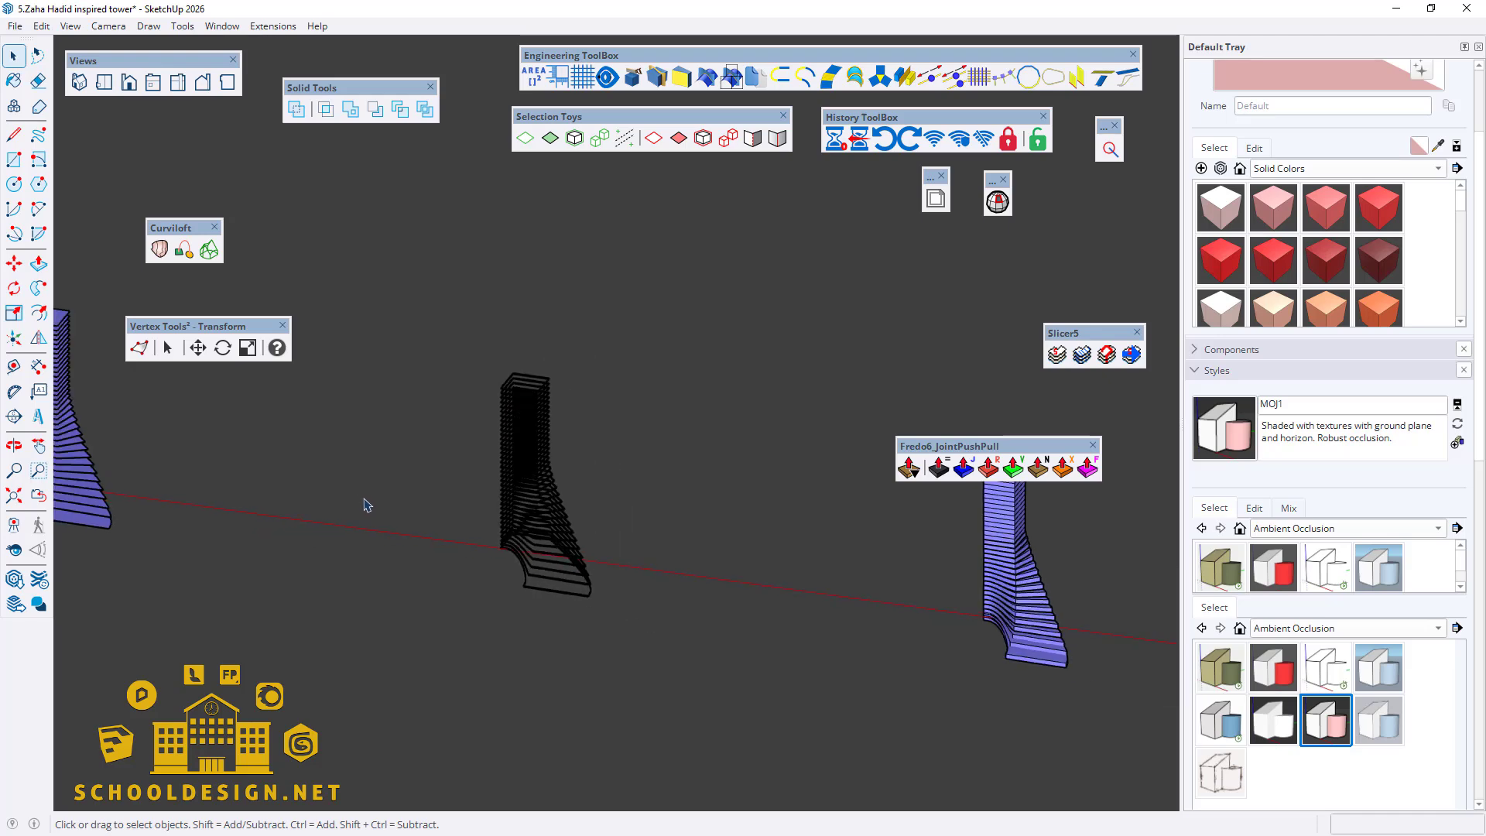
pyautogui.moveTo(1023, 559); pyautogui.dragTo(216, 458, button='middle')
pyautogui.scroll(-2, 279, 469)
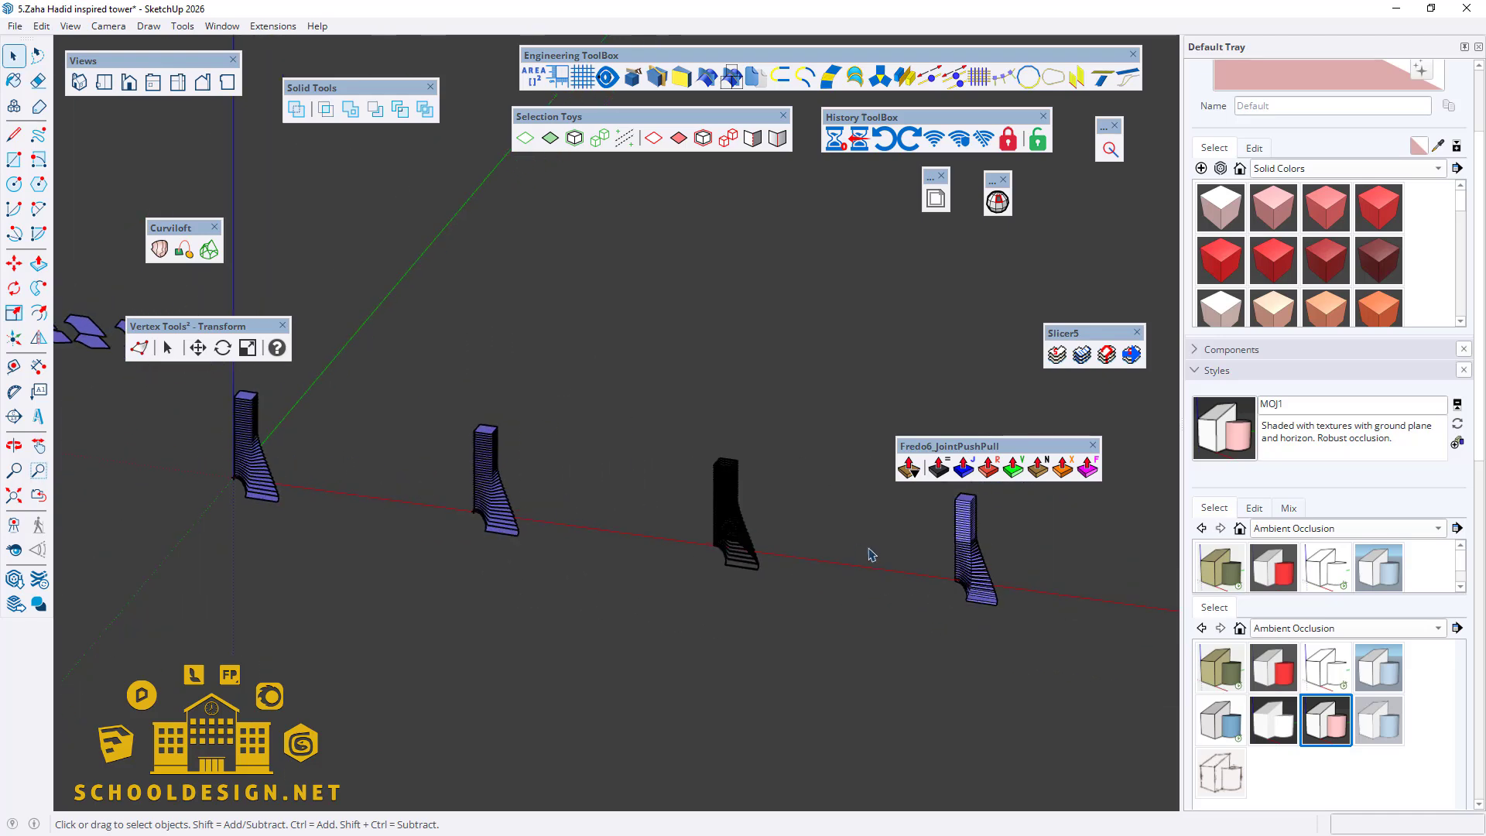
pyautogui.scroll(2, 716, 533)
pyautogui.scroll(-2, 348, 484)
pyautogui.scroll(3, 577, 496)
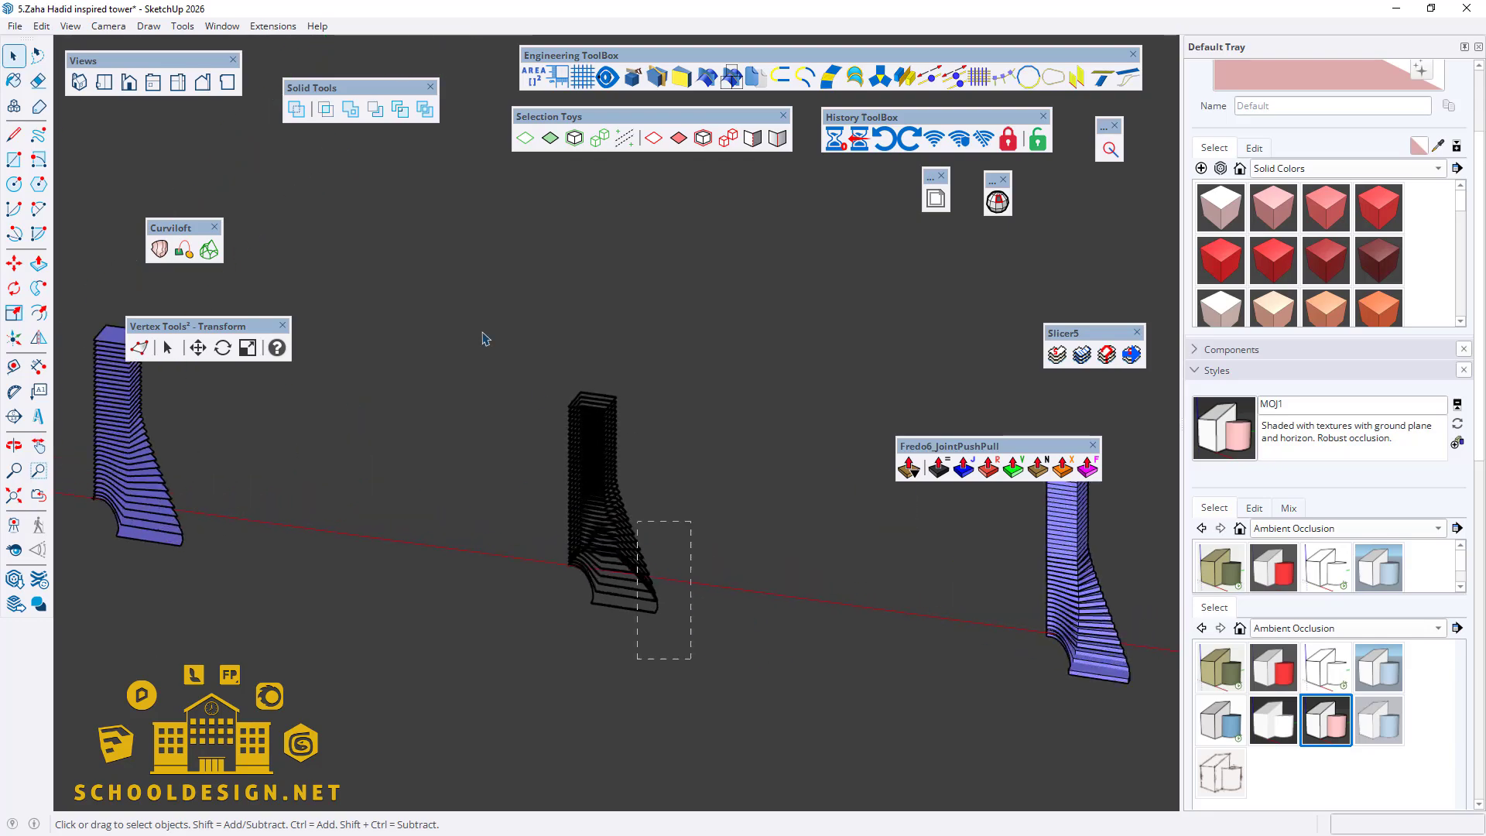
# Step: Select all vertical bands of the outline copy and make them a component
pyautogui.moveTo(691, 659); pyautogui.dragTo(482, 338)
pyautogui.scroll(7, 552, 436)
pyautogui.rightClick(603, 417)
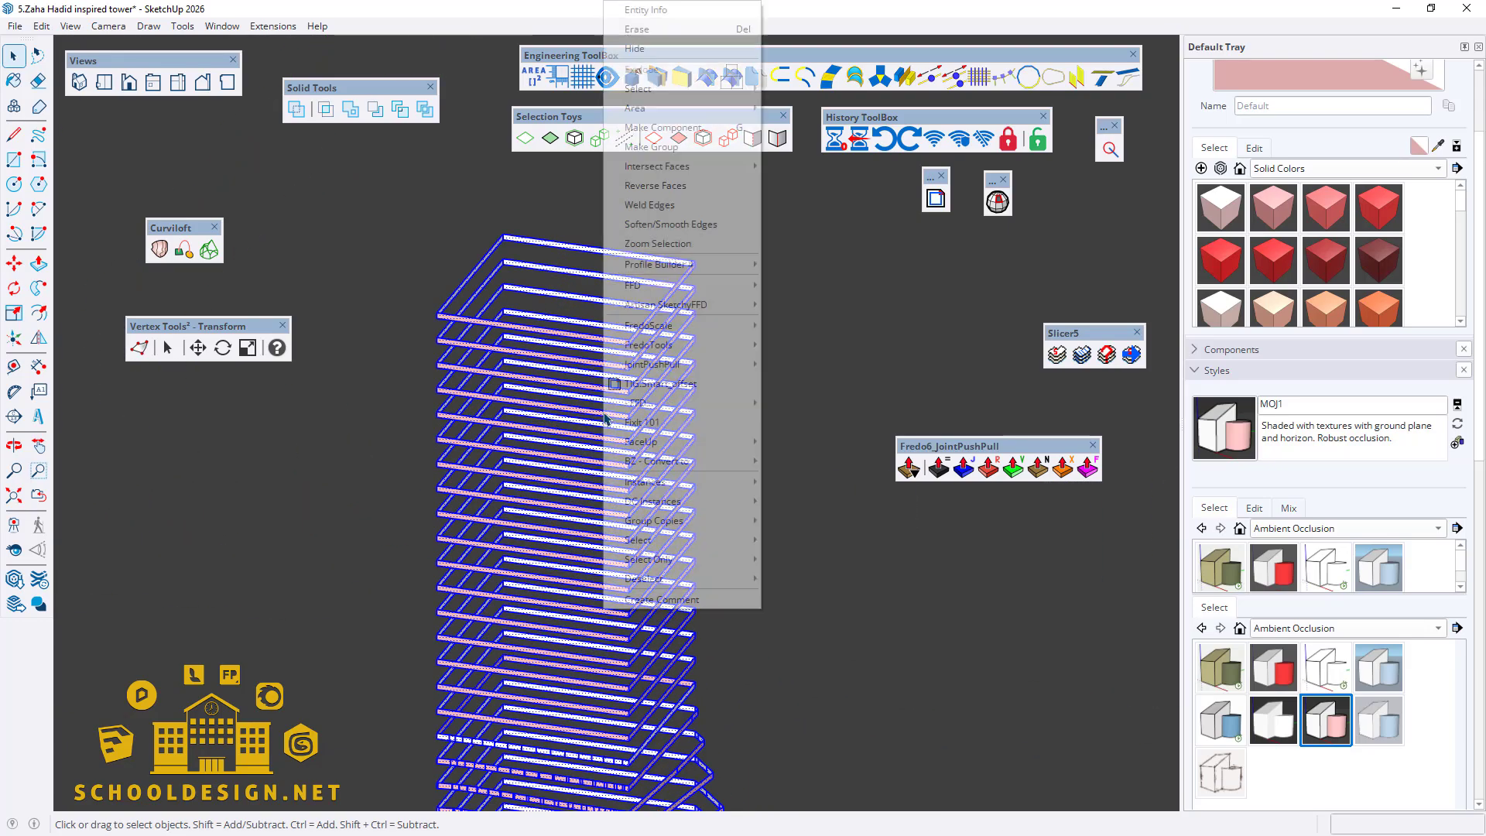
pyautogui.click(661, 127)
pyautogui.press('Return')
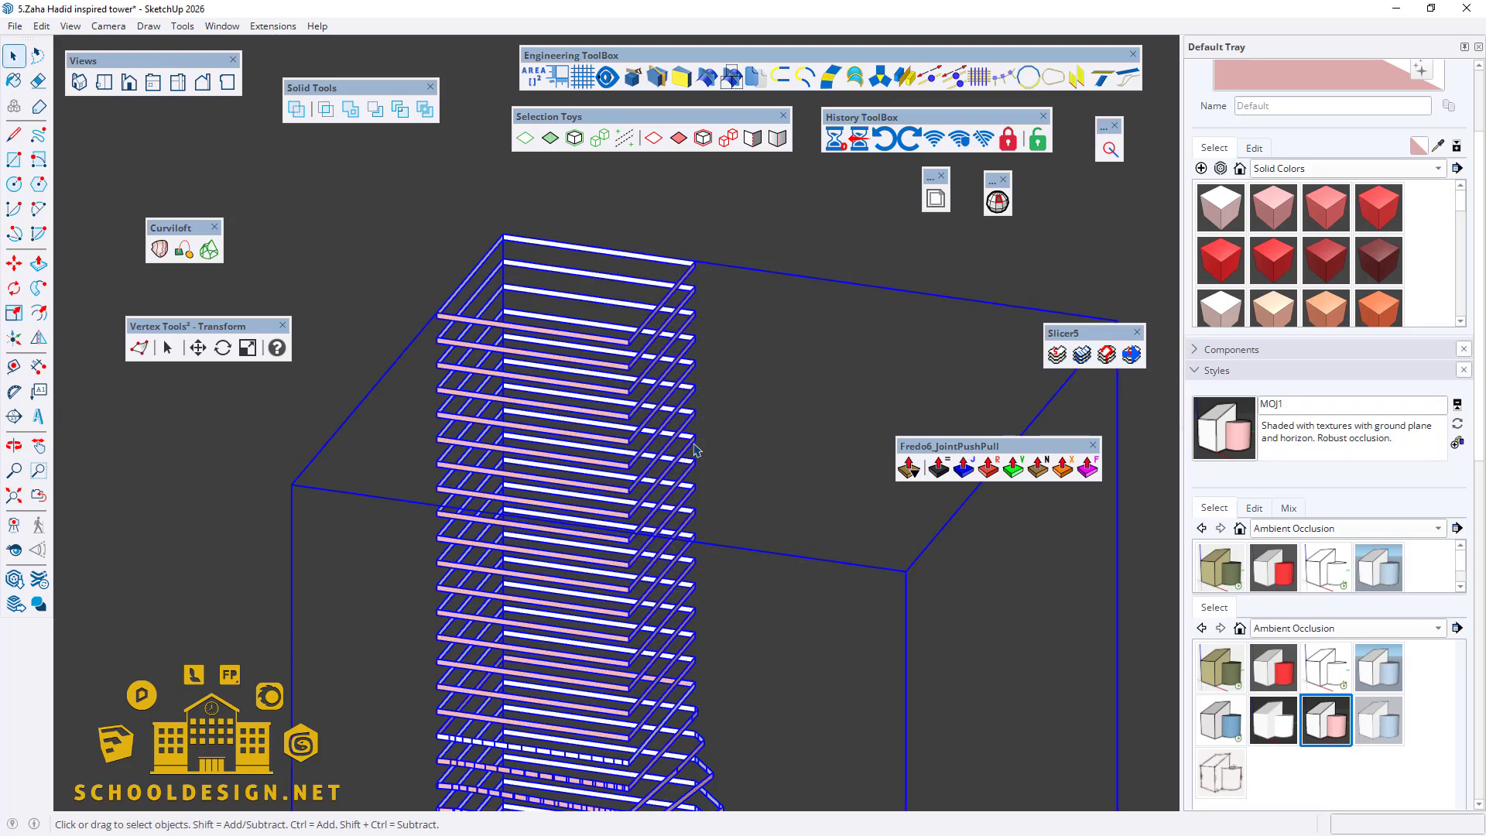
pyautogui.click(755, 460)
# Step: Reverse the orientation of all band faces inside the component with FredoTools so their front sides face outward
pyautogui.scroll(-6, 739, 760)
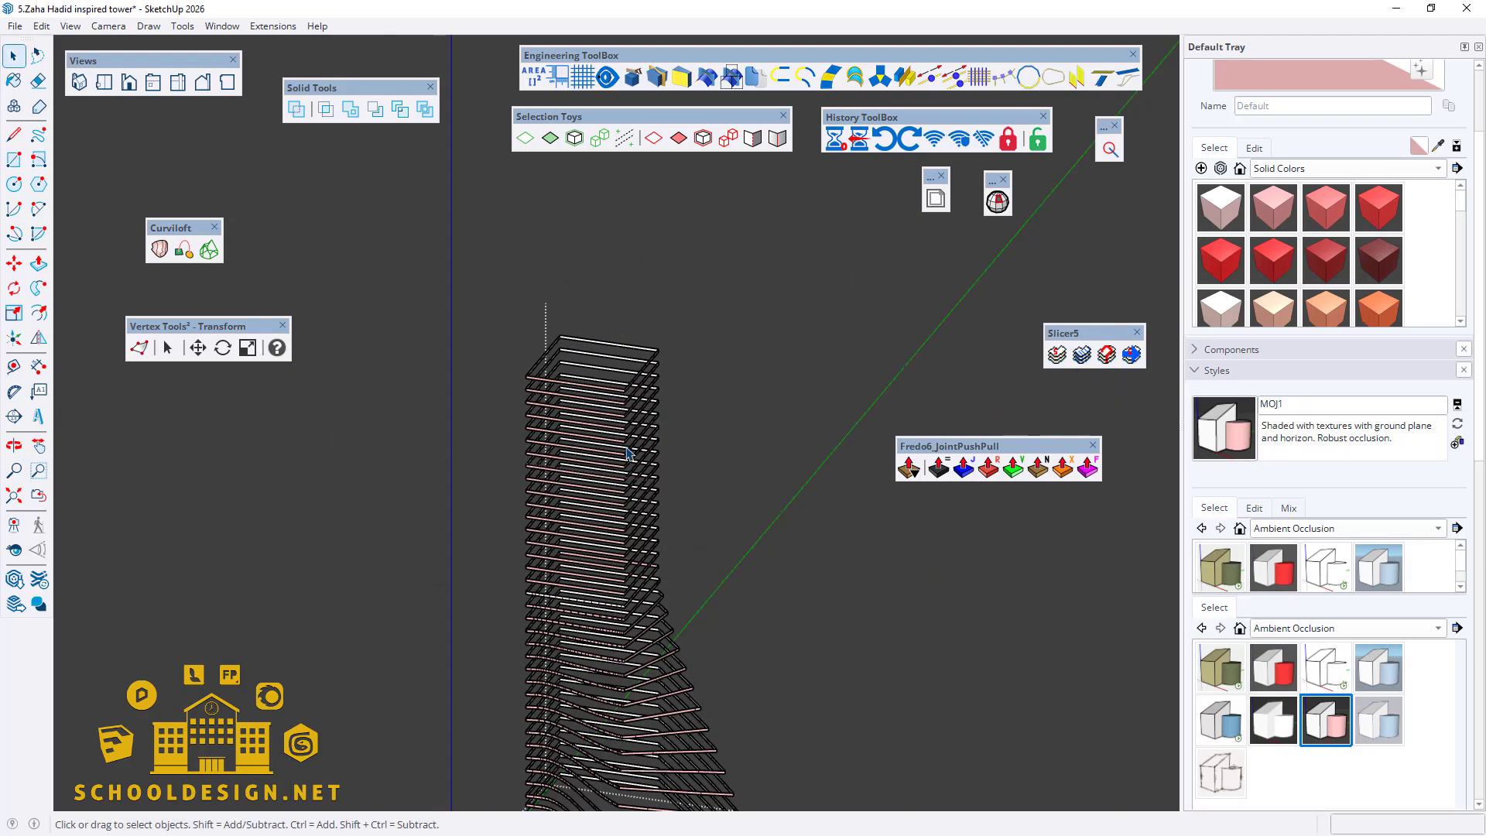
pyautogui.moveTo(433, 297); pyautogui.dragTo(431, 293)
pyautogui.scroll(5, 589, 364)
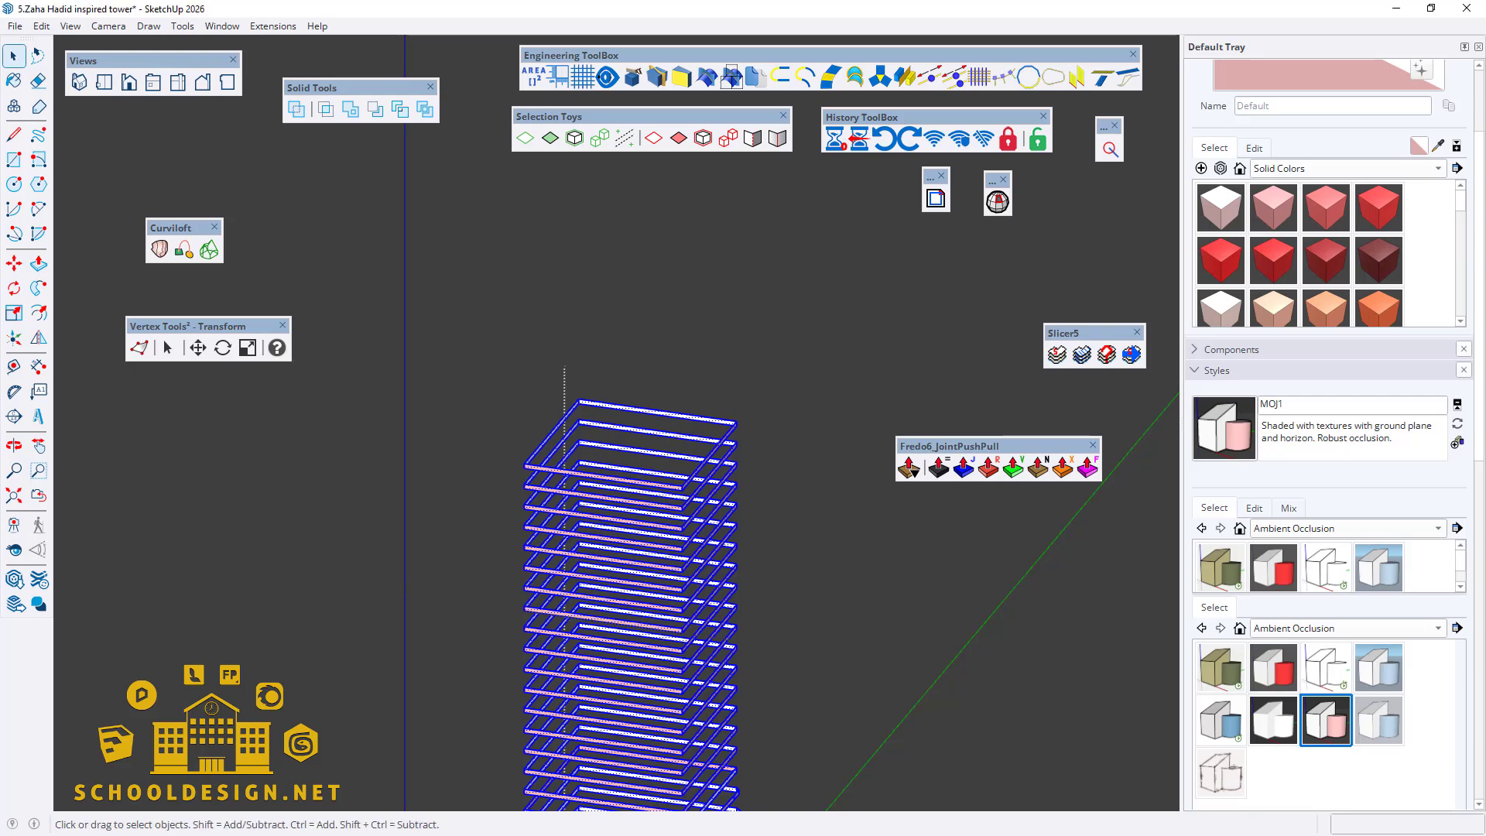
pyautogui.moveTo(1483, 258); pyautogui.dragTo(670, 179)
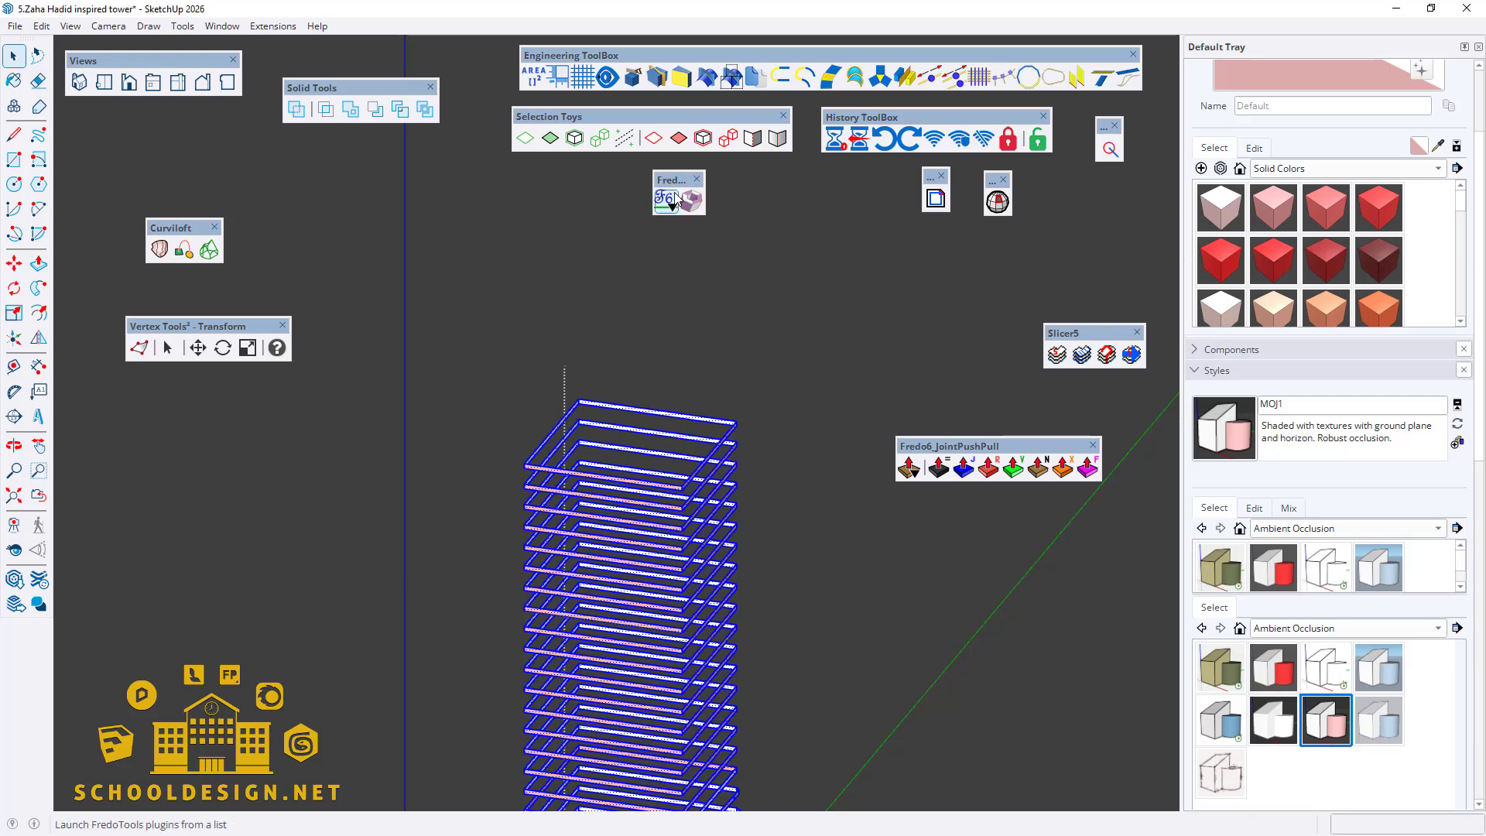
pyautogui.click(687, 204)
pyautogui.scroll(5, 562, 489)
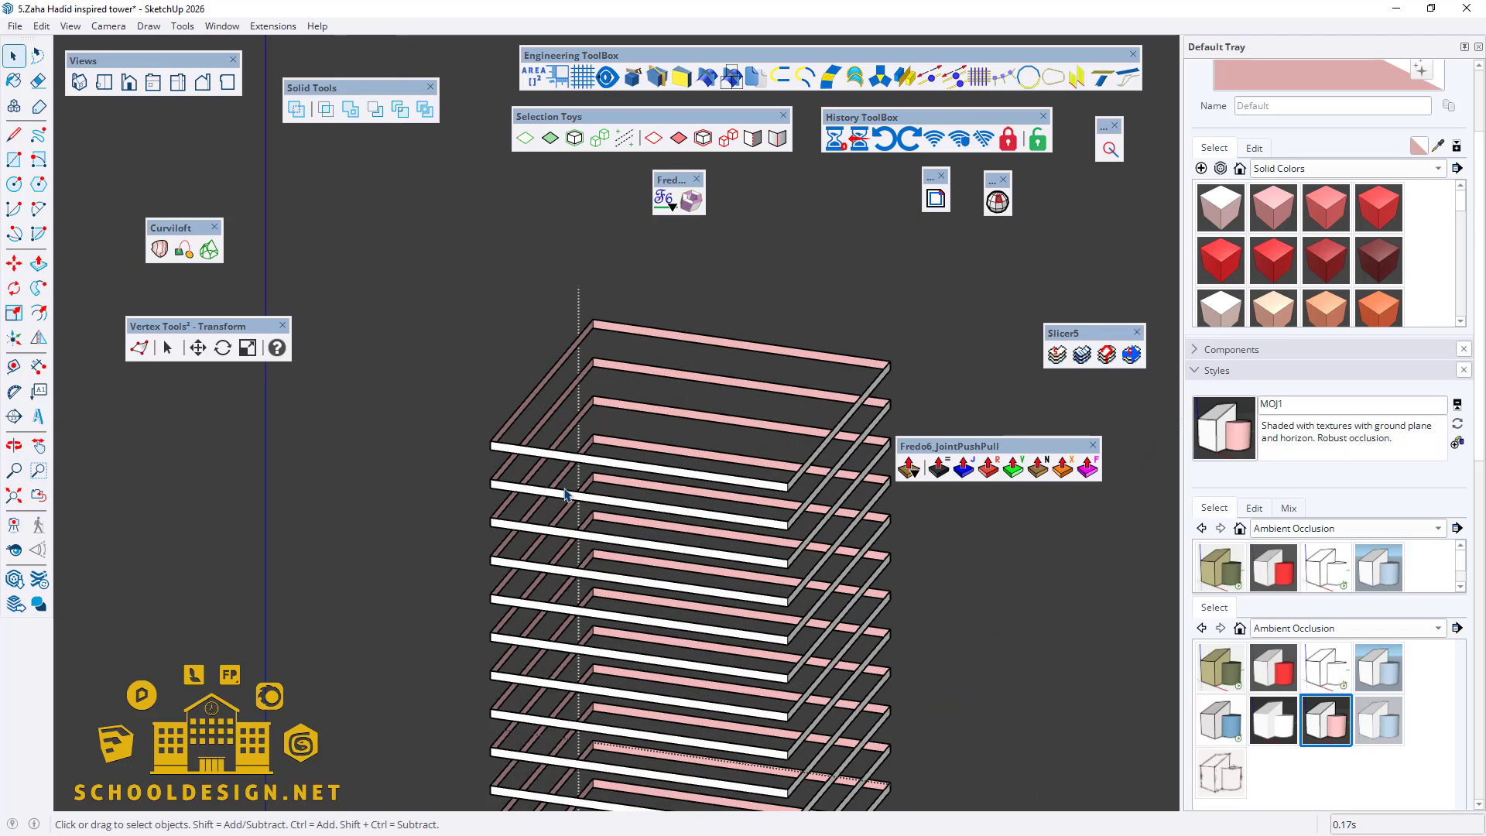
pyautogui.scroll(-3, 426, 246)
pyautogui.scroll(-7, 425, 248)
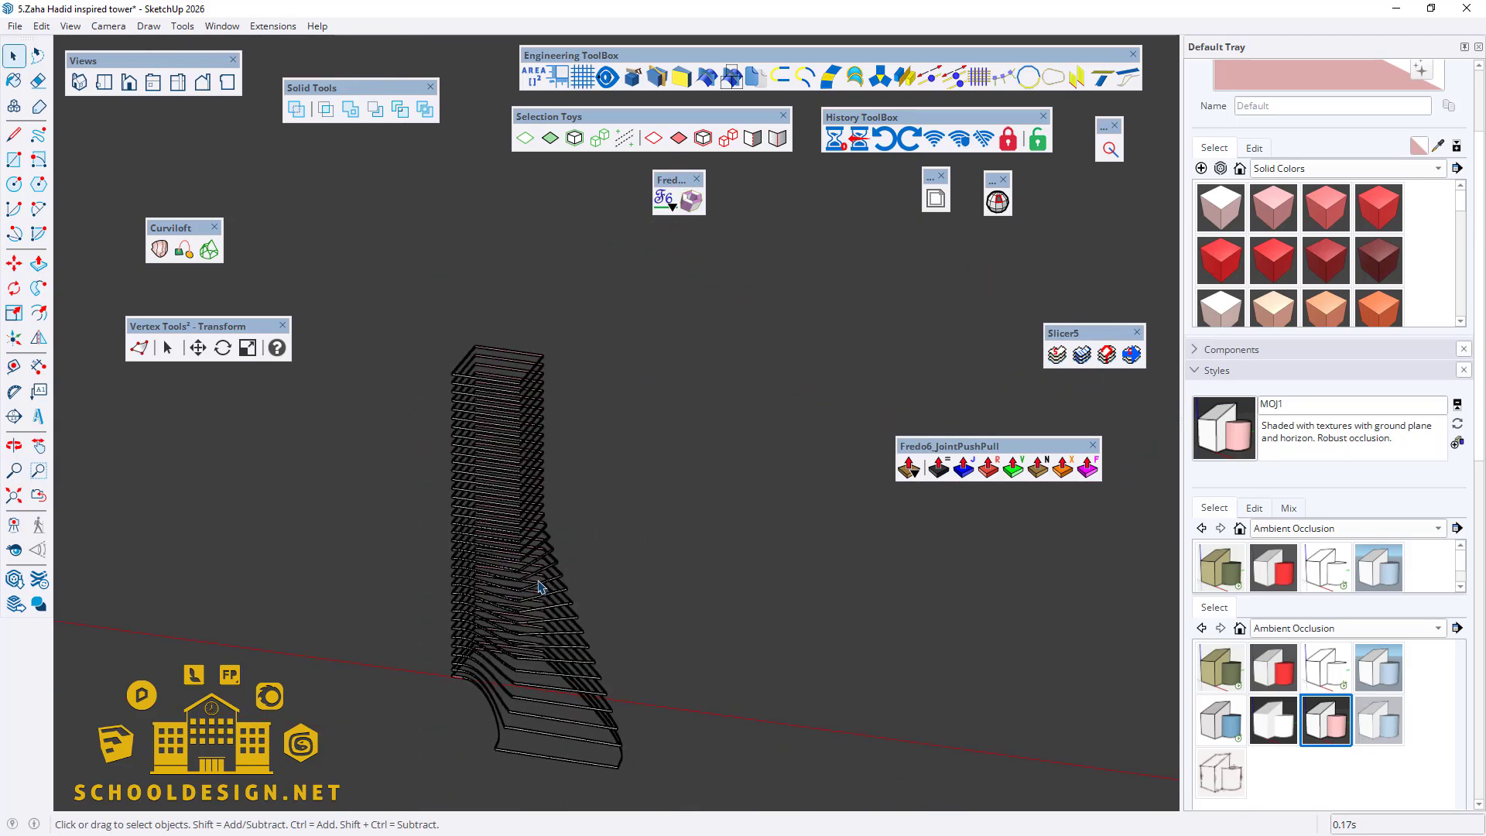
pyautogui.scroll(8, 586, 716)
pyautogui.scroll(-7, 560, 637)
# Step: Paint the band component with the A06_Ruby_Spark material from Solid Colors
pyautogui.moveTo(663, 695); pyautogui.dragTo(459, 332)
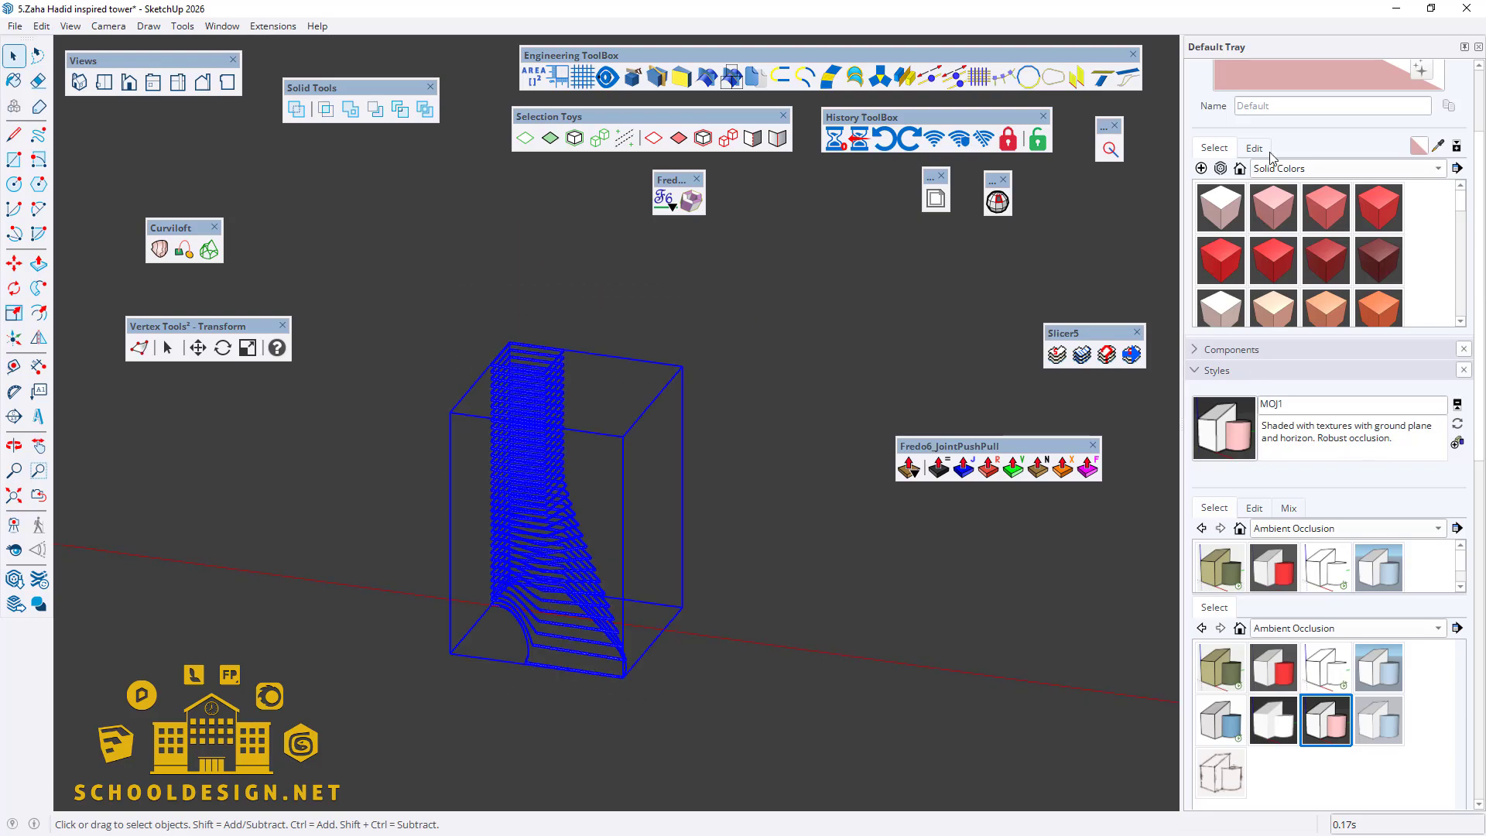
pyautogui.click(1269, 263)
pyautogui.scroll(6, 474, 341)
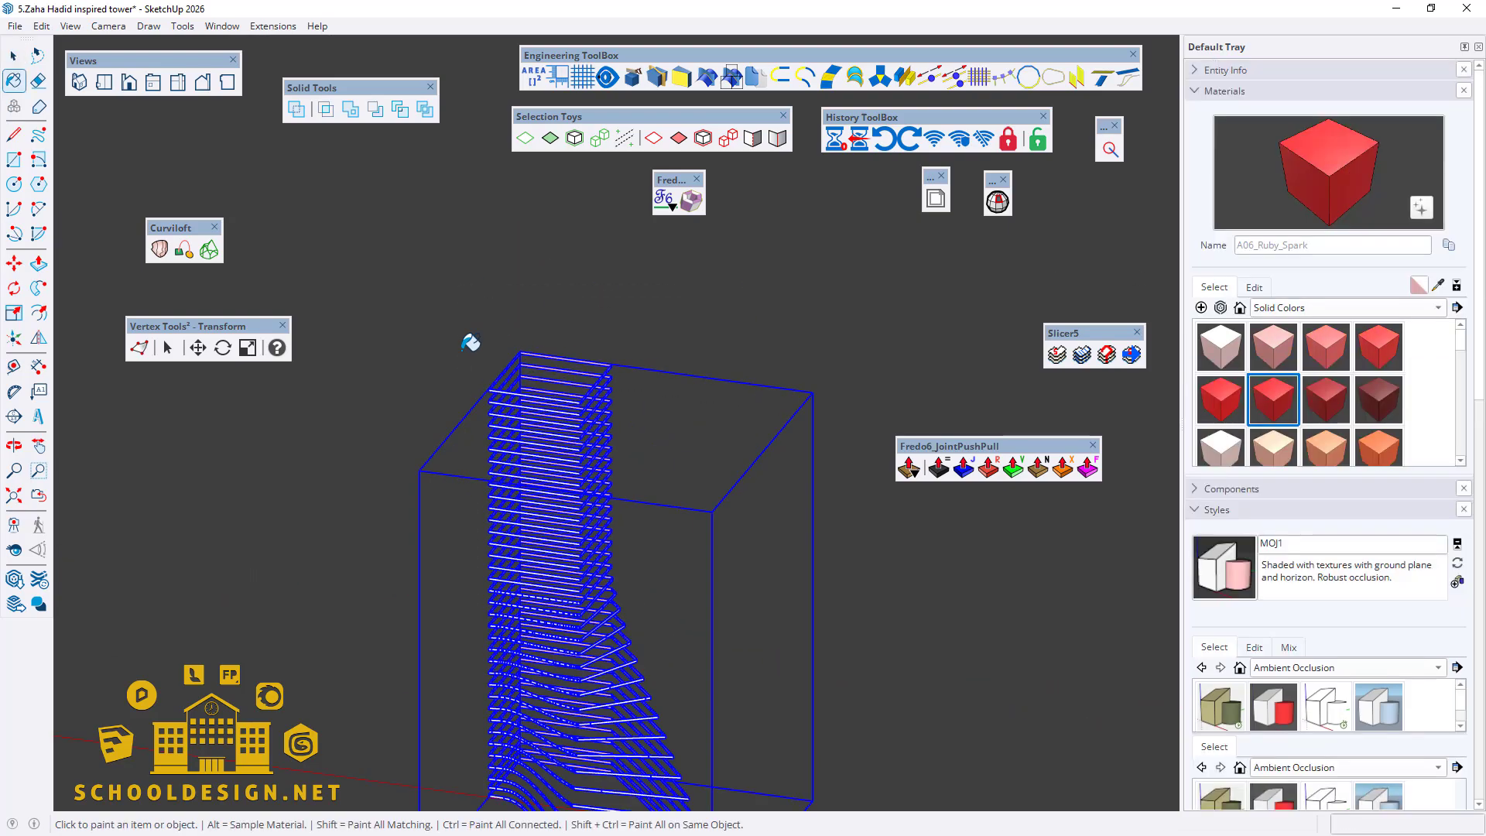
pyautogui.click(541, 430)
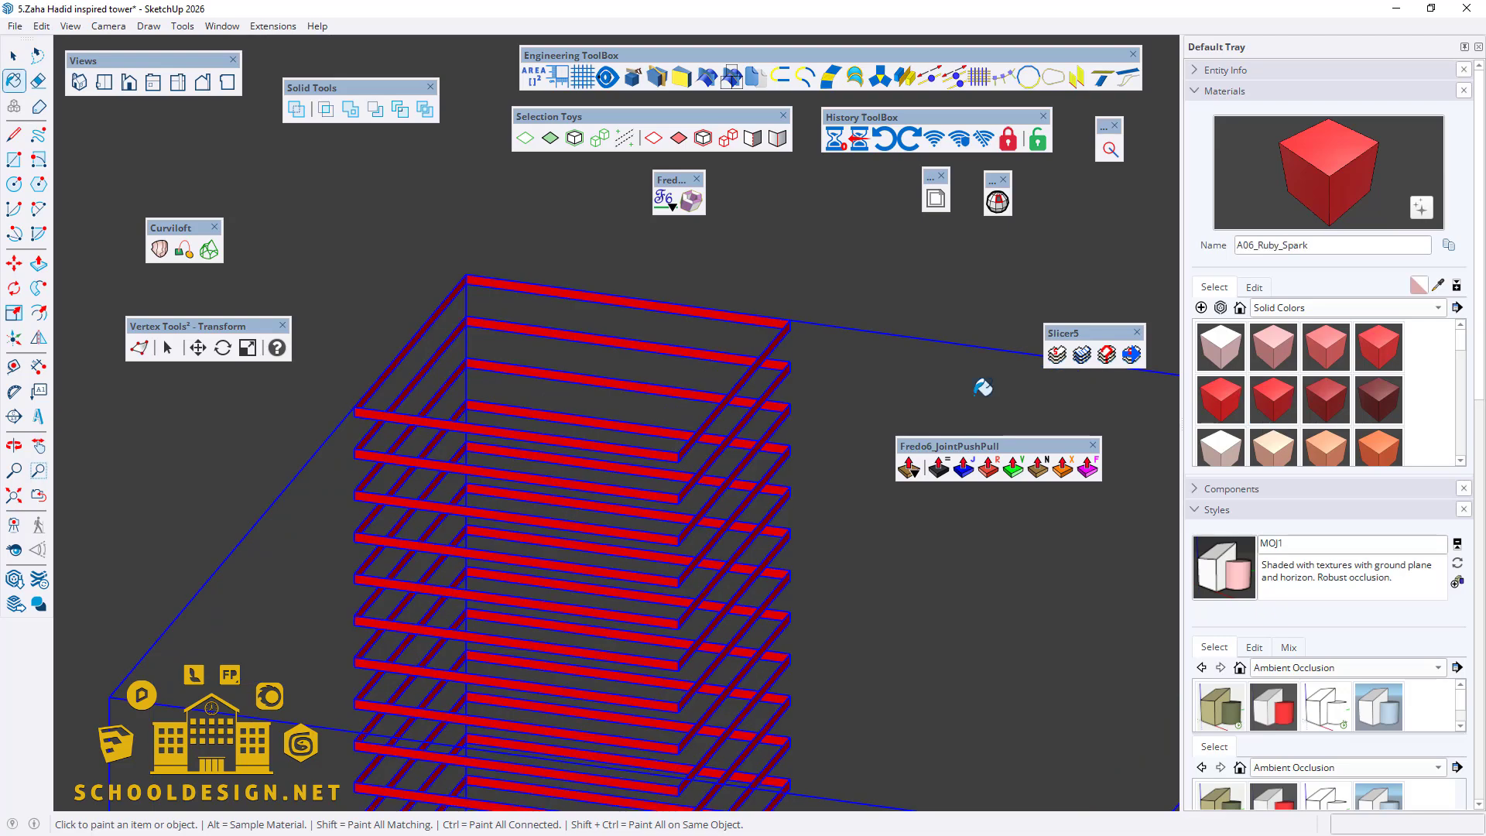
# Step: Lower the opacity of the A06_Ruby_Spark material to 29 and deselect the band component
pyautogui.click(1252, 287)
pyautogui.scroll(-5, 1300, 202)
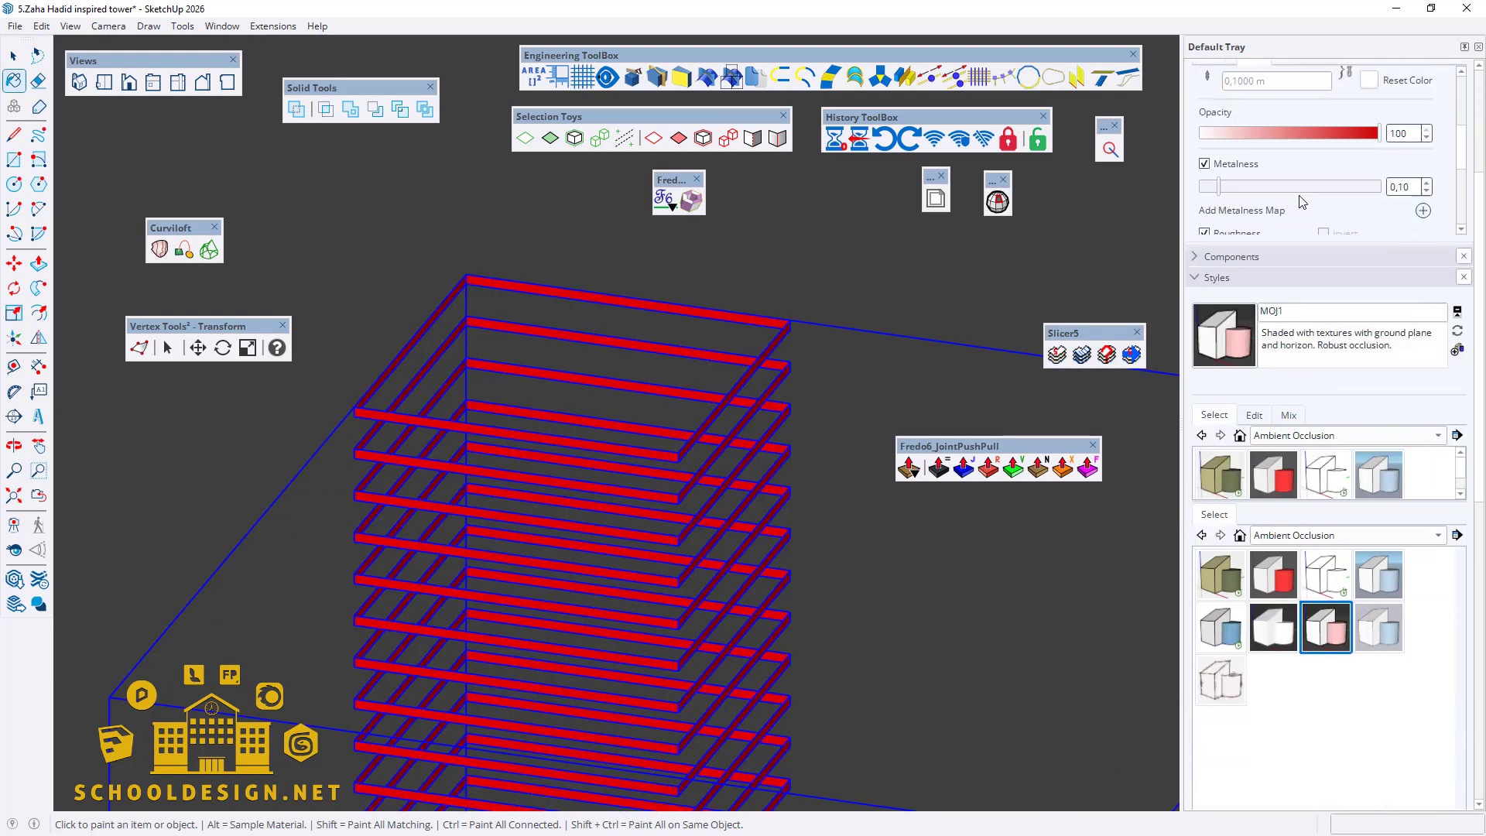
pyautogui.moveTo(1376, 133); pyautogui.dragTo(1231, 132)
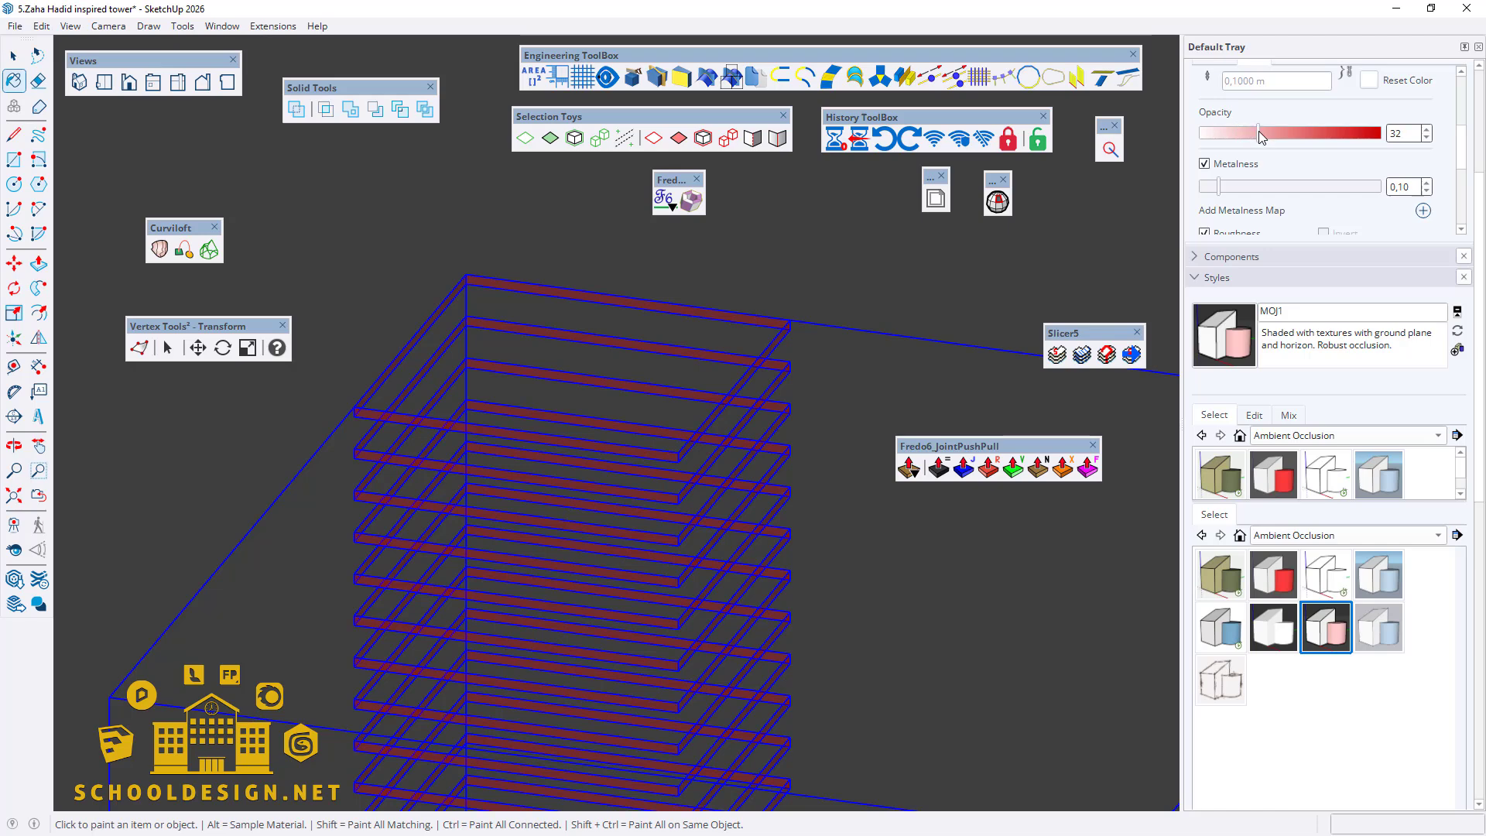
pyautogui.moveTo(1258, 133); pyautogui.dragTo(1252, 133)
pyautogui.click(286, 209)
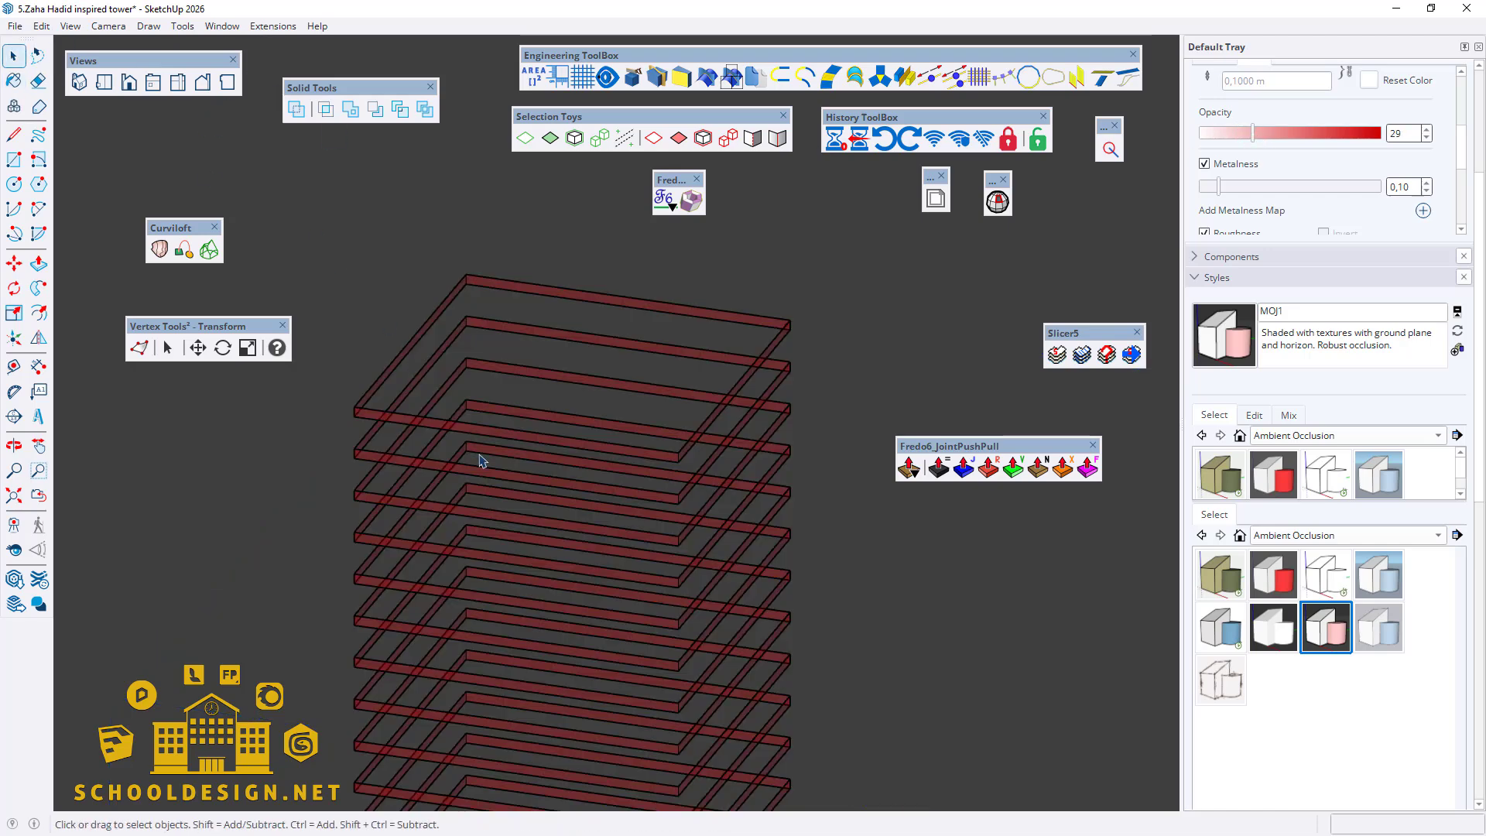
pyautogui.scroll(-10, 480, 461)
pyautogui.scroll(3, 940, 494)
pyautogui.scroll(1, 940, 494)
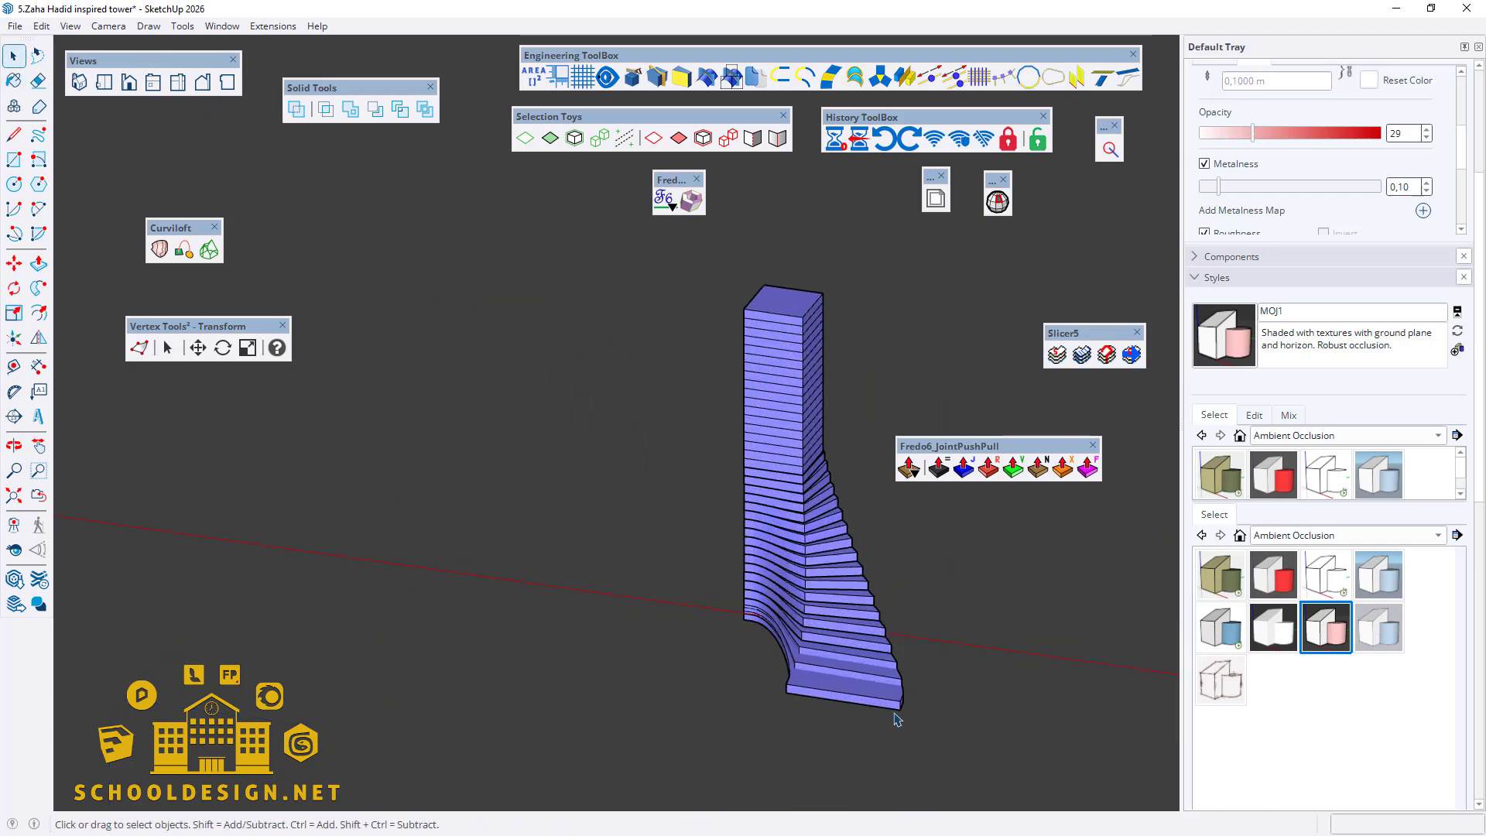
# Step: Make the thickened stepped mass a component and open it for editing with all its geometry selected
pyautogui.moveTo(674, 265); pyautogui.dragTo(674, 267)
pyautogui.rightClick(776, 391)
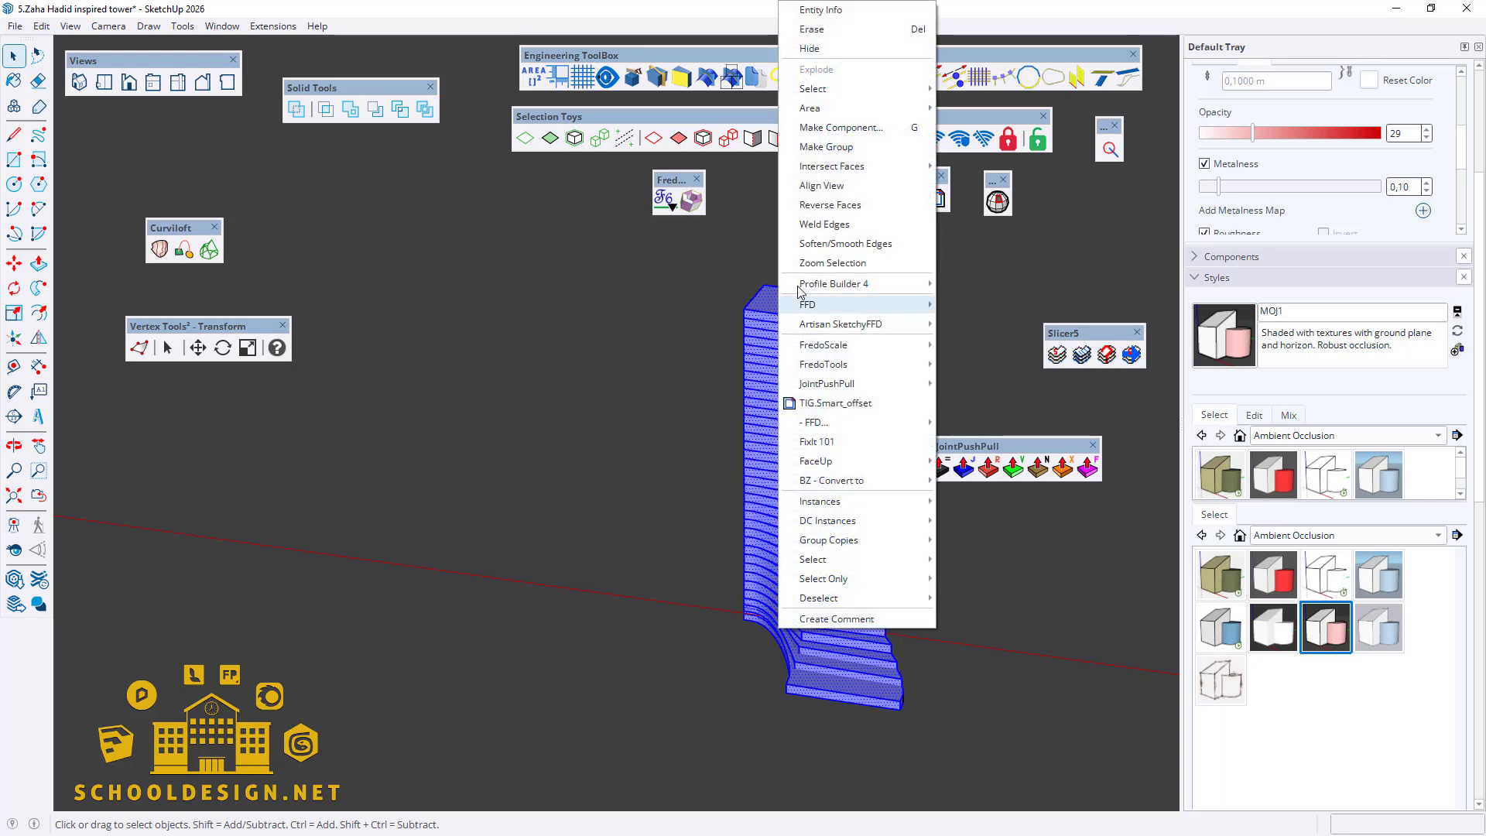
pyautogui.click(808, 134)
pyautogui.click(749, 617)
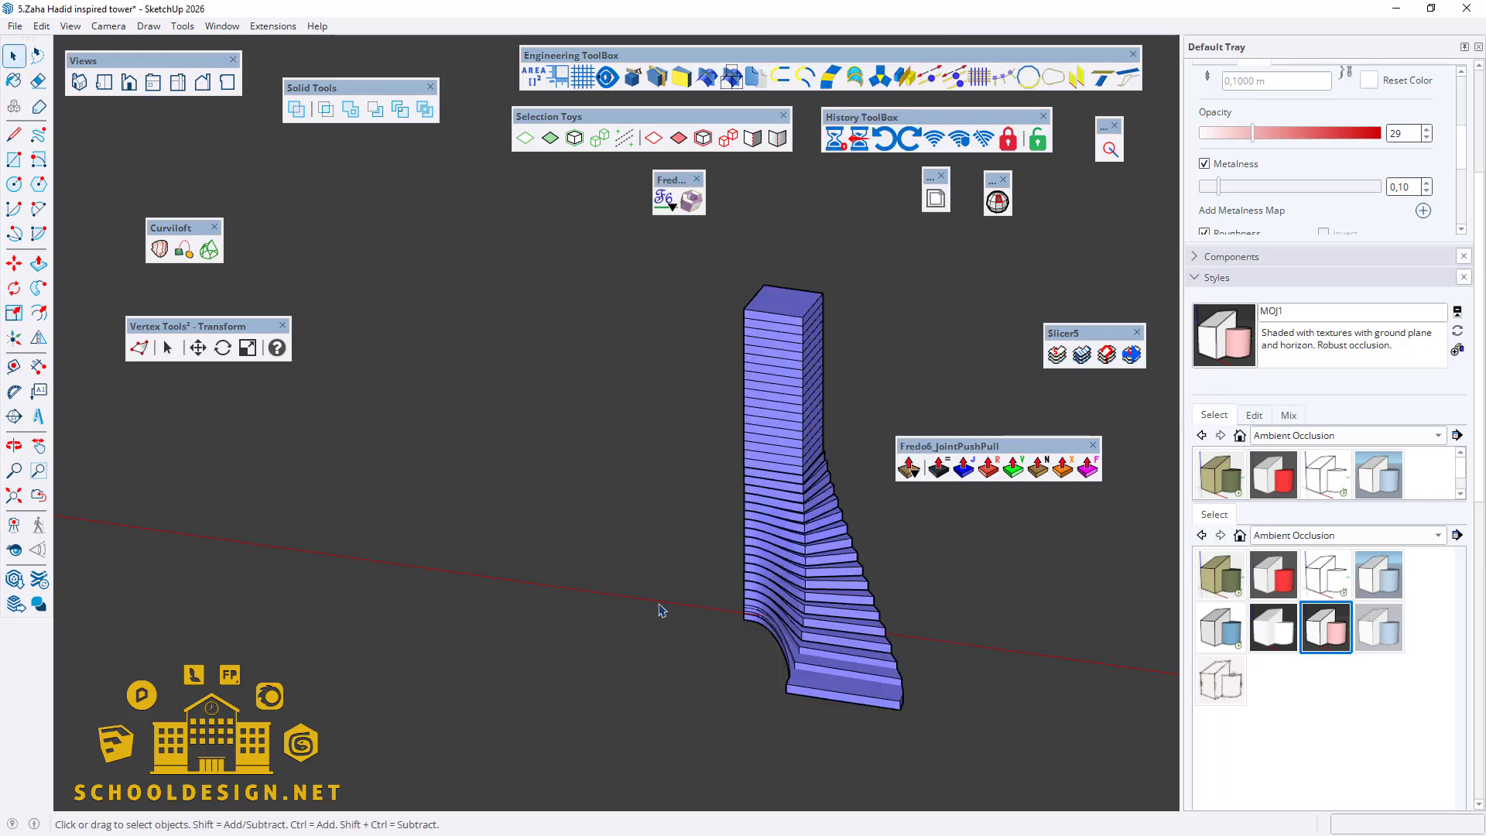
pyautogui.click(920, 701)
pyautogui.tripleClick(888, 611)
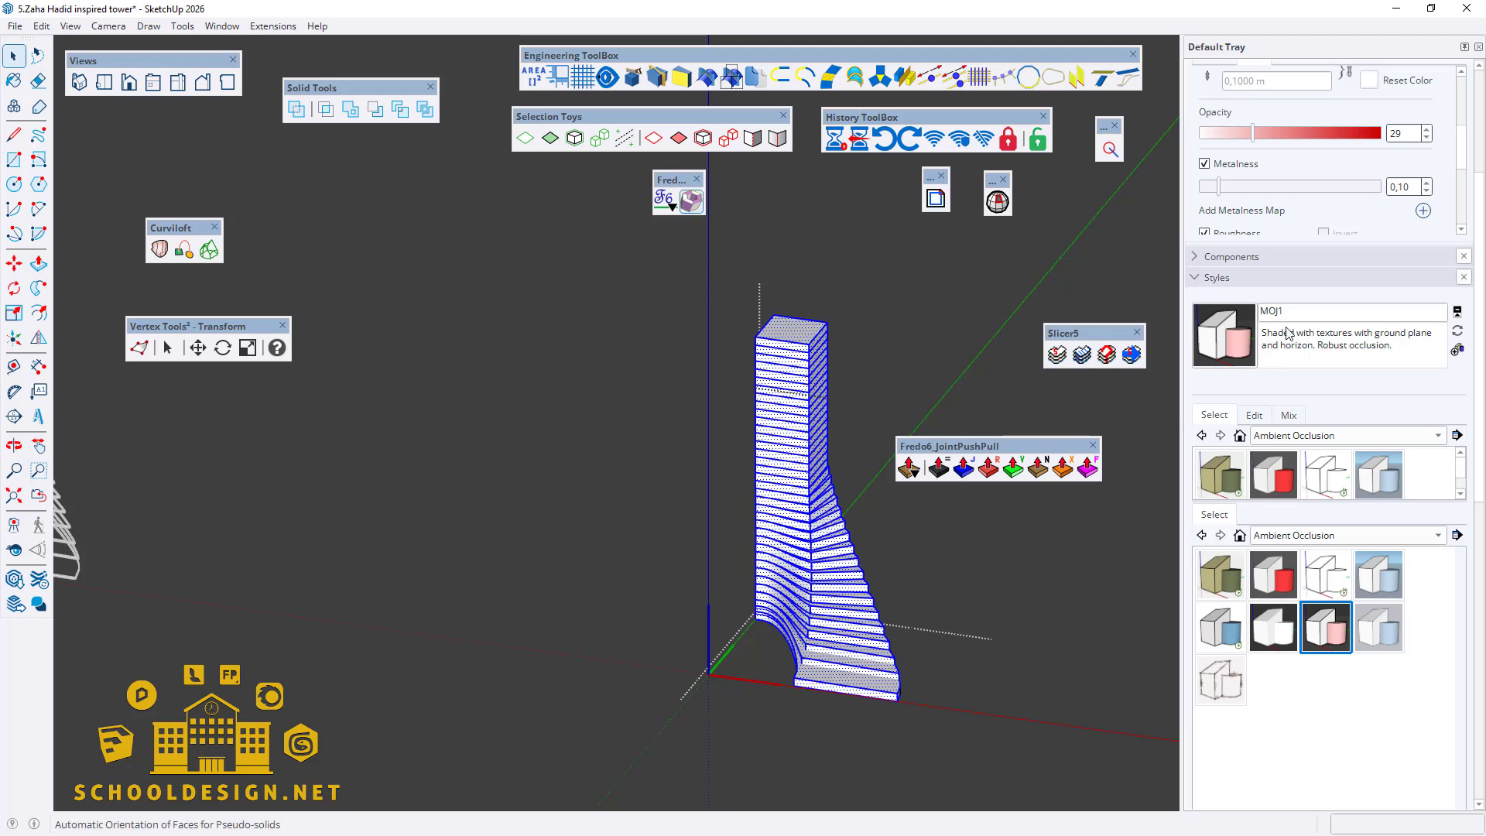
# Step: Paint the faces inside the stepped mass component with the I04_Royal_Indigo material from Solid Colors
pyautogui.click(1241, 254)
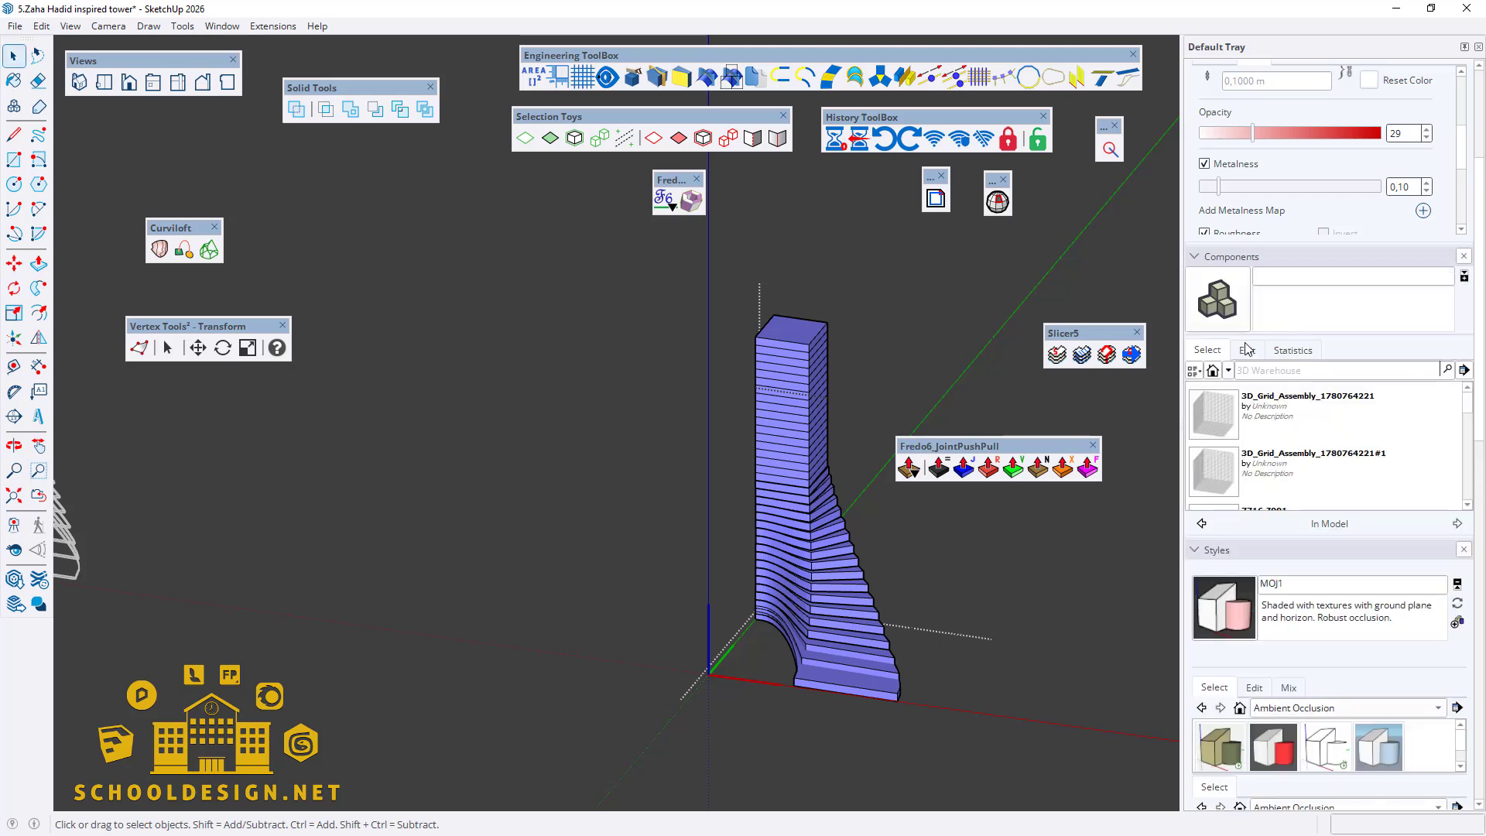
pyautogui.scroll(5, 1255, 287)
pyautogui.click(1214, 149)
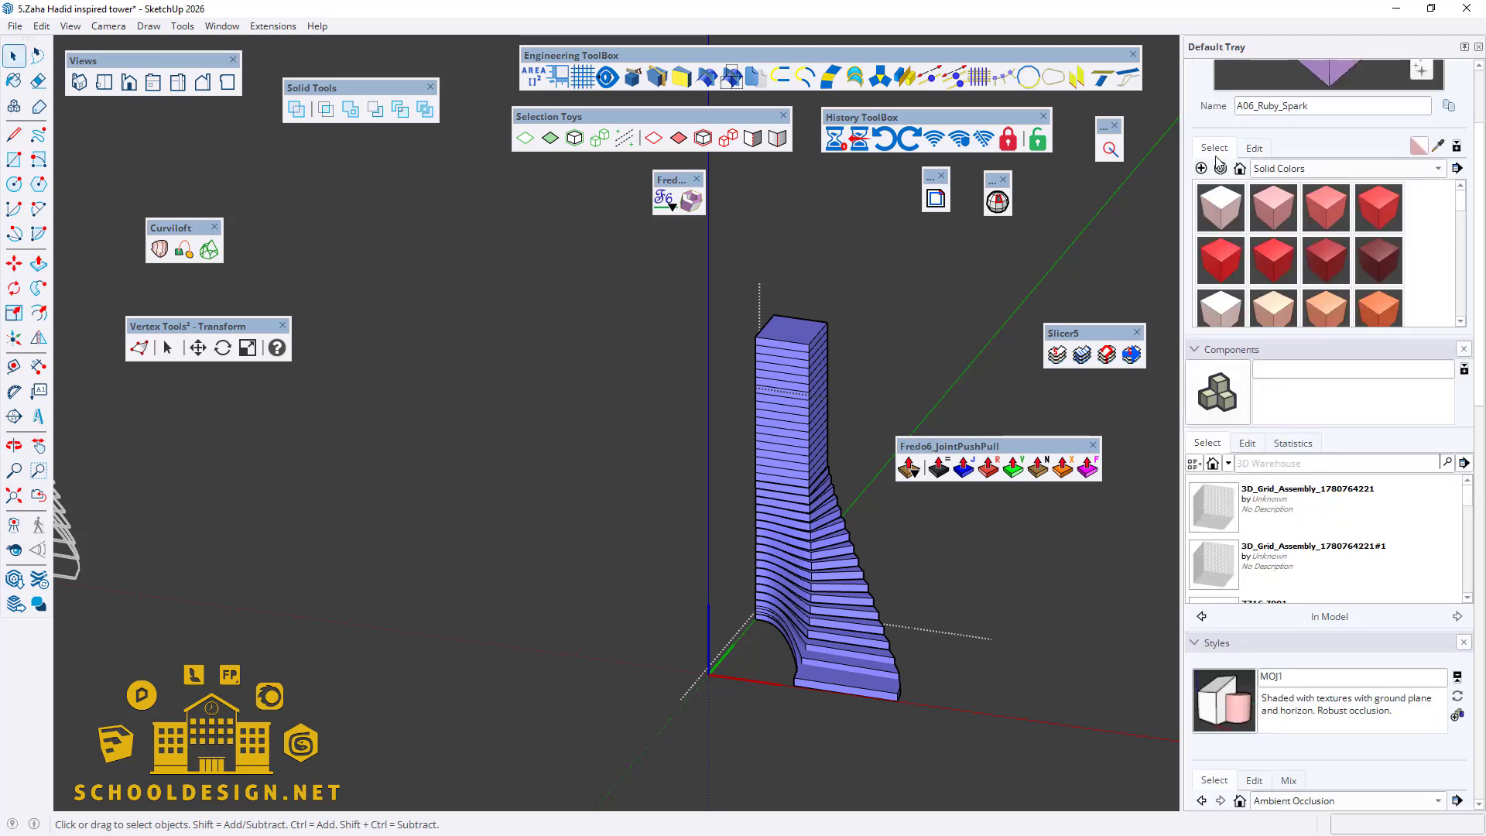
pyautogui.scroll(1, 1406, 280)
pyautogui.scroll(-8, 1408, 279)
pyautogui.scroll(-6, 1409, 278)
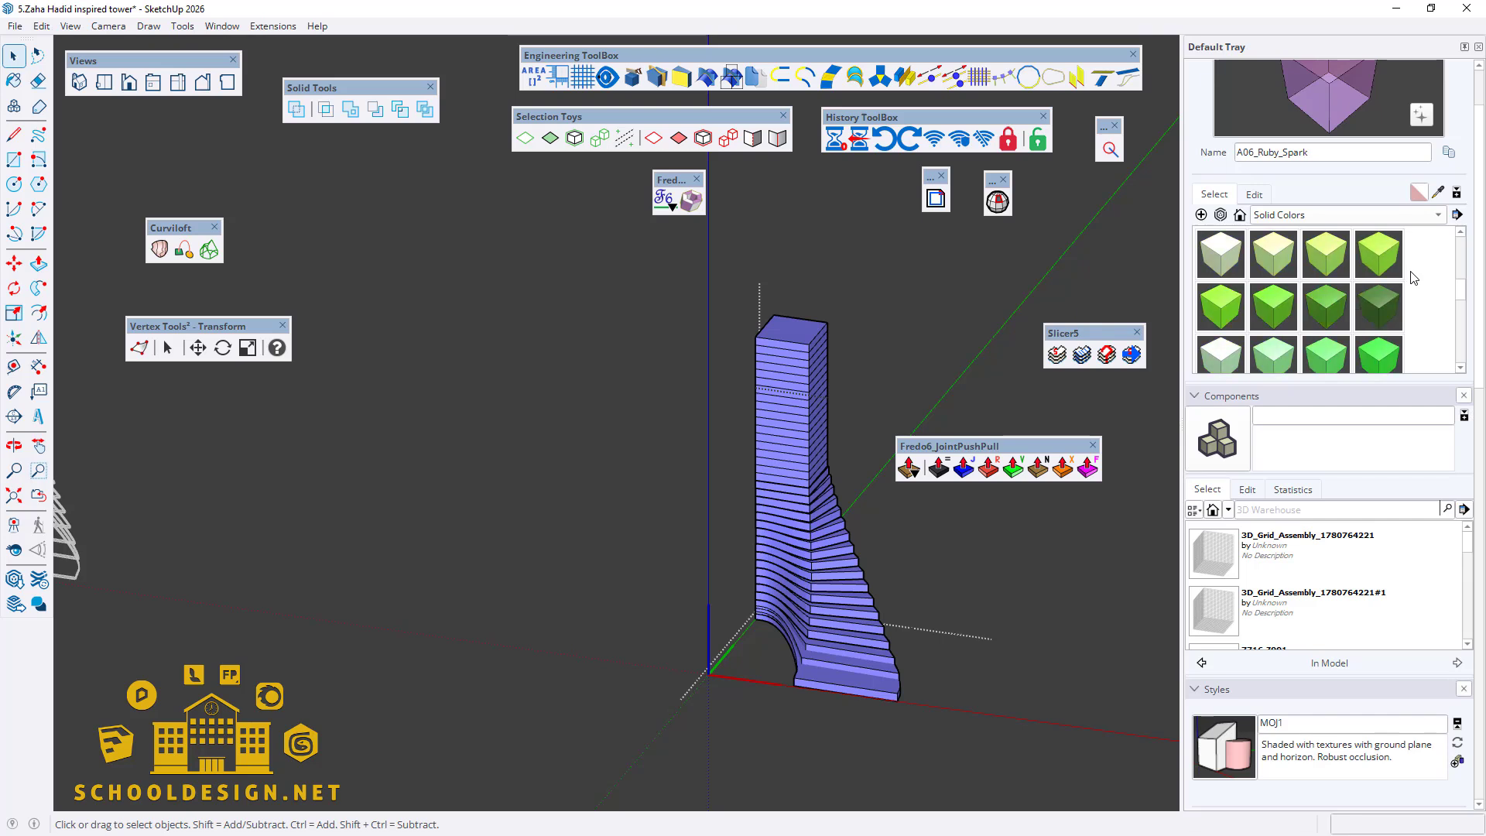
pyautogui.click(1369, 313)
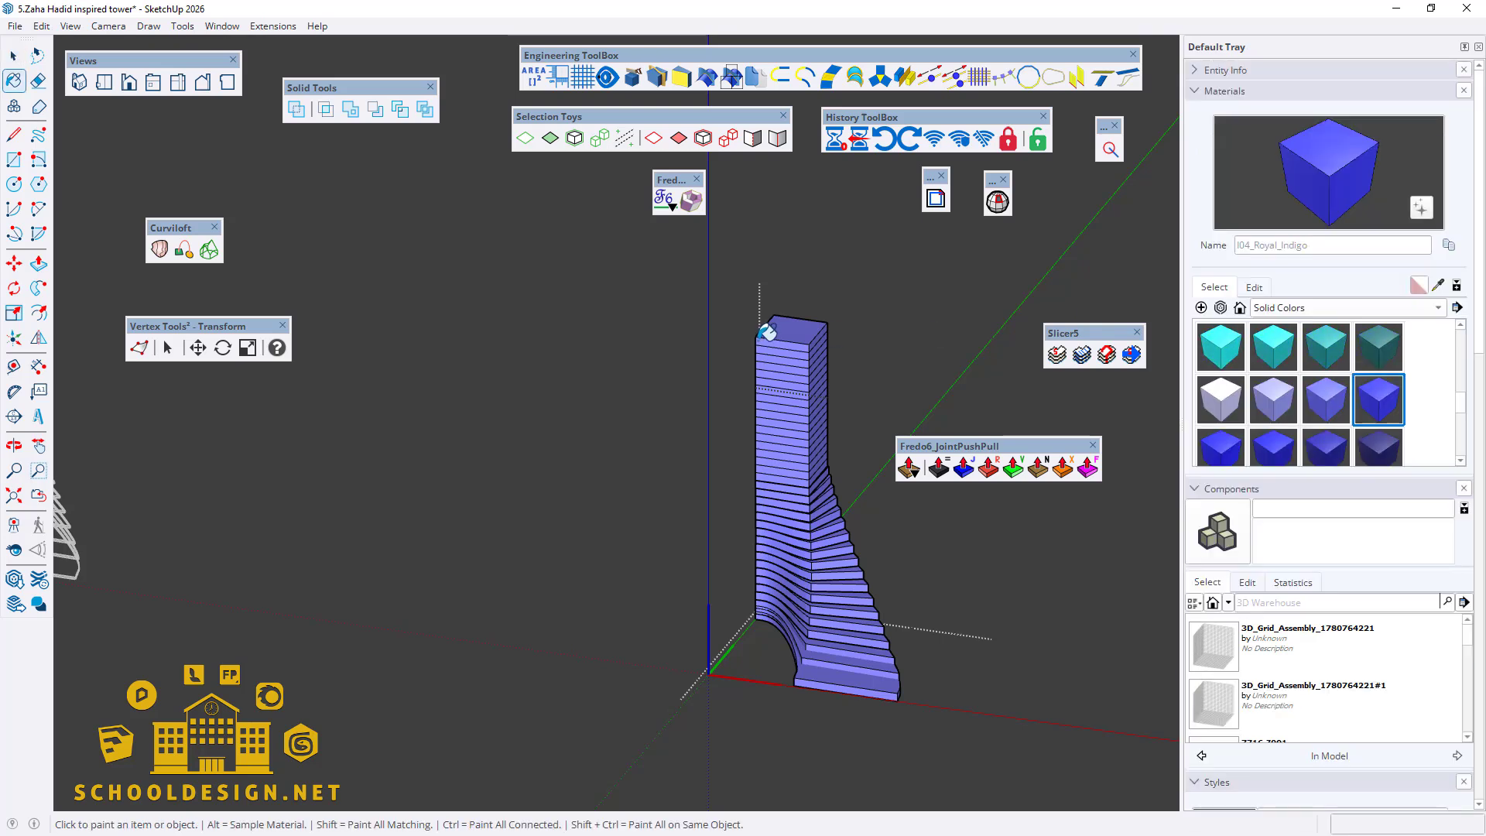
pyautogui.click(803, 327)
pyautogui.click(821, 669)
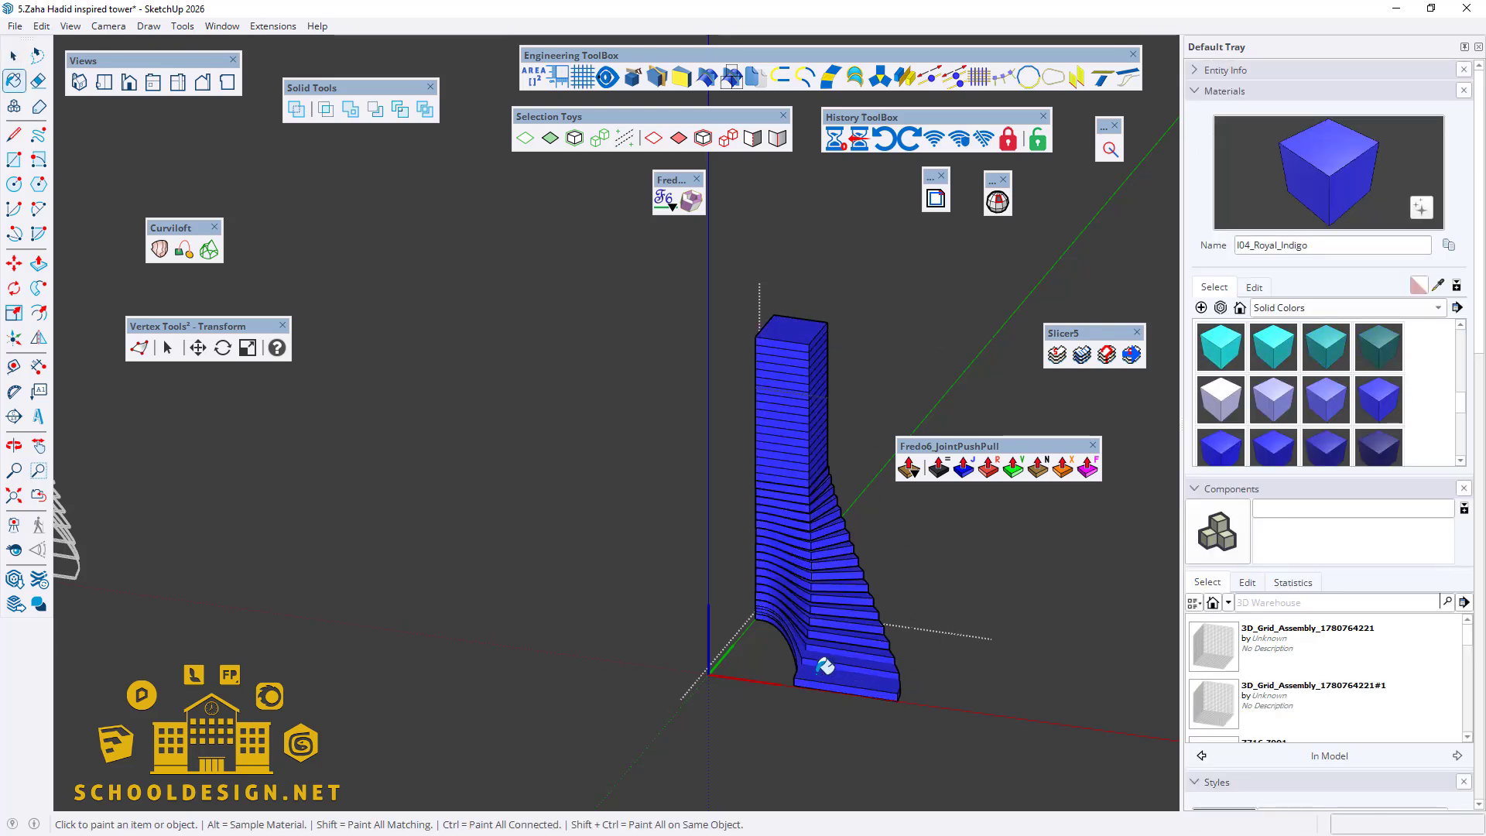
# Step: Lower the opacity of the I04_Royal_Indigo material to 26 and close the mass component
pyautogui.click(1254, 287)
pyautogui.scroll(-3, 1307, 410)
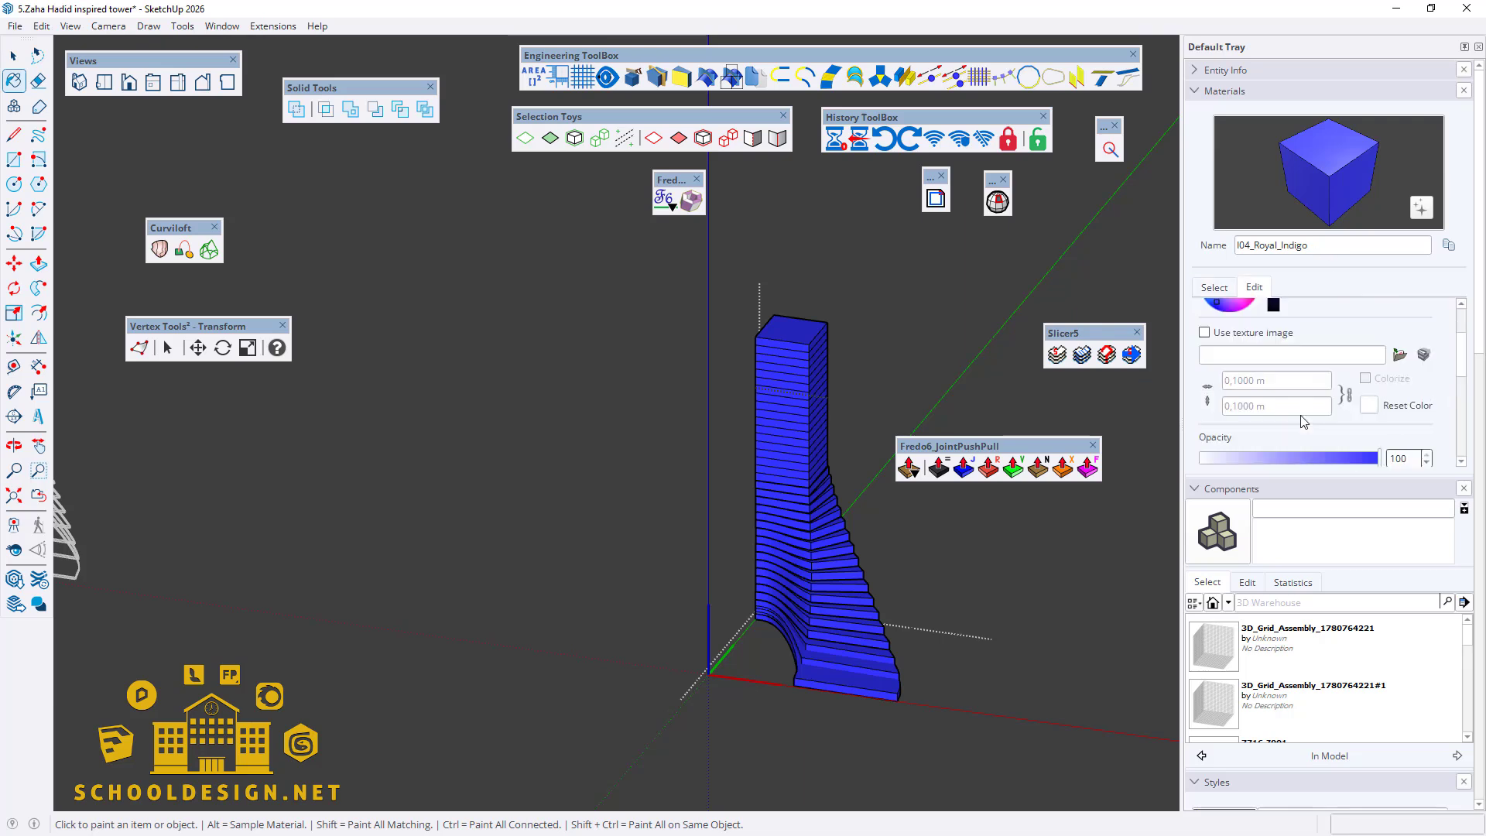
pyautogui.moveTo(1334, 410); pyautogui.dragTo(1244, 408)
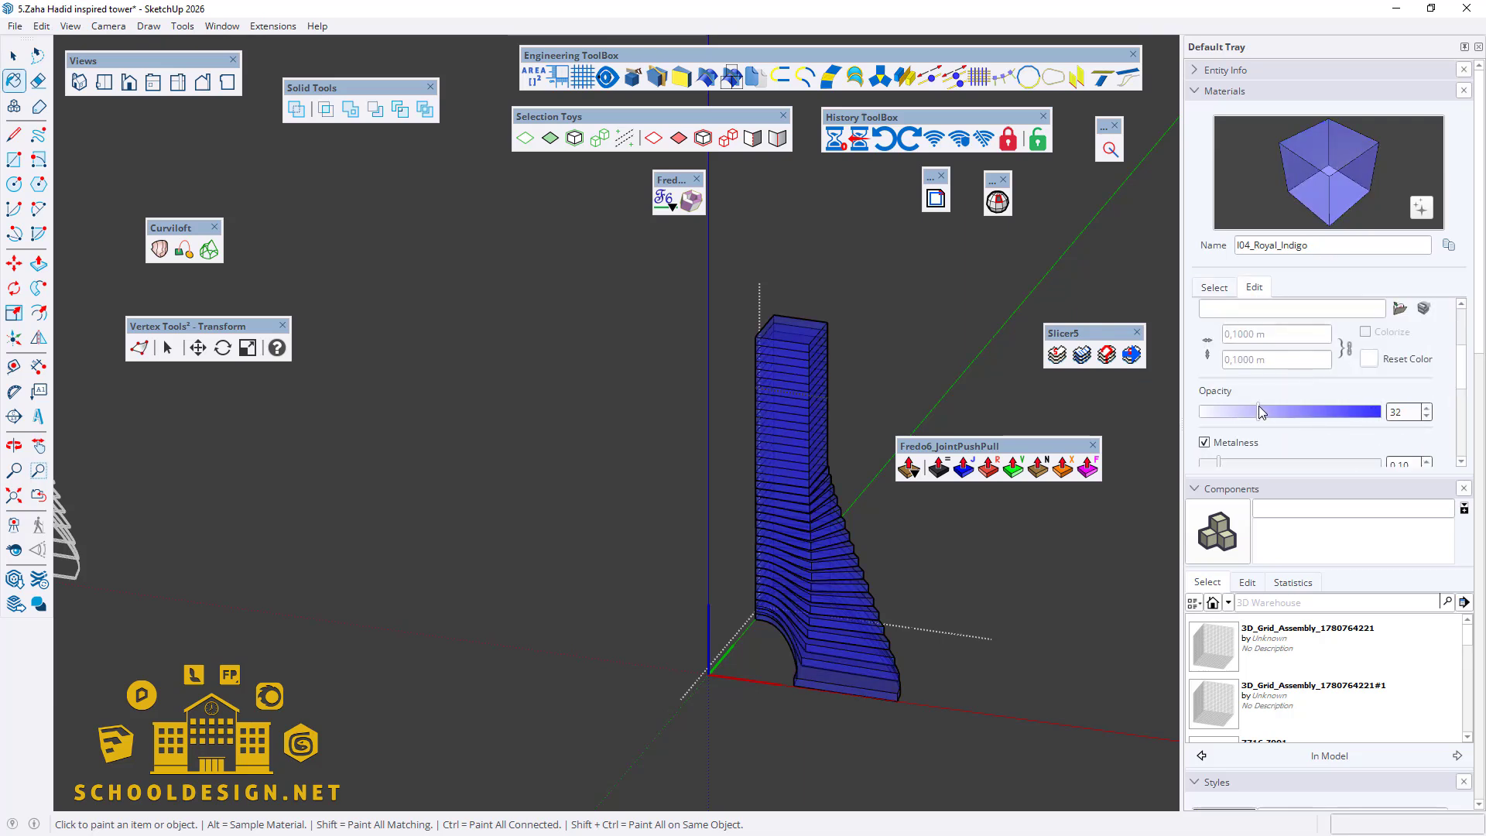
pyautogui.scroll(6, 693, 428)
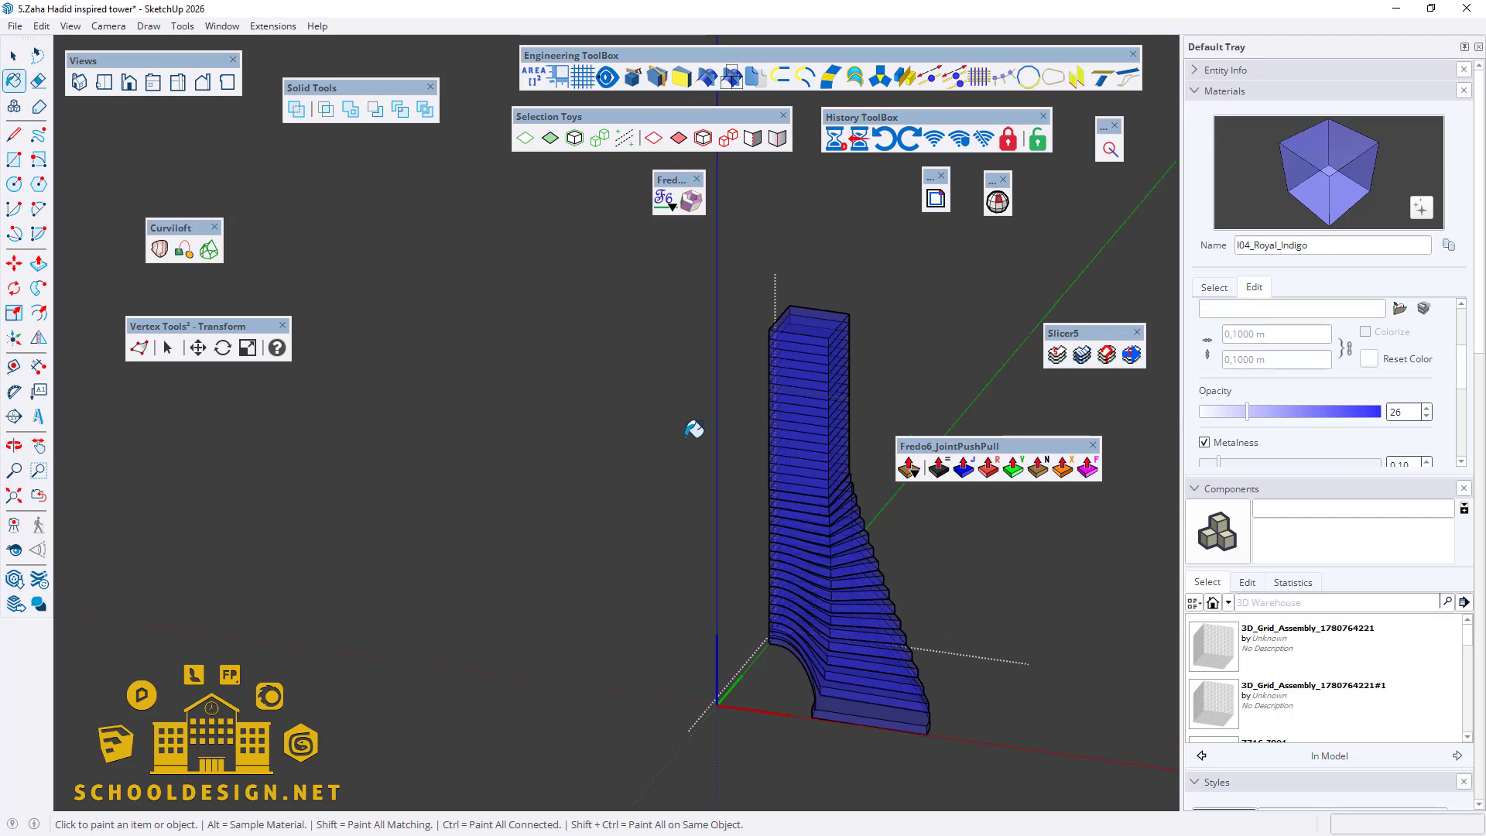
pyautogui.moveTo(761, 514); pyautogui.dragTo(982, 602, button='middle')
pyautogui.scroll(-3, 982, 602)
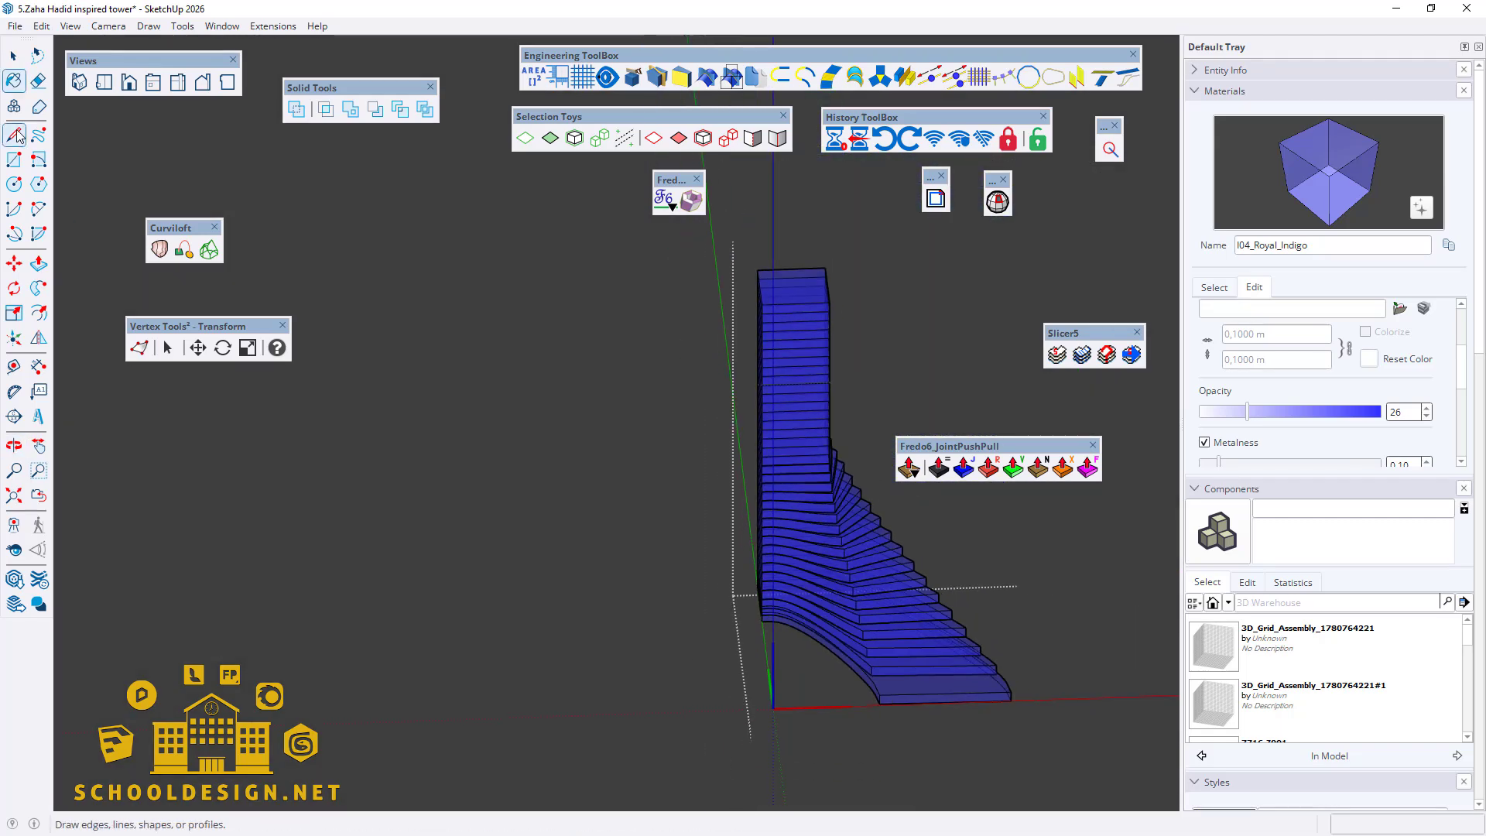
pyautogui.click(23, 64)
pyautogui.click(673, 633)
# Step: Select all slabs of the original stack at the origin and make them a component
pyautogui.scroll(-8, 672, 631)
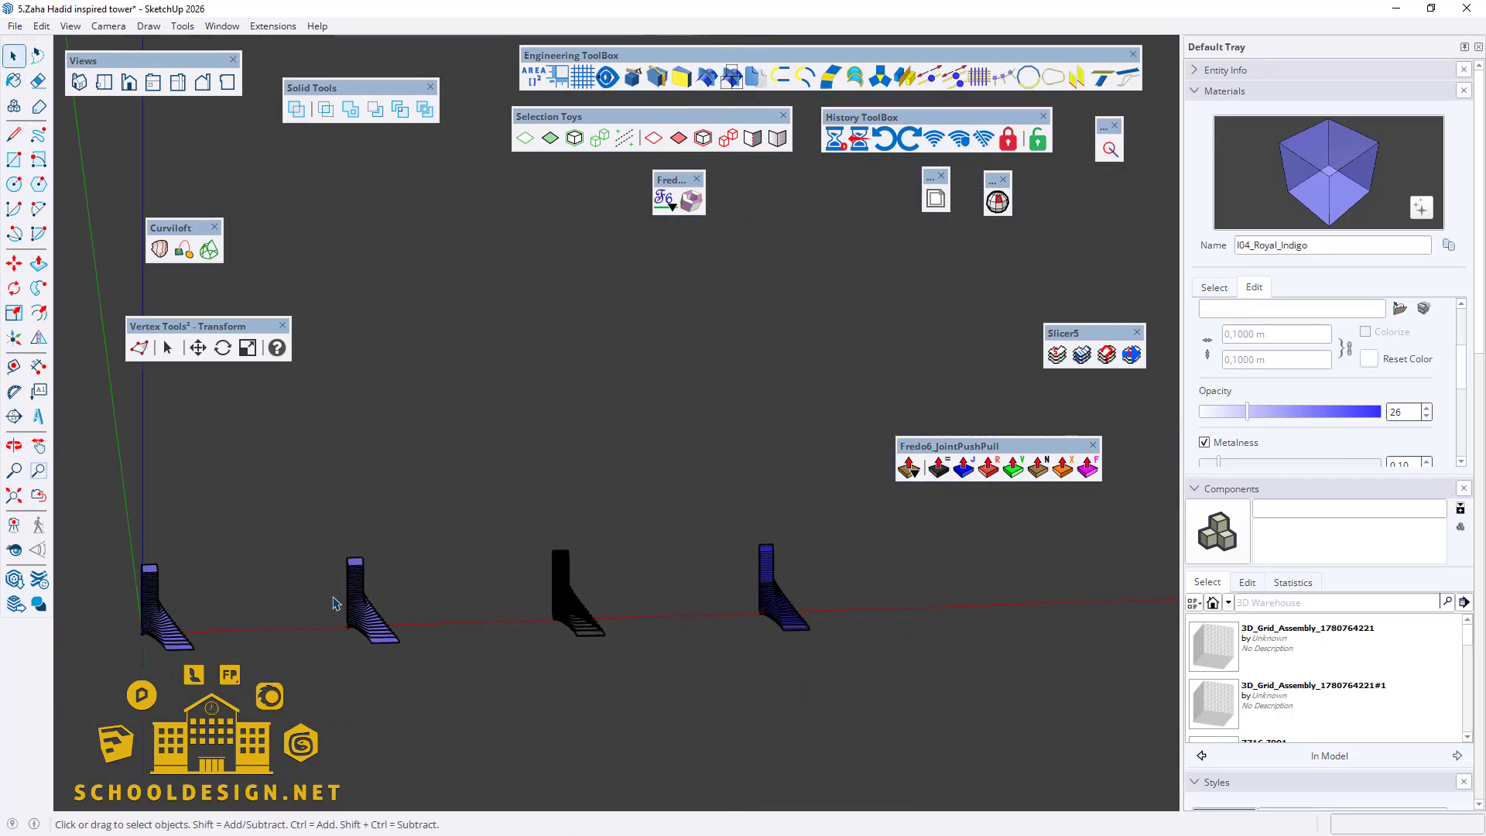
pyautogui.moveTo(335, 600); pyautogui.dragTo(276, 648, button='middle')
pyautogui.scroll(2, 276, 649)
pyautogui.moveTo(466, 608); pyautogui.dragTo(371, 654, button='middle')
pyautogui.scroll(-3, 448, 637)
pyautogui.scroll(5, 298, 593)
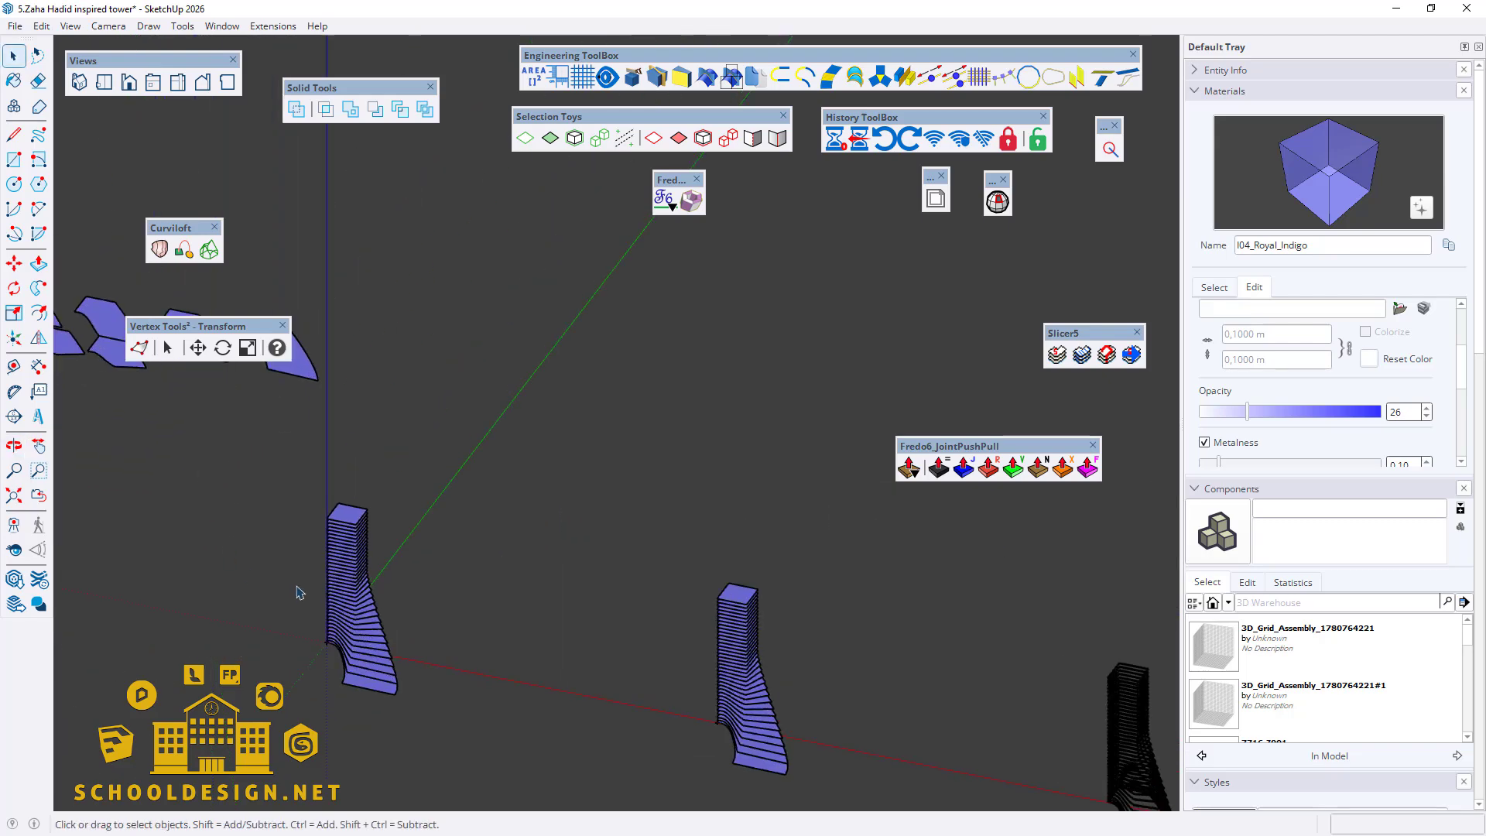
pyautogui.moveTo(299, 594); pyautogui.dragTo(480, 615, button='middle')
pyautogui.scroll(-2, 464, 619)
pyautogui.scroll(3, 402, 638)
pyautogui.click(391, 644)
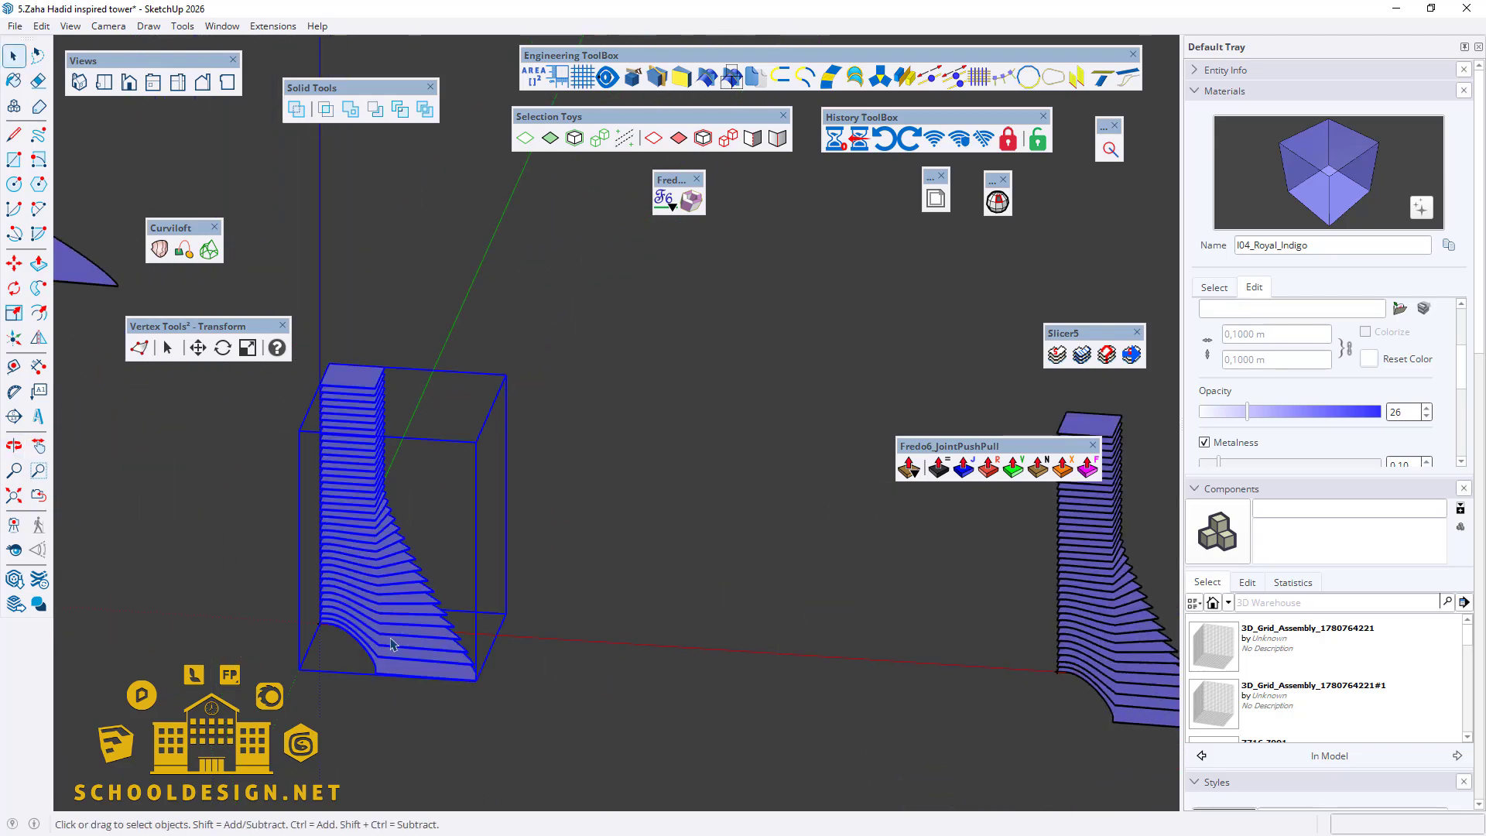
pyautogui.doubleClick(391, 623)
pyautogui.moveTo(521, 737); pyautogui.dragTo(258, 302)
pyautogui.moveTo(610, 776); pyautogui.dragTo(358, 356)
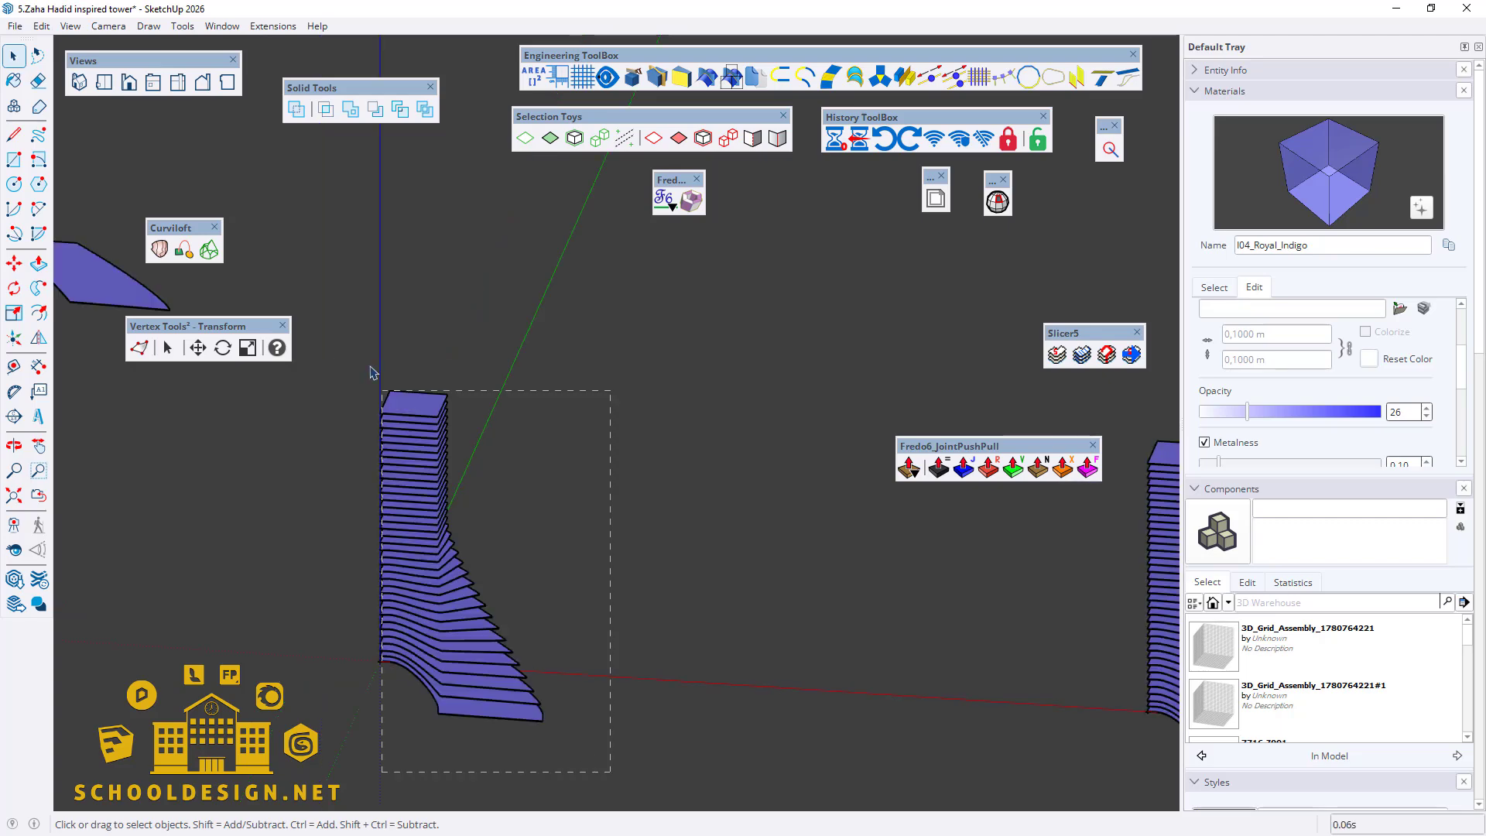
pyautogui.rightClick(394, 418)
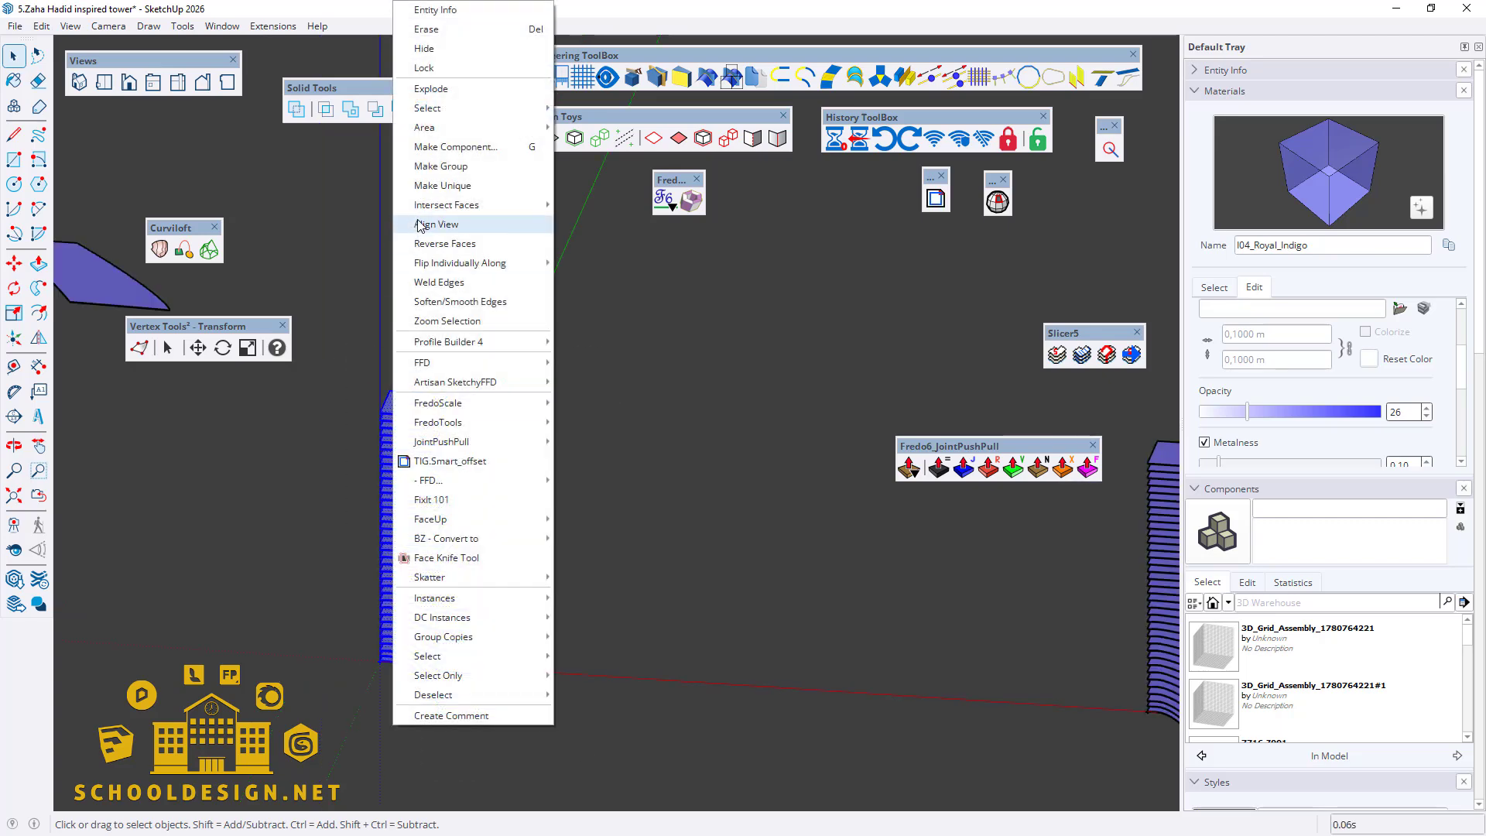
pyautogui.click(434, 147)
pyautogui.click(749, 616)
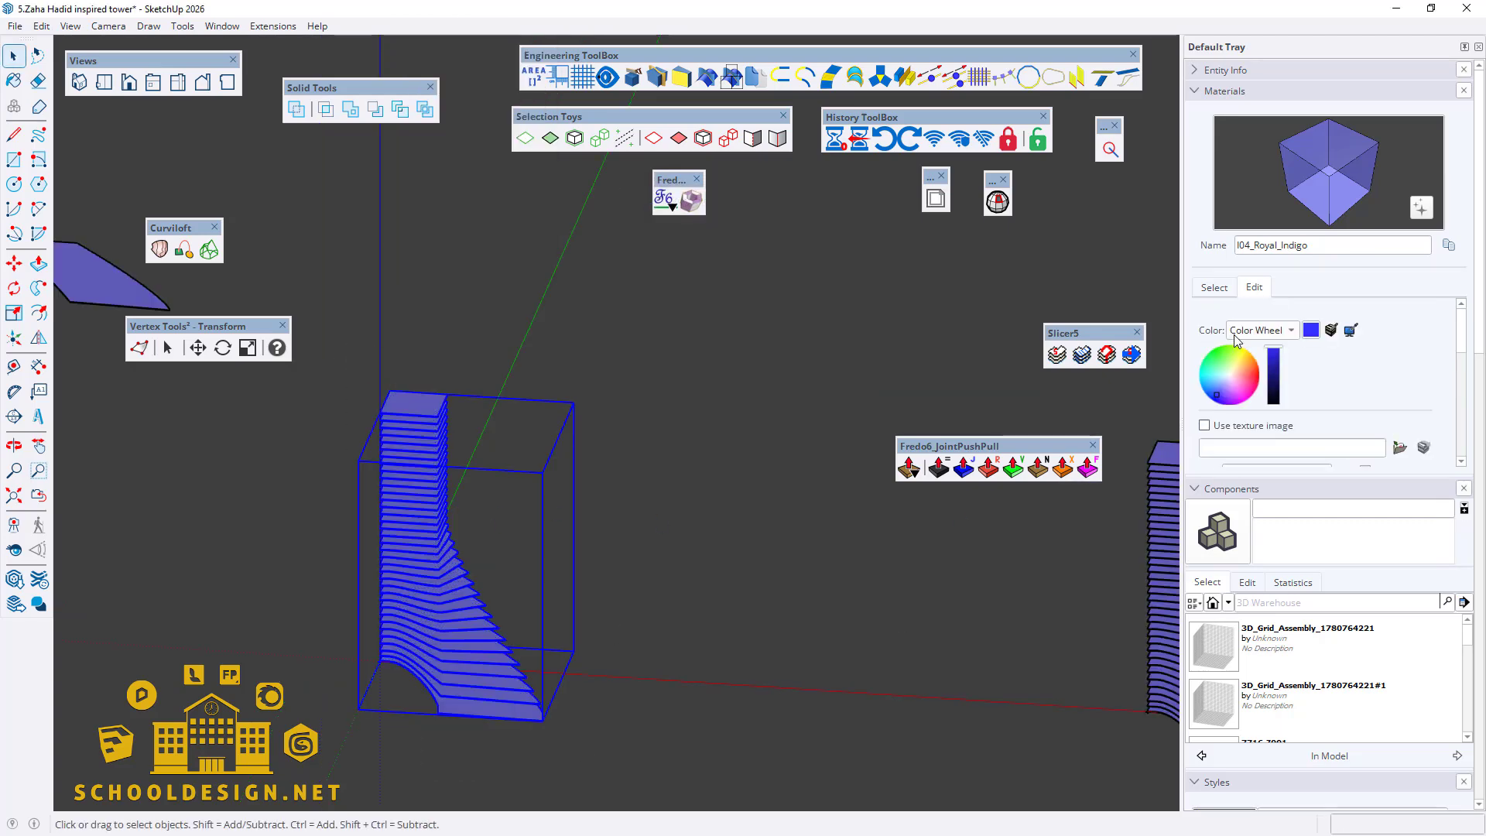
# Step: Paint the slab component with D01_Frost_White and set that material's HLS colour to hue 0, saturation 100 and lightness 100
pyautogui.press('b')
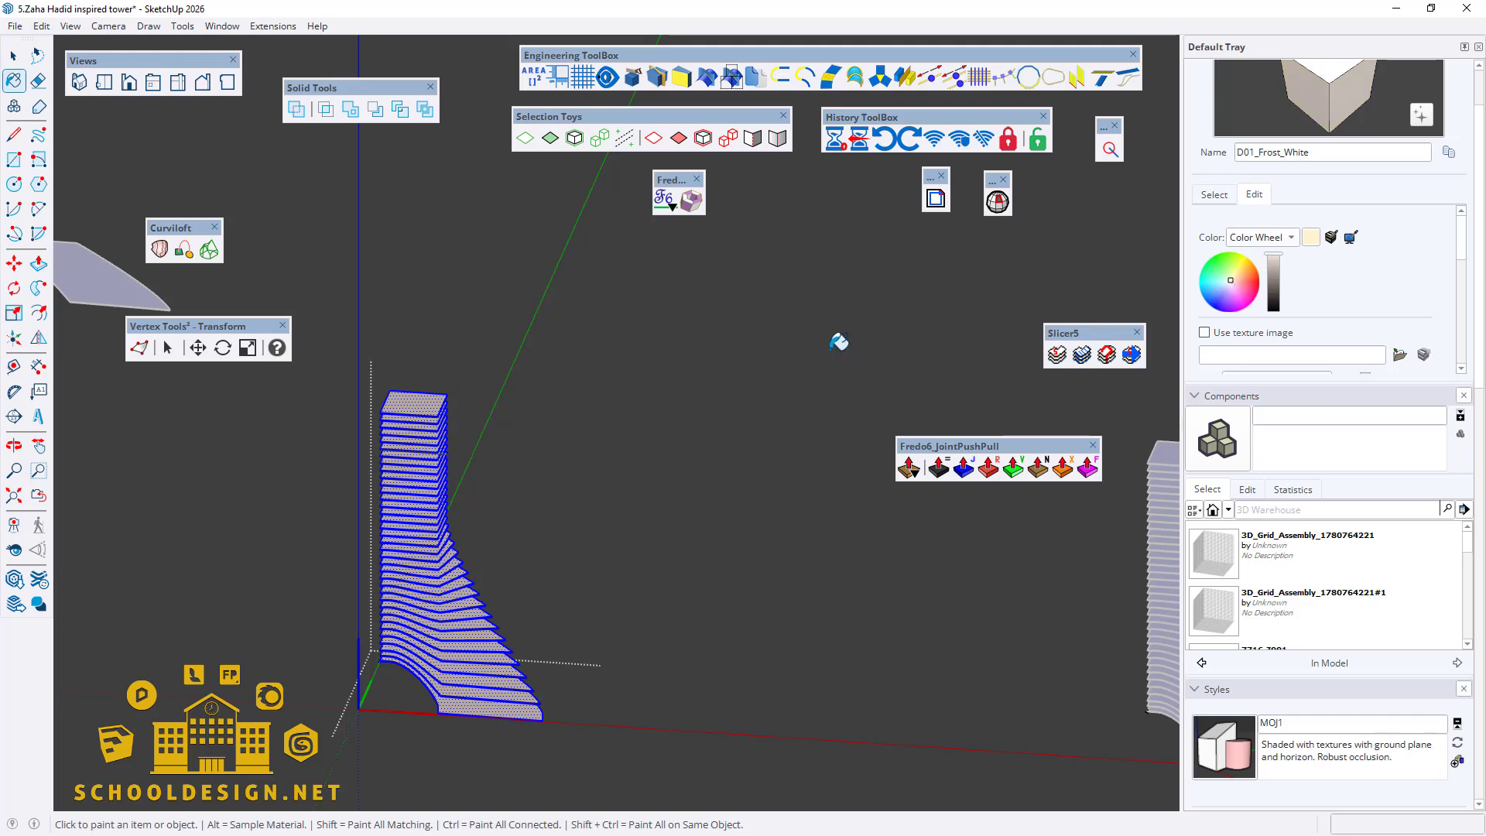
pyautogui.scroll(-1, 1339, 308)
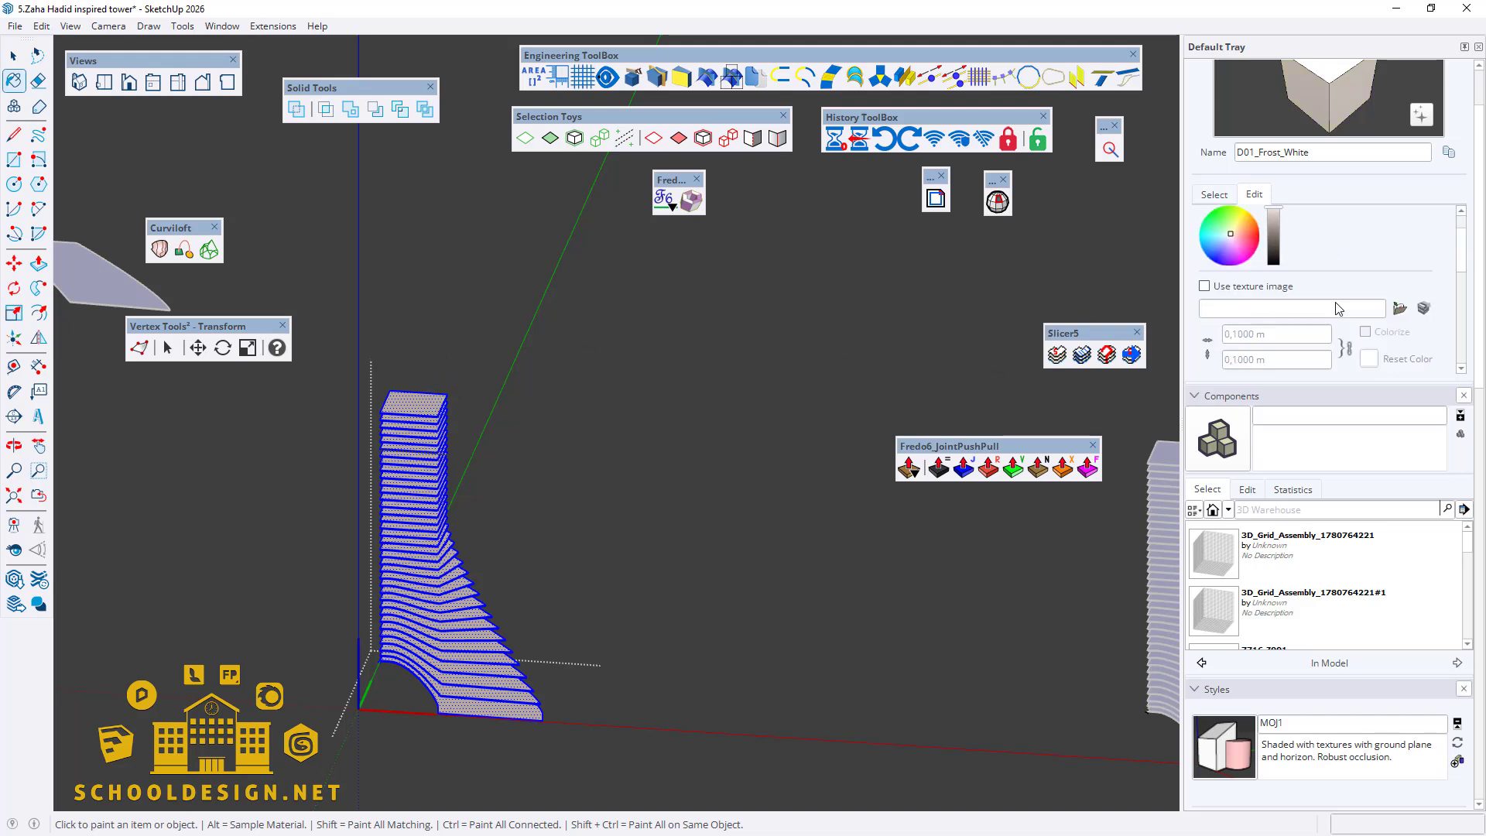
pyautogui.scroll(2, 1336, 303)
pyautogui.click(1290, 284)
pyautogui.click(1263, 307)
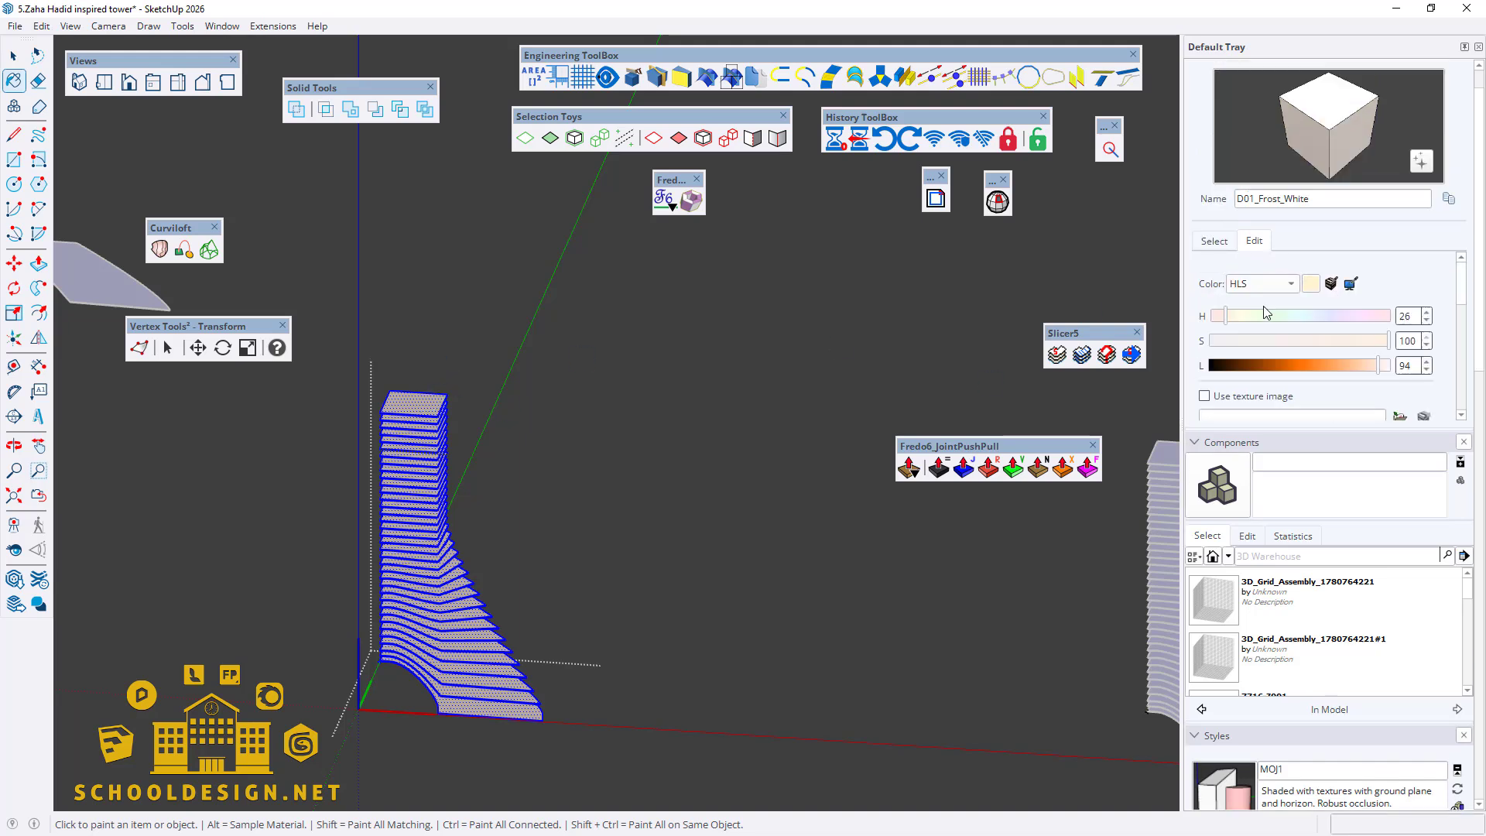
pyautogui.click(1219, 316)
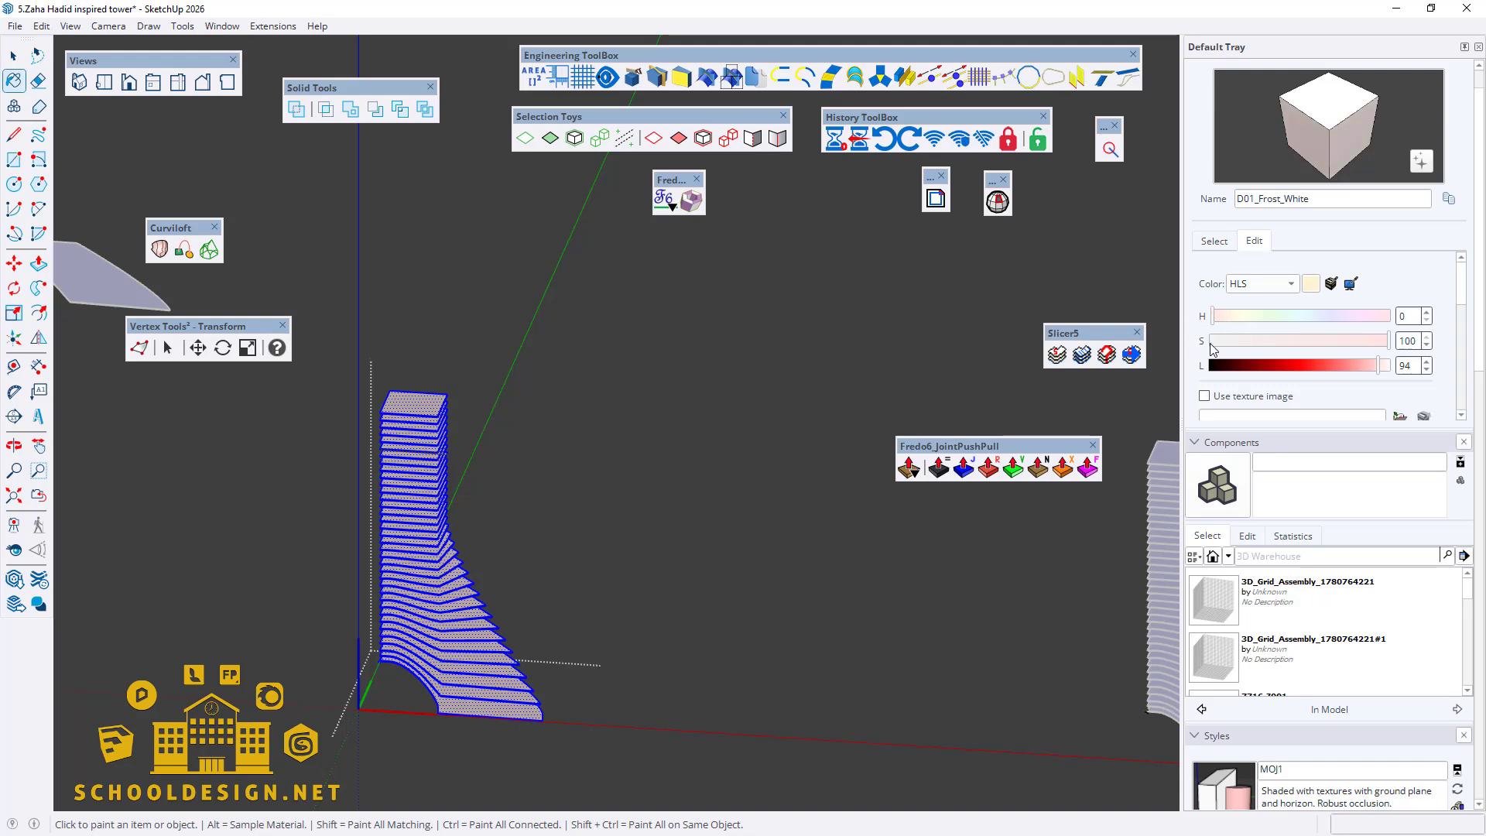
pyautogui.moveTo(1380, 368); pyautogui.dragTo(1388, 366)
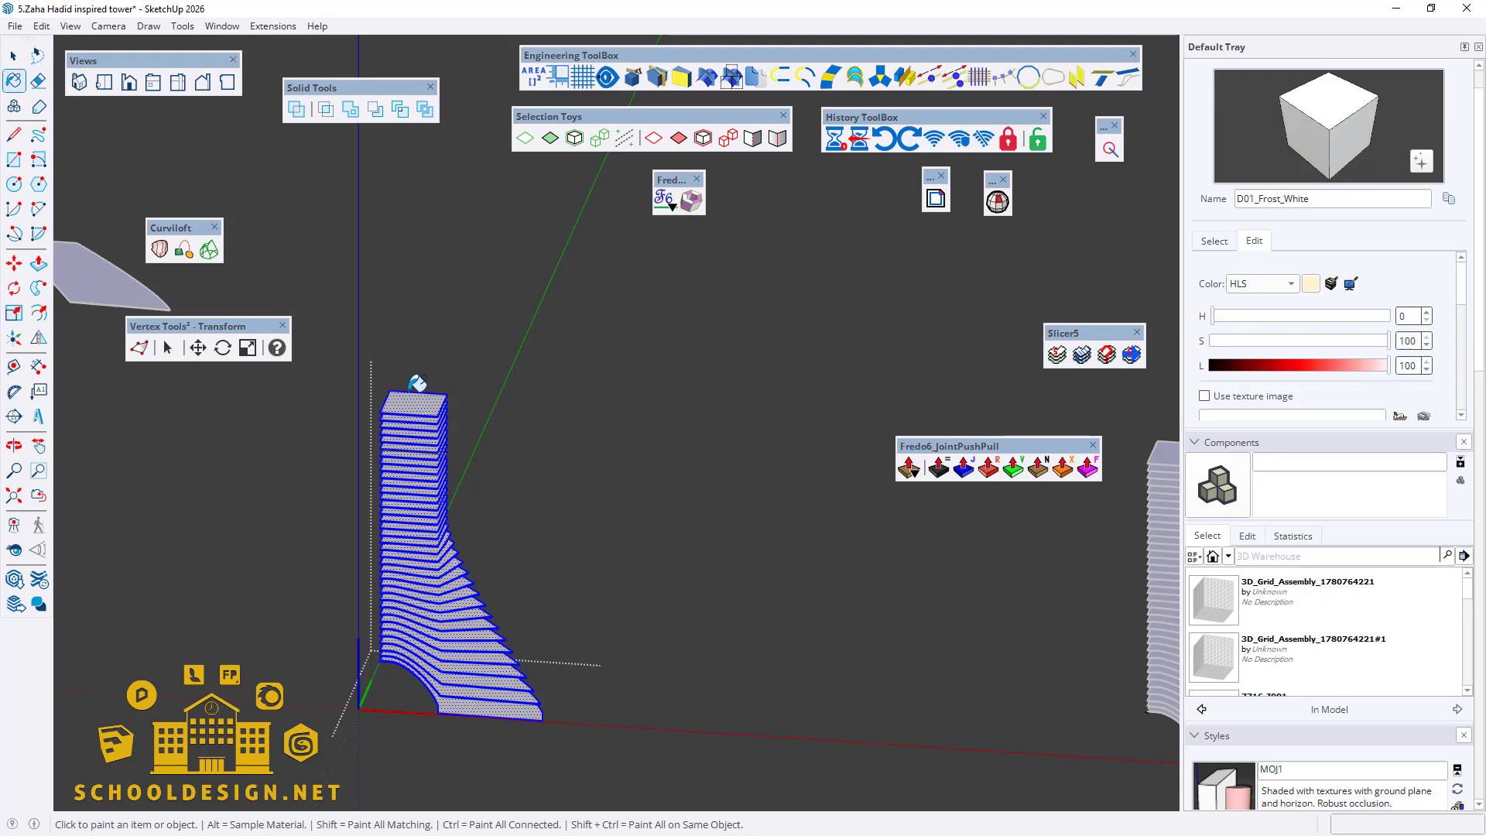
pyautogui.press('space')
pyautogui.click(647, 464)
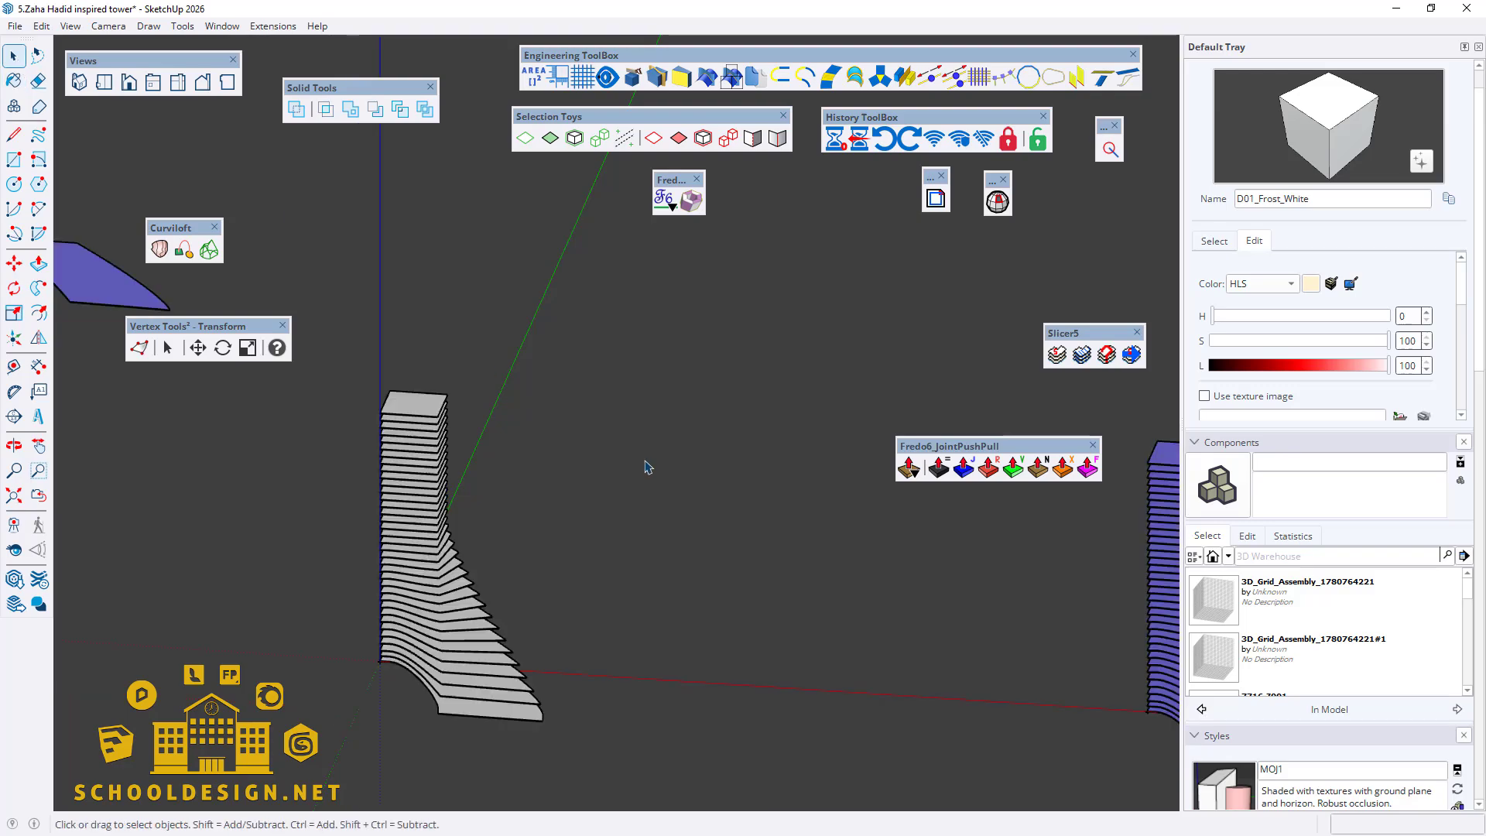
# Step: Stage one copy of the outline band component back onto the white slabs with Zero Stager Left along the red axis in meters
pyautogui.scroll(5, 437, 498)
pyautogui.scroll(-6, 437, 498)
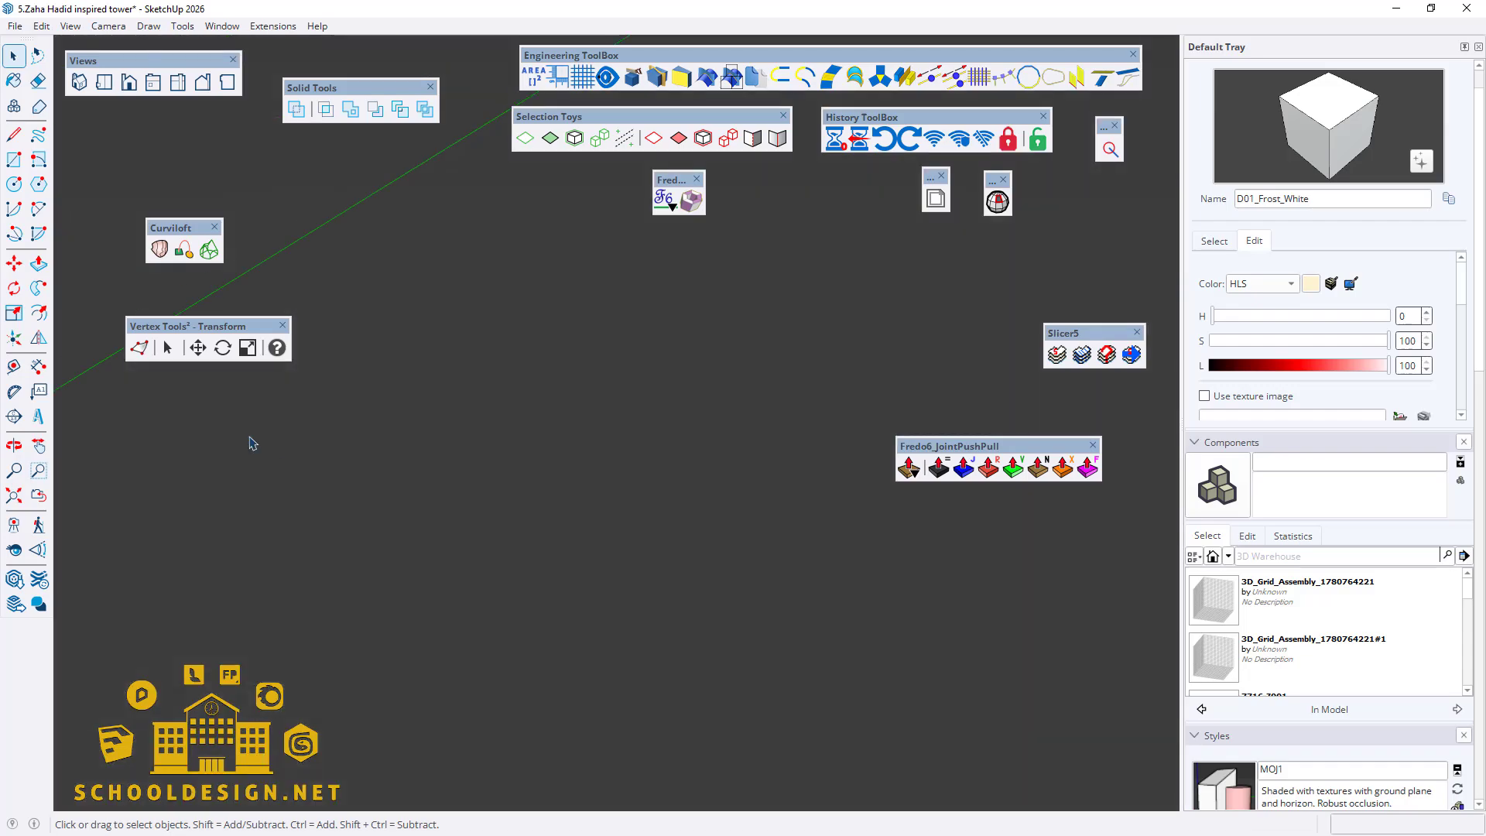
pyautogui.moveTo(252, 442); pyautogui.dragTo(738, 667, button='middle')
pyautogui.scroll(6, 752, 571)
pyautogui.scroll(-8, 588, 619)
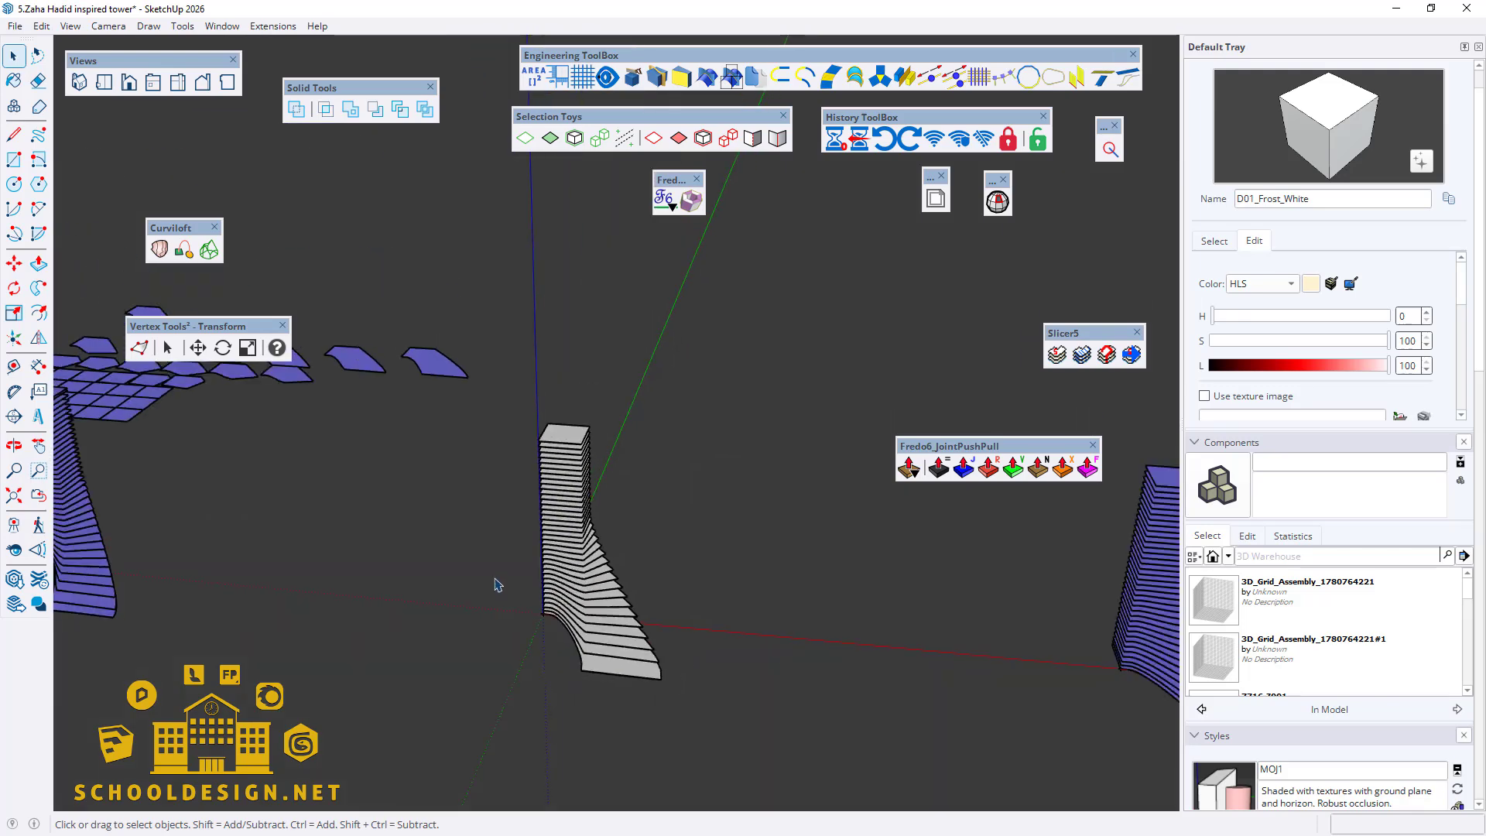
pyautogui.moveTo(497, 583); pyautogui.dragTo(673, 614, button='middle')
pyautogui.scroll(-4, 619, 613)
pyautogui.scroll(5, 925, 623)
pyautogui.moveTo(1033, 688); pyautogui.dragTo(747, 258)
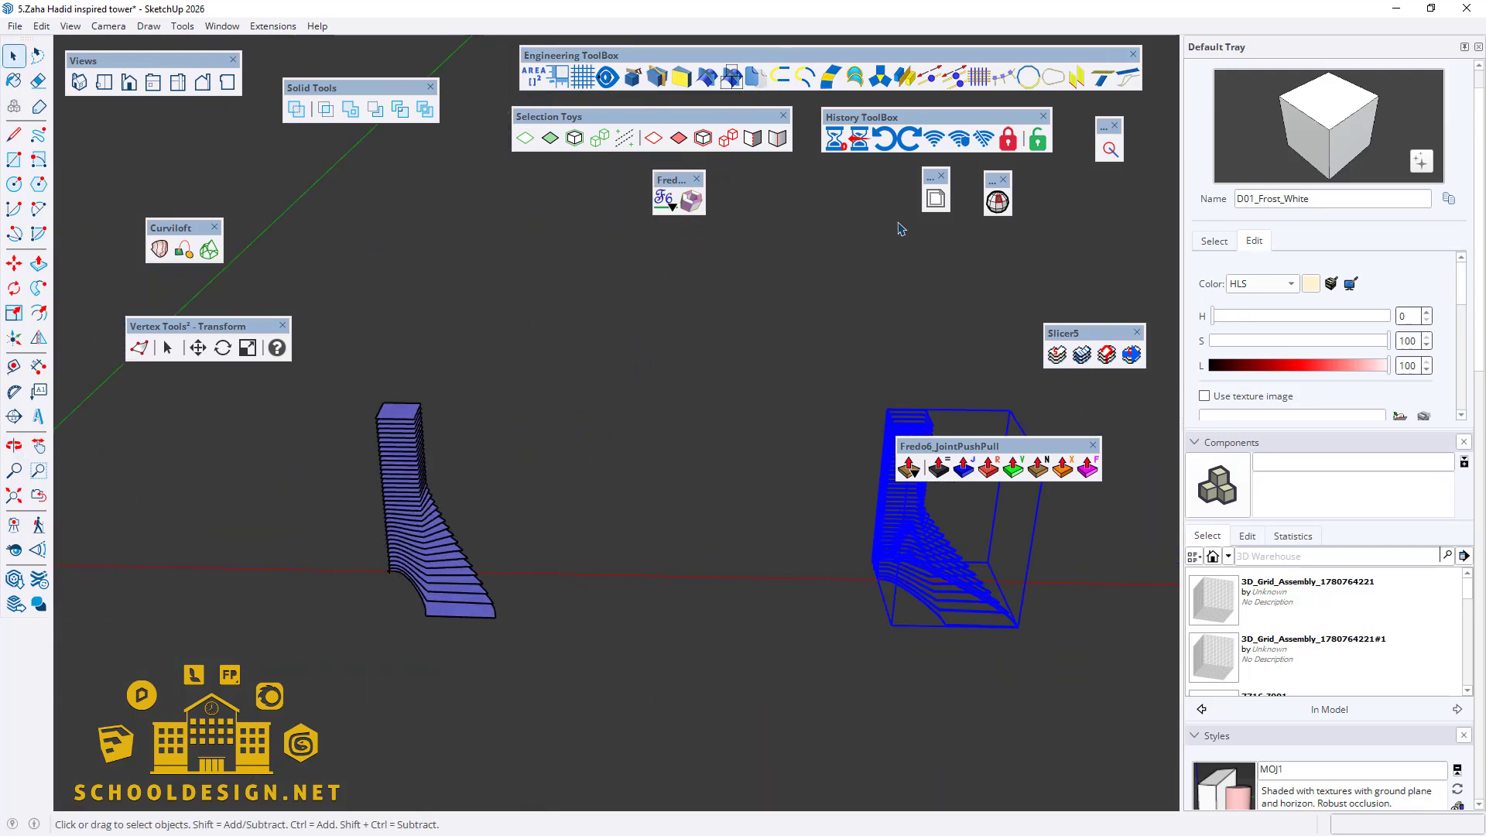
pyautogui.click(859, 139)
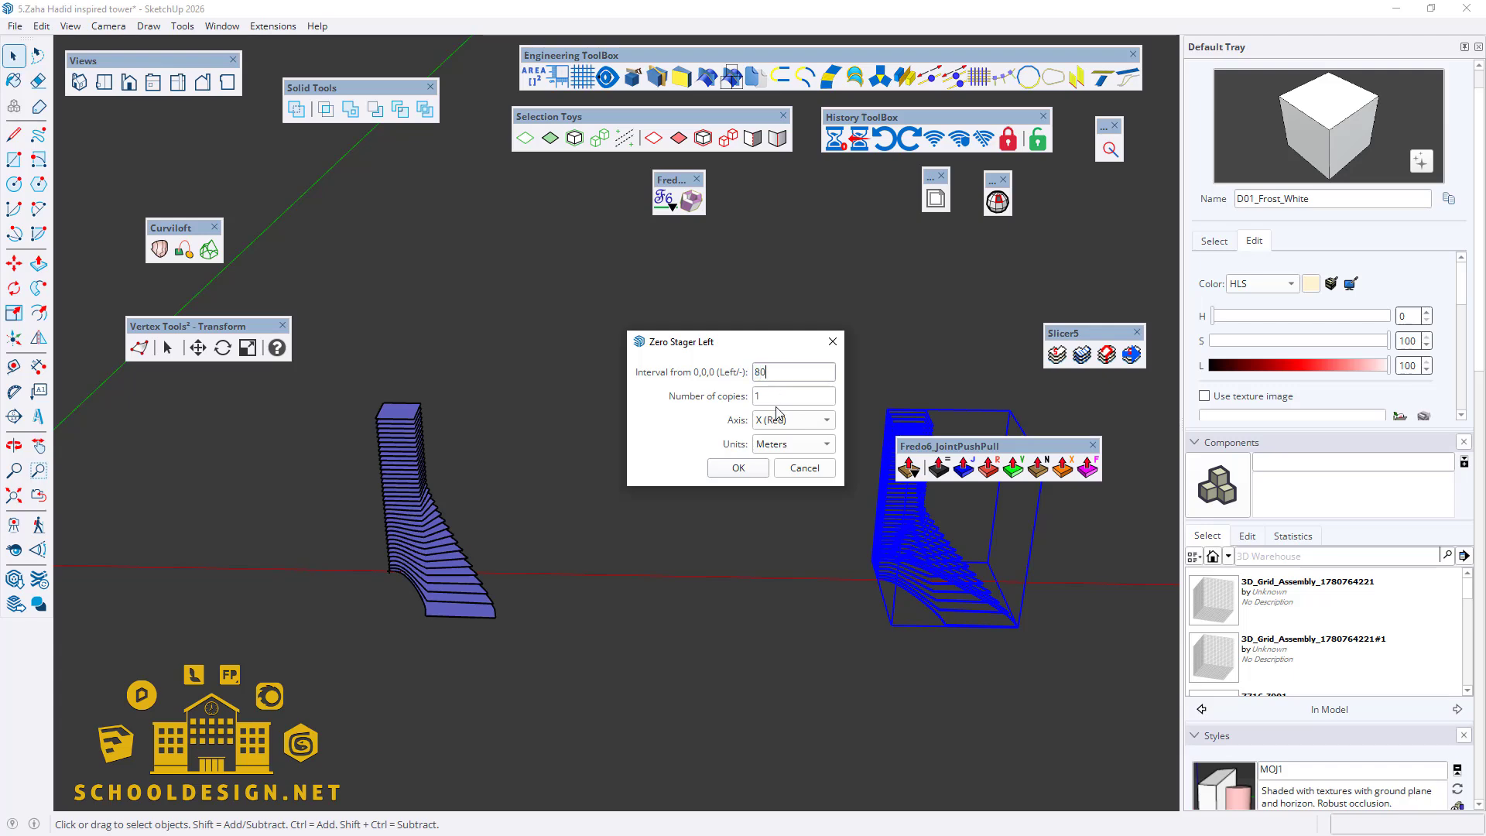
pyautogui.click(738, 467)
# Step: Stage one copy of the indigo mass component at the origin with Zero Stager Left, using an interval of 1200 m along the red axis
pyautogui.scroll(-2, 381, 531)
pyautogui.scroll(8, 159, 584)
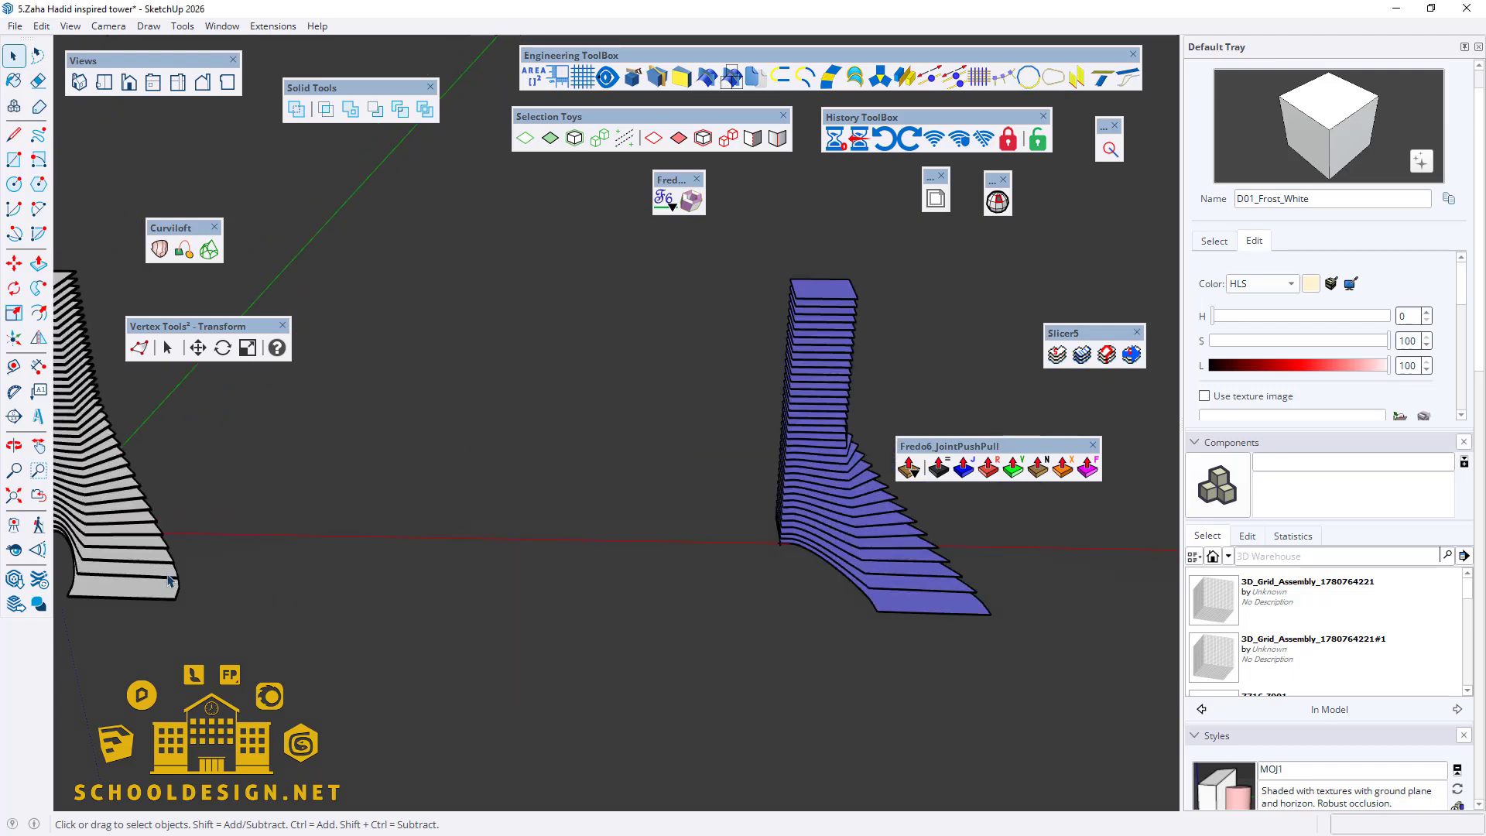
pyautogui.moveTo(475, 570); pyautogui.dragTo(528, 515, button='middle')
pyautogui.scroll(-12, 470, 524)
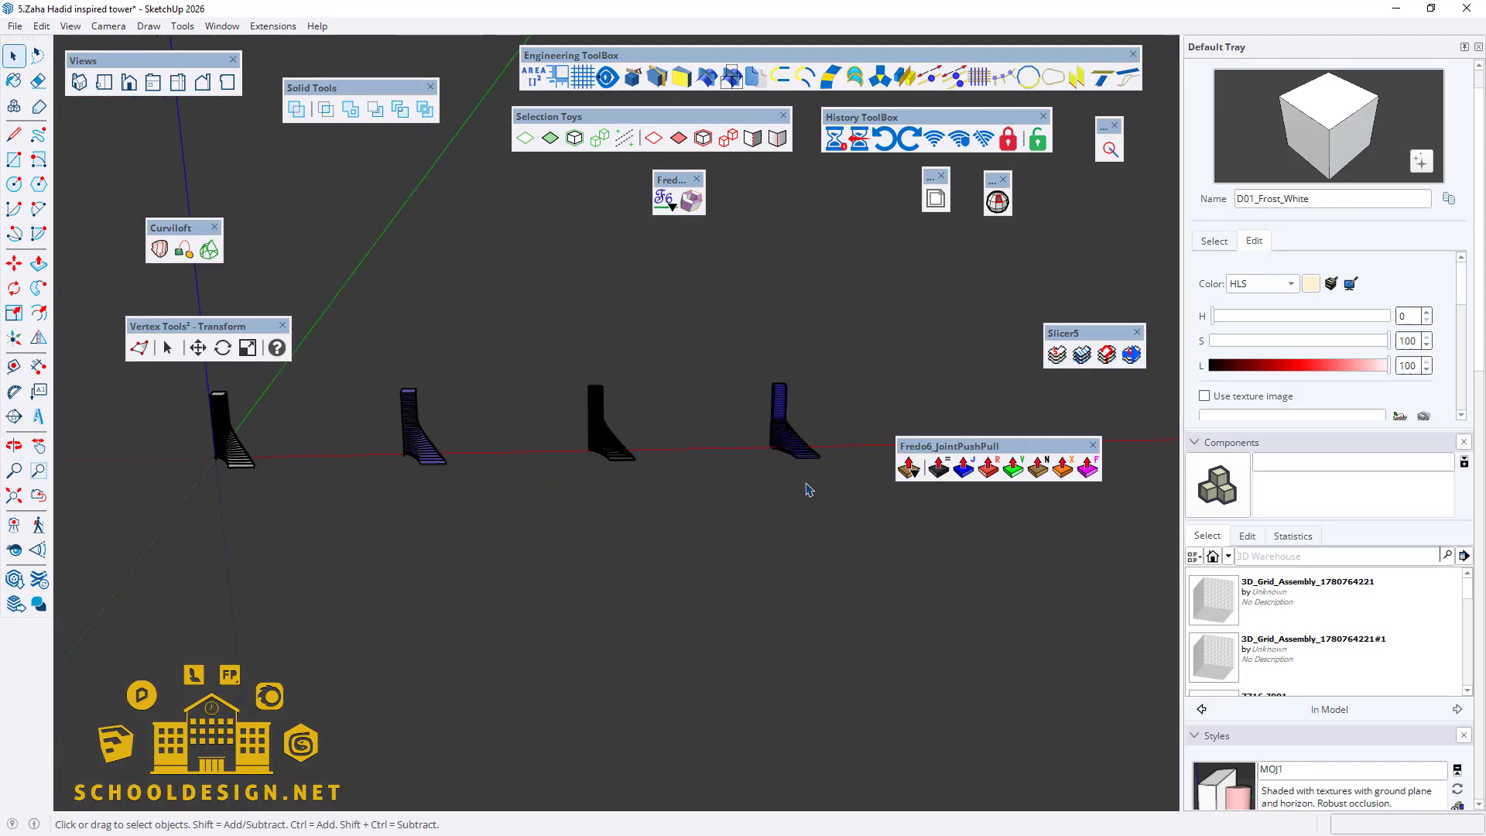
pyautogui.scroll(6, 796, 391)
pyautogui.click(674, 405)
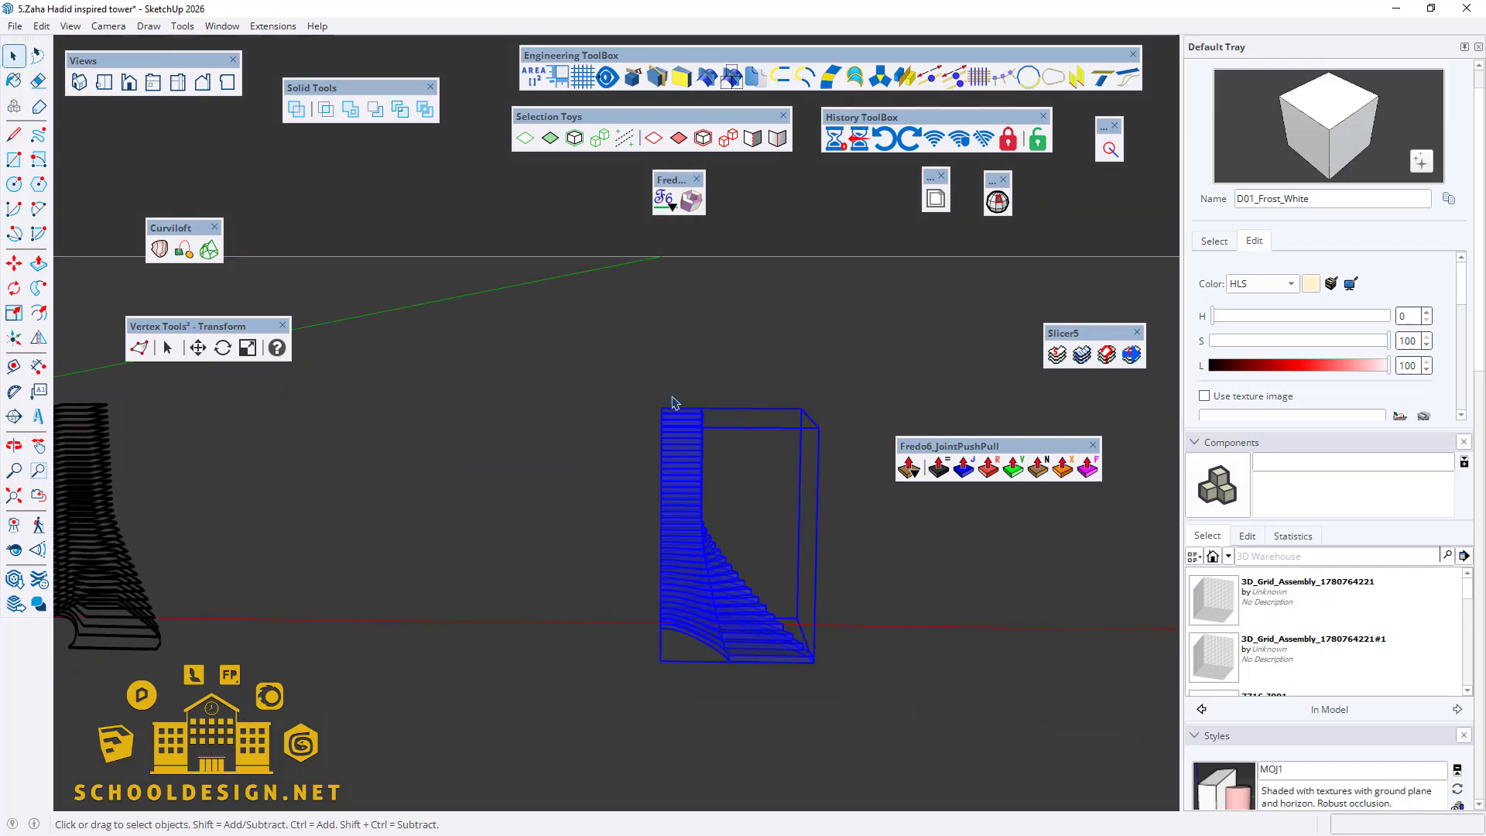
pyautogui.scroll(-4, 1068, 619)
pyautogui.scroll(-1, 1072, 619)
pyautogui.scroll(4, 292, 571)
pyautogui.scroll(-3, 764, 338)
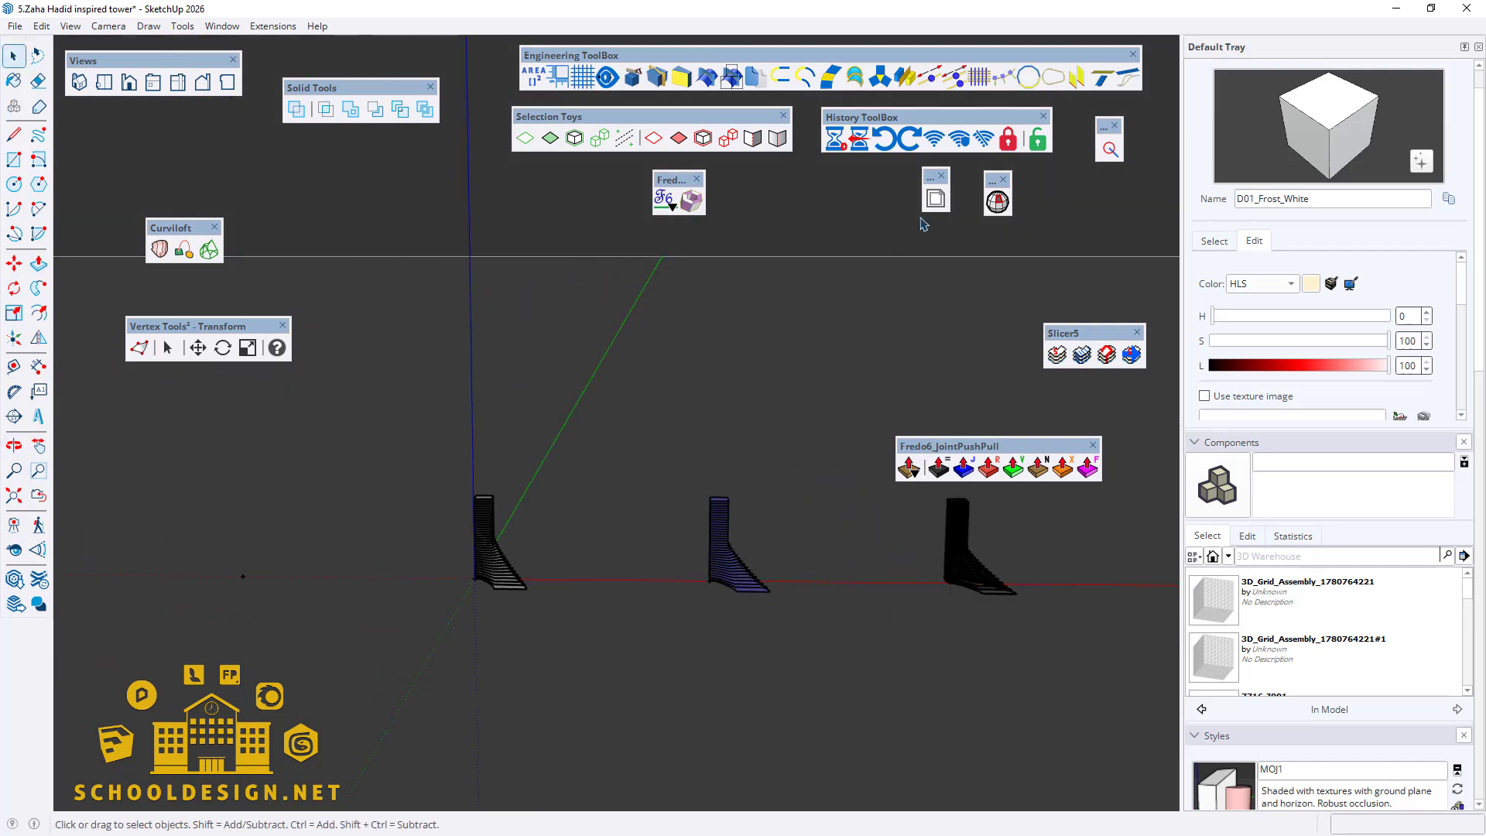
pyautogui.click(851, 141)
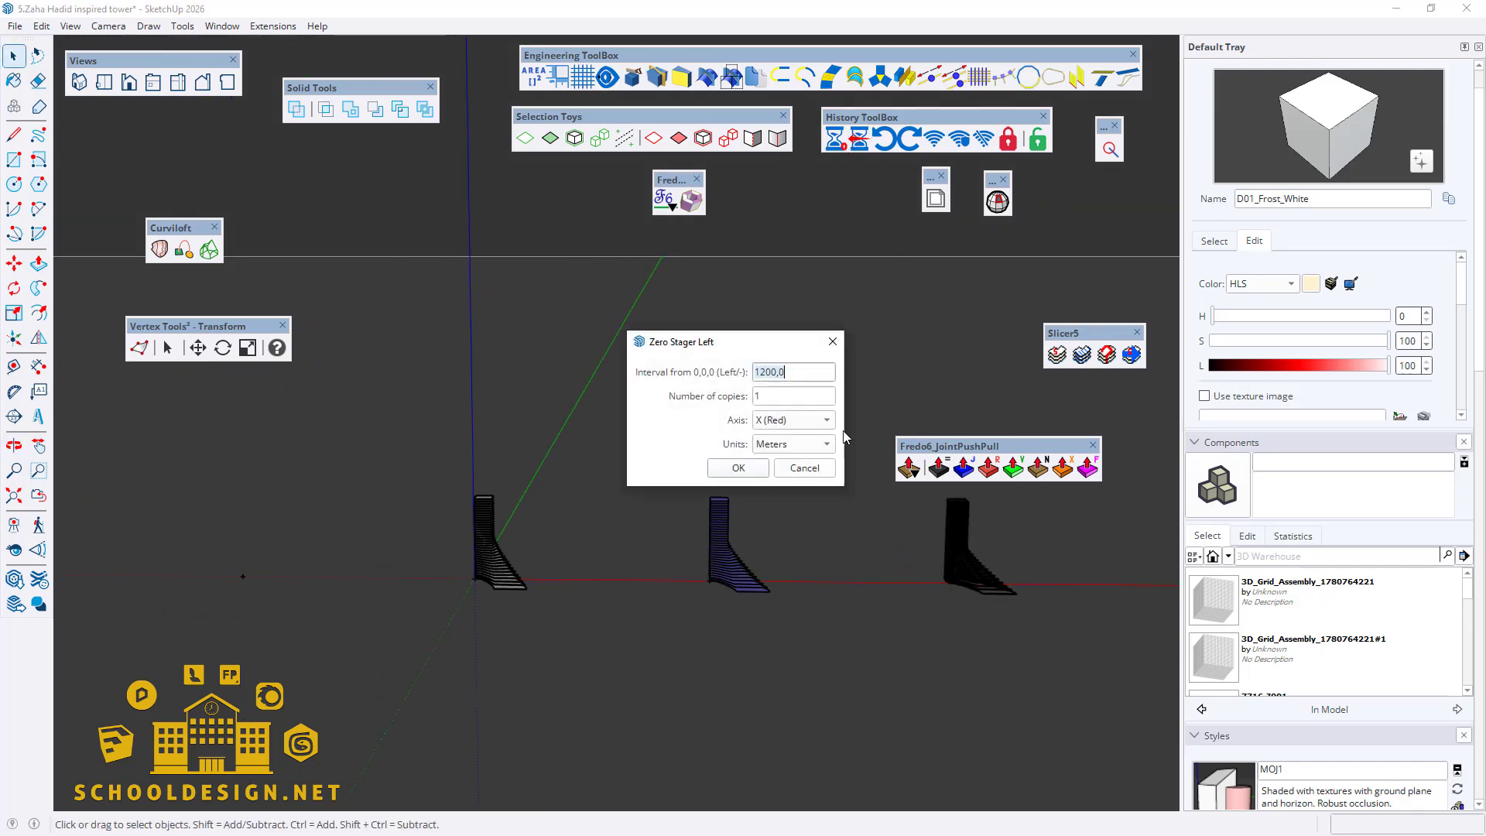
pyautogui.click(739, 474)
# Step: Open the indigo mass component and delete the side faces of the volume beneath the lowest white slab
pyautogui.scroll(9, 743, 584)
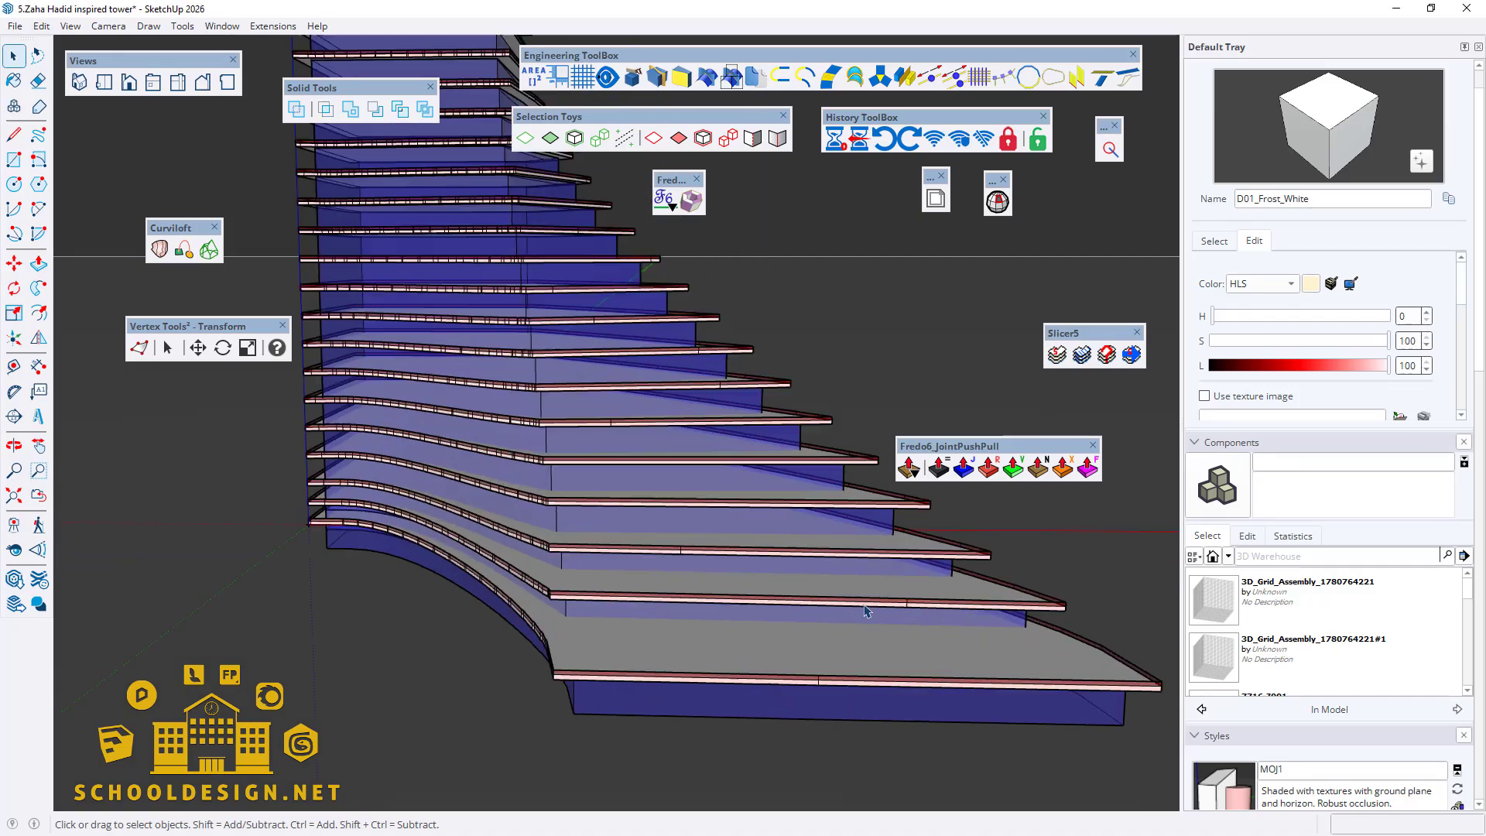
pyautogui.moveTo(868, 611); pyautogui.dragTo(754, 534, button='middle')
pyautogui.scroll(5, 286, 564)
pyautogui.moveTo(285, 564); pyautogui.dragTo(323, 567, button='middle')
pyautogui.click(323, 567)
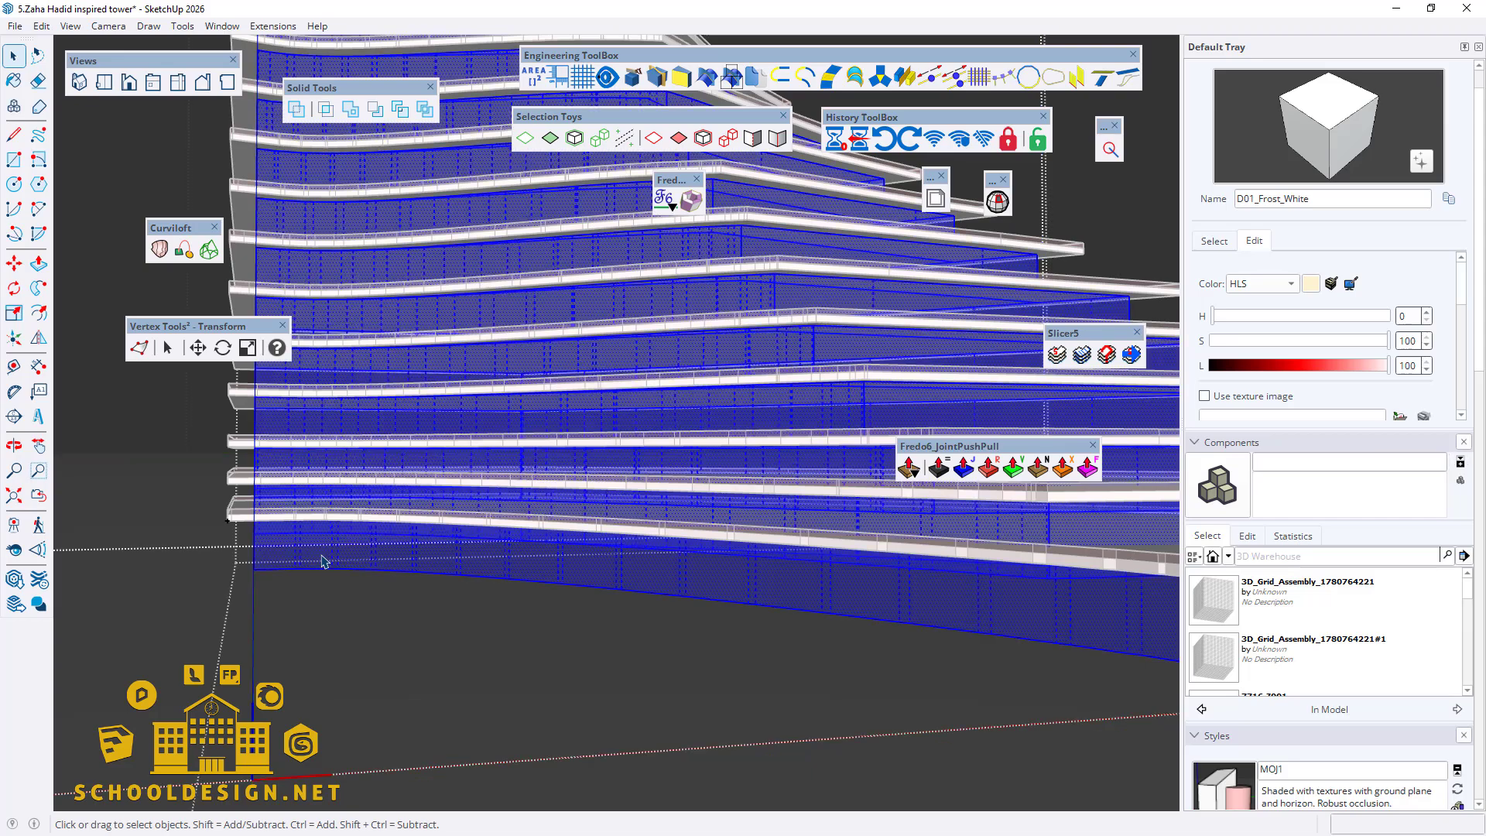
pyautogui.scroll(-5, 323, 562)
pyautogui.moveTo(324, 562); pyautogui.dragTo(303, 577, button='middle')
pyautogui.click(563, 581)
pyautogui.click(506, 563)
pyautogui.moveTo(506, 562); pyautogui.dragTo(904, 588, button='middle')
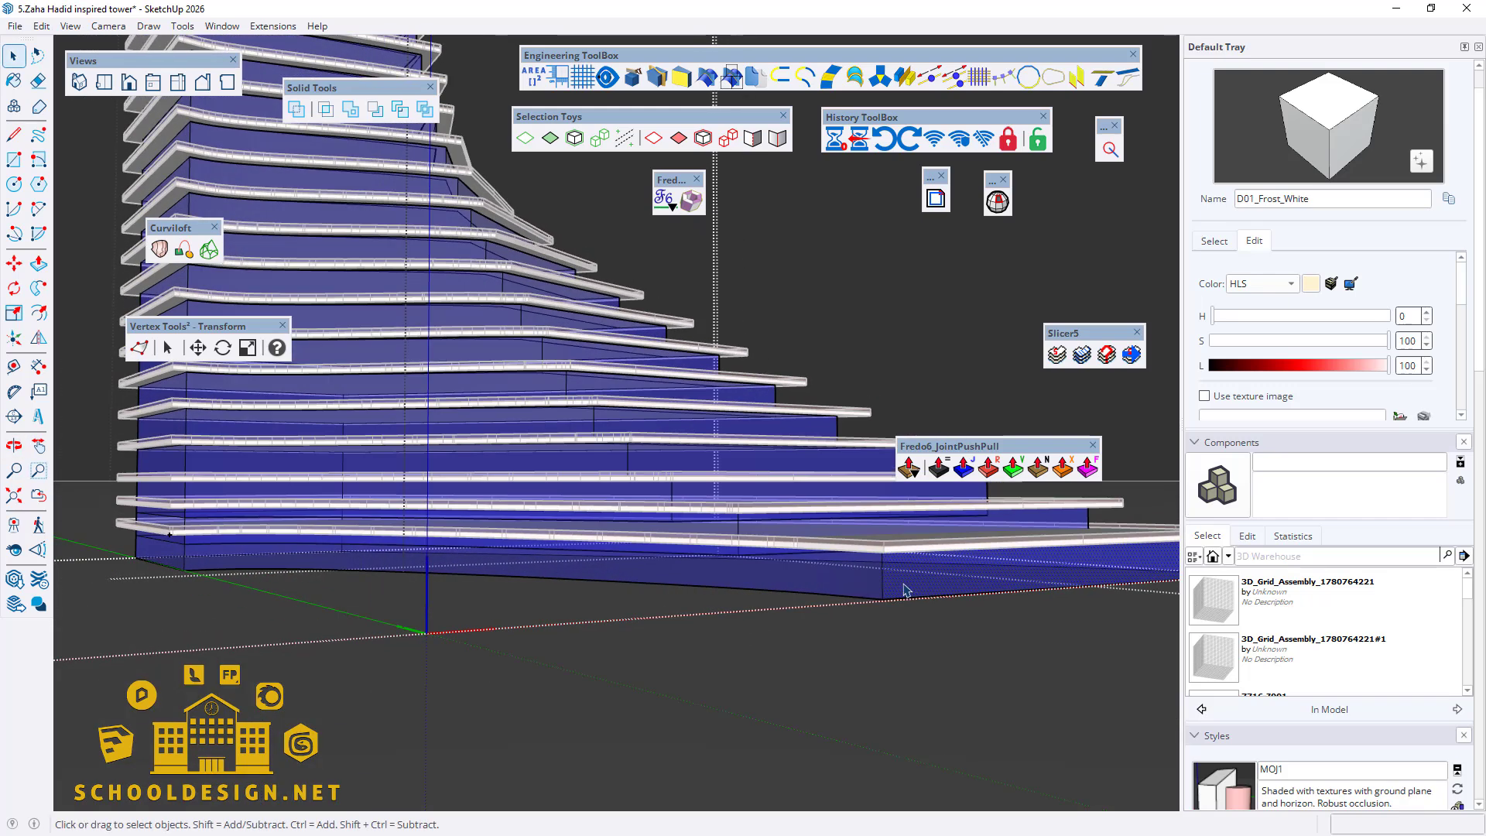
pyautogui.press('Delete')
# Step: Delete the leftover edges beneath the lowest slab inside the indigo mass component and leave the component
pyautogui.scroll(1, 444, 557)
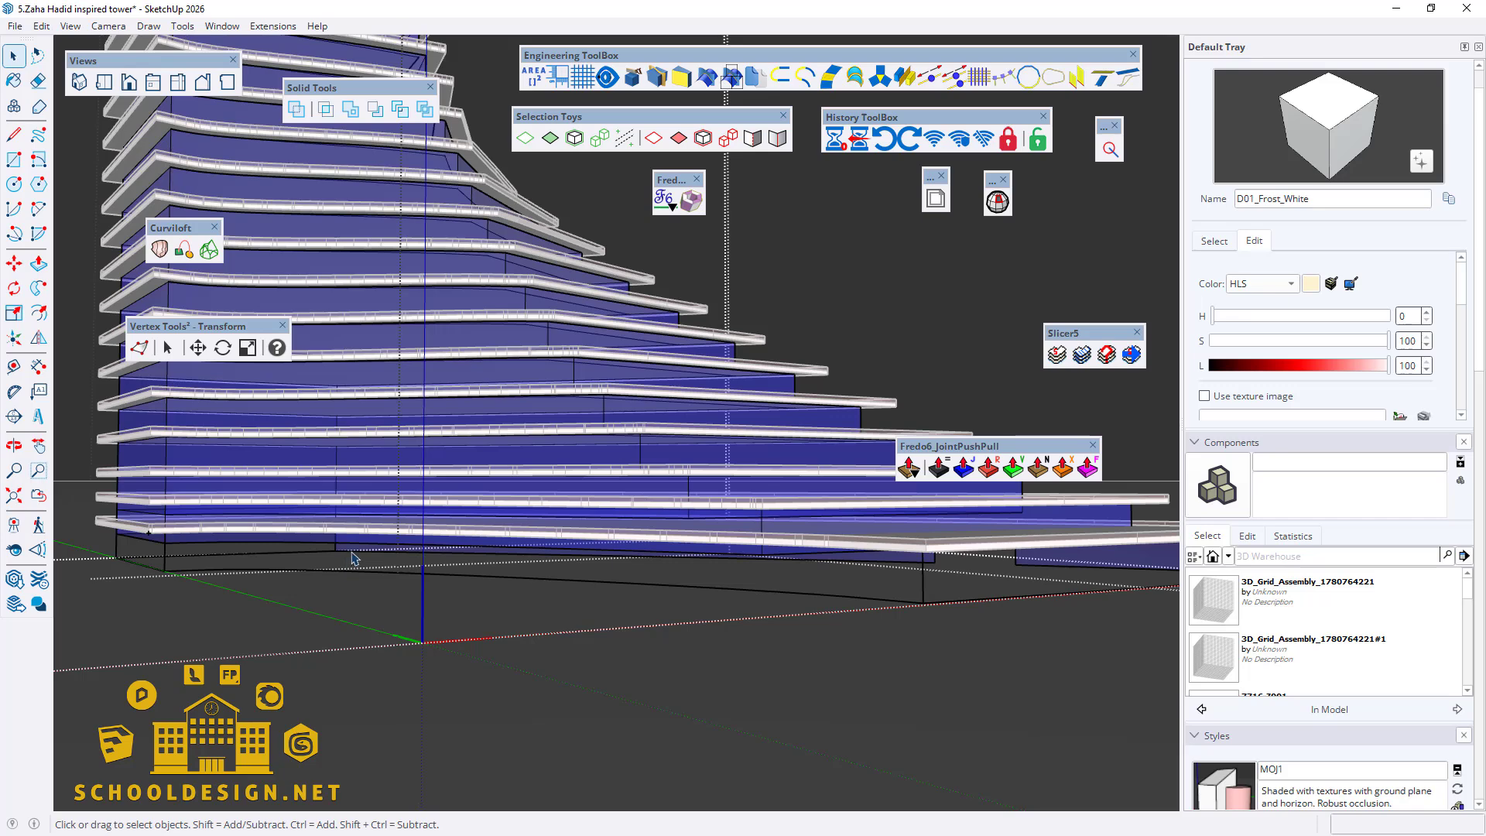
pyautogui.moveTo(356, 556); pyautogui.dragTo(878, 571, button='middle')
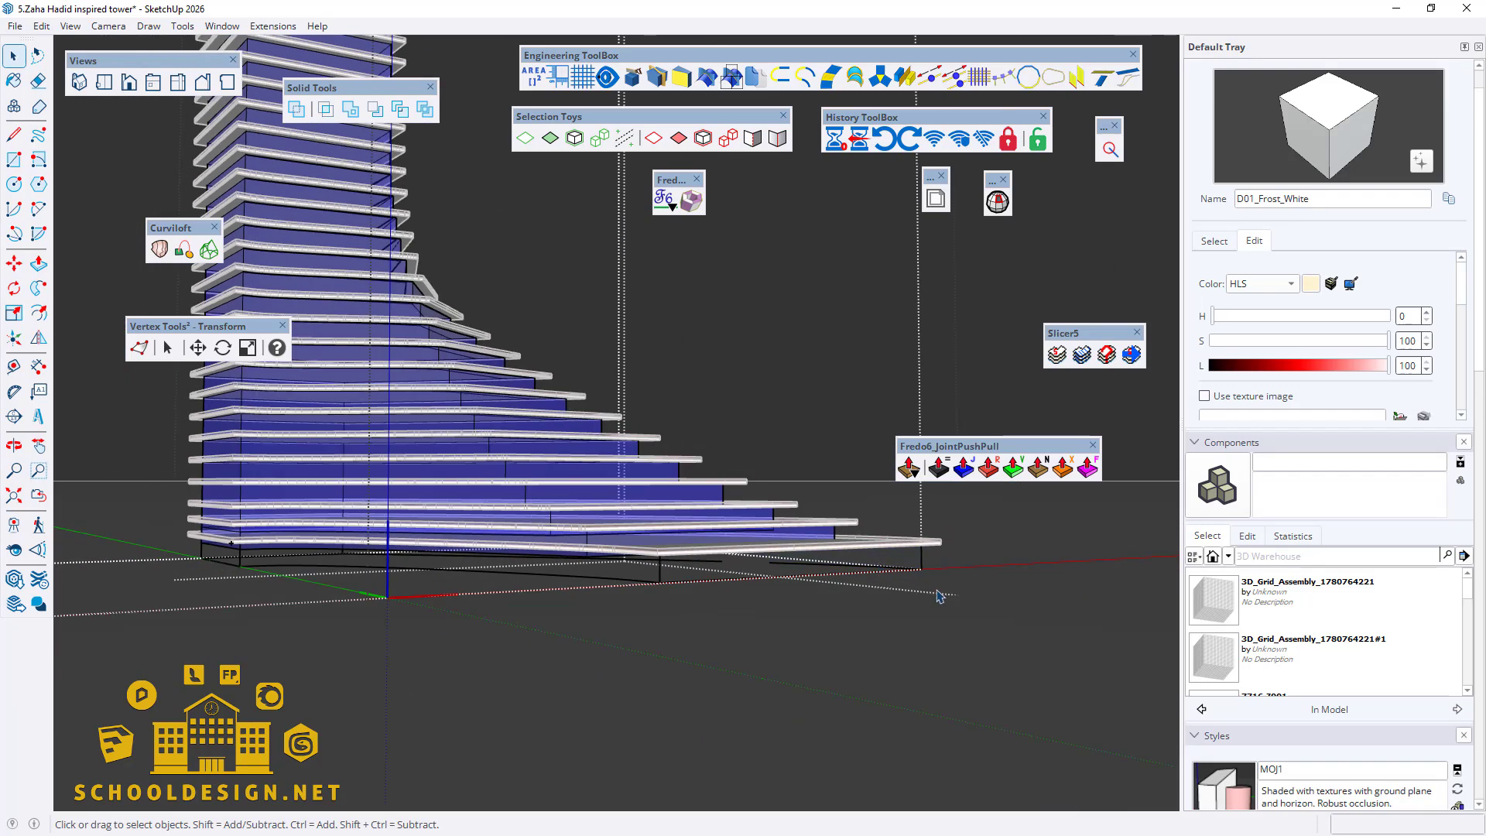
pyautogui.moveTo(479, 574); pyautogui.dragTo(473, 572)
pyautogui.press('Delete')
pyautogui.scroll(2, 655, 602)
pyautogui.moveTo(655, 602); pyautogui.dragTo(507, 583, button='middle')
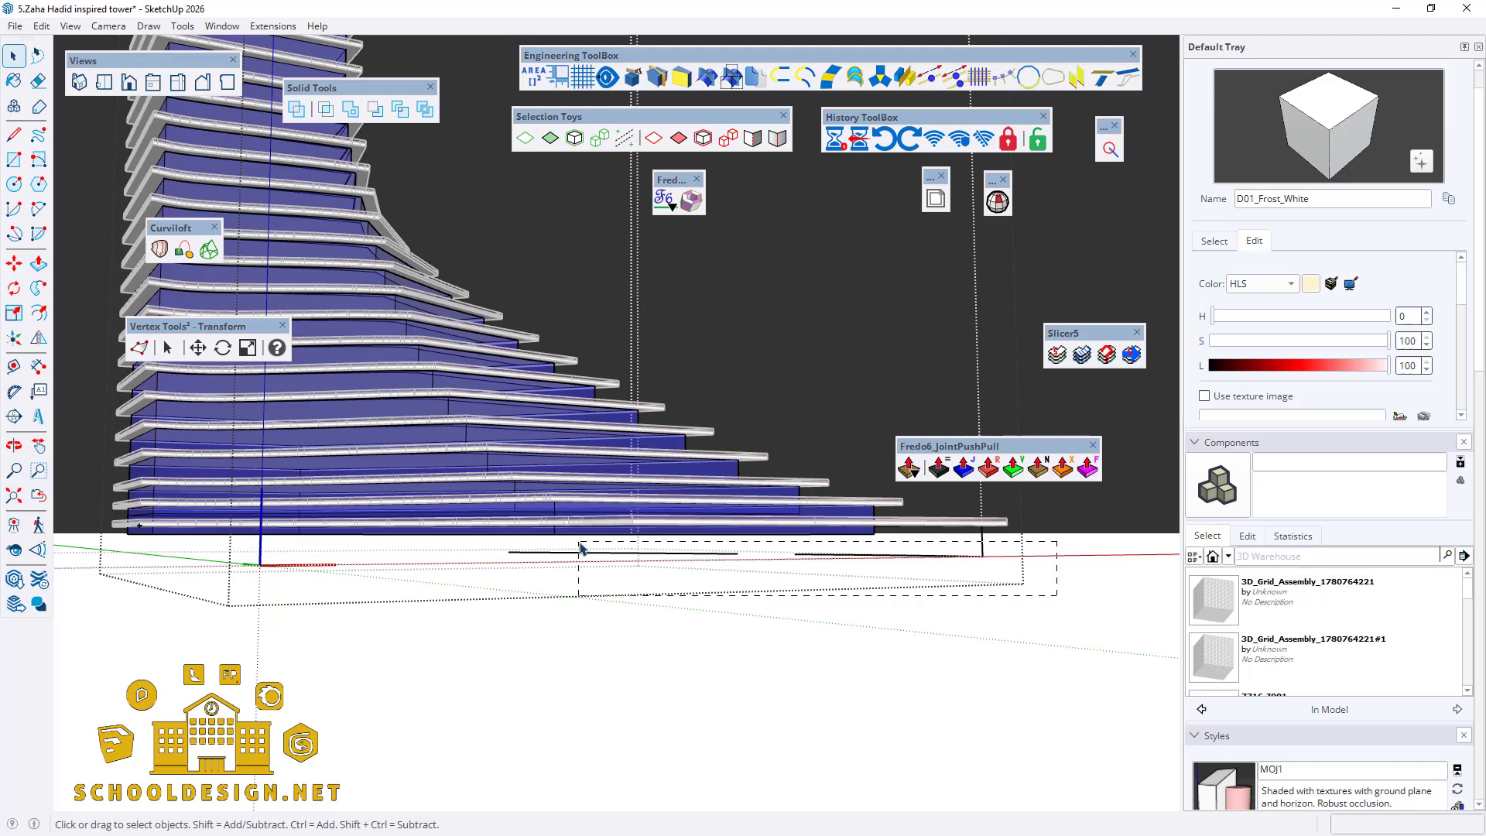
pyautogui.moveTo(504, 547); pyautogui.dragTo(500, 544)
pyautogui.press('Delete')
pyautogui.moveTo(576, 440); pyautogui.dragTo(957, 642, button='middle')
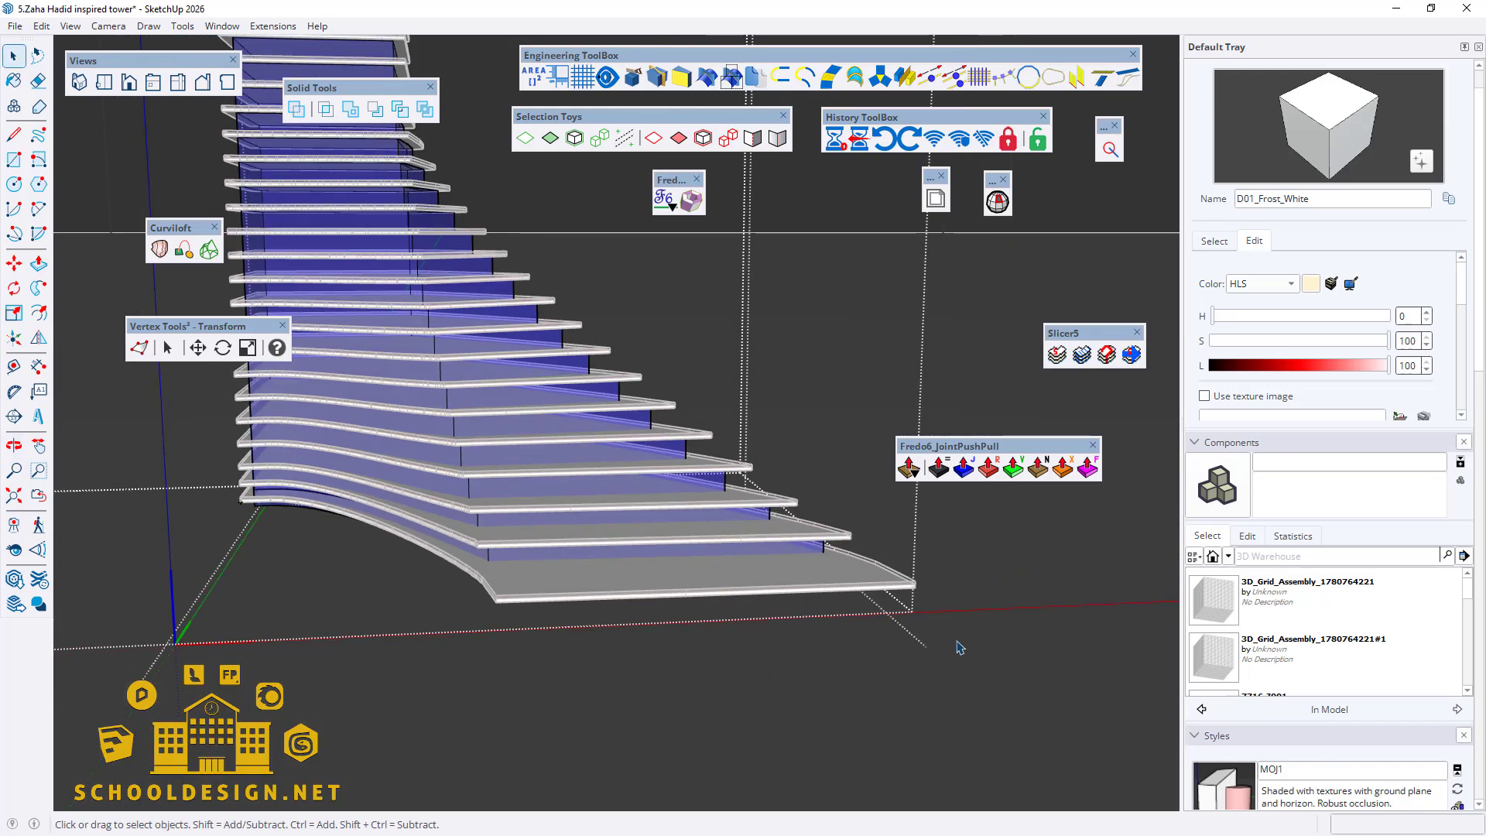
# Step: Examine the combined tower from several sides, checking the white slabs, red bands and trimmed indigo mass from base to top
pyautogui.scroll(2, 933, 294)
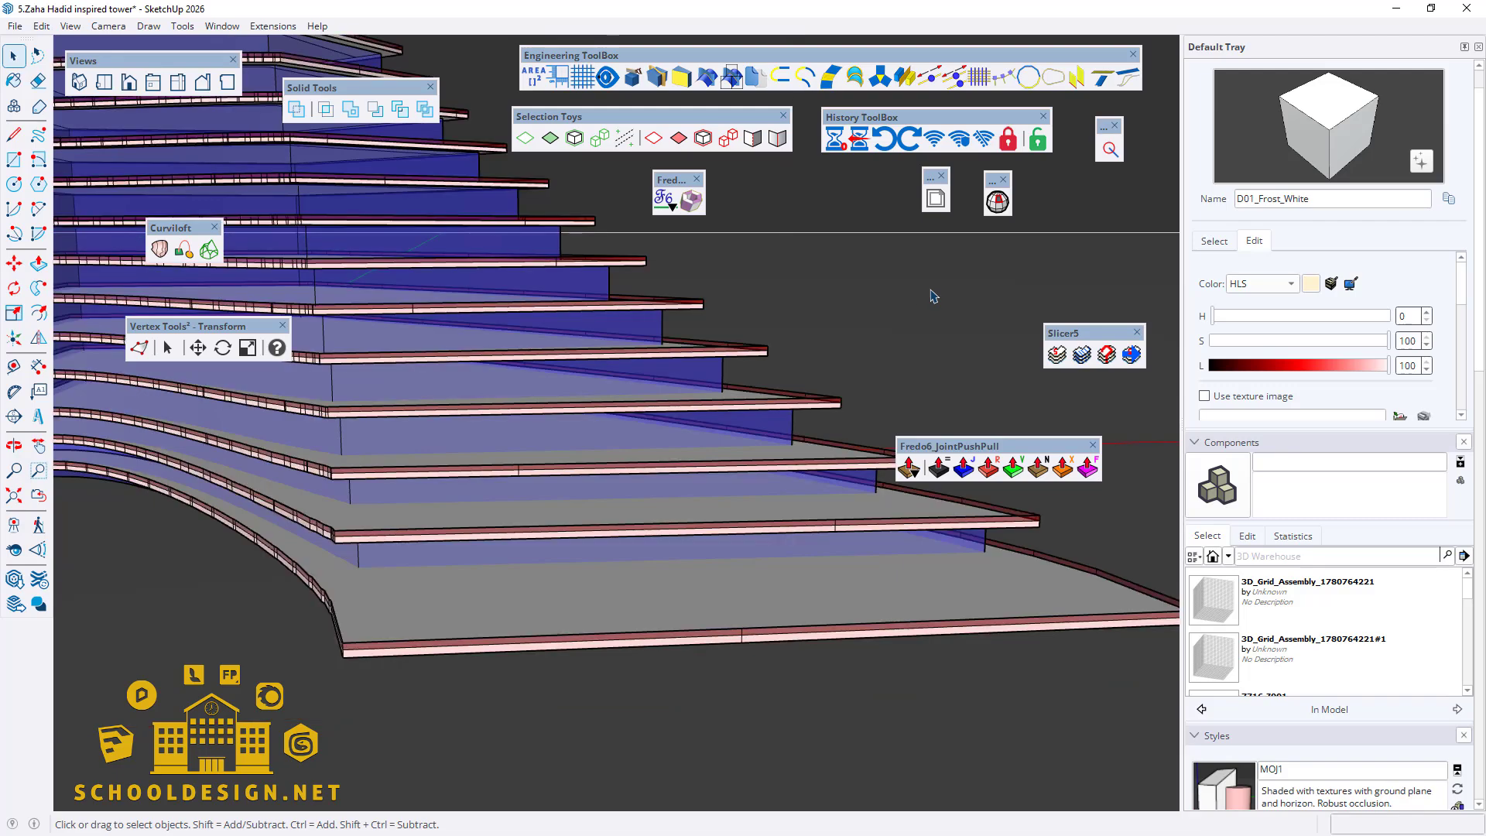
pyautogui.scroll(1, 827, 438)
pyautogui.moveTo(827, 439); pyautogui.dragTo(557, 601, button='middle')
pyautogui.scroll(-4, 557, 601)
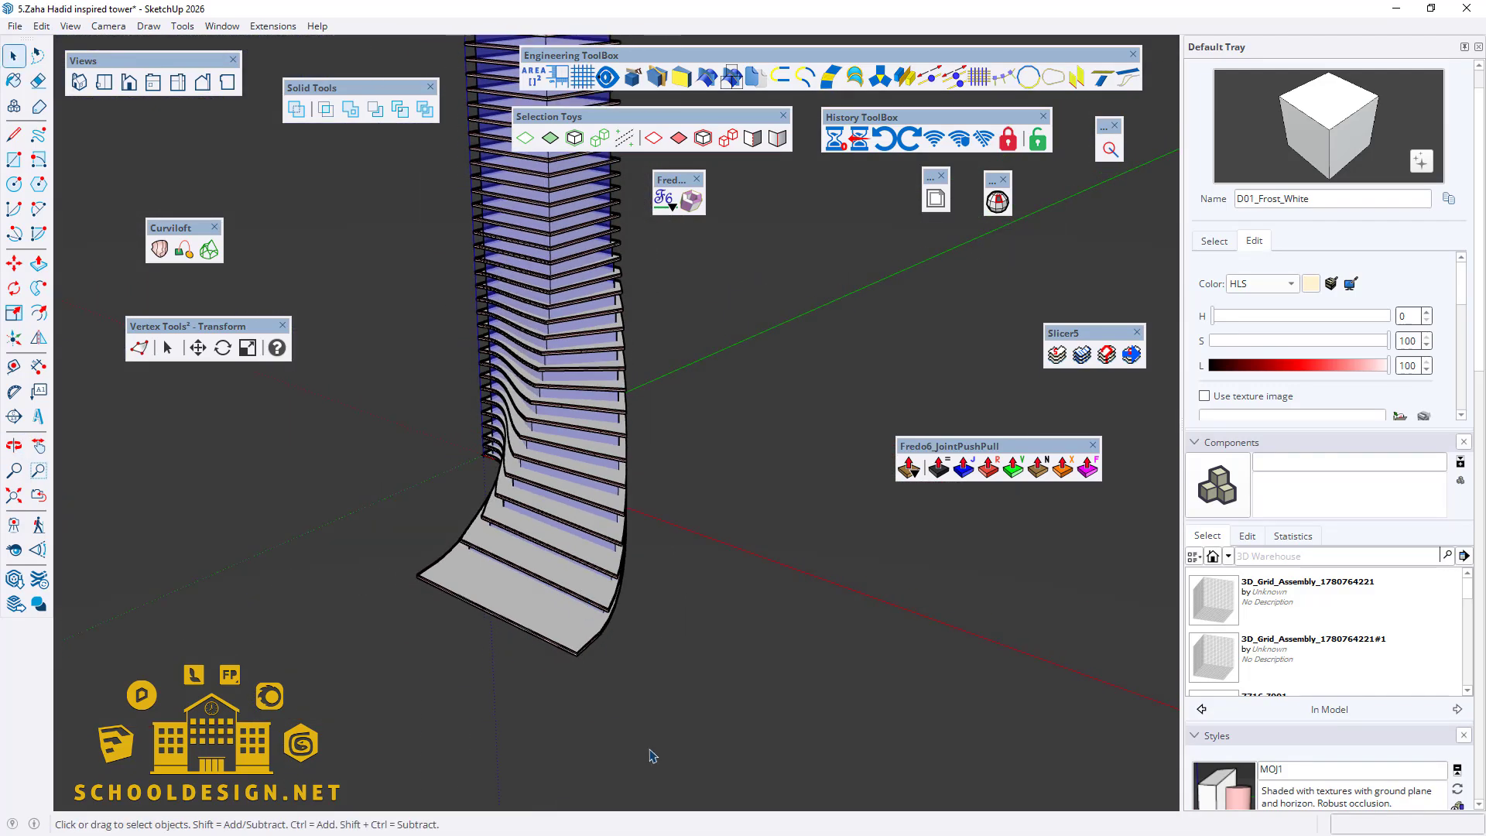
pyautogui.scroll(-2, 650, 756)
pyautogui.moveTo(642, 701); pyautogui.dragTo(707, 557, button='middle')
pyautogui.scroll(6, 474, 405)
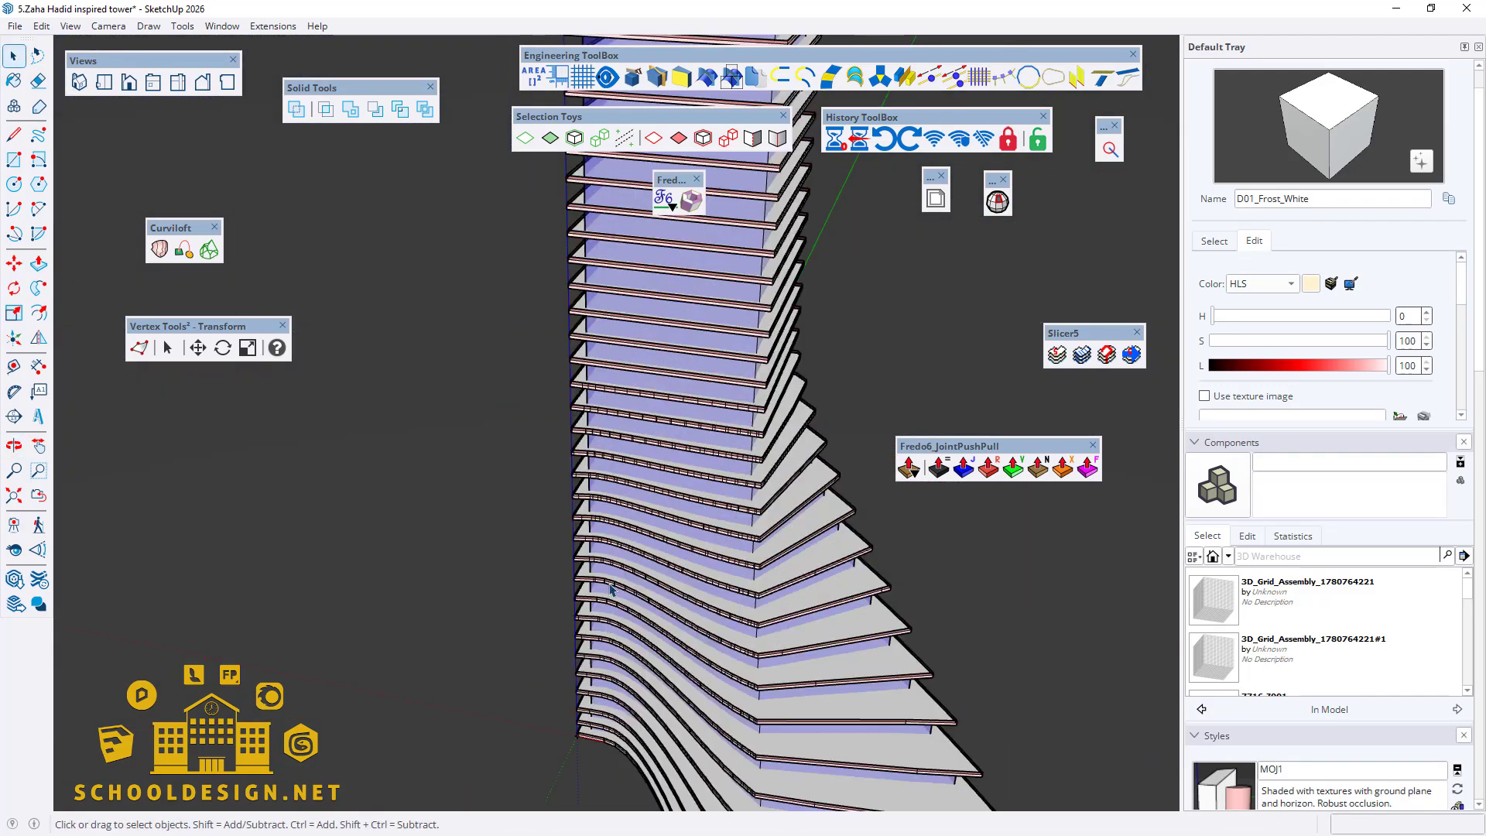
pyautogui.scroll(2, 748, 386)
pyautogui.moveTo(748, 386); pyautogui.dragTo(408, 309, button='middle')
pyautogui.scroll(-5, 625, 579)
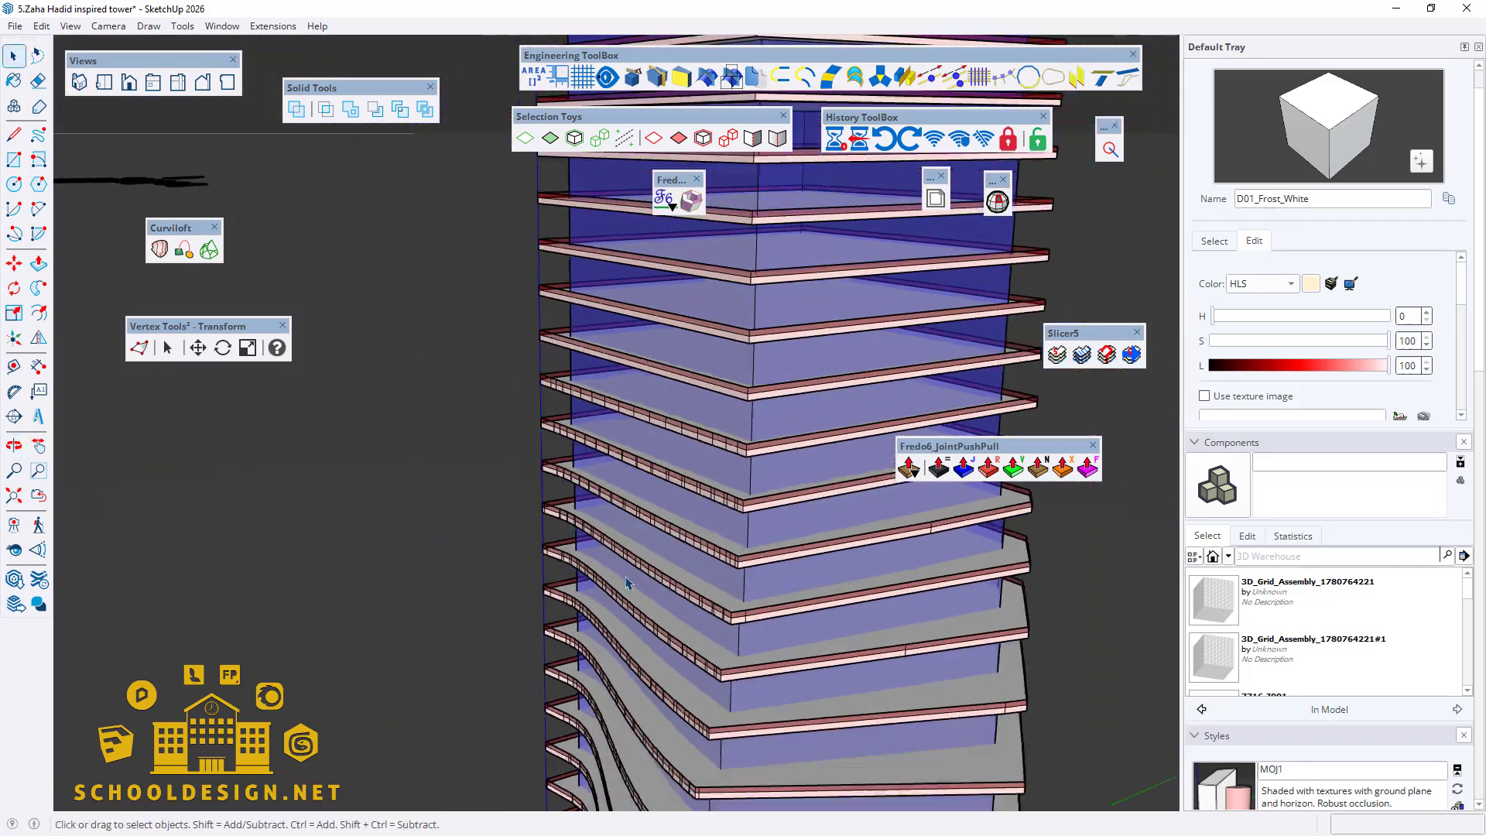
pyautogui.moveTo(624, 561); pyautogui.dragTo(786, 467, button='middle')
pyautogui.scroll(6, 697, 568)
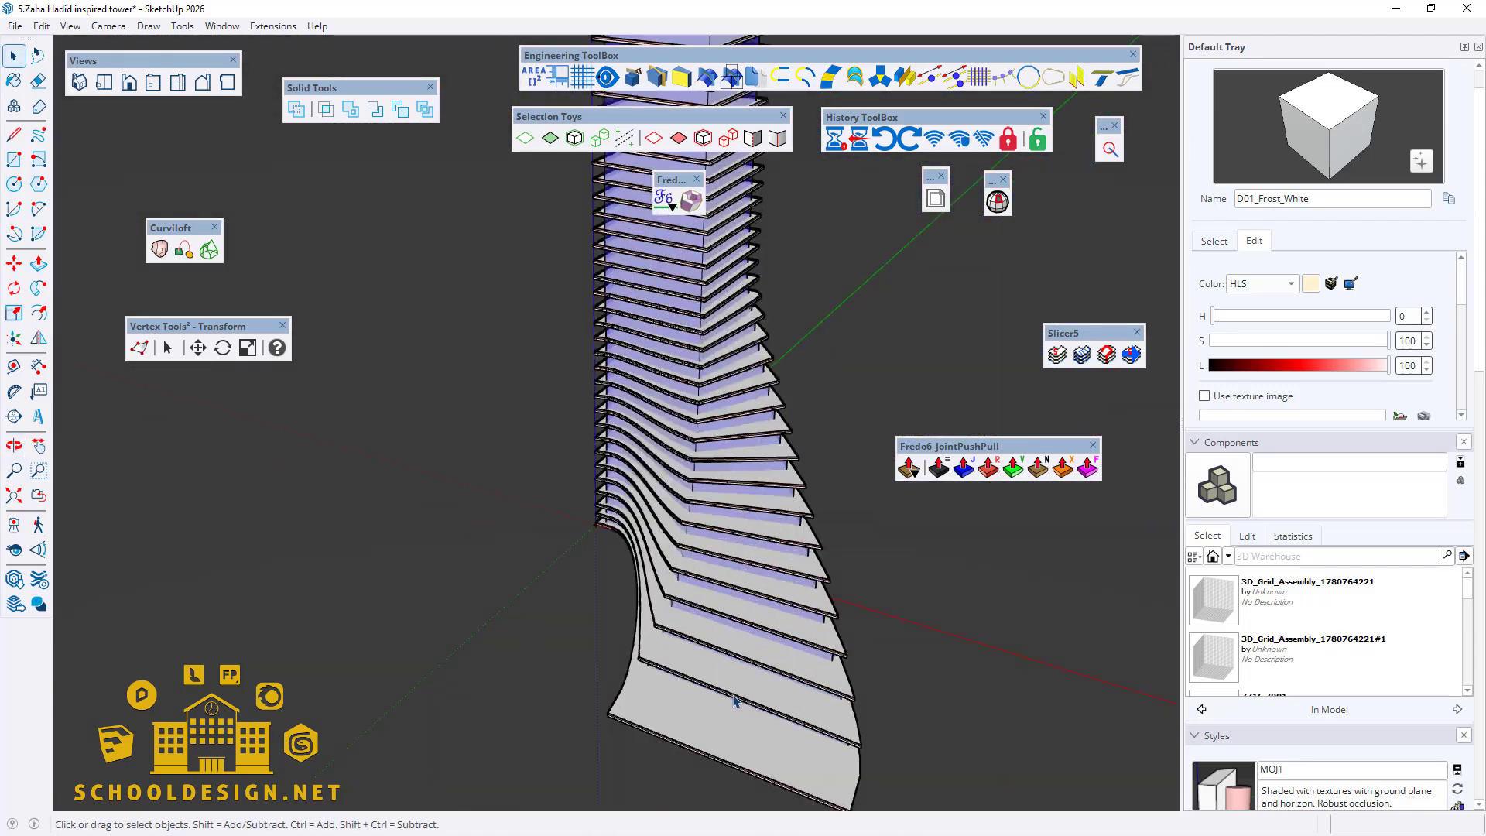
pyautogui.scroll(1, 698, 568)
pyautogui.scroll(-4, 646, 638)
pyautogui.scroll(3, 756, 315)
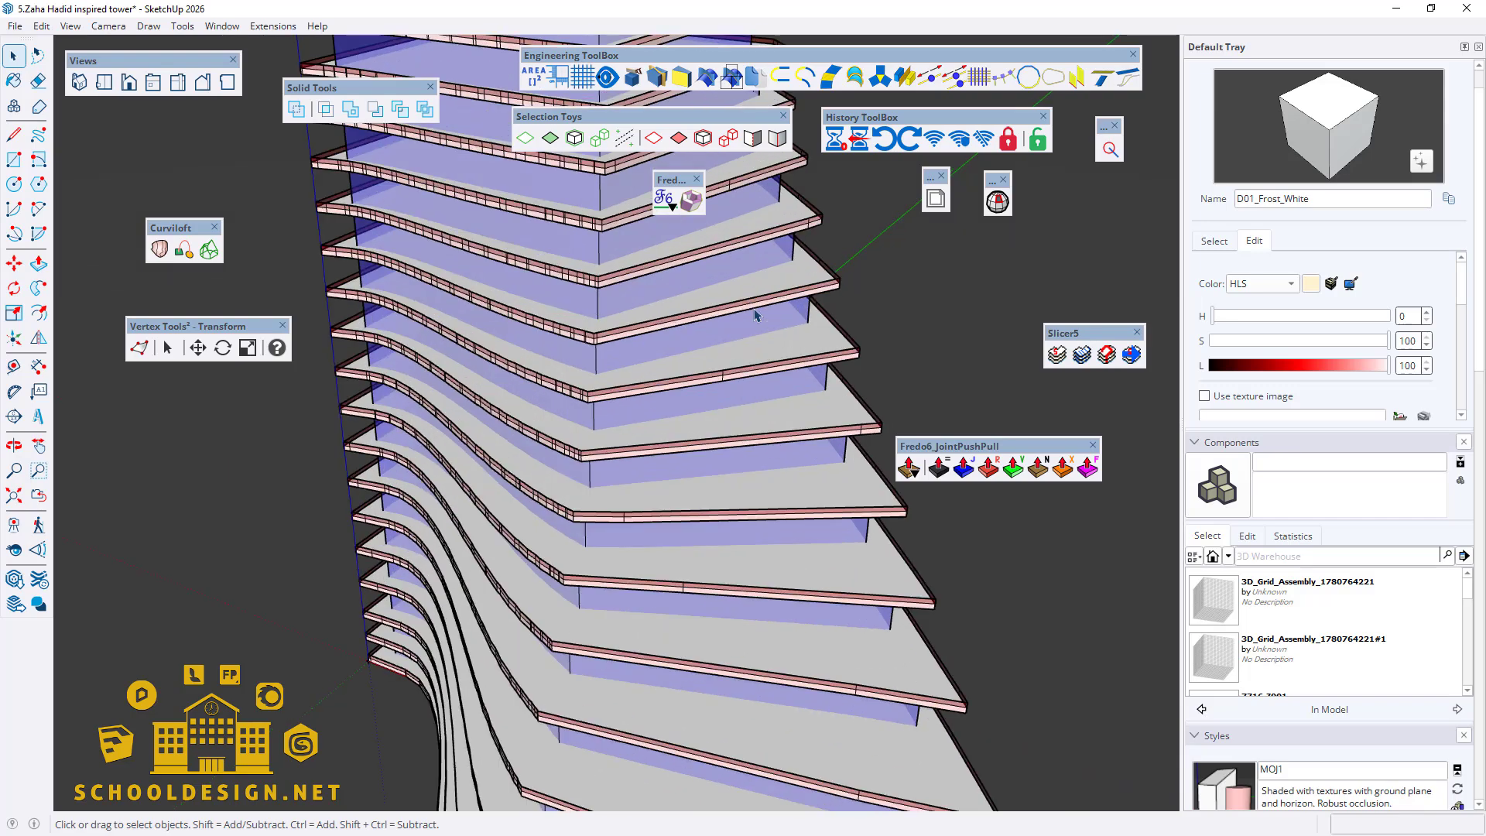
pyautogui.scroll(-3, 696, 522)
pyautogui.scroll(-2, 696, 521)
pyautogui.scroll(3, 637, 402)
pyautogui.scroll(-8, 637, 401)
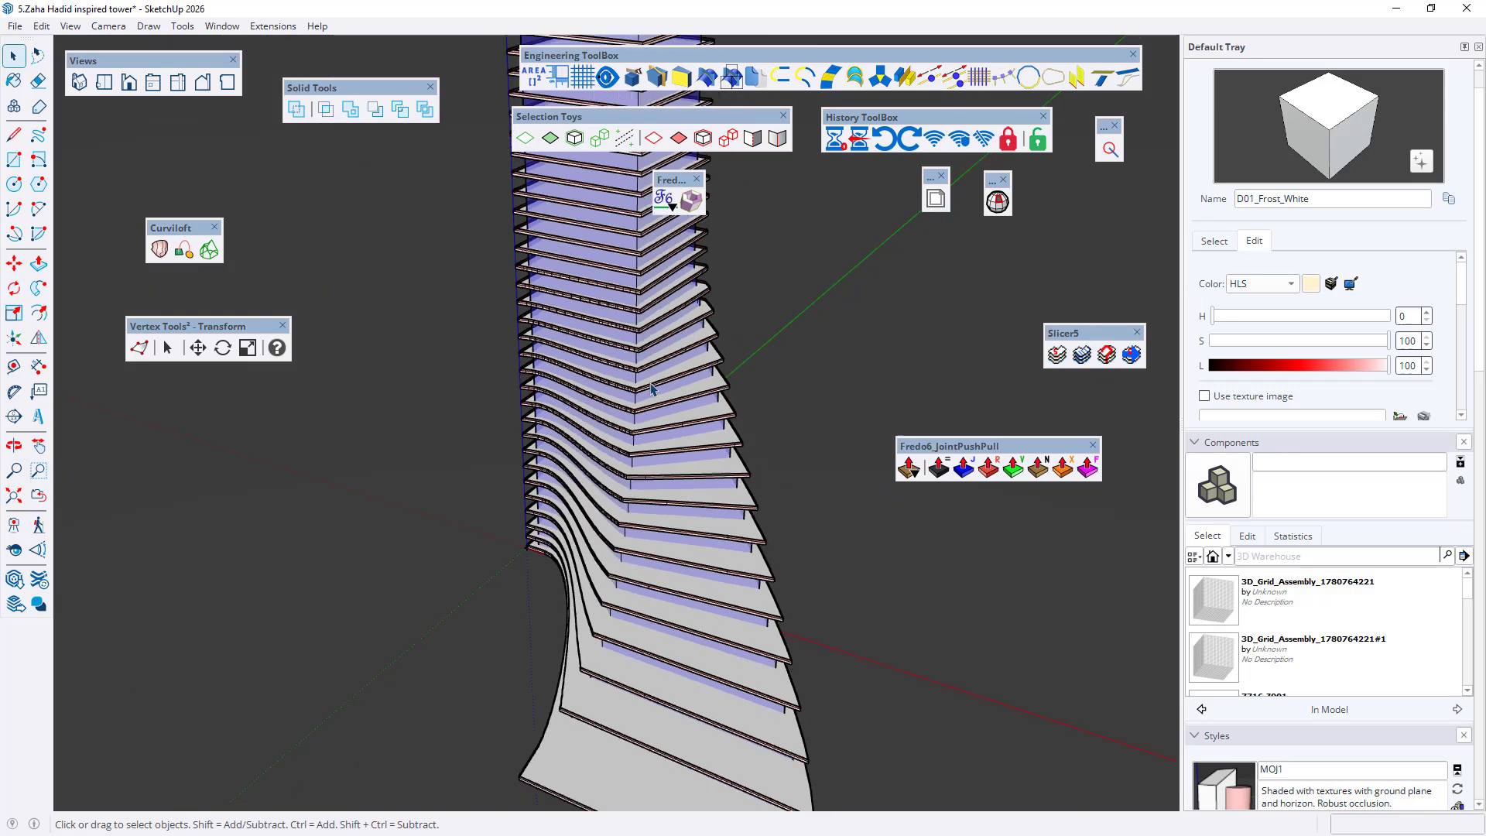
pyautogui.moveTo(709, 396); pyautogui.dragTo(714, 395, button='middle')
pyautogui.scroll(4, 779, 232)
pyautogui.scroll(-3, 665, 517)
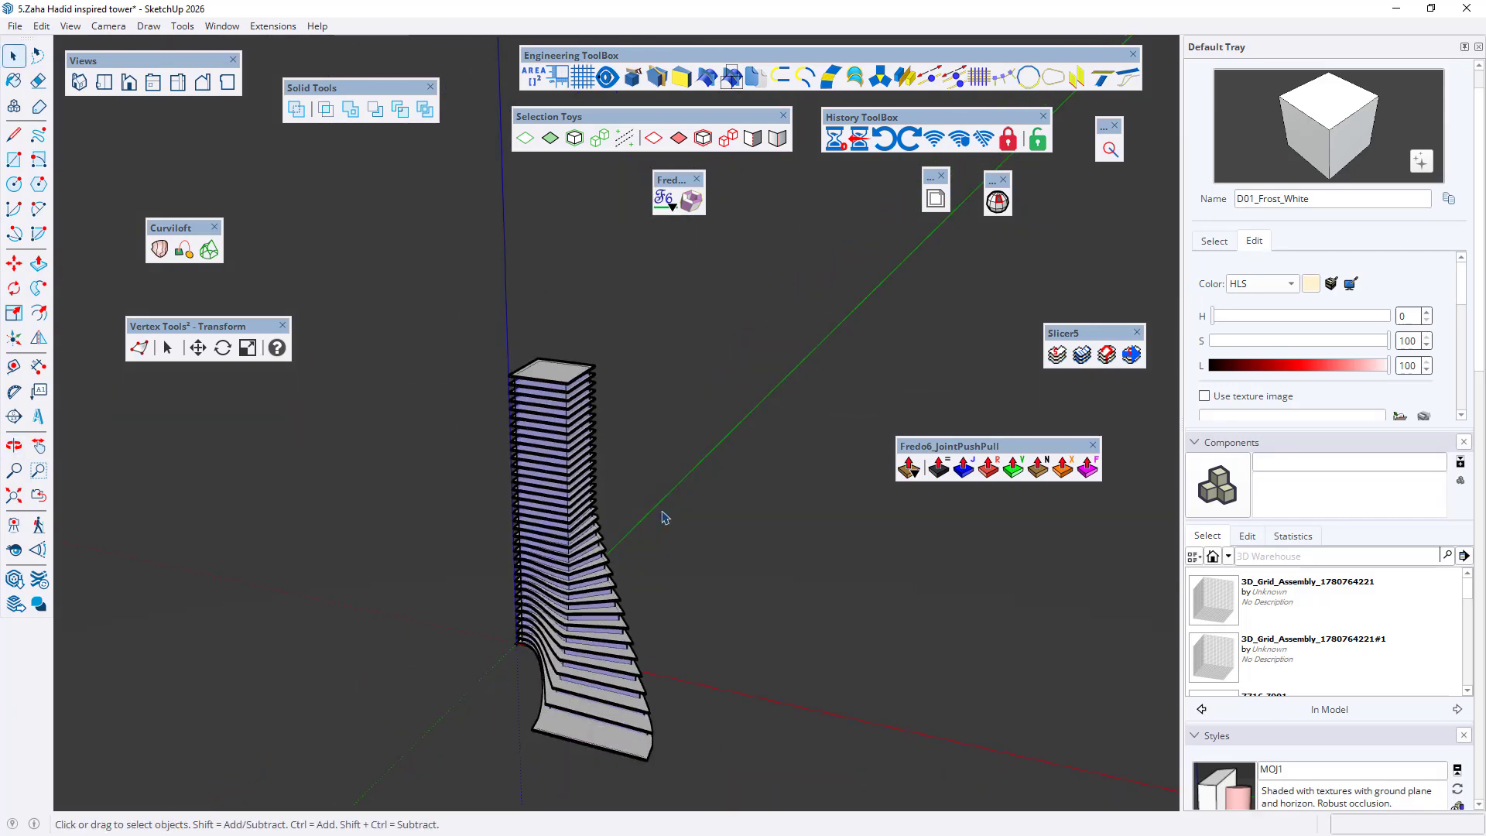